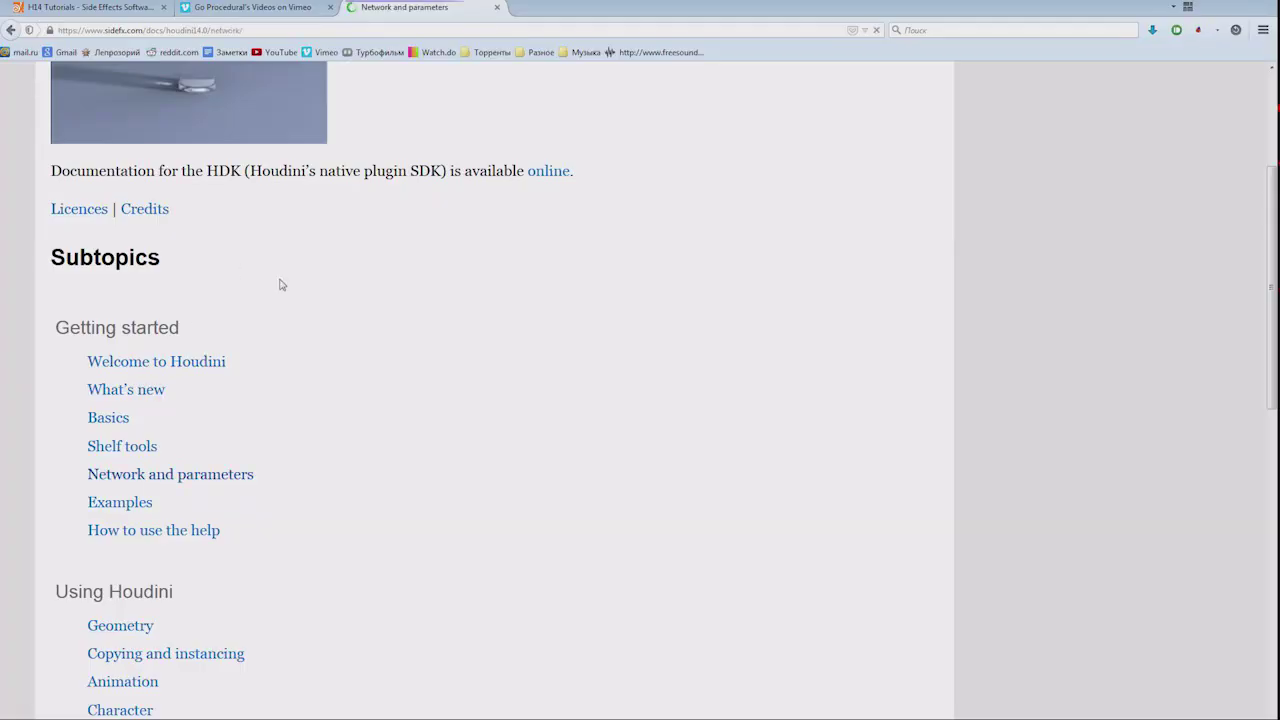
Go from the nodes overview to the Object nodes page in the Houdini documentation
scroll(293, 470, down, 8)
scroll(293, 470, down, 9)
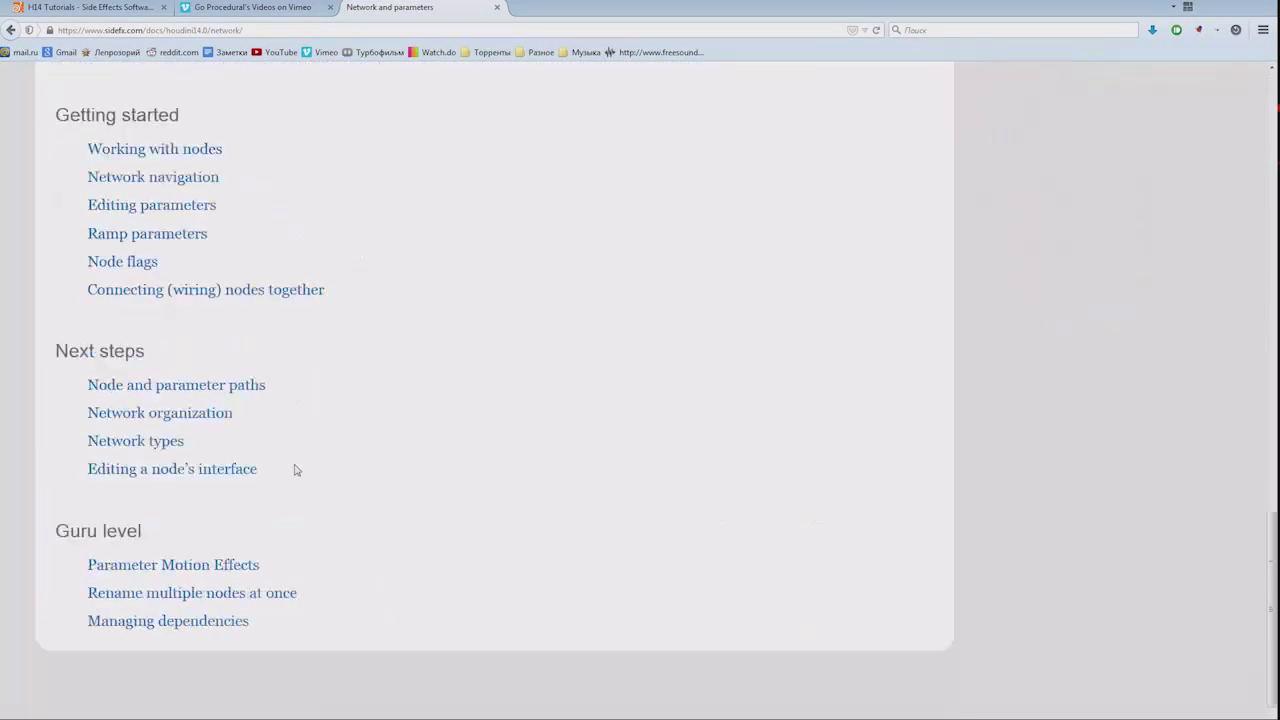
scroll(306, 449, up, 4)
scroll(306, 449, up, 7)
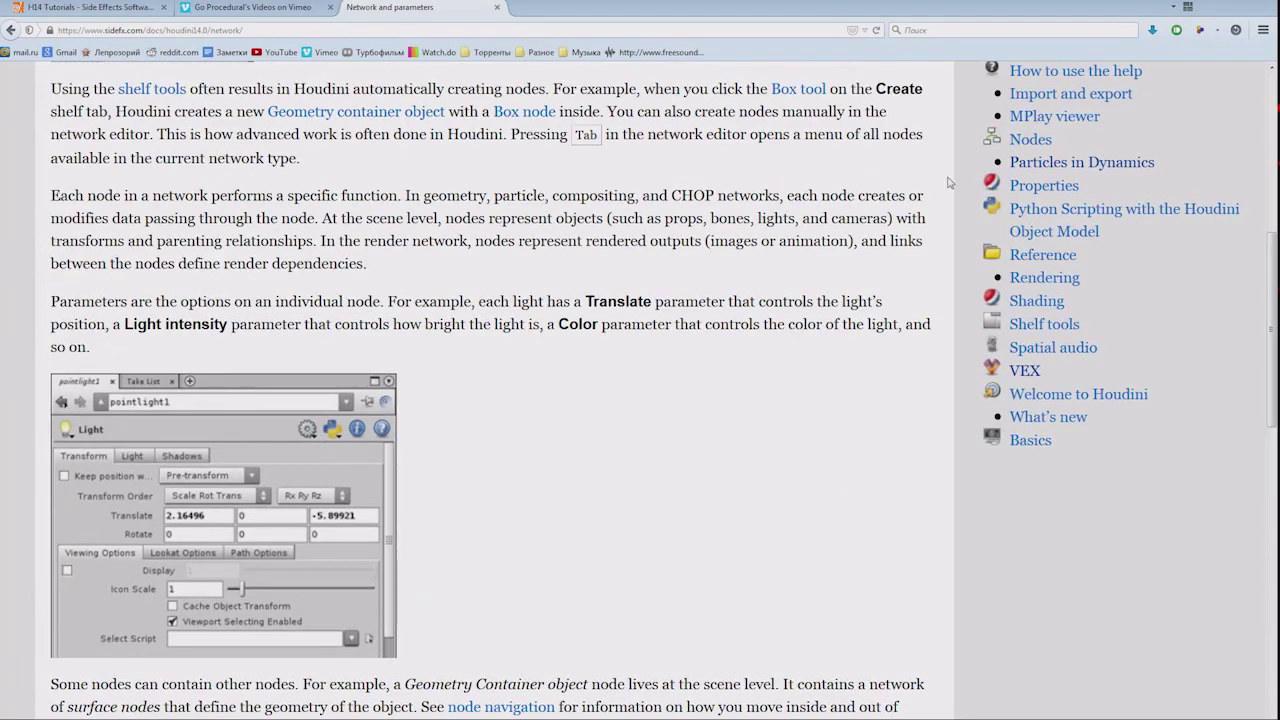
scroll(947, 283, up, 4)
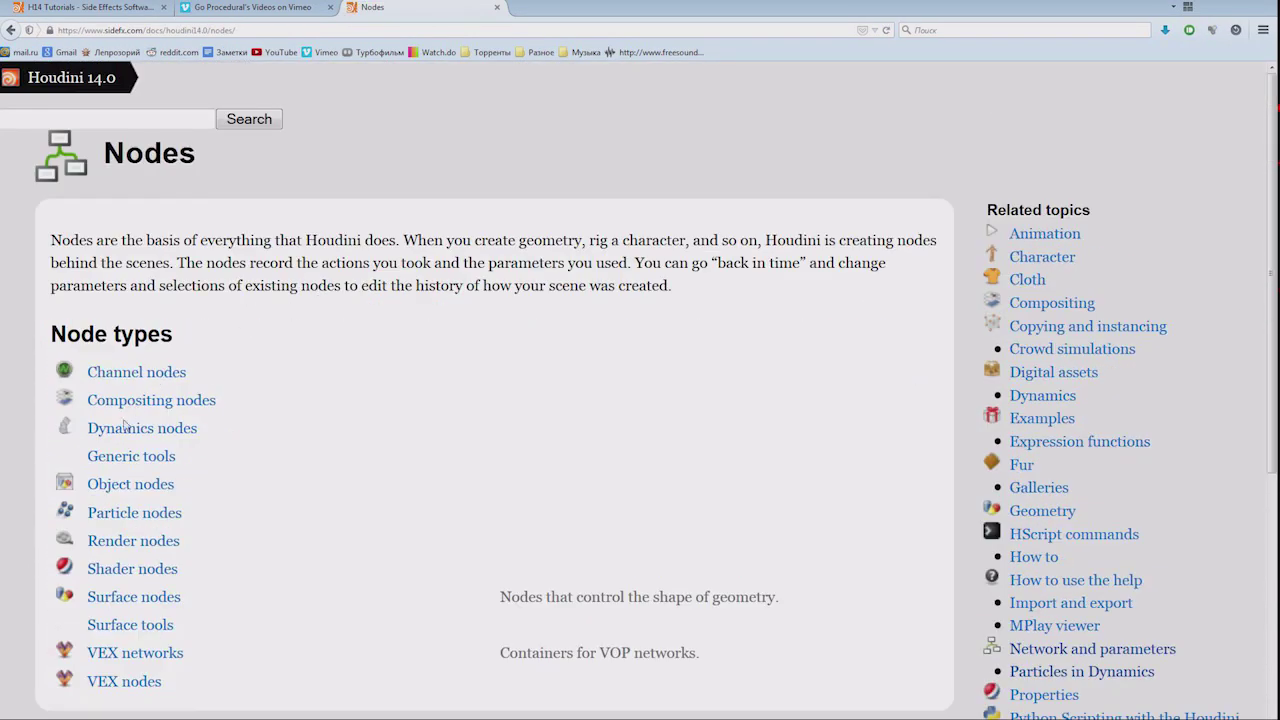
click(120, 487)
Scroll through the Object nodes list, then close the documentation tab with Ctrl+W
scroll(182, 320, down, 4)
scroll(188, 362, down, 8)
scroll(188, 360, down, 8)
scroll(150, 378, down, 10)
scroll(147, 377, down, 8)
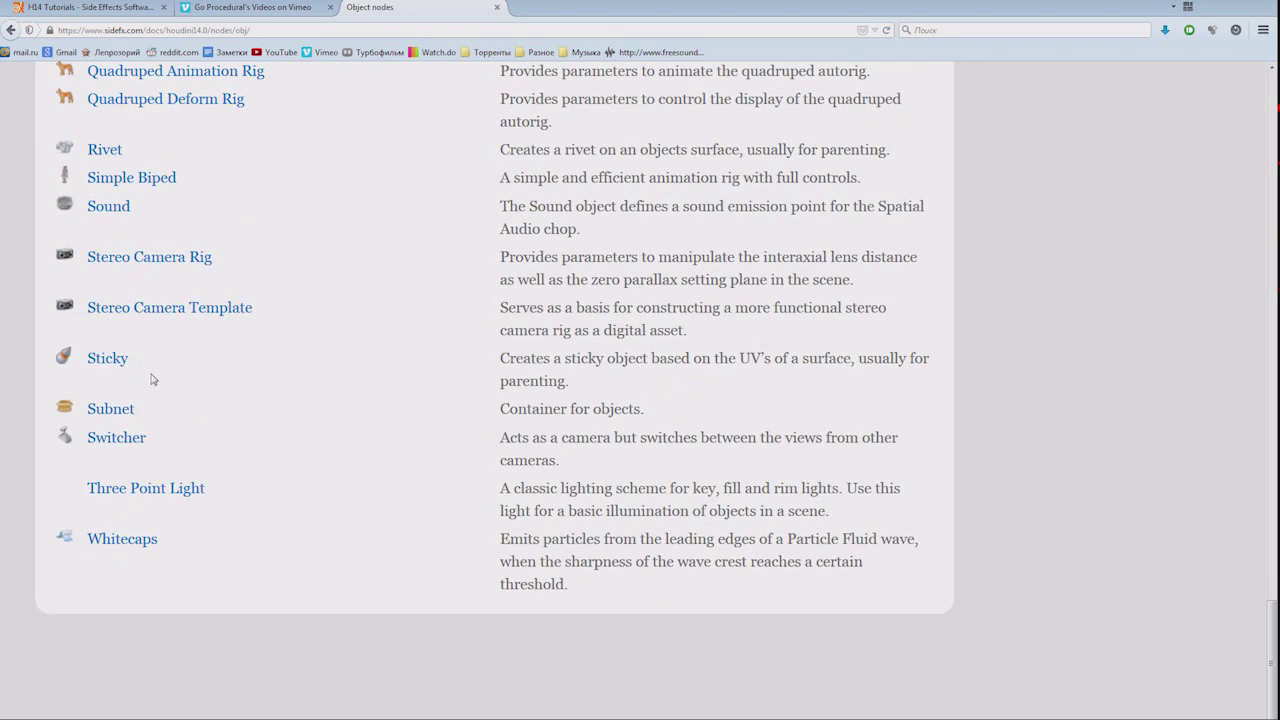
scroll(153, 379, up, 10)
scroll(155, 380, up, 6)
key(ctrl+w)
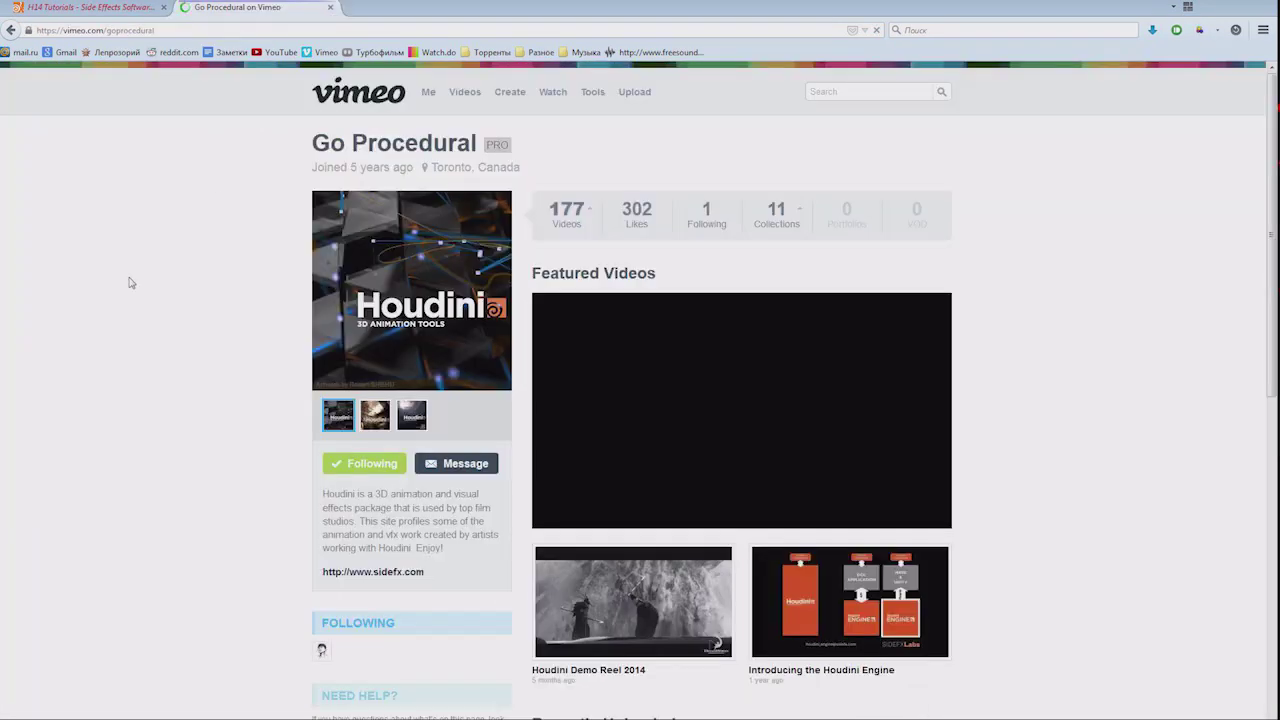
Open the Go Procedural channel's '177 Videos' list and go to page 2
click(593, 218)
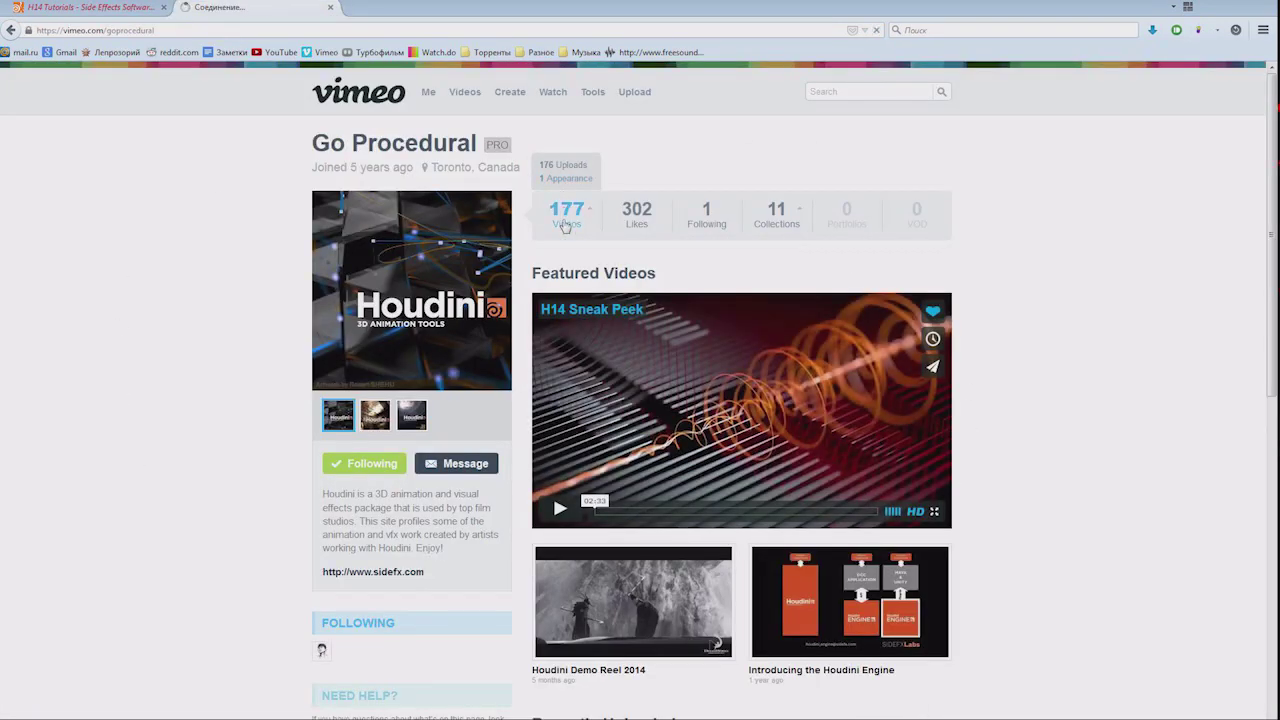
scroll(281, 284, up, 3)
scroll(281, 284, up, 3)
scroll(281, 284, down, 3)
scroll(281, 284, down, 3)
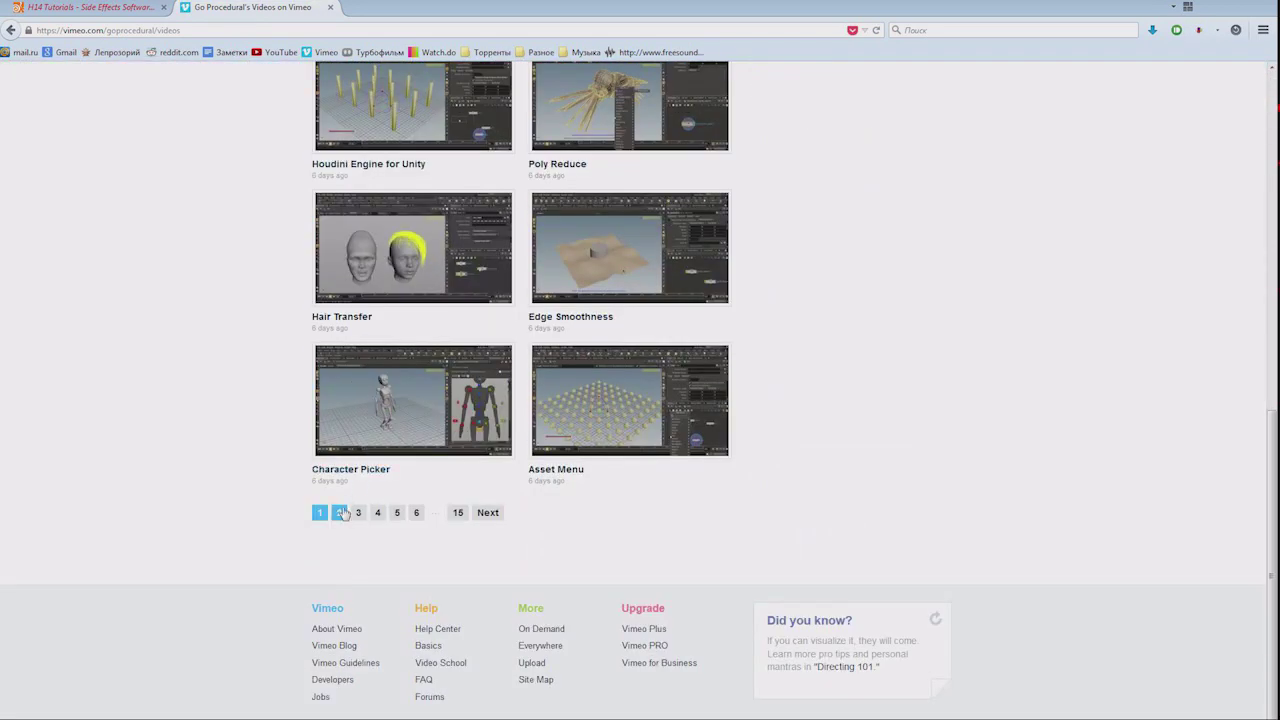
click(340, 512)
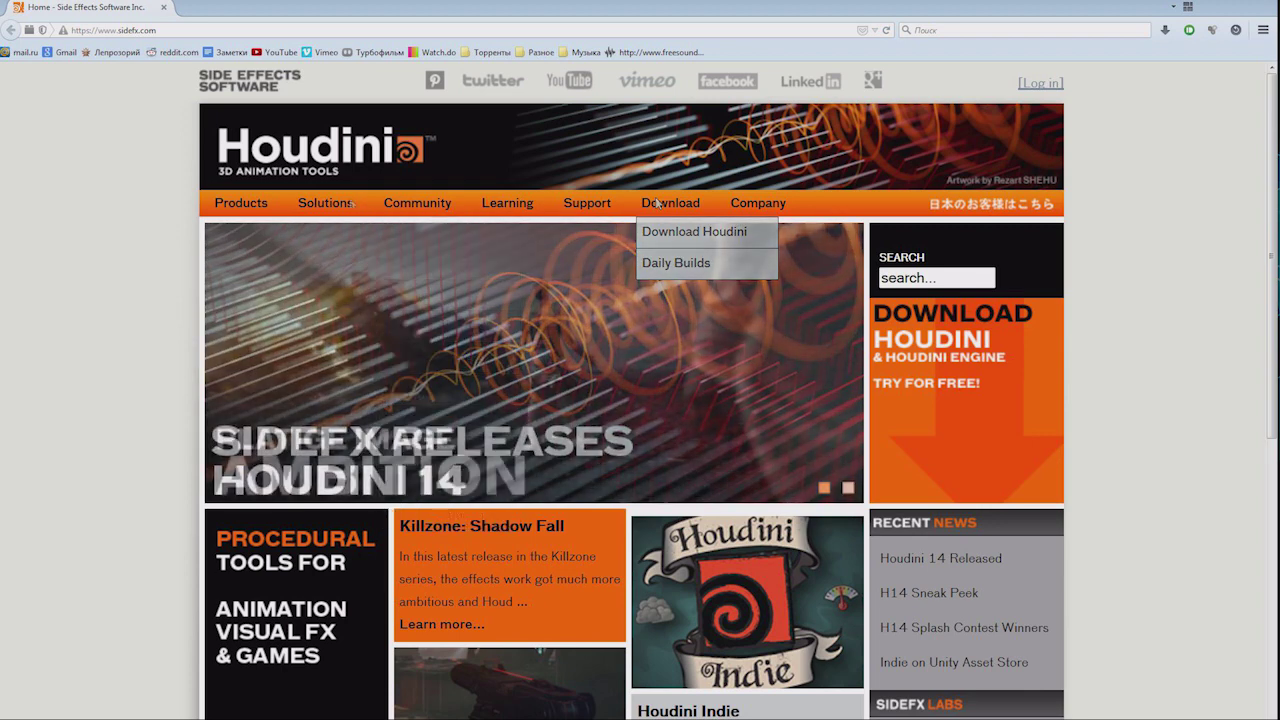
mouse_move(241, 203)
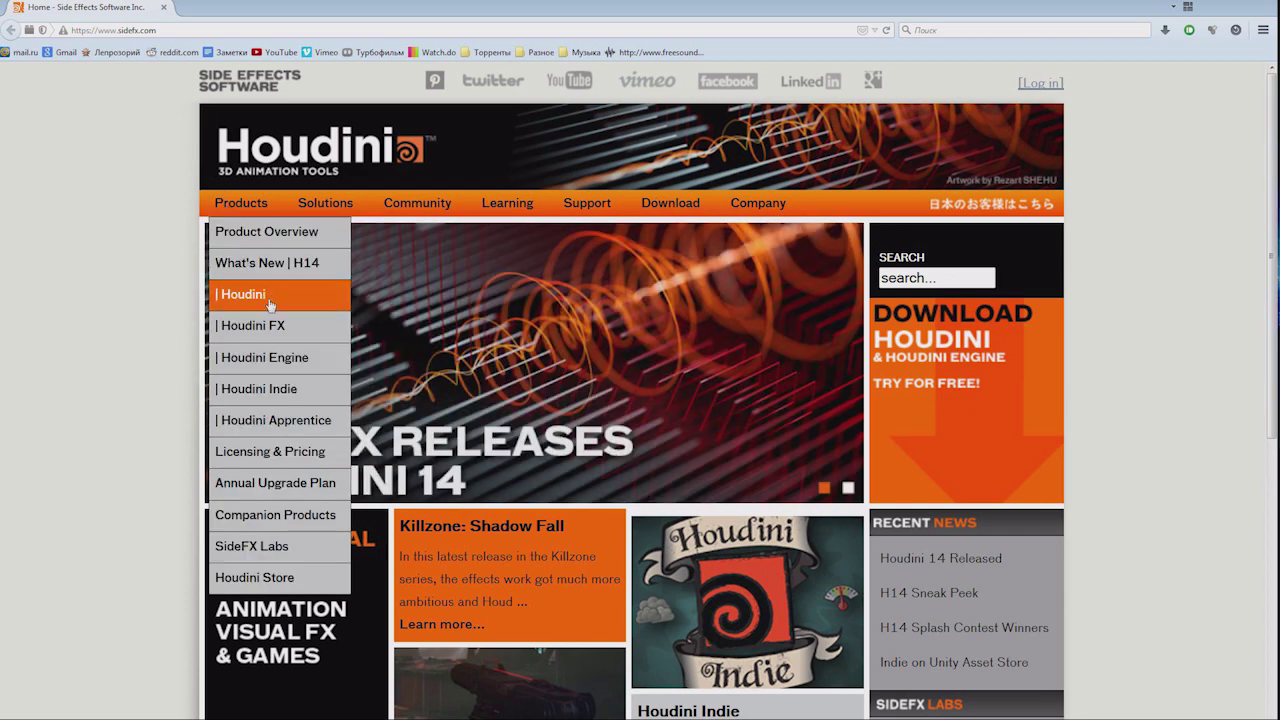
Open the Houdini Indie product page and read through its price and Key Features restrictions
click(280, 390)
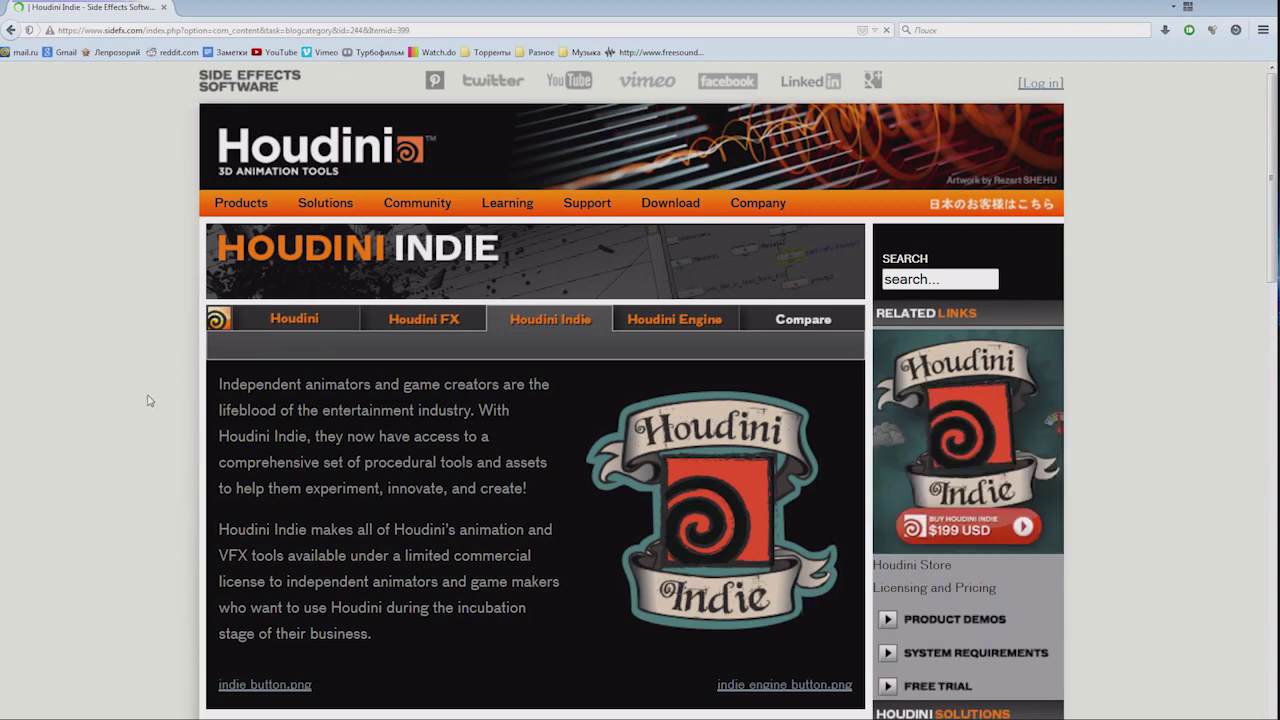
scroll(228, 407, down, 4)
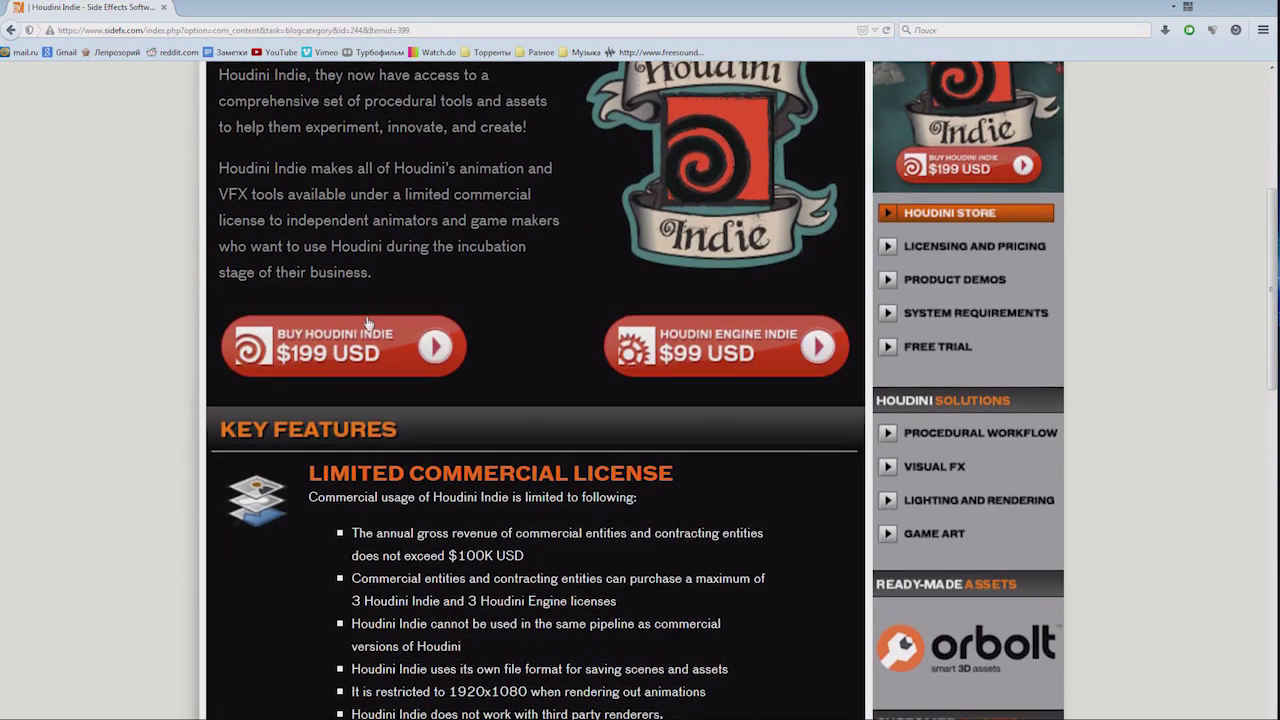
scroll(367, 321, up, 2)
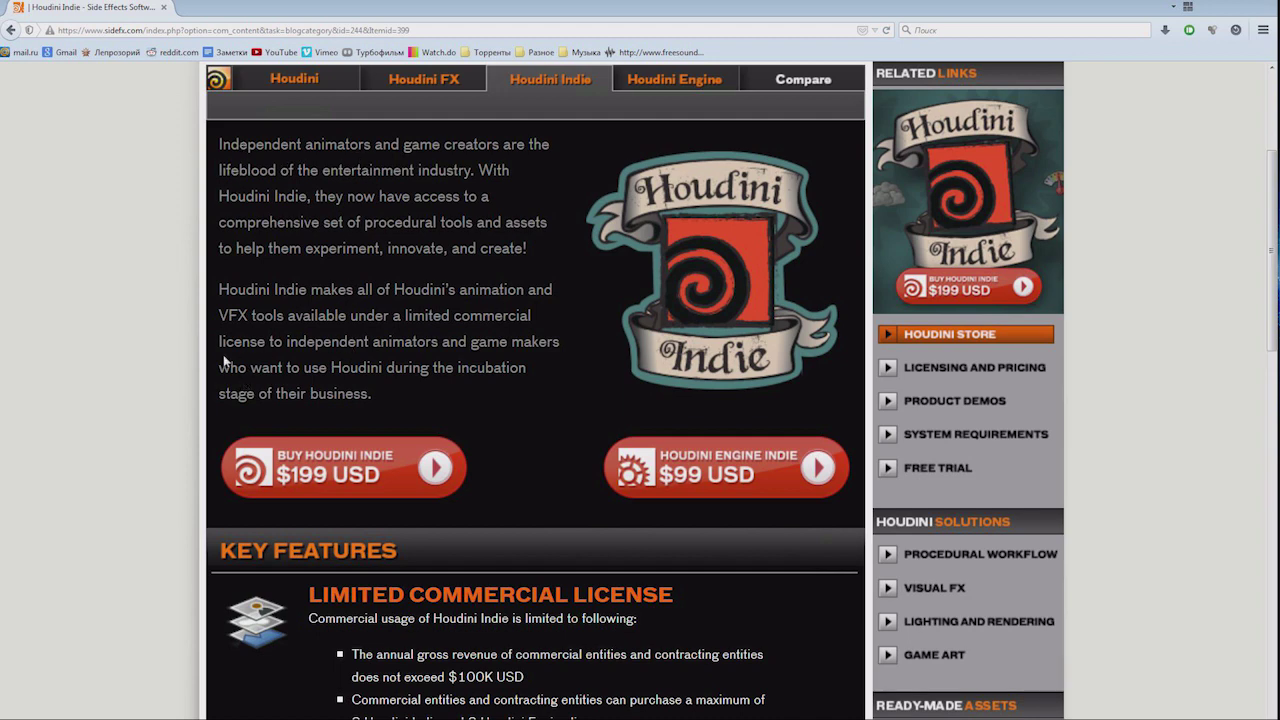
scroll(405, 365, up, 2)
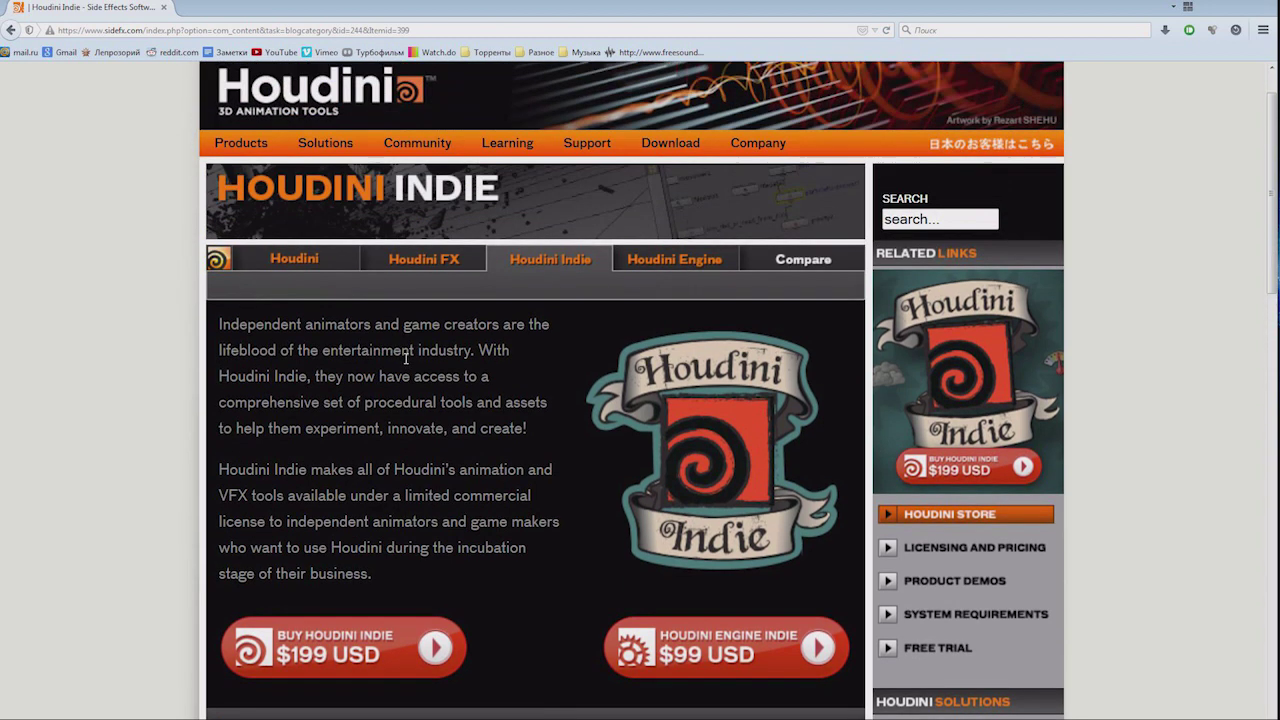
scroll(405, 365, down, 6)
scroll(405, 365, down, 7)
scroll(405, 365, down, 1)
scroll(410, 368, up, 2)
scroll(400, 400, up, 12)
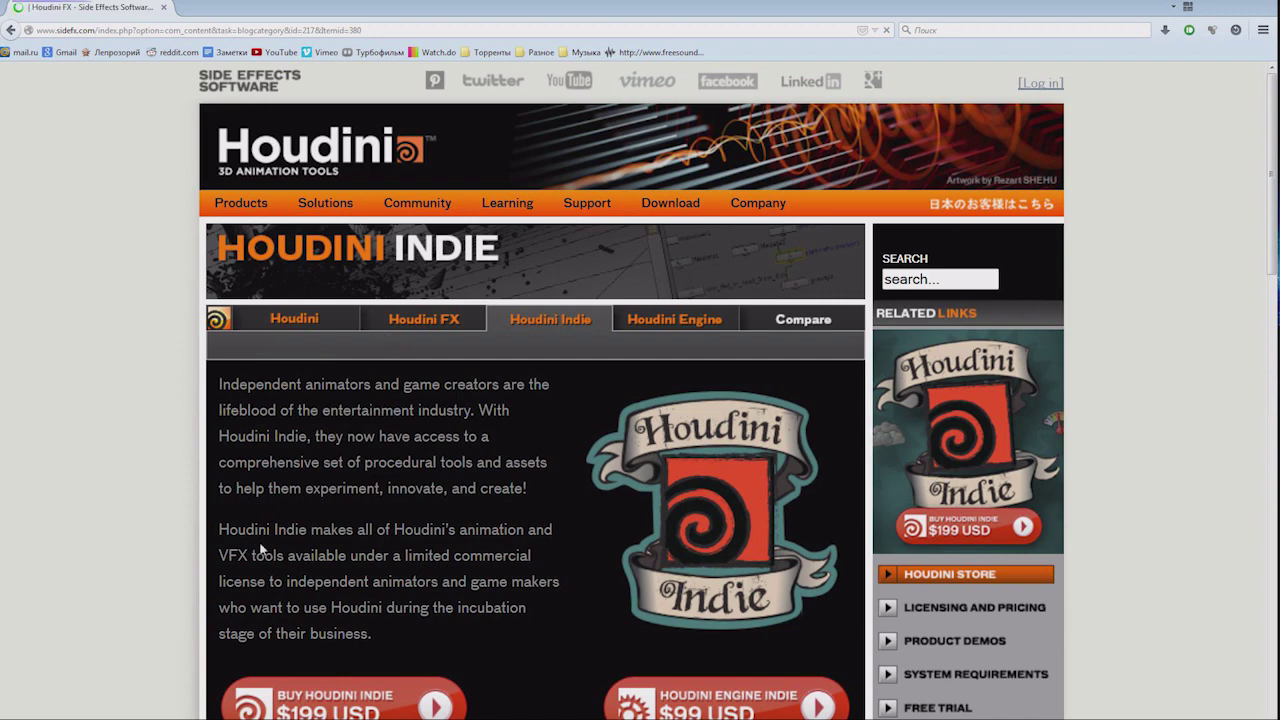
scroll(340, 400, down, 6)
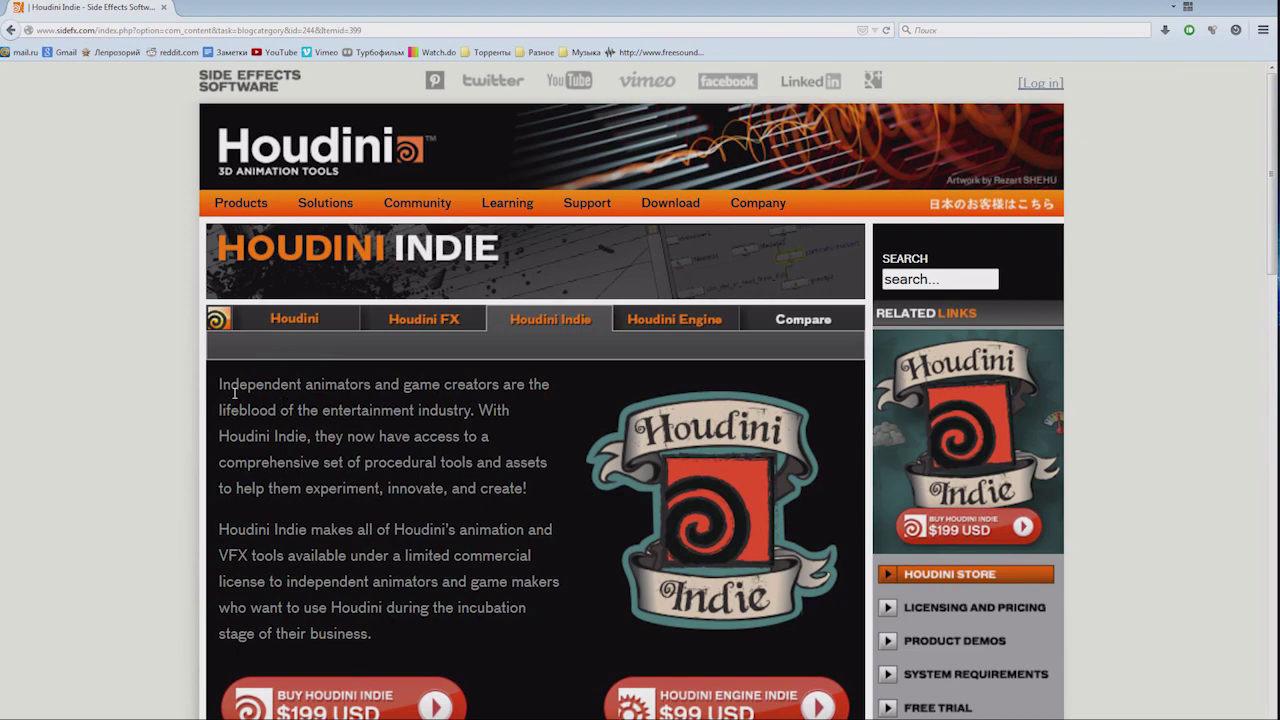
scroll(449, 436, down, 6)
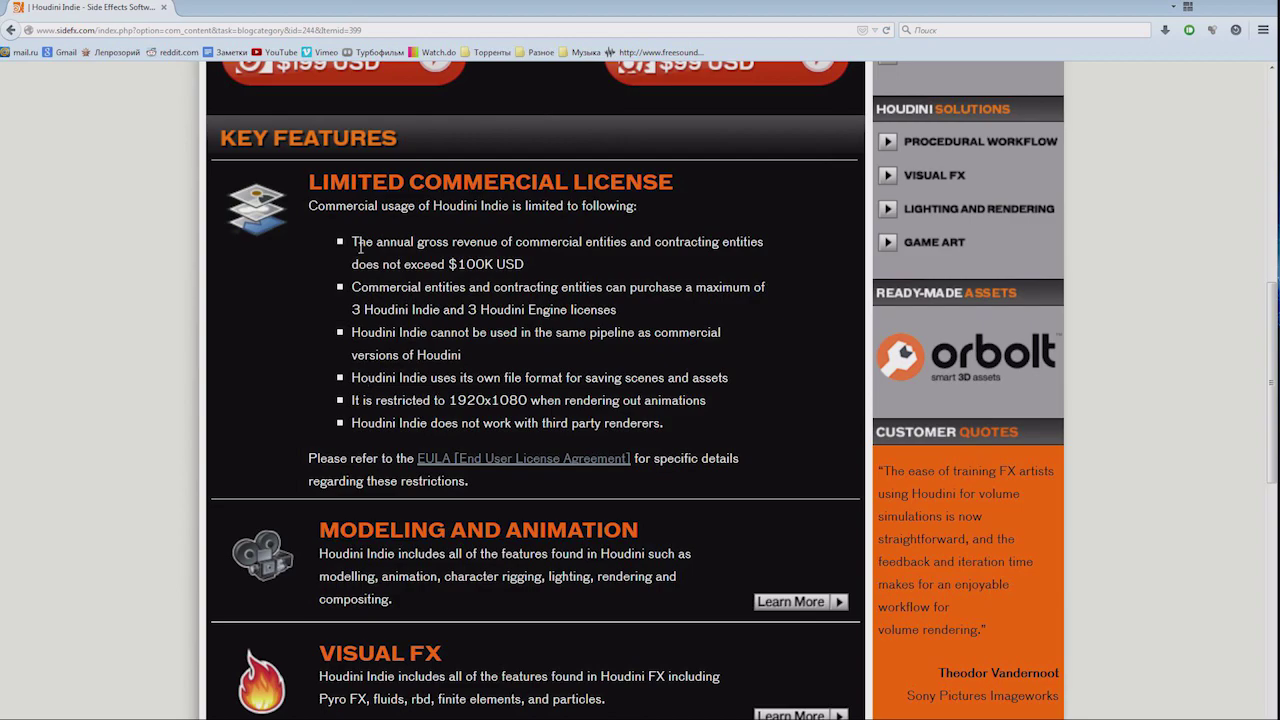
scroll(457, 383, up, 6)
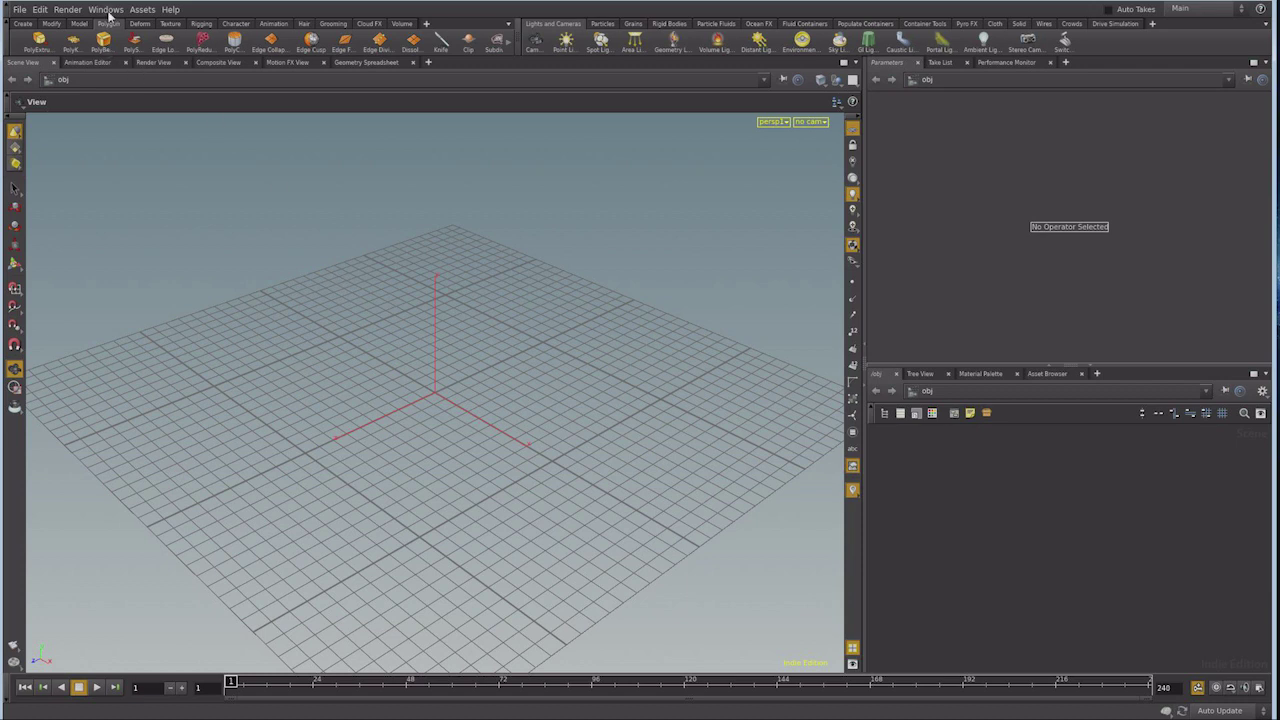
mouse_move(108, 23)
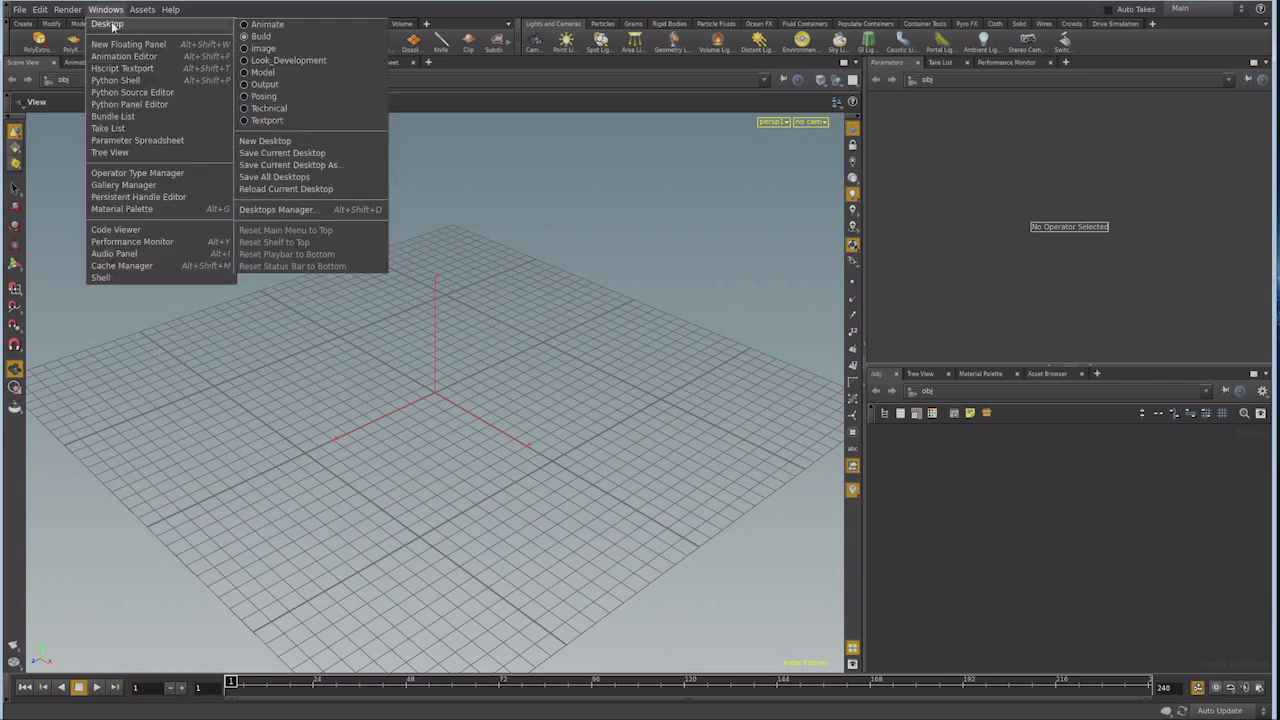
Switch to the Build desktop and split the viewport into Four Views
click(262, 39)
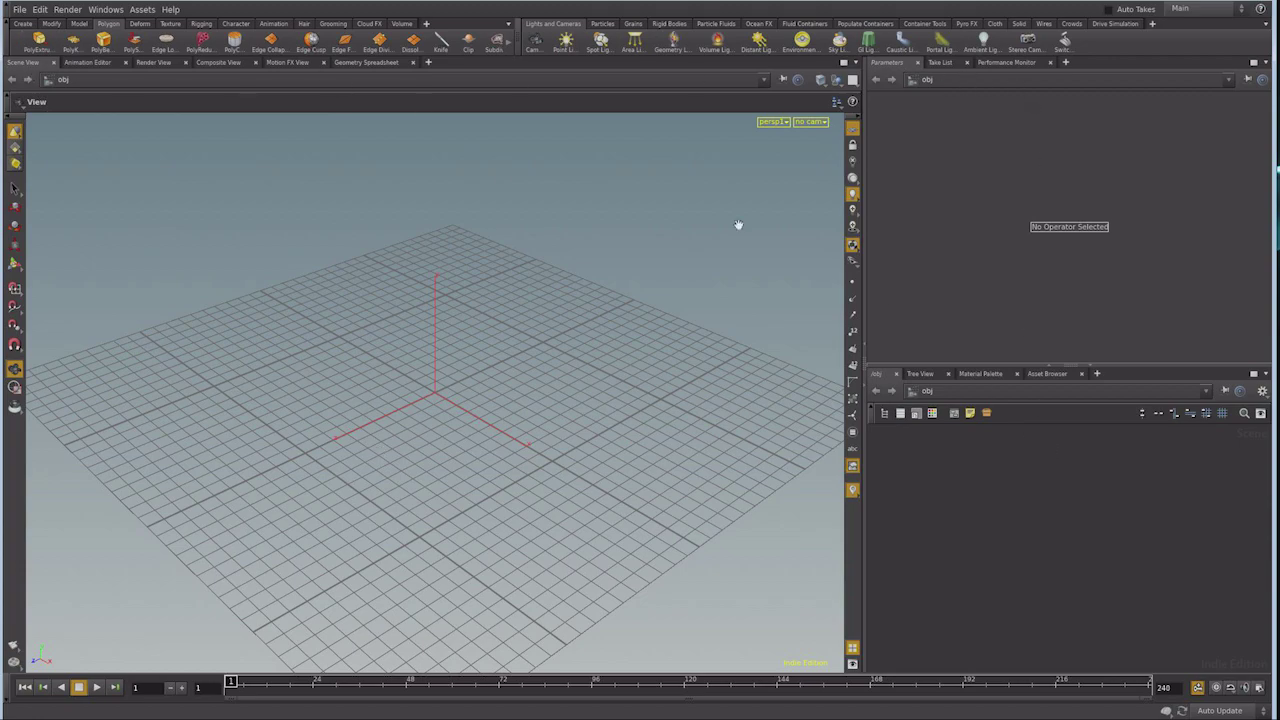
mouse_move(394, 457)
alt+mouse_down()
mouse_move(394, 505)
mouse_move(380, 511)
mouse_move(354, 434)
mouse_move(426, 509)
mouse_move(369, 517)
mouse_move(400, 443)
mouse_move(491, 363)
alt+mouse_up()
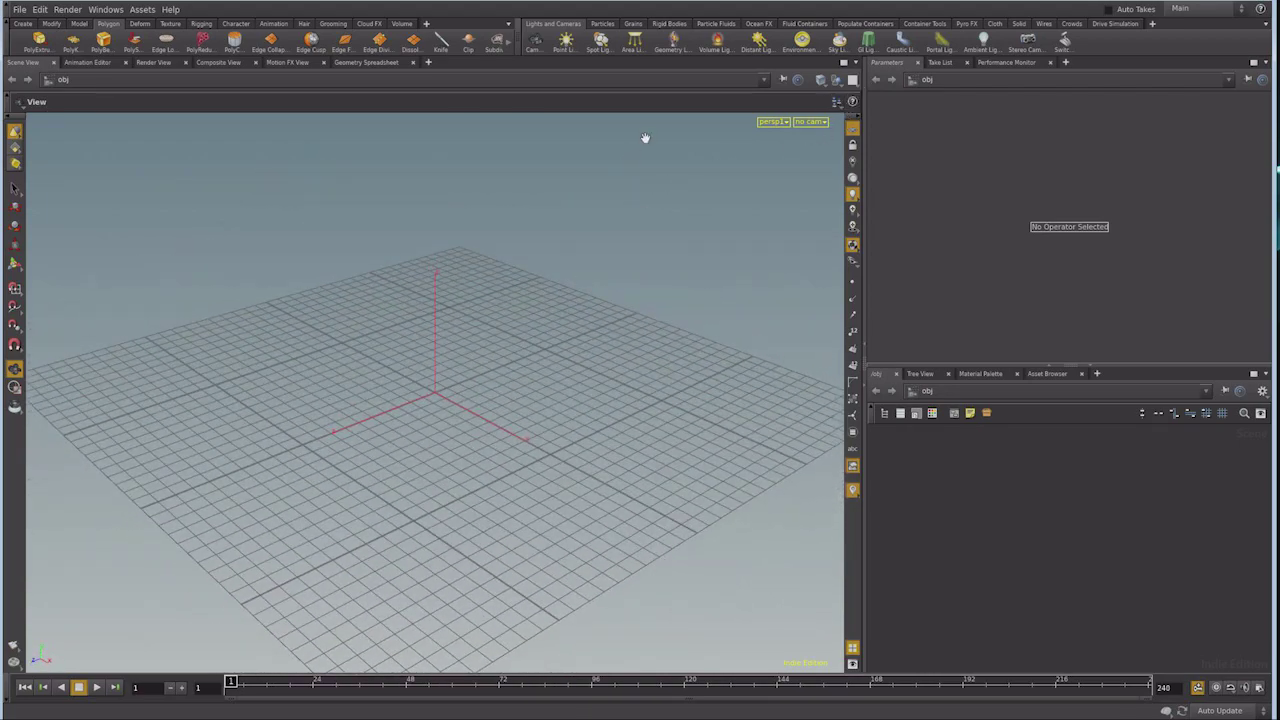
click(852, 80)
click(883, 106)
Return to a single perspective view and pick the Box tool from the Create shelf
click(852, 80)
click(852, 126)
click(852, 80)
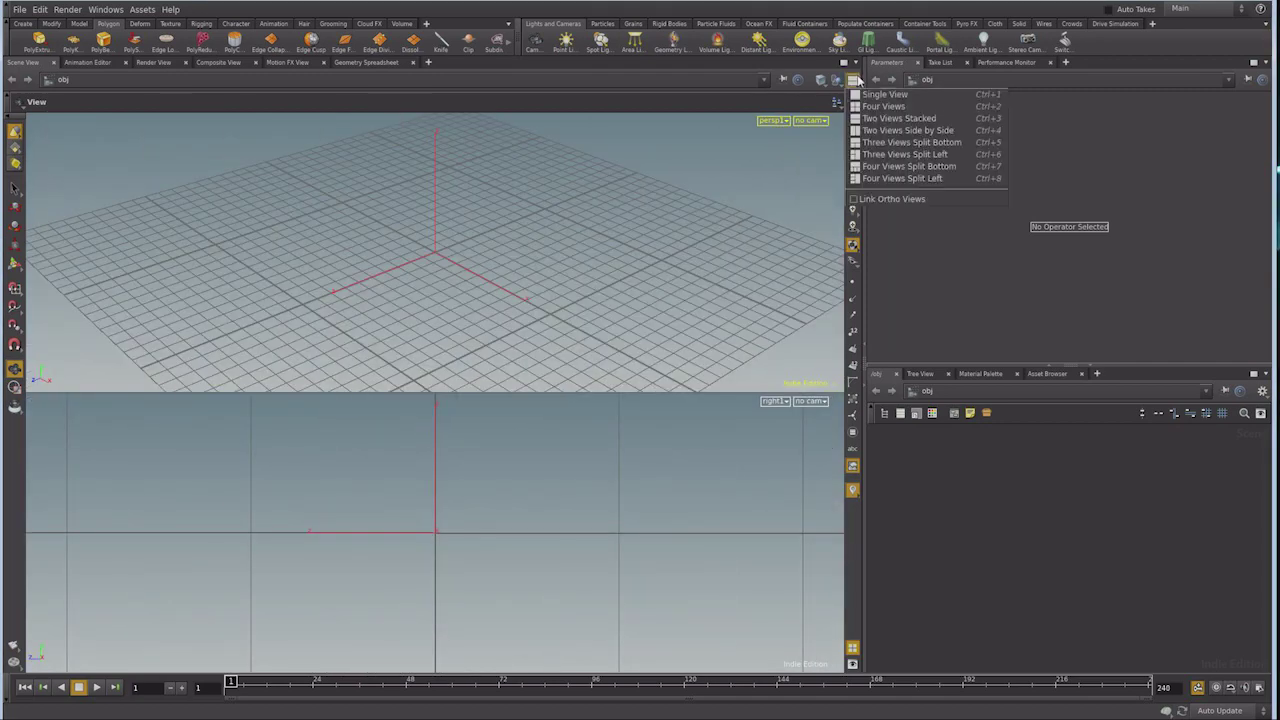
click(885, 95)
drag(407, 410, 407, 437)
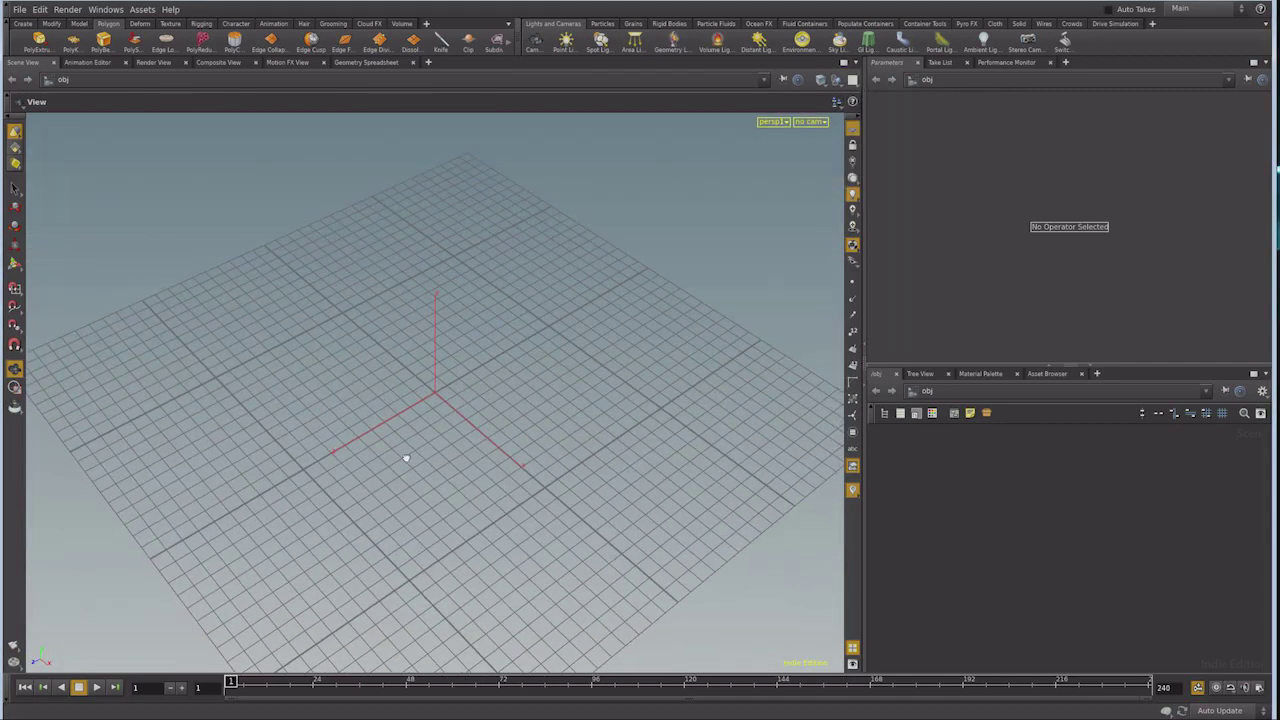
click(22, 23)
click(39, 45)
Place the 1×1×1 box at the scene origin and orbit around it
key(Return)
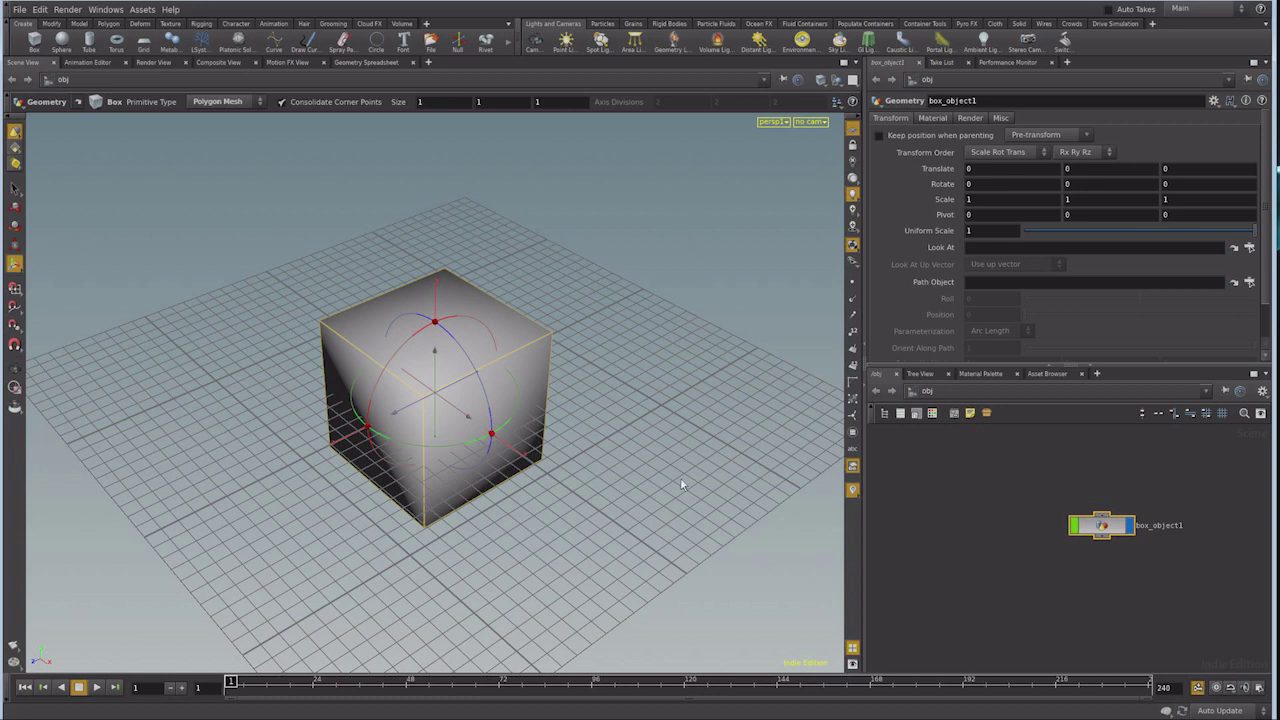
key(Escape)
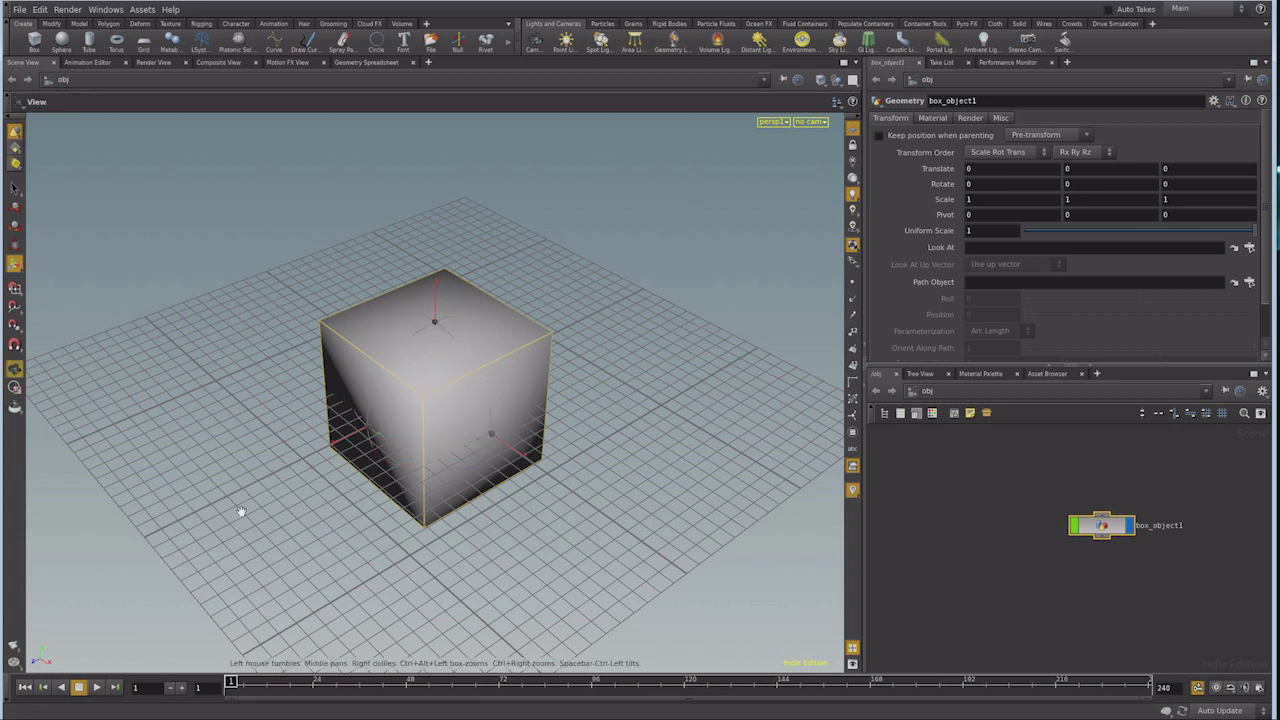
mouse_move(206, 486)
mouse_down()
mouse_move(654, 582)
mouse_move(350, 481)
mouse_move(432, 474)
mouse_up()
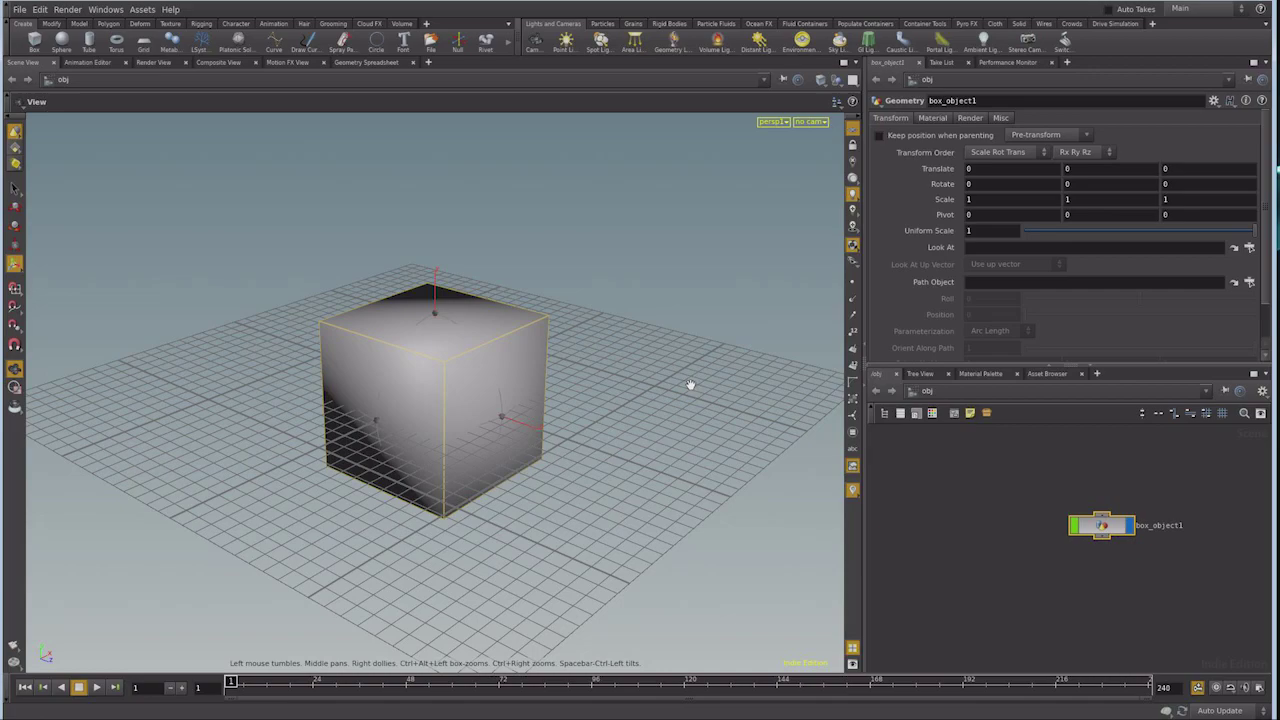
mouse_move(352, 389)
right_down()
mouse_move(277, 377)
mouse_move(686, 397)
mouse_move(171, 397)
mouse_move(637, 426)
mouse_move(254, 394)
mouse_move(190, 402)
right_up()
mouse_move(190, 402)
middle_down()
mouse_move(378, 344)
mouse_move(121, 351)
mouse_move(307, 344)
mouse_move(259, 231)
mouse_move(242, 295)
mouse_move(300, 274)
middle_up()
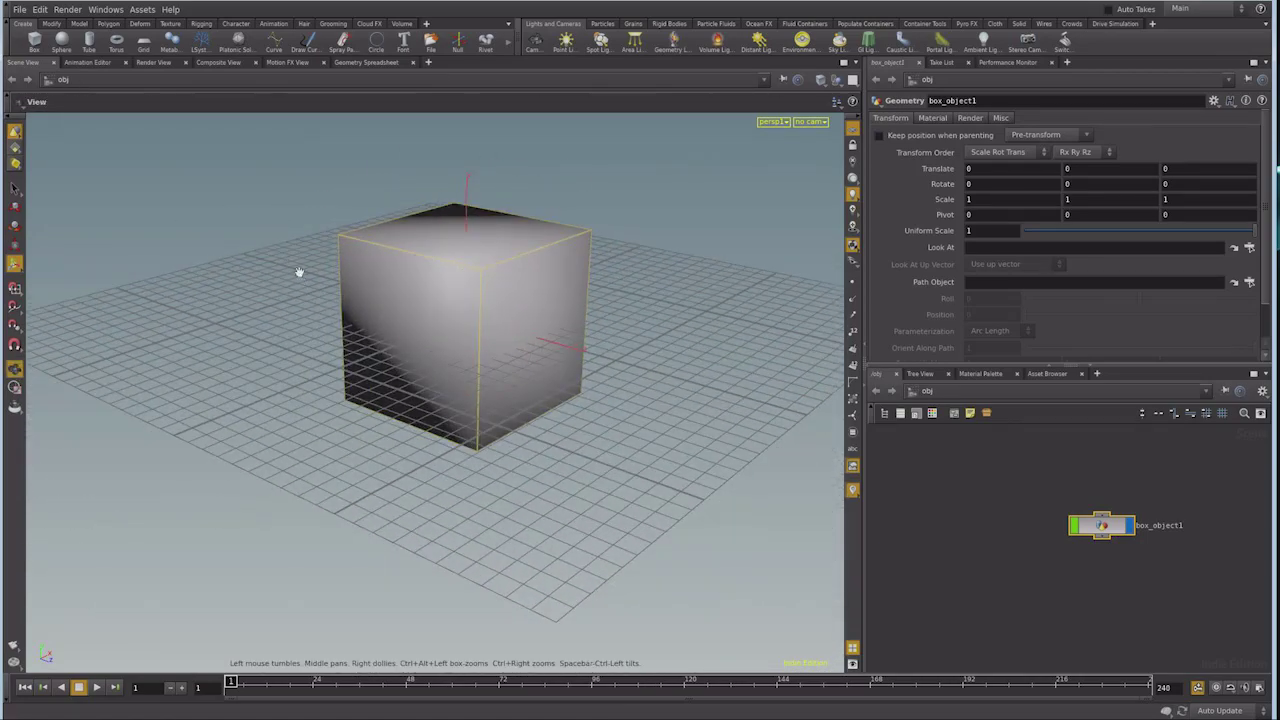
key(Return)
alt+drag(299, 271, 479, 295)
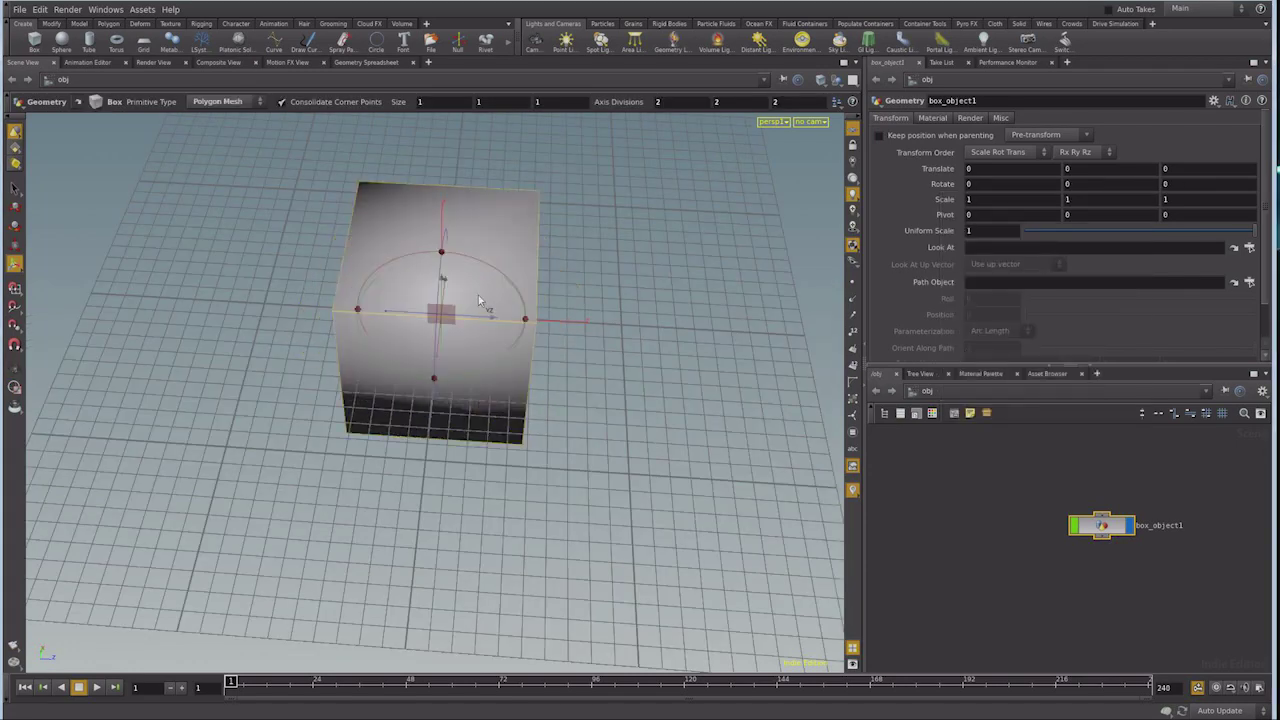
Move the box_object1 node up-left in the network and frame the box with Space+G
key(Escape)
drag(668, 340, 549, 354)
drag(686, 447, 200, 183)
key(Return)
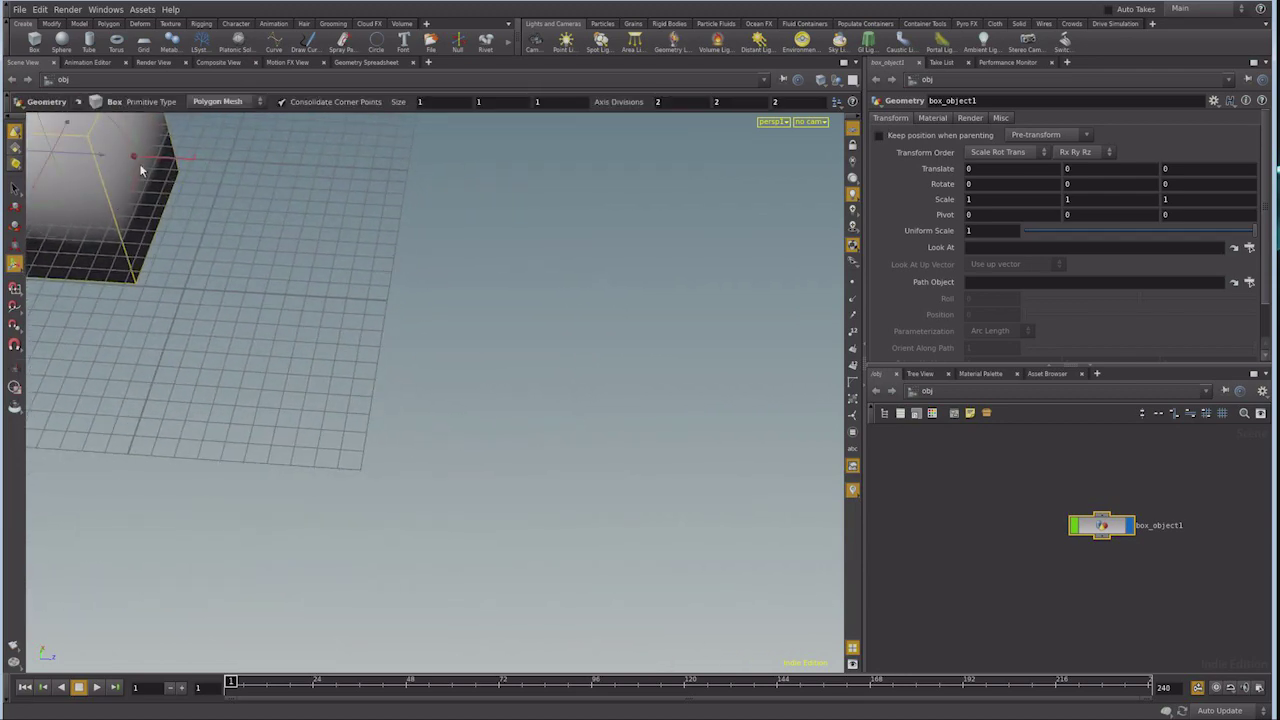
mouse_move(1100, 526)
alt+mouse_down()
mouse_move(1059, 485)
mouse_move(1047, 490)
alt+mouse_up()
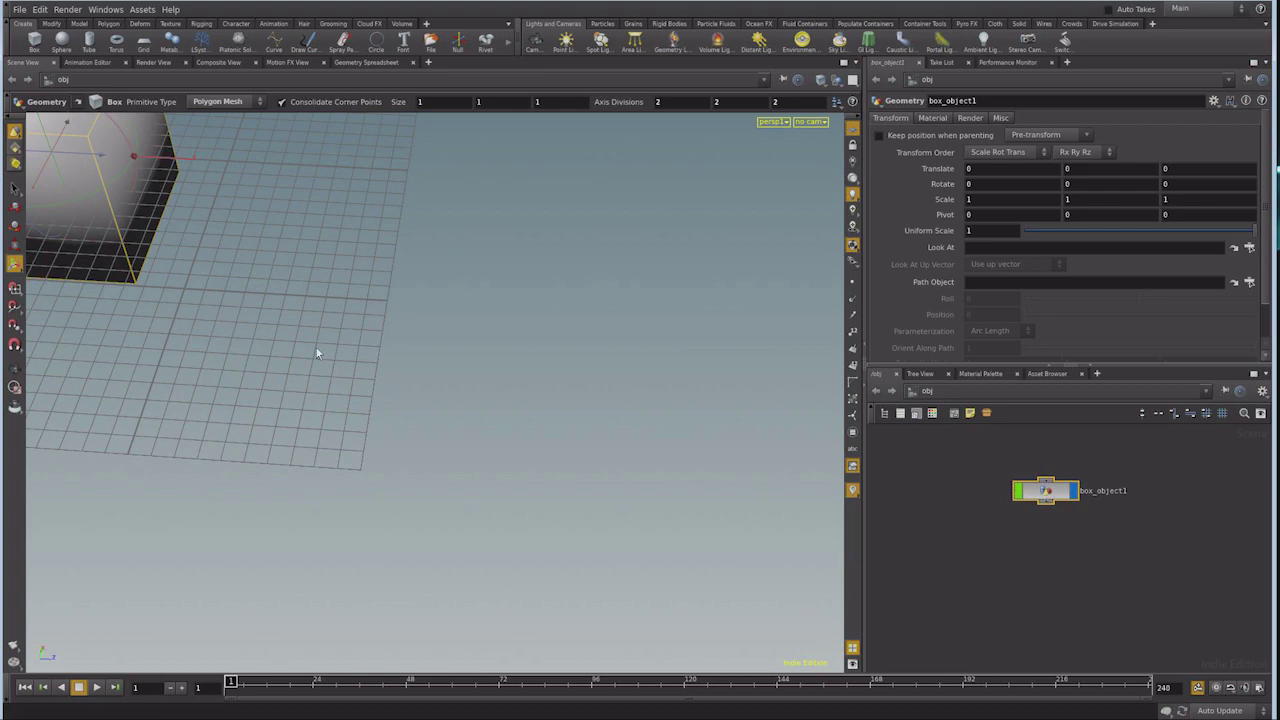
key(space+g)
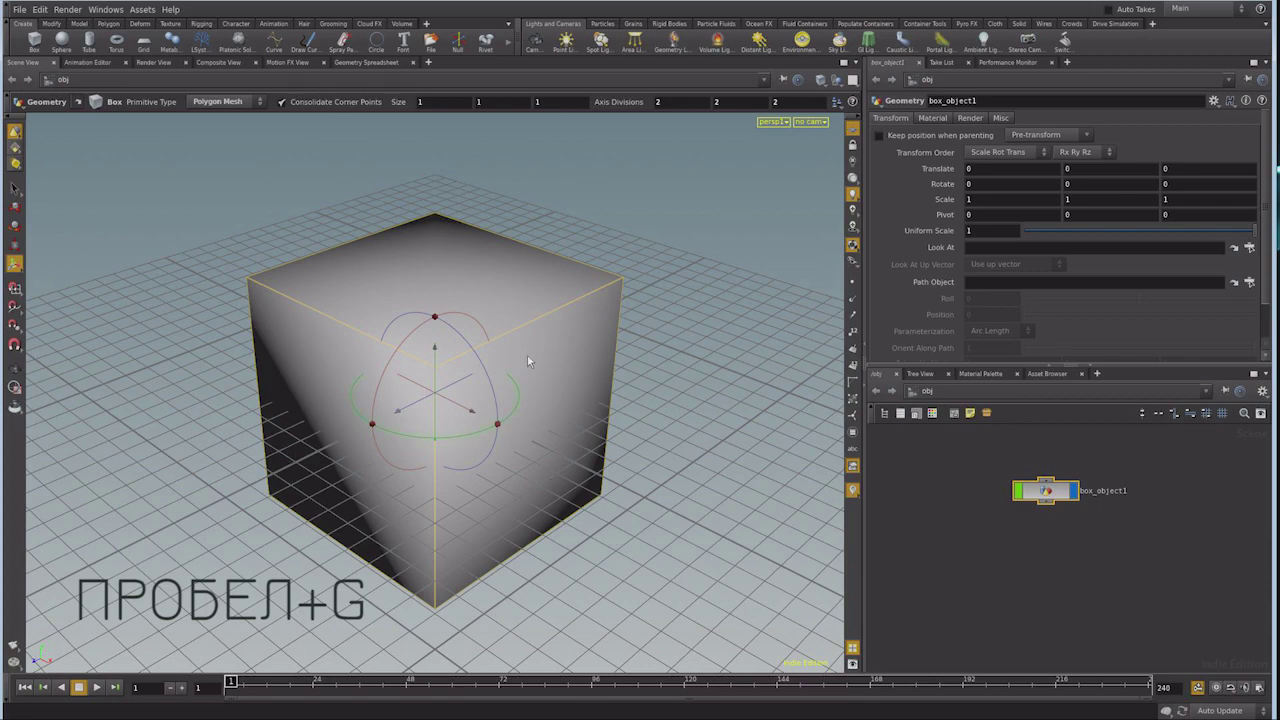
key(Escape)
mouse_move(250, 453)
mouse_down()
mouse_move(420, 489)
mouse_move(577, 497)
mouse_move(229, 460)
mouse_move(491, 513)
mouse_move(414, 498)
mouse_up()
key(Return)
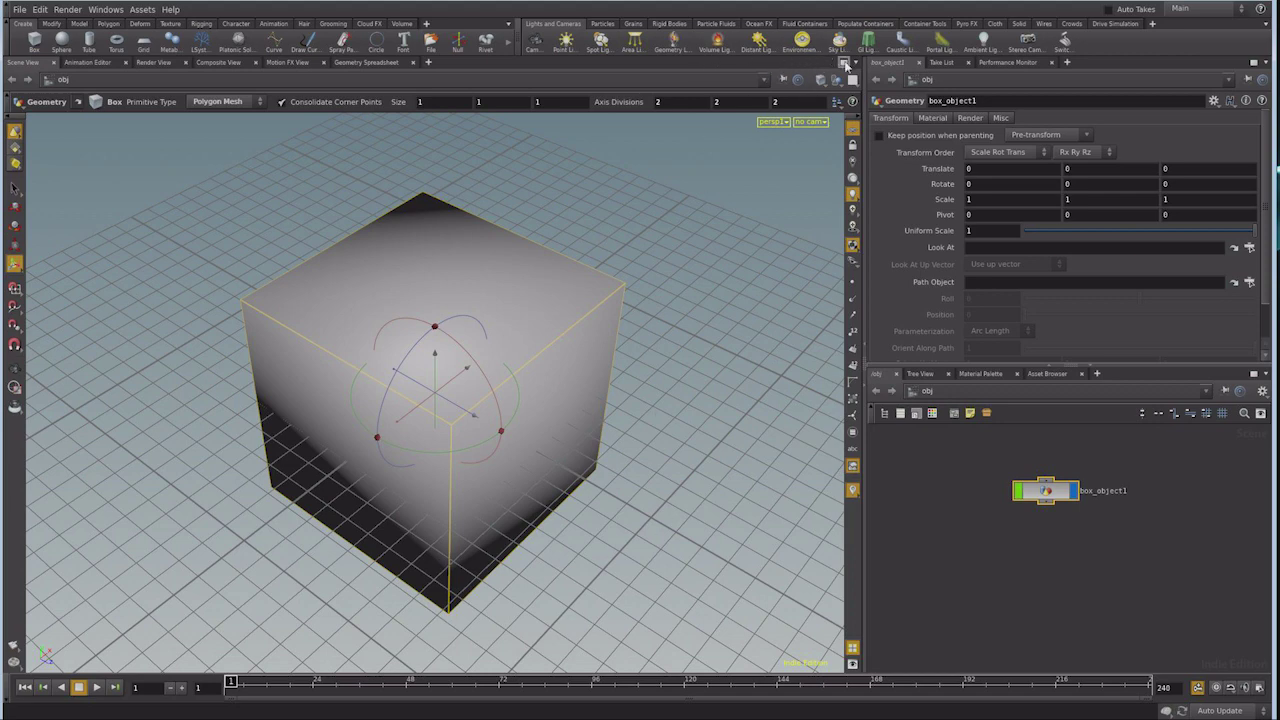
Toggle the Scene View maximized with Ctrl+B, then widen the right-hand parameter and network panes
click(845, 65)
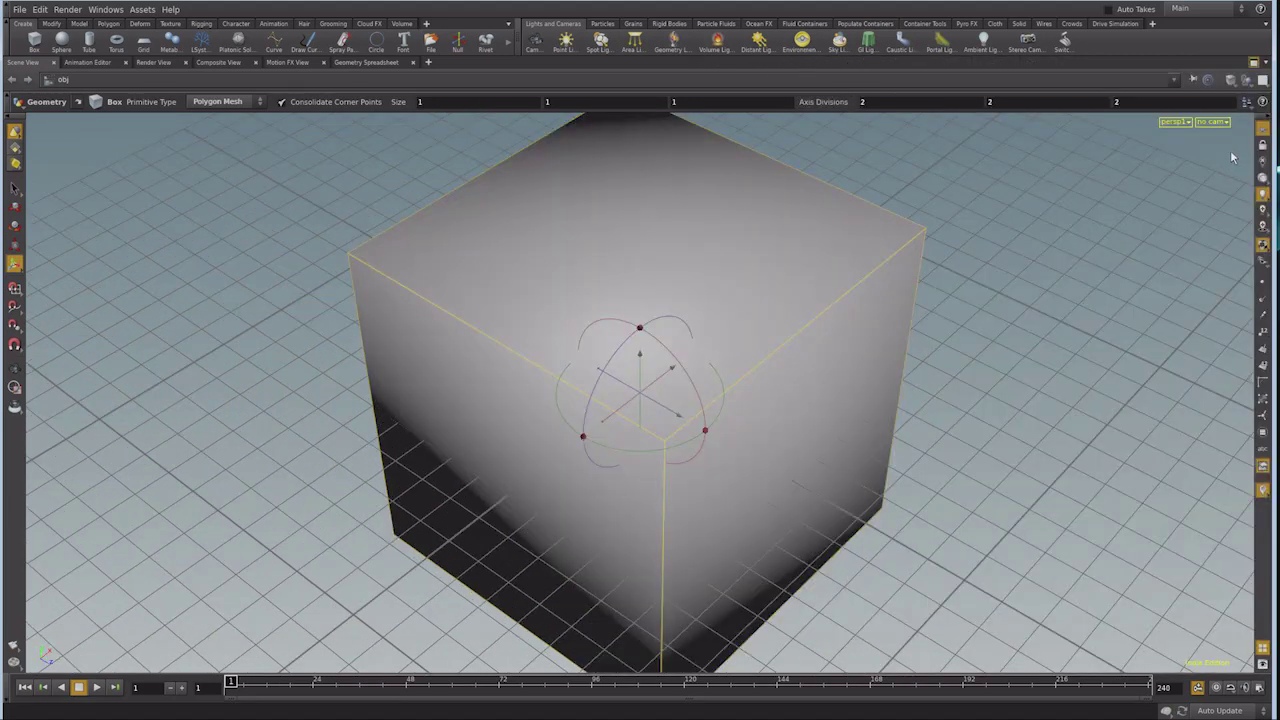
key(ctrl+b)
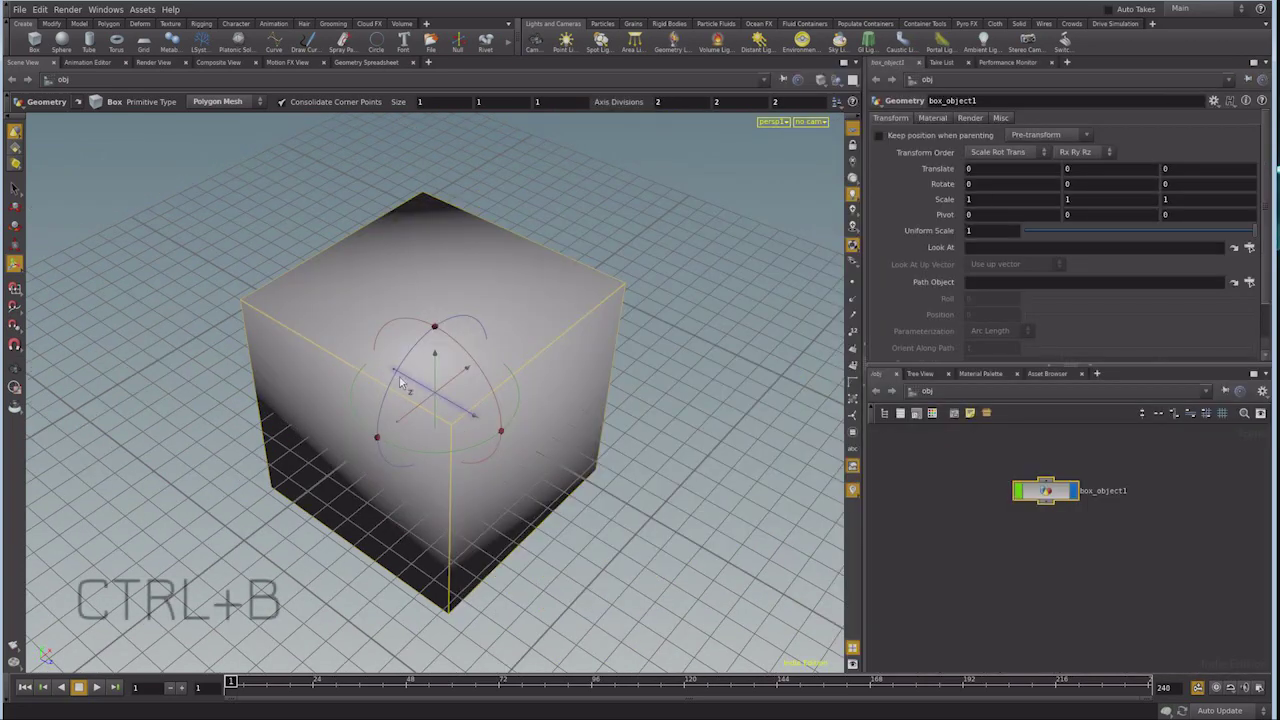
key(ctrl+b)
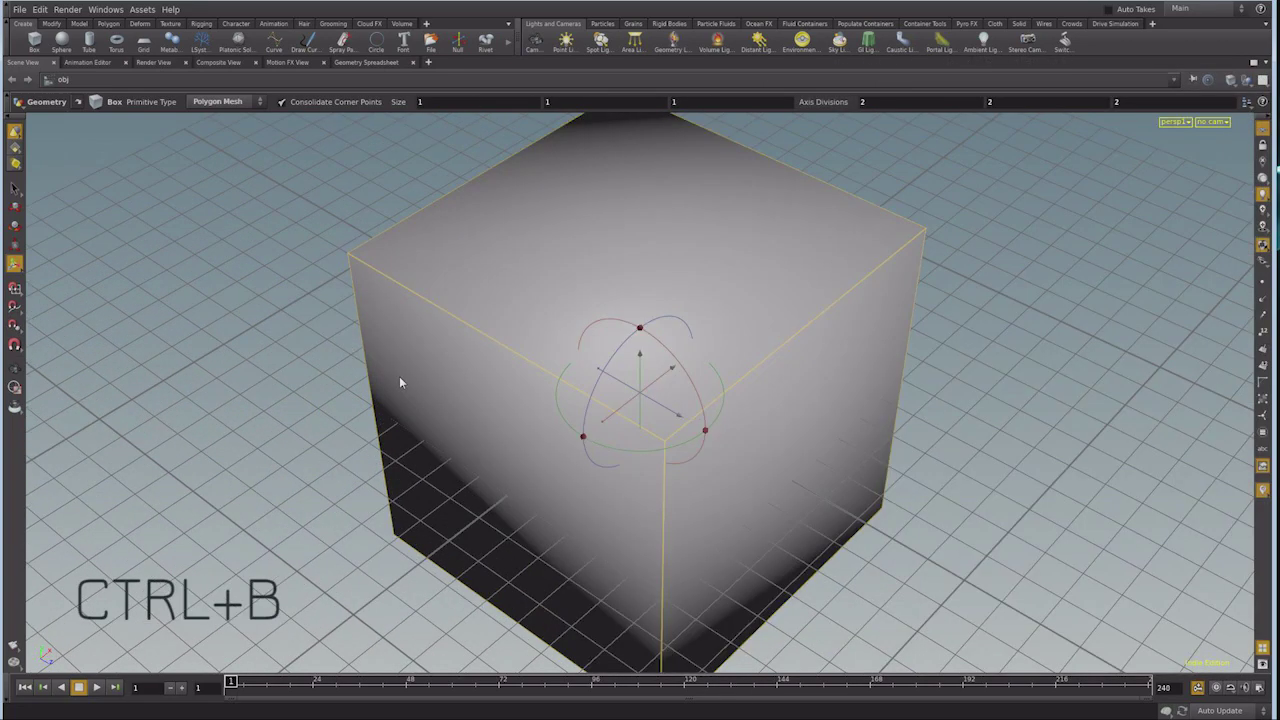
key(ctrl+b)
mouse_move(862, 193)
mouse_down()
mouse_move(817, 193)
mouse_move(783, 233)
mouse_up()
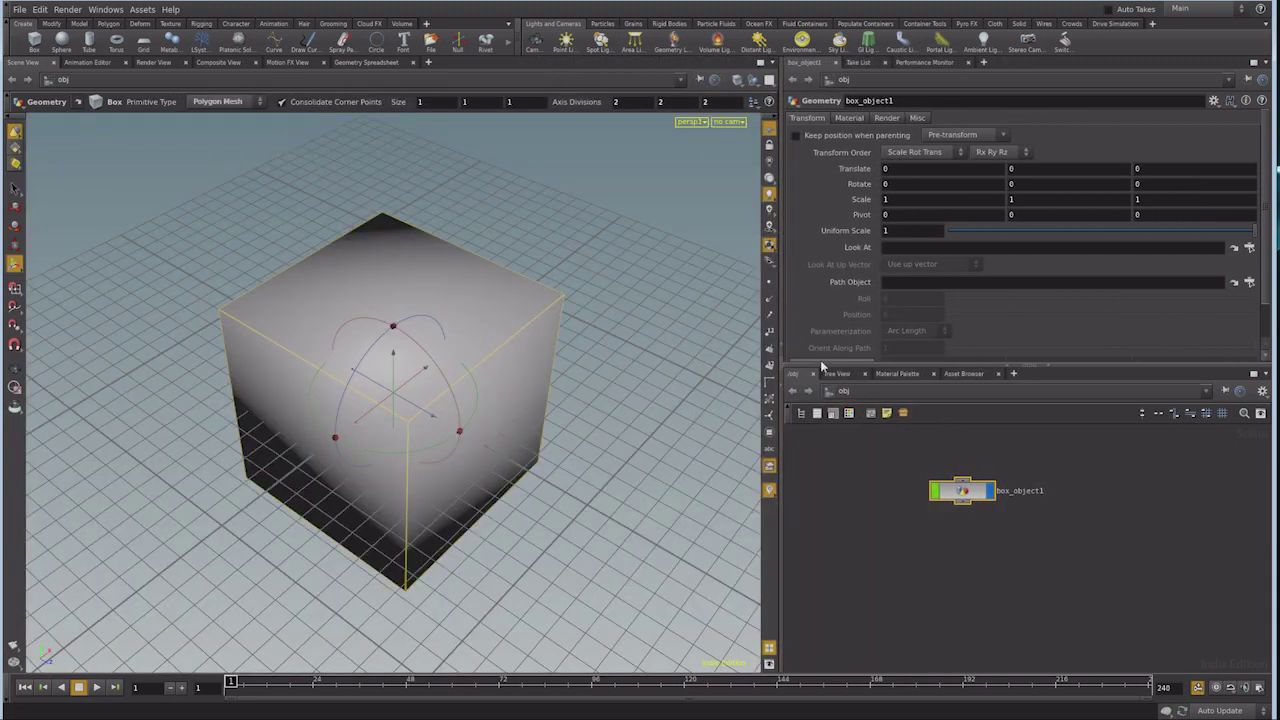
drag(816, 362, 822, 350)
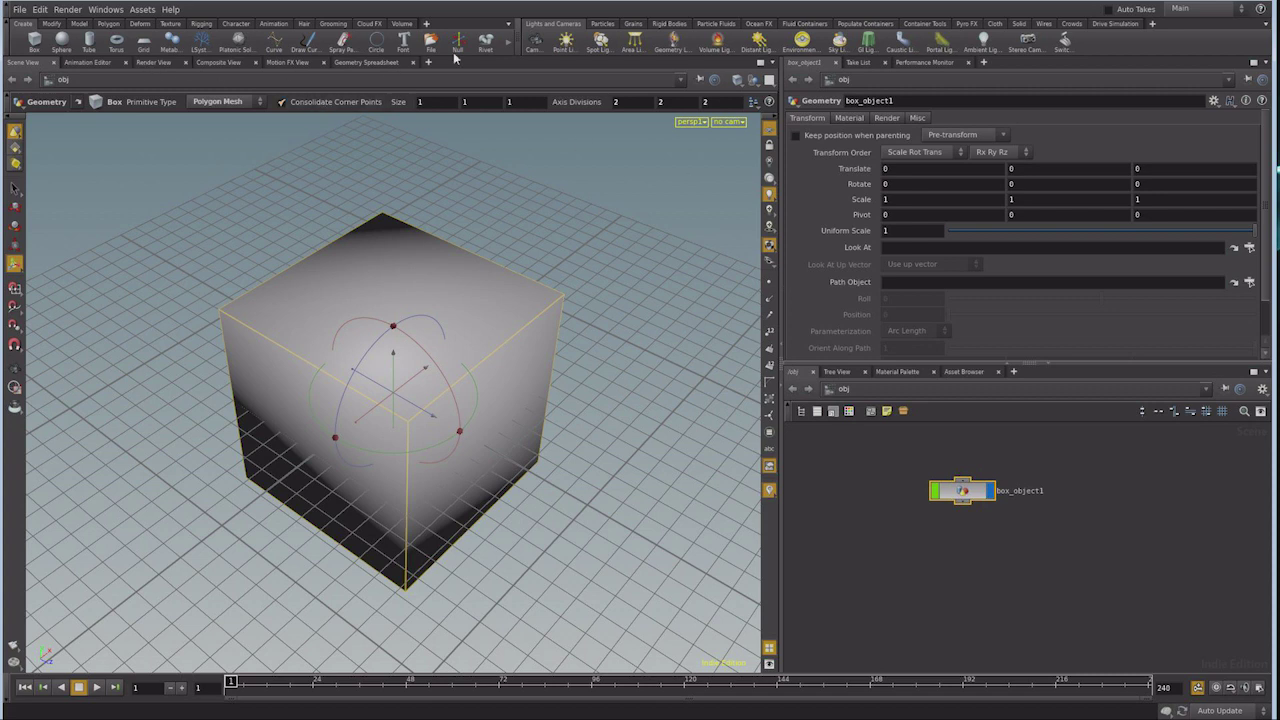
Browse the pane type and tab option menus and close them without changes
click(428, 62)
mouse_move(466, 86)
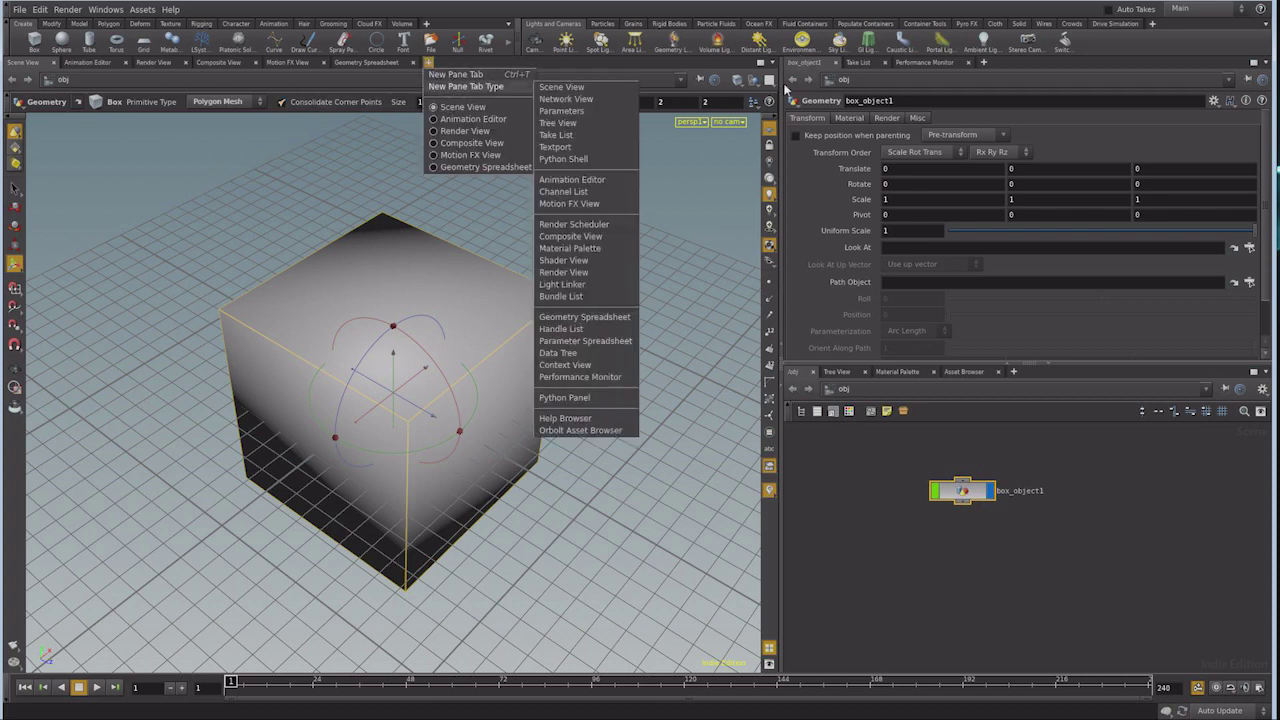
click(771, 80)
click(772, 63)
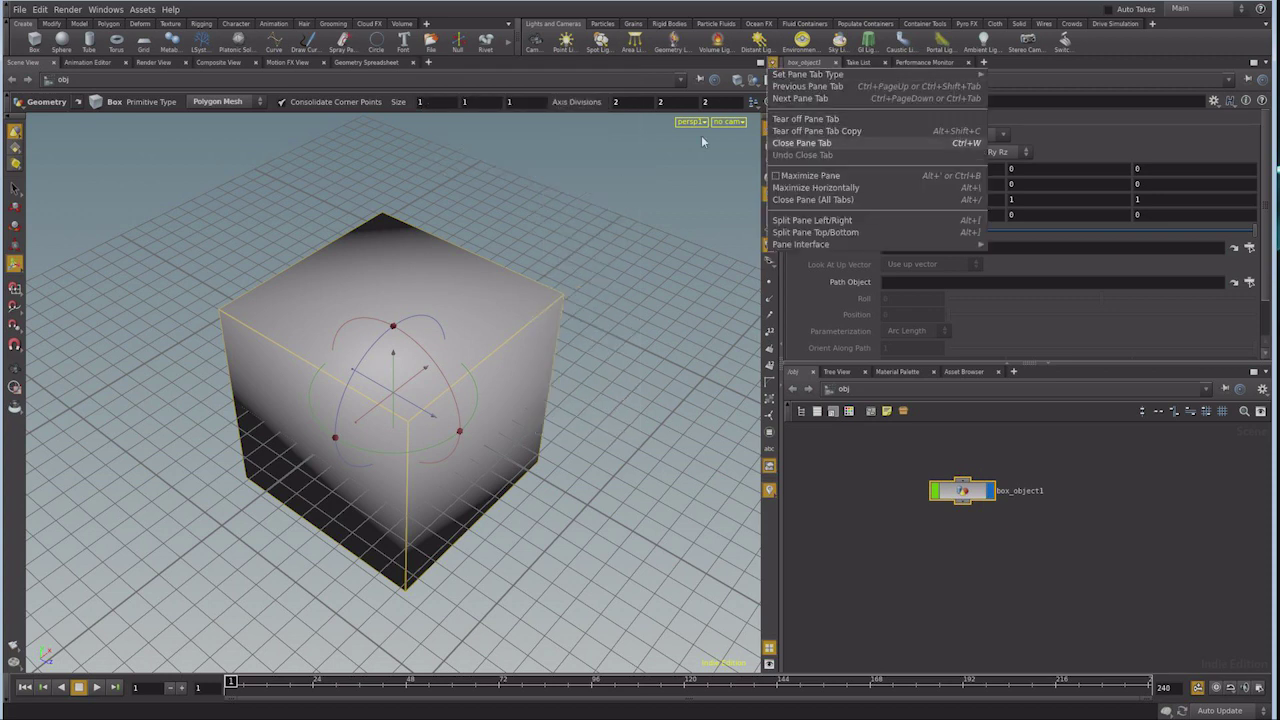
click(629, 64)
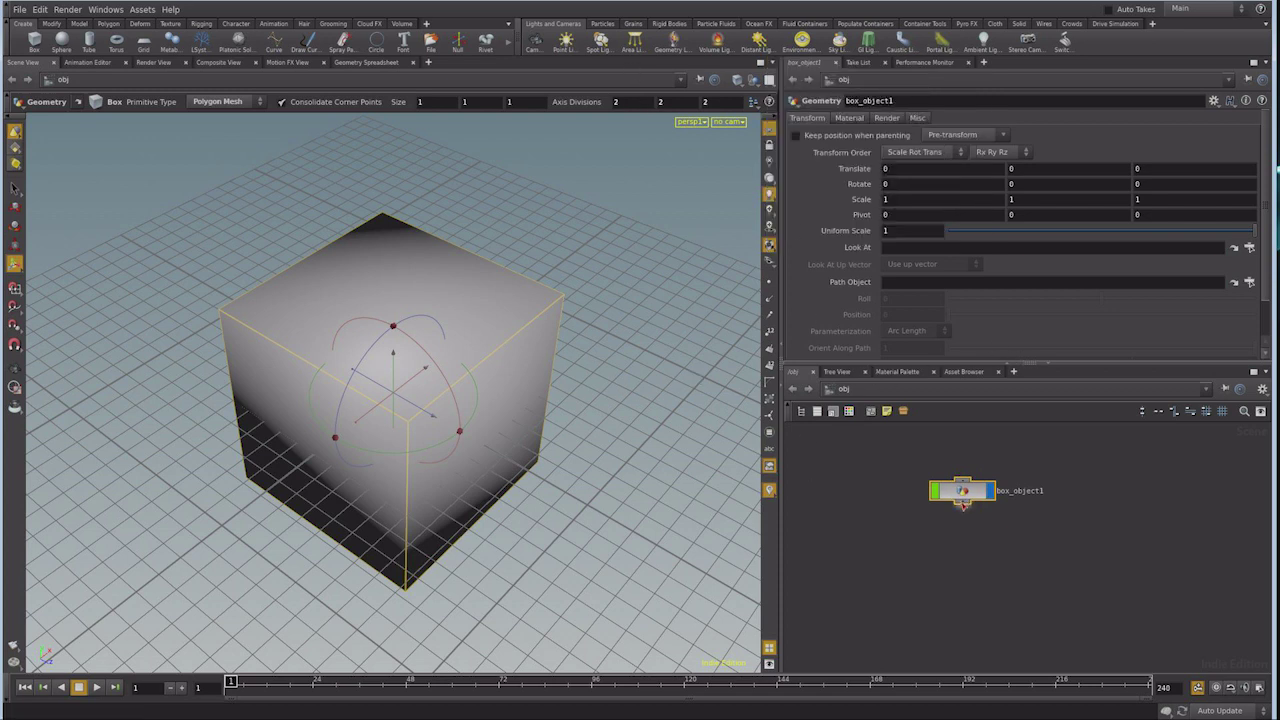
middle_drag(899, 506, 929, 531)
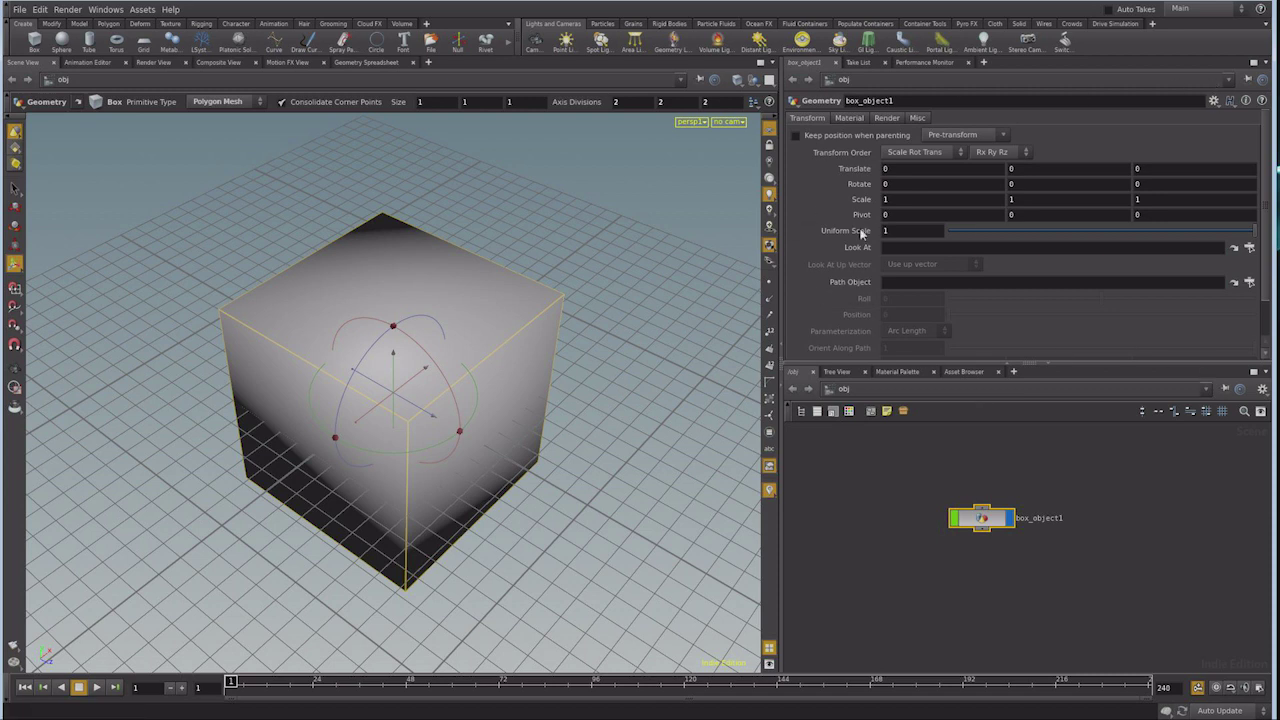
Deselect the box, look through the Grains and Rigid Bodies shelf tabs, then collapse the shelf
click(978, 577)
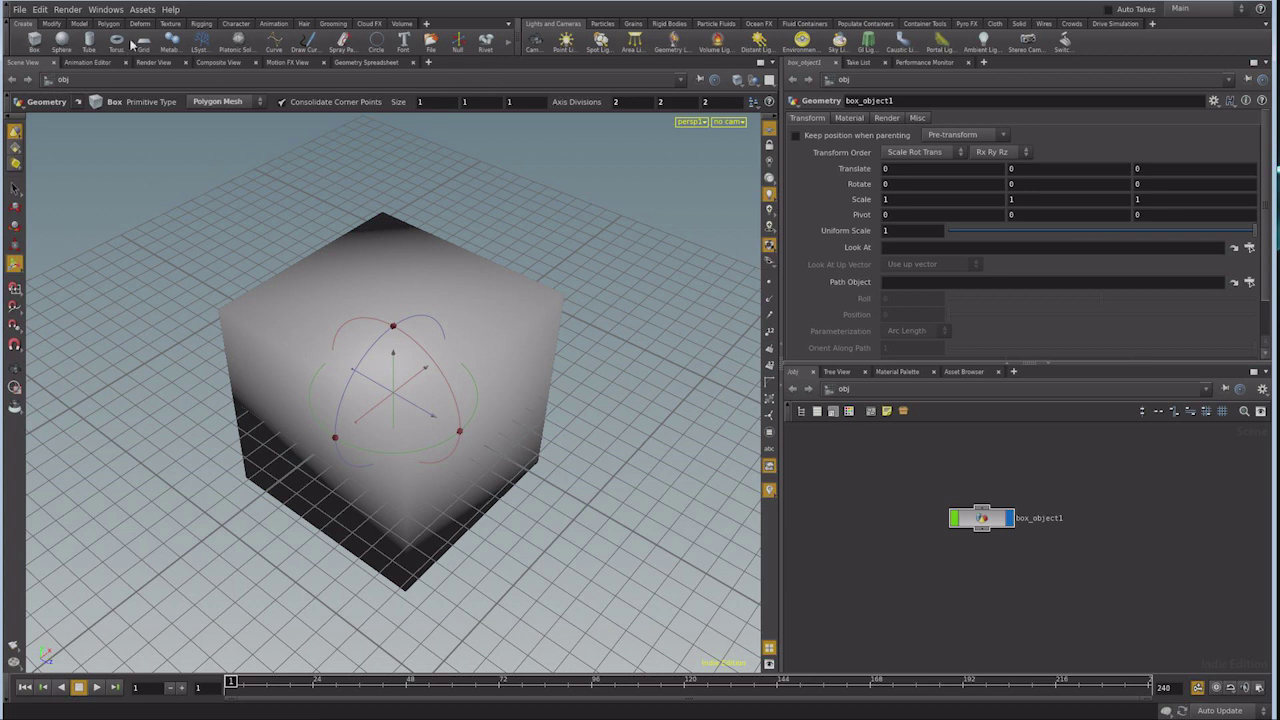
mouse_move(918, 542)
middle_down()
mouse_move(946, 537)
mouse_move(958, 512)
middle_up()
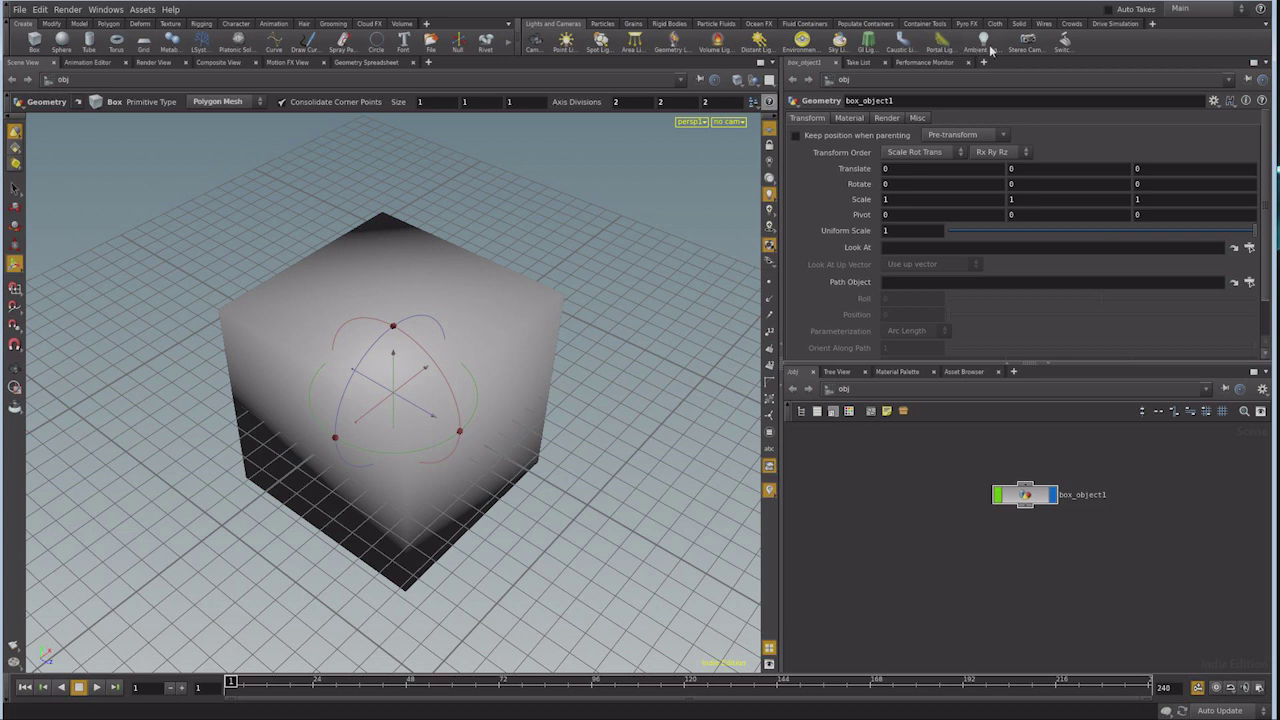
click(633, 23)
click(669, 23)
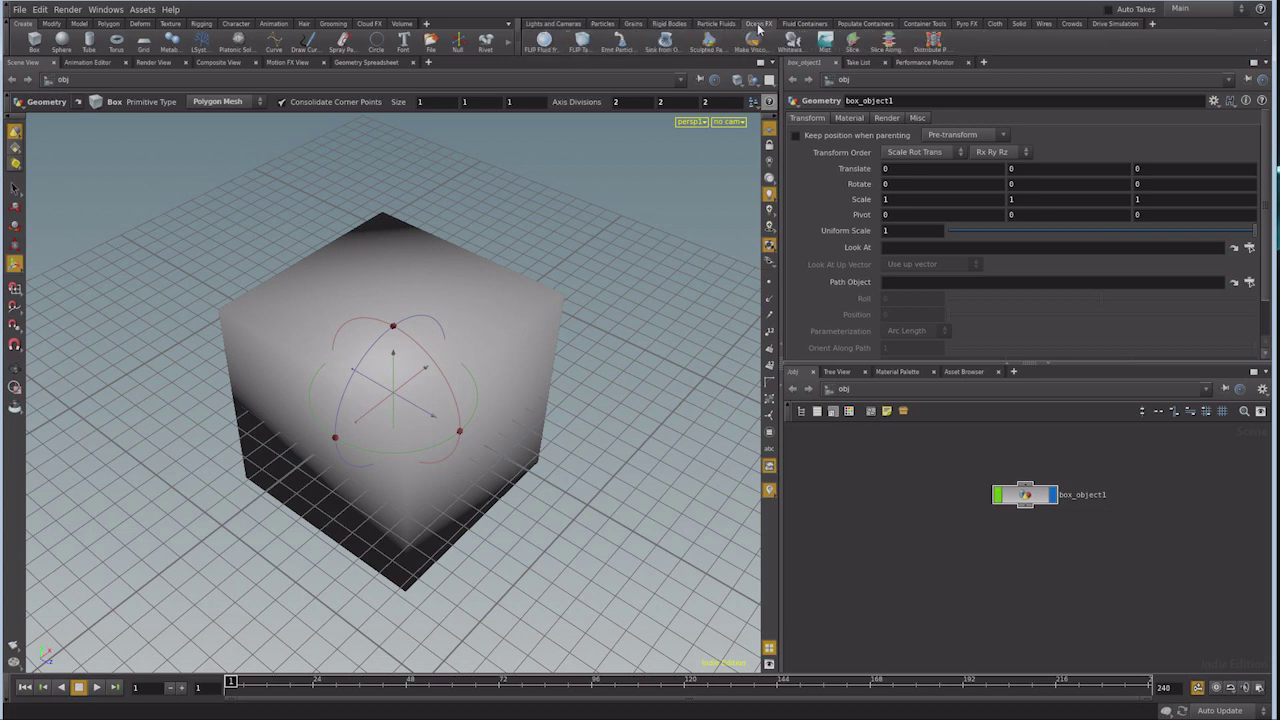
click(556, 24)
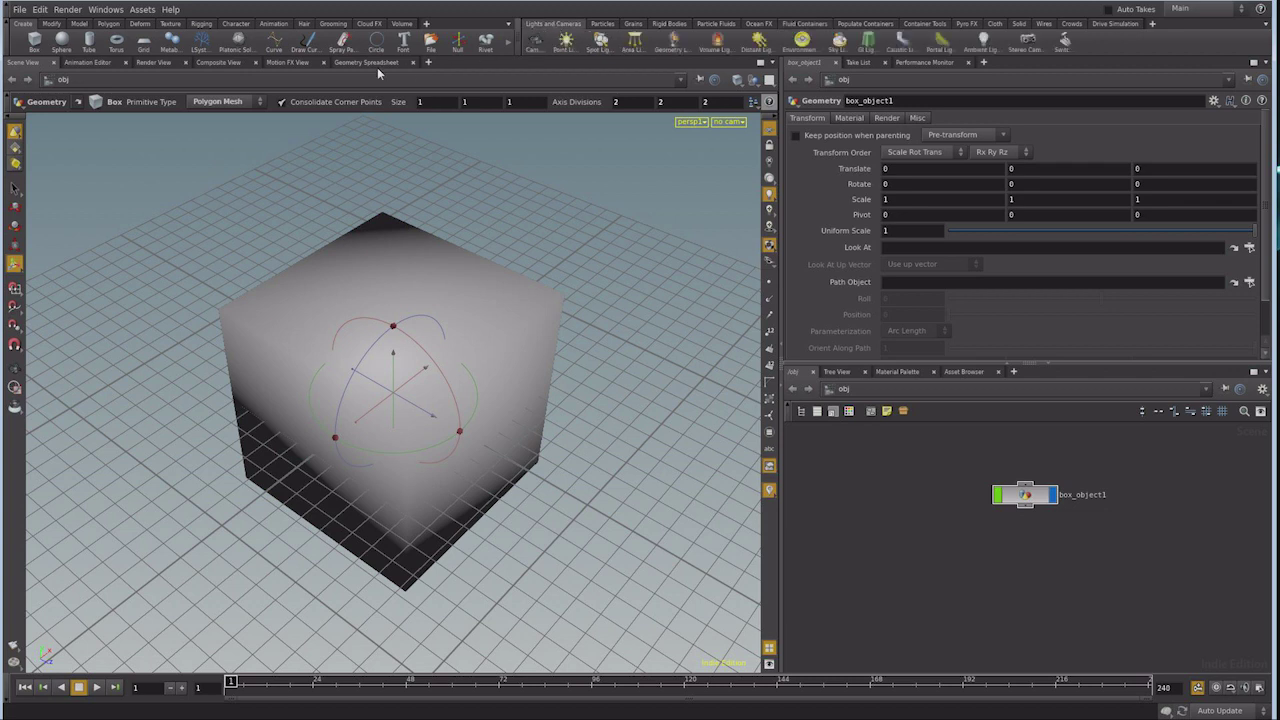
click(7, 44)
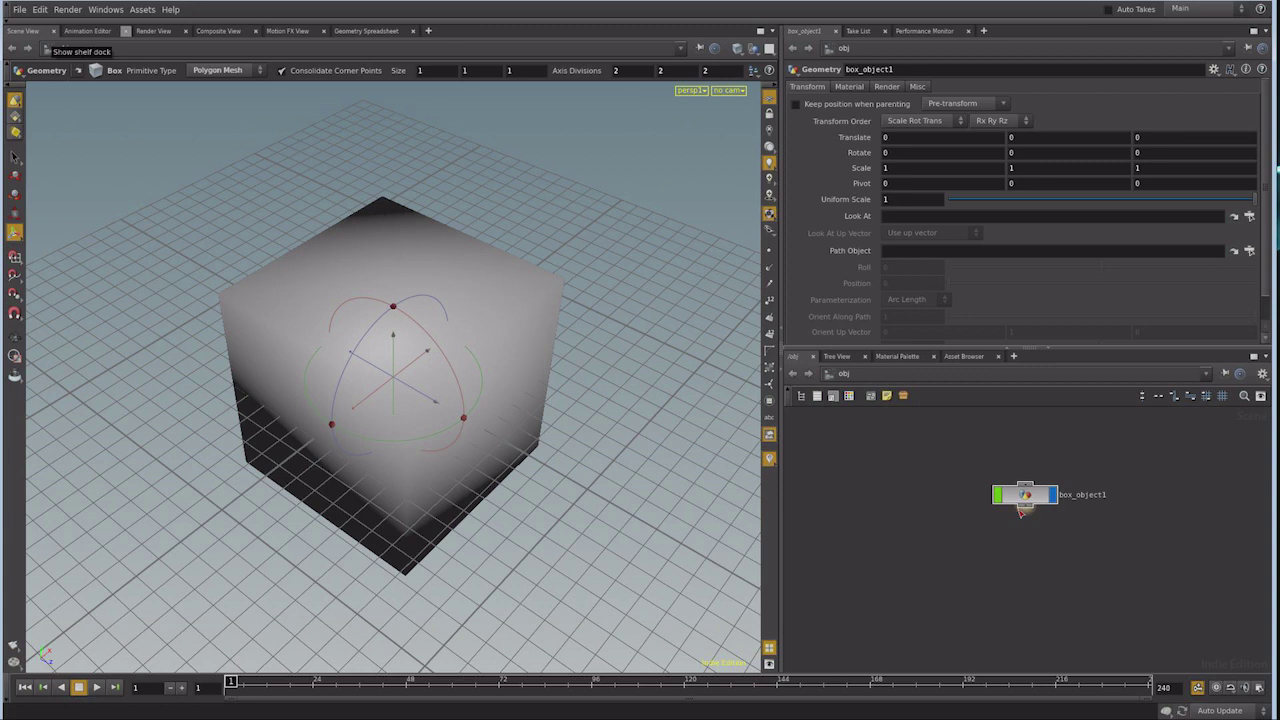
Swap the network pane above the parameters and nudge box_object1 up-left
click(1030, 353)
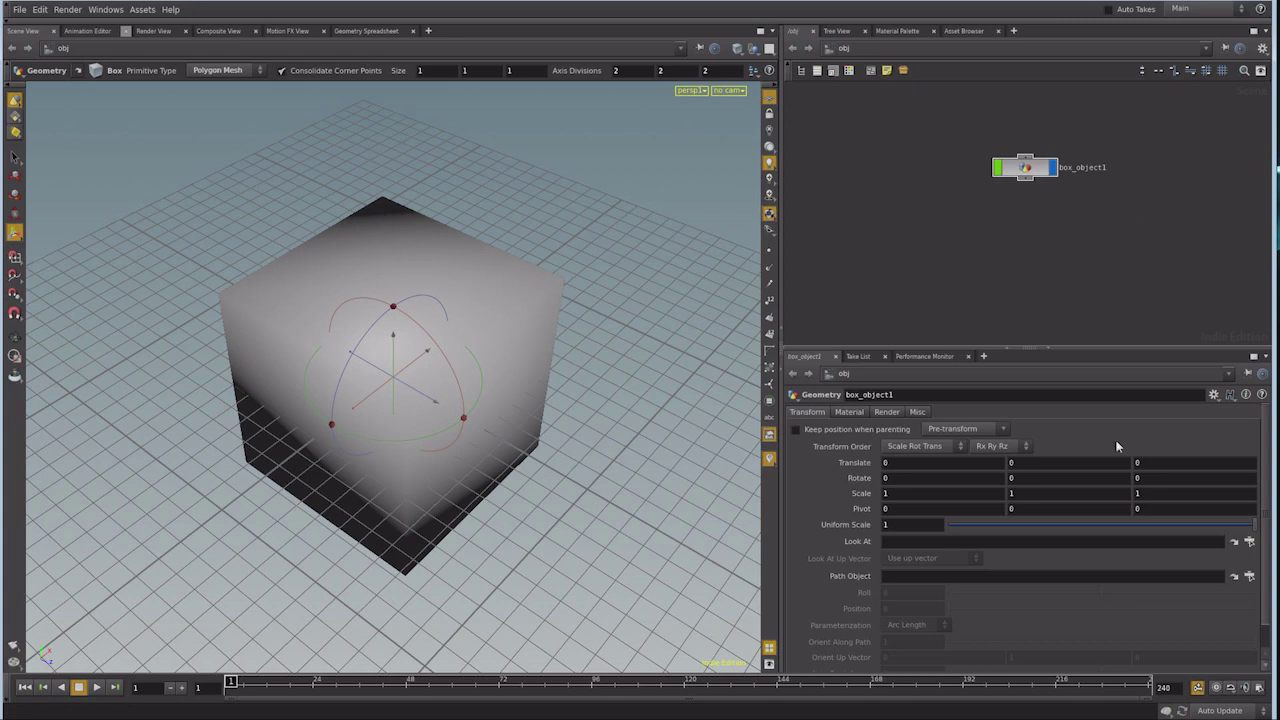
click(1030, 170)
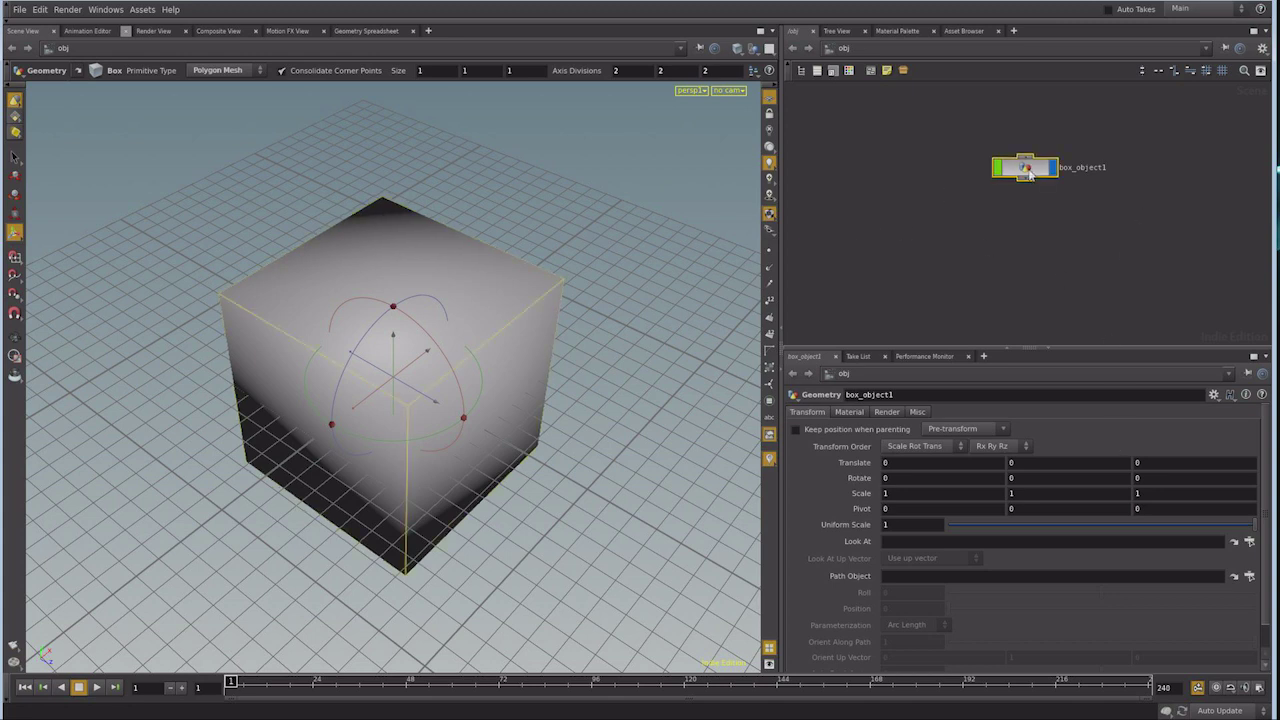
drag(1030, 172, 1012, 150)
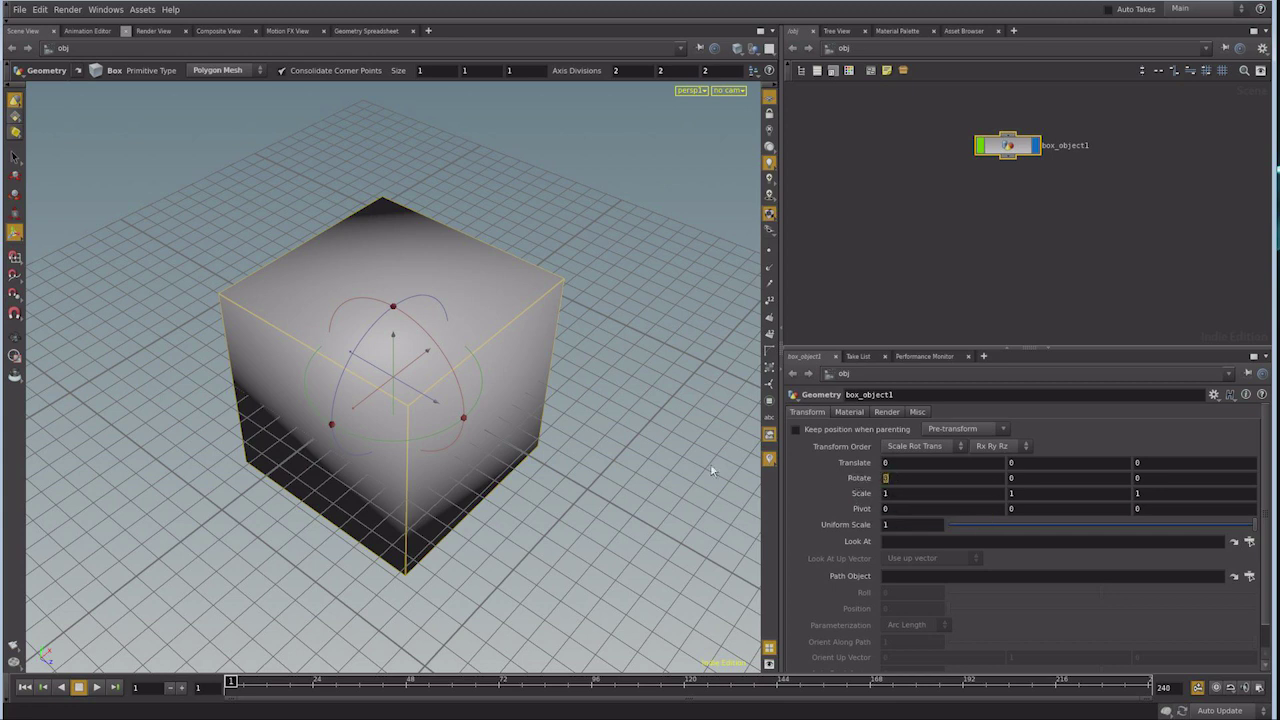
Set the box's Rotate X to 90, then change it to 60 degrees
text(90)
key(Return)
double_click(888, 478)
text(60)
key(Return)
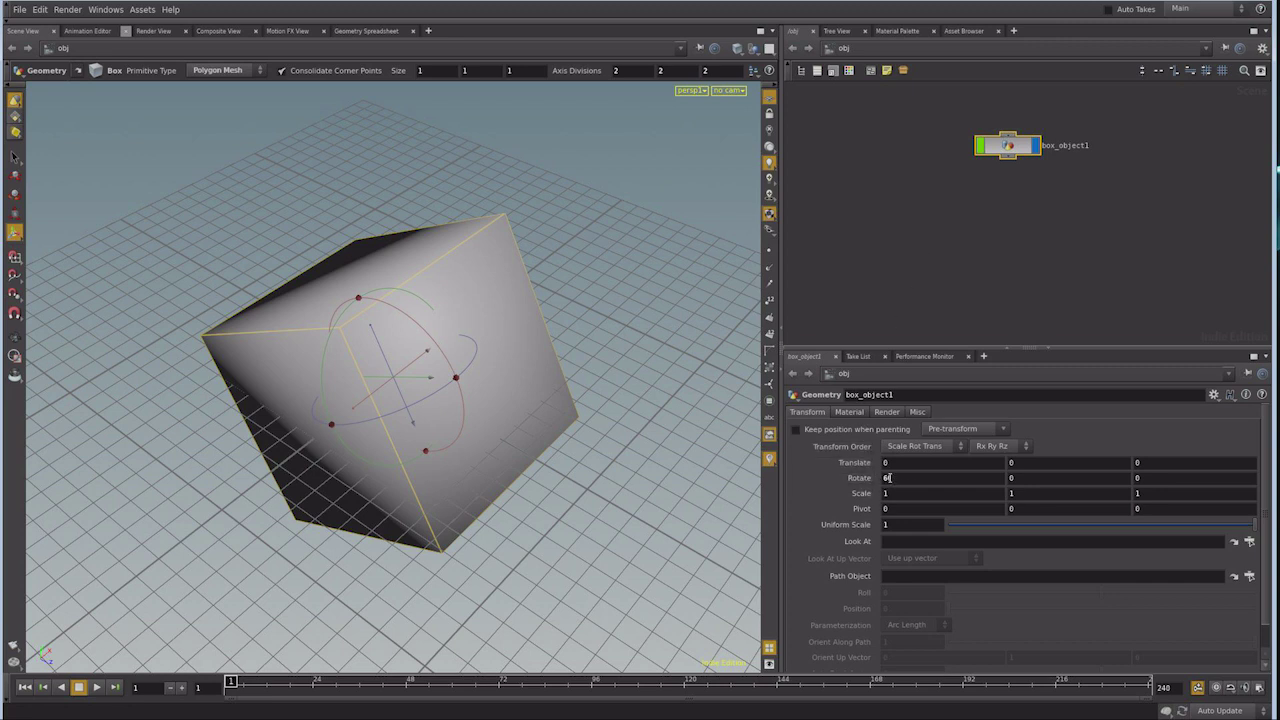
Use value ladders to set the box rotation to 89.52, 30 and 30 degrees on X, Y, Z
mouse_move(887, 478)
middle_down()
mouse_move(889, 405)
mouse_move(889, 548)
mouse_move(889, 402)
mouse_move(889, 540)
mouse_move(889, 402)
mouse_move(889, 457)
mouse_move(1109, 471)
mouse_move(826, 437)
mouse_move(806, 502)
middle_up()
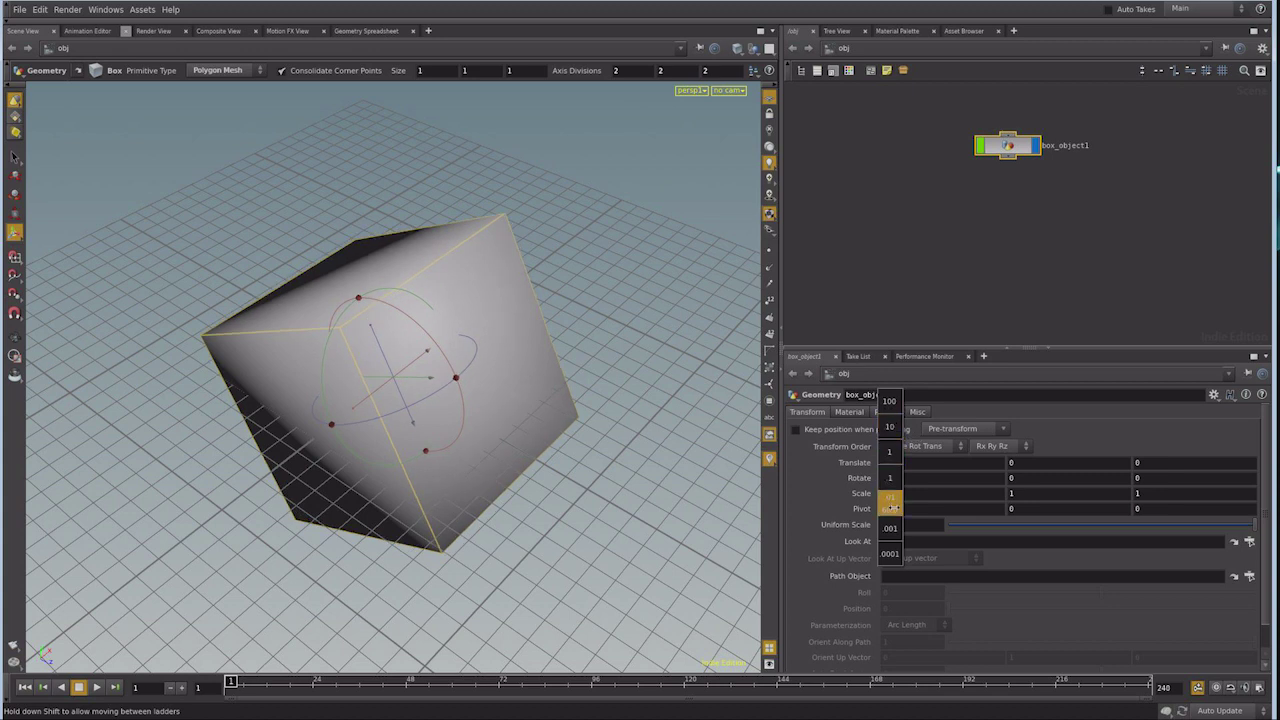
middle_drag(806, 502, 800, 503)
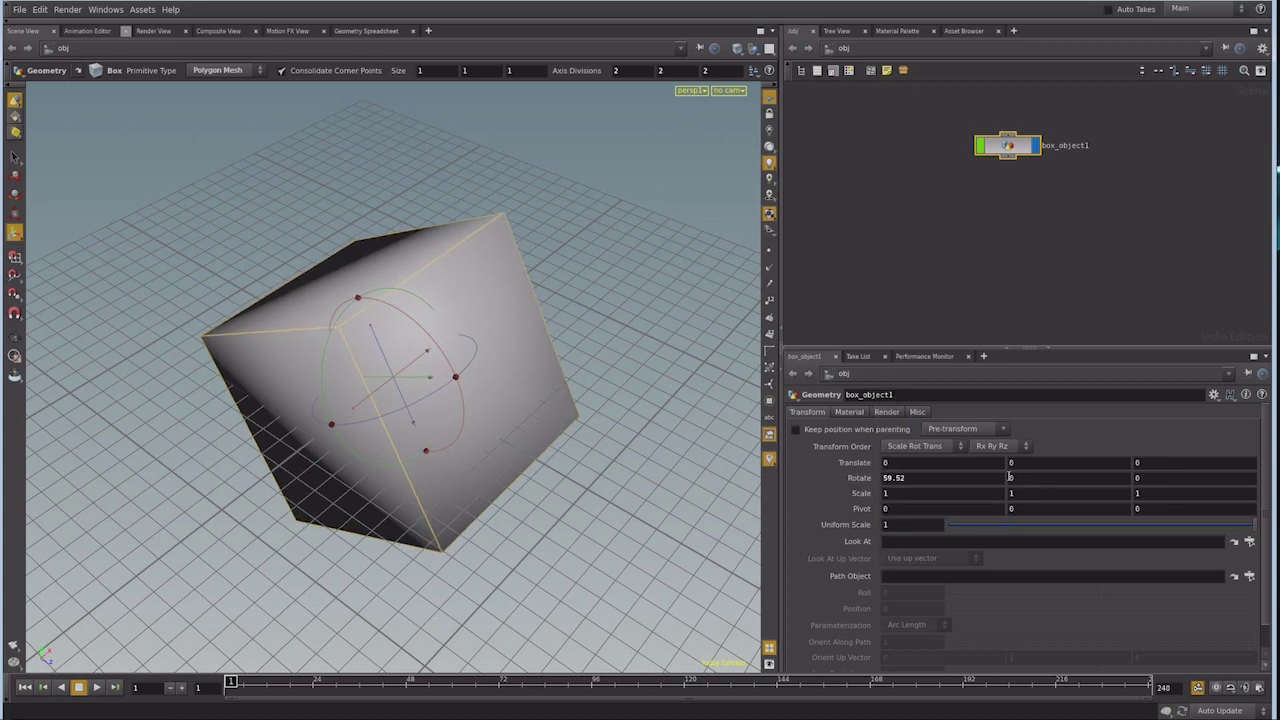
click(914, 477)
click(1052, 473)
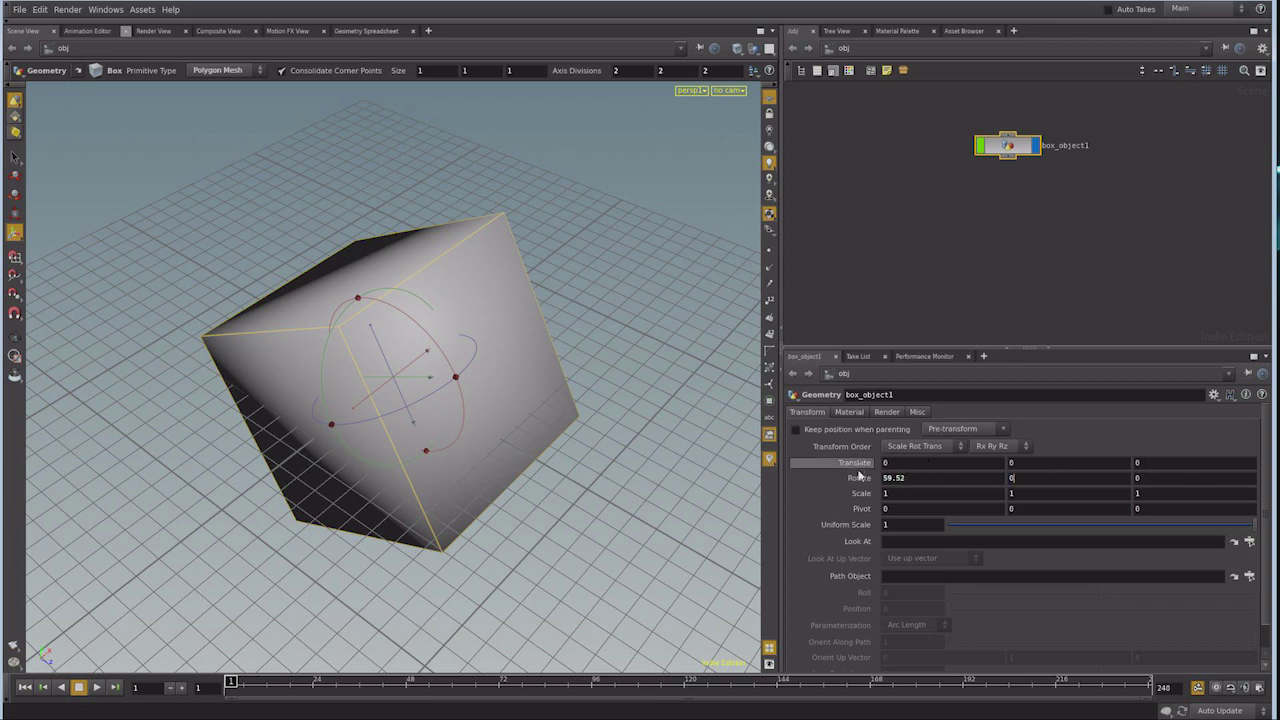
drag(855, 484, 853, 479)
mouse_move(853, 479)
middle_down()
mouse_move(993, 458)
mouse_move(95, 388)
mouse_move(1037, 457)
middle_up()
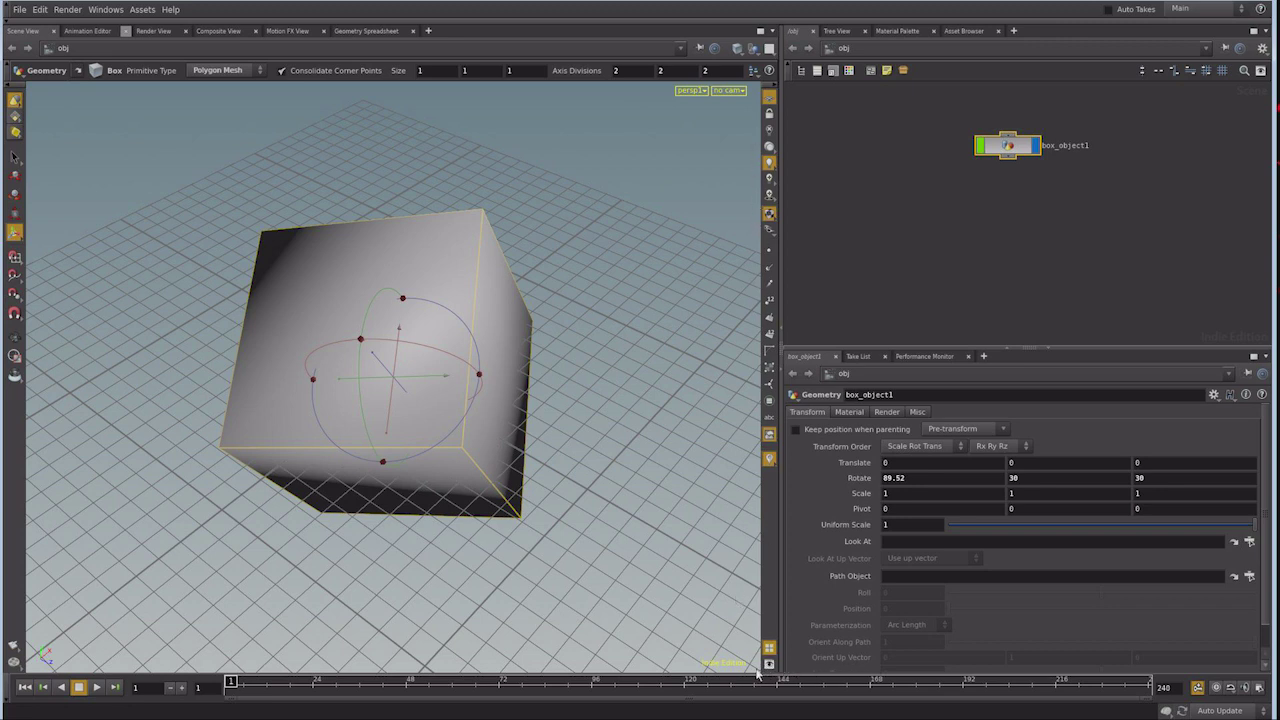
key(d)
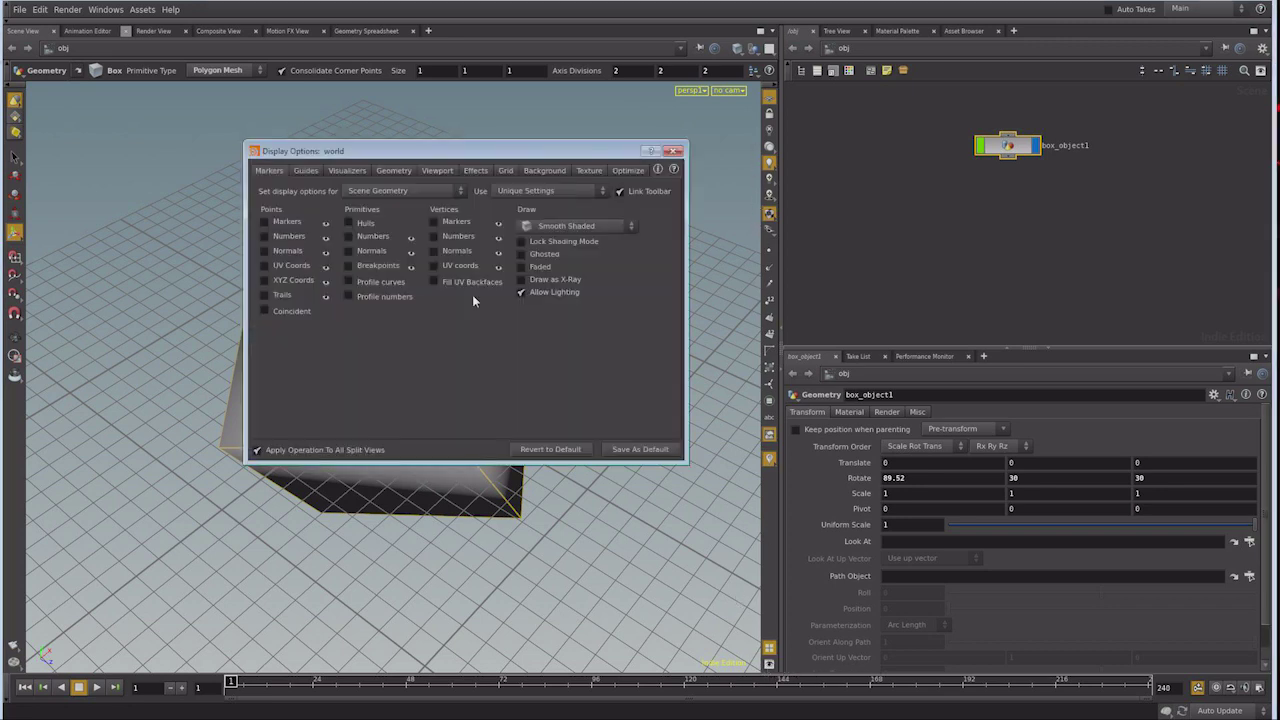
Set the viewport Background Color Scheme to Dark and close Display Options
drag(380, 151, 354, 214)
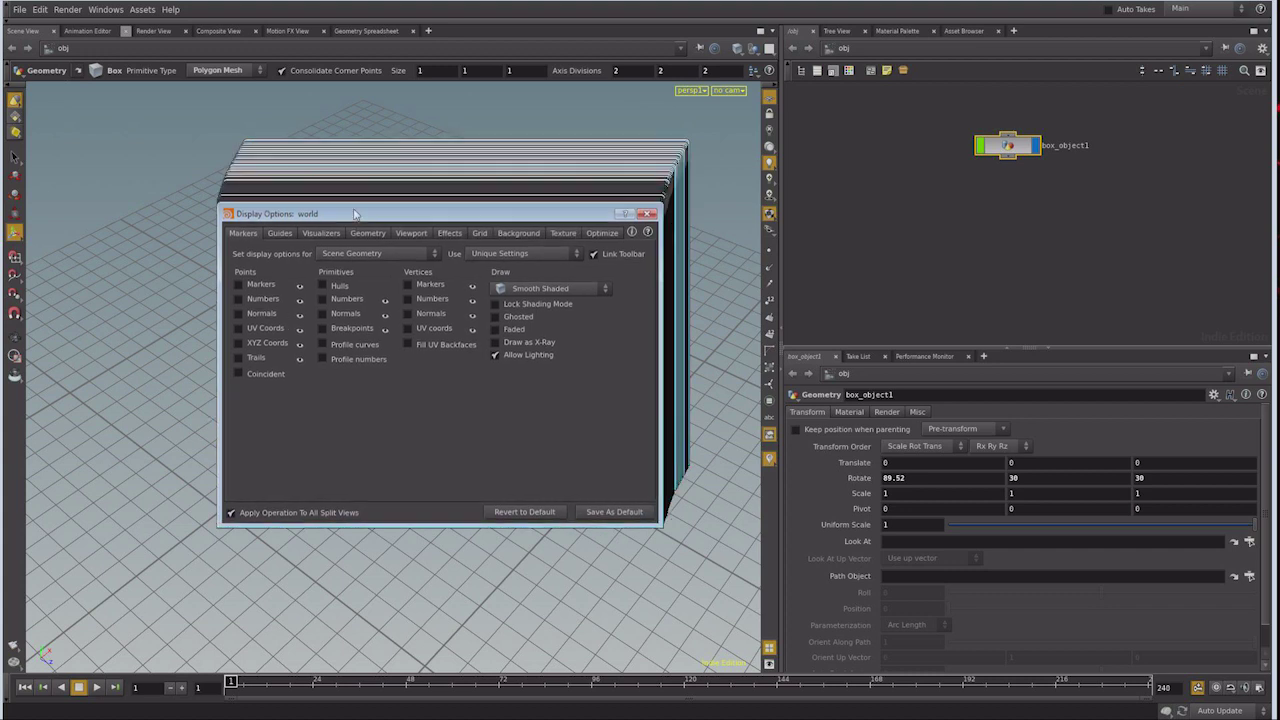
click(519, 232)
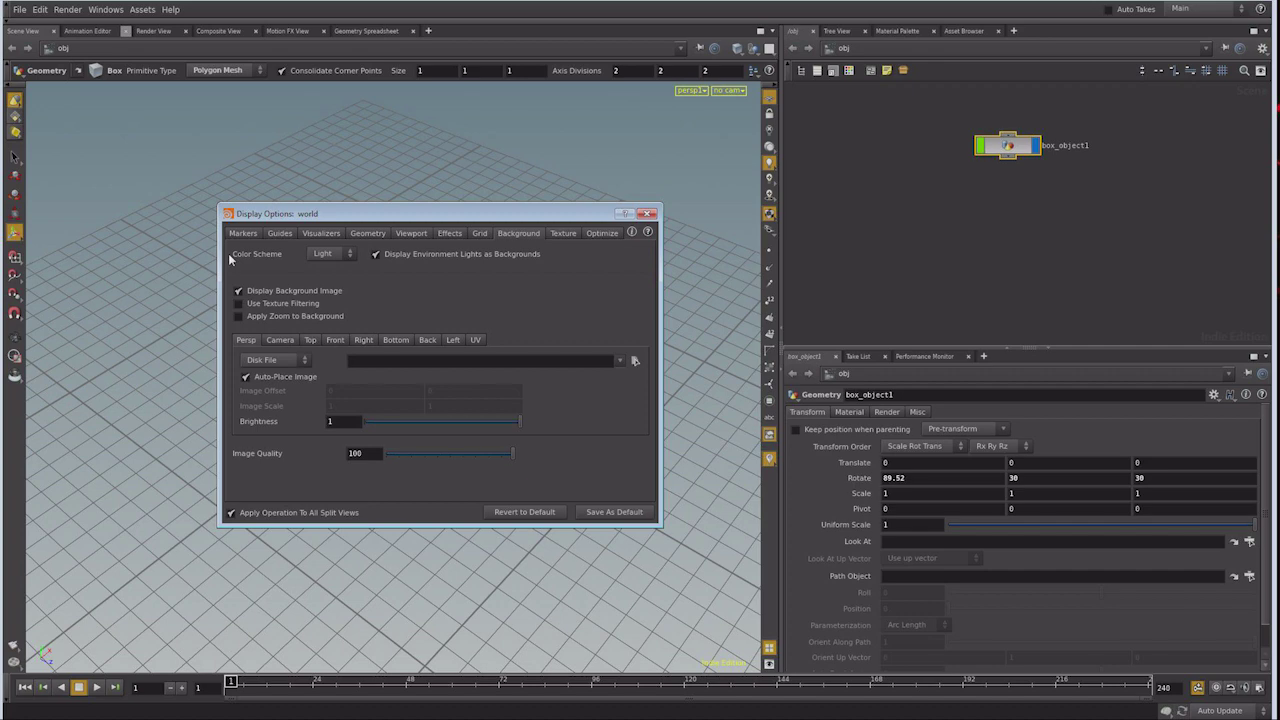
click(330, 254)
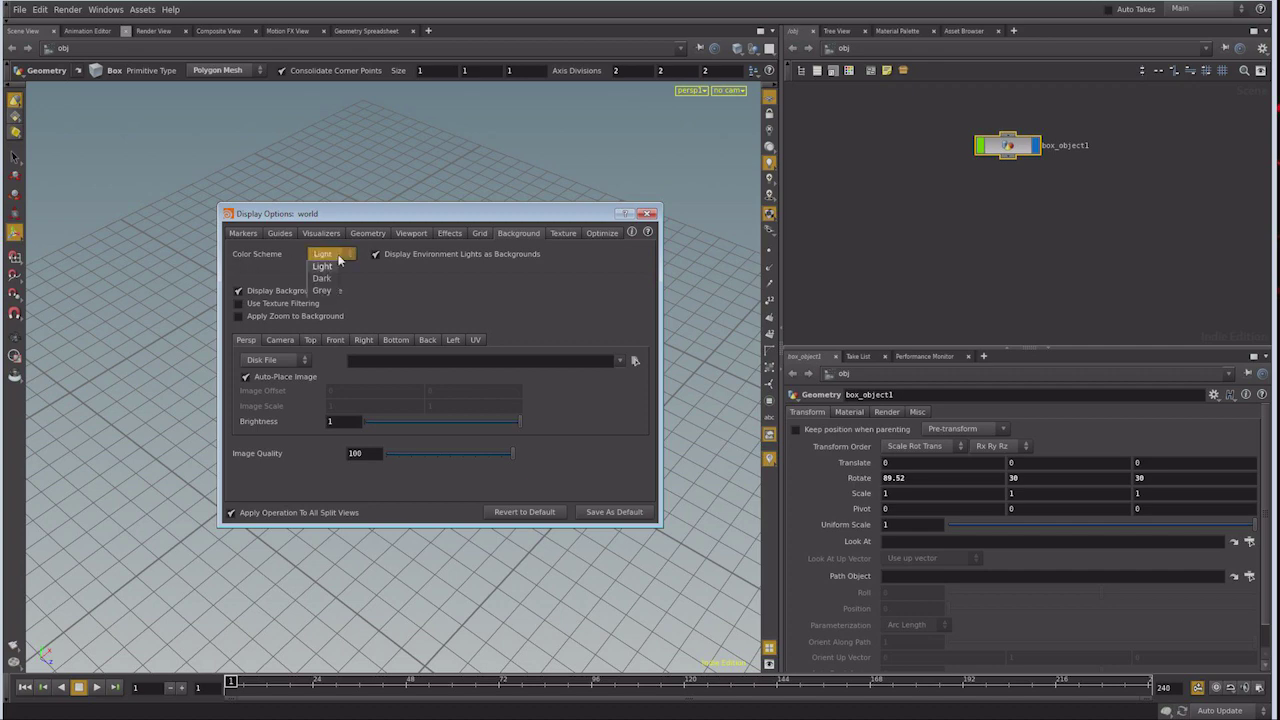
click(328, 275)
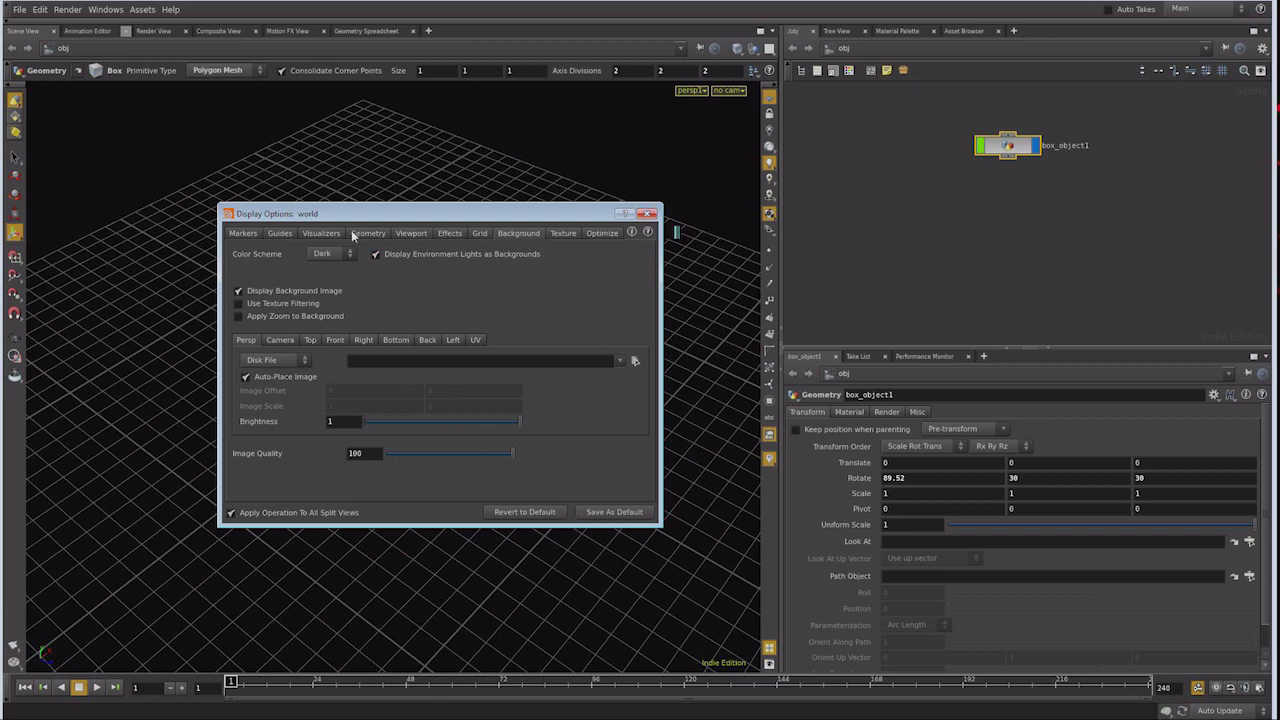
click(647, 213)
mouse_move(418, 443)
mouse_down()
mouse_move(491, 370)
mouse_move(551, 380)
mouse_move(509, 446)
mouse_move(414, 409)
mouse_move(377, 360)
mouse_move(514, 386)
mouse_move(486, 423)
mouse_up()
key(Return)
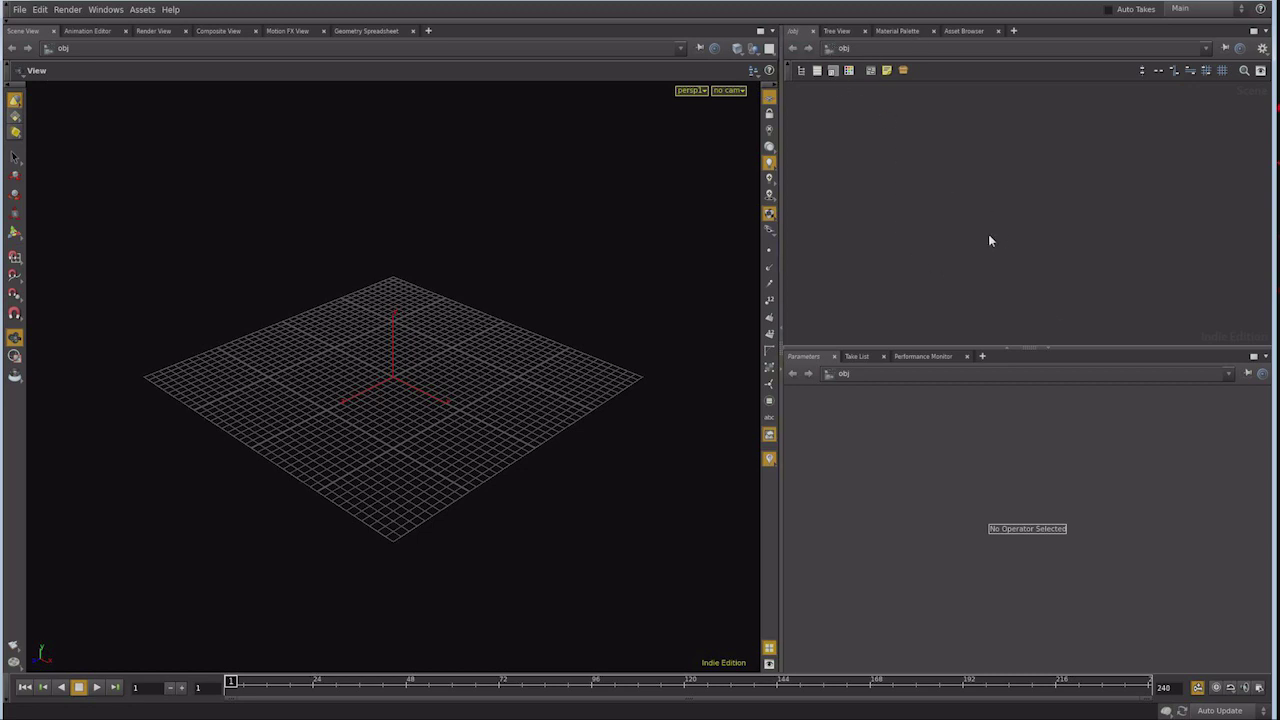
Create a geo1 Geometry object in the scene using the 'ge' node search
click(845, 49)
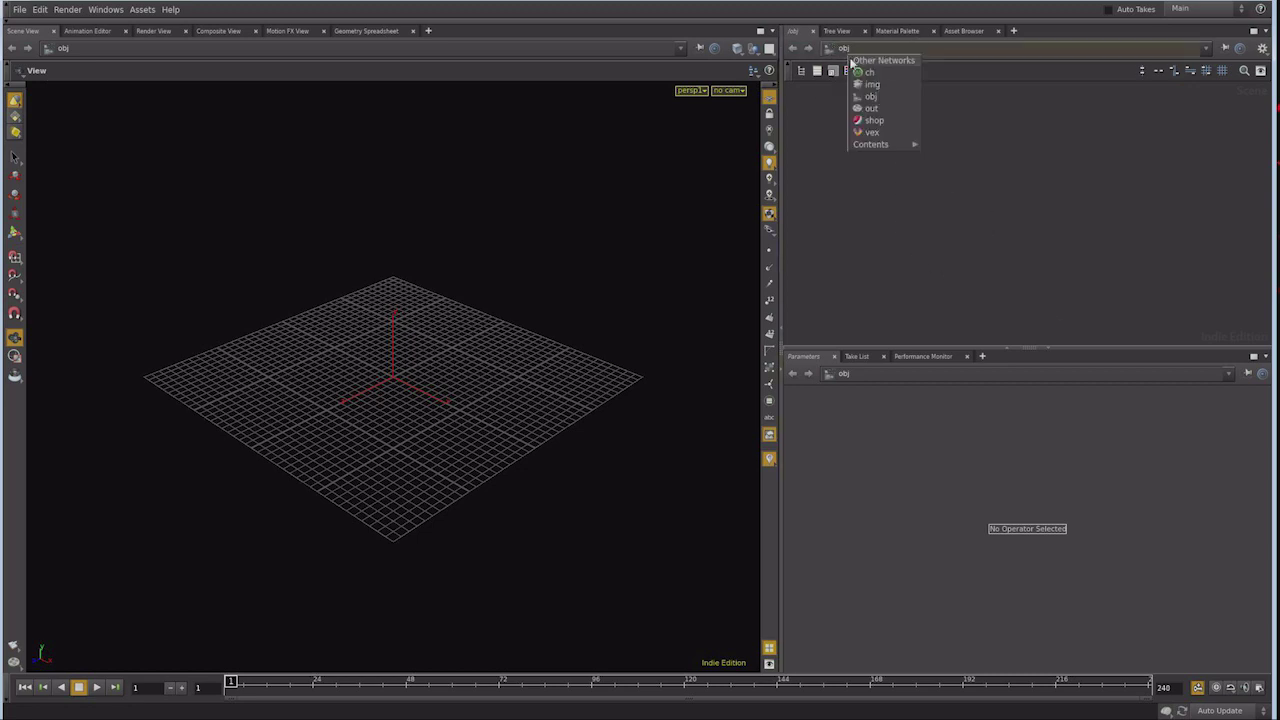
click(866, 108)
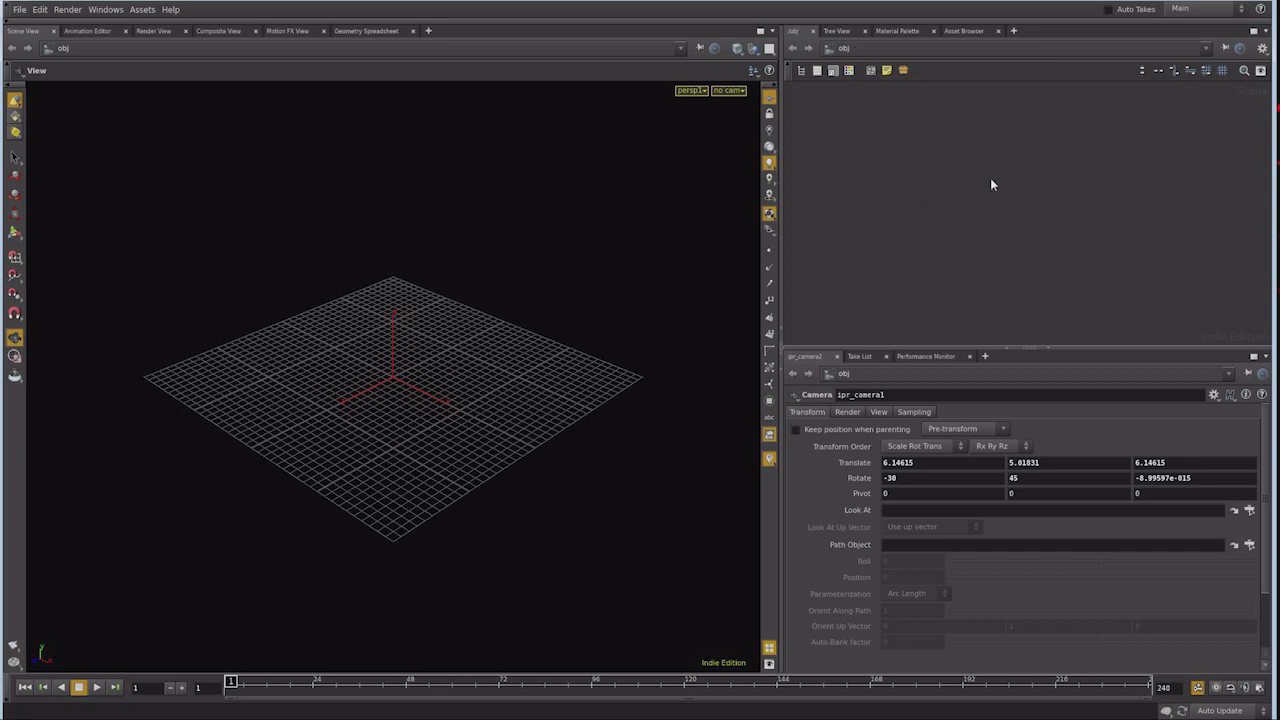
key(Tab)
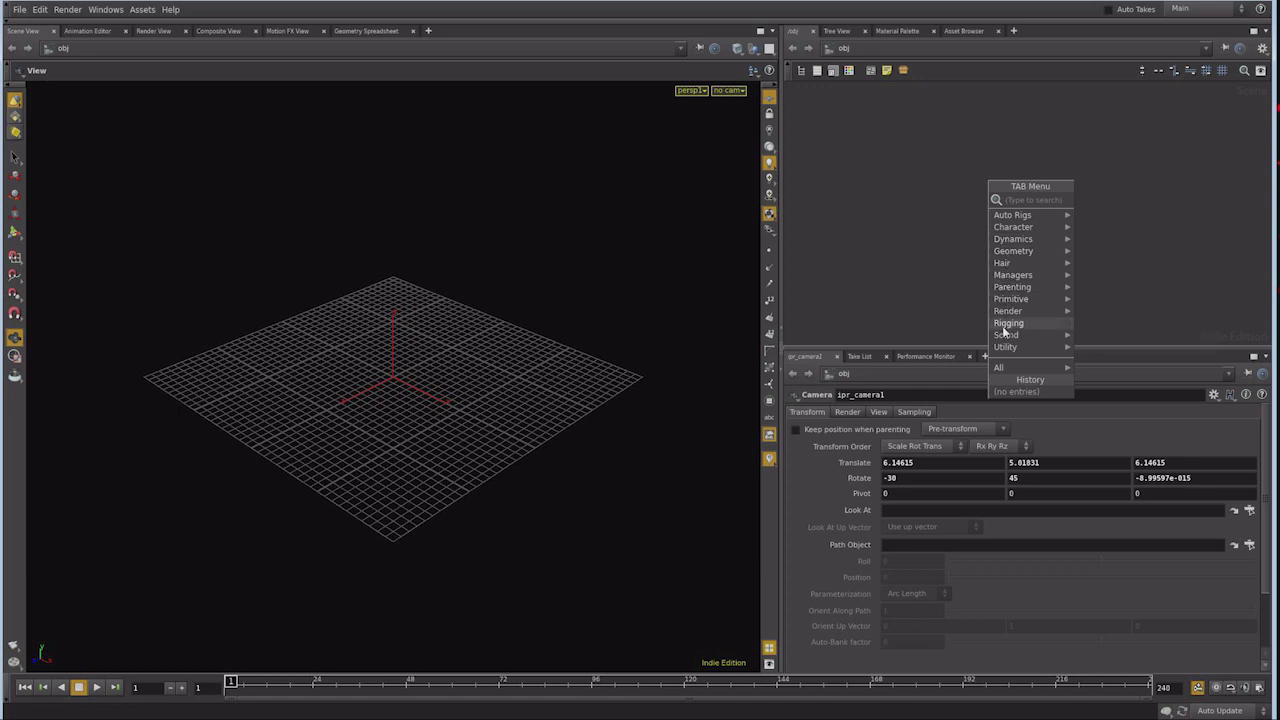
mouse_move(1012, 215)
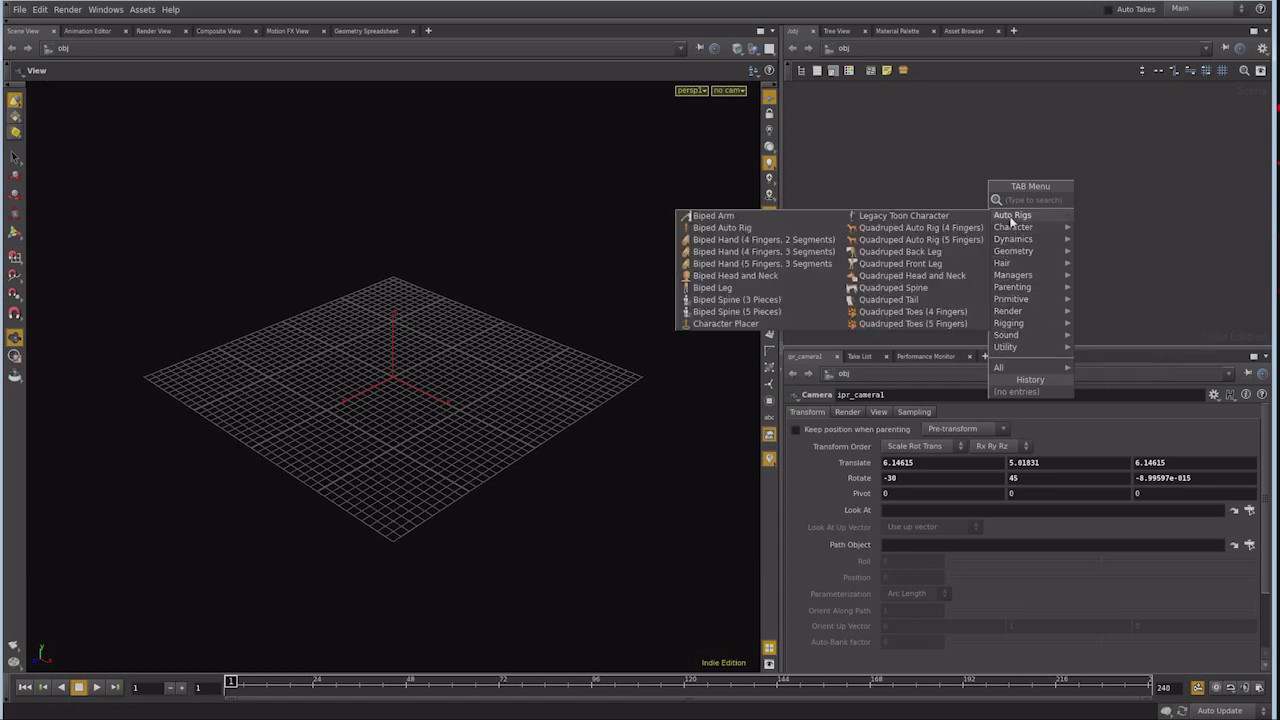
text(geo)
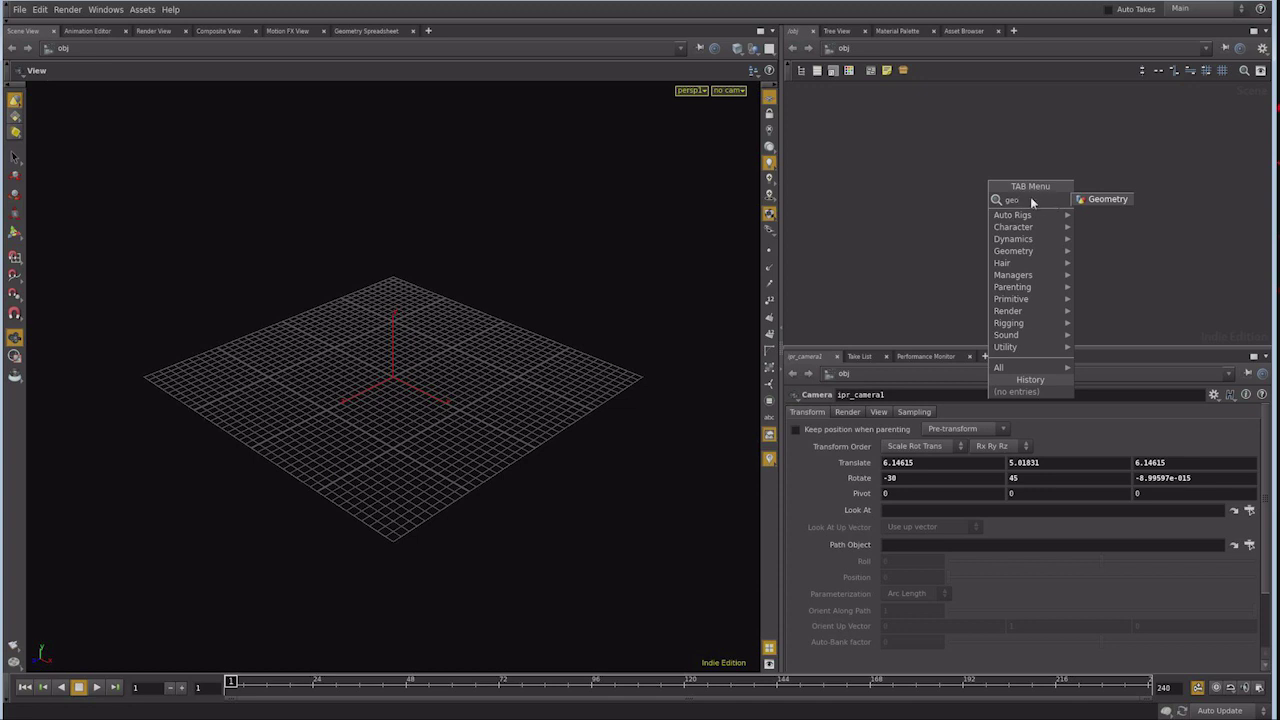
click(1097, 200)
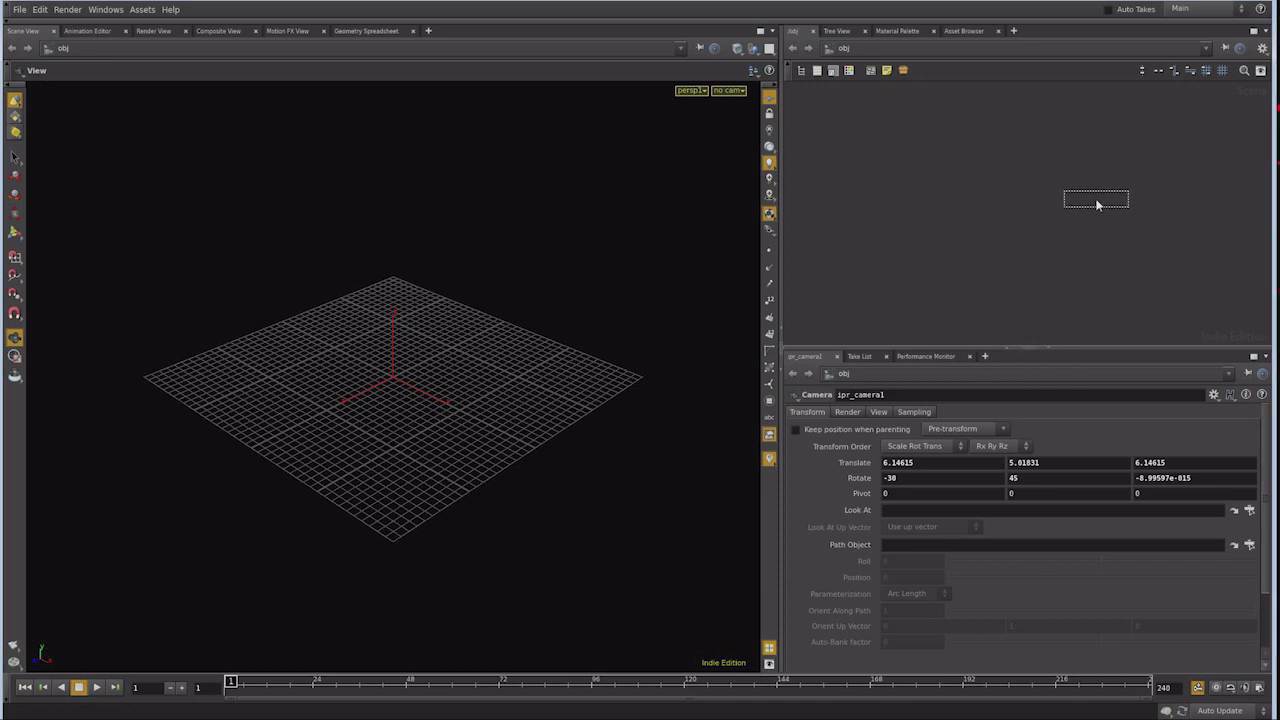
click(1011, 186)
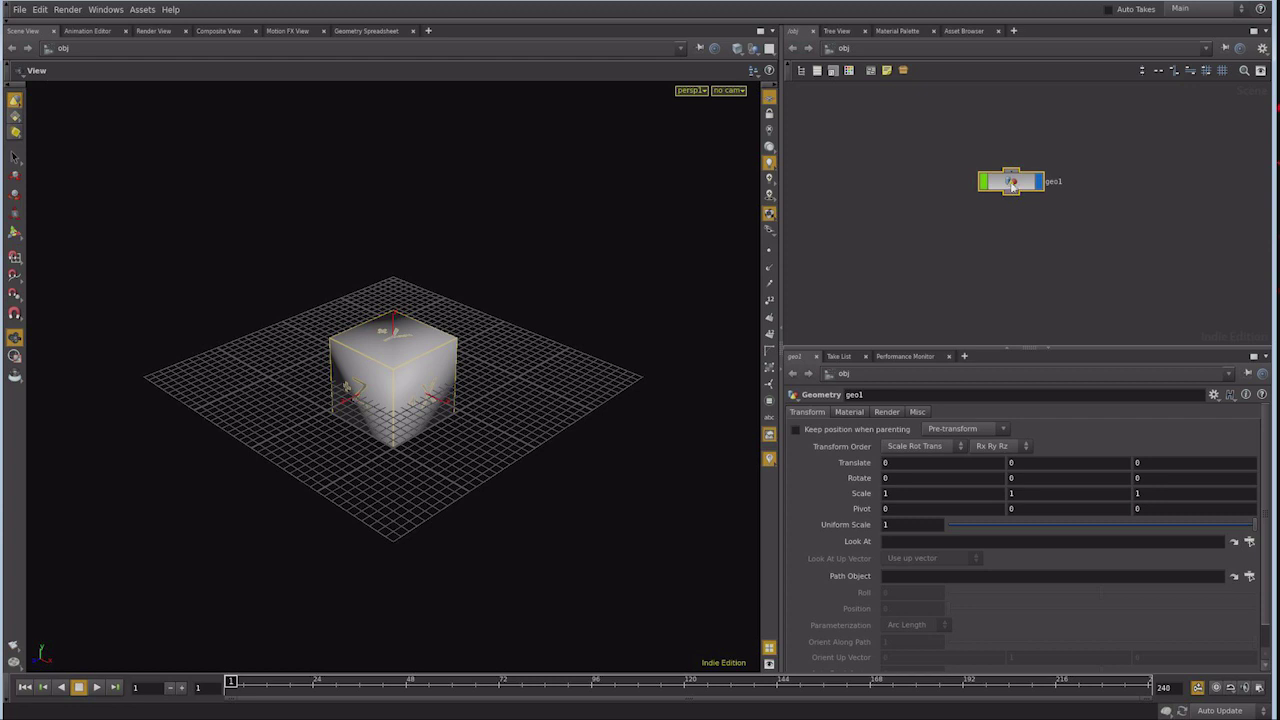
Rename the geo1 node to 'grid'
double_click(1058, 180)
text(grid)
key(Return)
Inside grid, delete the default file1 node so the network is empty
double_click(1011, 182)
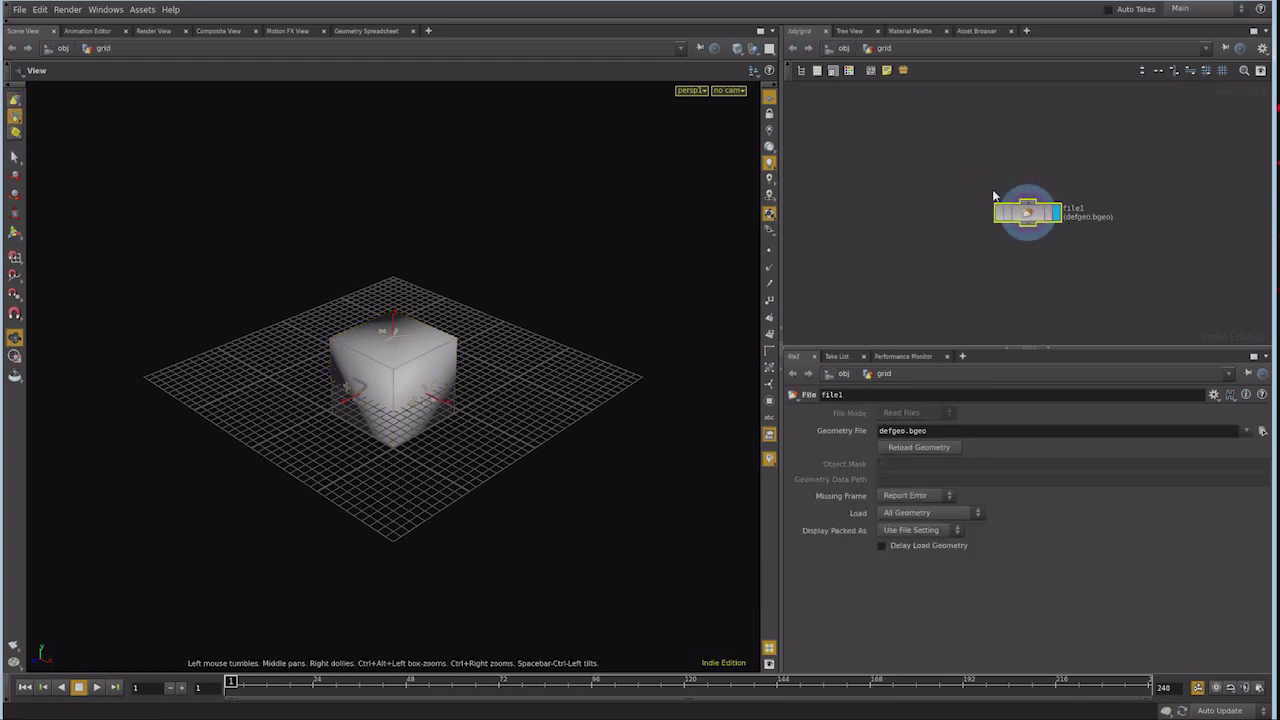
middle_drag(918, 151, 966, 127)
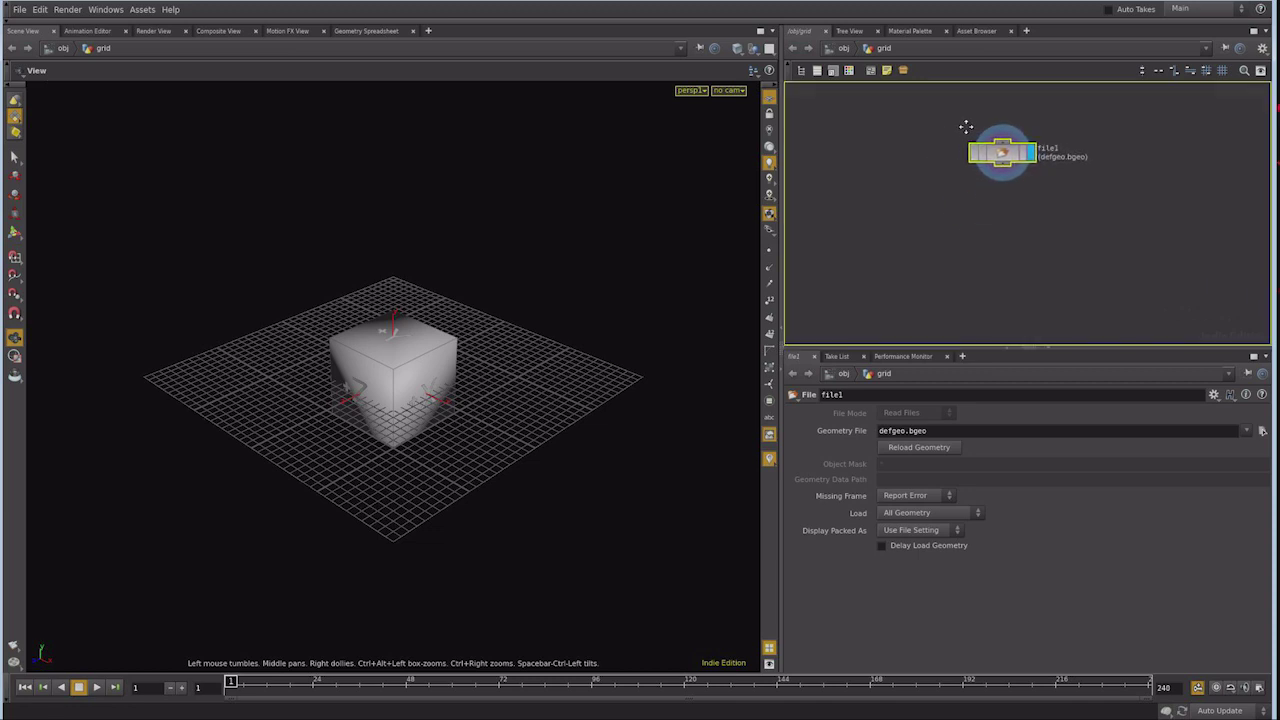
scroll(966, 127, up, 2)
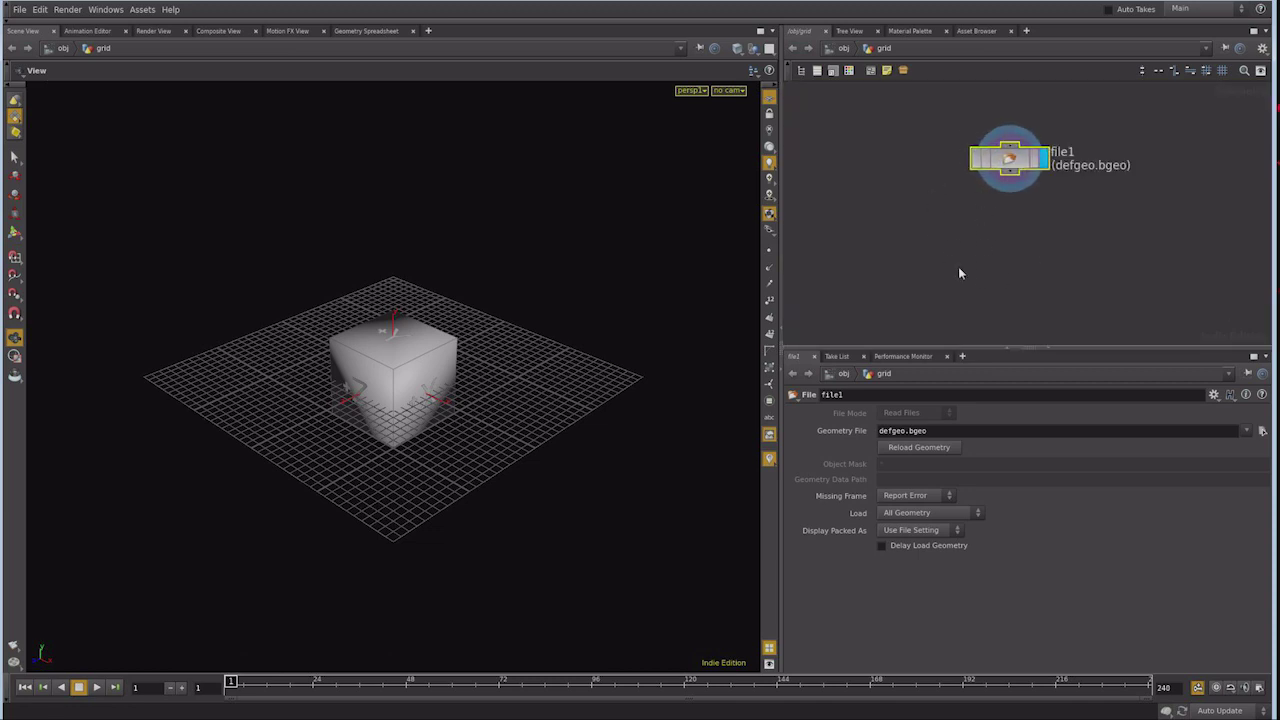
middle_drag(914, 149, 906, 190)
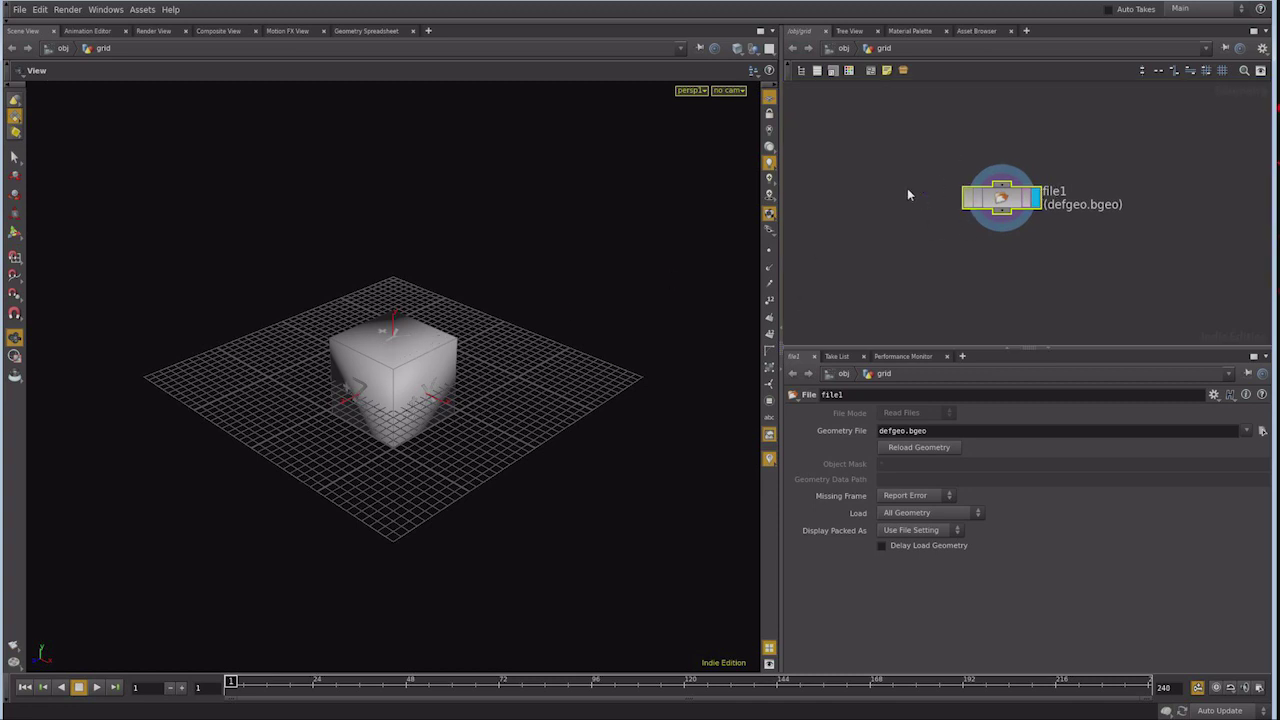
key(Delete)
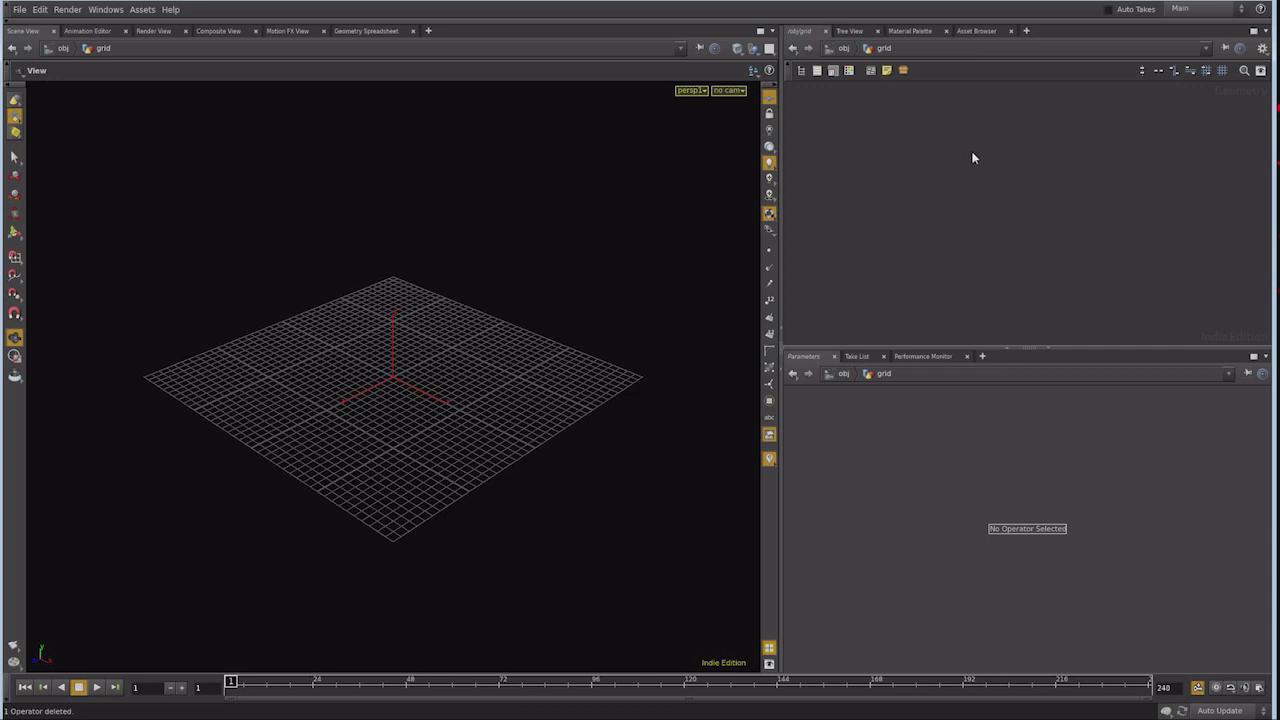
key(Tab)
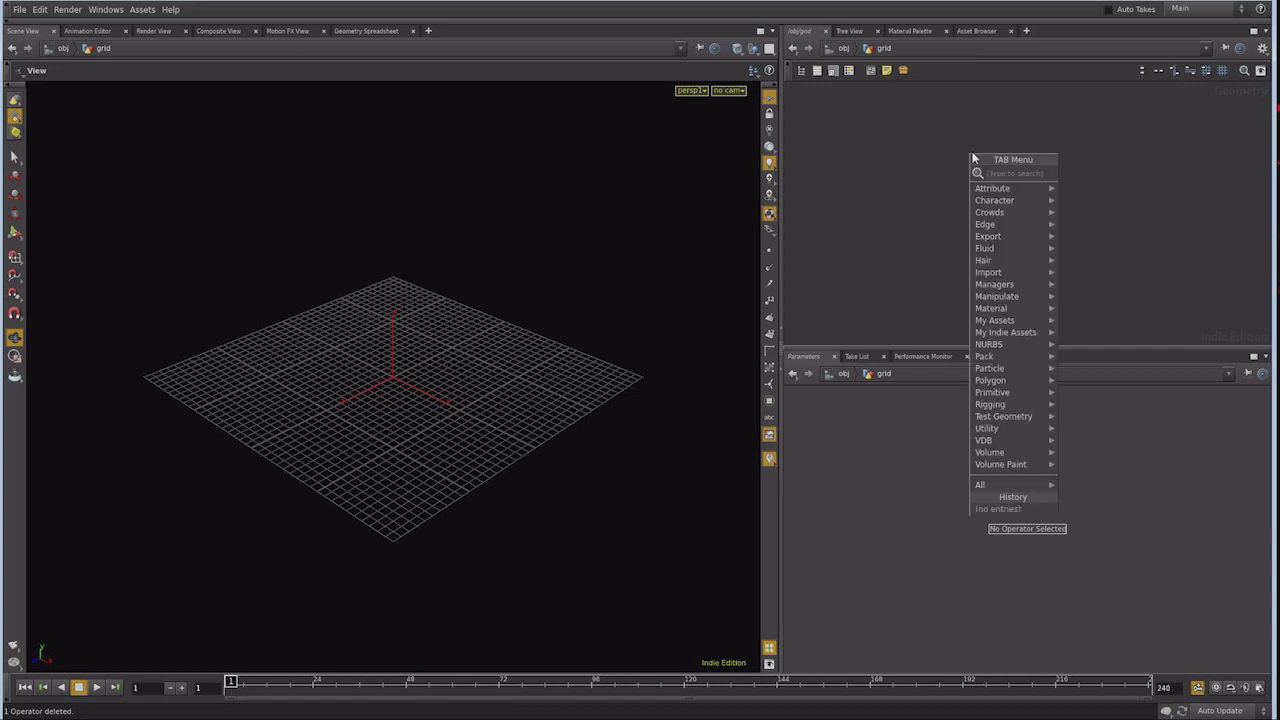
Add a box1 Box node and set the viewport shading to Flat Wire Shaded
text(bo)
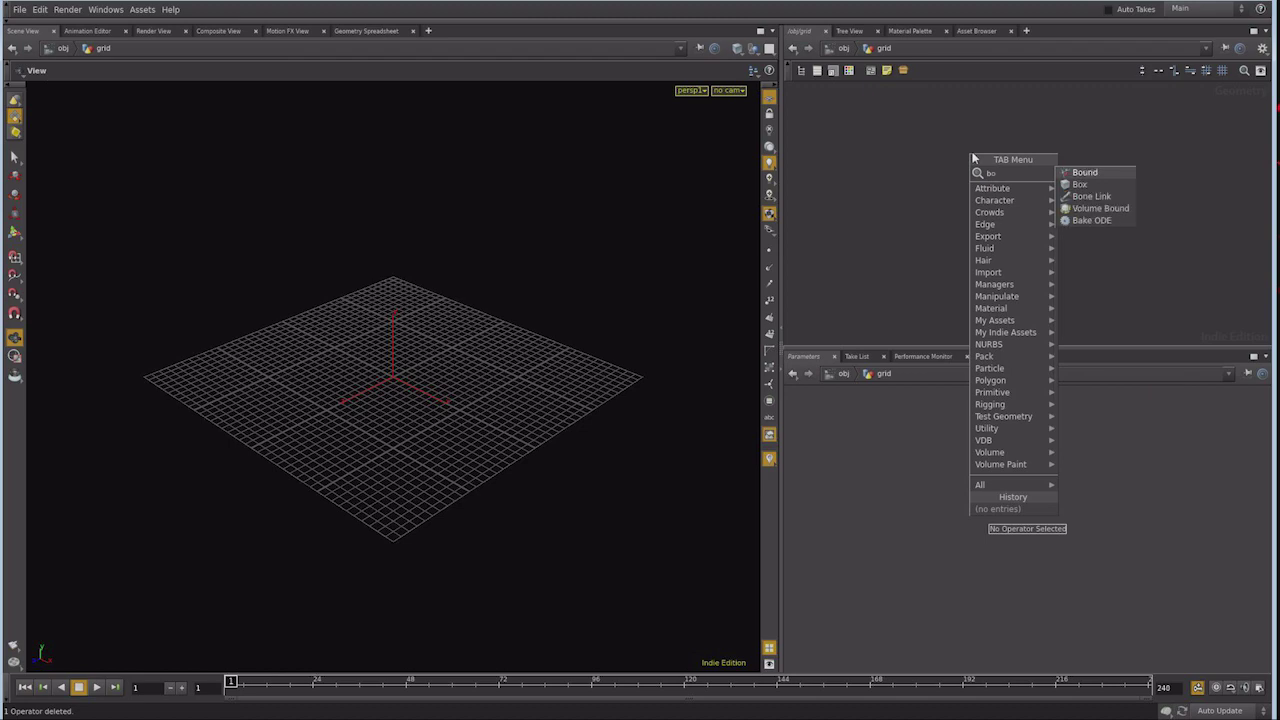
text(x)
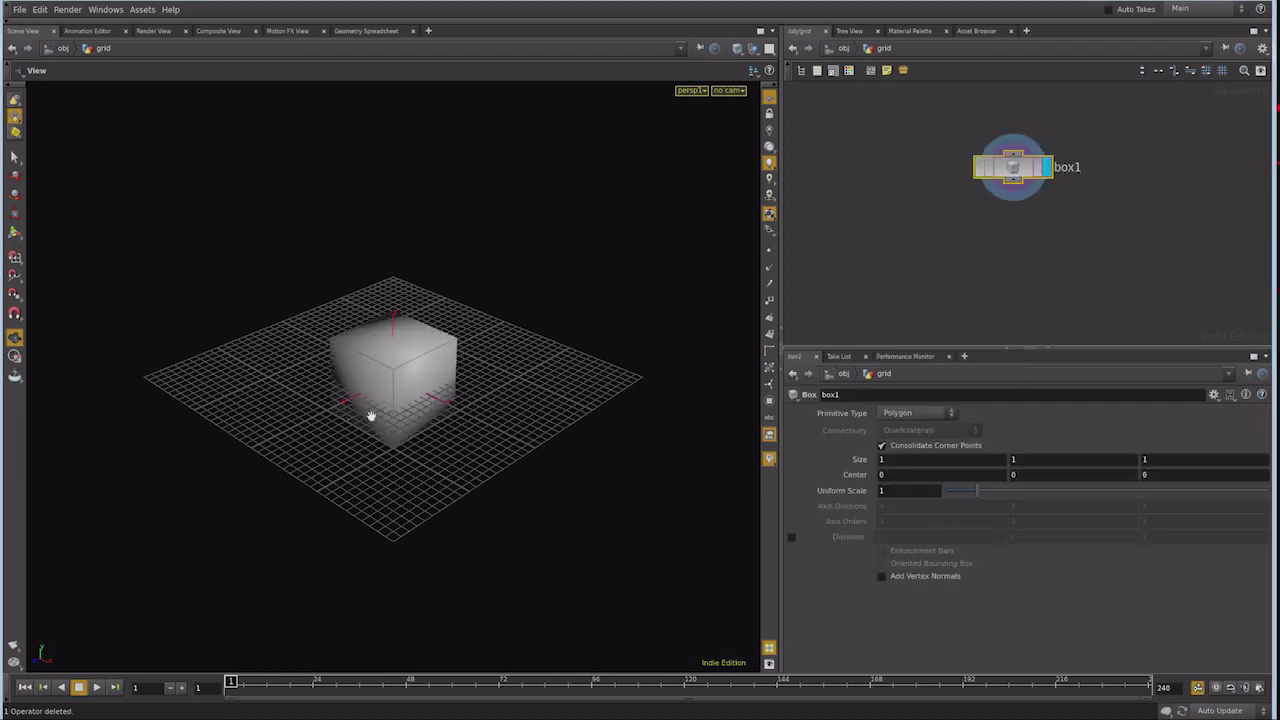
mouse_move(371, 417)
mouse_down()
mouse_move(446, 426)
mouse_move(429, 423)
mouse_move(491, 355)
mouse_move(449, 443)
mouse_move(374, 409)
mouse_move(406, 443)
mouse_move(642, 302)
mouse_up()
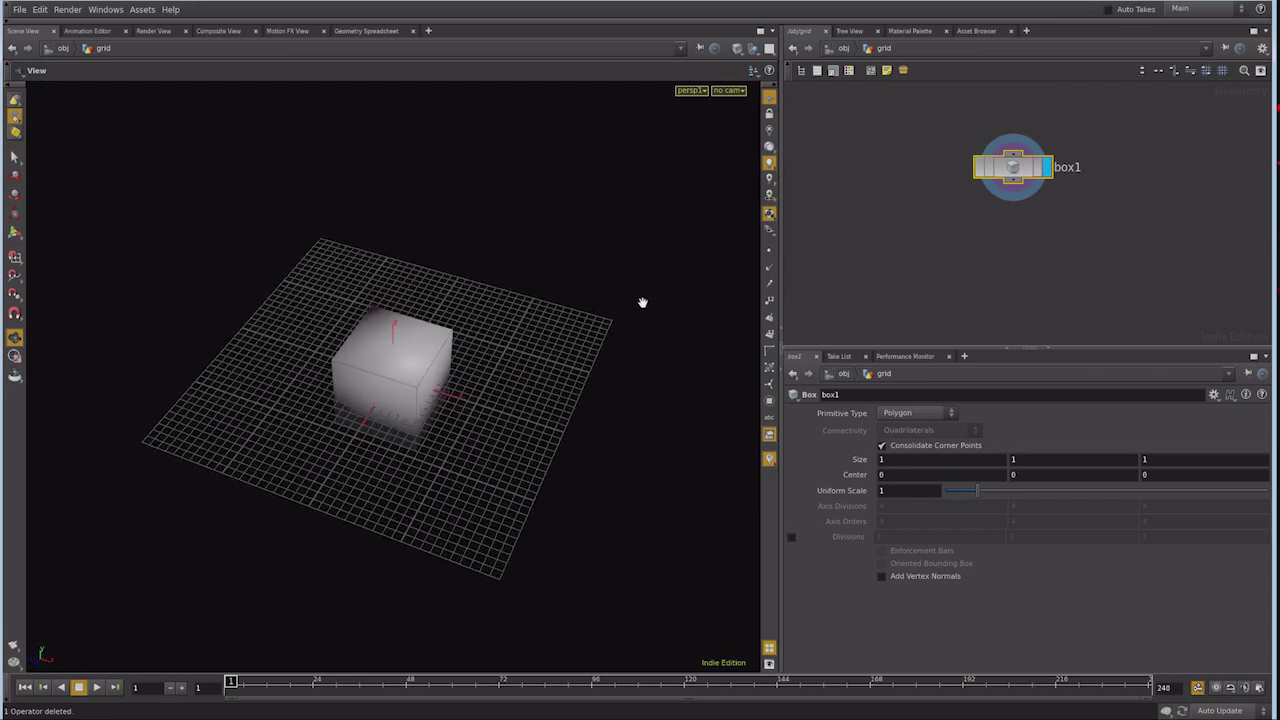
click(736, 50)
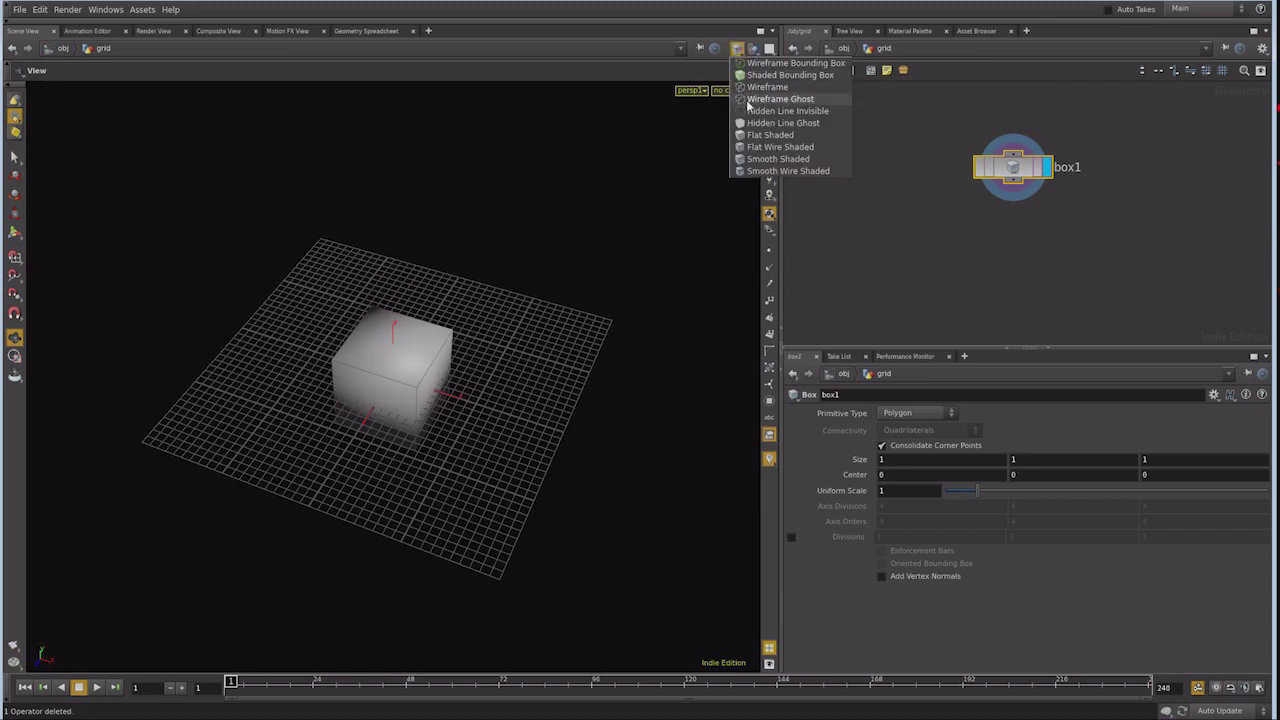
click(748, 99)
click(736, 50)
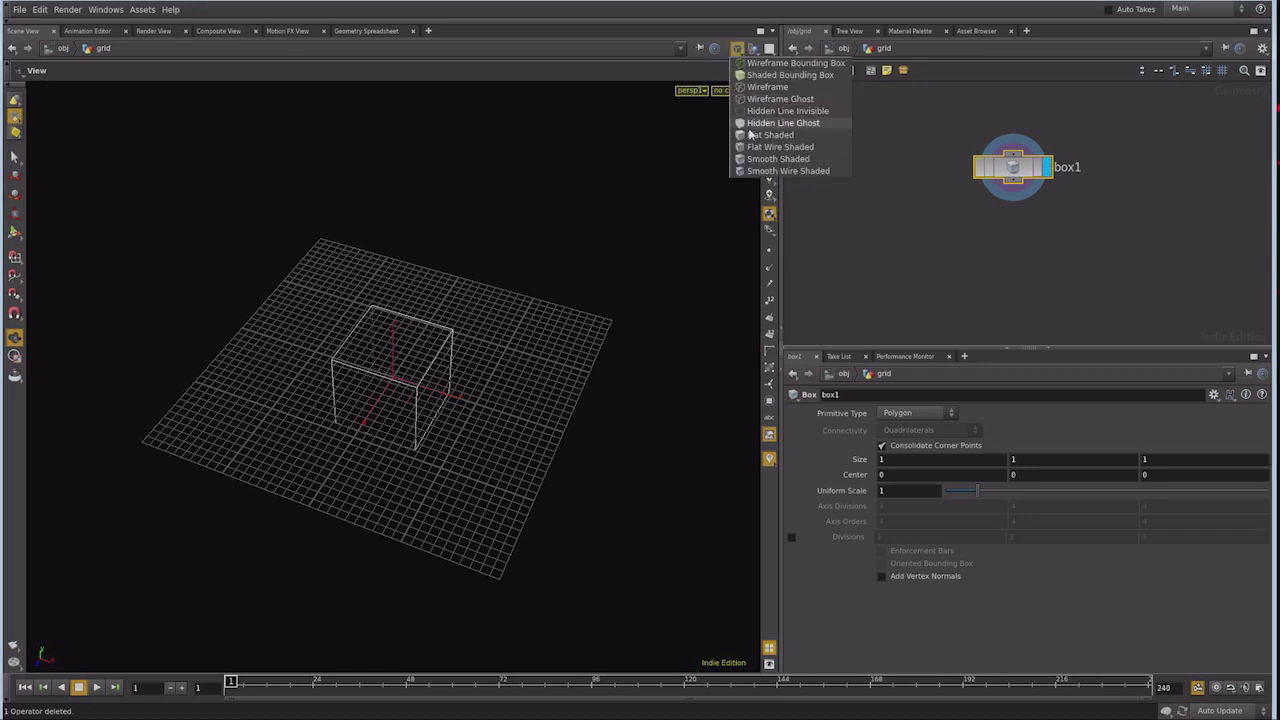
click(749, 137)
click(736, 50)
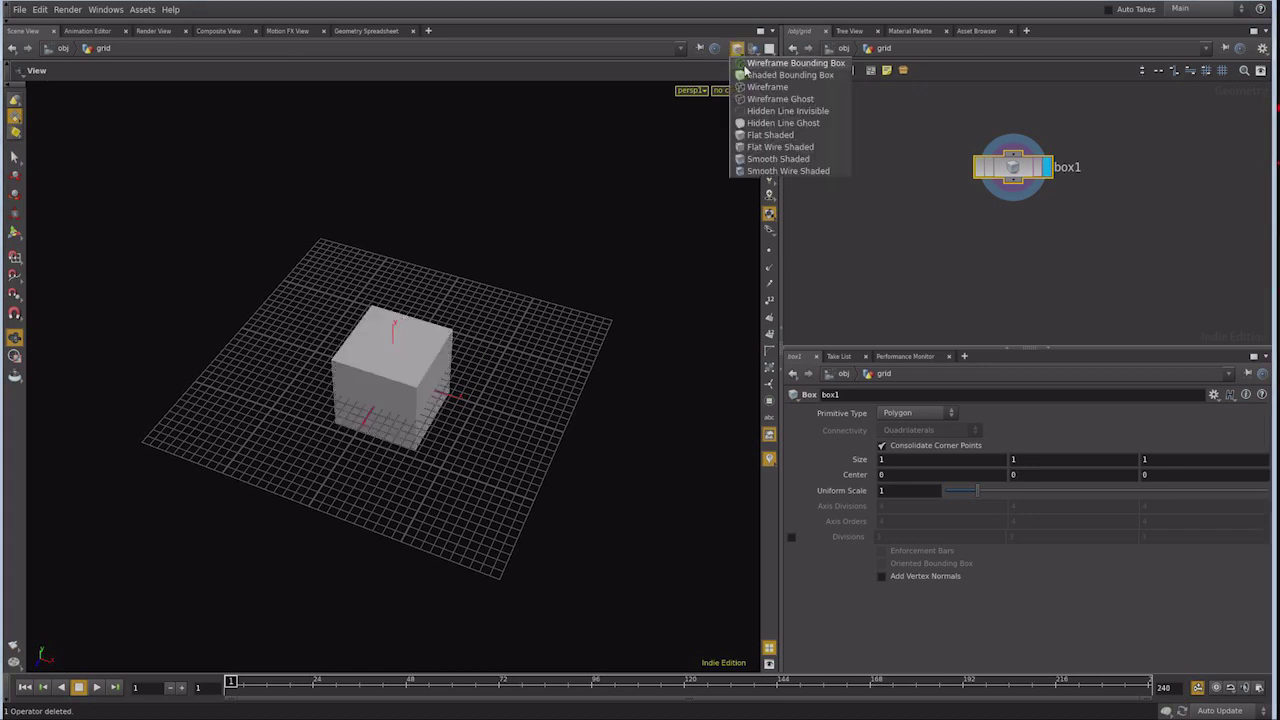
click(752, 147)
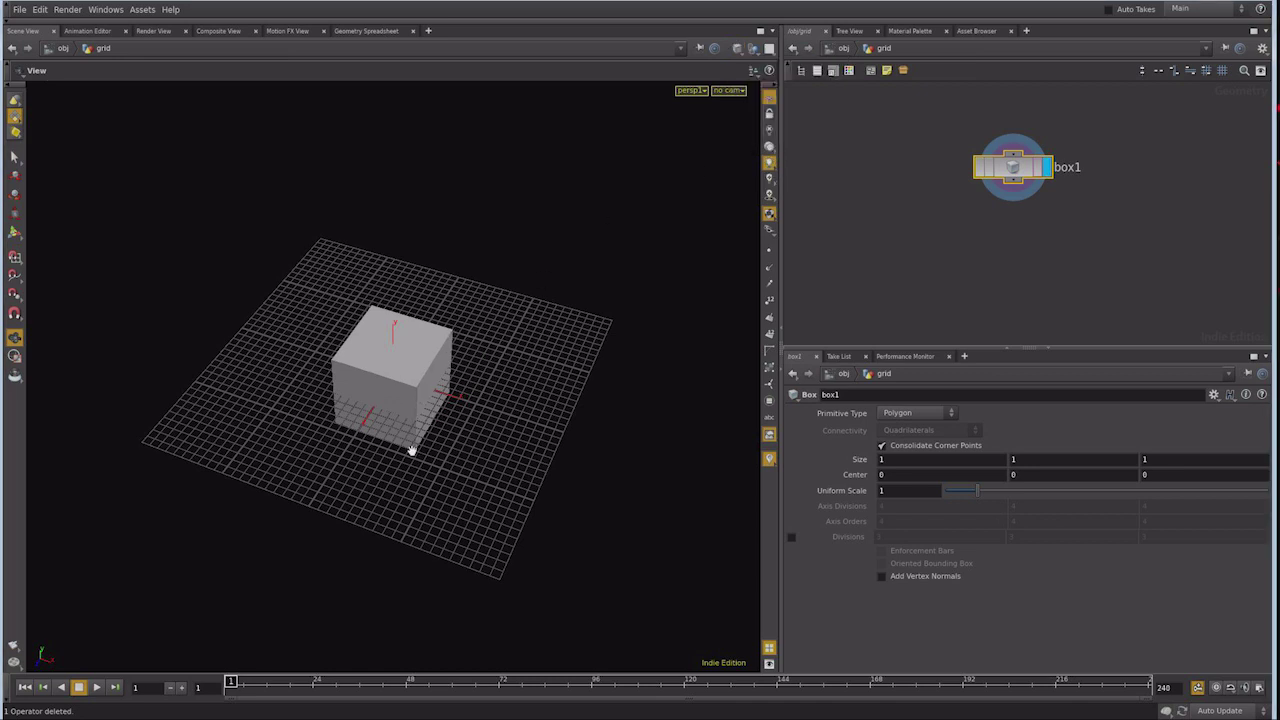
Frame the box from a lower, flatter angle and position box1 up-left in the network
drag(334, 429, 497, 355)
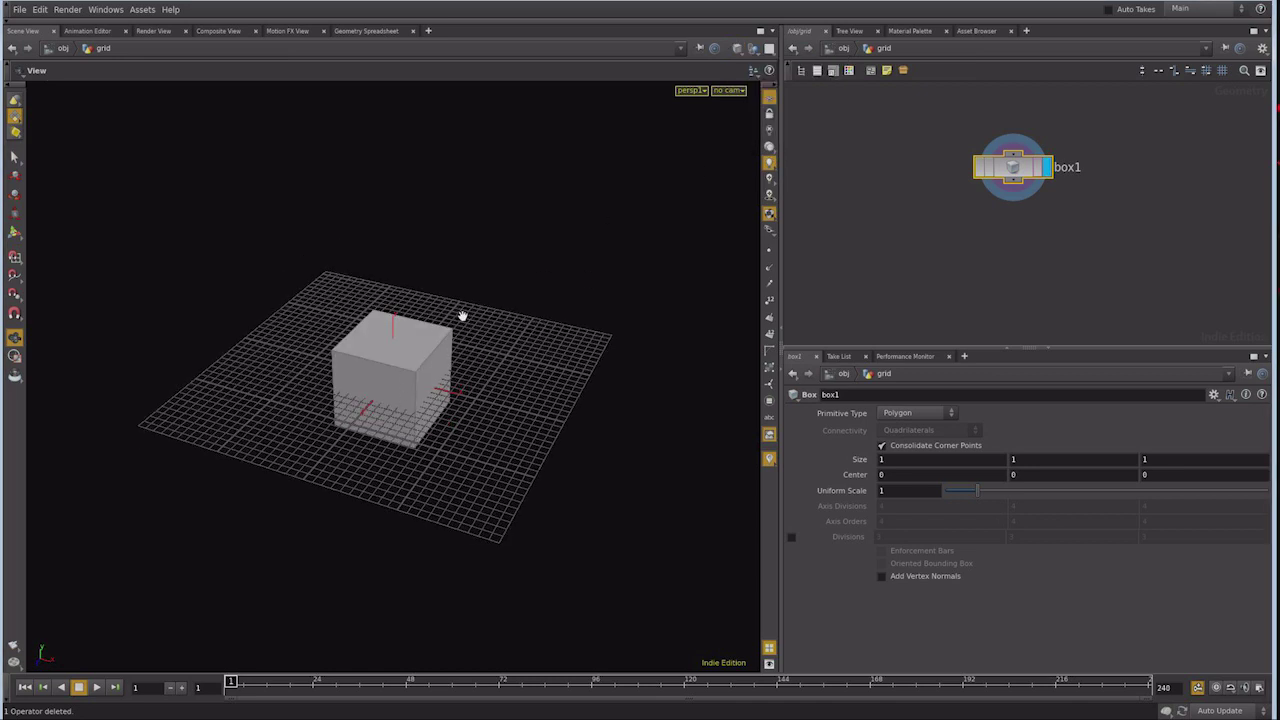
scroll(392, 450, up, 3)
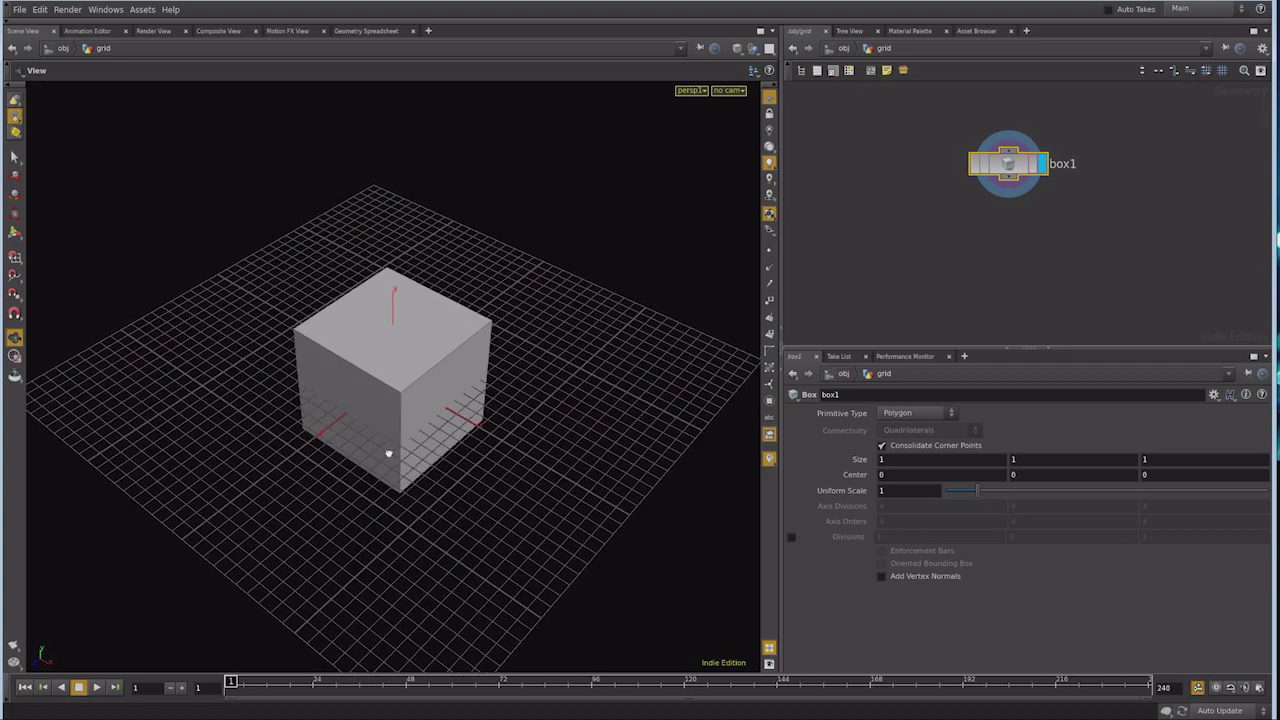
drag(416, 425, 415, 381)
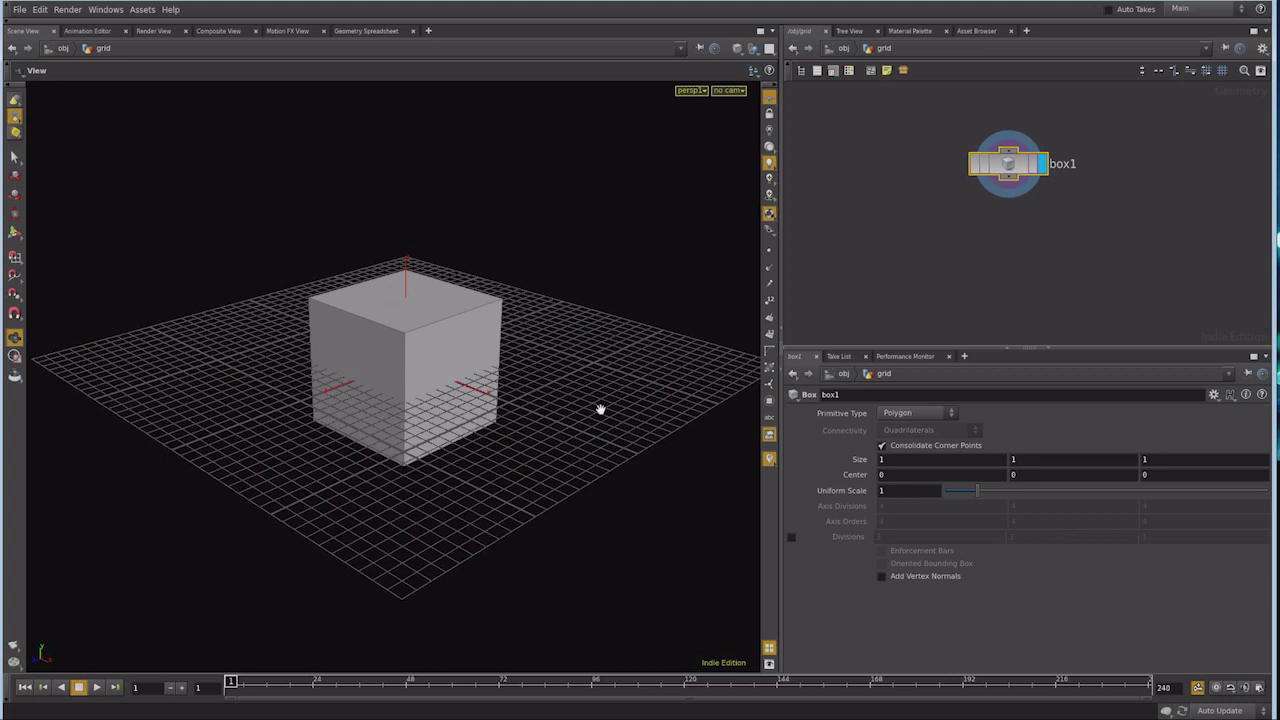
middle_drag(998, 248, 935, 233)
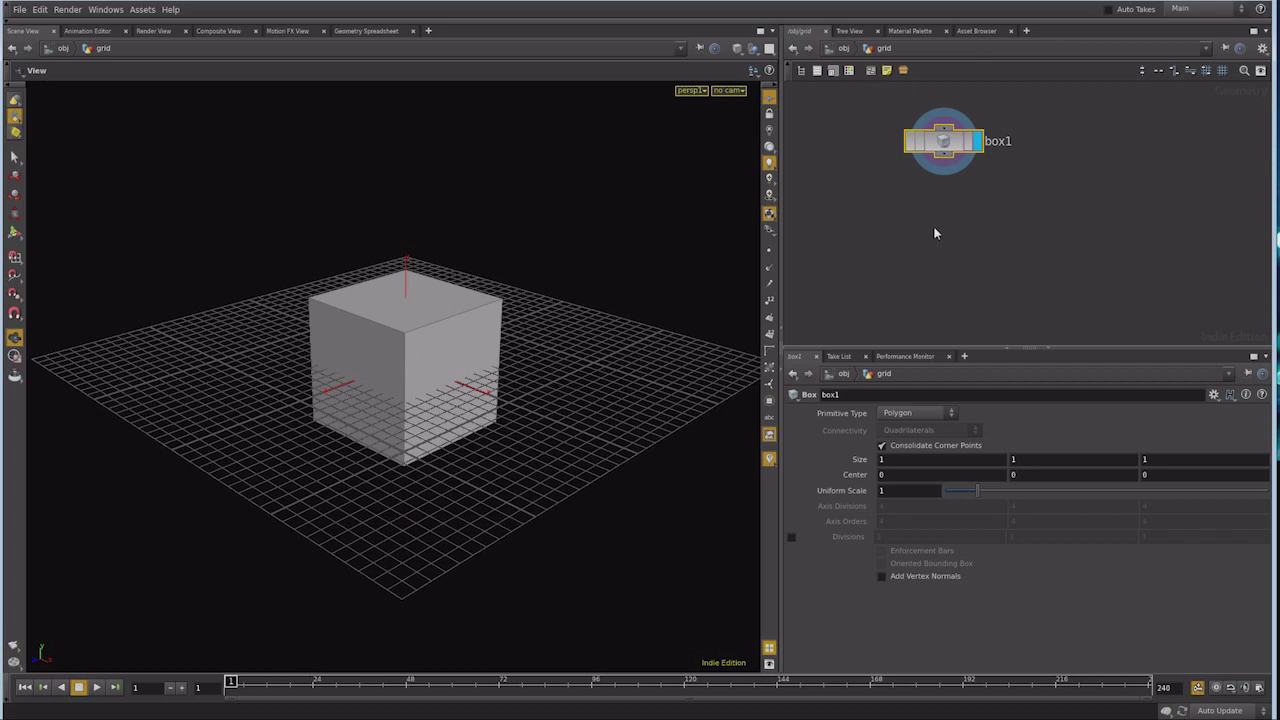
Add a popnet POP Network below box1 and display it to show scattered particles
key(Tab)
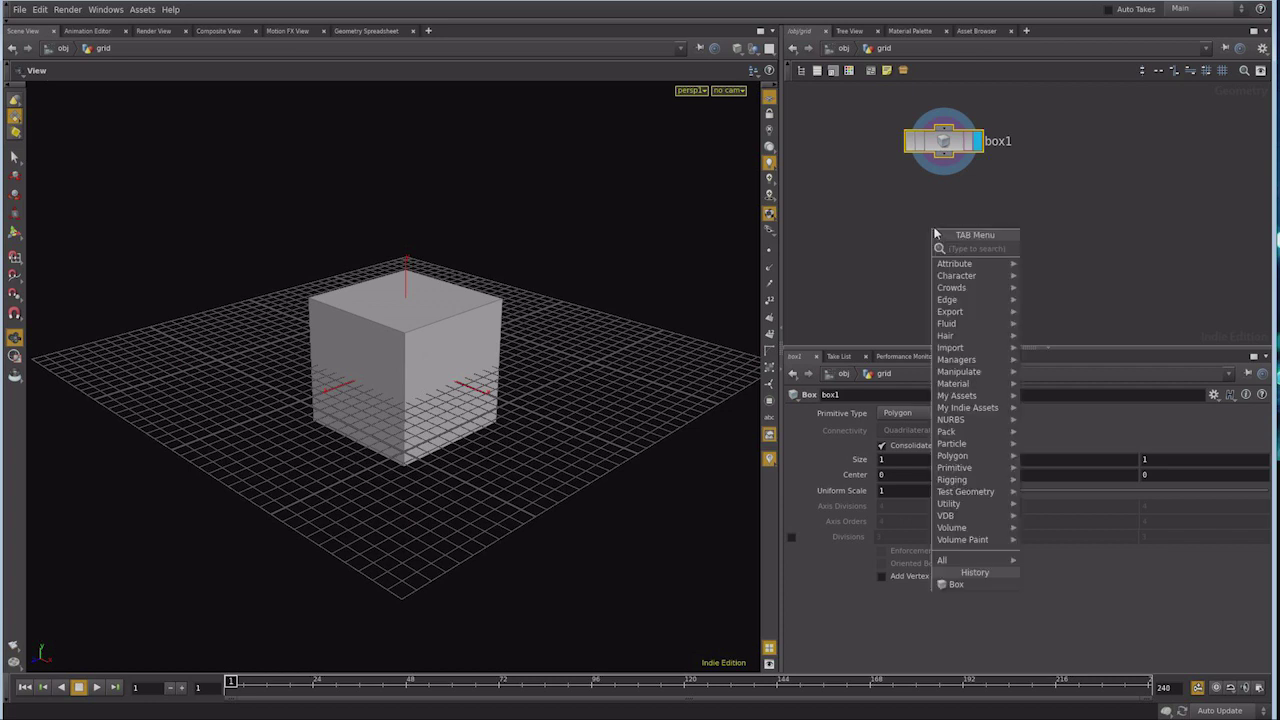
text(pop)
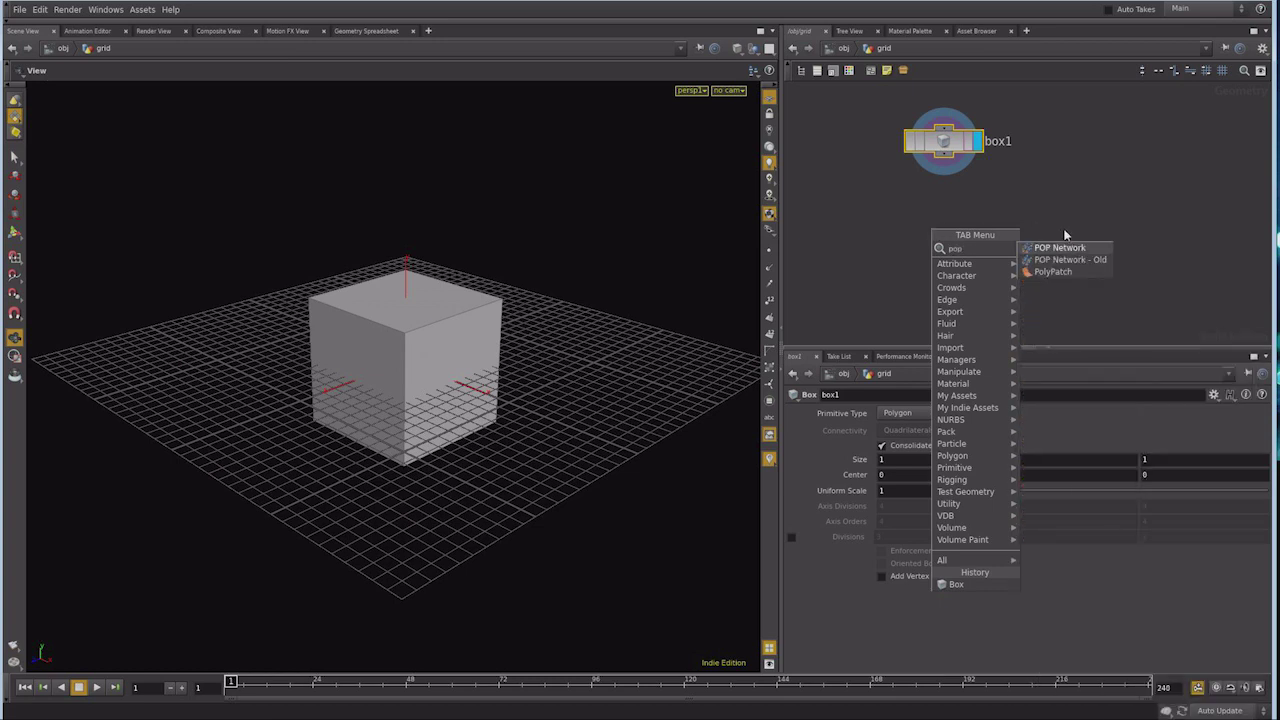
click(1073, 247)
click(913, 203)
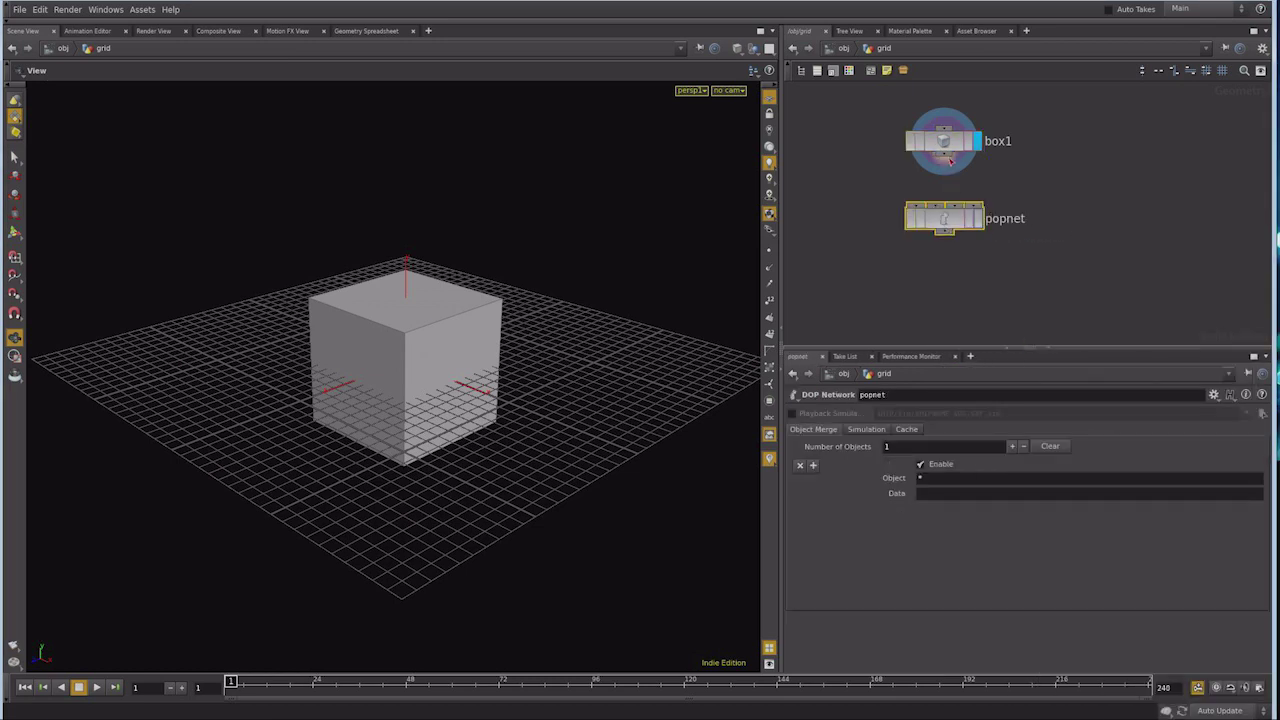
drag(949, 224, 944, 219)
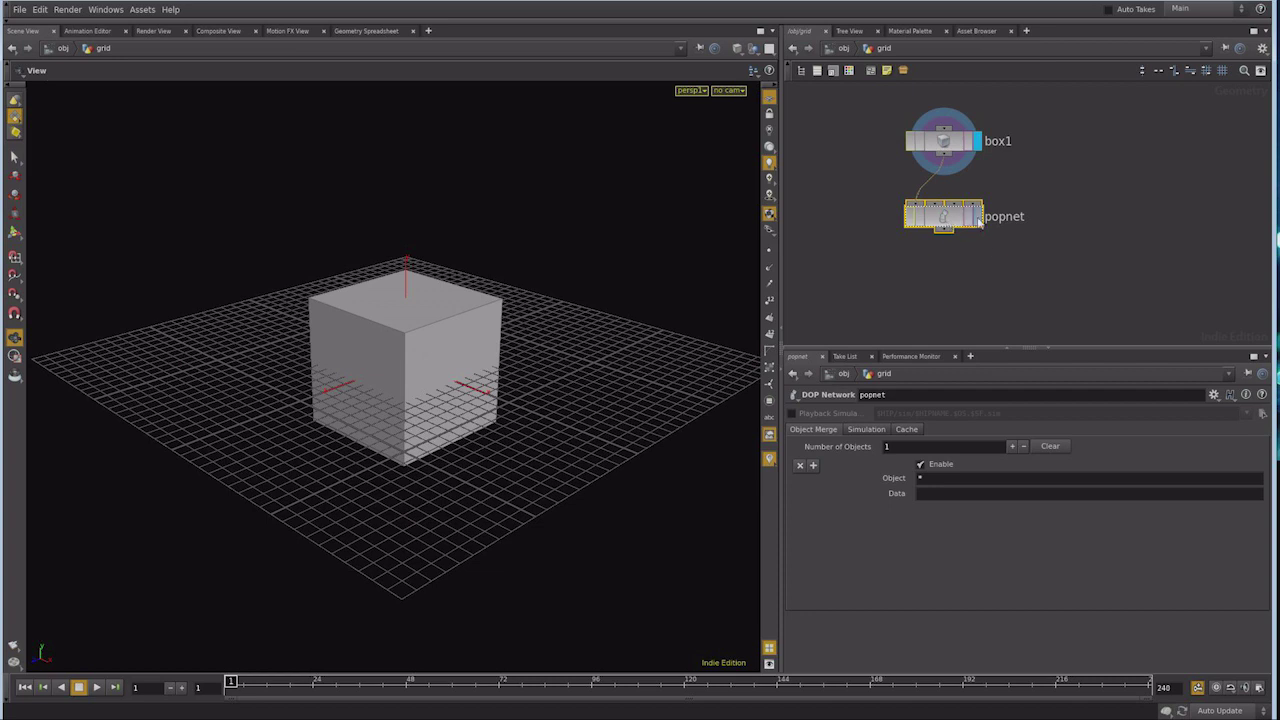
drag(940, 140, 908, 133)
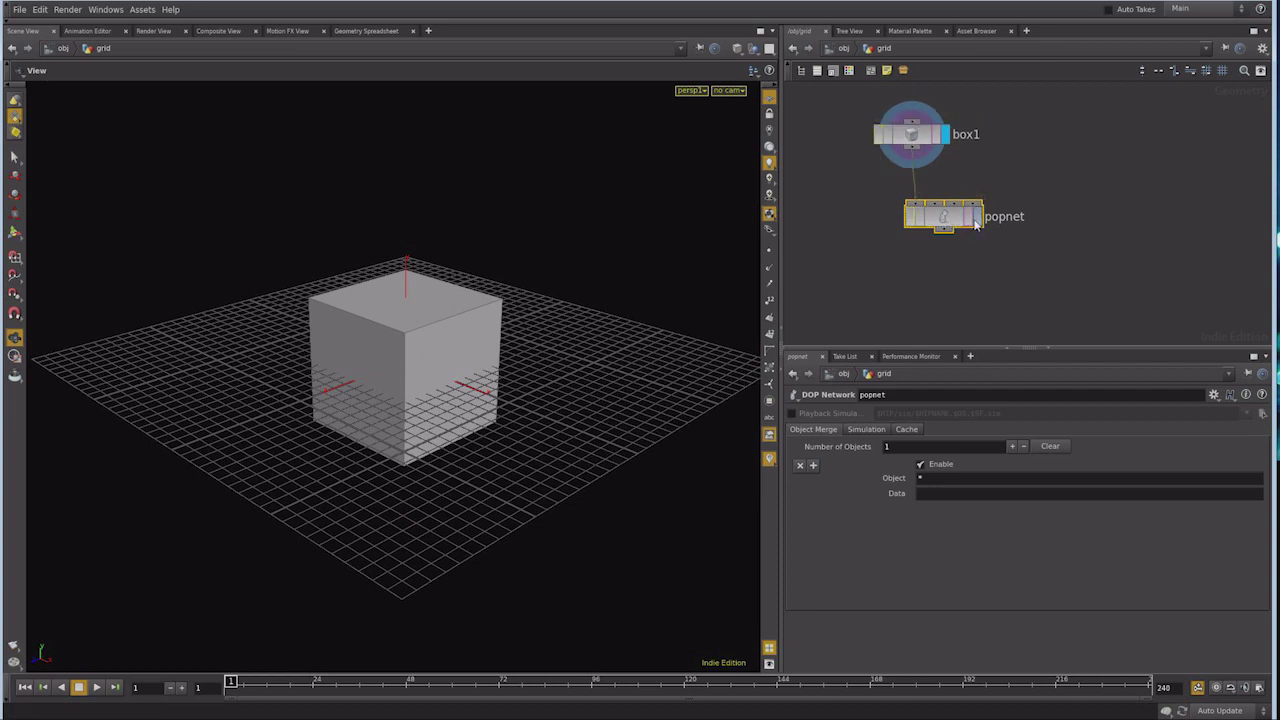
drag(950, 137, 952, 140)
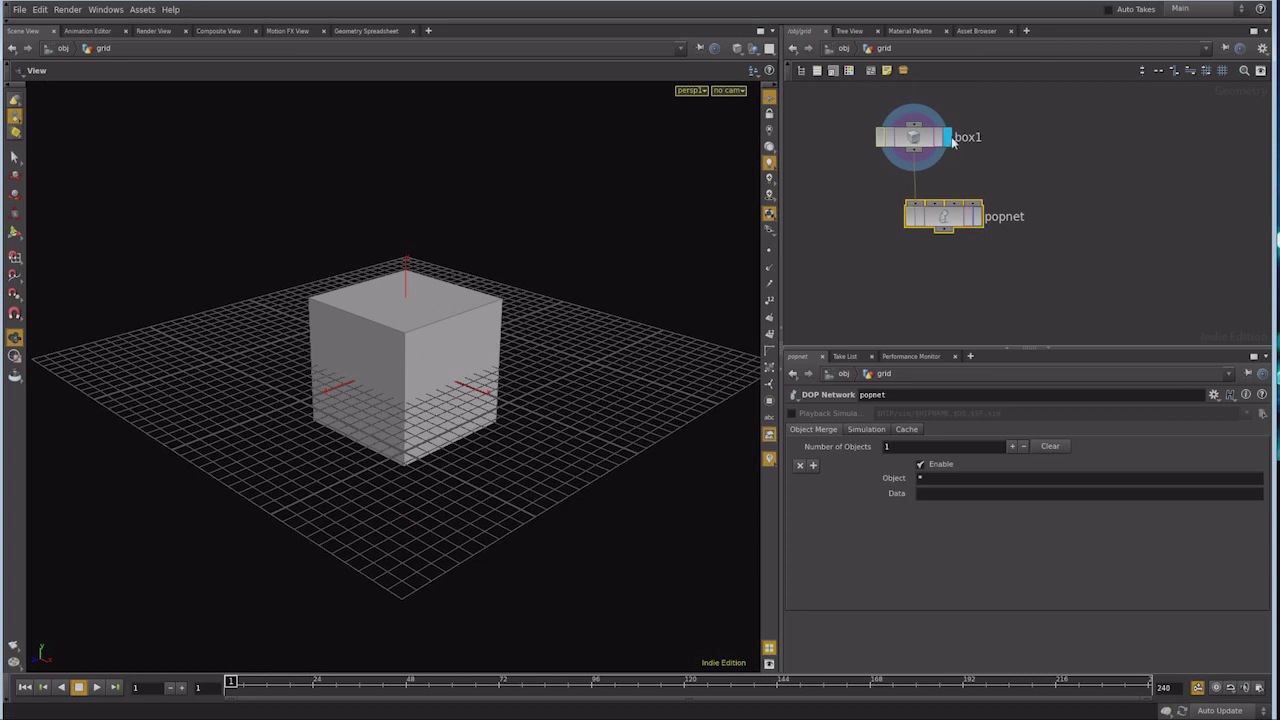
click(978, 218)
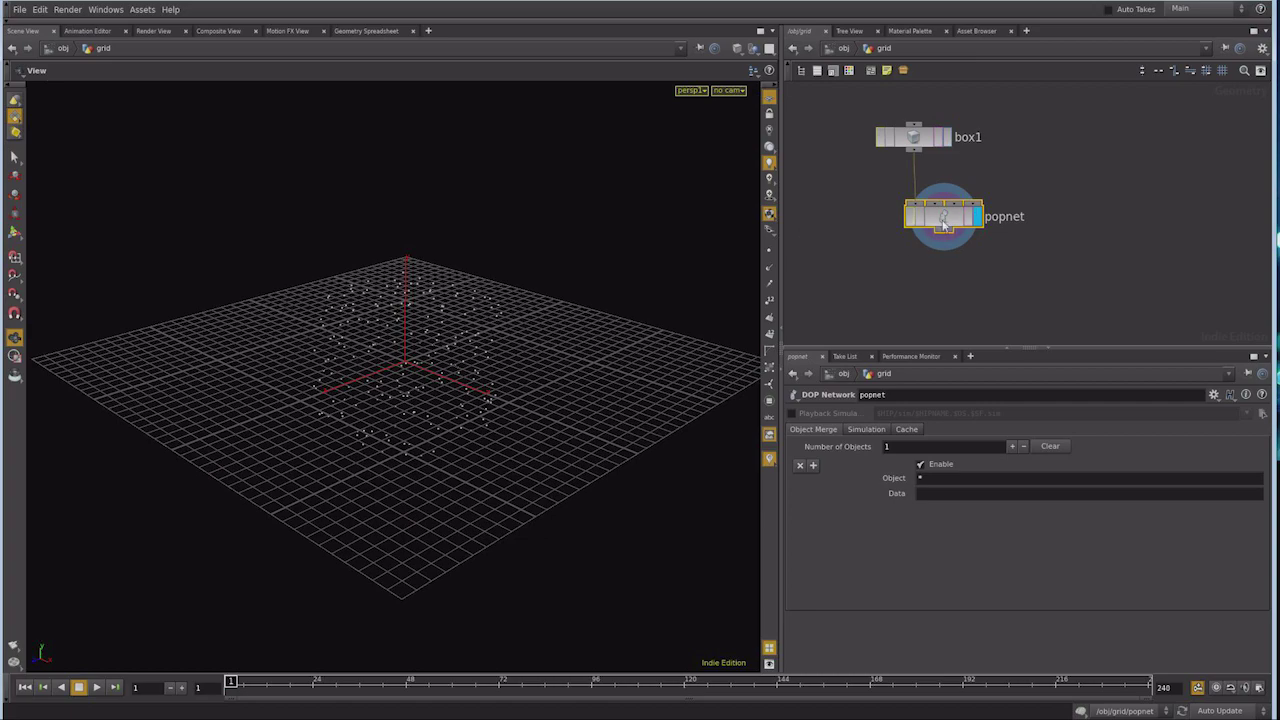
mouse_move(339, 370)
mouse_down()
mouse_move(295, 438)
mouse_move(291, 414)
mouse_move(340, 430)
mouse_up()
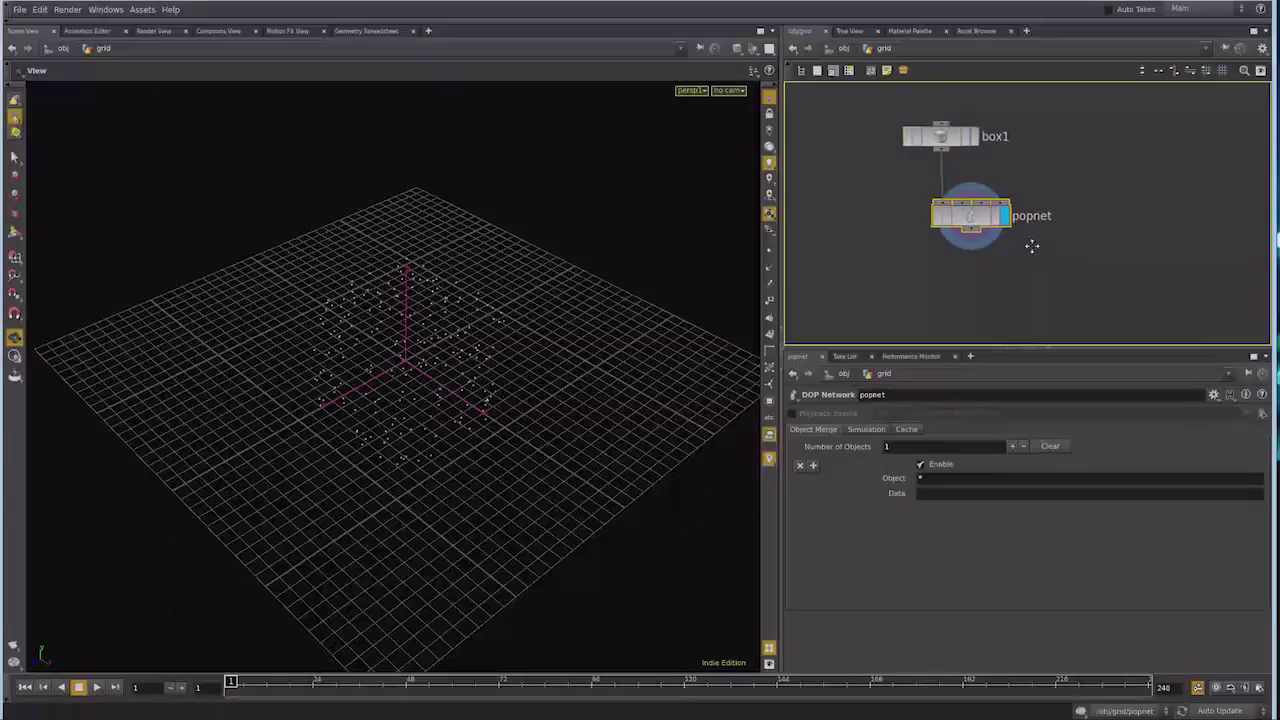
Look over popnet's solver nodes in a taller network pane, then return to grid level
double_click(968, 226)
mouse_move(943, 149)
middle_down()
mouse_move(935, 256)
mouse_move(917, 229)
middle_up()
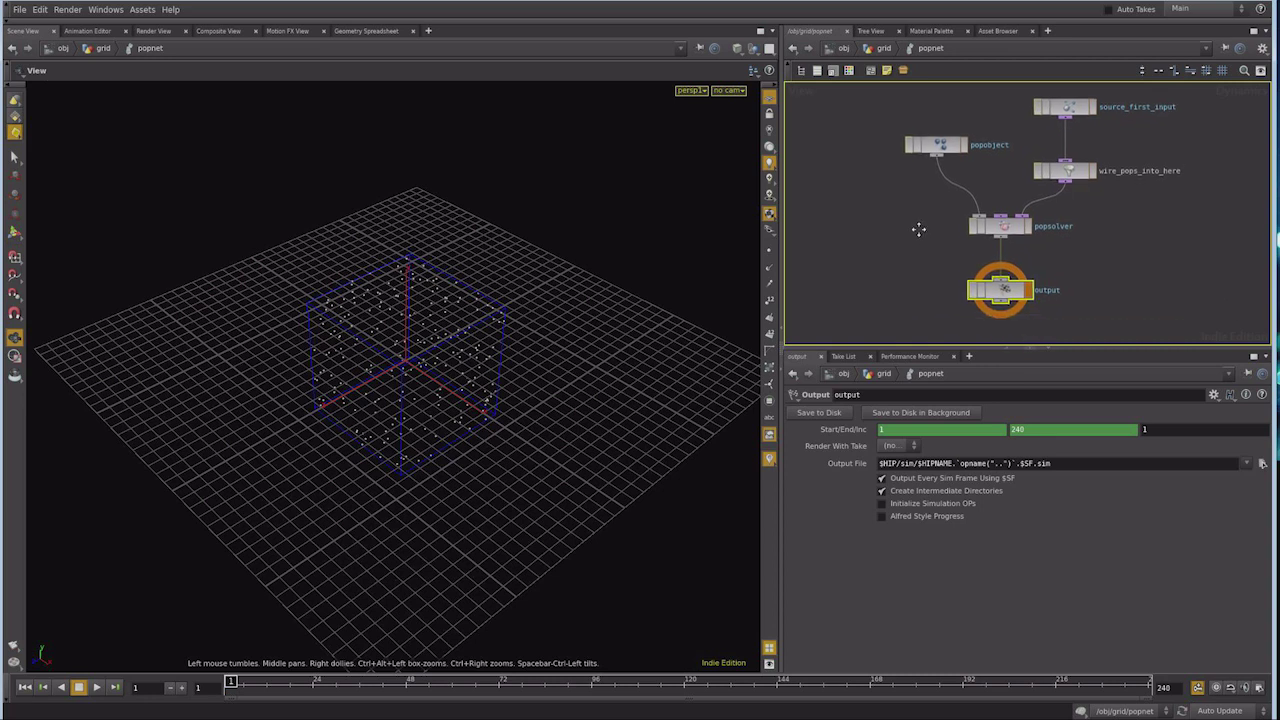
drag(878, 349, 872, 432)
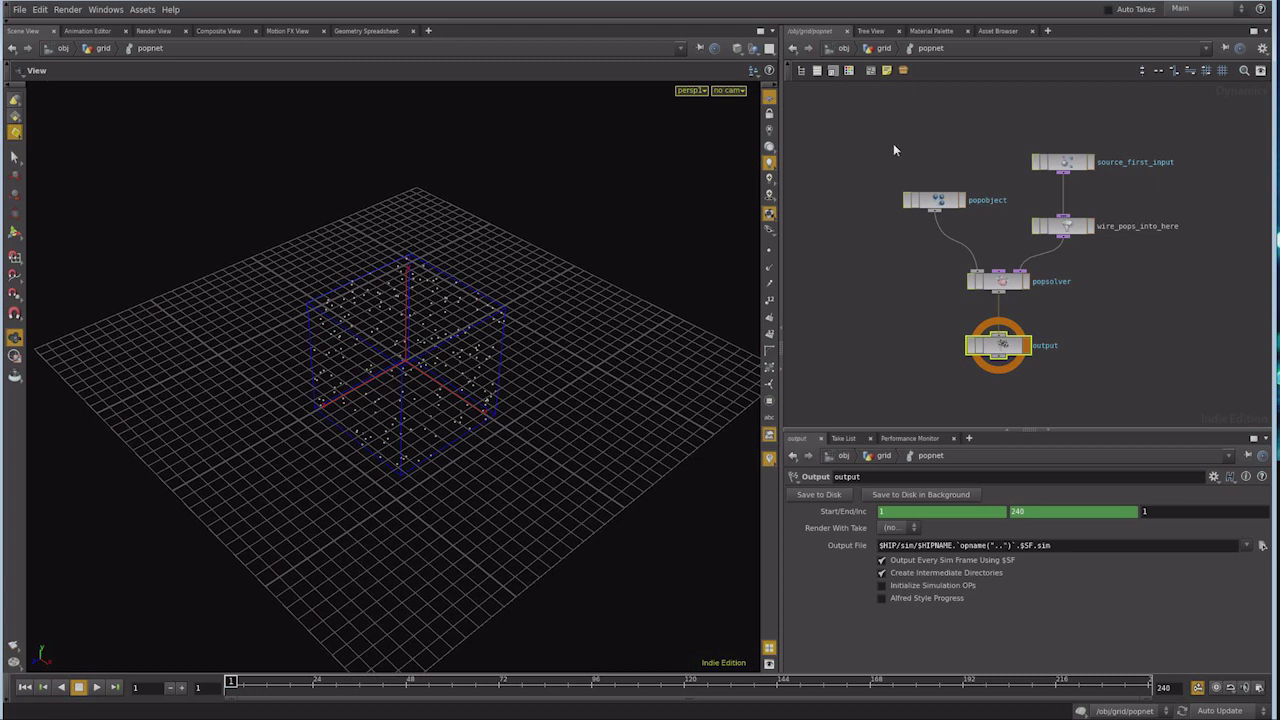
click(884, 48)
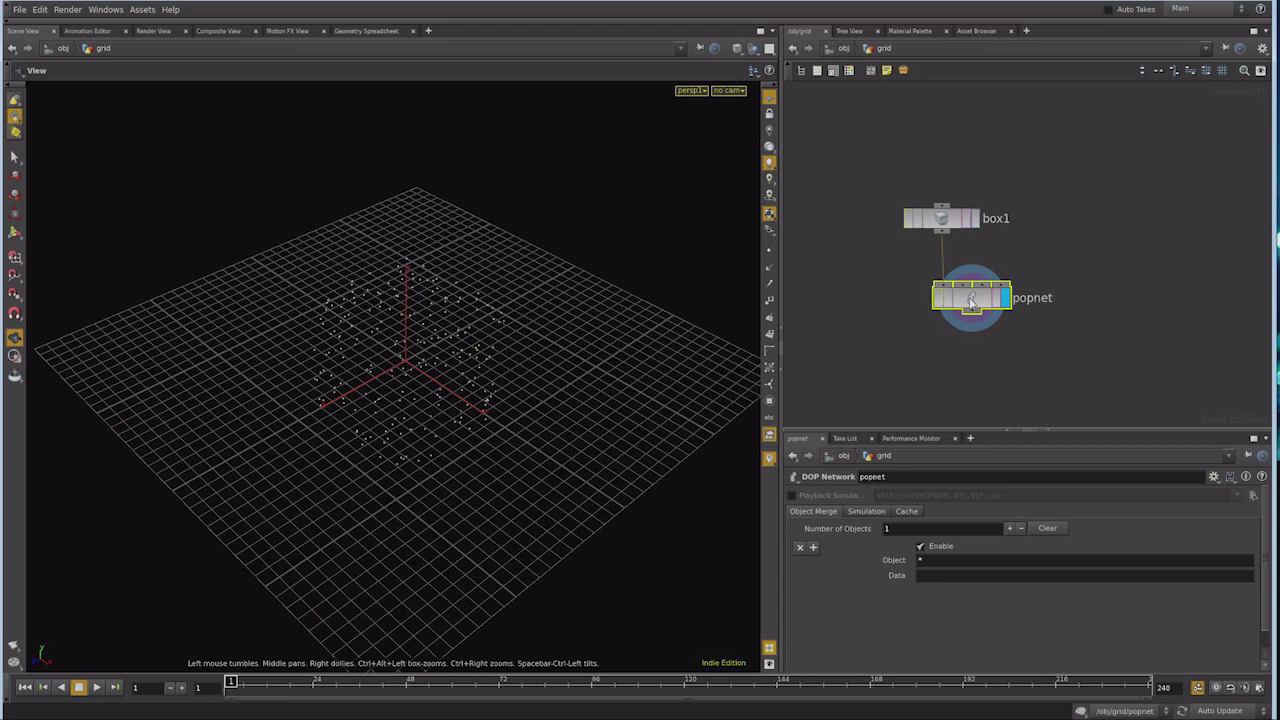
double_click(946, 287)
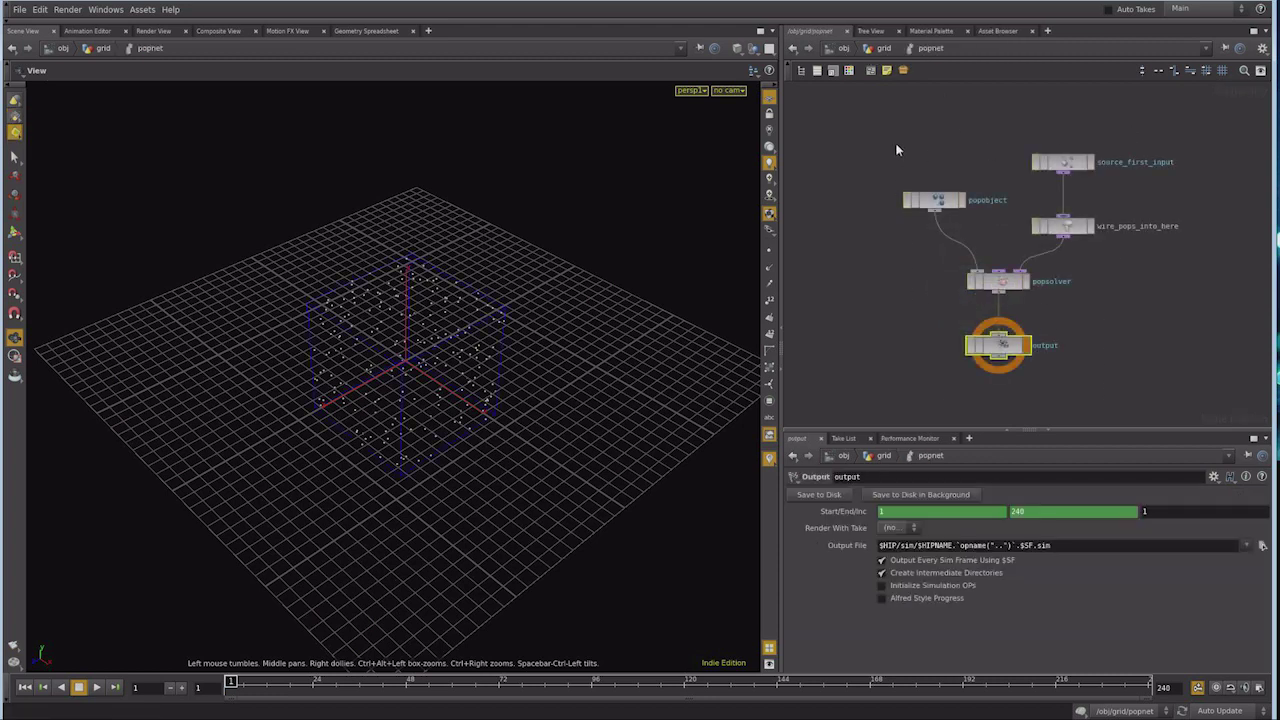
click(884, 48)
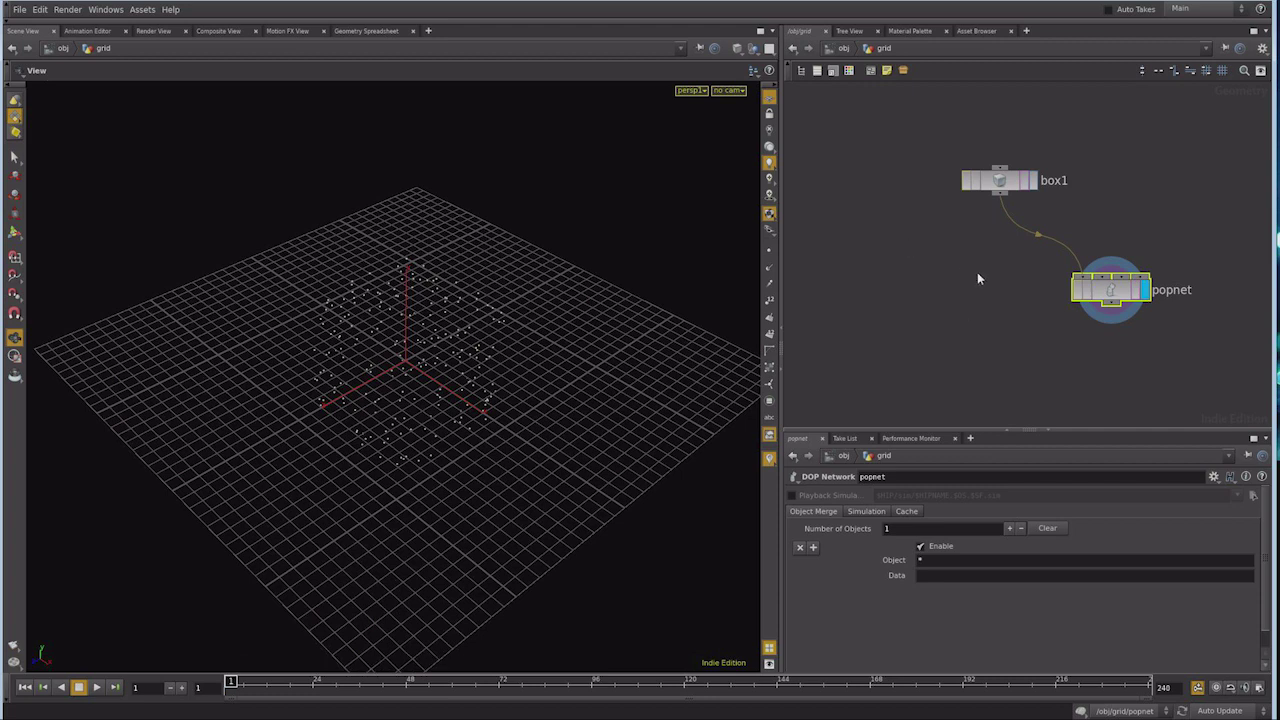
click(996, 195)
Insert a mountain1 Mountain node between box1 and popnet and inspect the warped cube
text(moun)
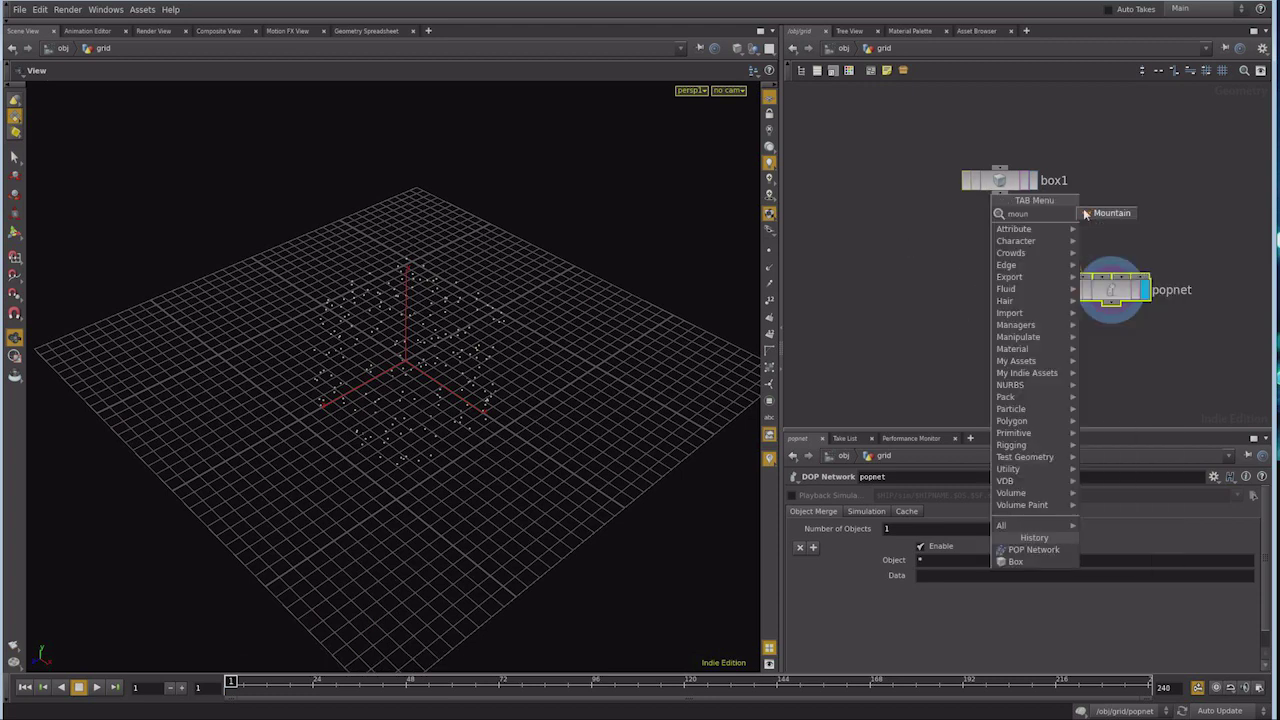
click(1090, 213)
click(941, 277)
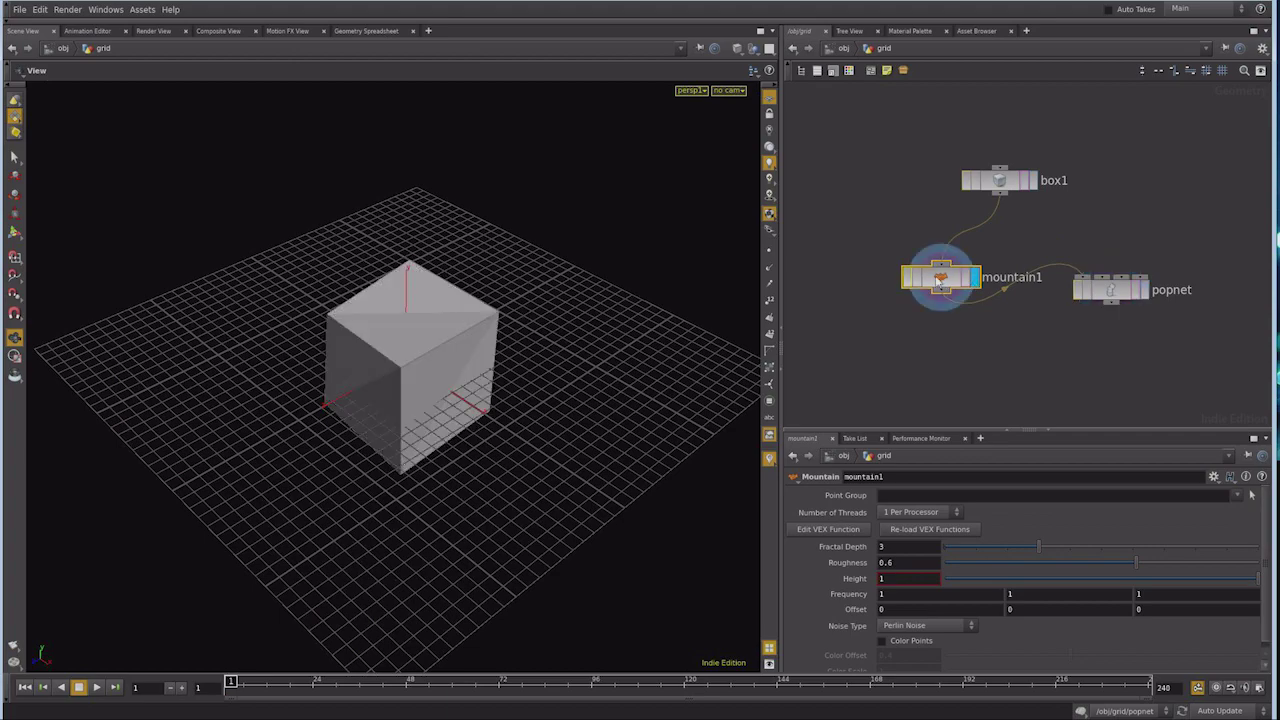
mouse_move(422, 384)
mouse_down()
mouse_move(508, 391)
mouse_move(594, 323)
mouse_move(577, 405)
mouse_up()
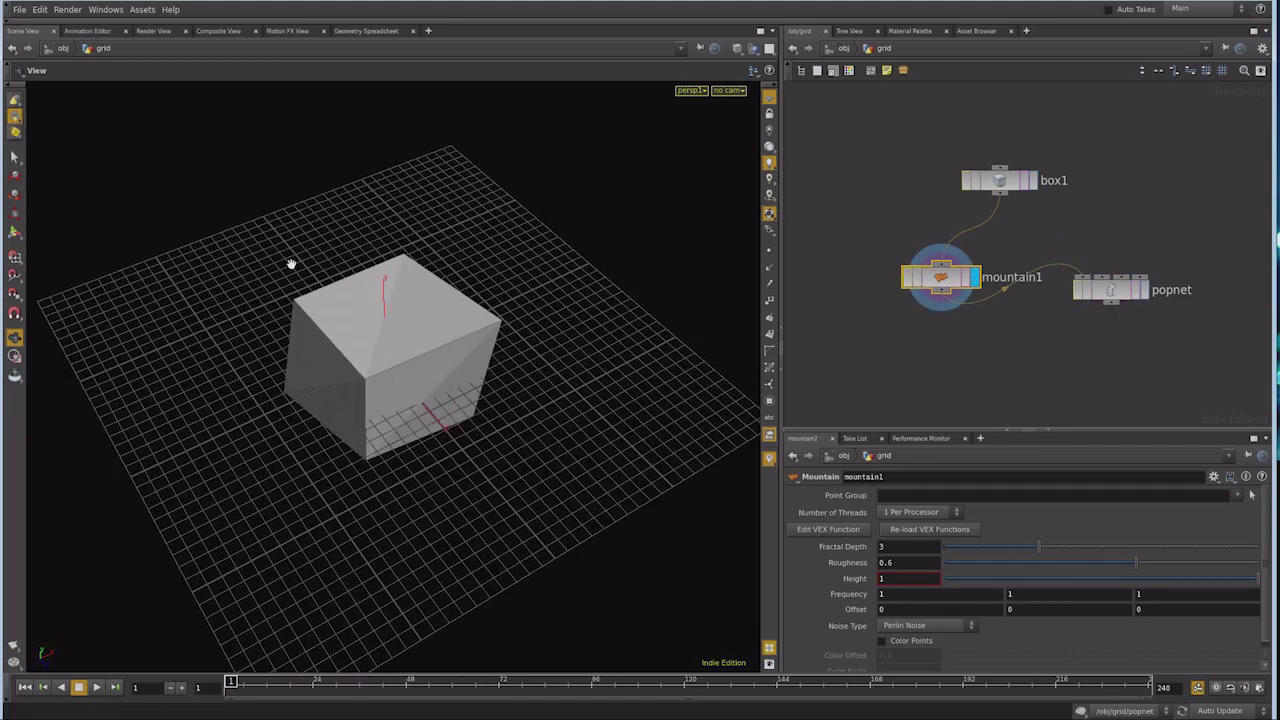
mouse_move(380, 458)
mouse_down()
mouse_move(551, 297)
mouse_move(609, 383)
mouse_move(591, 414)
mouse_move(520, 405)
mouse_up()
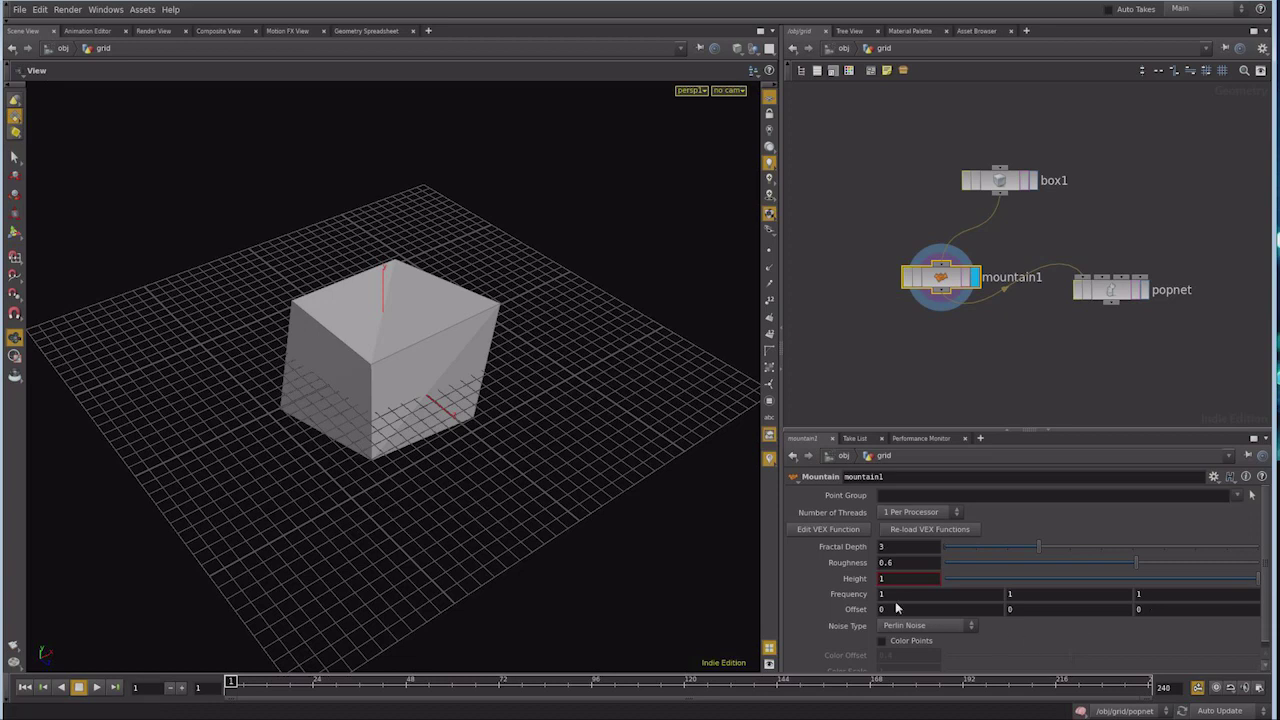
Set mountain1's noise Offset to 1.7
middle_drag(893, 610, 920, 595)
middle_drag(886, 365, 897, 345)
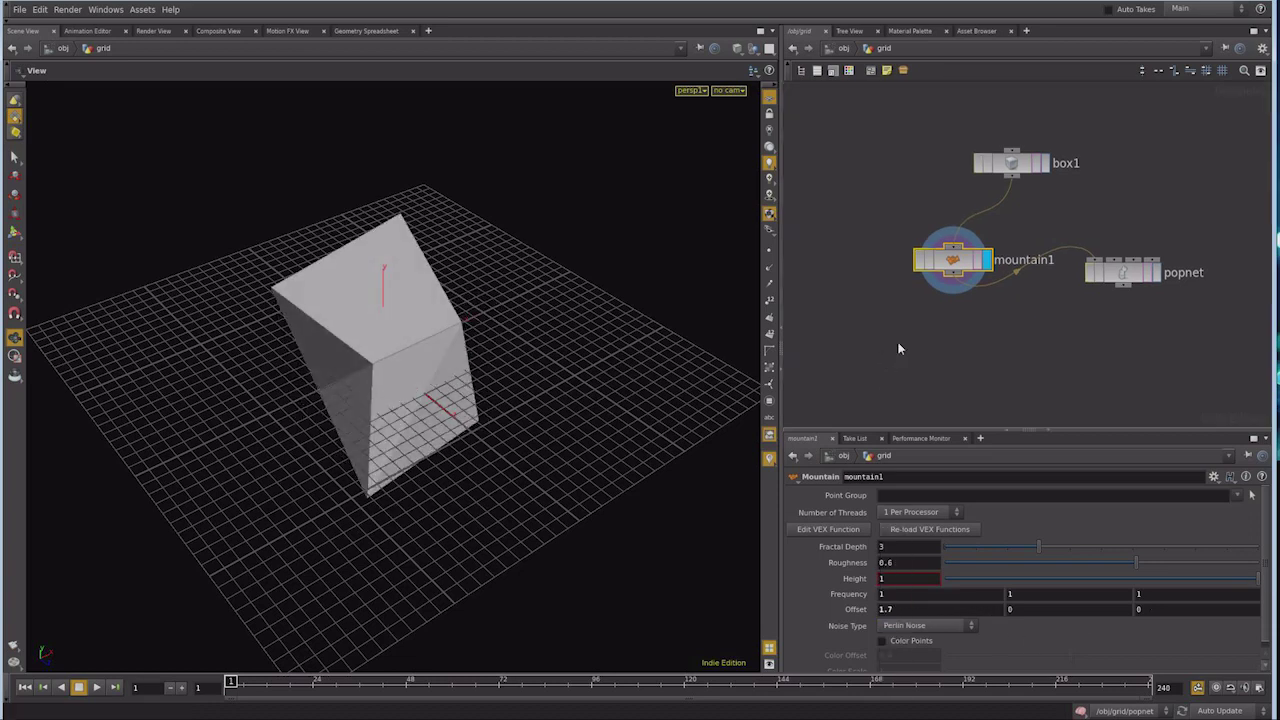
key(Tab)
Add a smooth1 Smooth node below mountain1 and make it the displayed node
text(smoo)
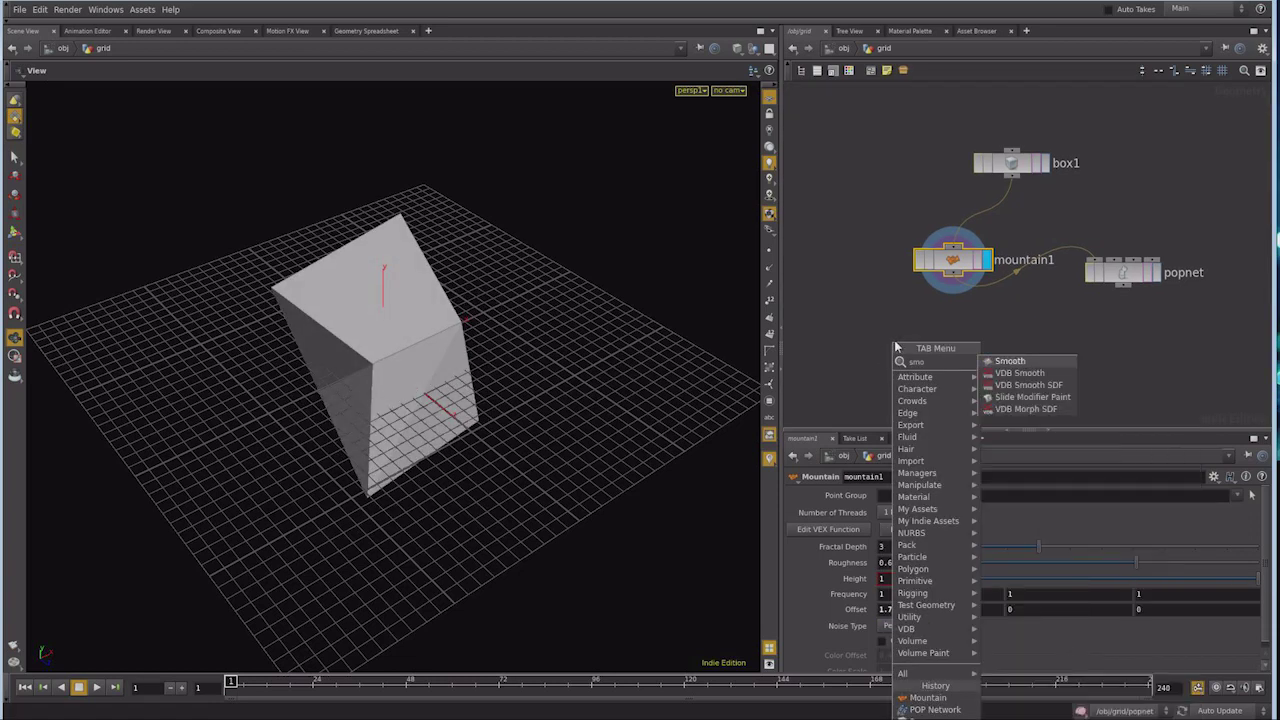
click(1005, 361)
click(955, 346)
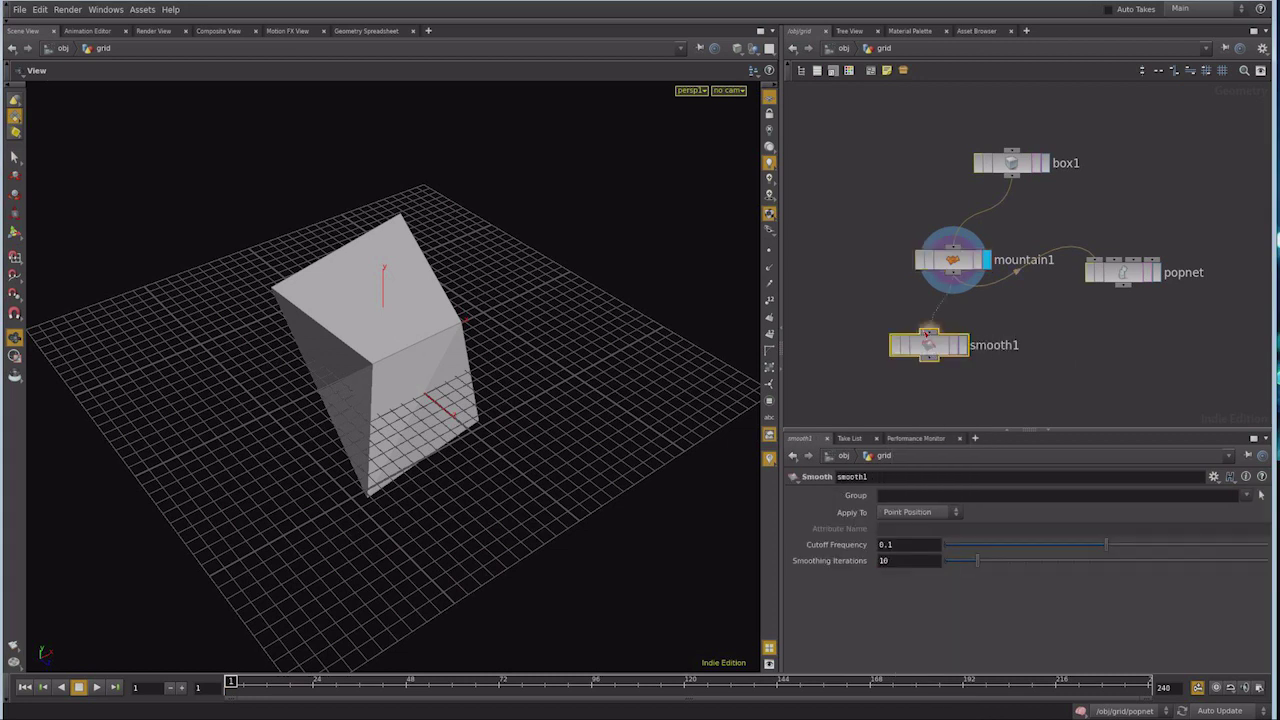
click(961, 345)
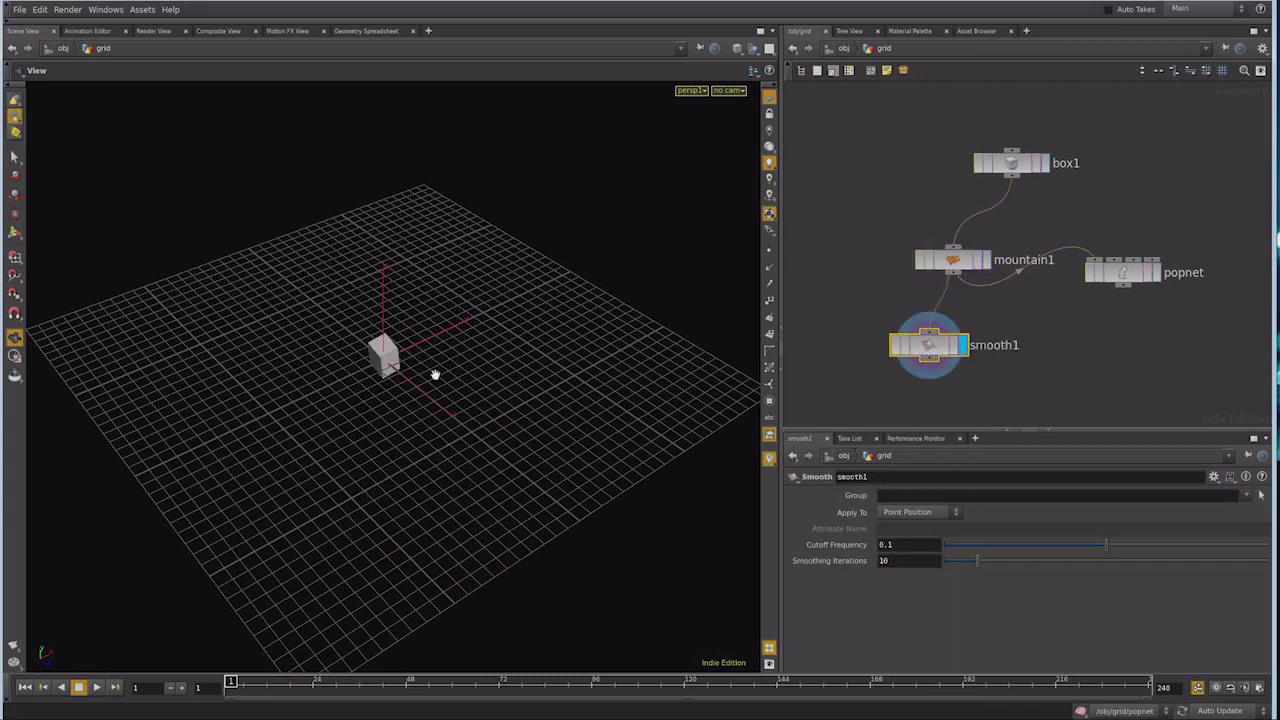
Set box1's Primitive Type to Polygon Mesh and compare the plain and smoothed rock
click(1011, 164)
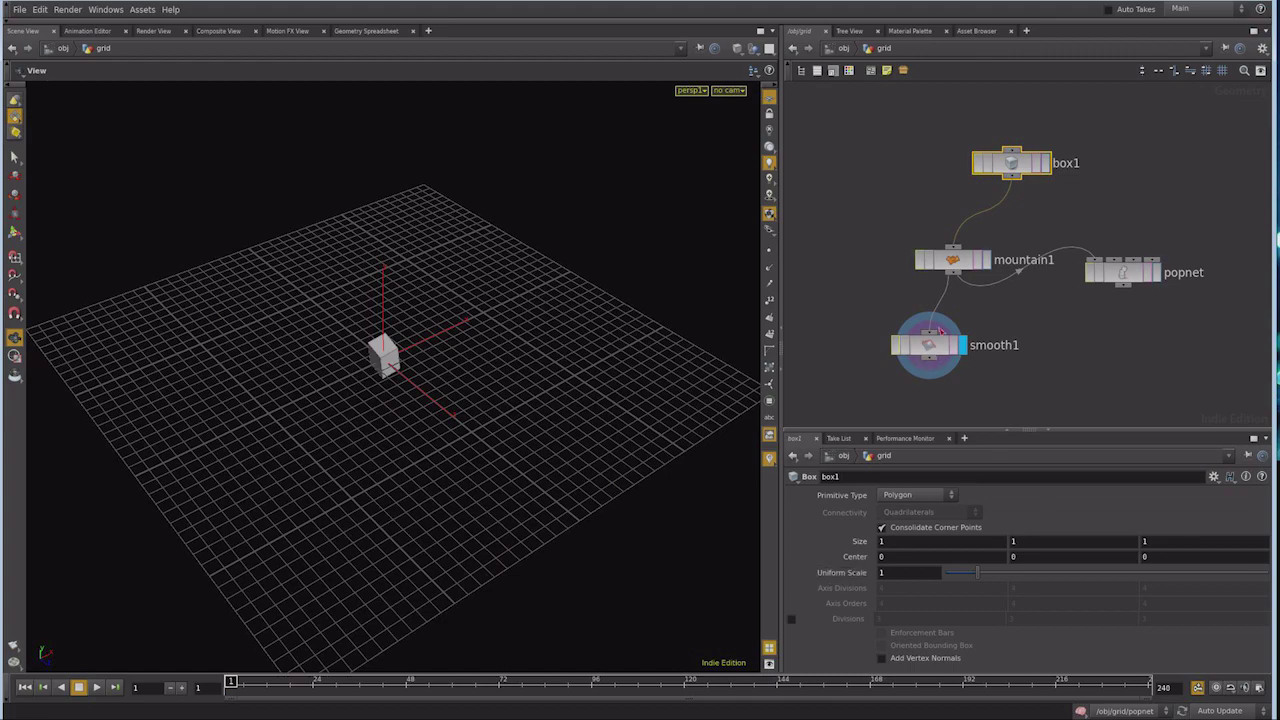
click(912, 495)
click(909, 519)
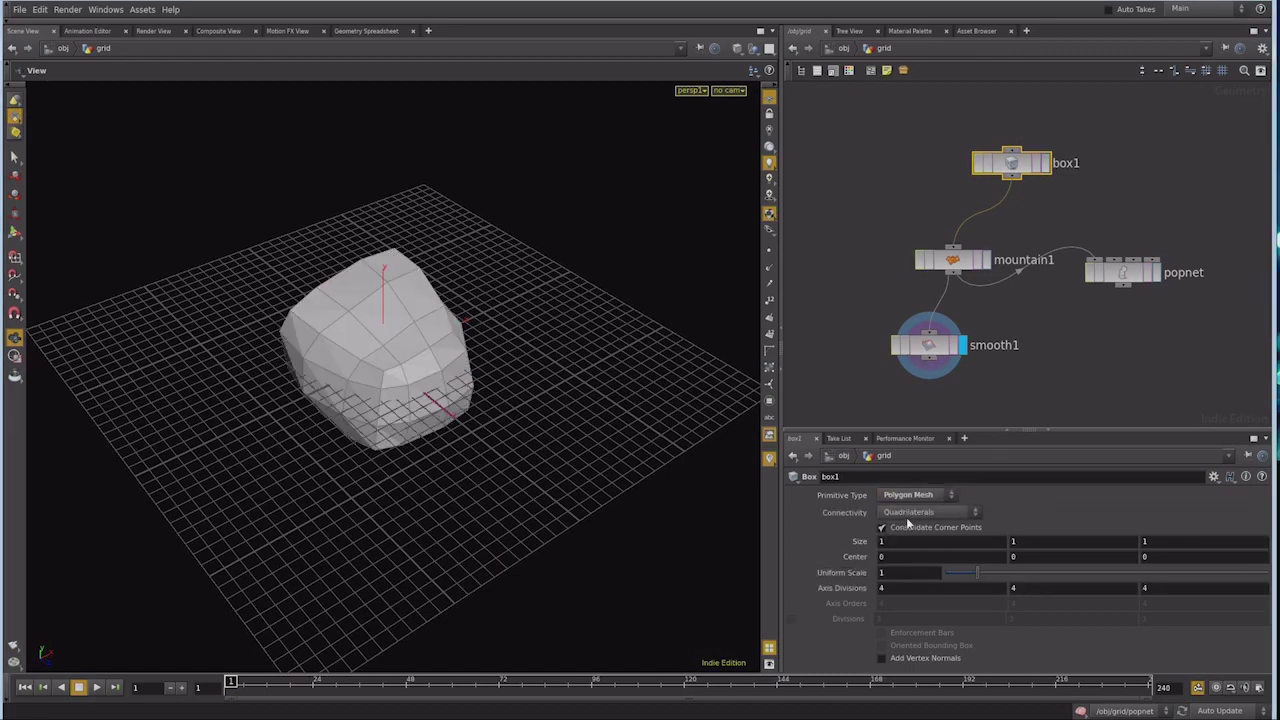
mouse_move(363, 329)
mouse_down()
mouse_move(503, 185)
mouse_move(571, 377)
mouse_up()
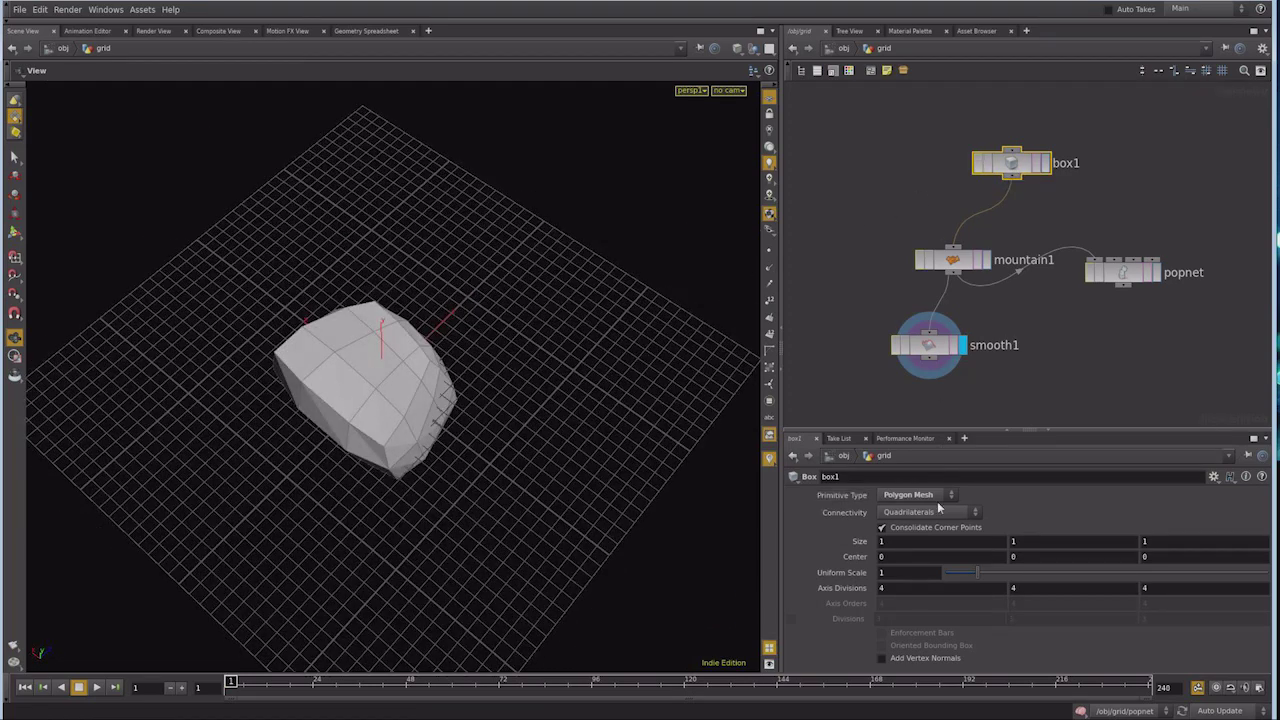
click(1046, 162)
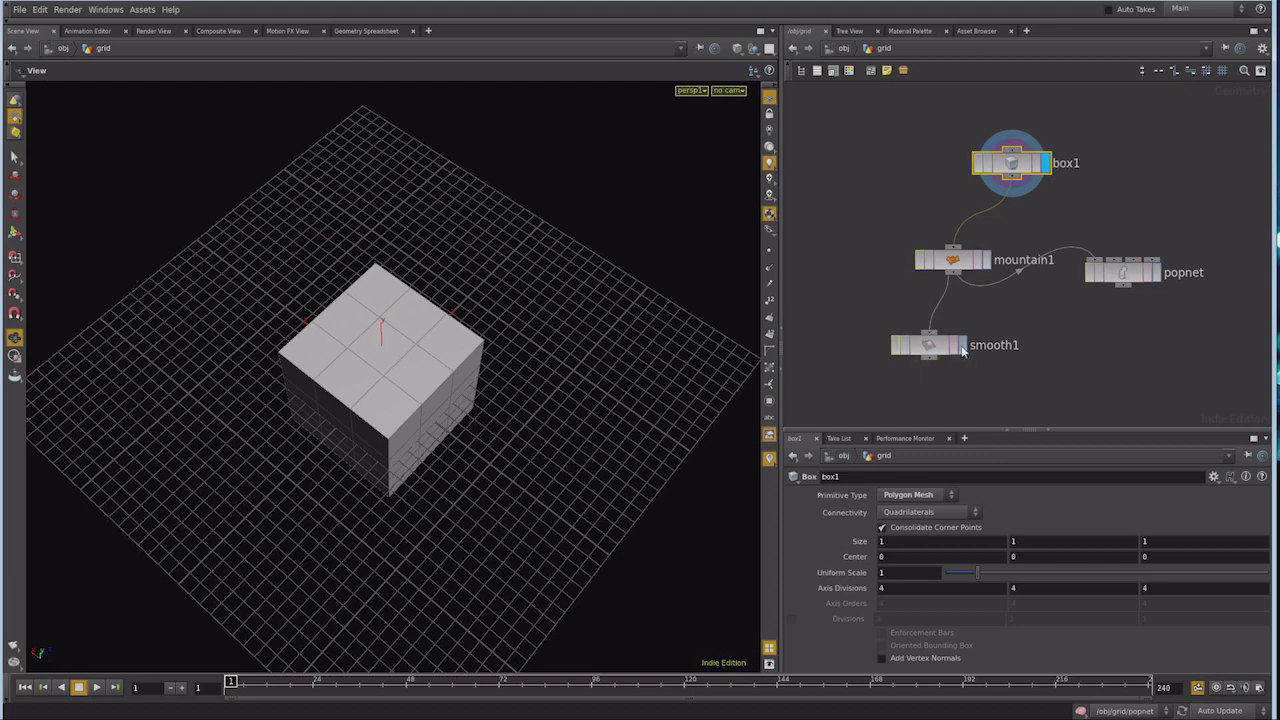
click(963, 345)
drag(419, 456, 246, 297)
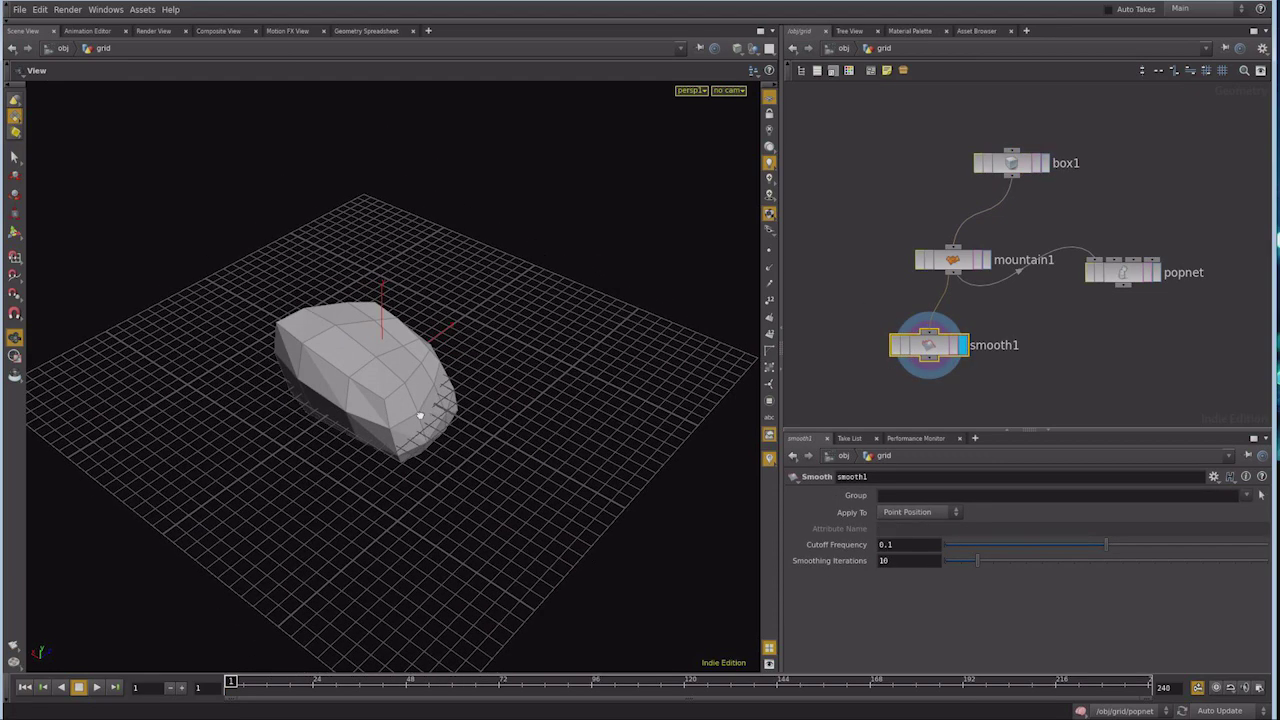
mouse_move(394, 449)
mouse_down()
mouse_move(506, 277)
mouse_move(536, 430)
mouse_up()
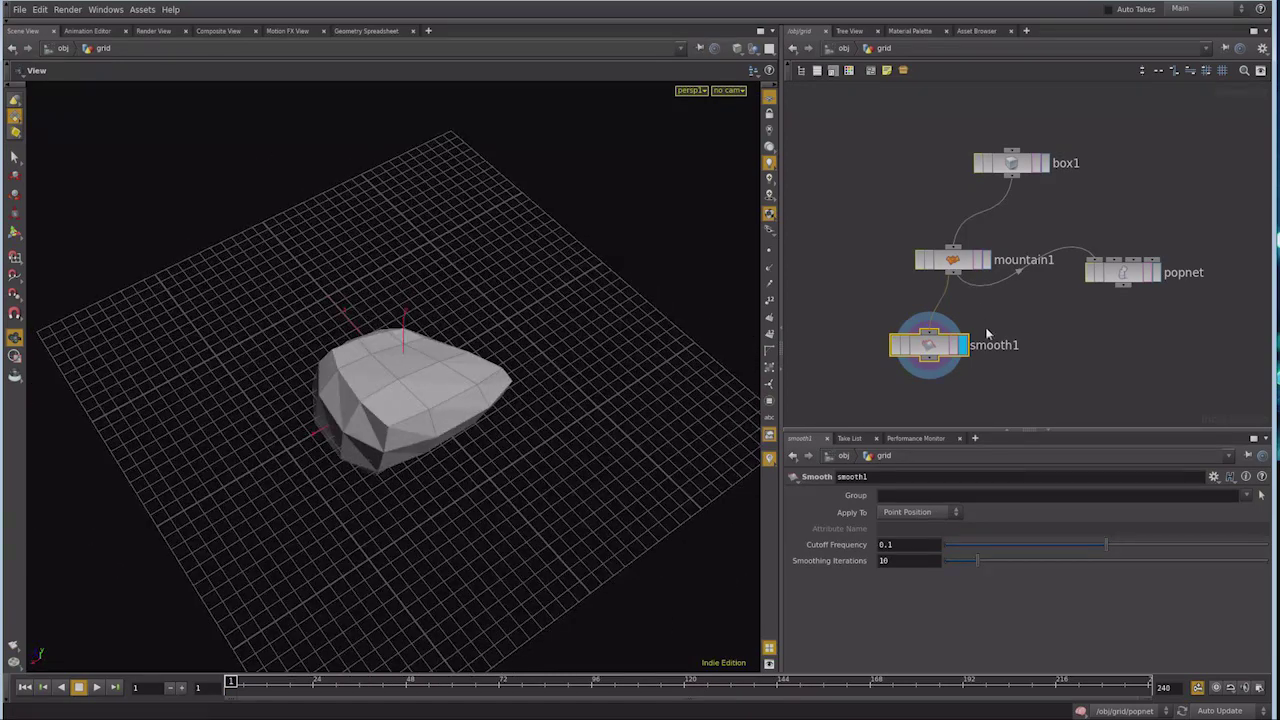
Tidy the network so box1's wire to mountain1 runs straight
middle_drag(988, 330, 1020, 239)
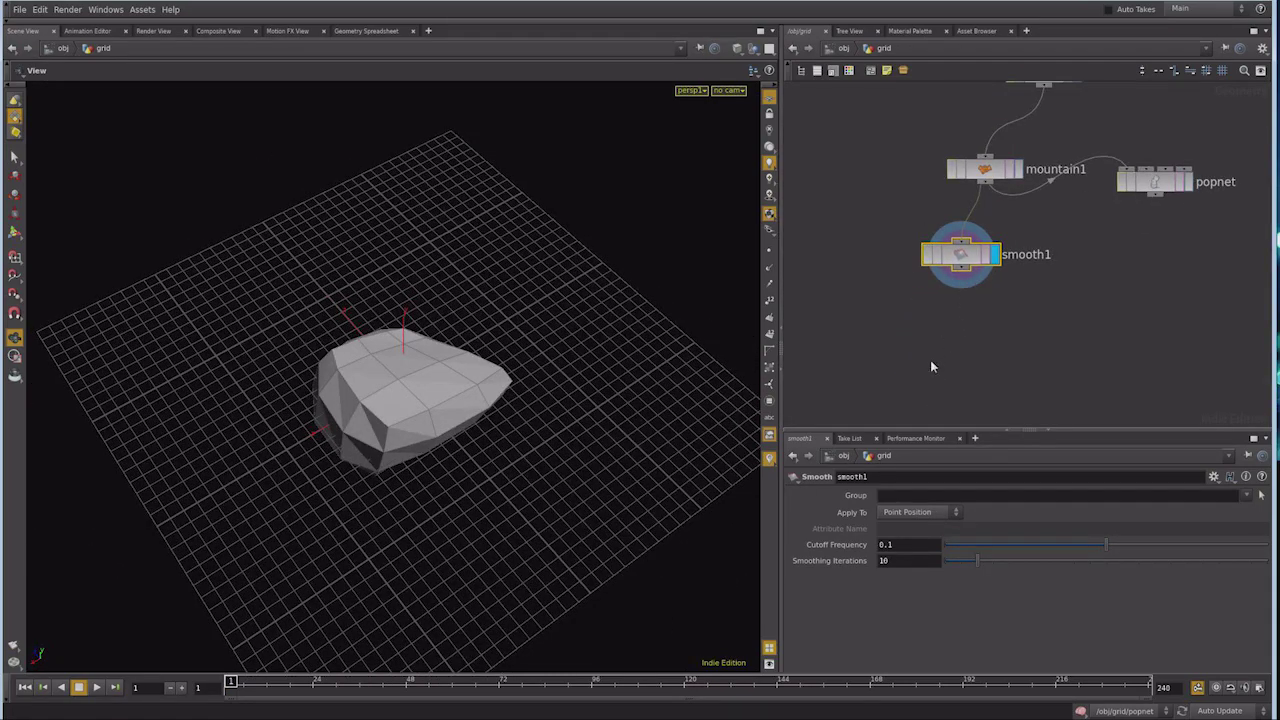
mouse_move(451, 383)
mouse_down()
mouse_move(491, 406)
mouse_move(511, 380)
mouse_up()
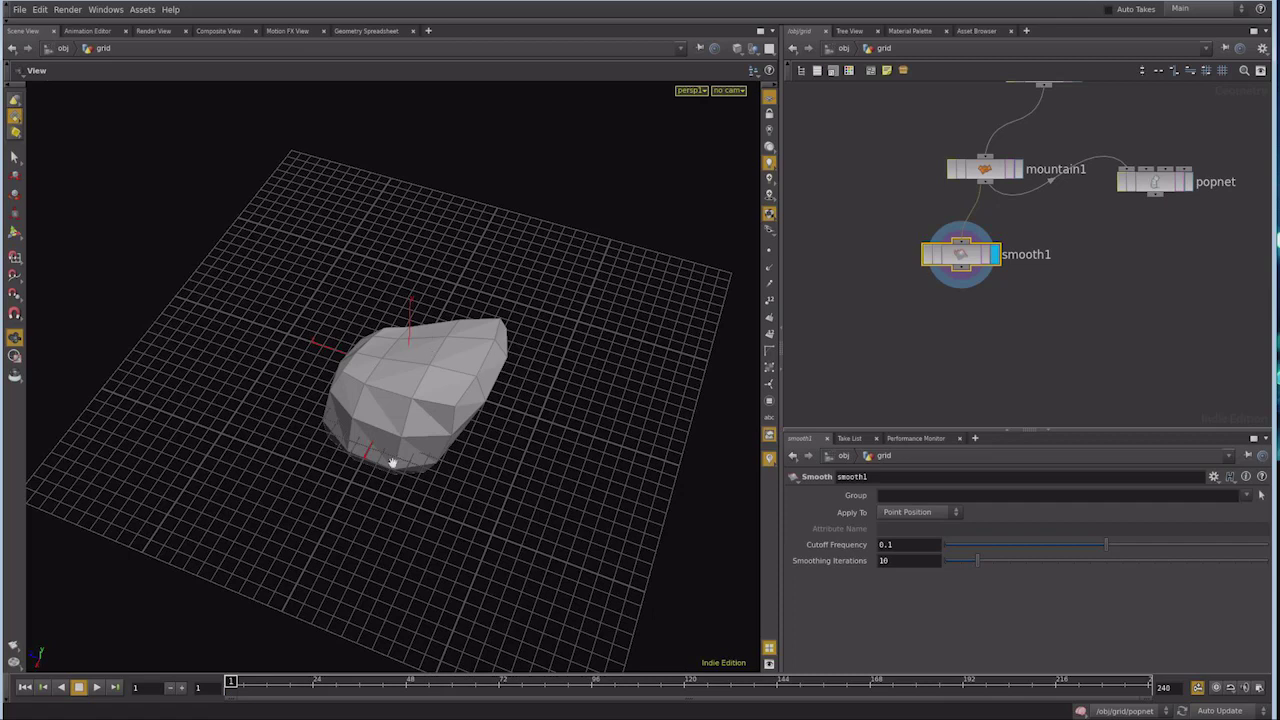
middle_drag(1096, 277, 1041, 392)
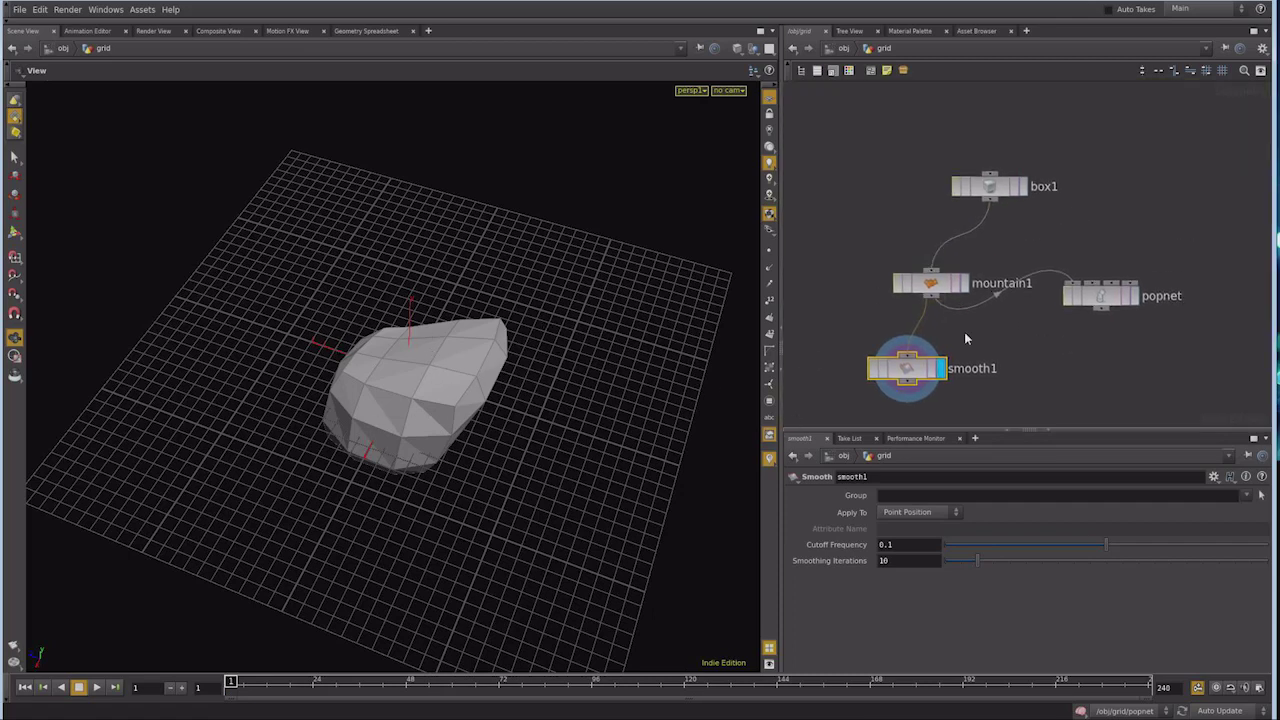
drag(989, 186, 930, 179)
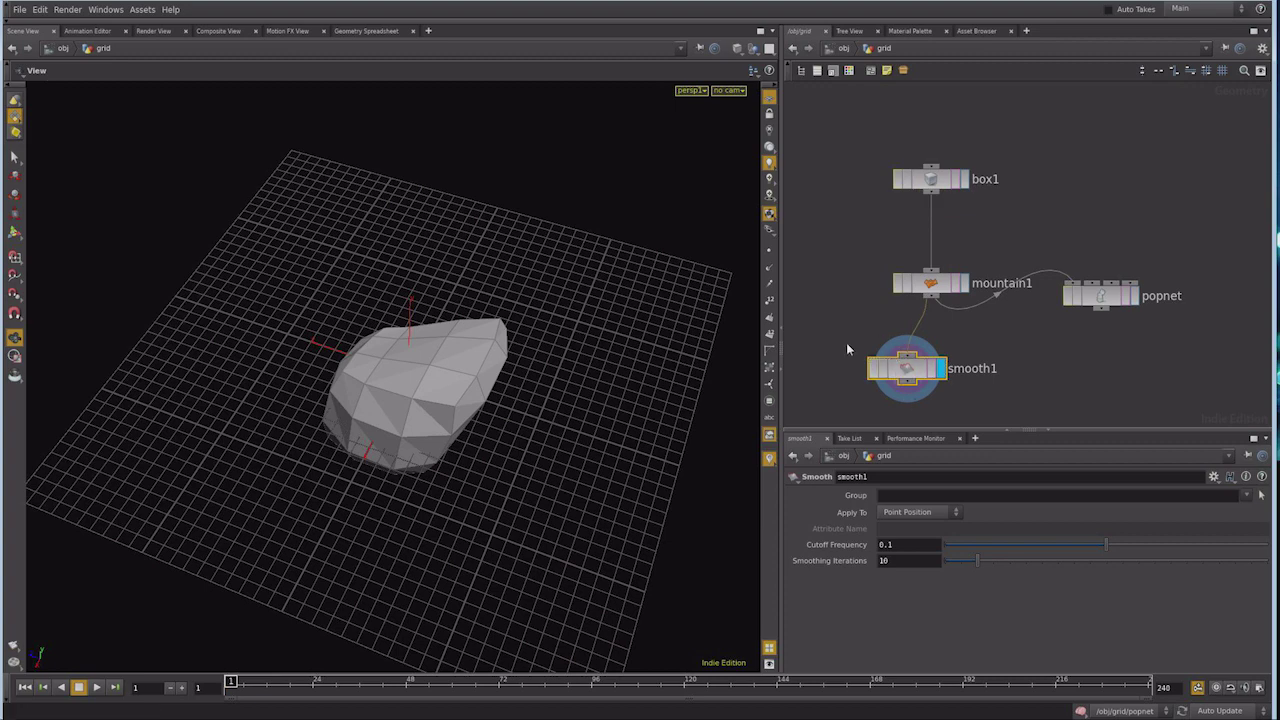
double_click(1100, 295)
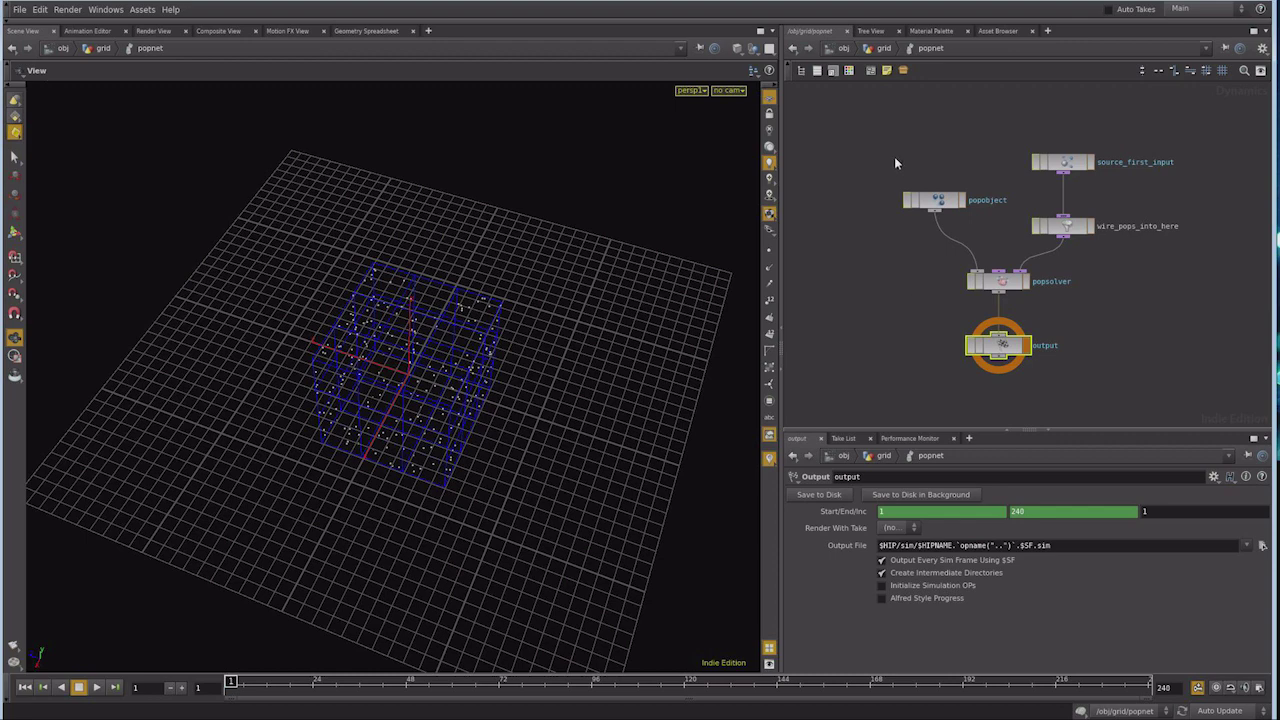
Recentre the POP nodes and select source_first_input to show its POP Source parameters
drag(936, 214, 979, 240)
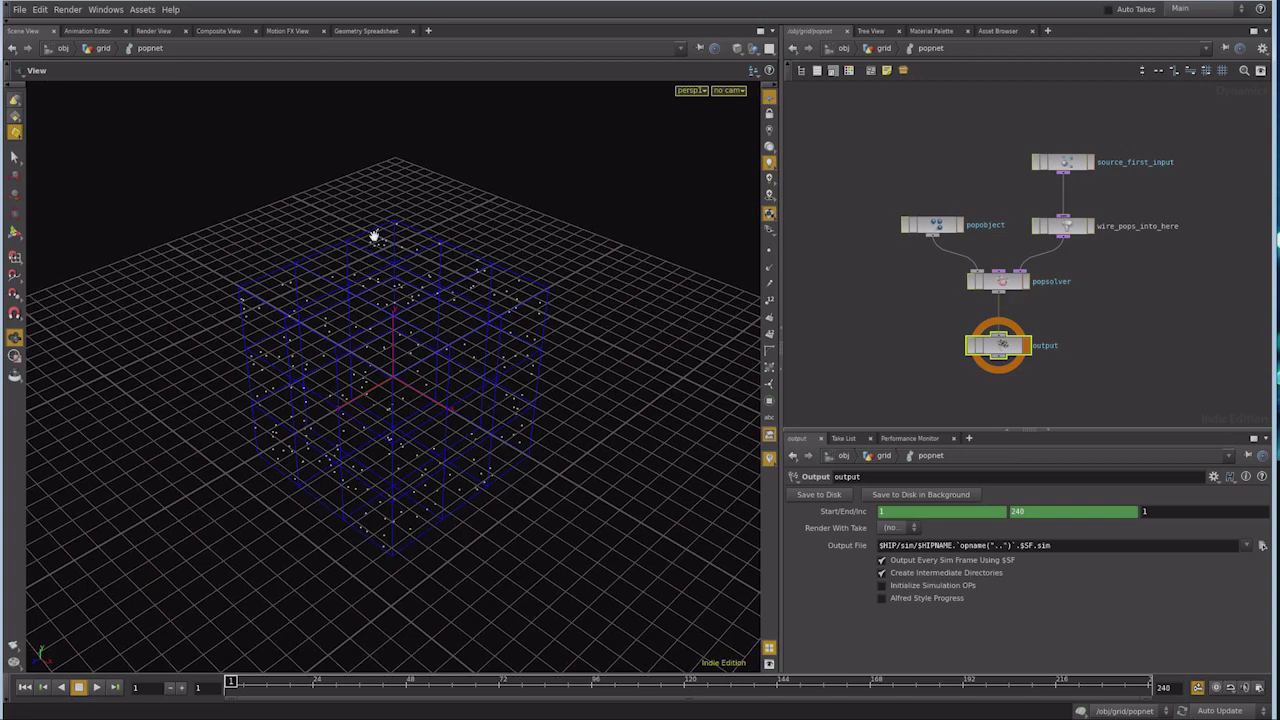
mouse_move(396, 371)
mouse_down()
mouse_move(394, 414)
mouse_move(394, 379)
mouse_up()
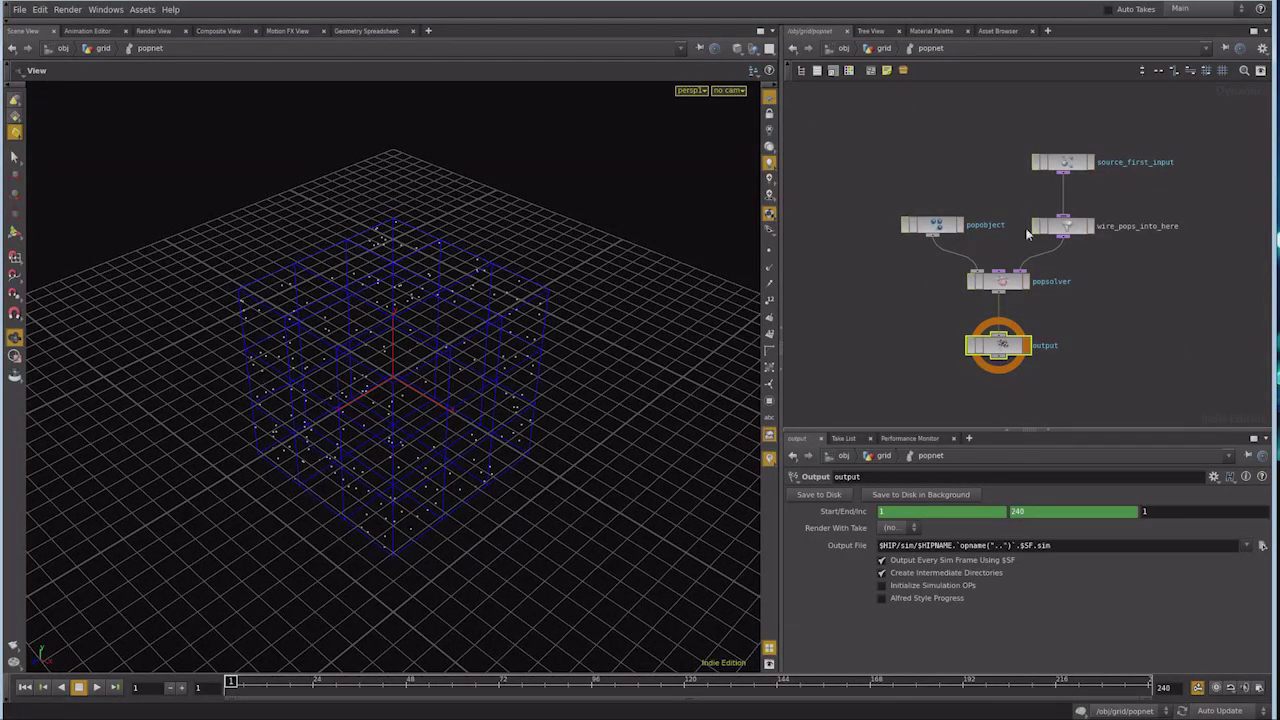
middle_drag(938, 328, 847, 357)
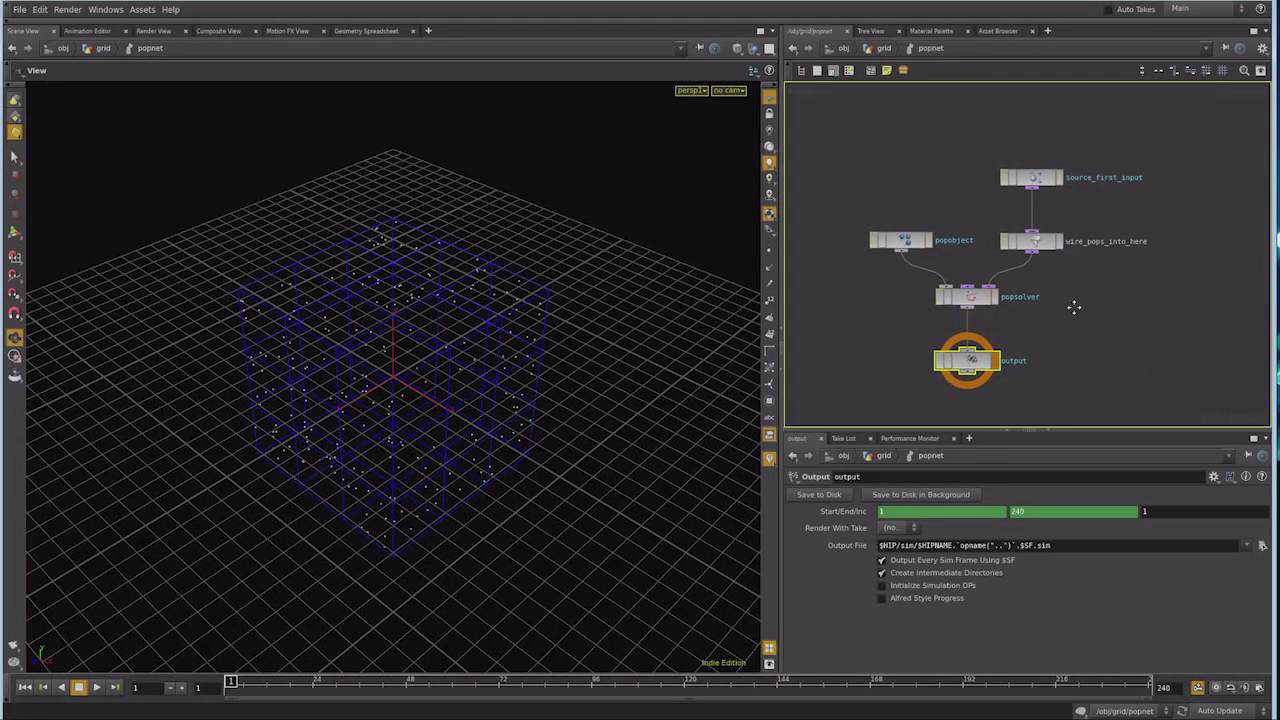
click(974, 193)
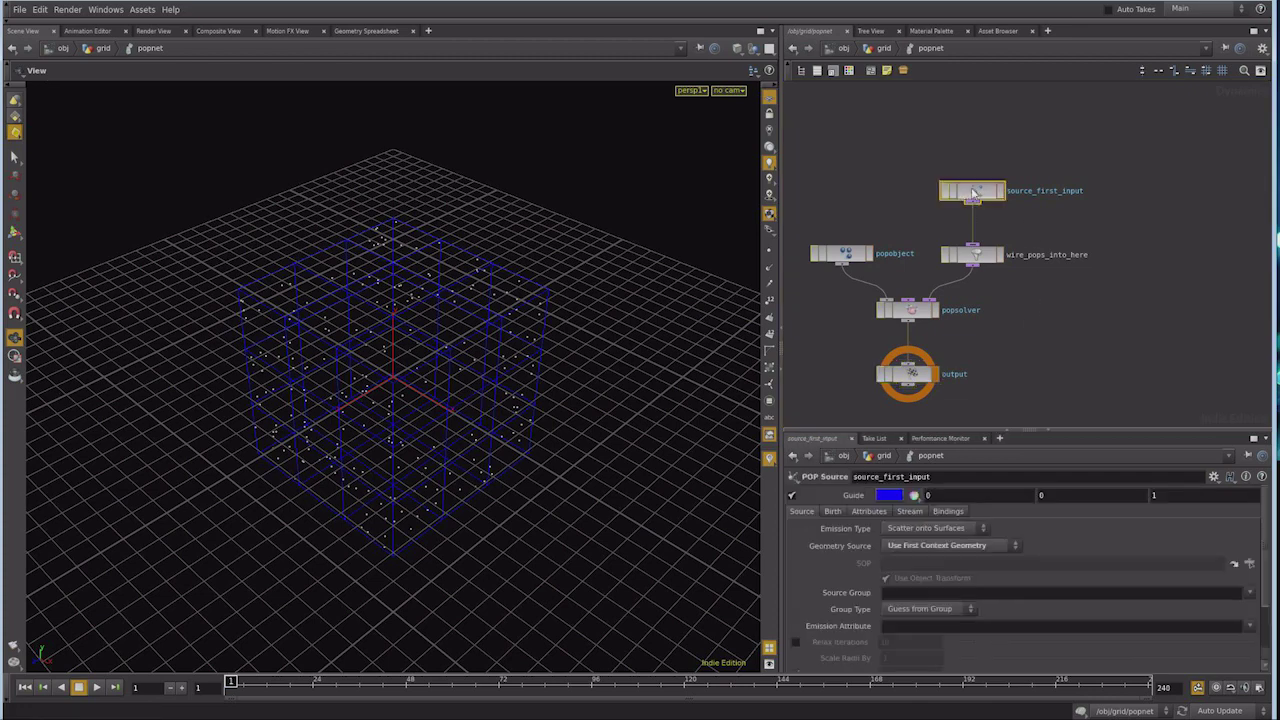
Move source_first_input up, enlarge the parameter area and reframe the POP network
drag(972, 193, 972, 168)
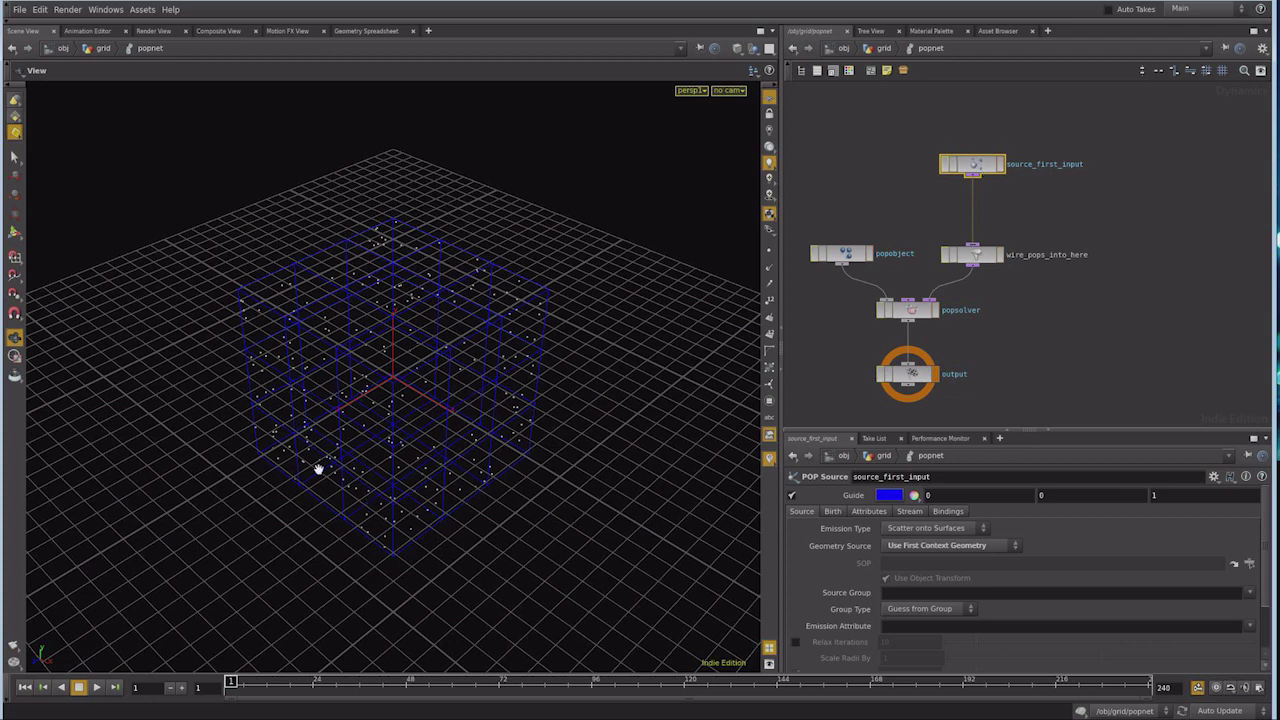
drag(1078, 430, 1083, 325)
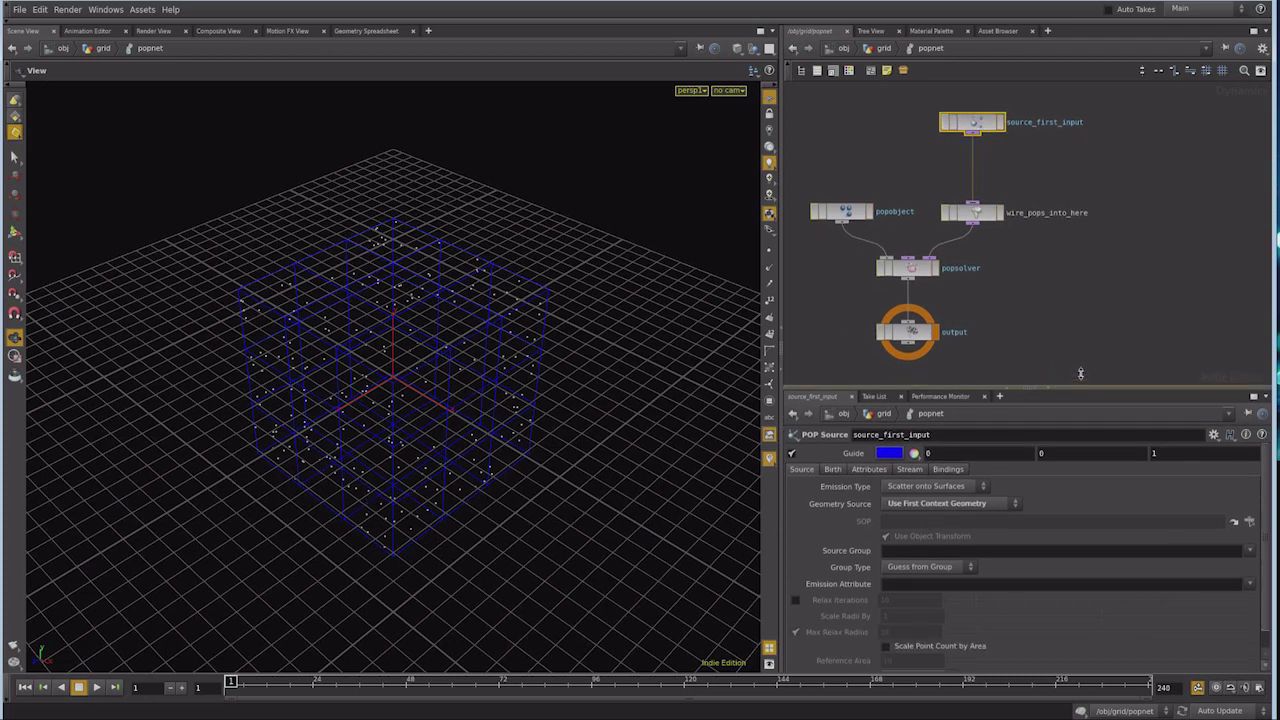
key(h)
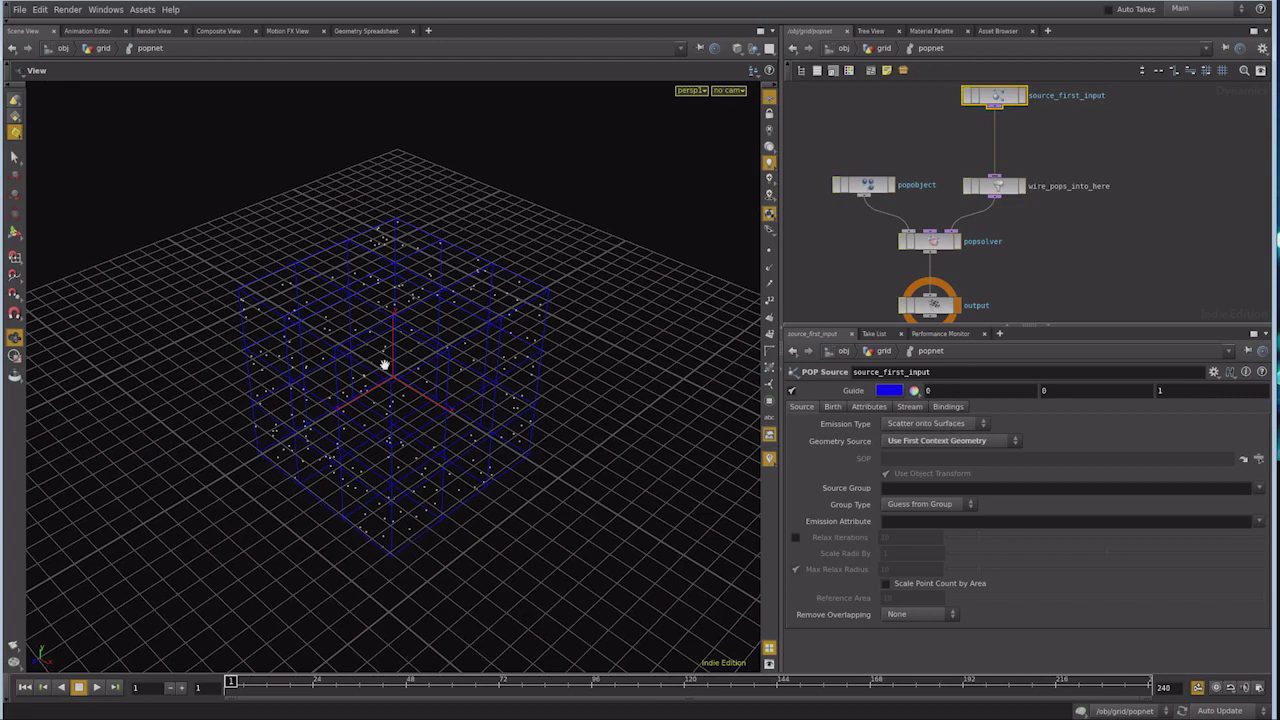
drag(374, 489, 443, 486)
drag(326, 354, 510, 352)
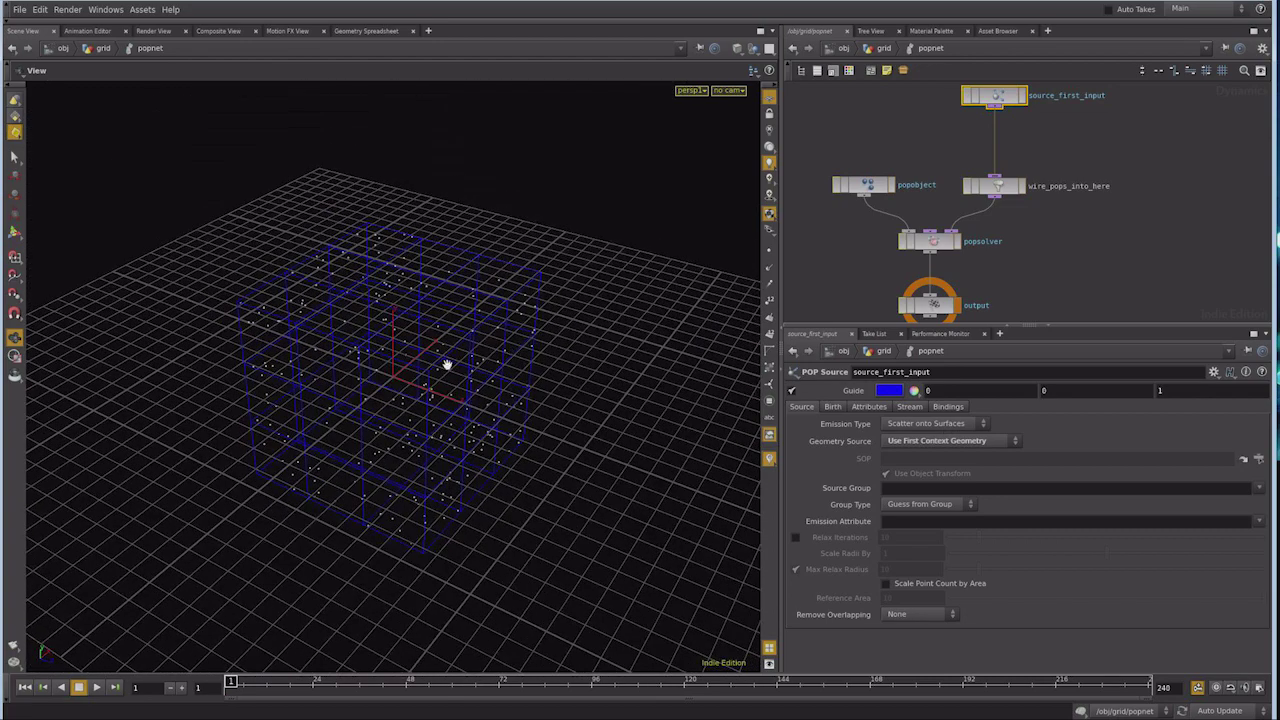
mouse_move(389, 491)
mouse_down()
mouse_move(434, 374)
mouse_move(340, 437)
mouse_up()
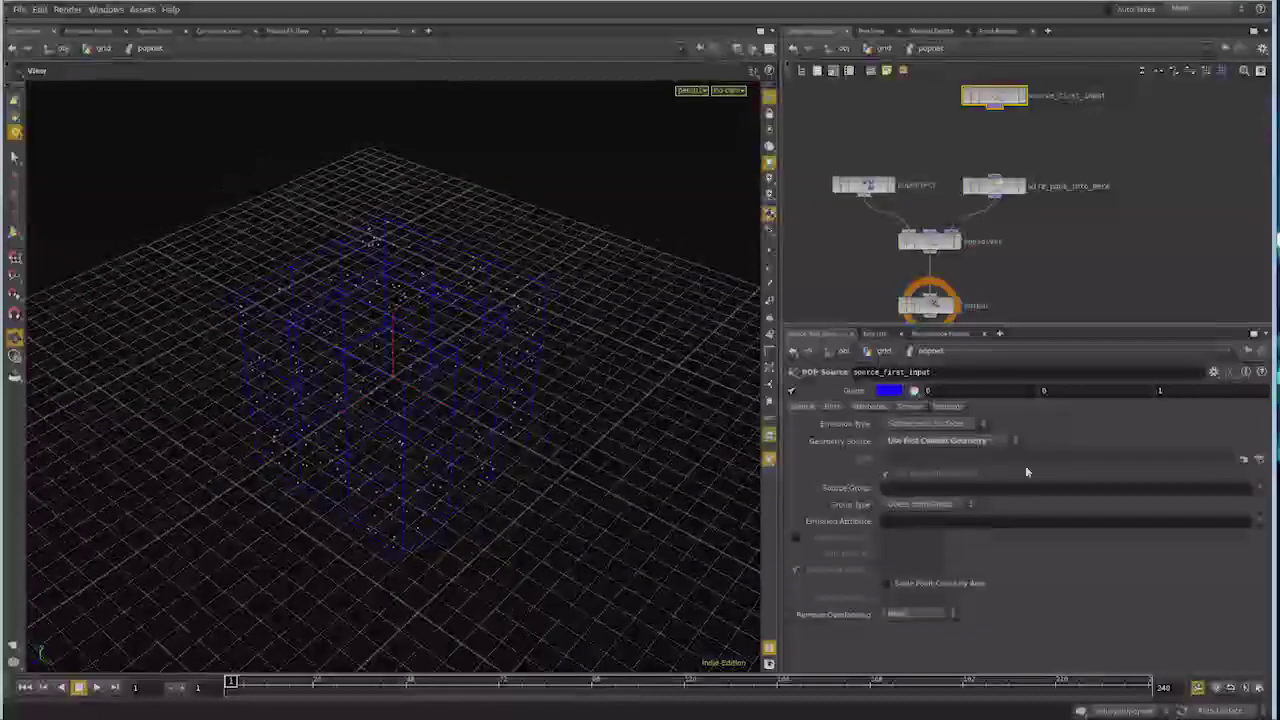
Try Emission Type All Points with points shown, then settle on All Geometry
click(925, 424)
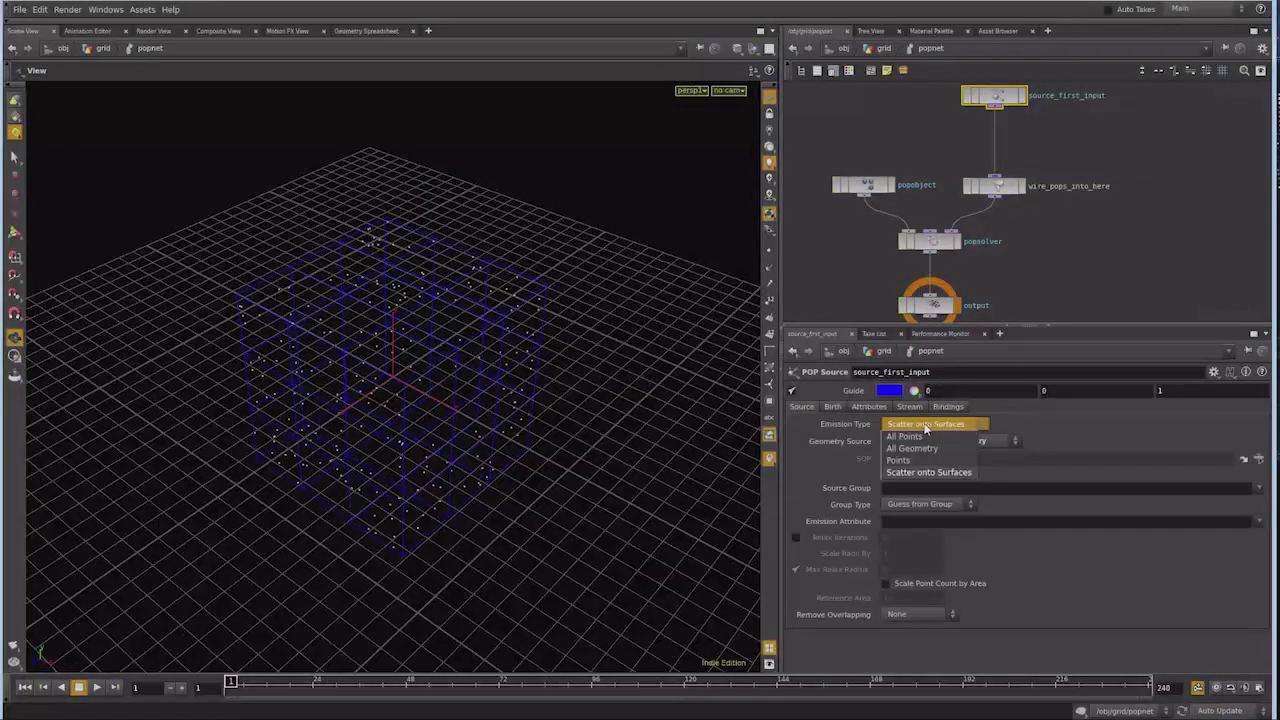
click(917, 440)
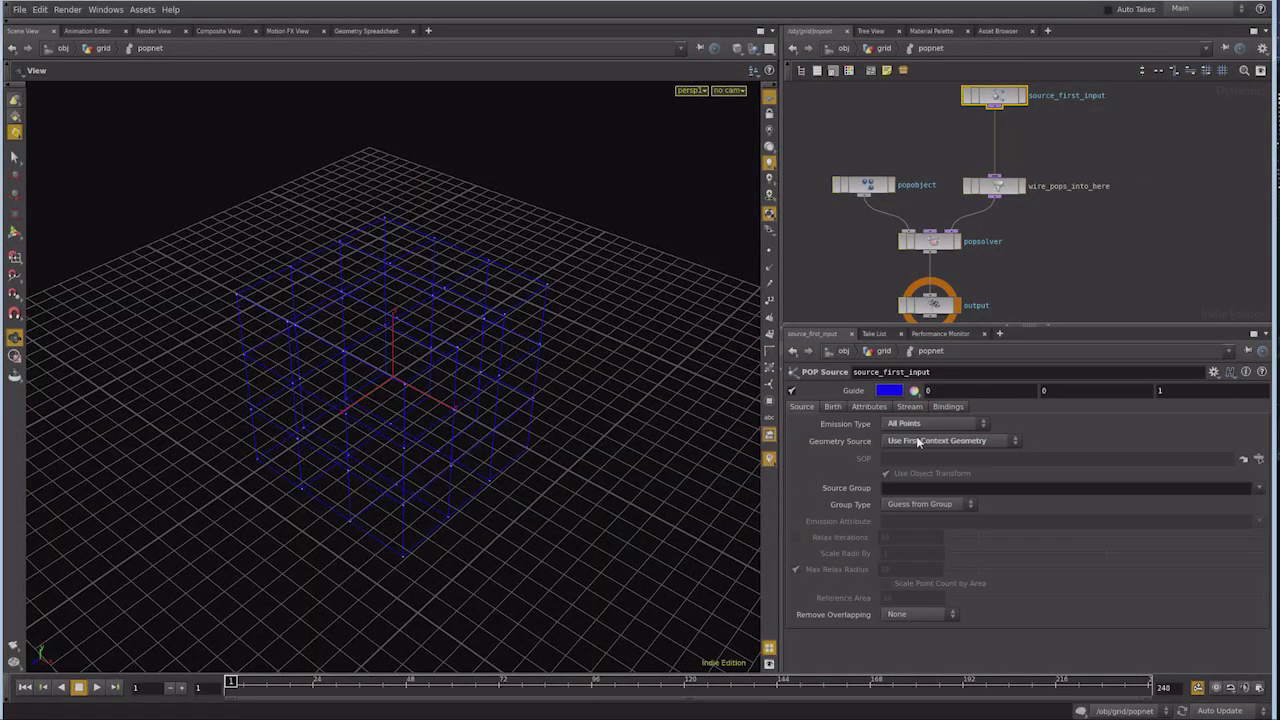
mouse_move(434, 350)
mouse_down()
mouse_move(451, 383)
mouse_move(457, 368)
mouse_move(443, 380)
mouse_up()
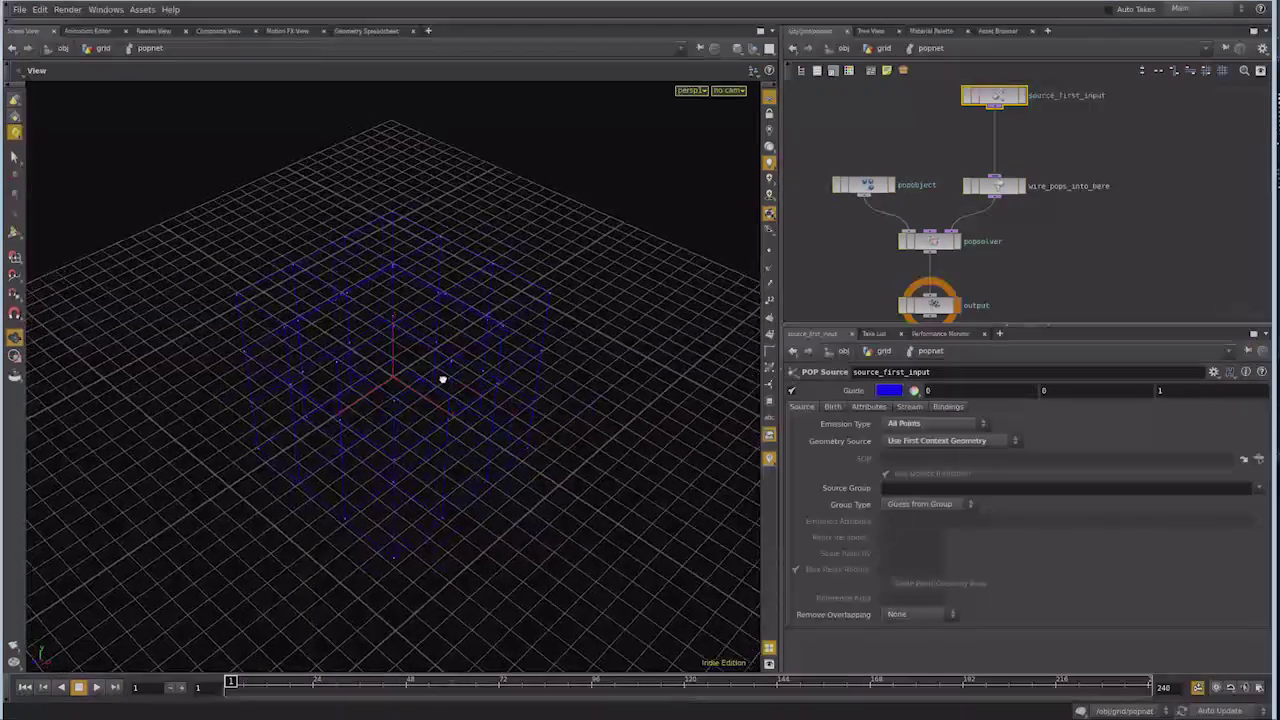
click(768, 253)
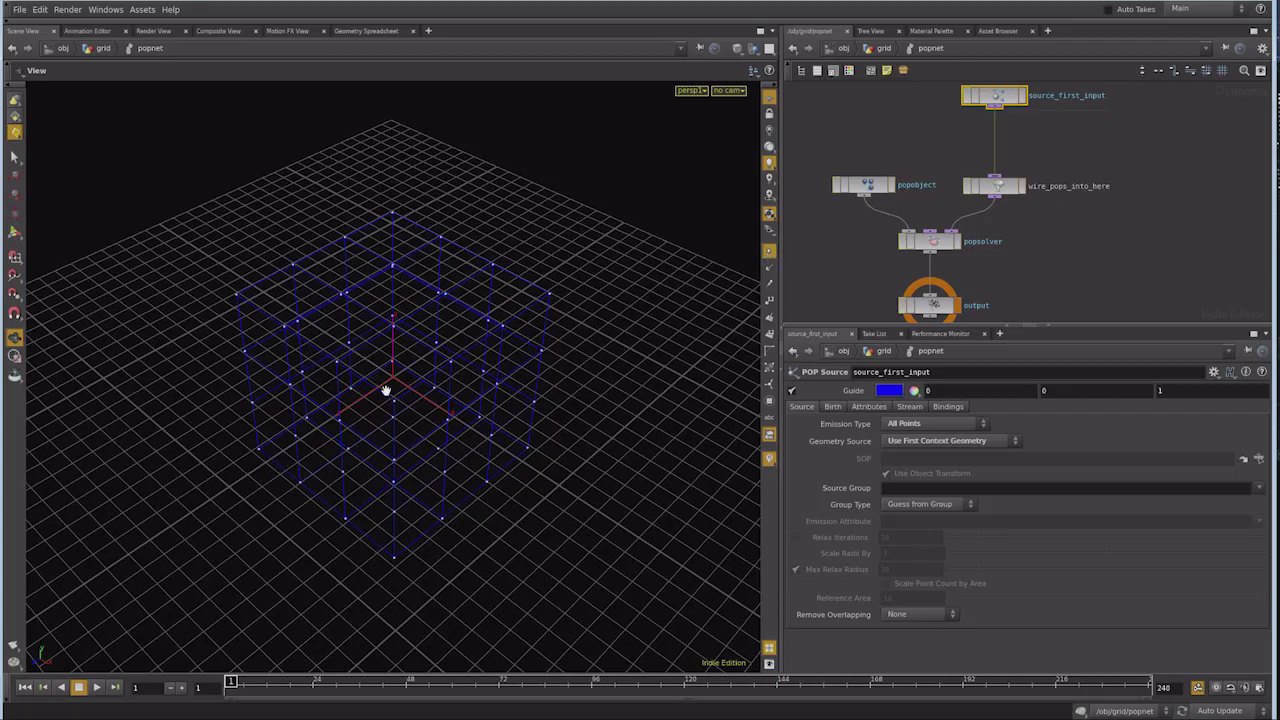
mouse_move(376, 412)
mouse_down()
mouse_move(446, 462)
mouse_move(366, 466)
mouse_move(386, 437)
mouse_up()
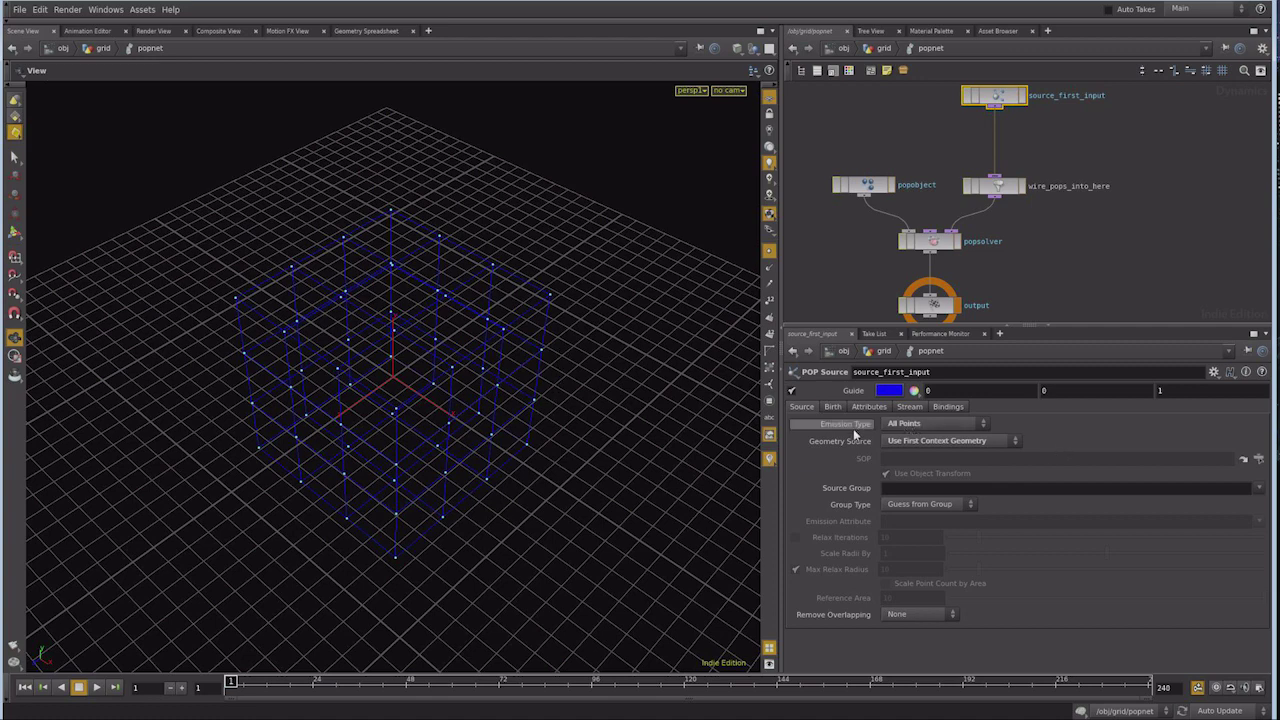
click(900, 425)
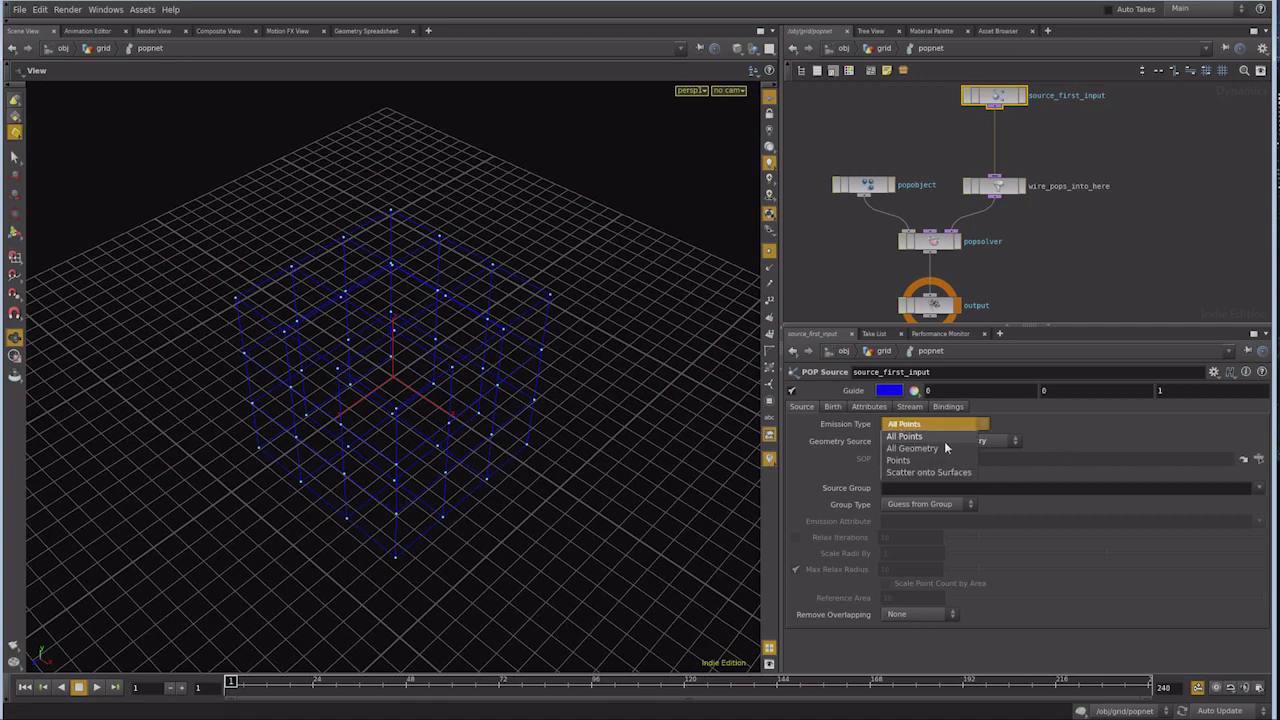
click(939, 448)
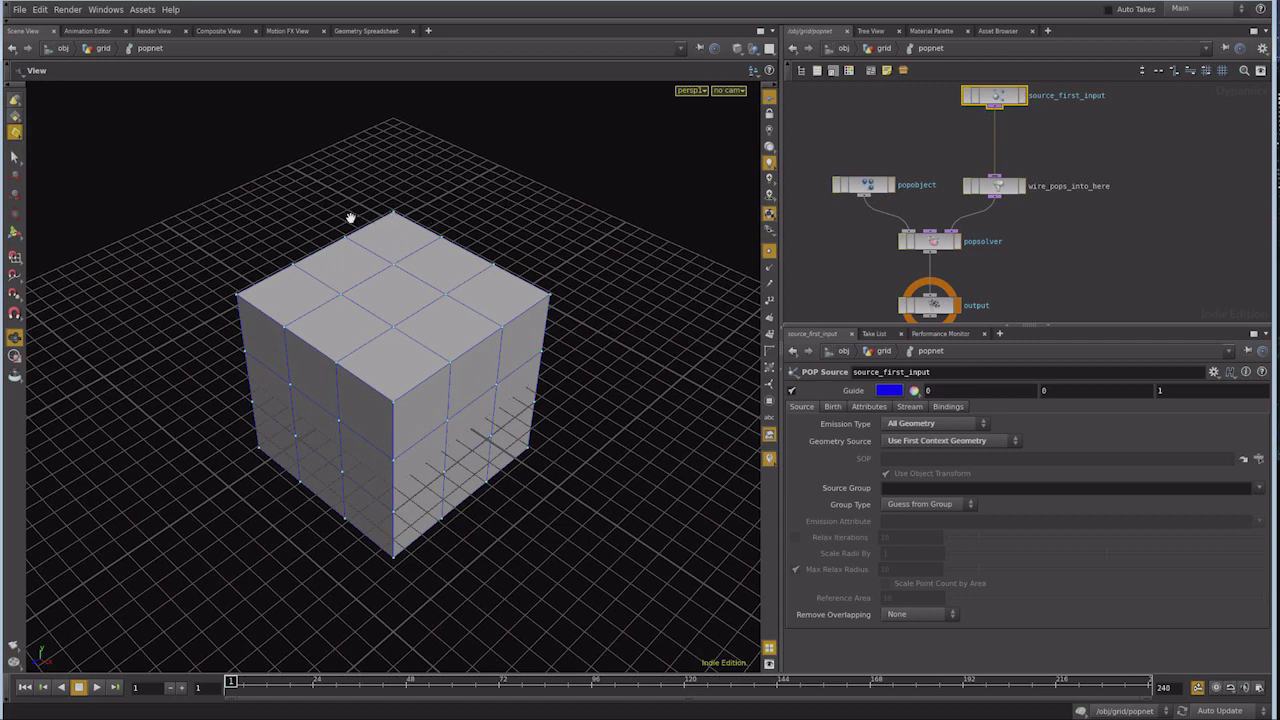
Set the source's Emission Type to Points and view its Birth settings
click(916, 424)
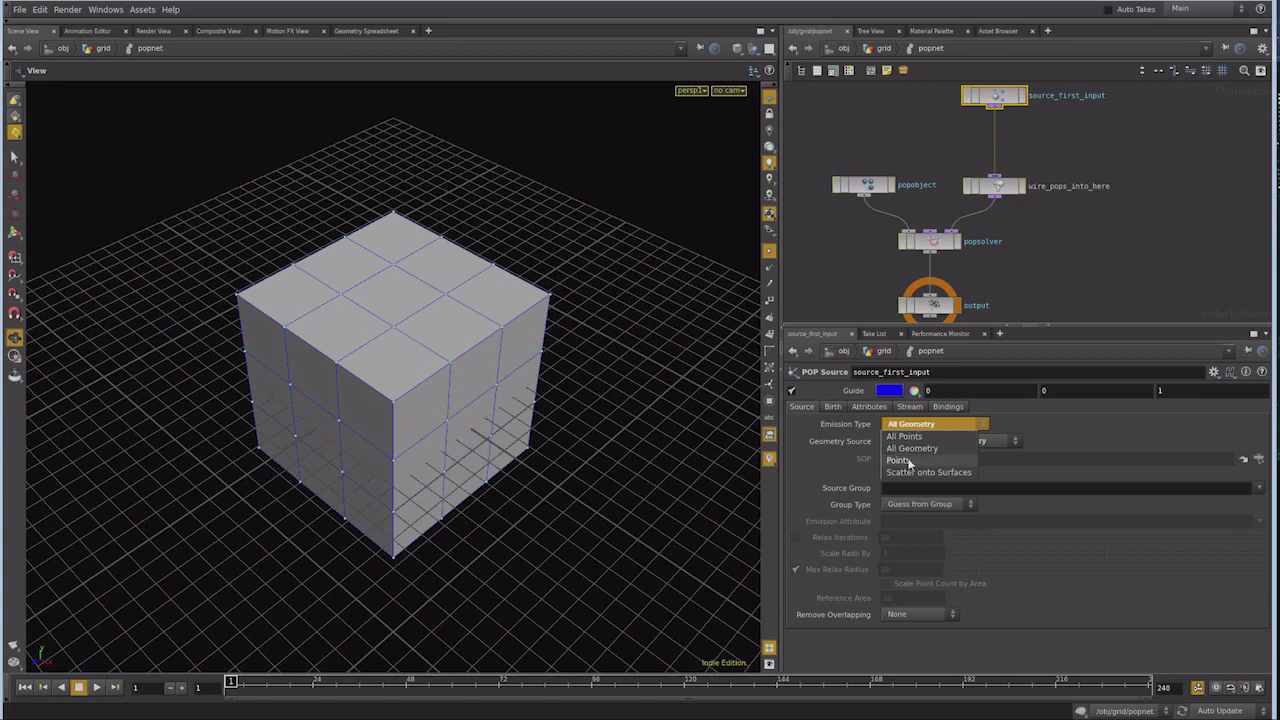
click(899, 460)
mouse_move(460, 390)
mouse_down()
mouse_move(477, 403)
mouse_move(456, 421)
mouse_up()
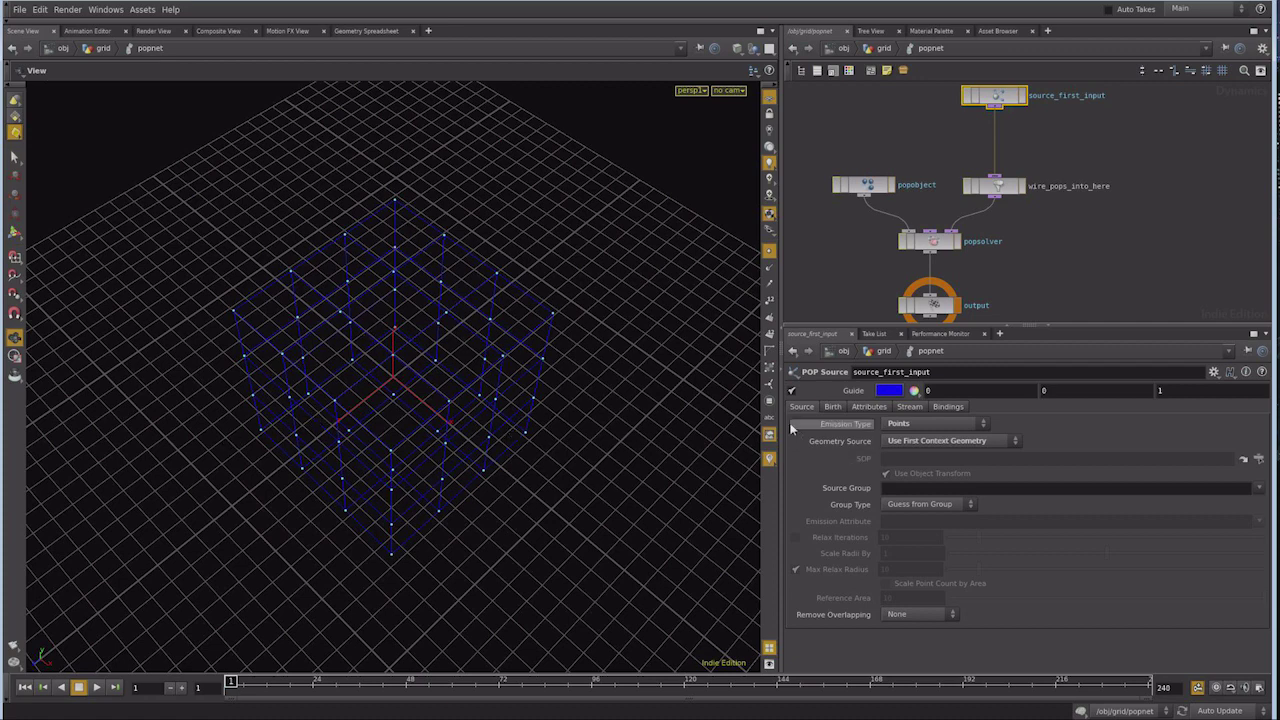
mouse_move(450, 442)
mouse_down()
mouse_move(413, 411)
mouse_move(434, 423)
mouse_move(683, 429)
mouse_up()
click(832, 407)
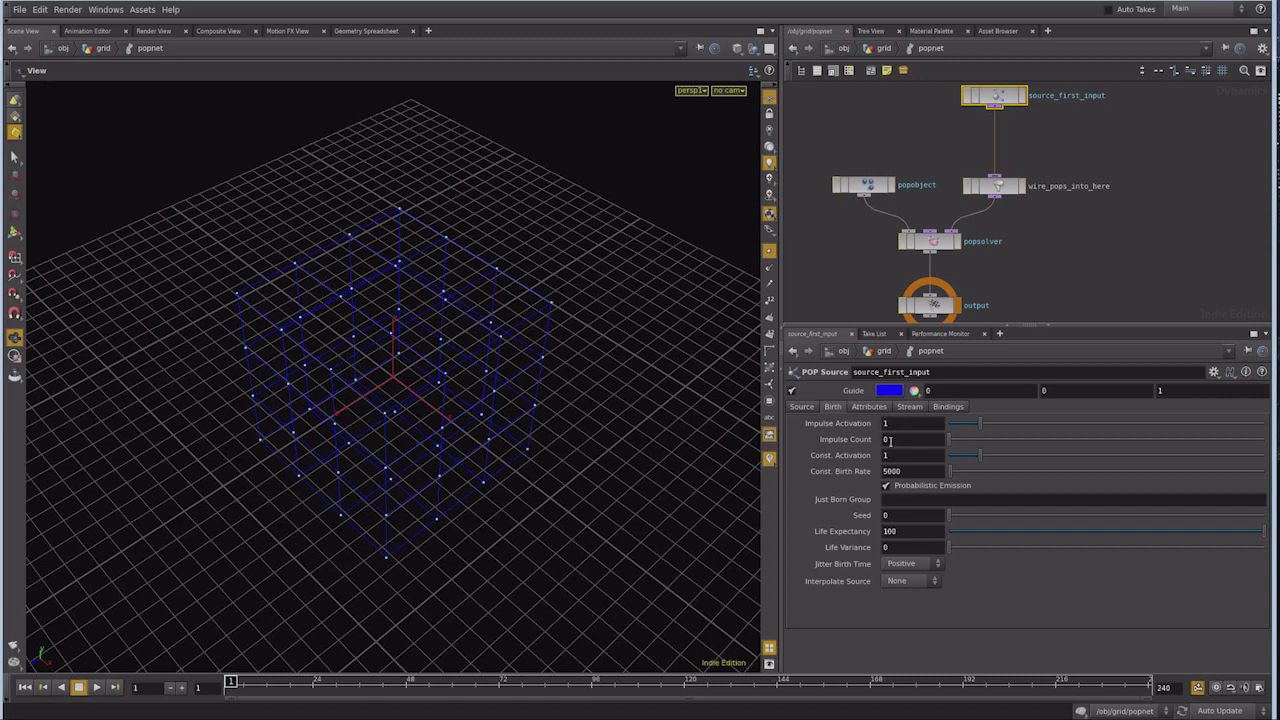
Zero the constant birth rate, set Impulse Count to 5, replay, and display point numbers
click(915, 472)
text(0)
text(5)
click(93, 687)
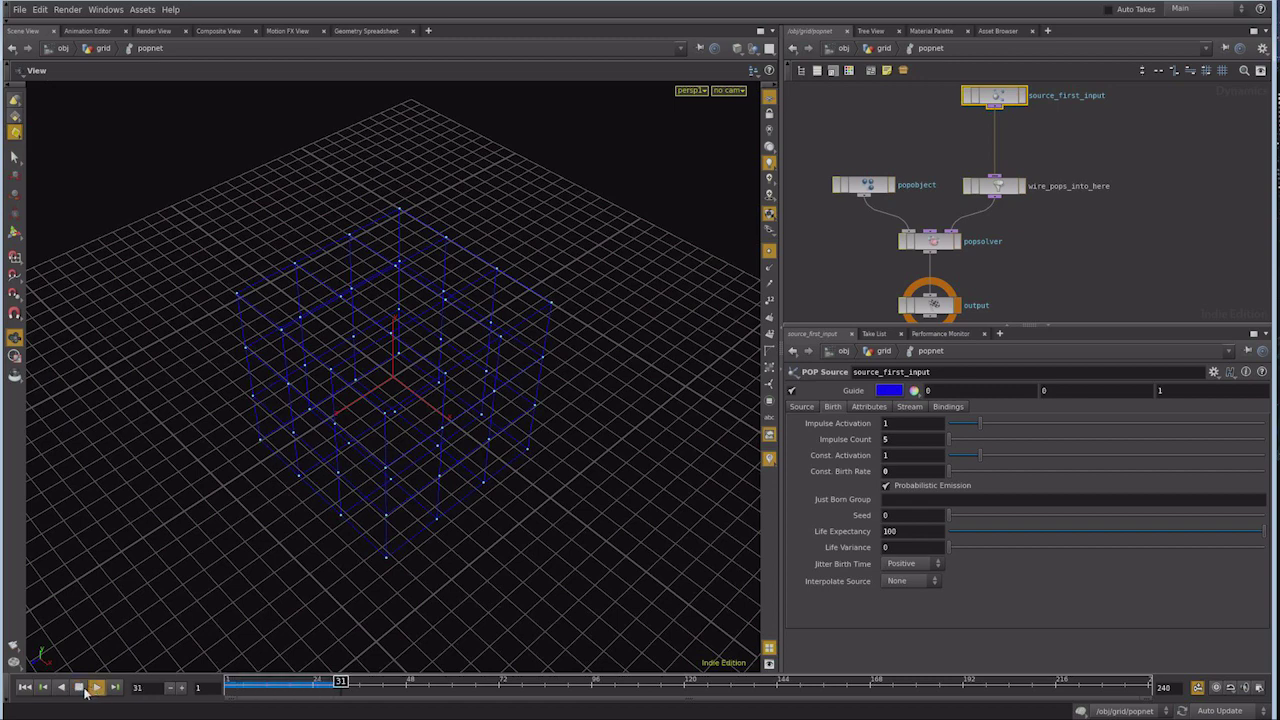
click(24, 687)
click(92, 688)
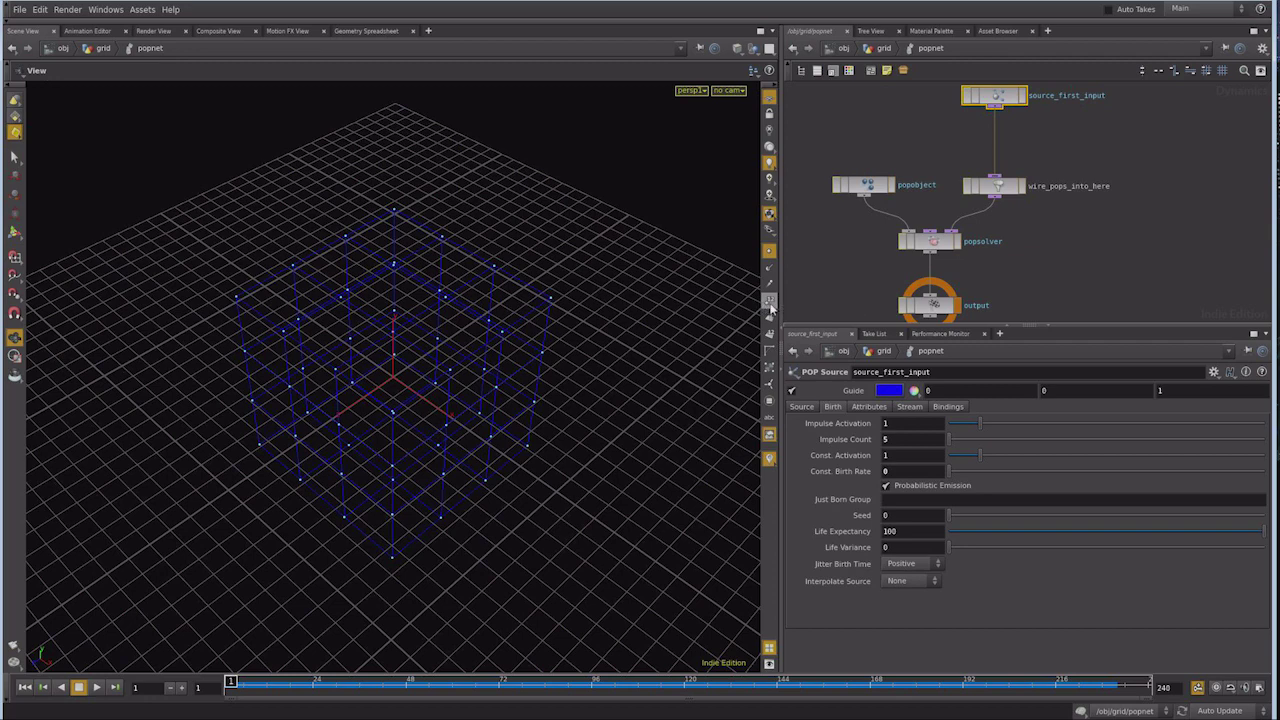
click(768, 302)
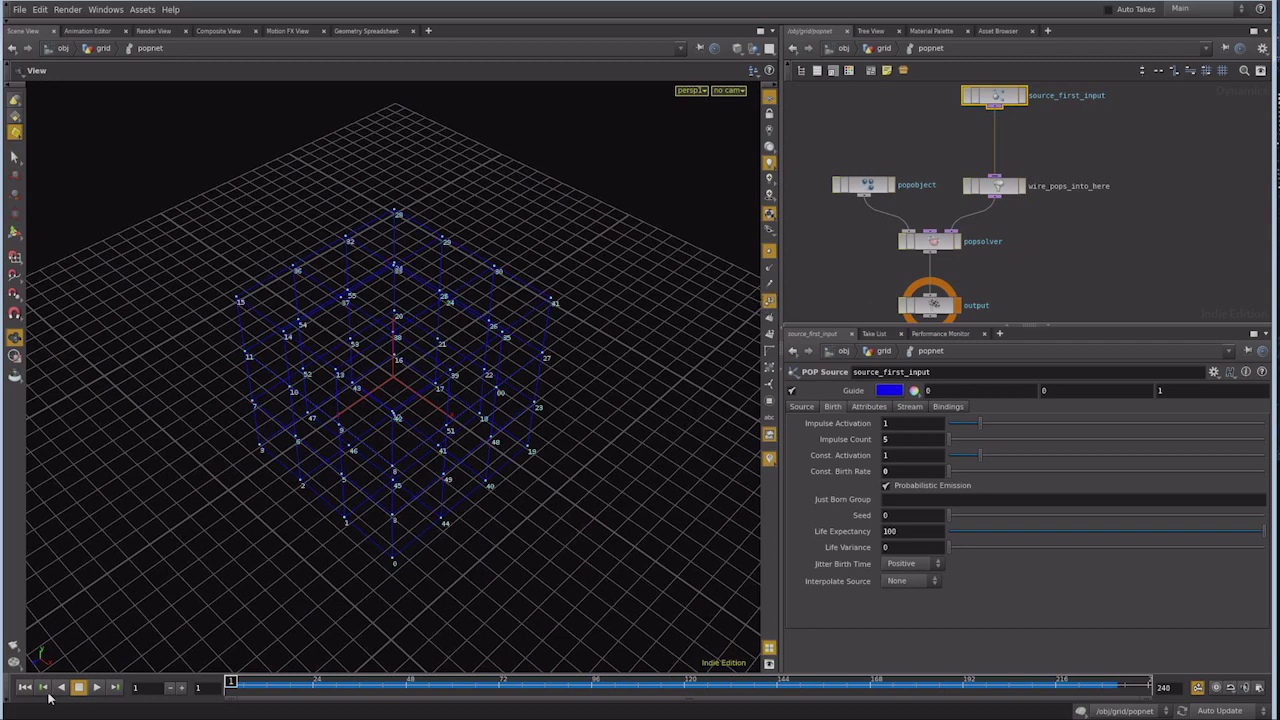
mouse_move(418, 458)
alt+mouse_down()
mouse_move(434, 470)
mouse_move(434, 446)
mouse_move(440, 466)
alt+mouse_up()
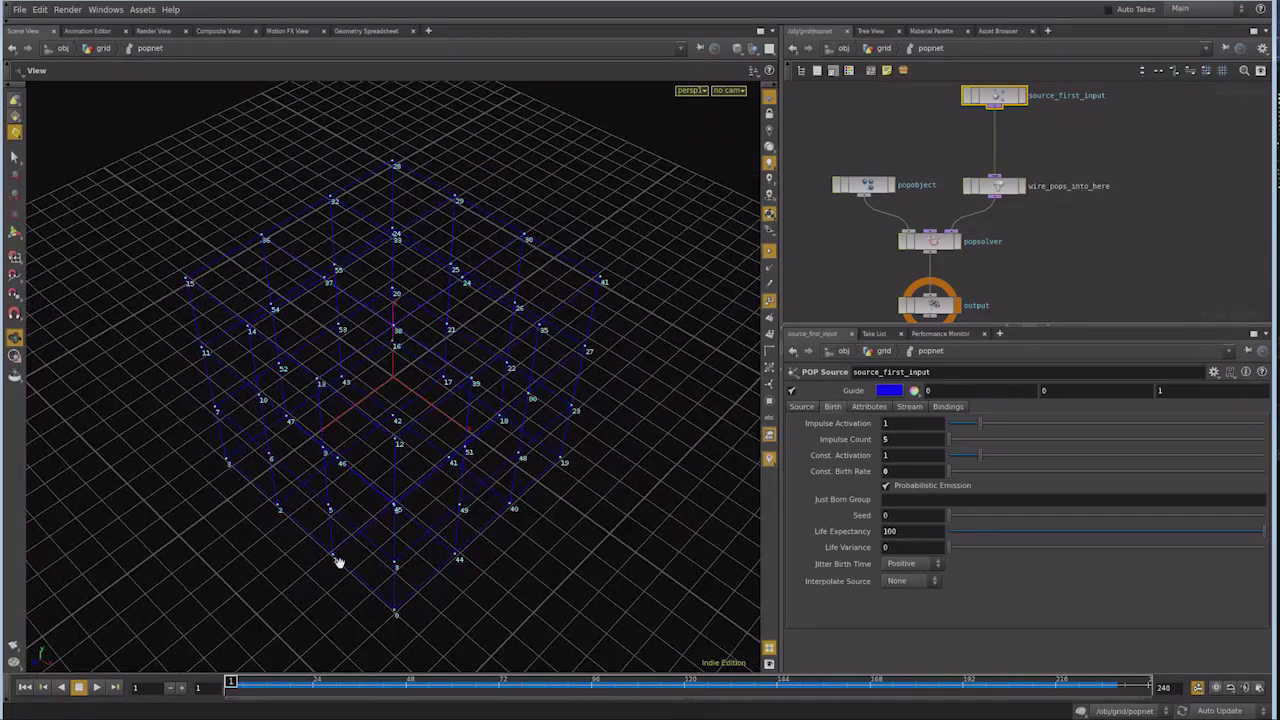
Play the simulation and frame the numbered point cube in the viewport
click(96, 688)
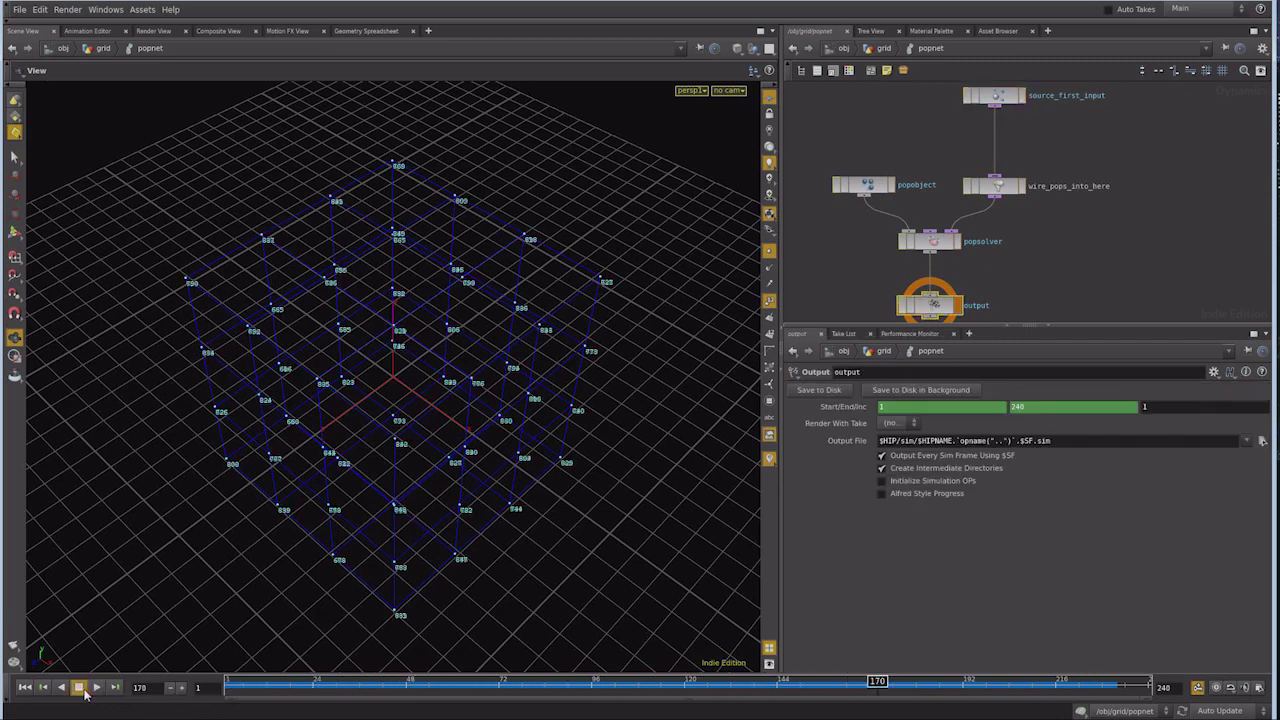
drag(343, 287, 363, 294)
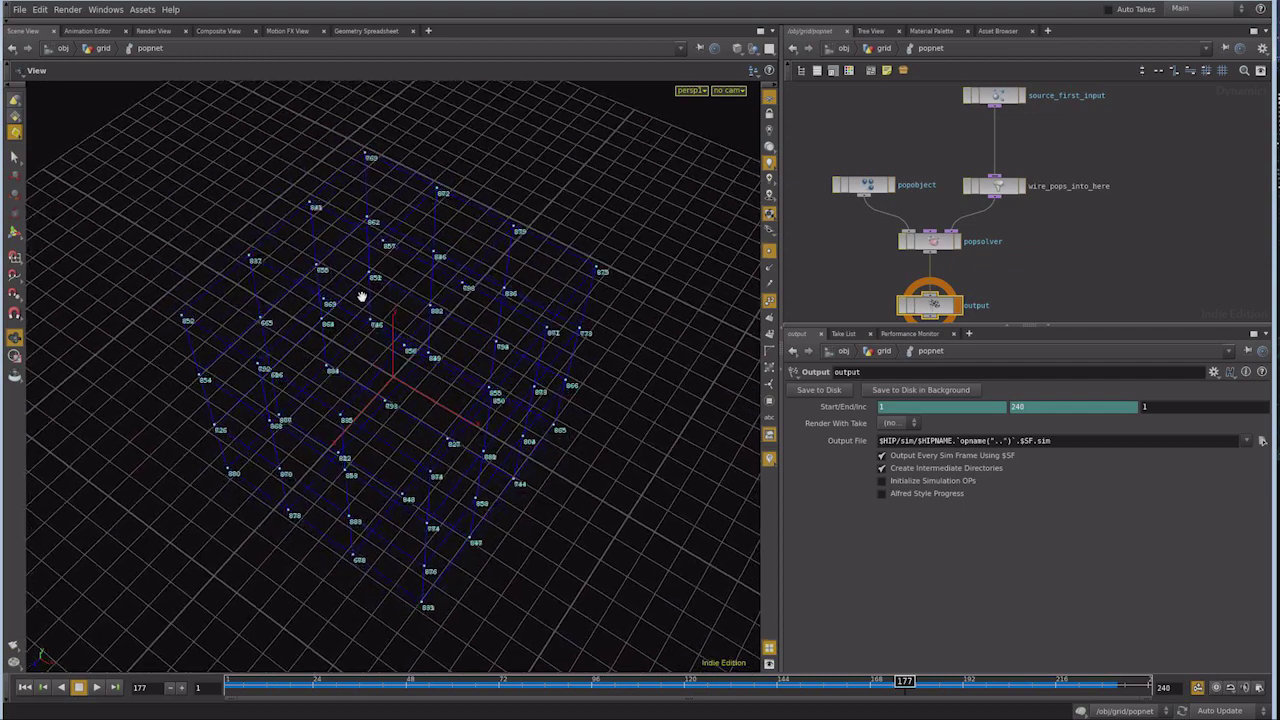
mouse_move(258, 271)
mouse_down()
mouse_move(334, 314)
mouse_move(377, 403)
mouse_up()
scroll(334, 314, up, 3)
scroll(334, 314, up, 3)
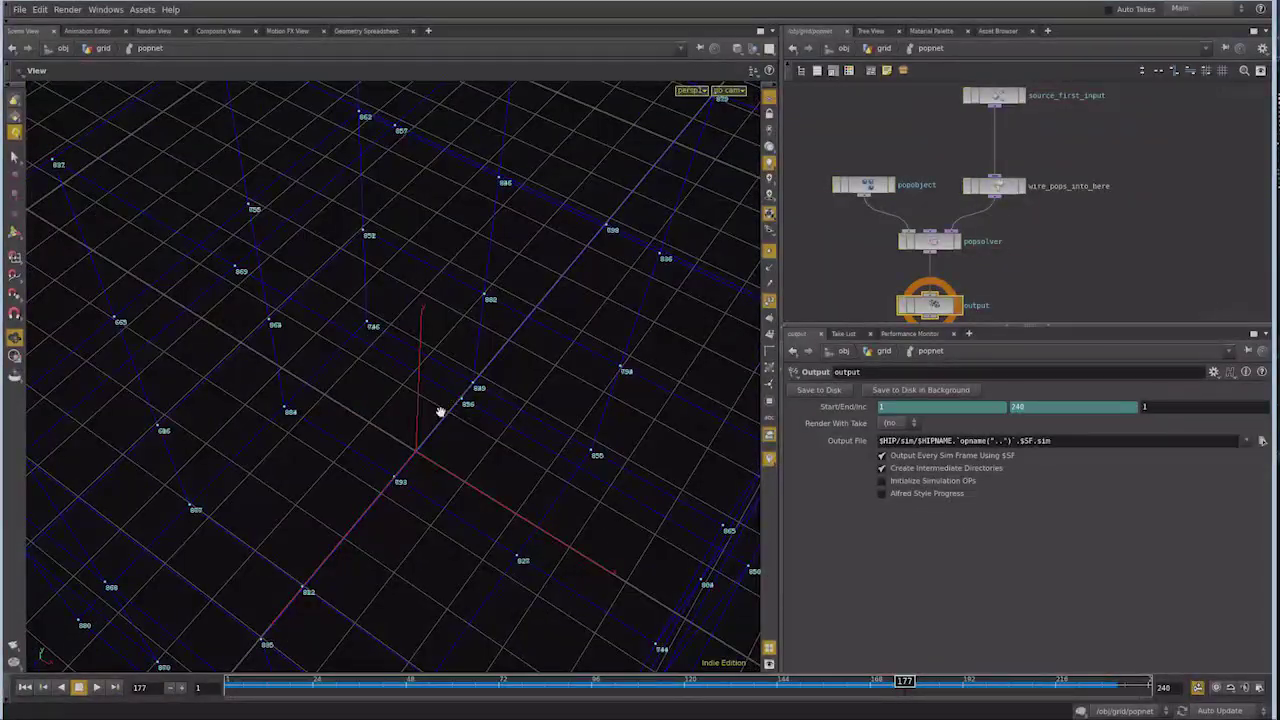
key(h)
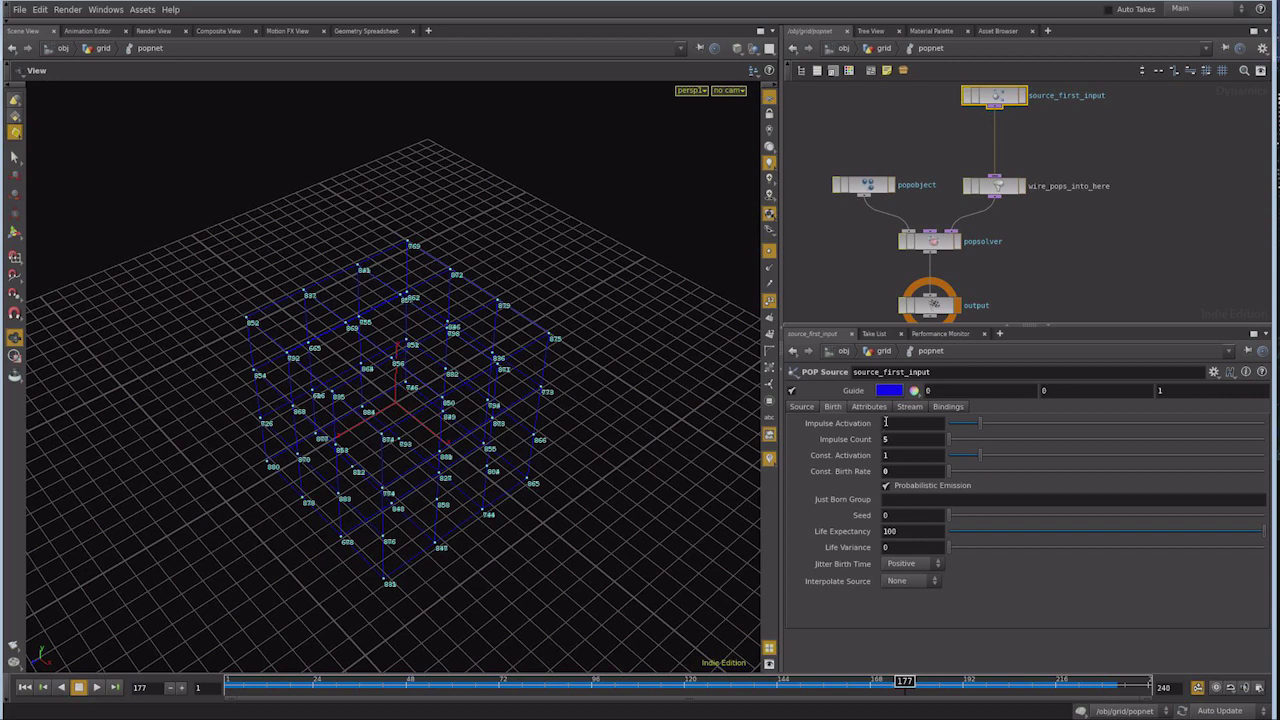
Set Impulse Activation to 0 and replay the simulation from frame 1
double_click(893, 423)
text(0)
key(Return)
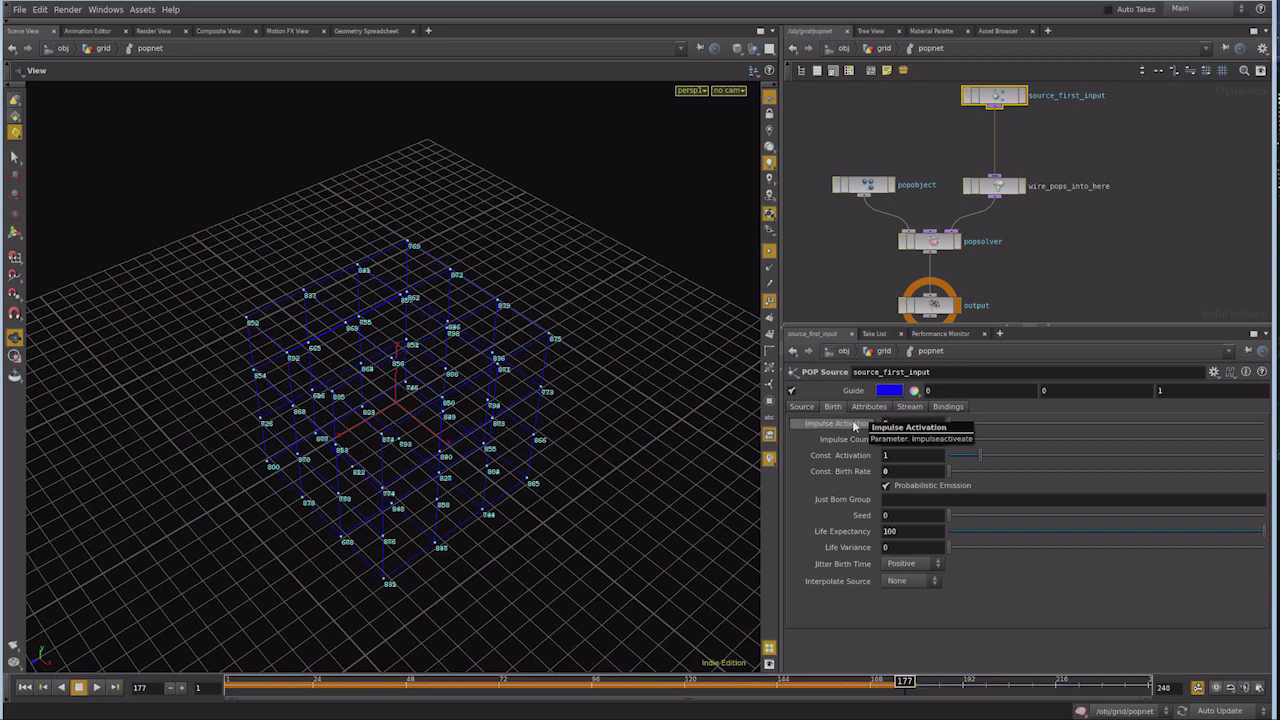
click(25, 687)
click(96, 687)
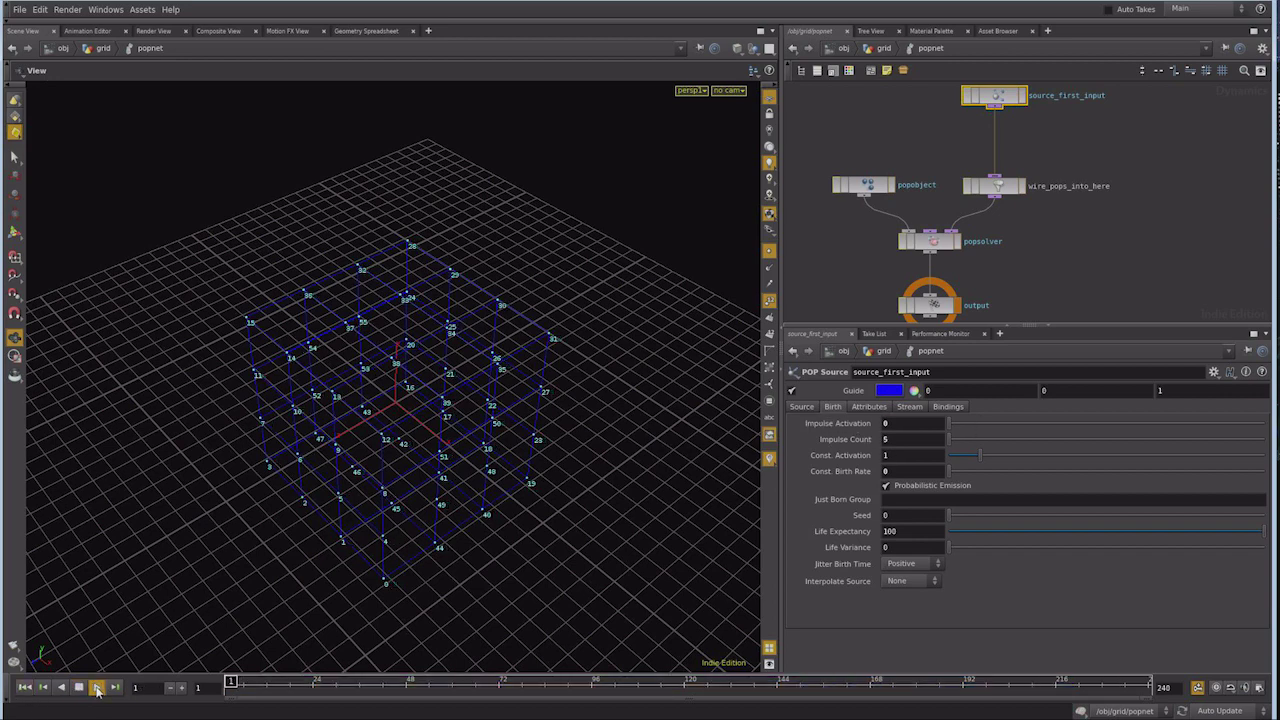
click(81, 687)
click(25, 687)
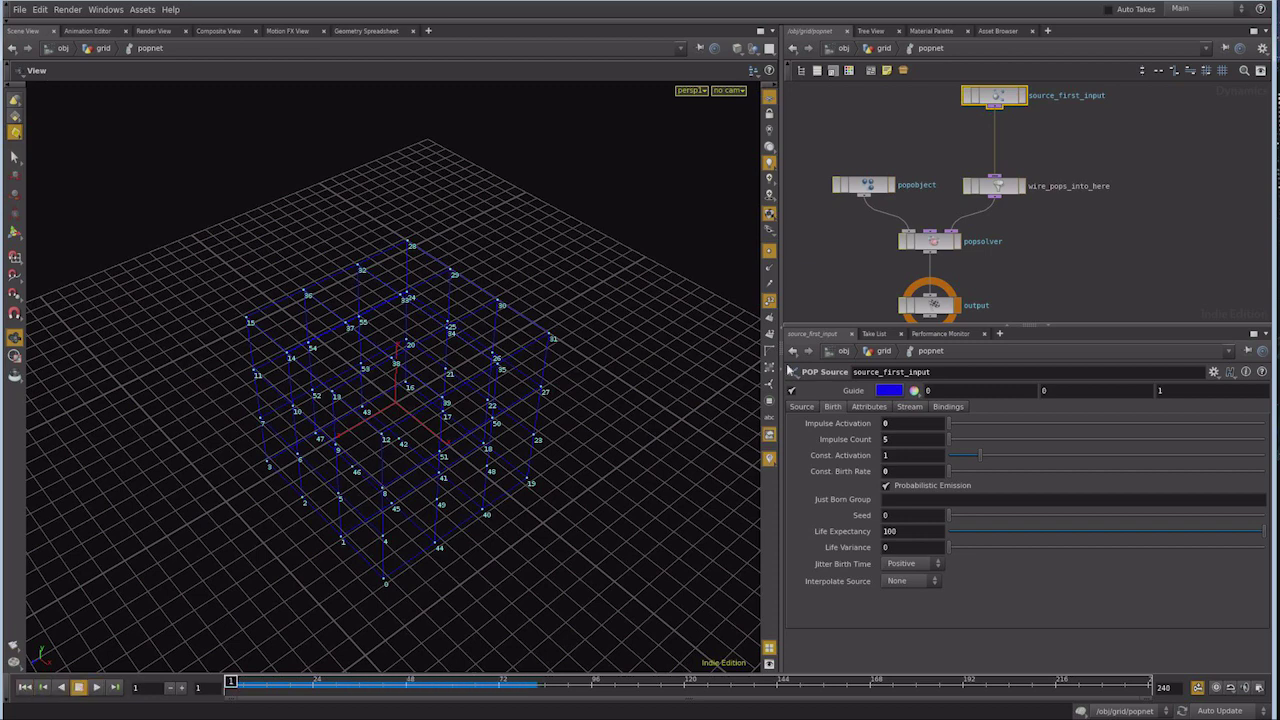
Restore Impulse Activation to 1, replay, then begin entering $F in the field
drag(952, 424, 963, 424)
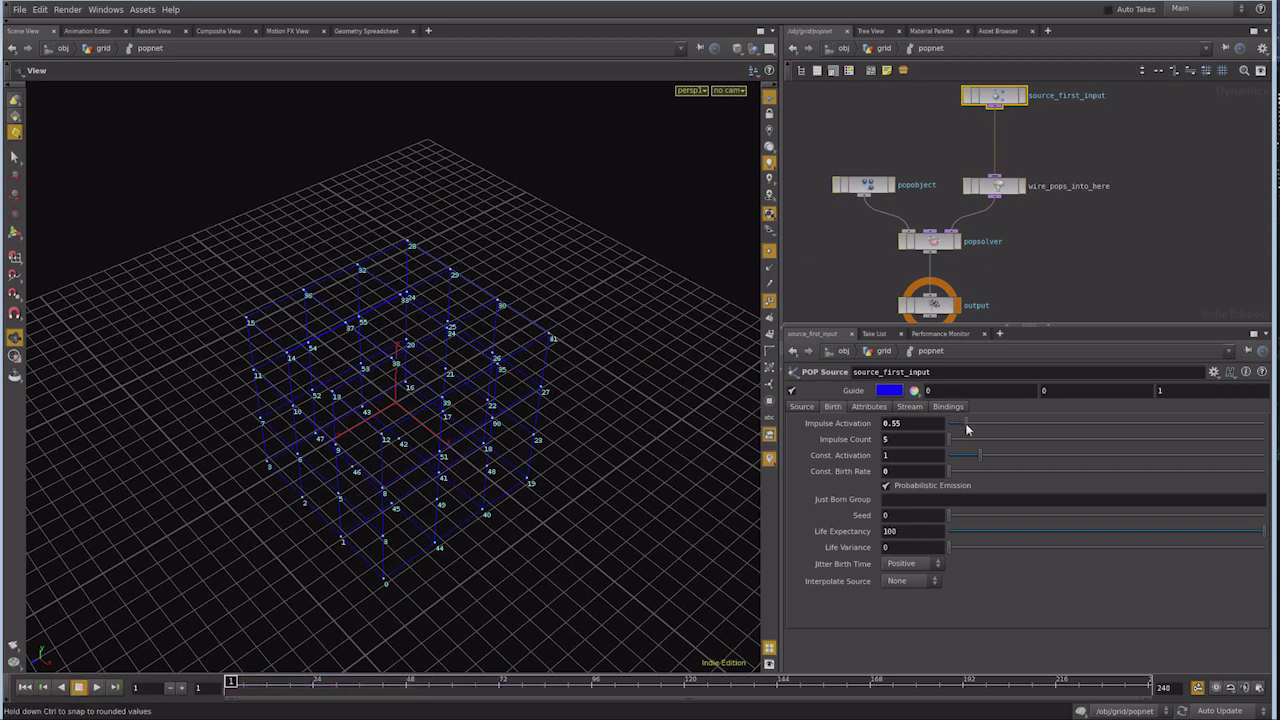
text(1)
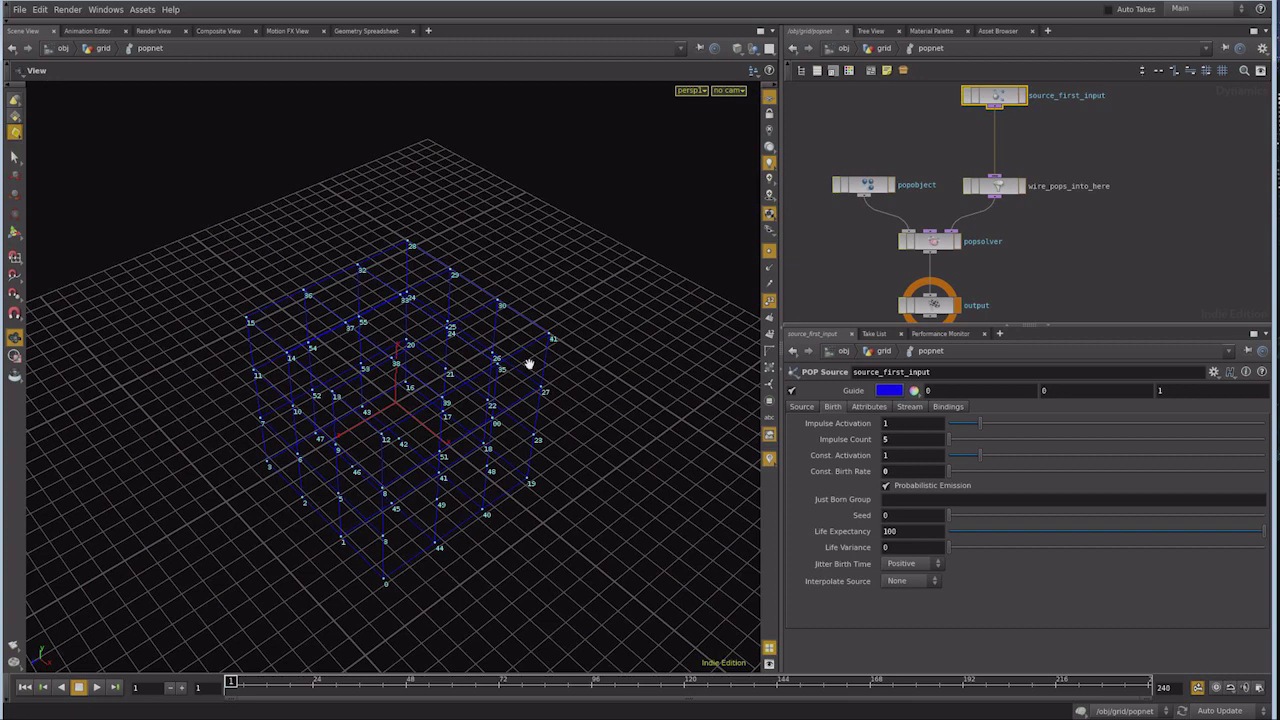
click(96, 688)
click(26, 688)
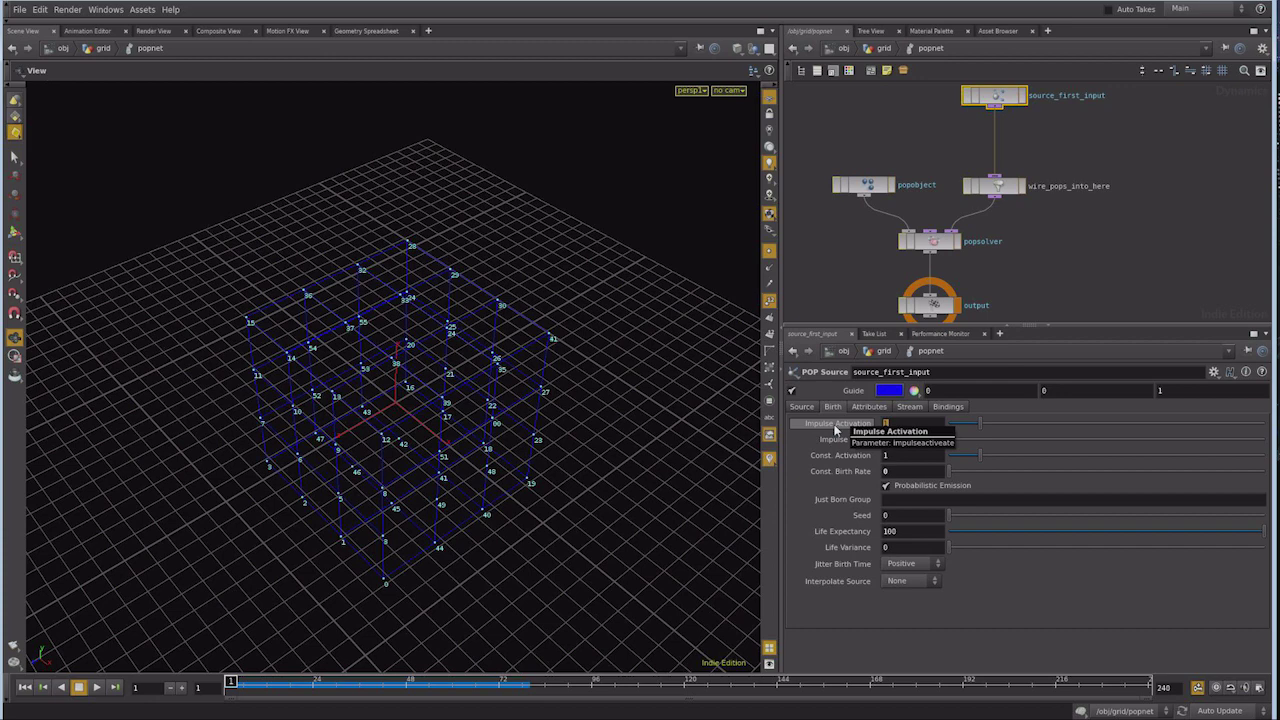
text($F)
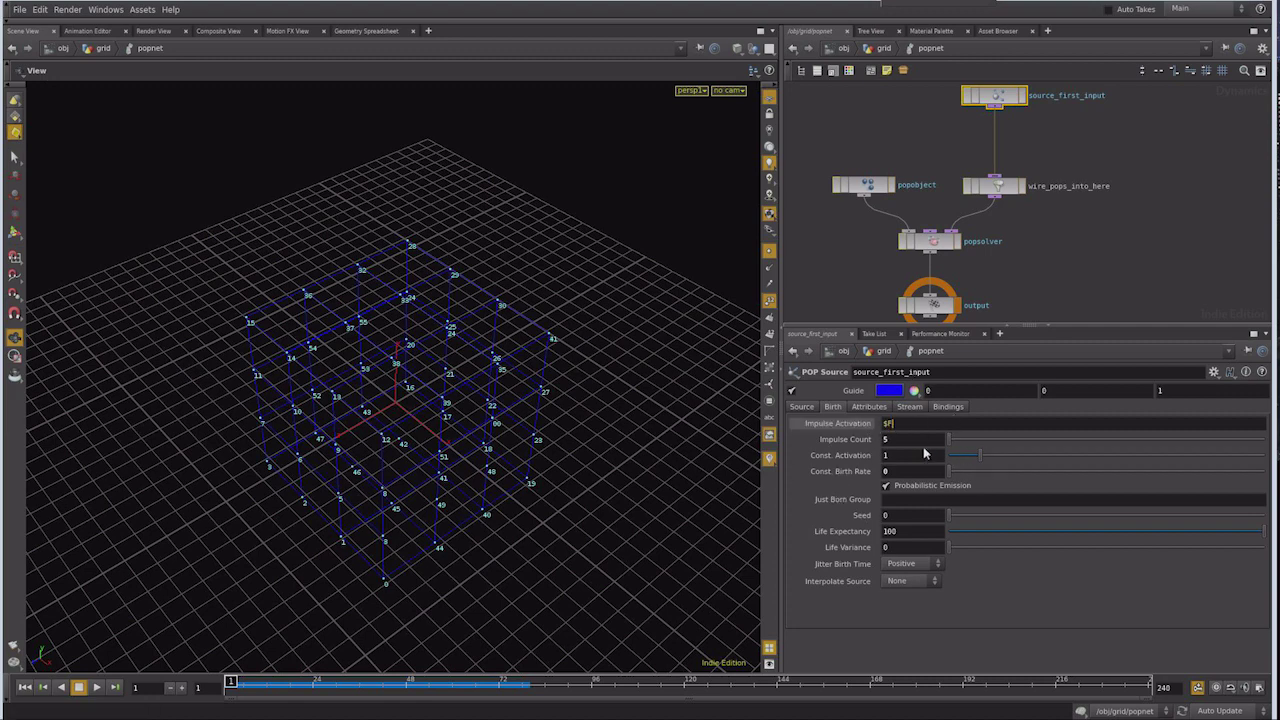
Enter Impulse Activation $F<5 and step frame by frame to watch the early bursts
text(<5)
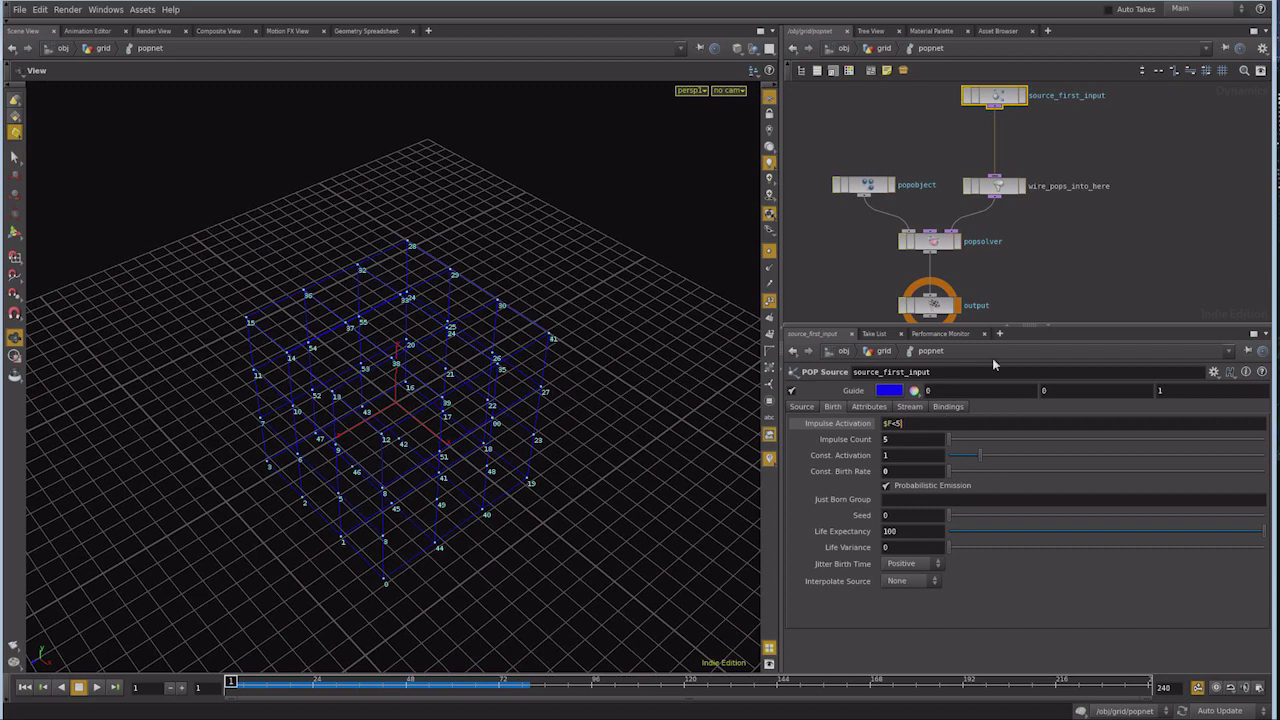
key(Return)
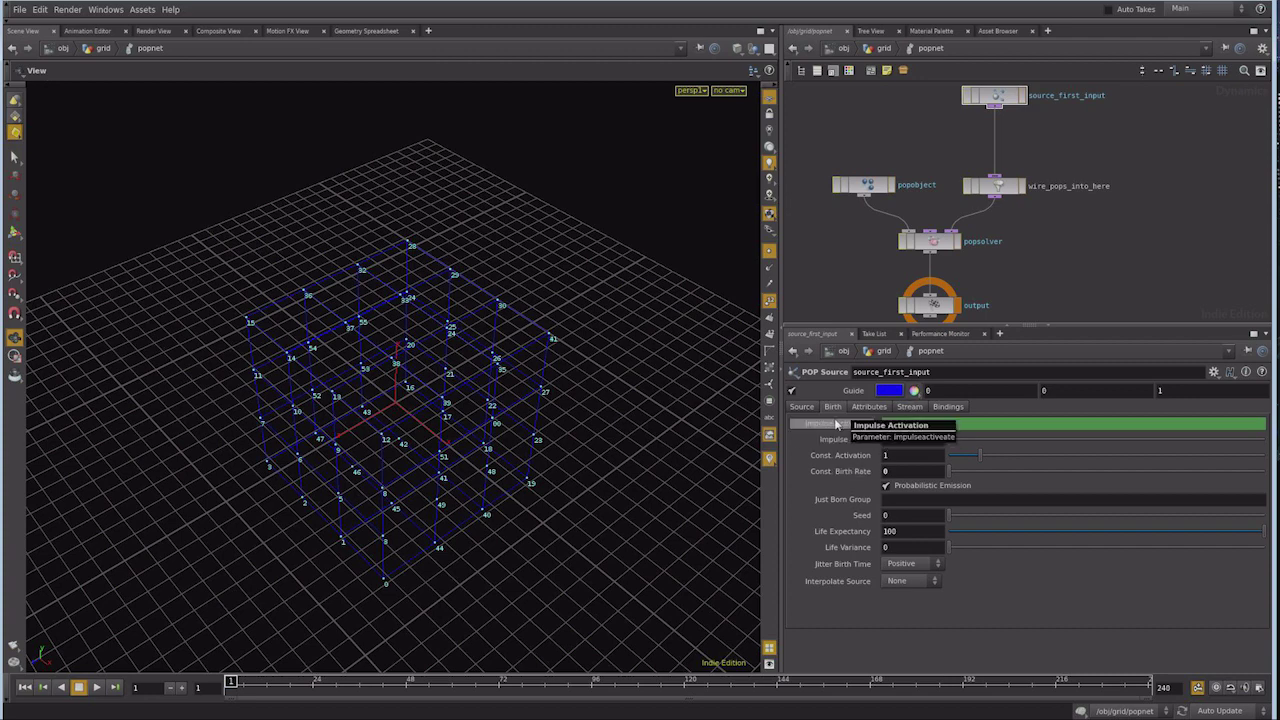
click(183, 688)
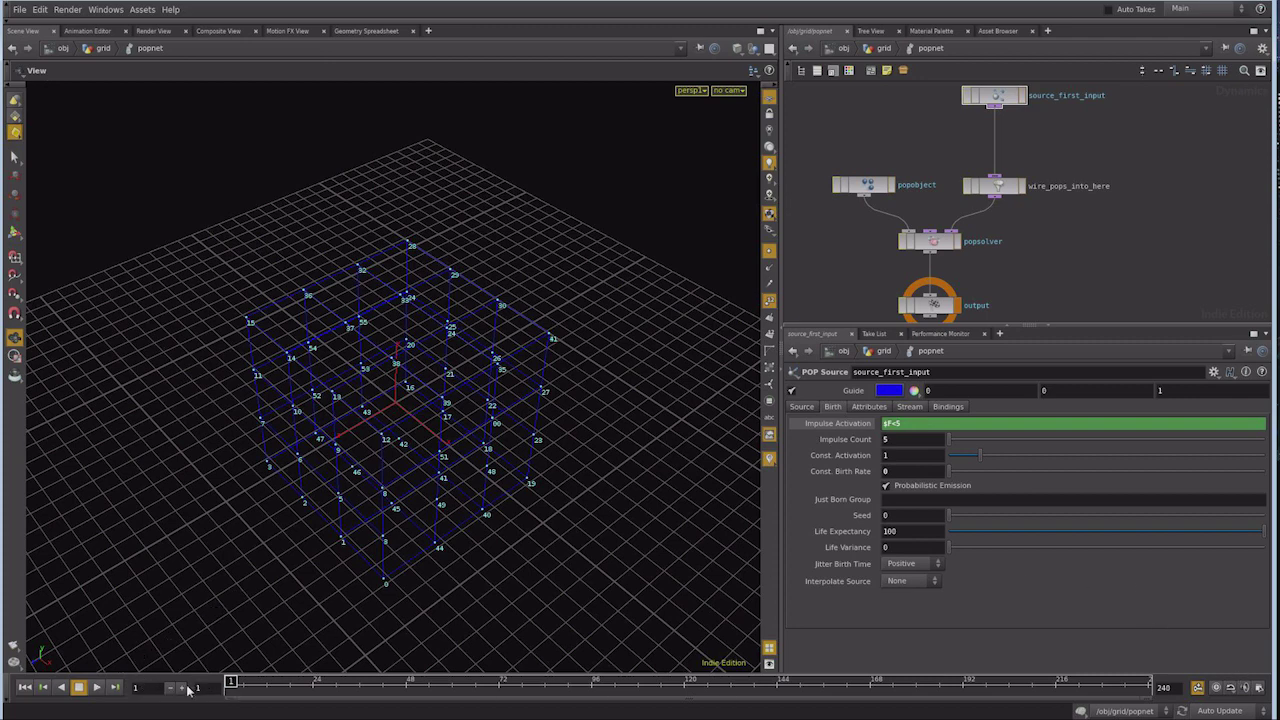
click(184, 690)
click(184, 690)
click(184, 690)
click(184, 690)
click(184, 690)
click(184, 690)
click(184, 690)
click(184, 690)
click(184, 690)
click(184, 690)
click(184, 690)
click(184, 690)
click(184, 690)
click(184, 690)
click(184, 690)
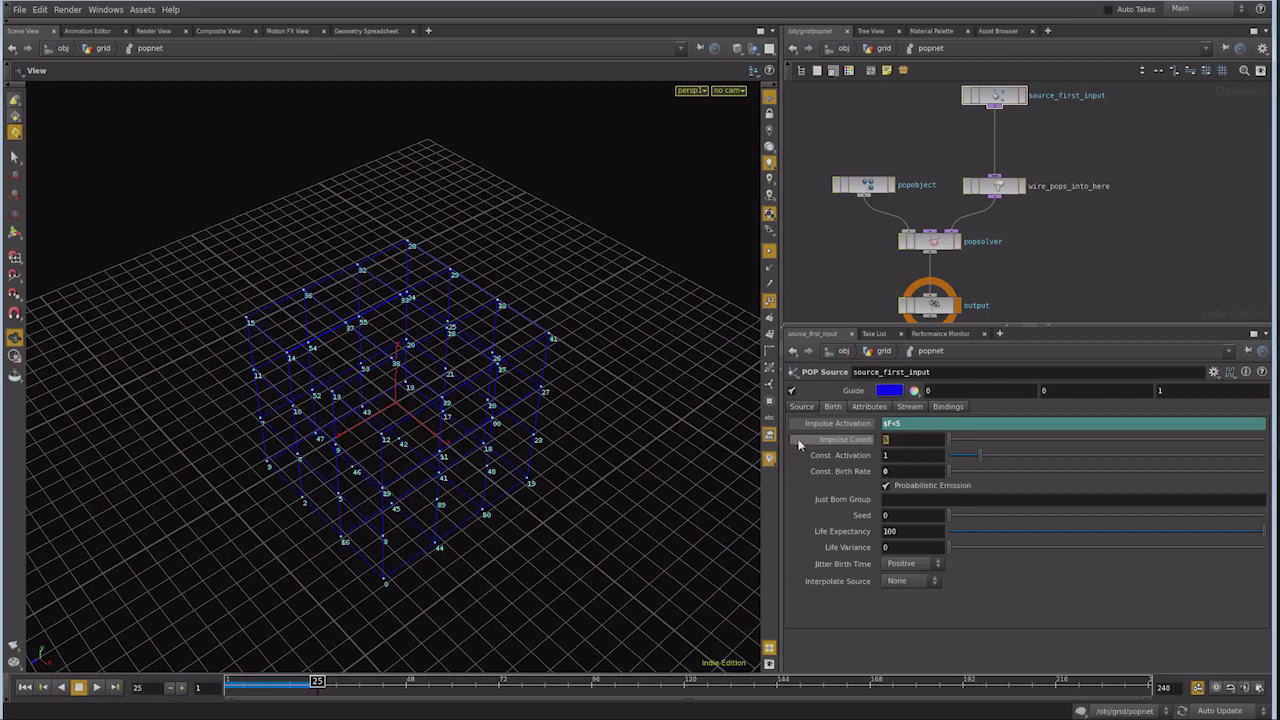
Raise Impulse Count to 50, step through frames, then change activation to $F%20==0 and play
text(0)
key(Return)
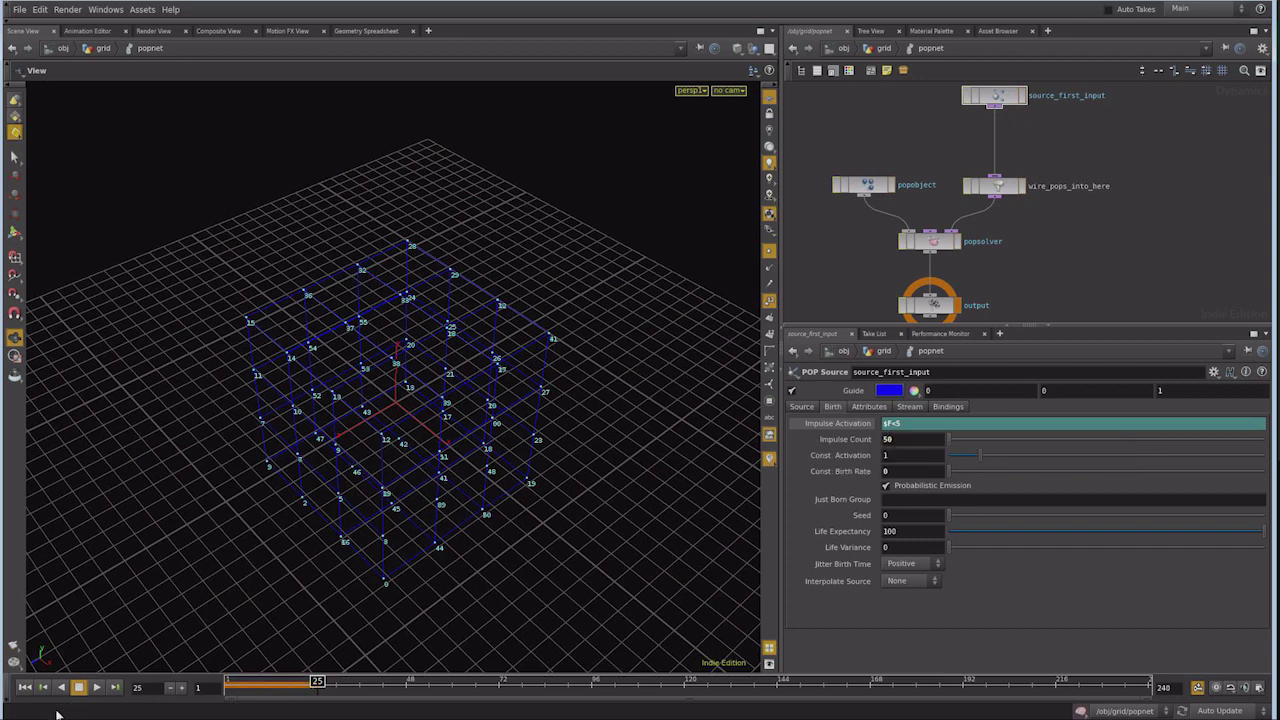
click(25, 687)
click(181, 688)
click(181, 689)
click(181, 689)
click(181, 689)
click(181, 689)
click(181, 689)
click(181, 689)
click(181, 689)
click(181, 689)
click(45, 688)
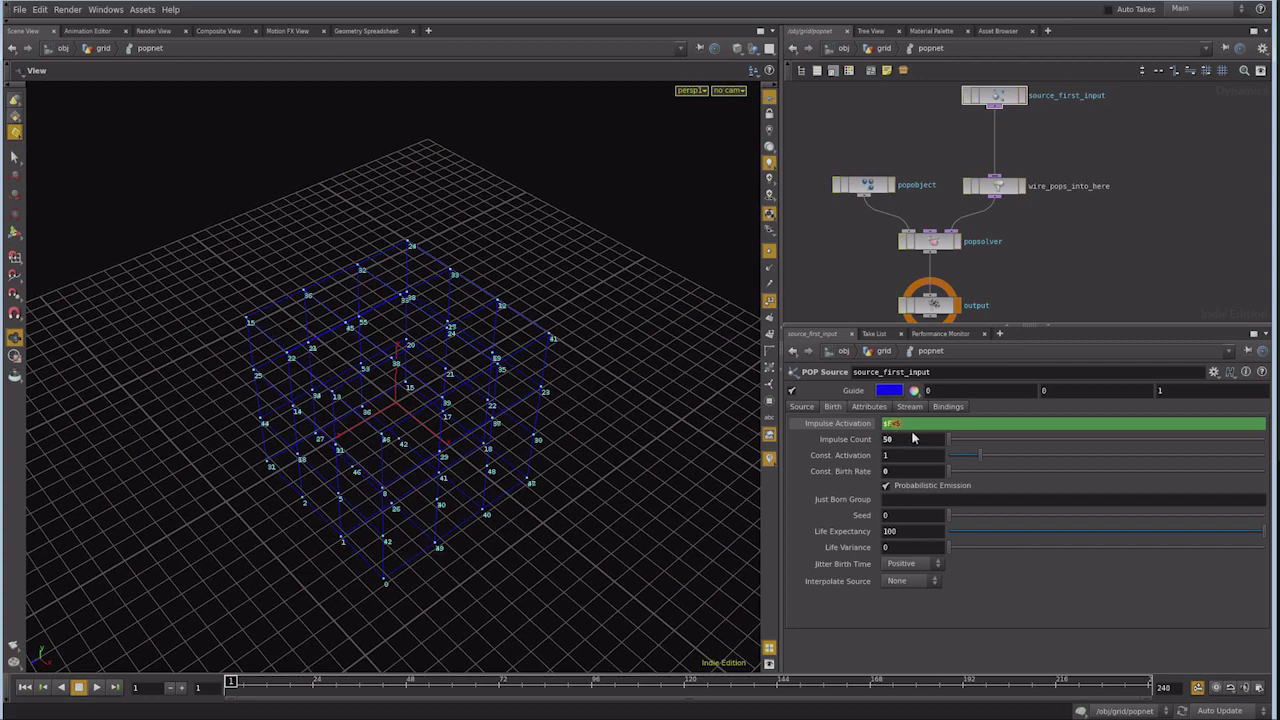
text(20==0)
click(96, 688)
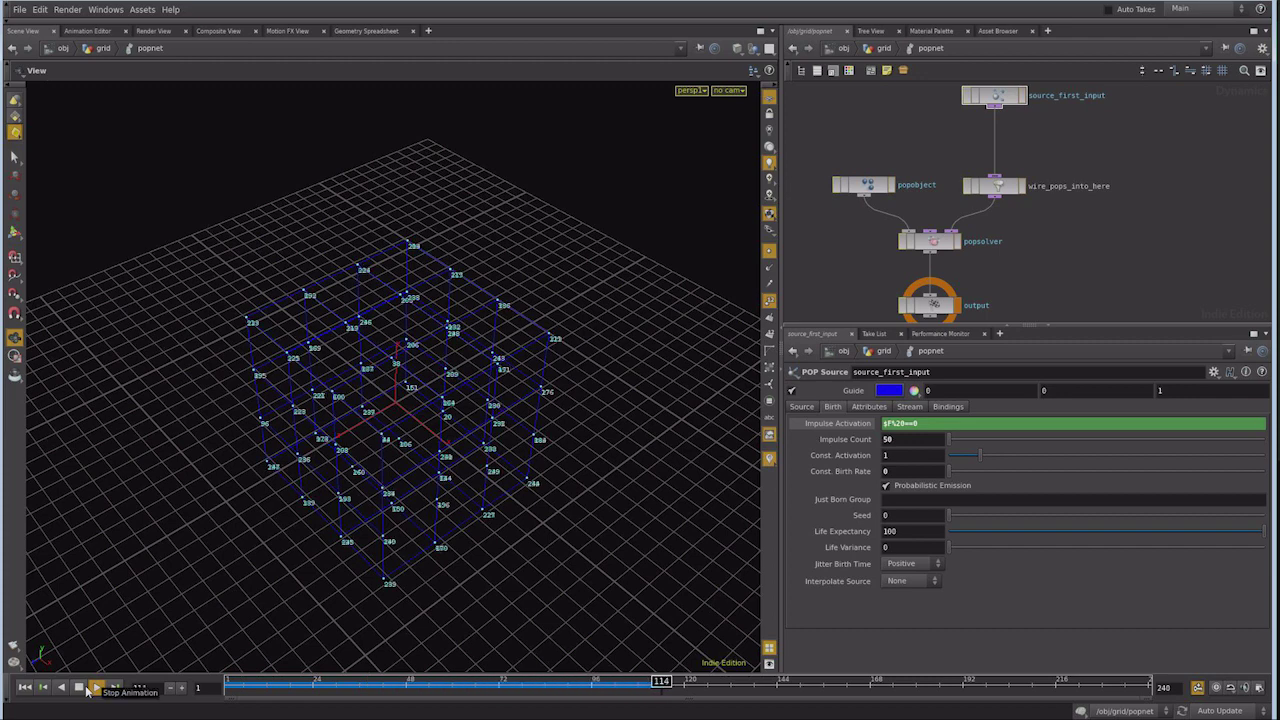
Change Impulse Activation to ($F-1)%20==0 and replay so a burst fires on frame 1
click(82, 688)
click(27, 688)
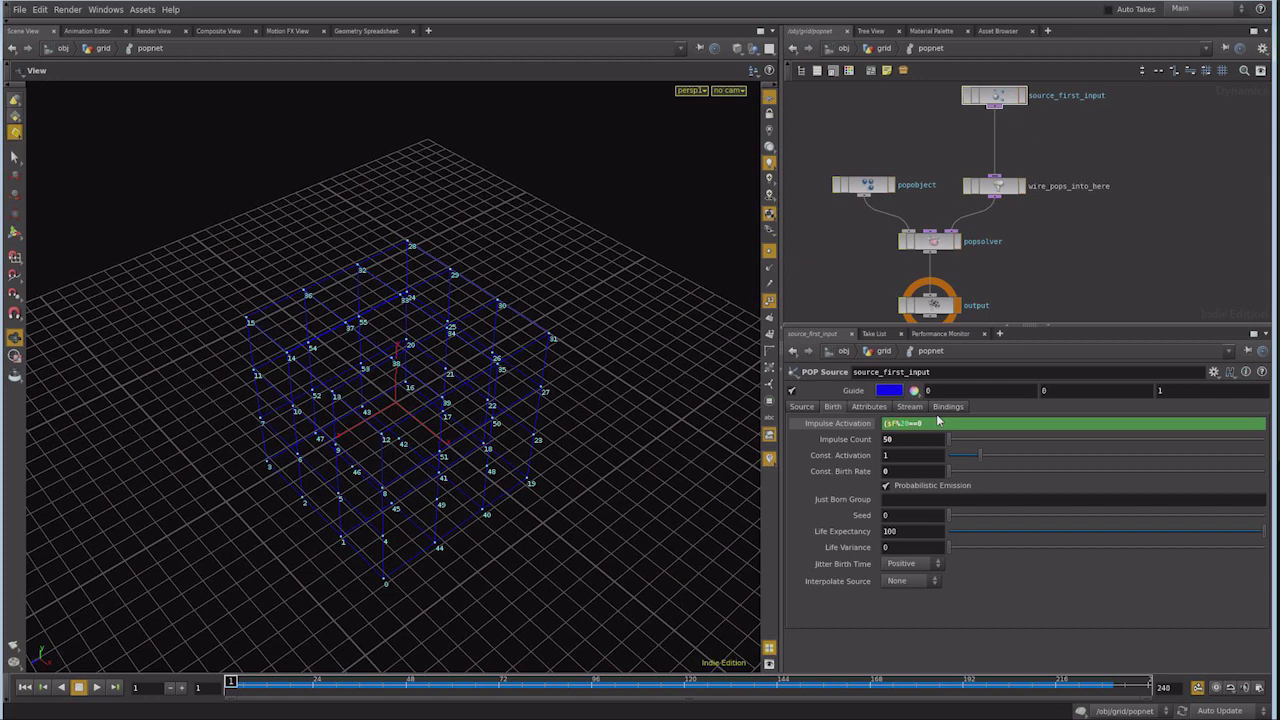
text(-1))
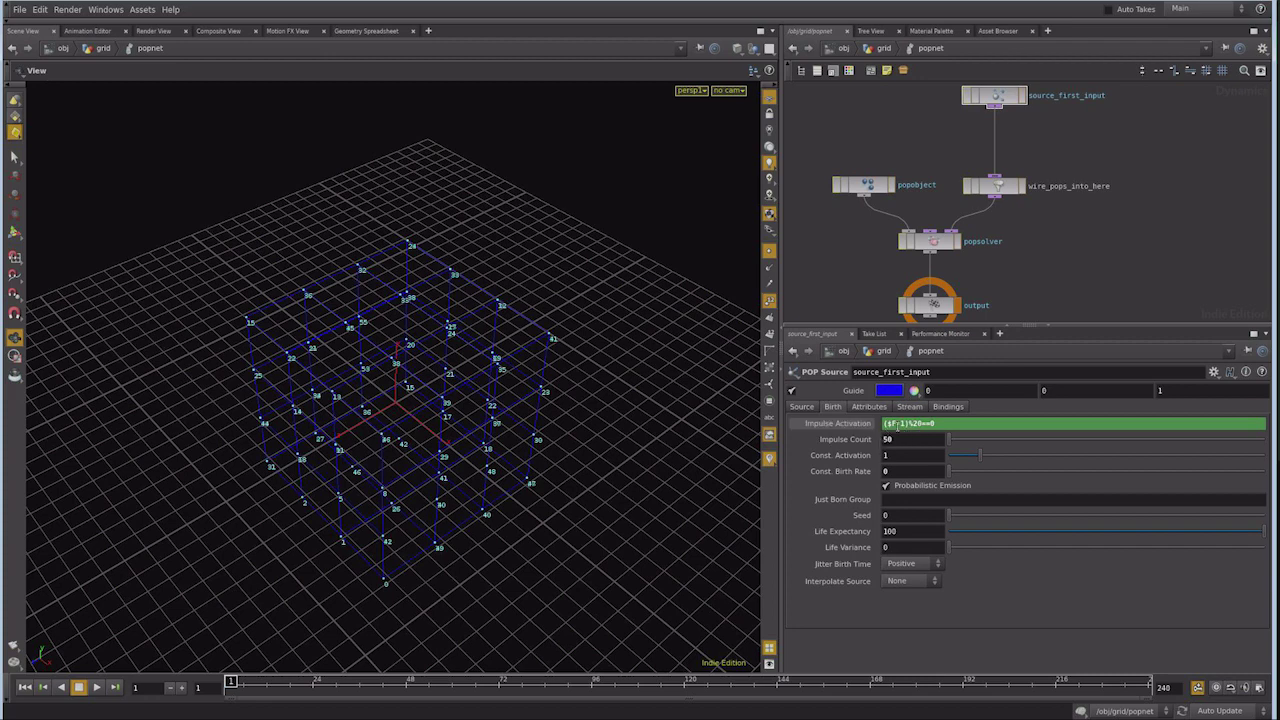
click(97, 688)
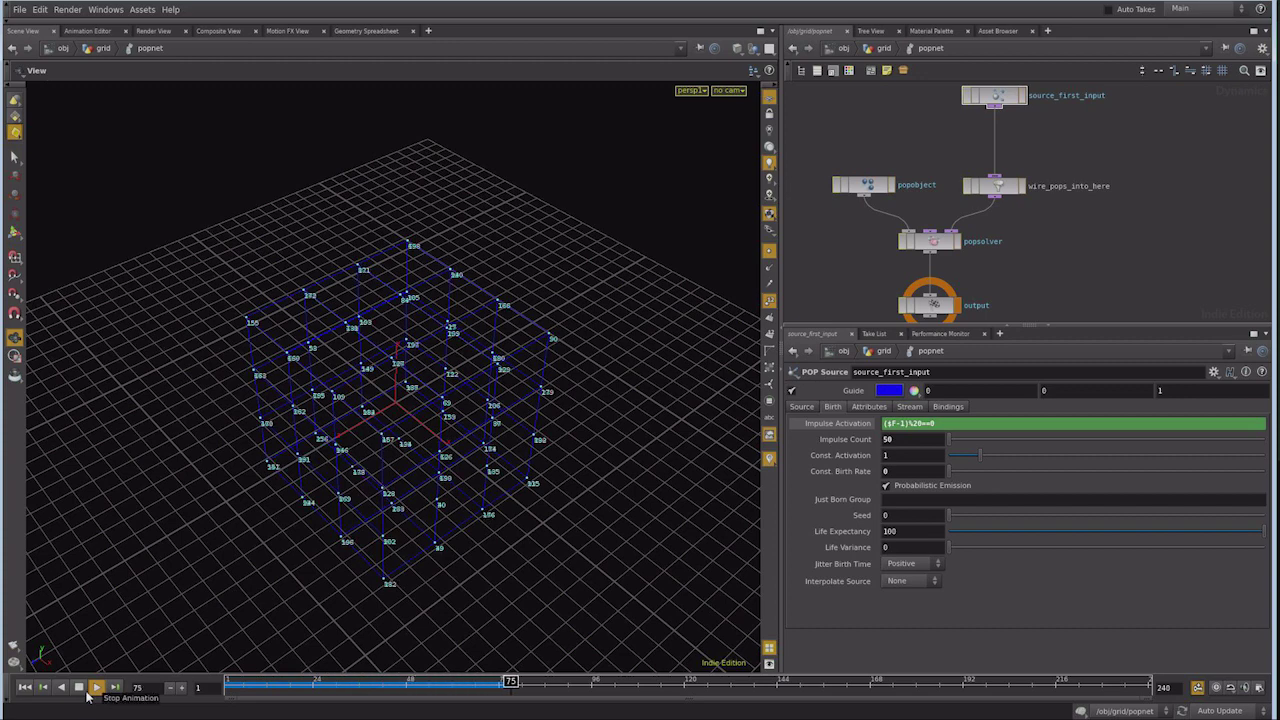
click(79, 688)
click(25, 688)
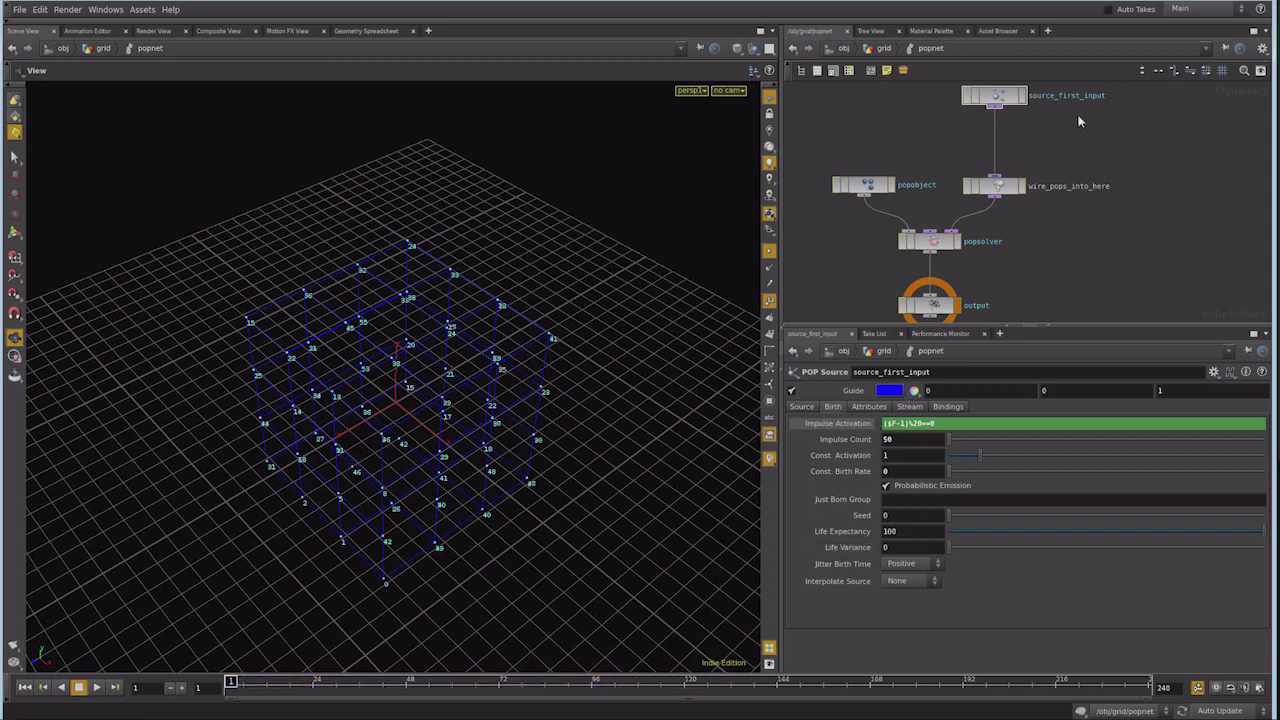
Rearrange the network around source_first_input and select it to view its emission parameters
middle_drag(1077, 114, 1084, 291)
drag(966, 268, 965, 183)
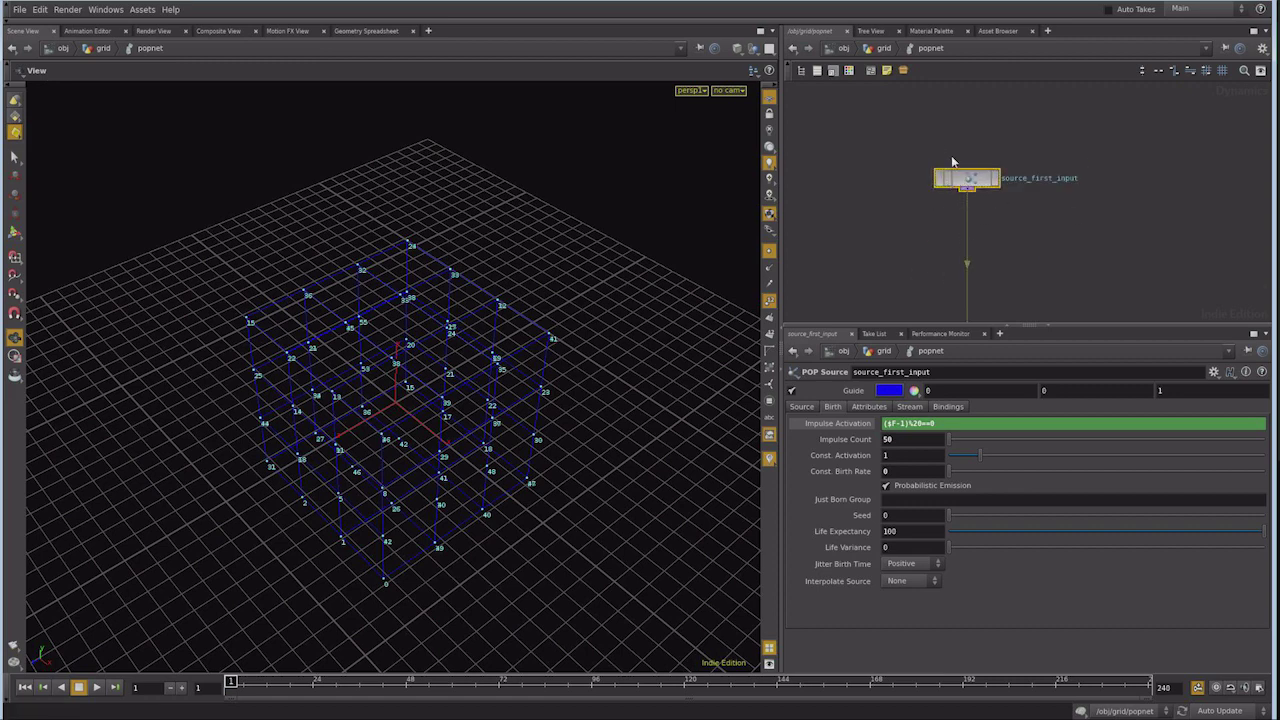
mouse_move(906, 316)
middle_down()
mouse_move(934, 190)
mouse_move(886, 233)
middle_up()
click(964, 234)
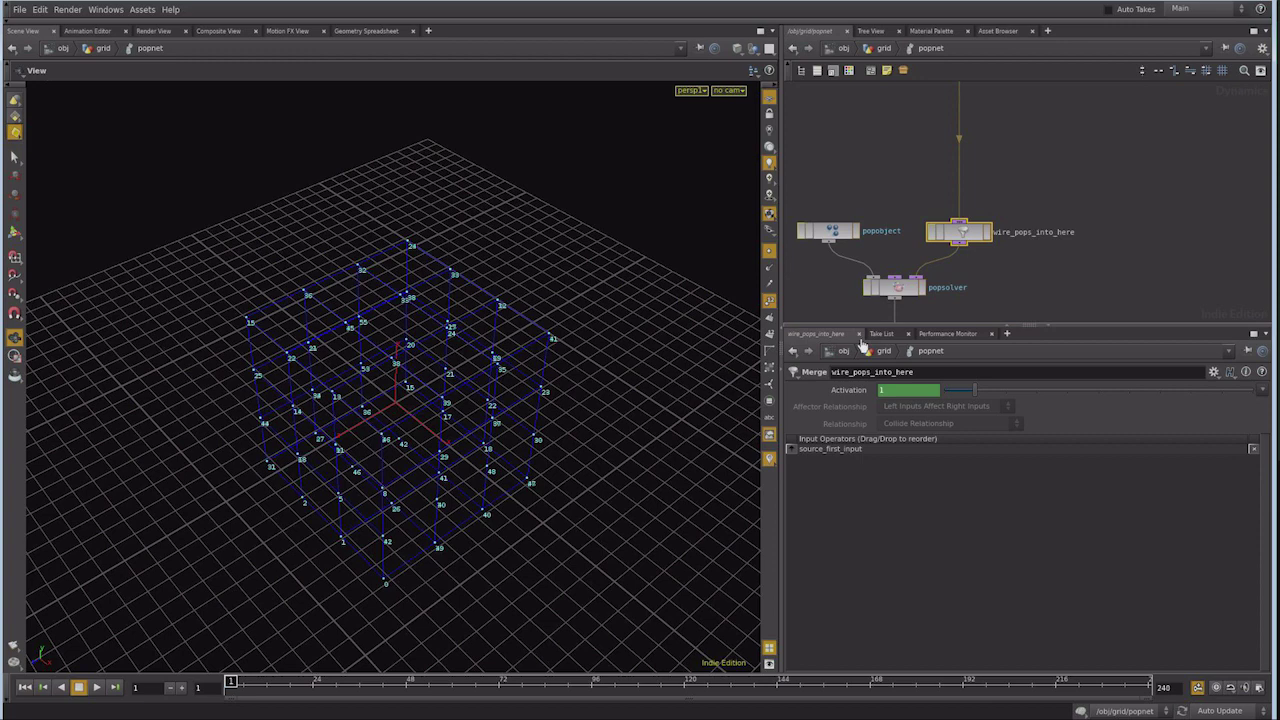
middle_drag(1003, 223, 968, 284)
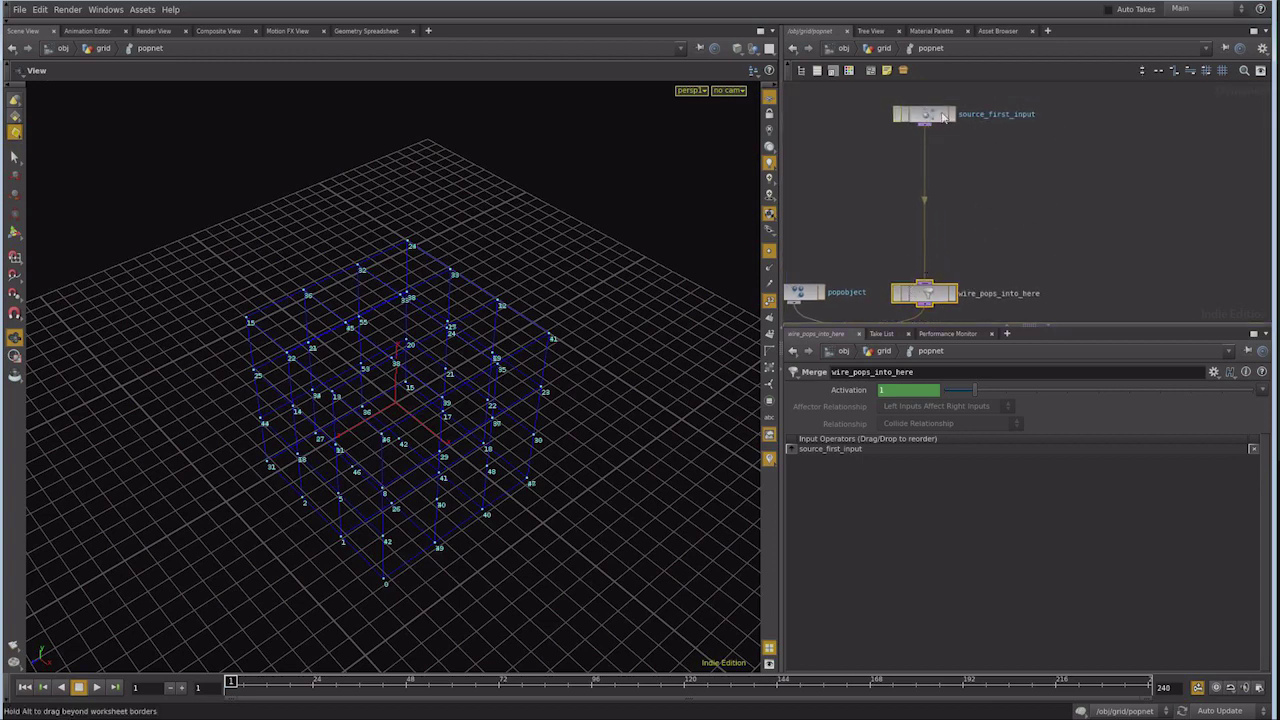
drag(939, 125, 866, 138)
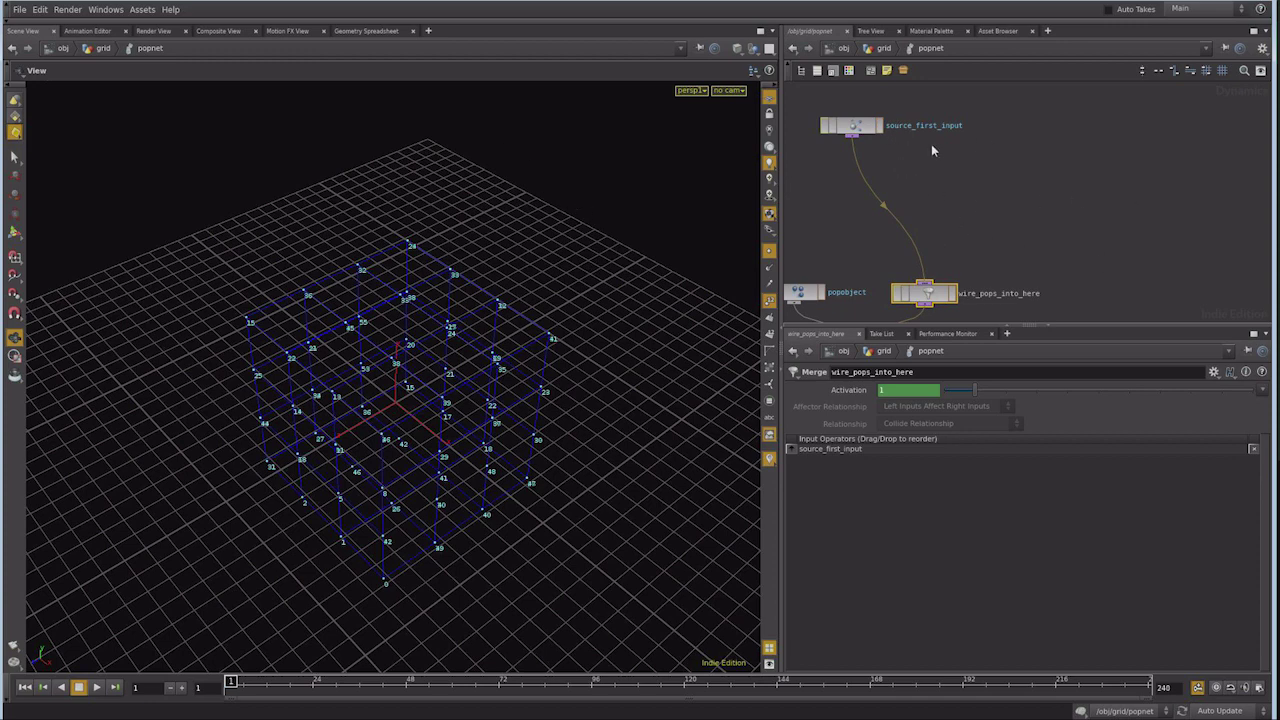
click(860, 130)
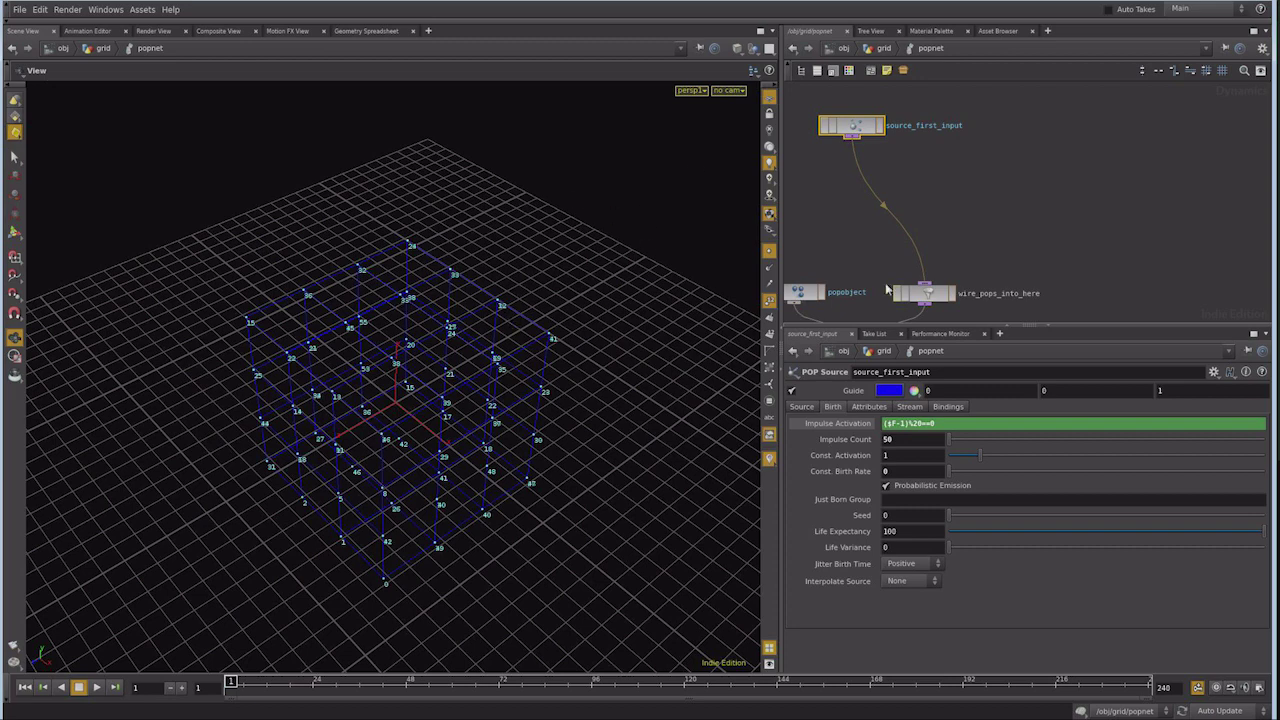
Delete the wire_pops_into_here merge node and select popsolver below popobject
middle_drag(970, 263, 986, 200)
click(940, 232)
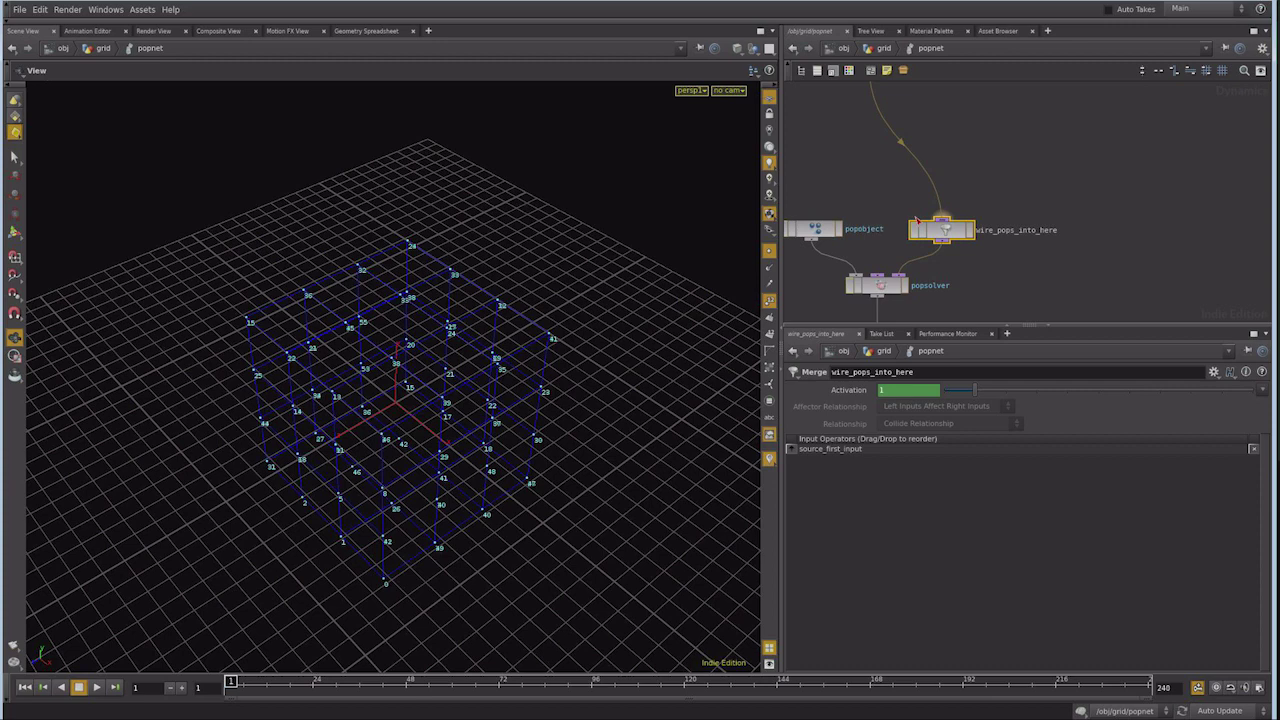
key(Delete)
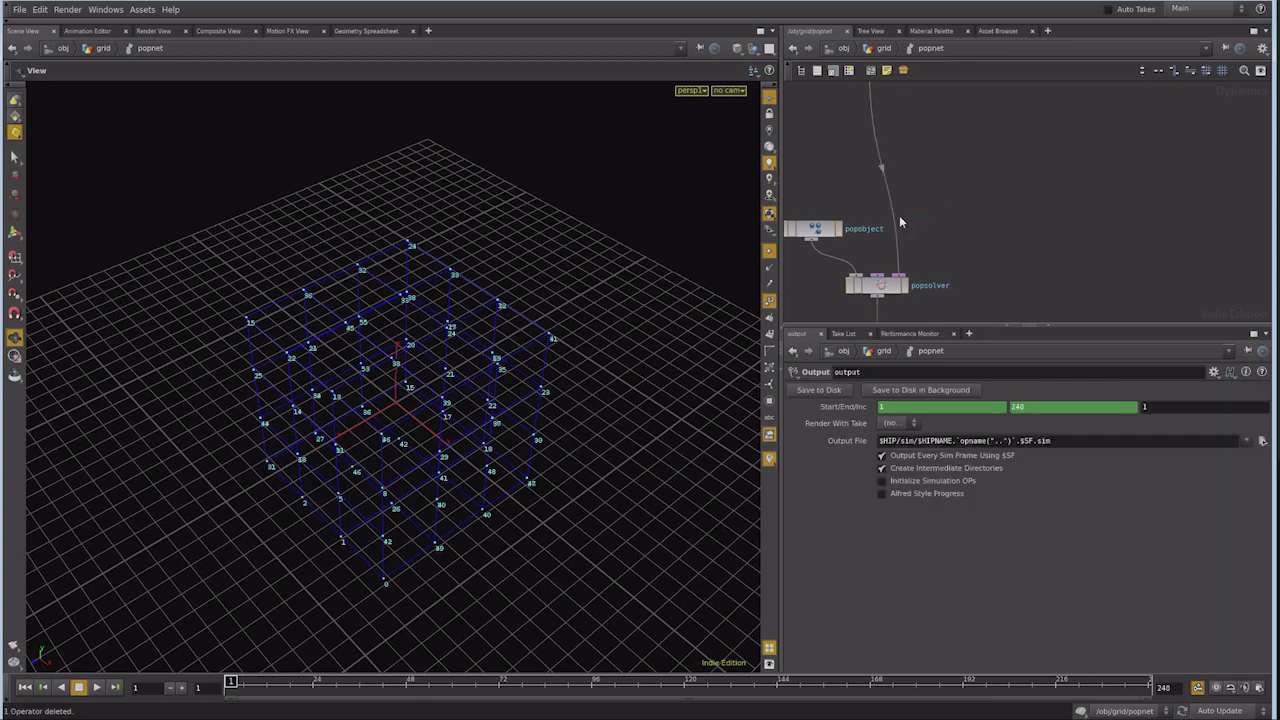
middle_drag(973, 174, 994, 208)
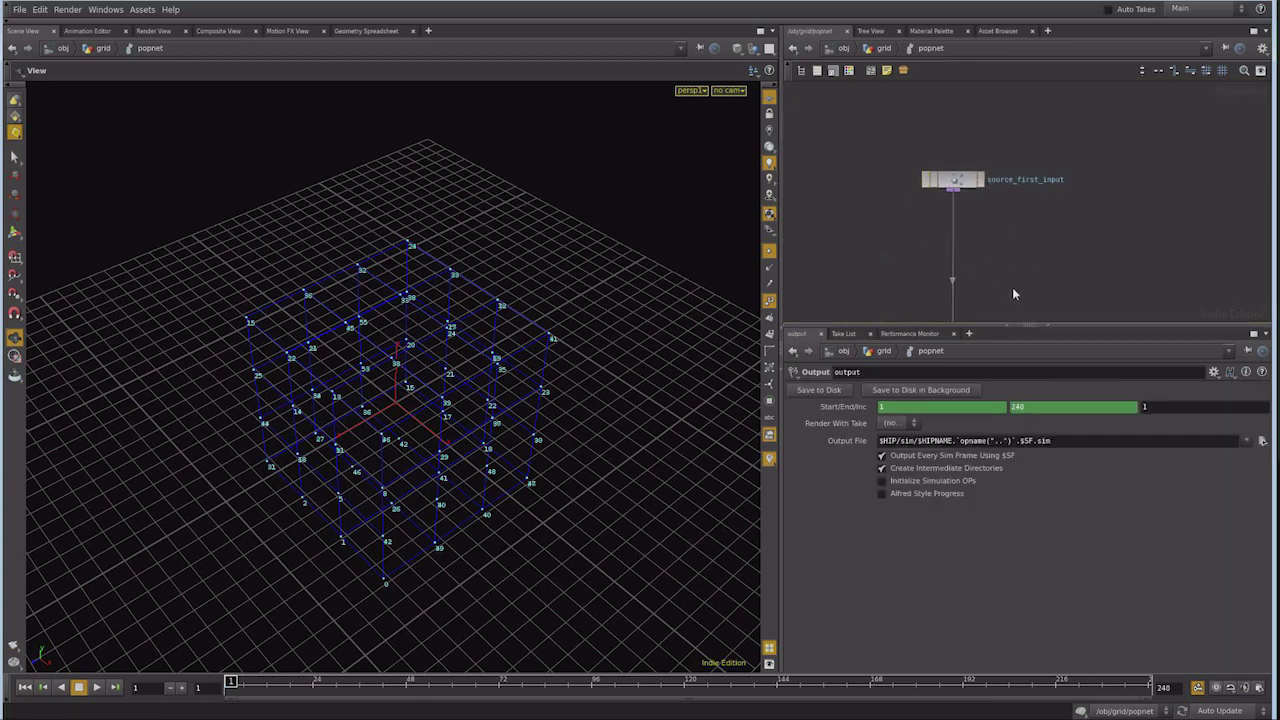
middle_drag(1012, 283, 1046, 134)
middle_drag(1052, 240, 1017, 251)
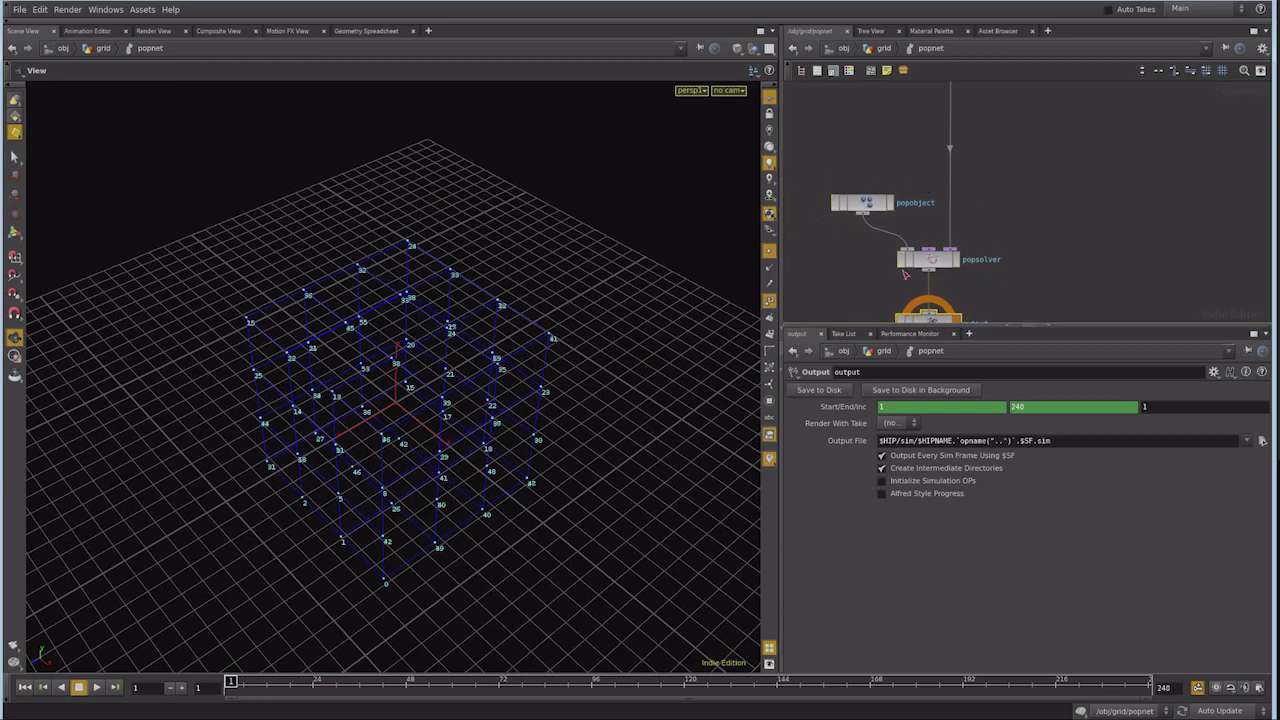
middle_drag(981, 266, 1019, 260)
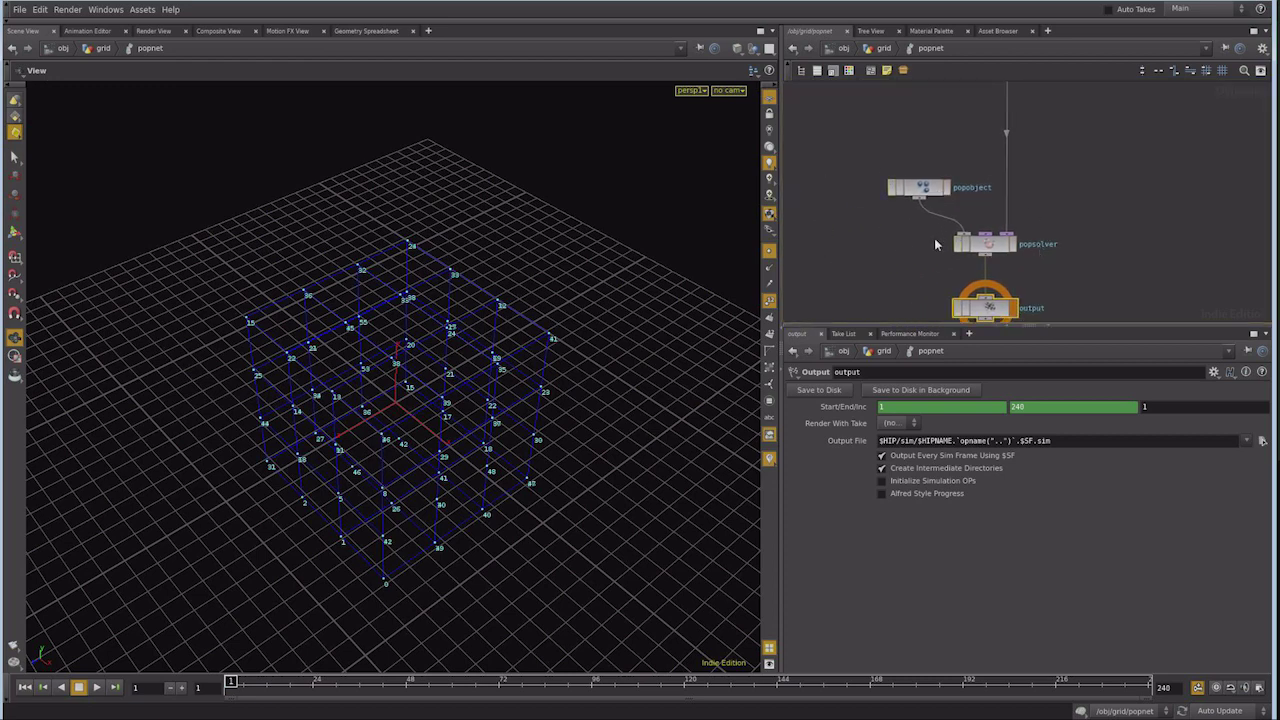
click(985, 243)
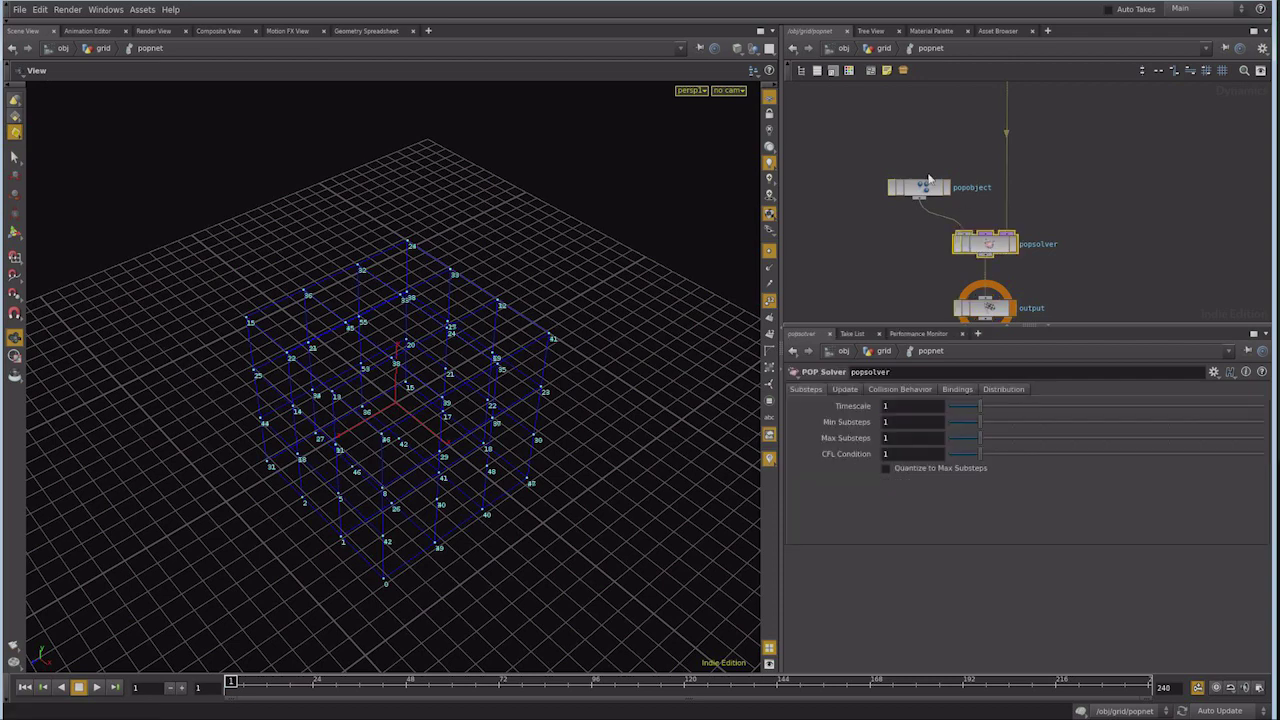
Select popobject and drag it right so it sits directly above popsolver
middle_drag(929, 181, 1057, 214)
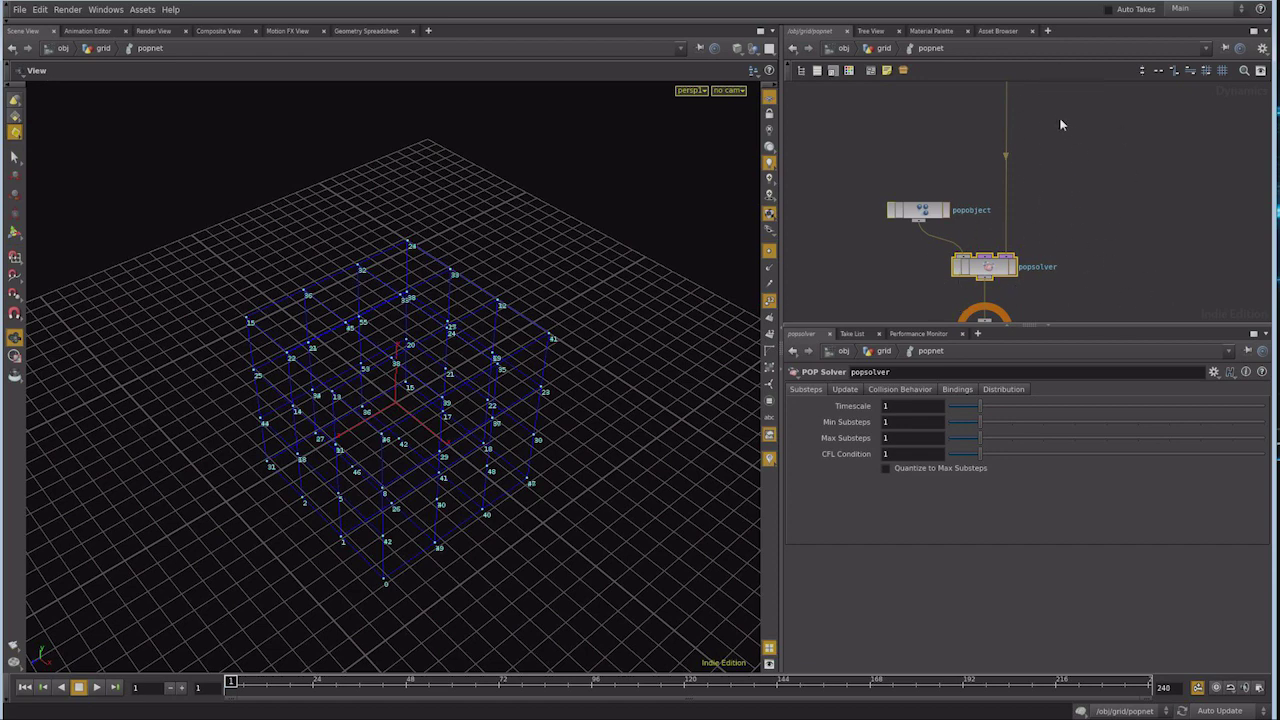
middle_drag(1057, 126, 1061, 102)
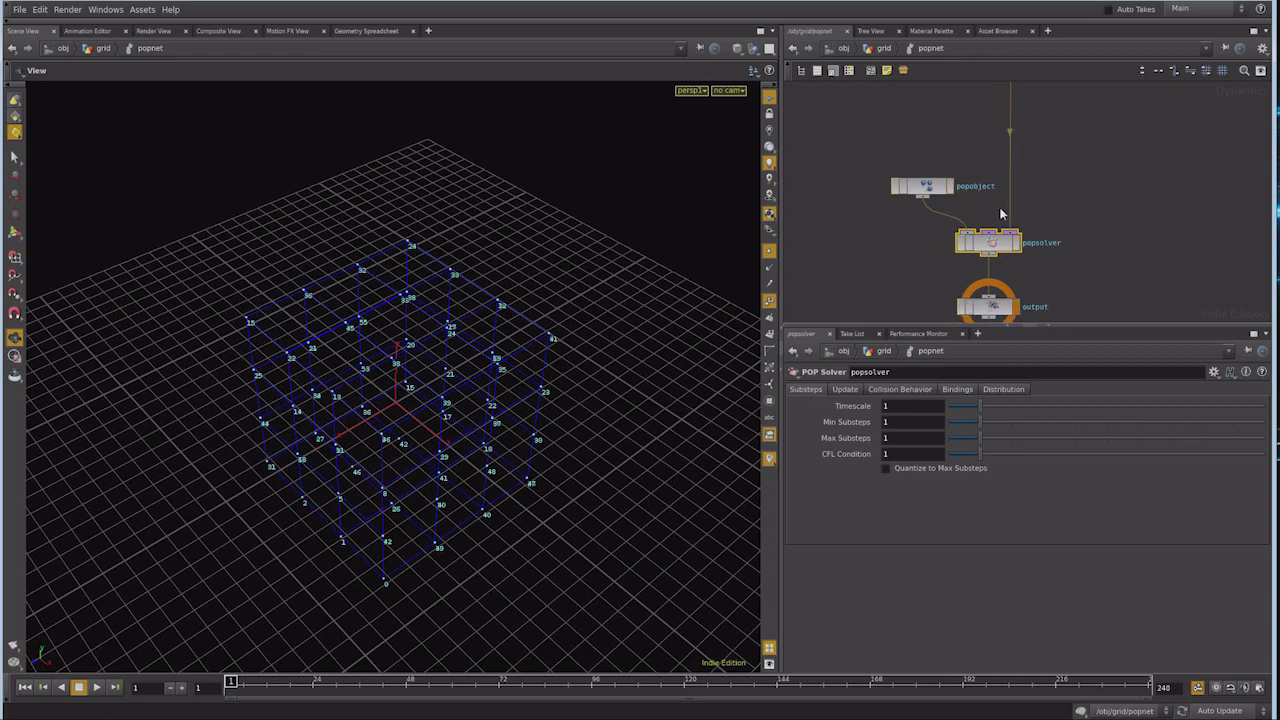
click(926, 188)
drag(927, 188, 970, 191)
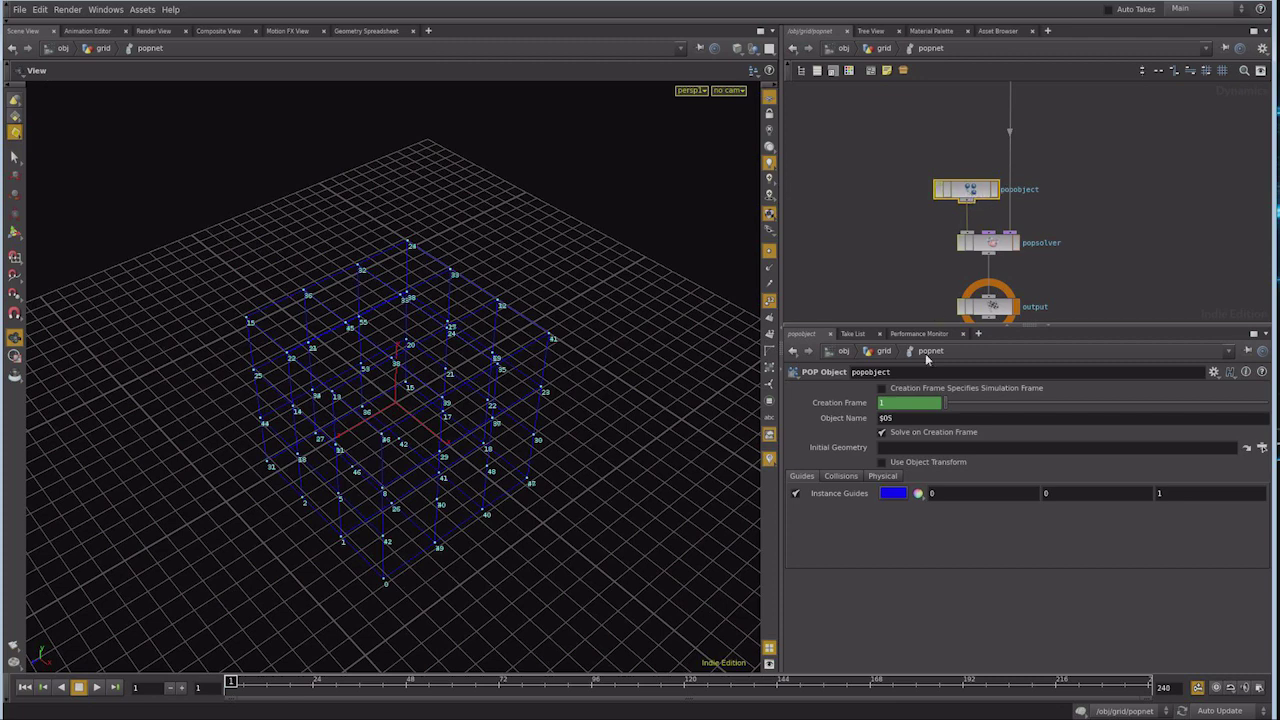
Browse popobject's Guides, Collisions and Physical parameter tabs, including Bounce and Friction
click(840, 476)
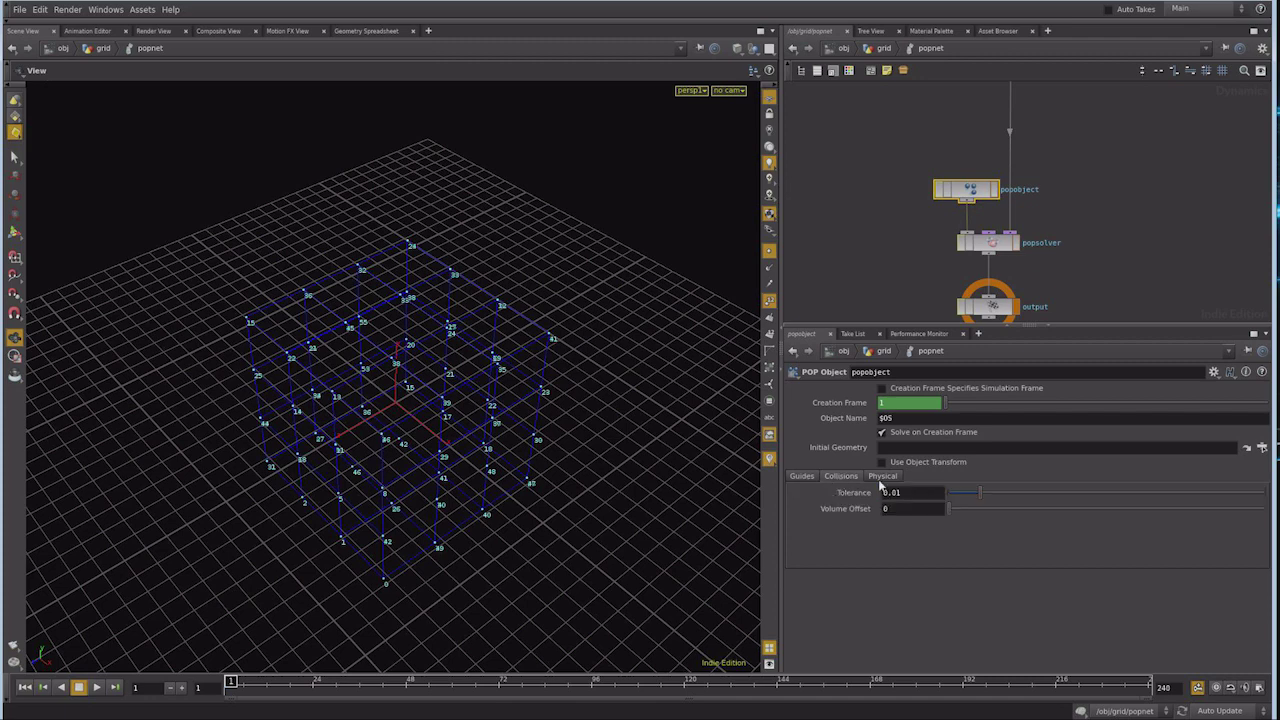
click(885, 476)
click(845, 478)
click(812, 476)
click(840, 476)
click(884, 476)
click(795, 477)
click(875, 475)
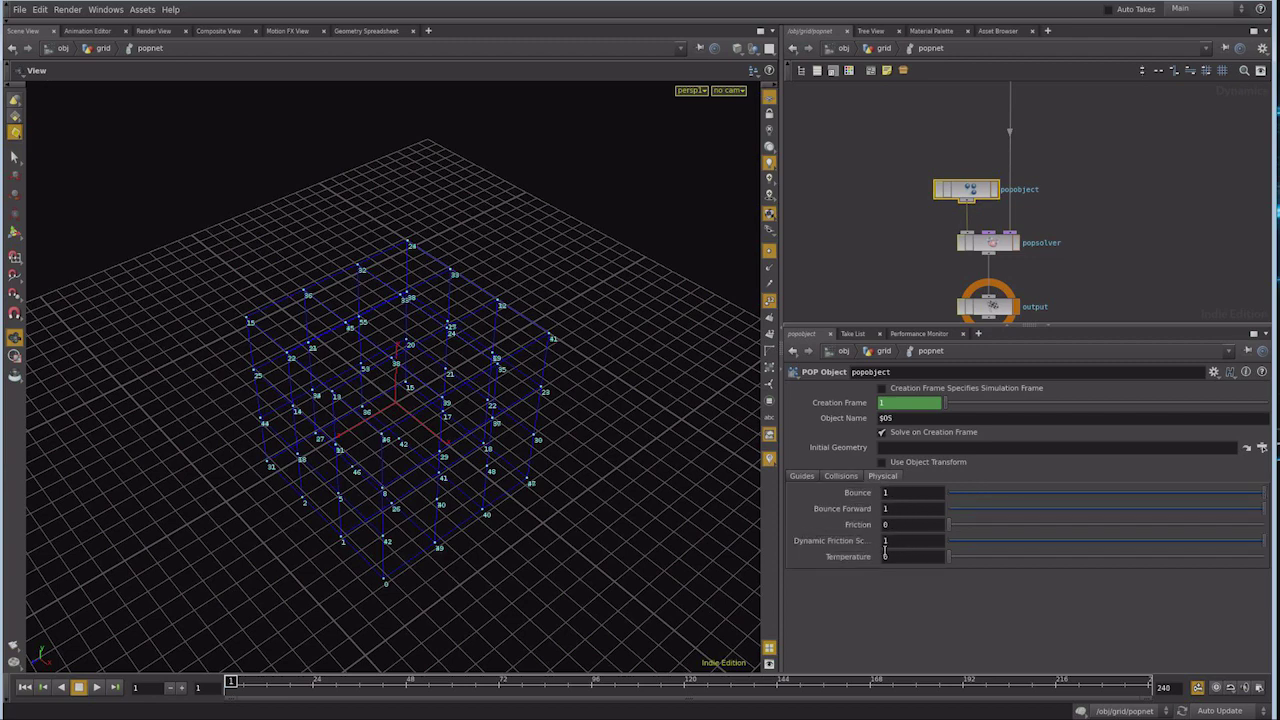
click(856, 477)
click(879, 477)
click(849, 477)
click(809, 478)
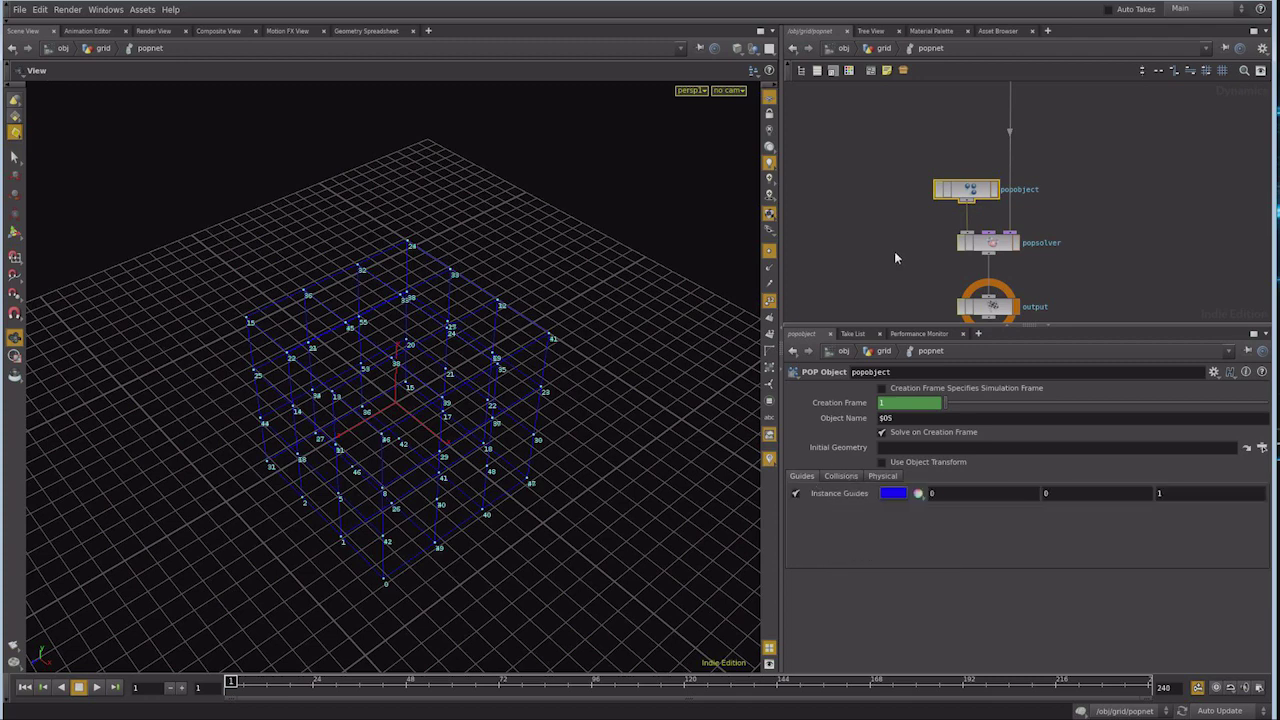
Delete the popobject-to-popsolver wire and reconnect popobject into popsolver's input
mouse_move(966, 203)
mouse_down()
mouse_move(884, 160)
mouse_move(897, 174)
mouse_up()
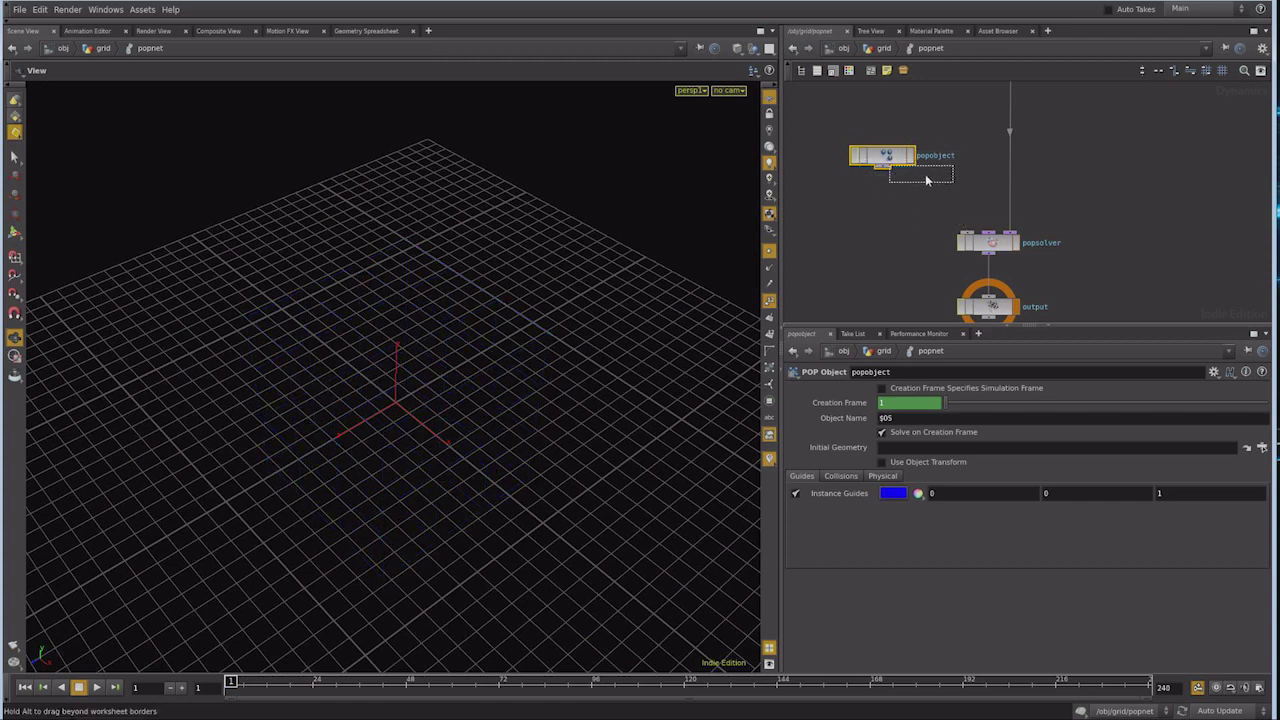
drag(897, 174, 929, 179)
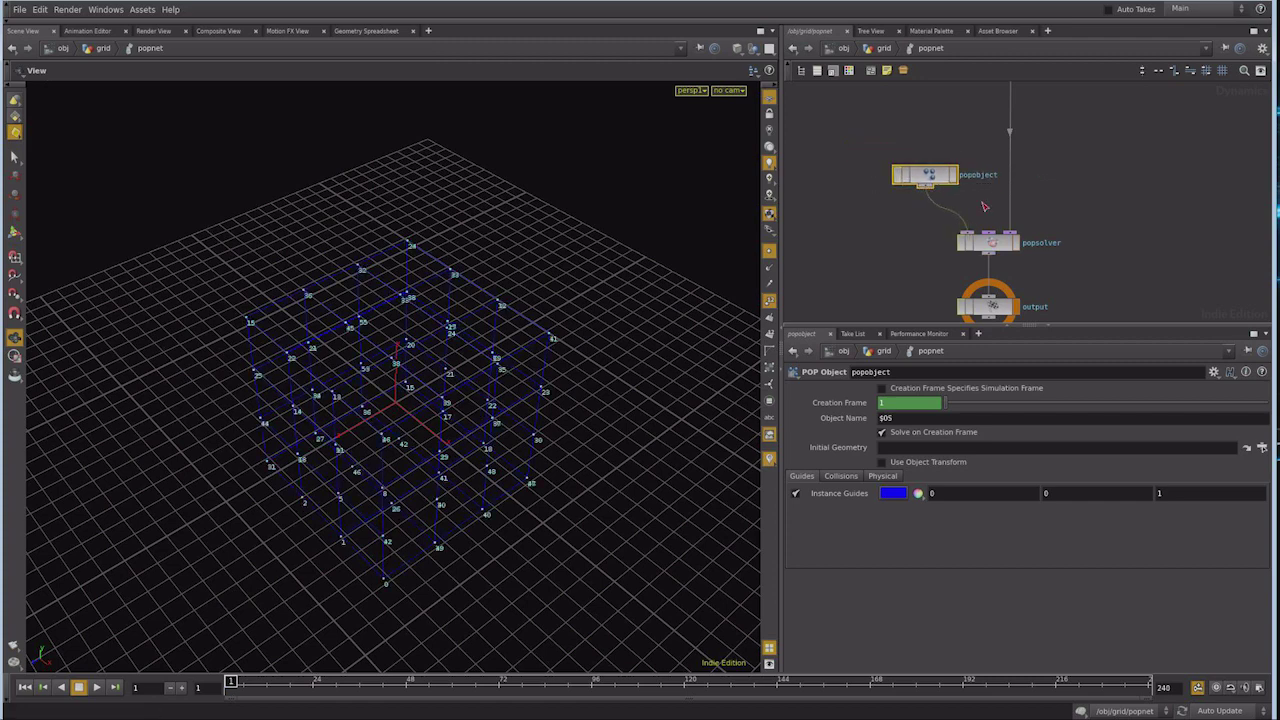
right_click(956, 219)
click(936, 245)
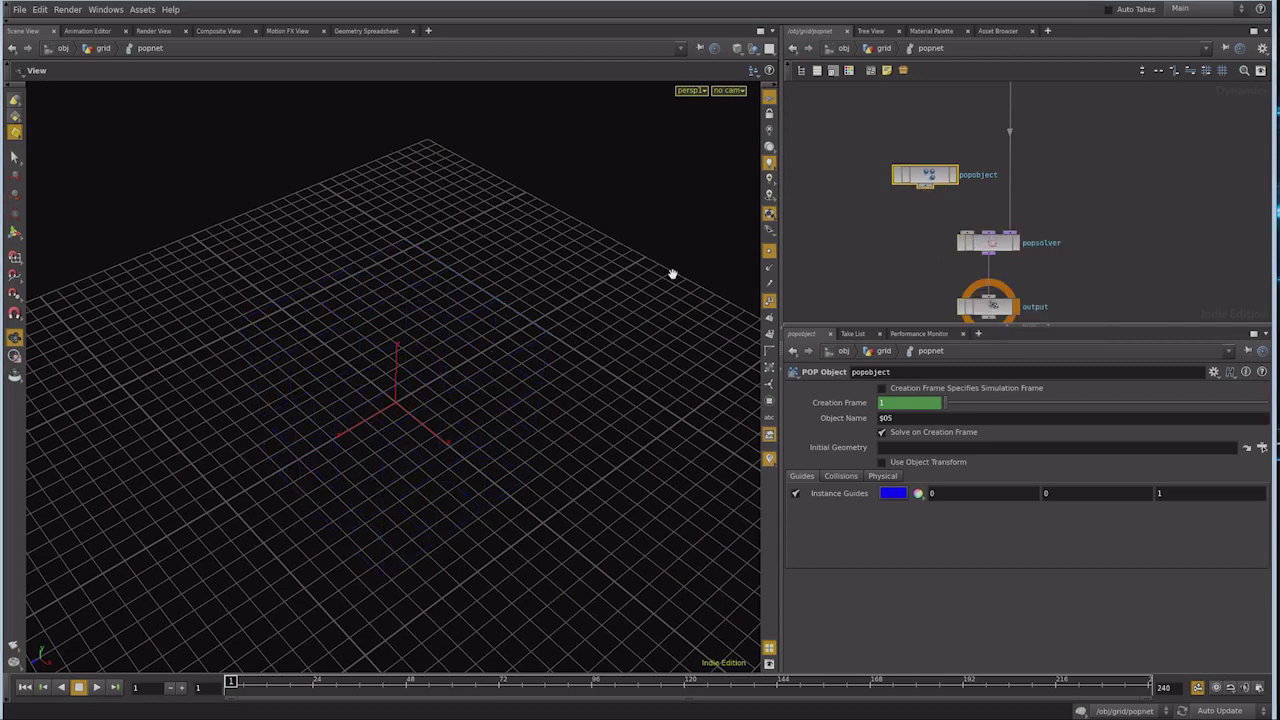
drag(928, 189, 965, 234)
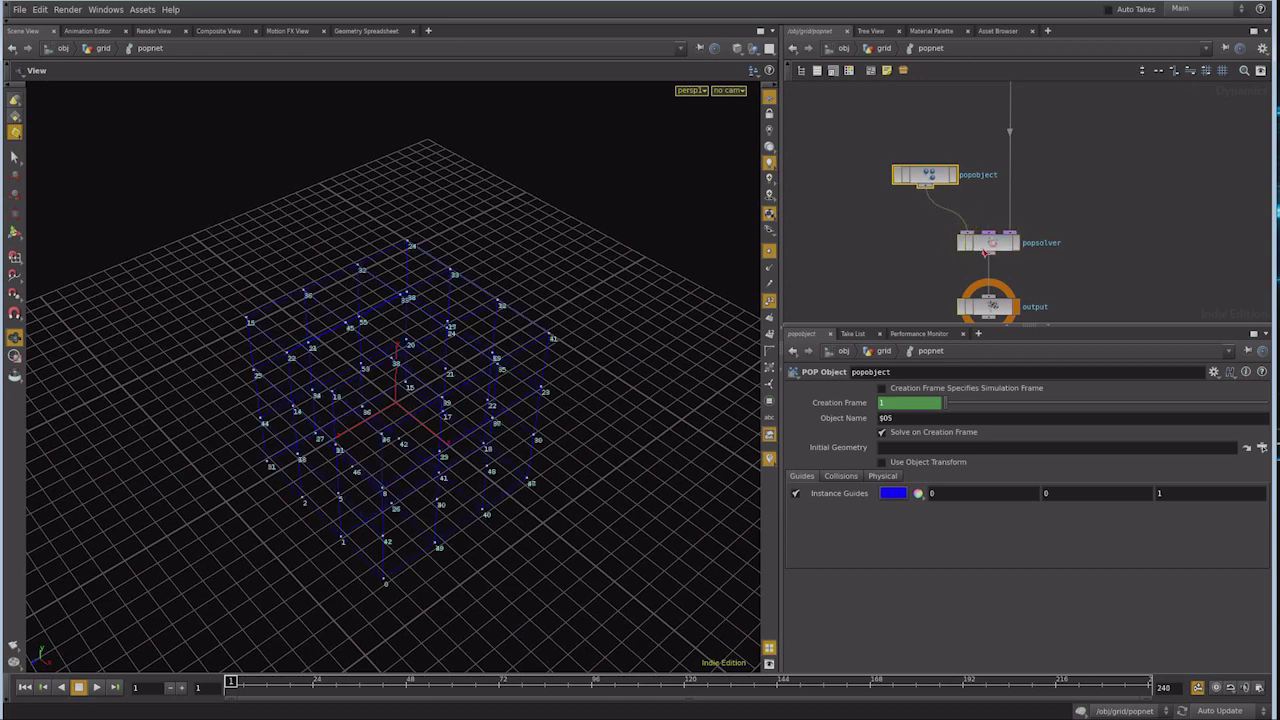
click(986, 243)
Move the source_first_input node up to the top of the network
middle_drag(1088, 150, 1040, 274)
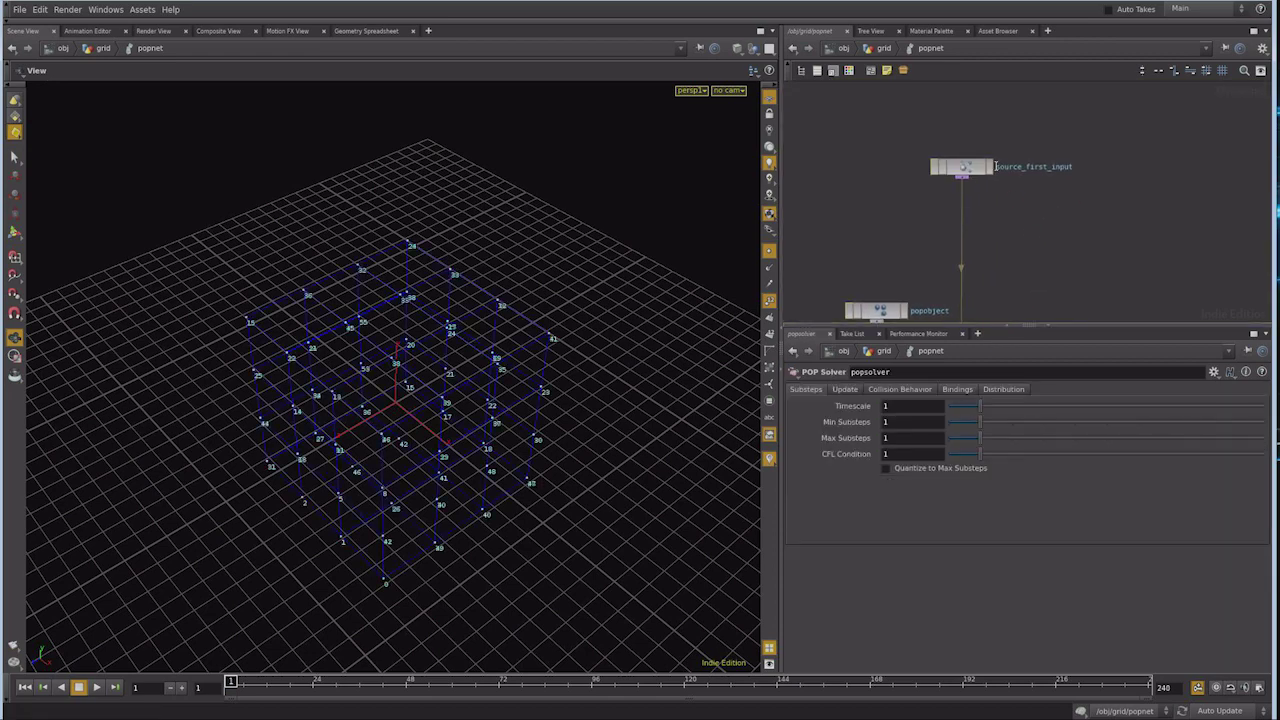
drag(965, 167, 965, 117)
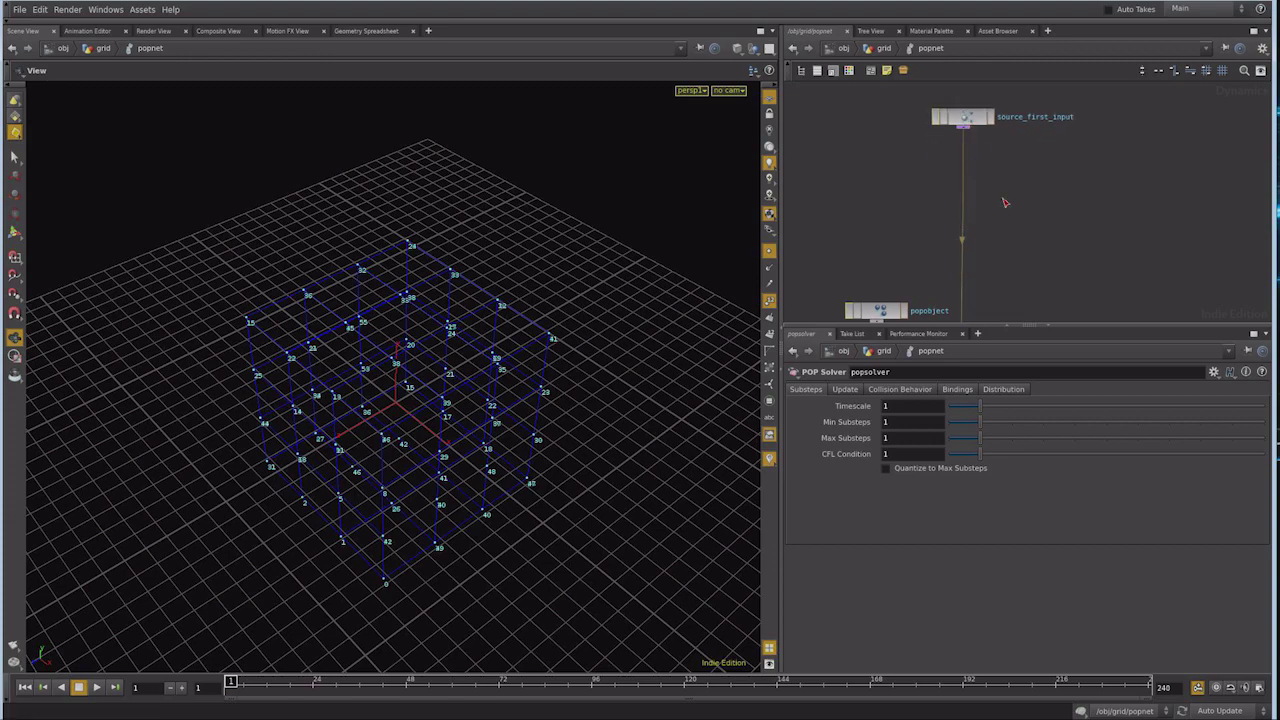
mouse_move(440, 470)
mouse_down()
mouse_move(428, 528)
mouse_move(365, 512)
mouse_move(381, 472)
mouse_up()
key(f)
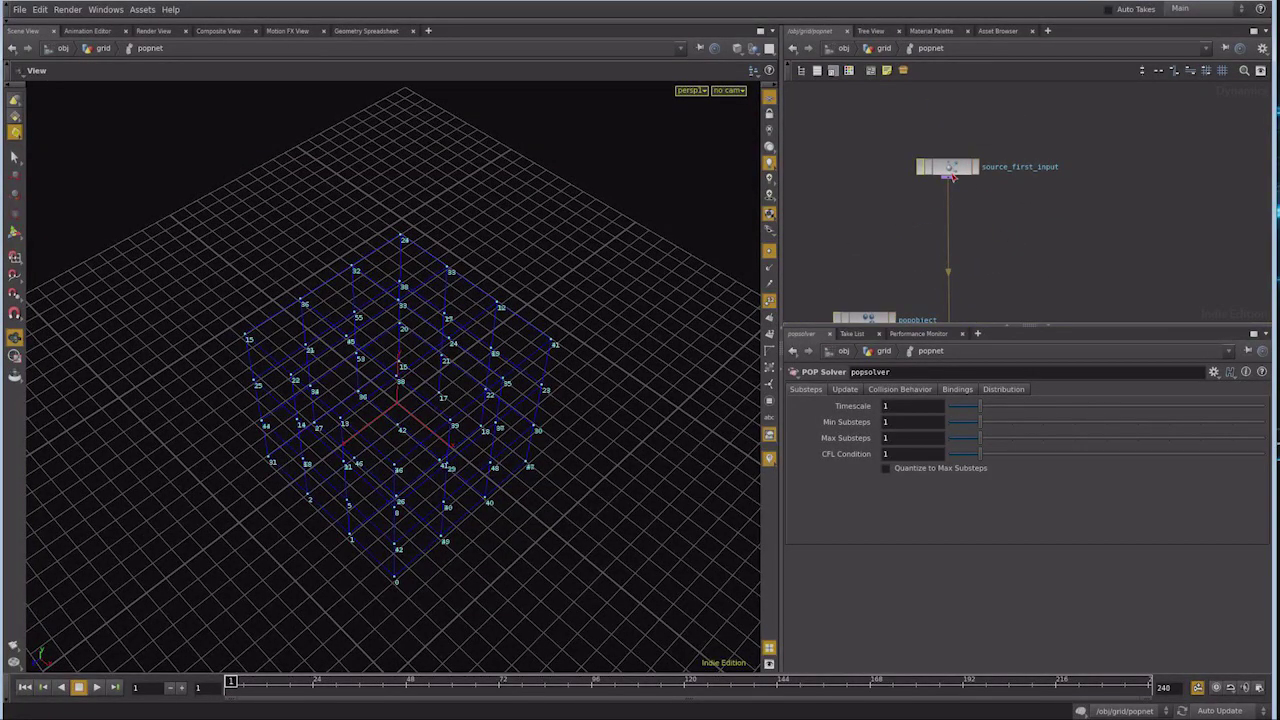
drag(951, 175, 960, 181)
Insert a POP Force node (popforce1) on the wire below source_first_input
key(Tab)
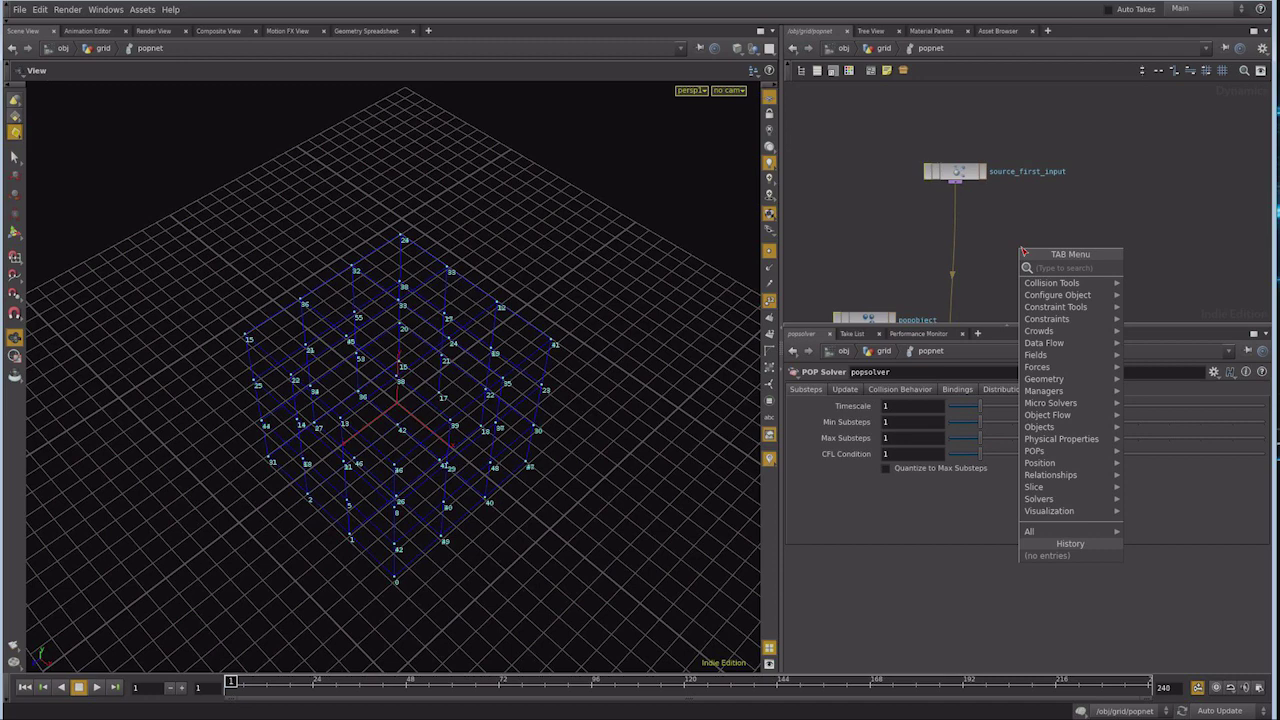
text(fo)
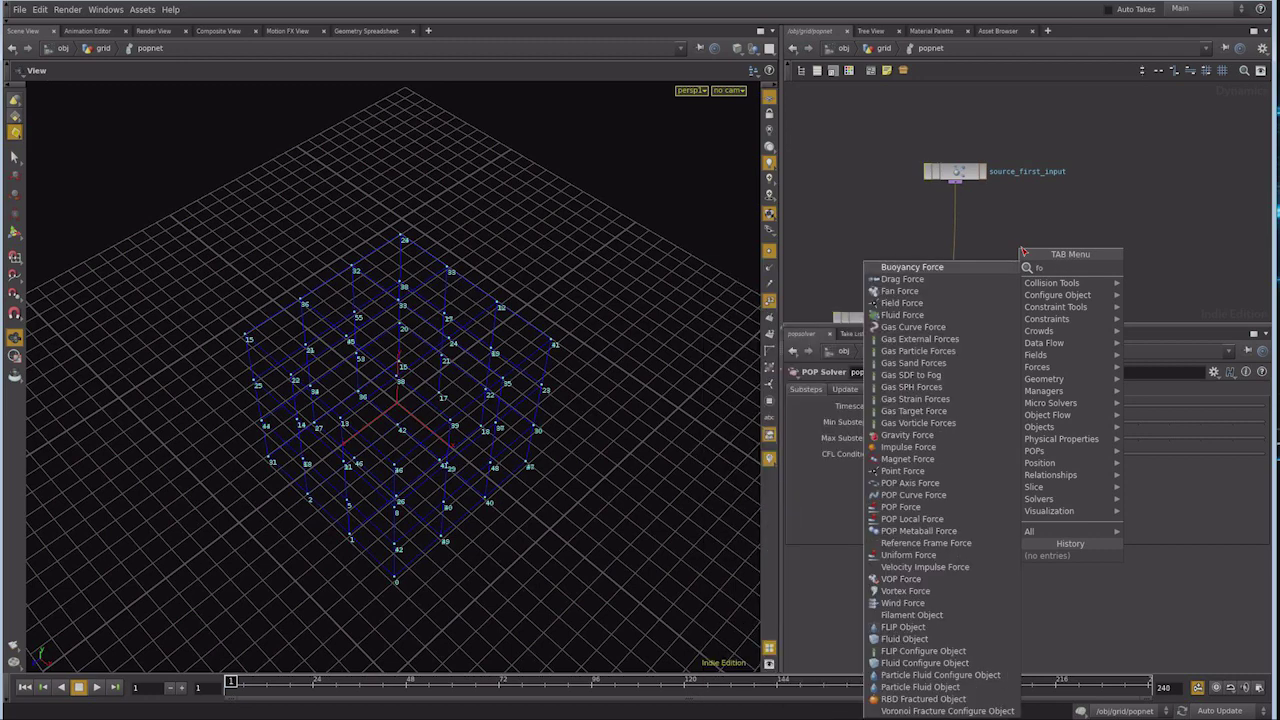
text(rce)
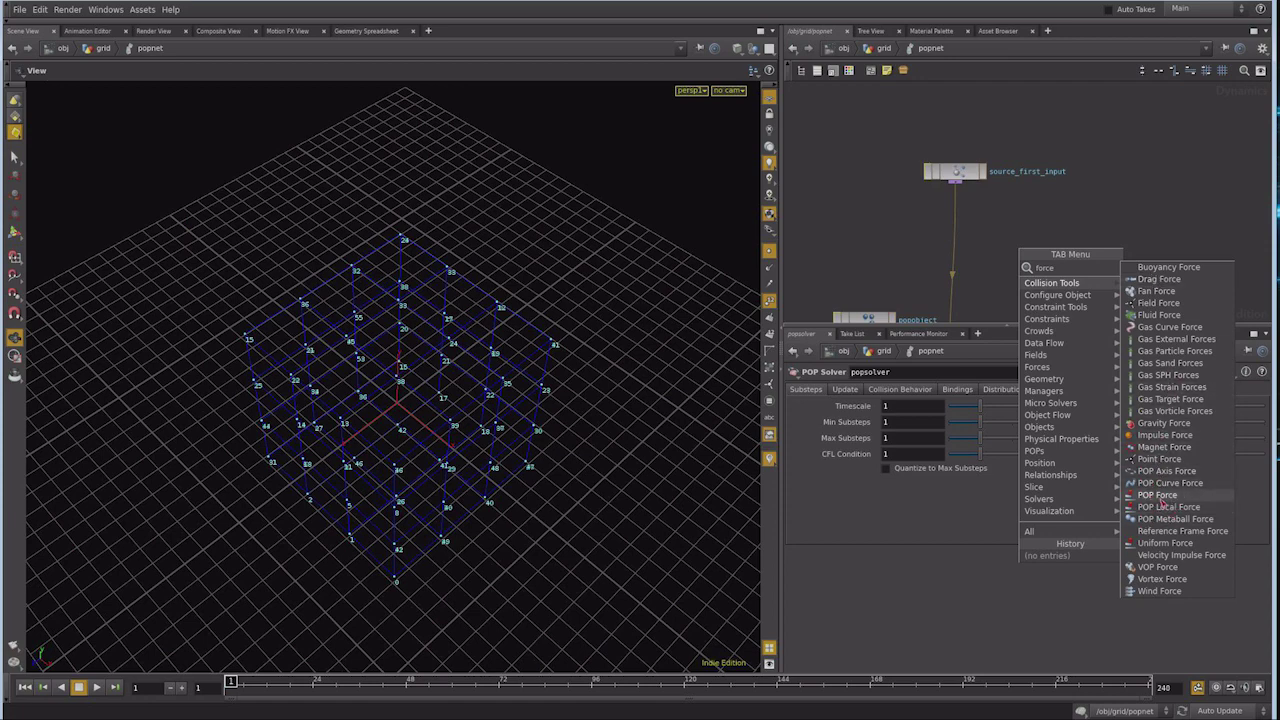
click(1154, 500)
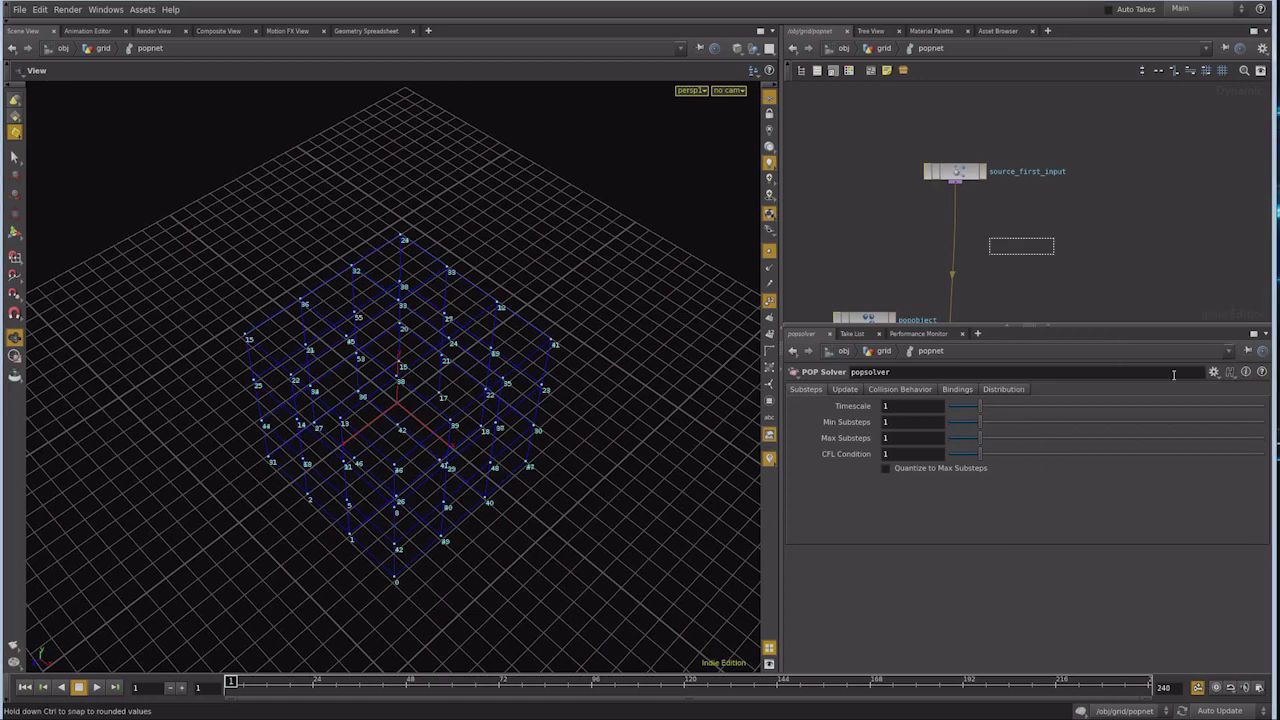
click(950, 240)
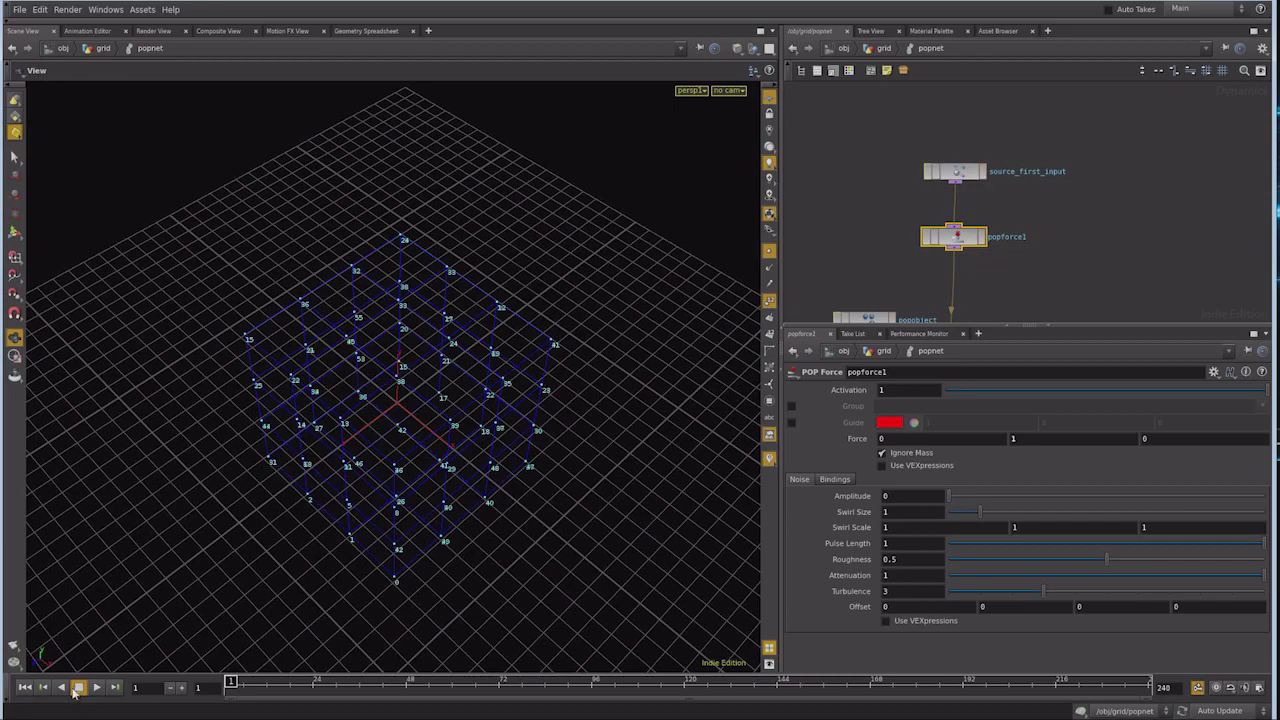
Switch to real-time playback, replay the rising particles, stop, and select source_first_input
click(97, 687)
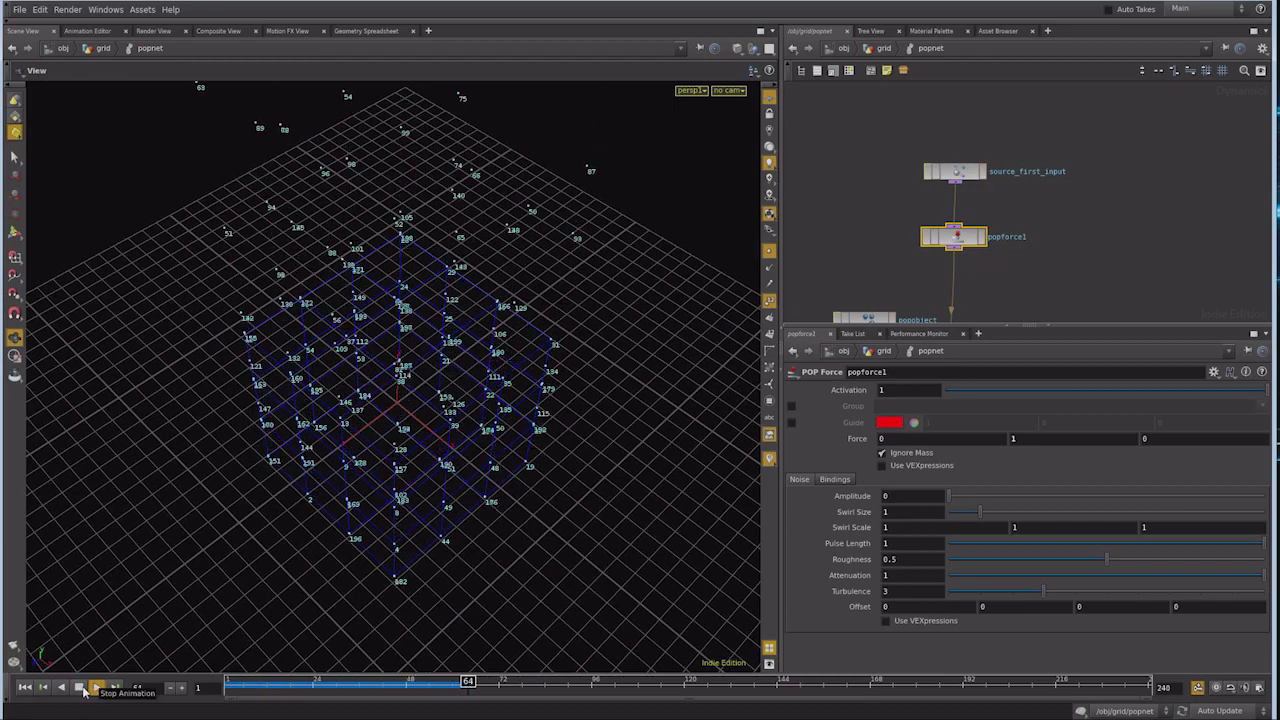
mouse_move(497, 333)
mouse_down()
mouse_move(483, 340)
mouse_move(470, 420)
mouse_up()
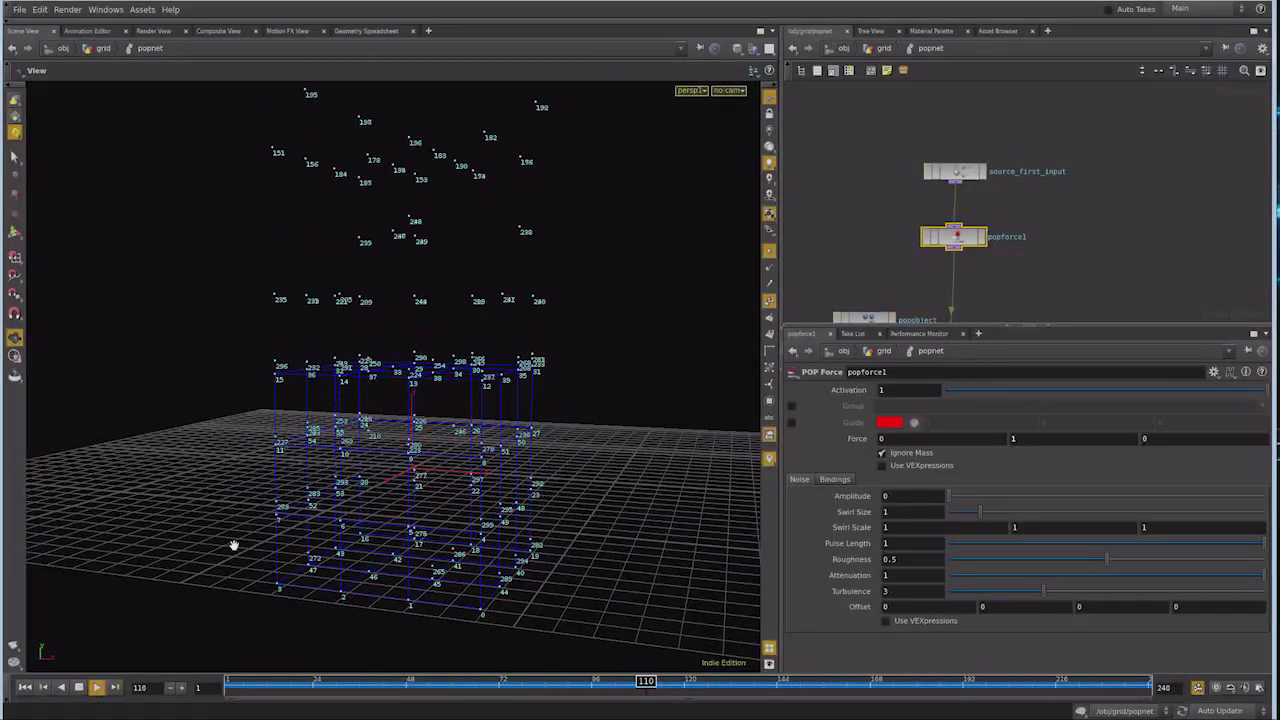
click(78, 688)
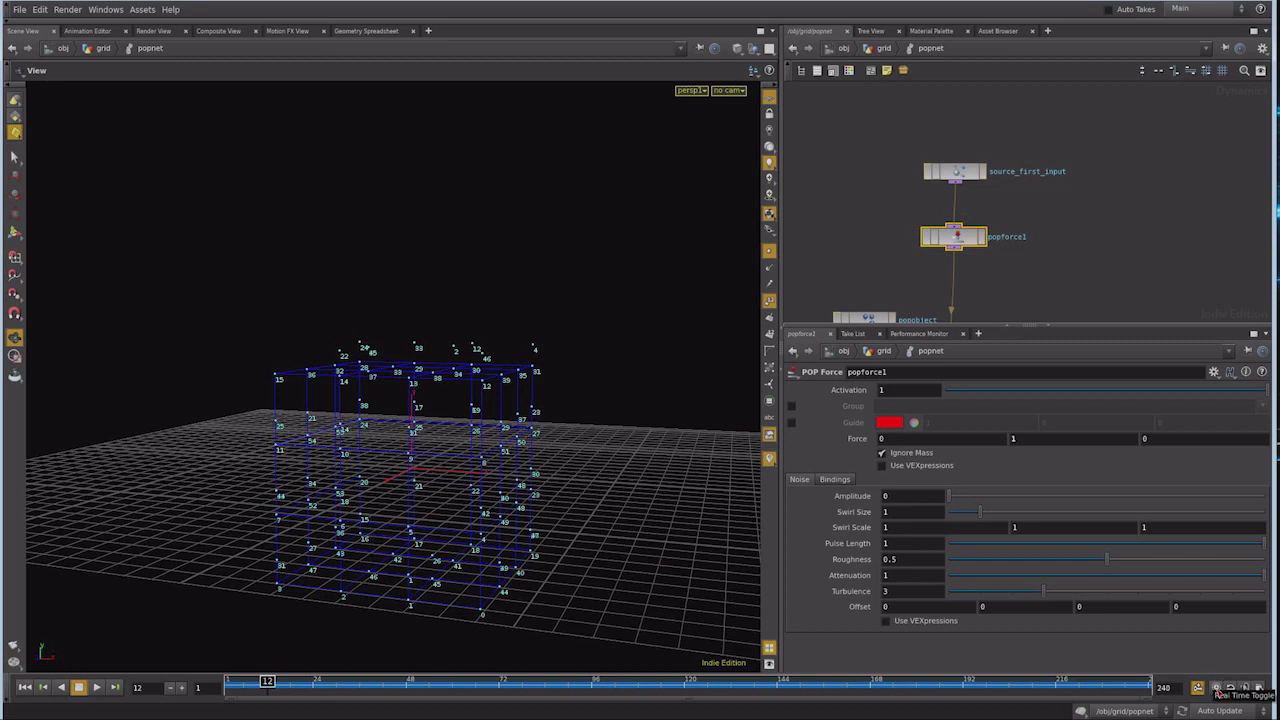
click(1216, 688)
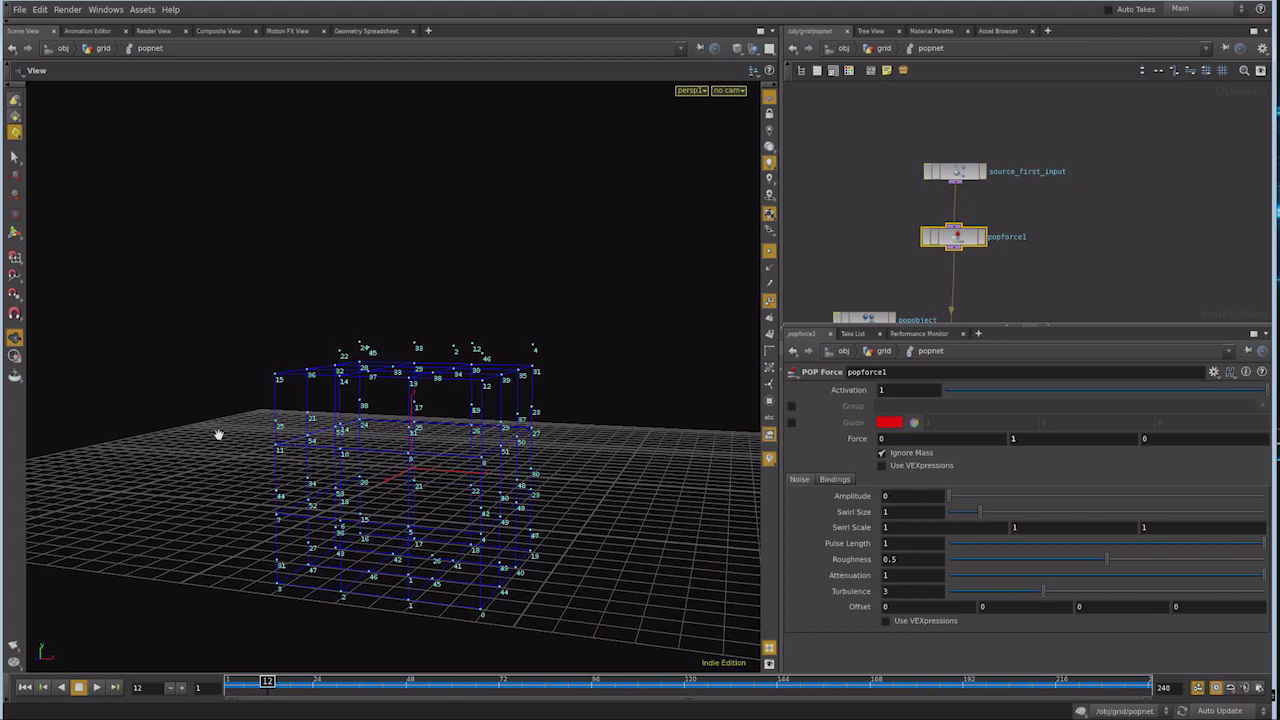
click(24, 687)
click(96, 687)
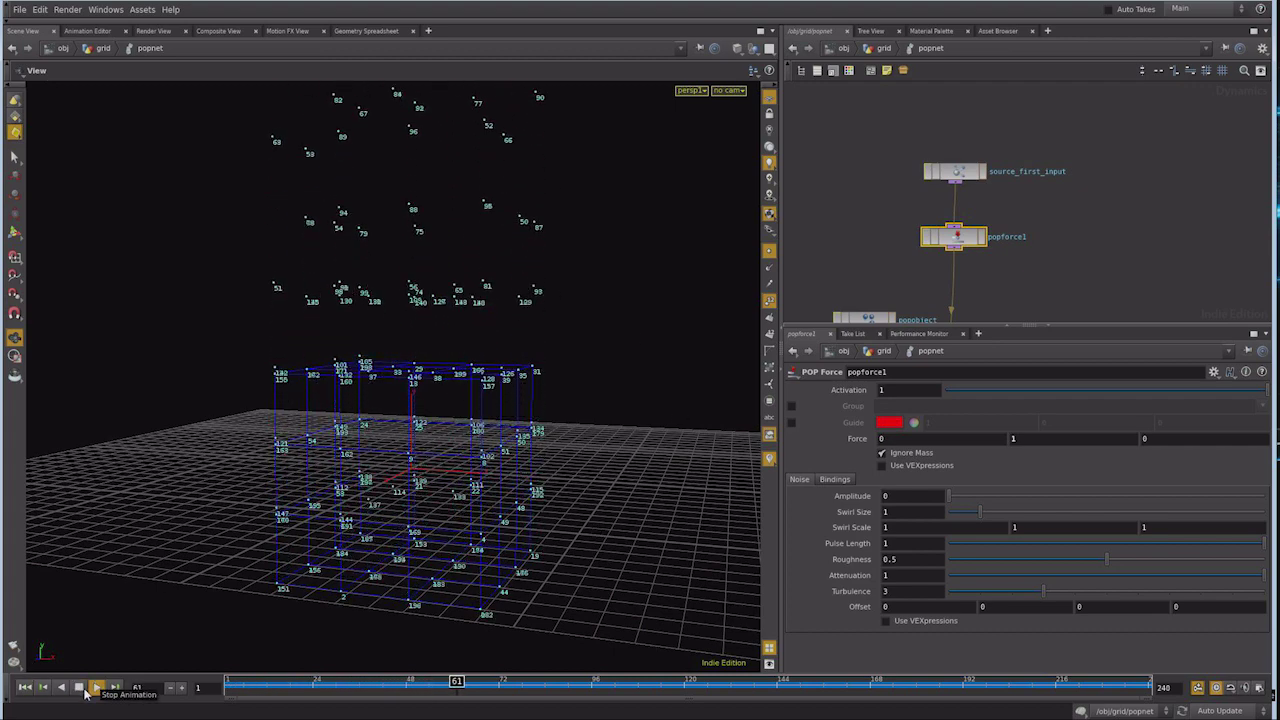
click(85, 688)
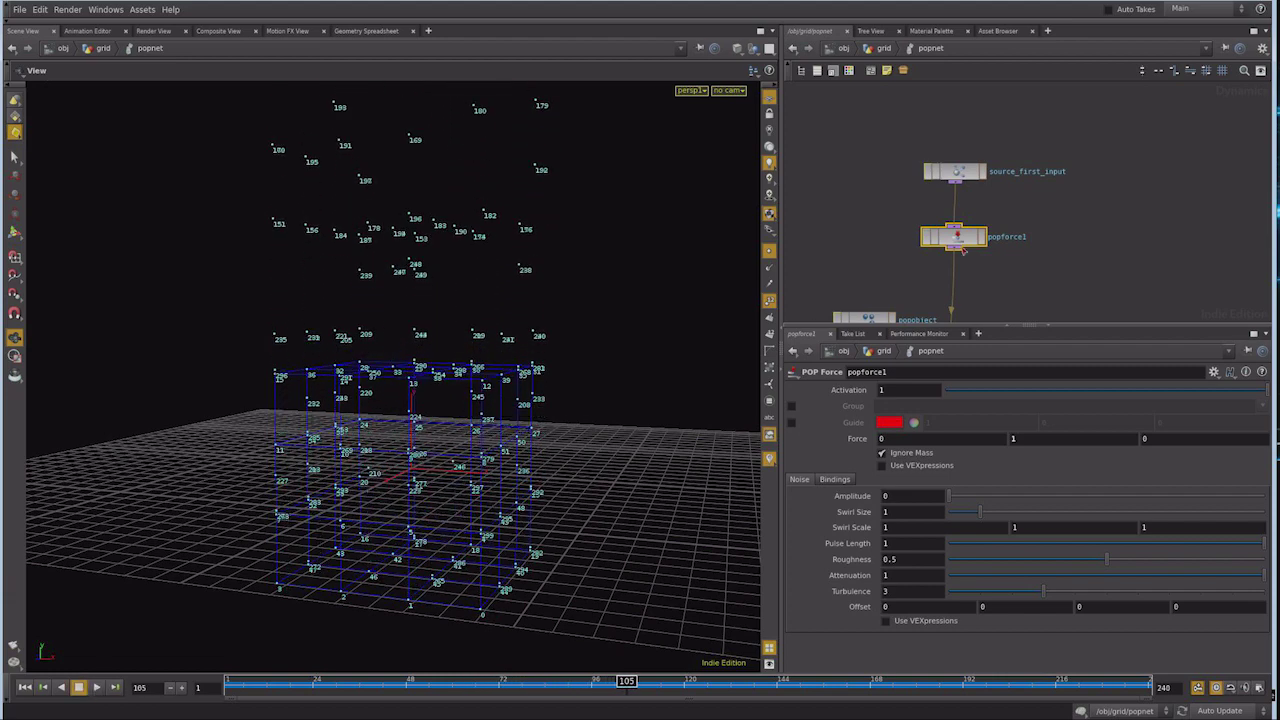
click(958, 172)
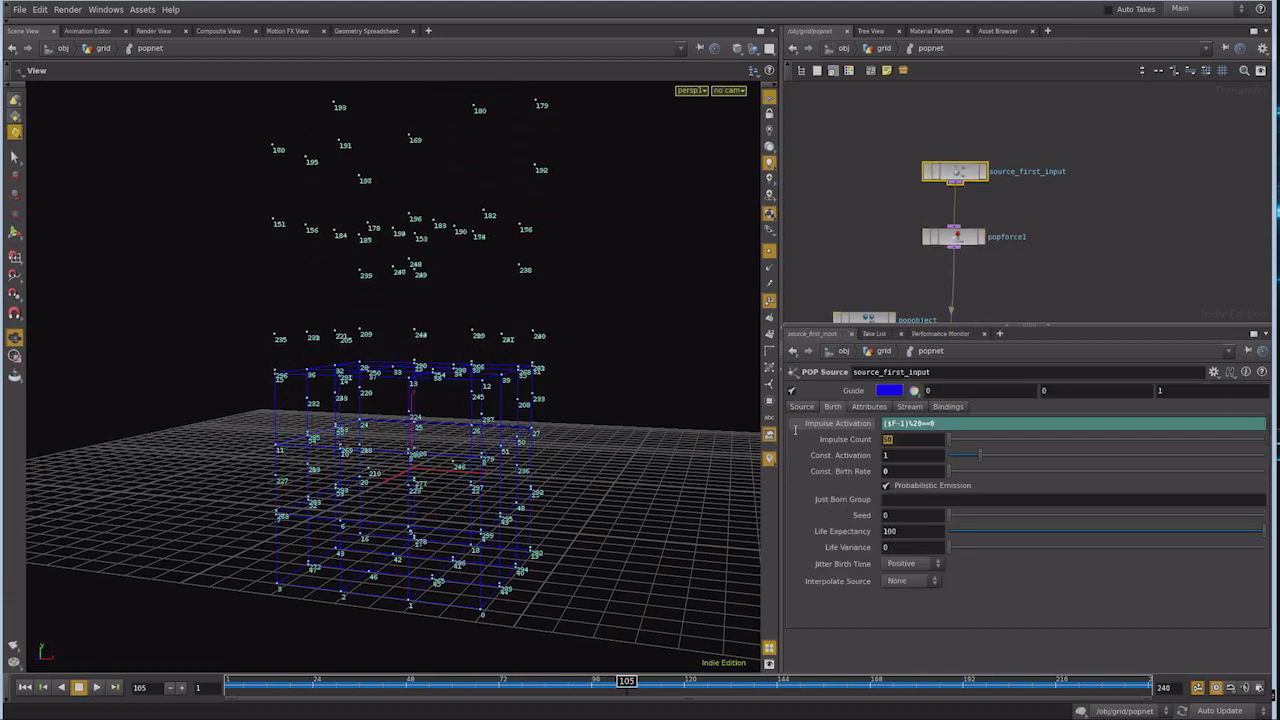
Set Impulse Count to 5 and replay the simulation from frame 1
text(5)
key(Return)
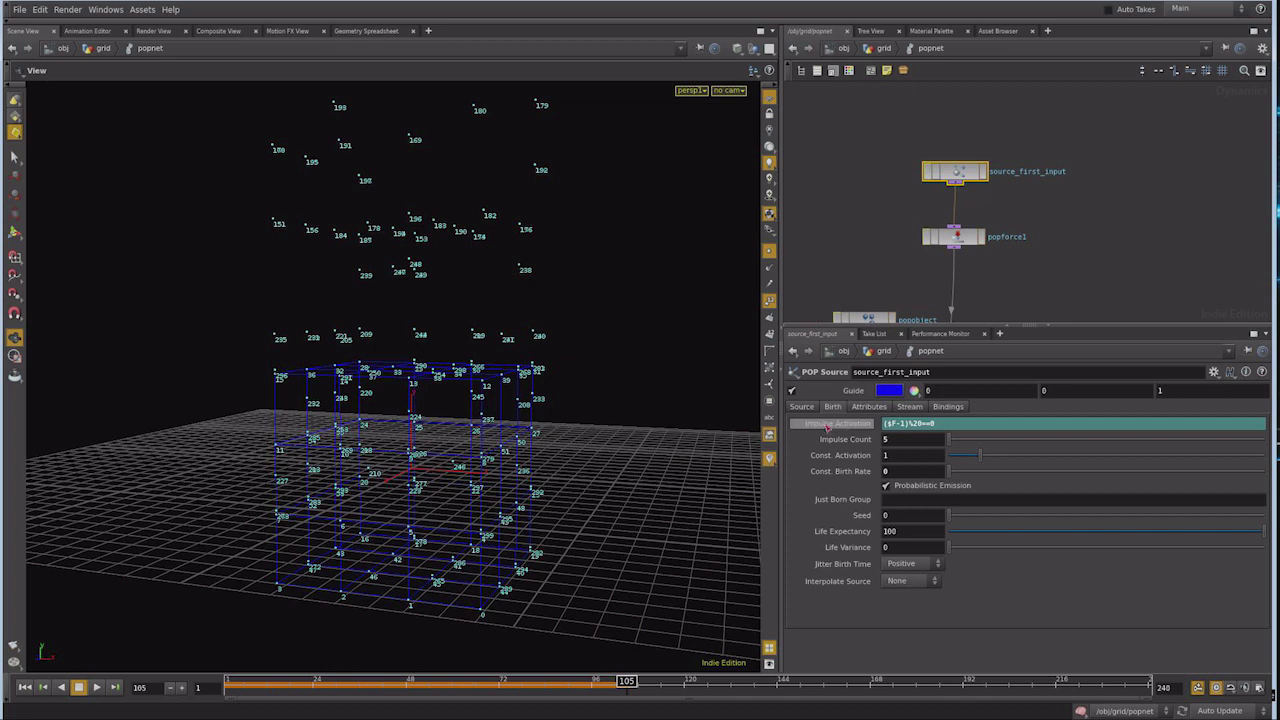
click(22, 688)
click(94, 688)
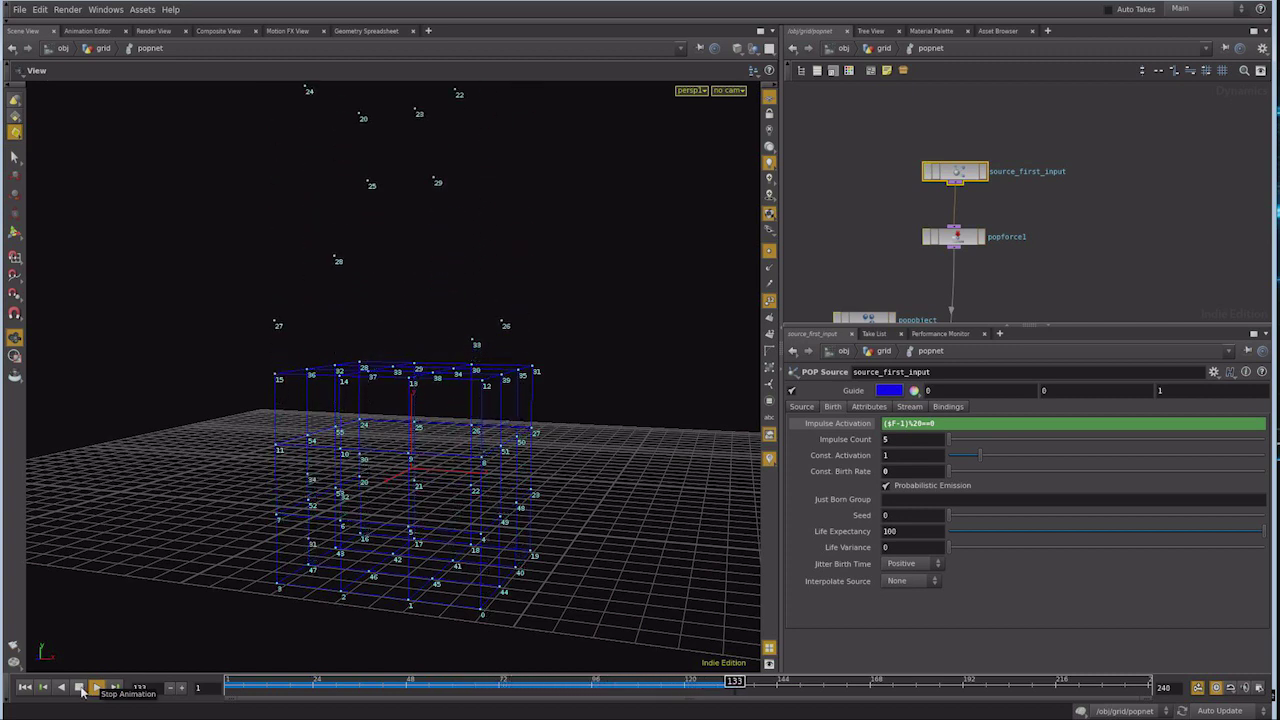
click(80, 689)
click(25, 687)
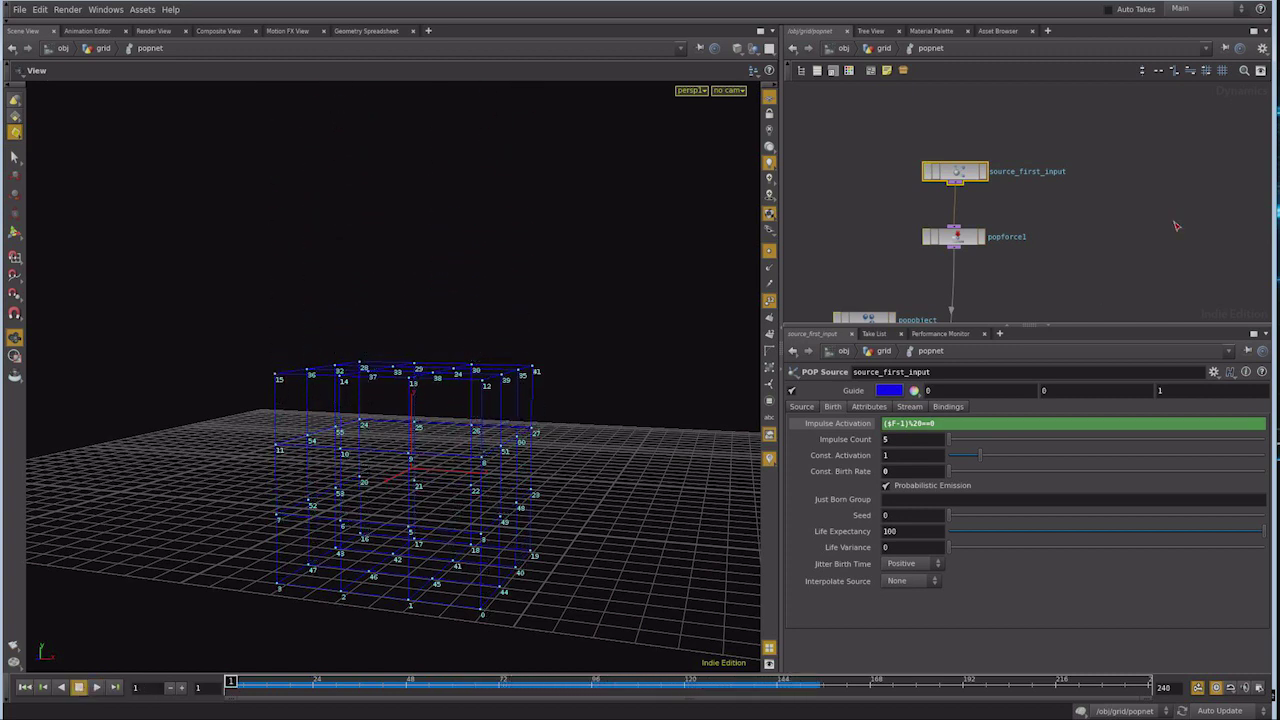
Give popforce1 a noise Amplitude of 6.19 and play to see particles scatter
middle_drag(1030, 262, 1040, 209)
click(964, 183)
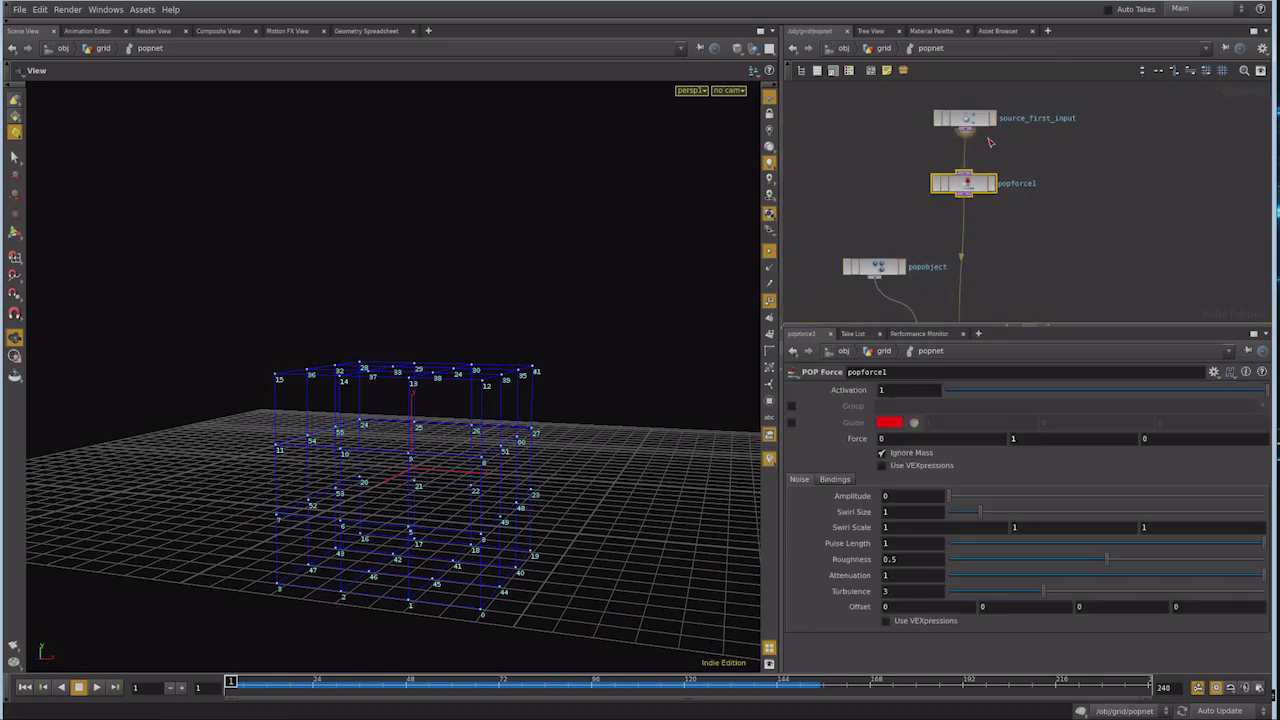
drag(964, 191, 965, 205)
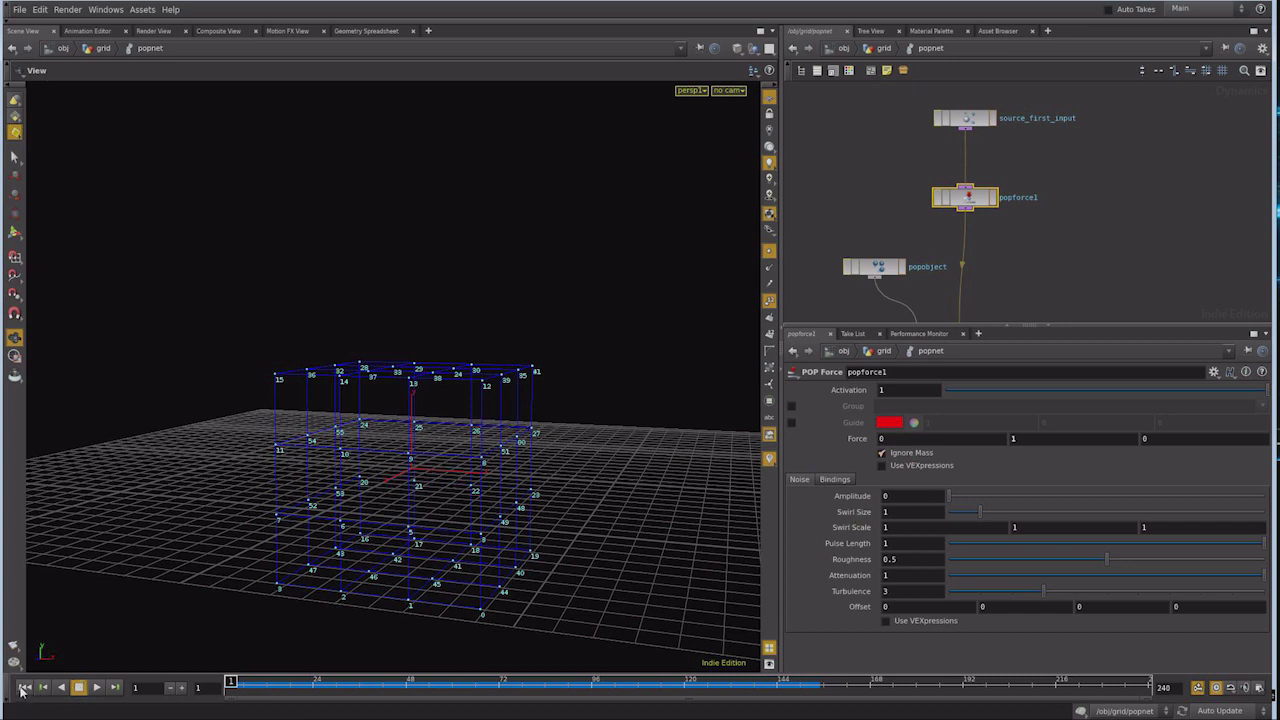
click(95, 688)
key(ctrl+Up)
drag(950, 498, 1145, 498)
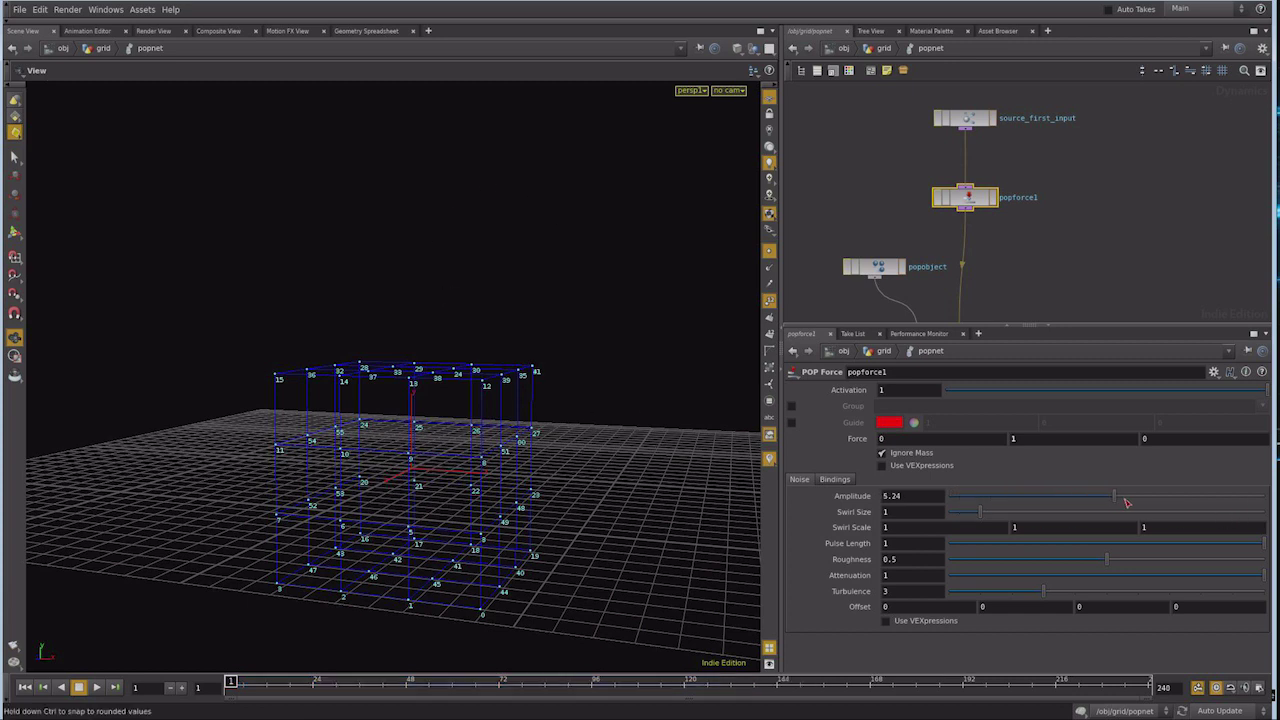
click(99, 688)
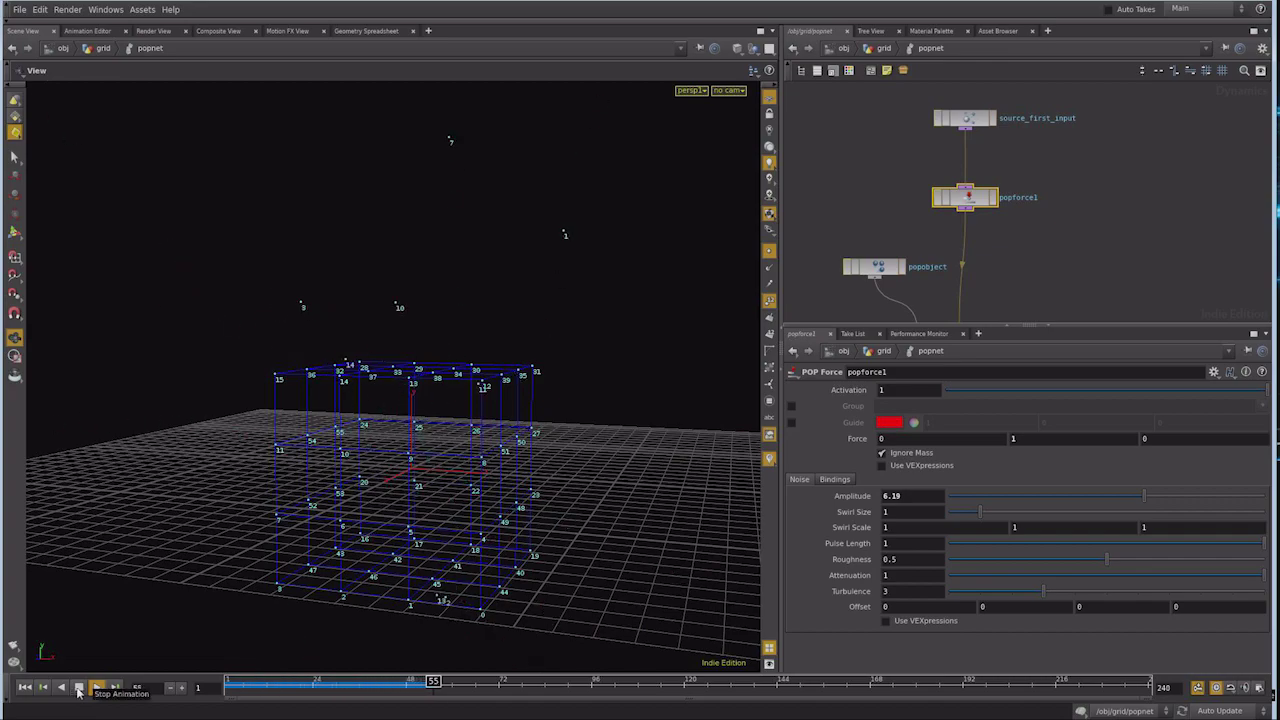
mouse_move(413, 437)
mouse_down()
mouse_move(564, 452)
mouse_move(370, 470)
mouse_up()
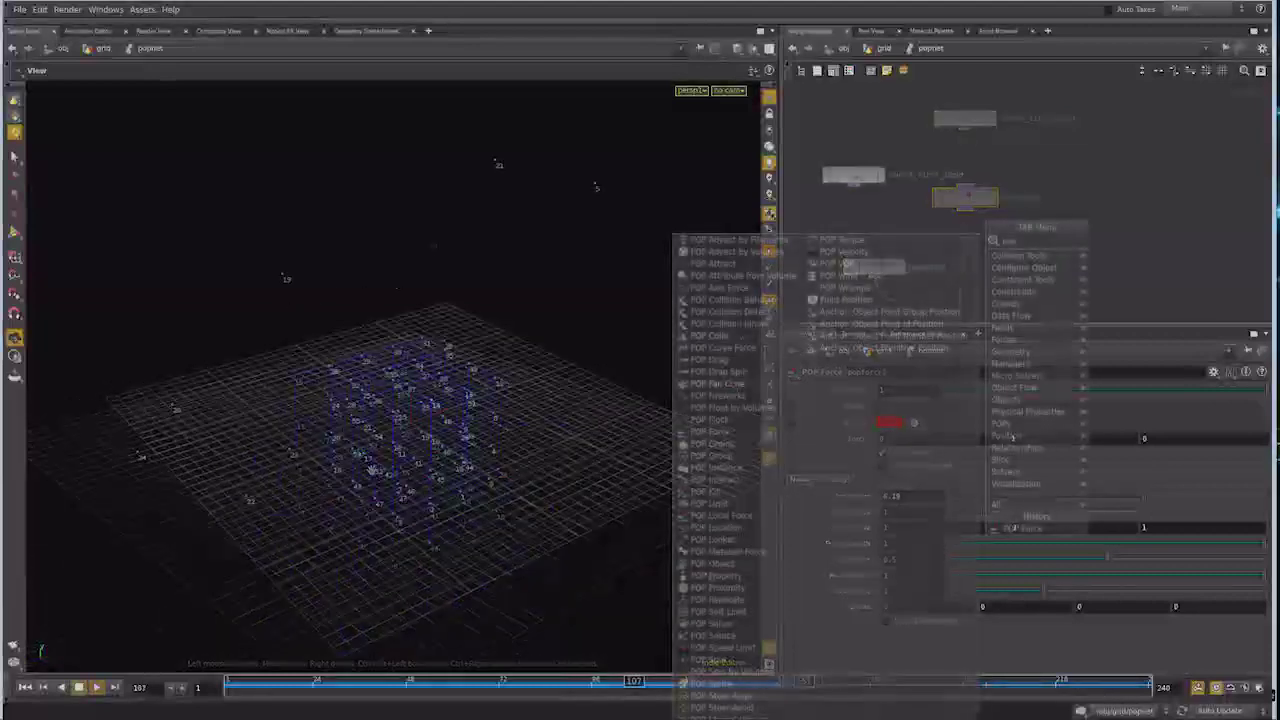
Insert a POP Axis Force between source_first_input and popforce1, then replay the simulation from frame 1
click(710, 431)
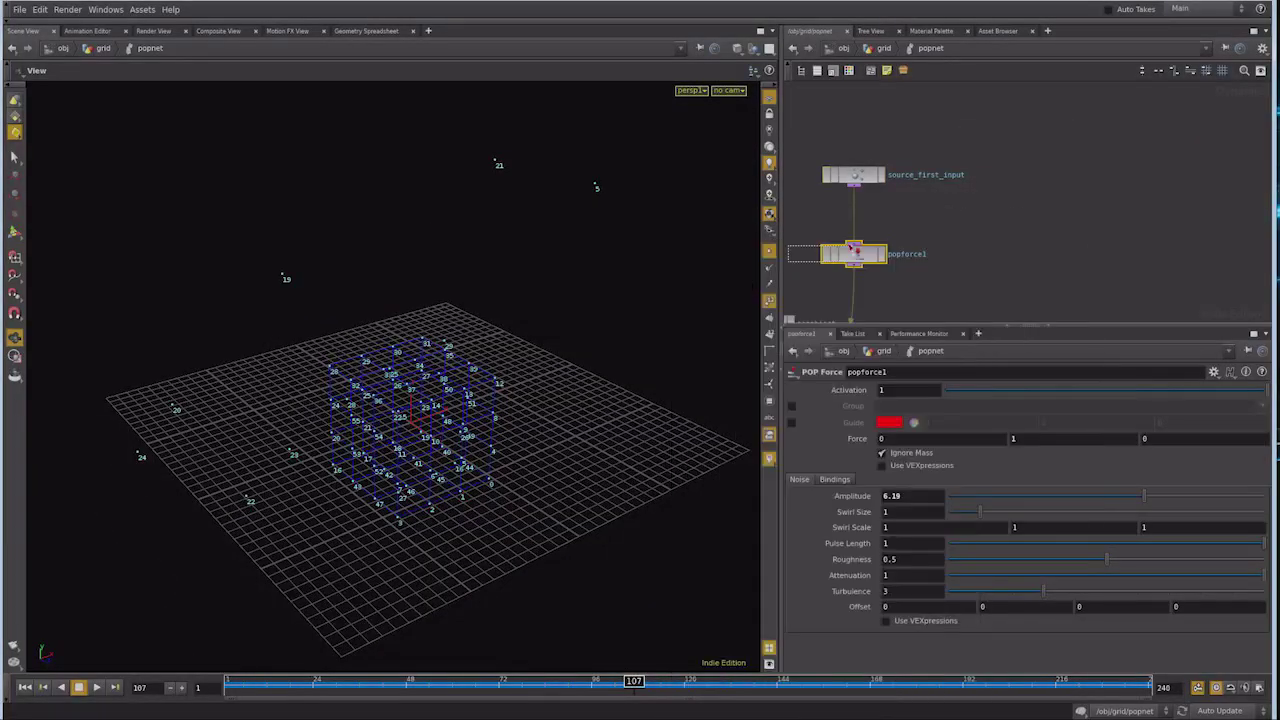
click(857, 214)
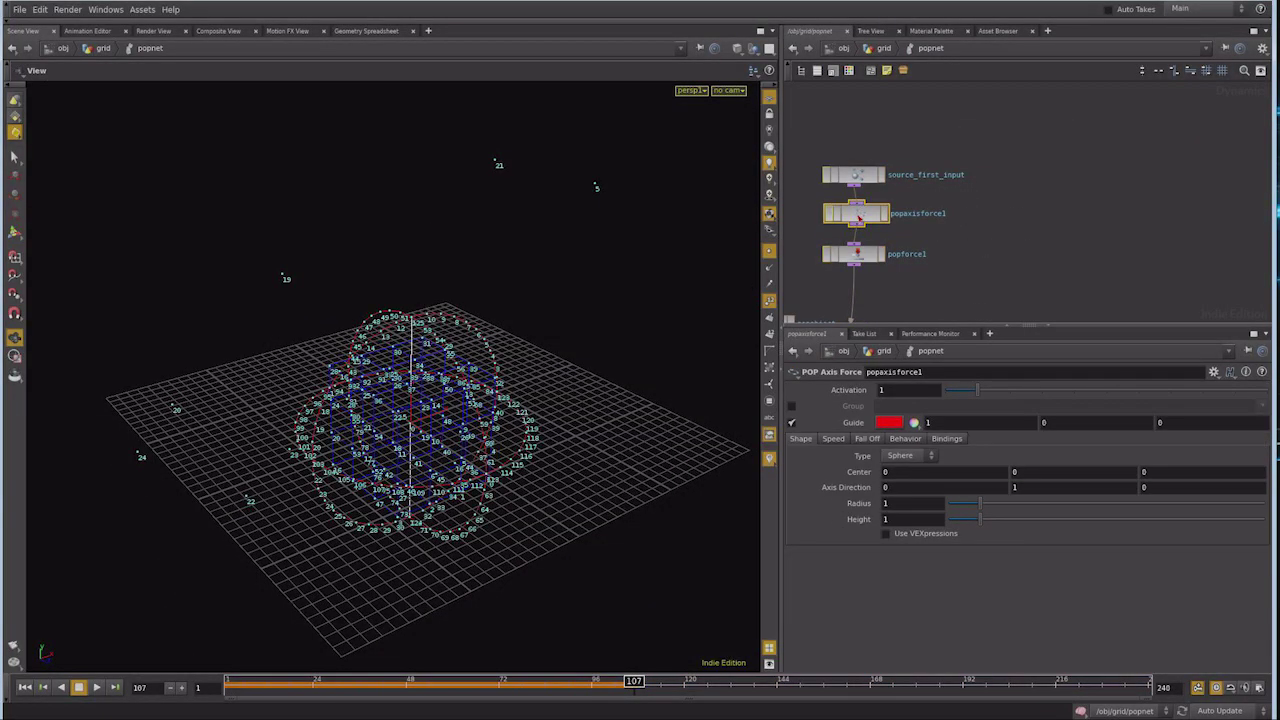
middle_drag(852, 262, 898, 233)
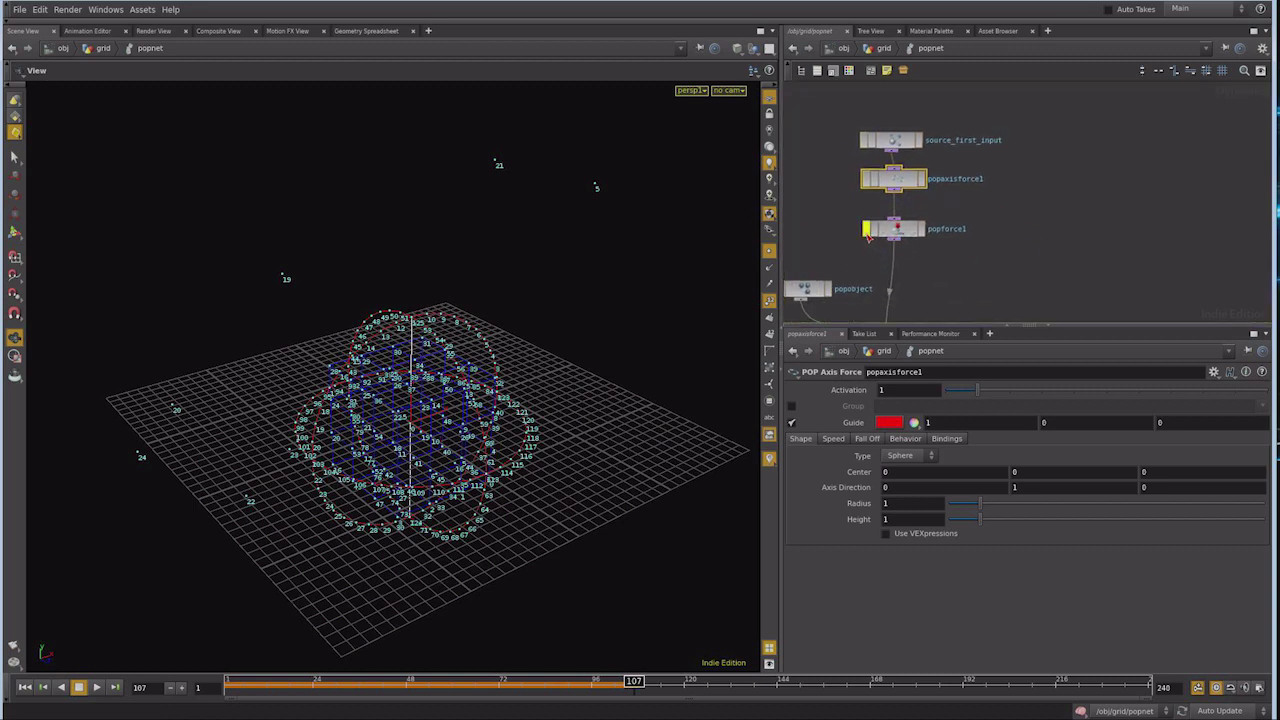
drag(895, 186, 893, 196)
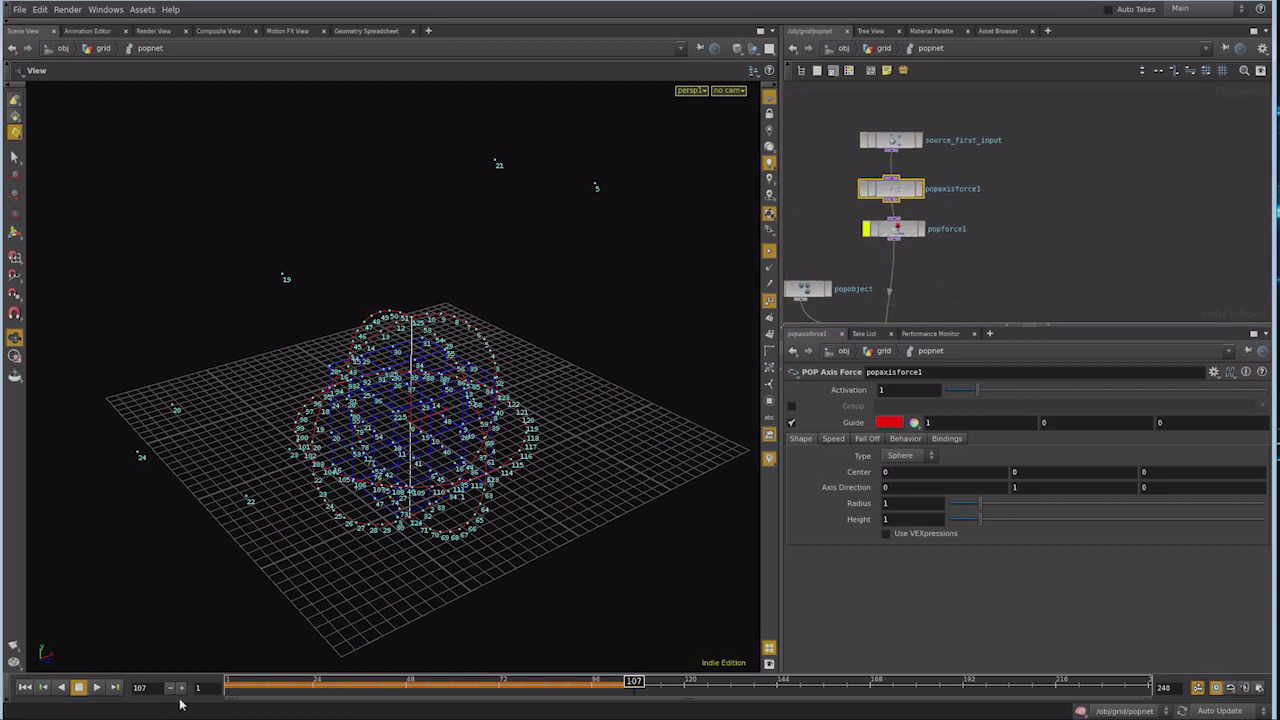
click(25, 687)
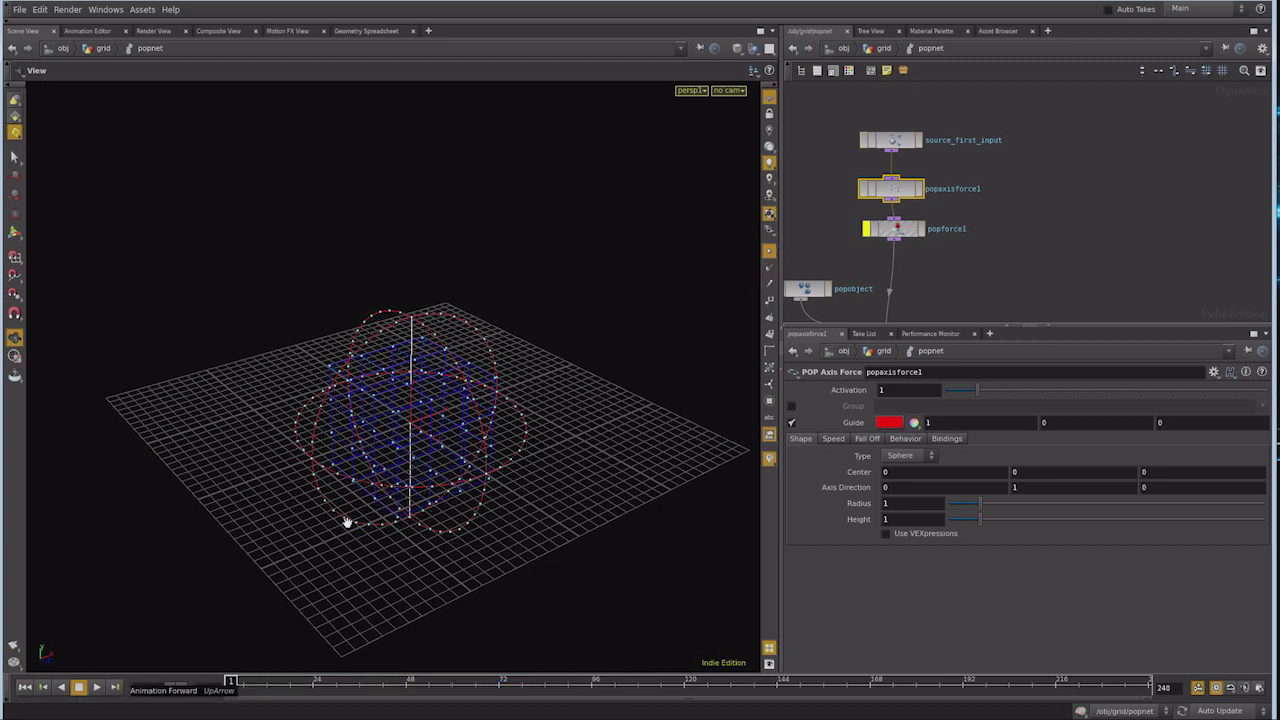
click(96, 688)
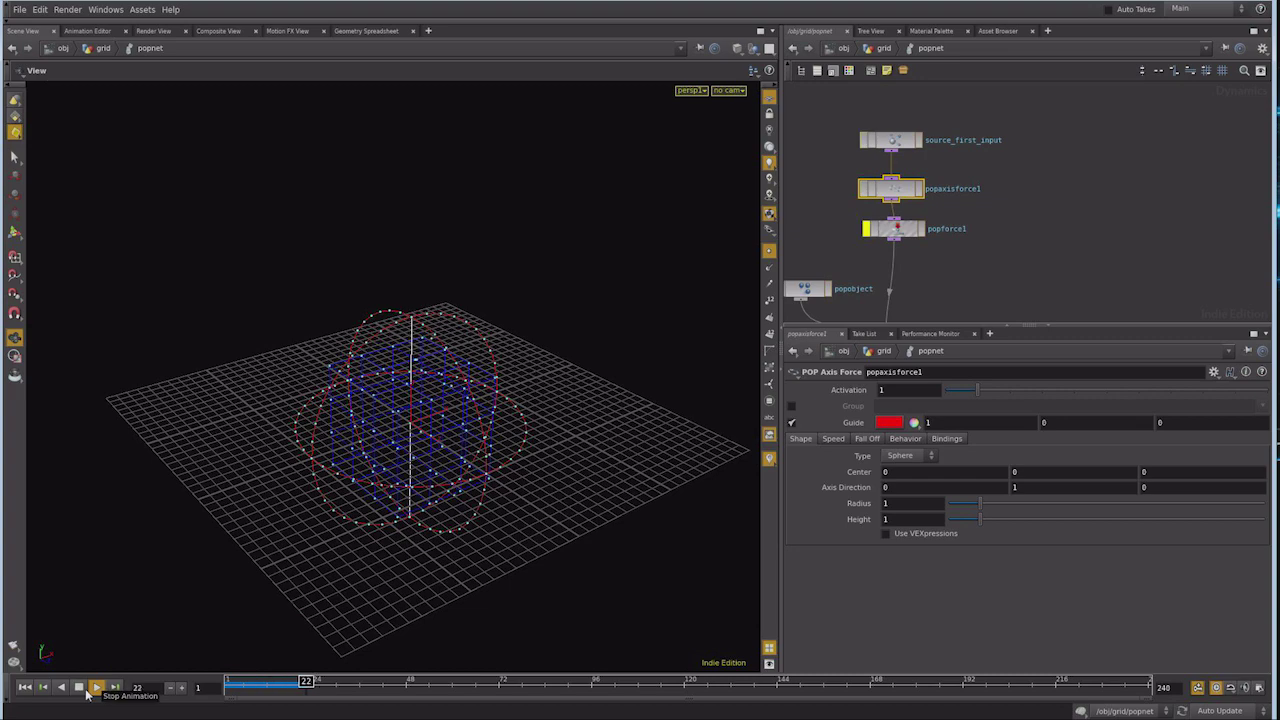
Raise the axis force's lift speed to 3.11, stretch its guide sphere to height 3, and replay
drag(428, 497, 497, 515)
click(835, 439)
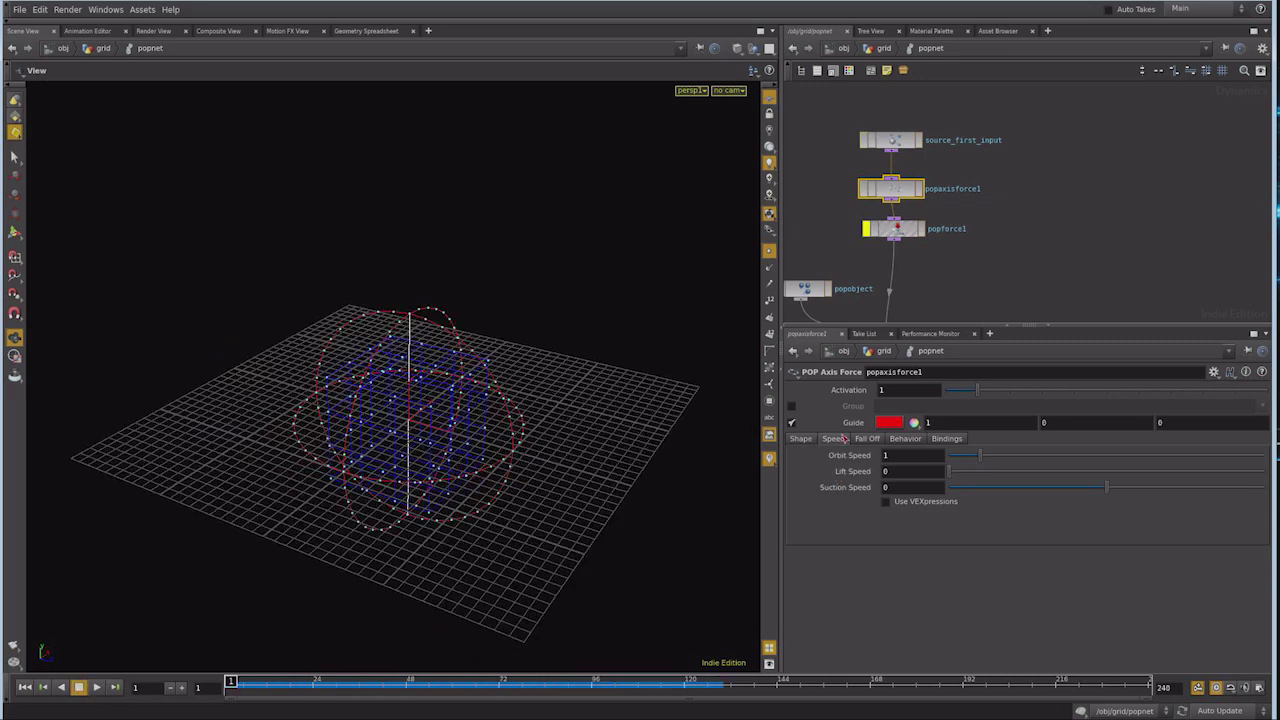
drag(950, 471, 1031, 471)
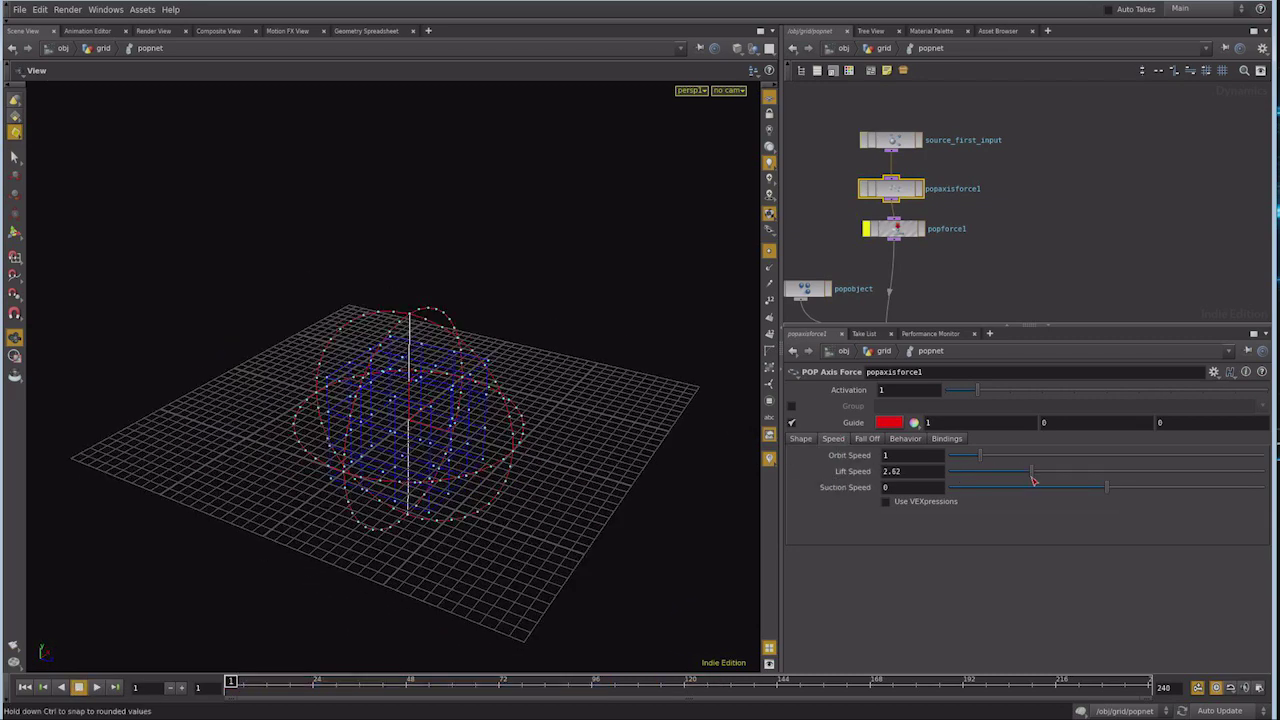
mouse_move(1031, 471)
mouse_down()
mouse_move(1048, 477)
mouse_move(1009, 456)
mouse_up()
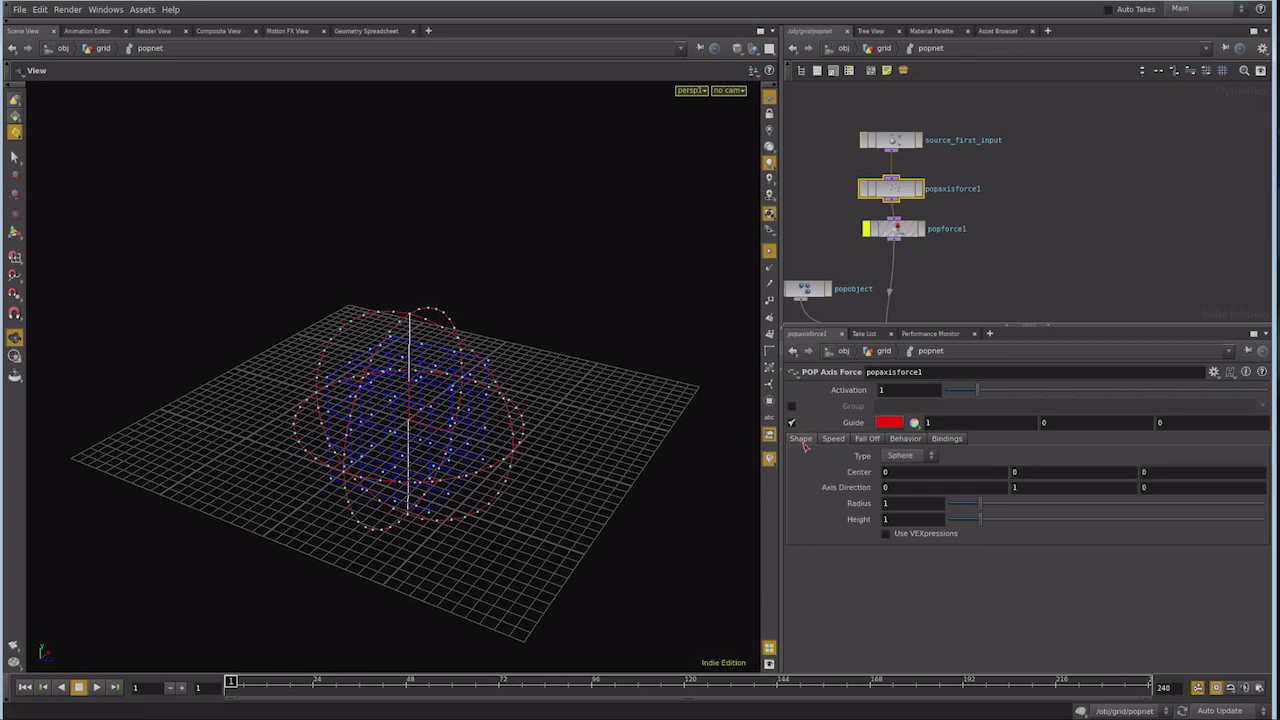
drag(983, 527, 1043, 522)
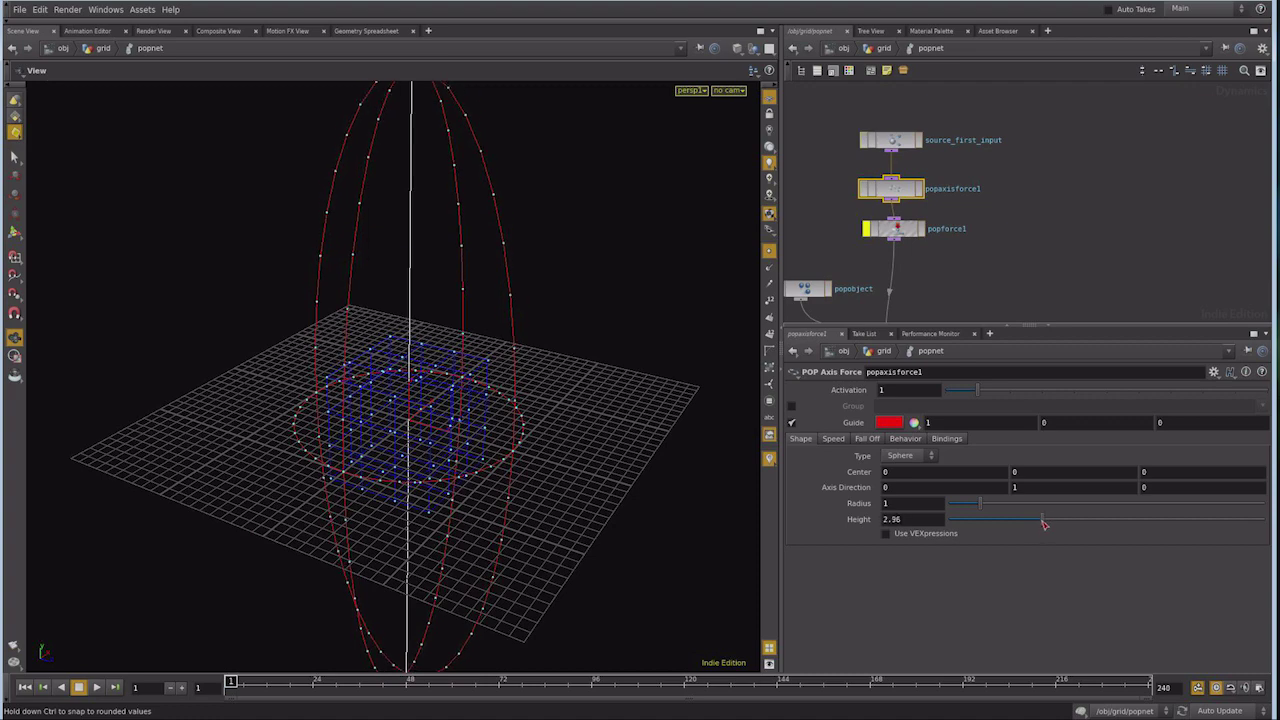
scroll(510, 374, down, 5)
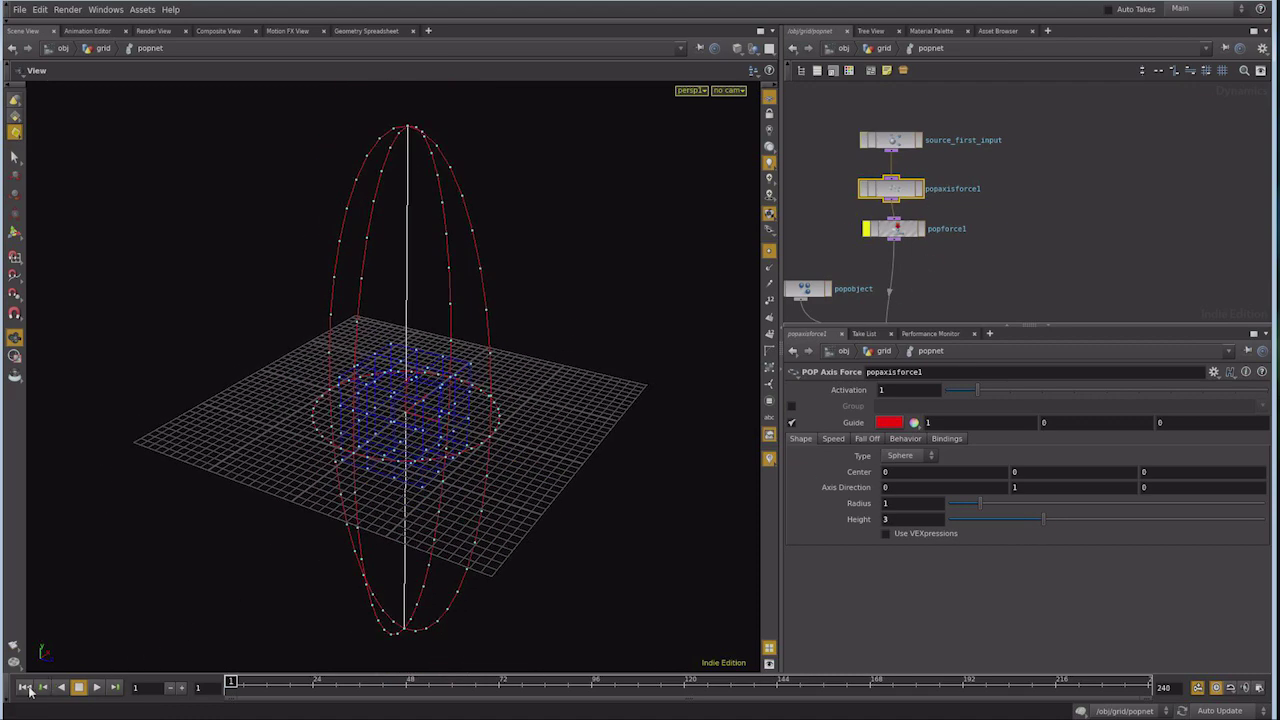
click(96, 688)
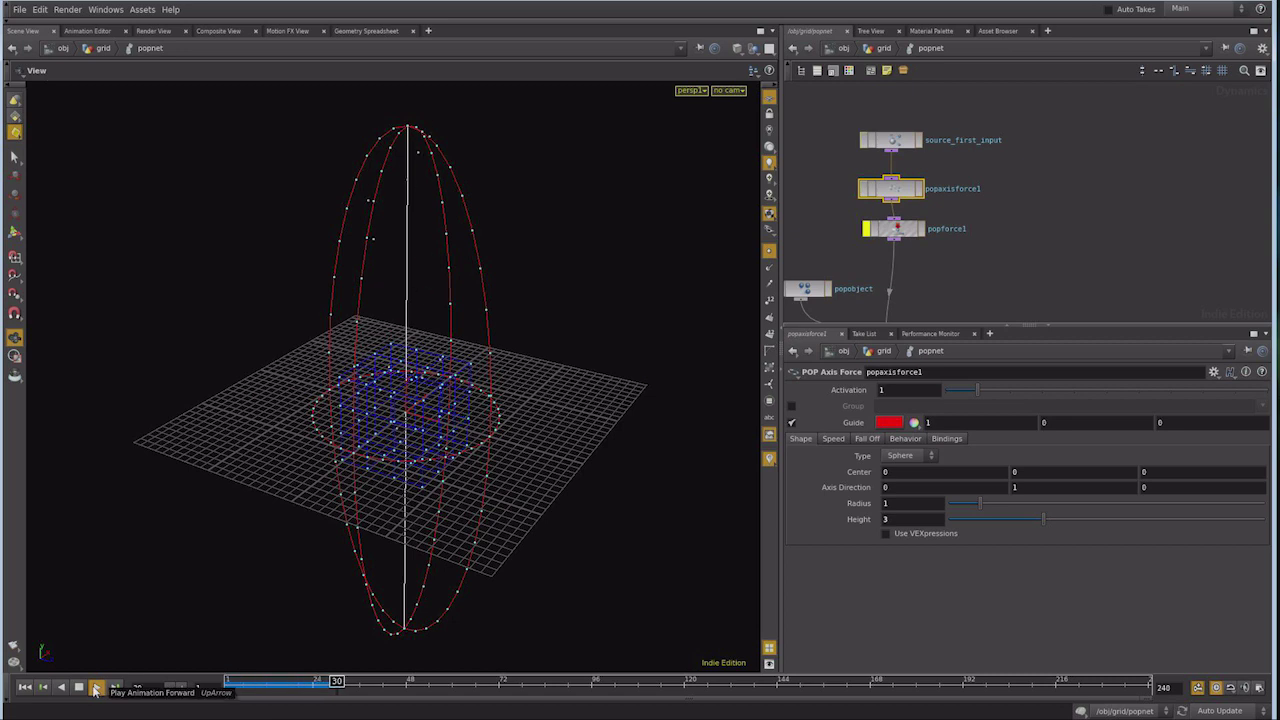
click(890, 140)
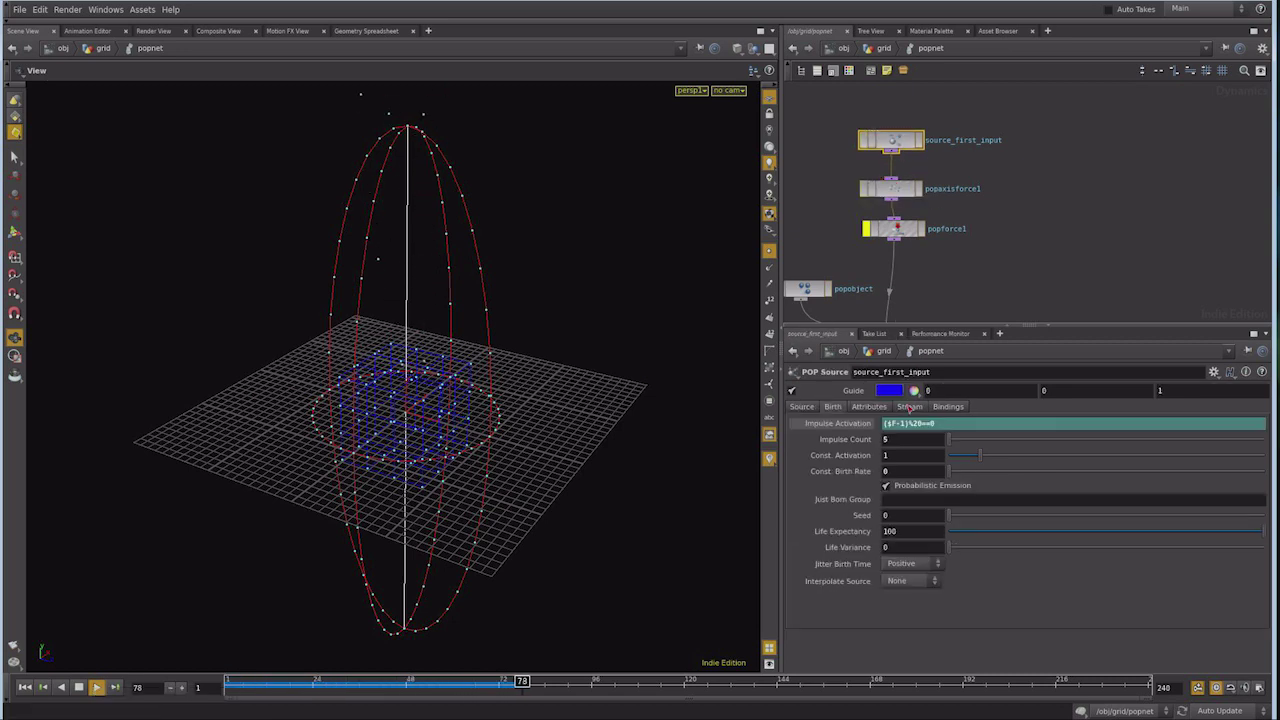
Set the source's impulse count to 50 and stop playback
text(50)
key(Return)
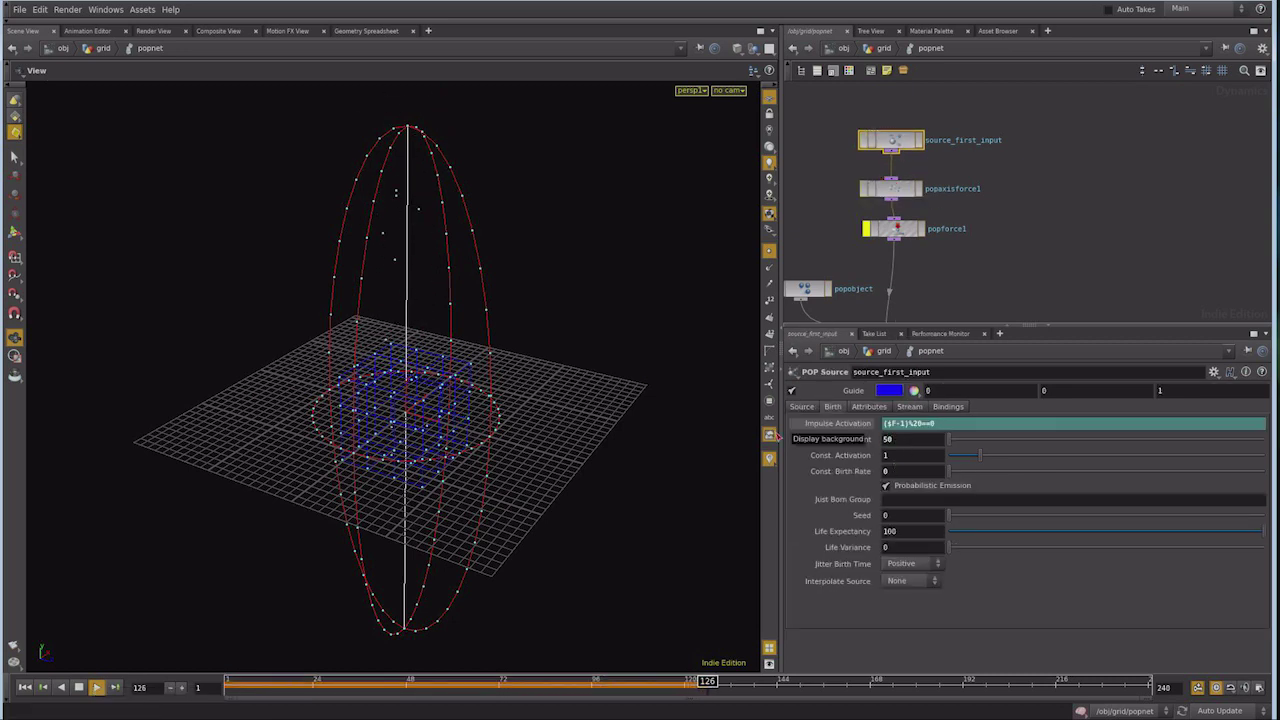
click(78, 687)
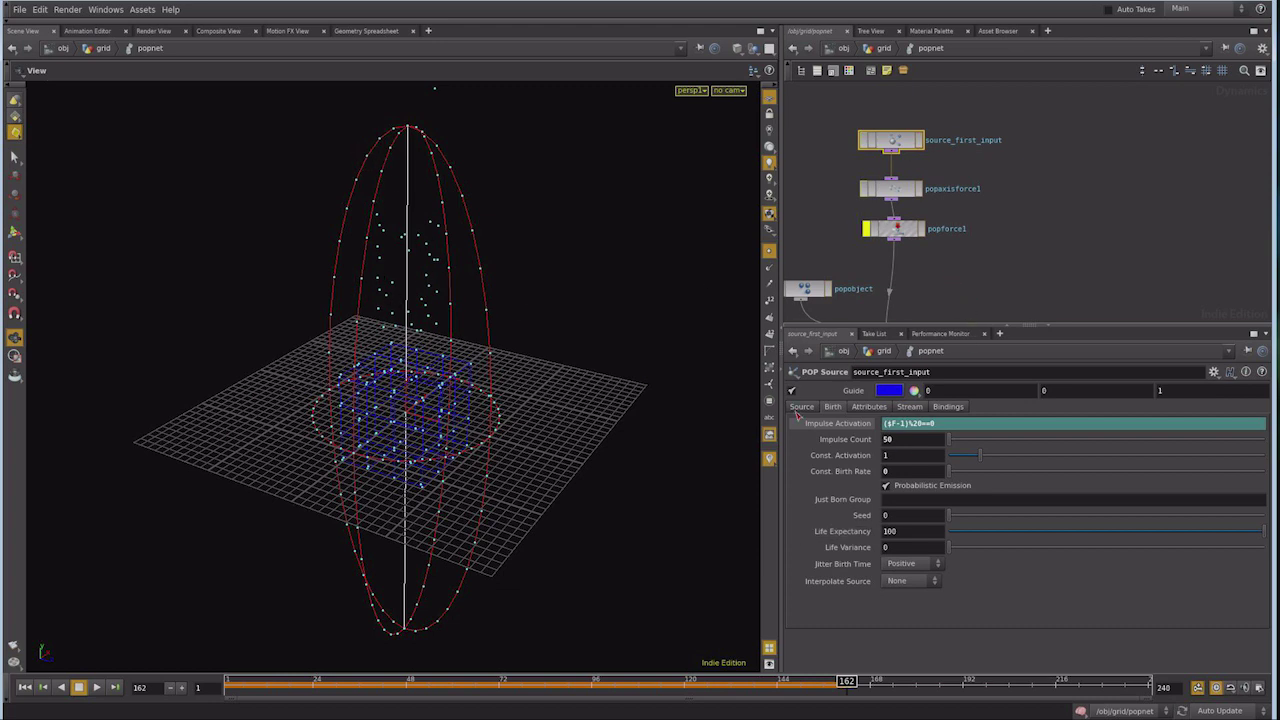
Replay the simulation from frame 1 and orbit the viewport to watch particles rise through the sphere
middle_drag(936, 298, 995, 286)
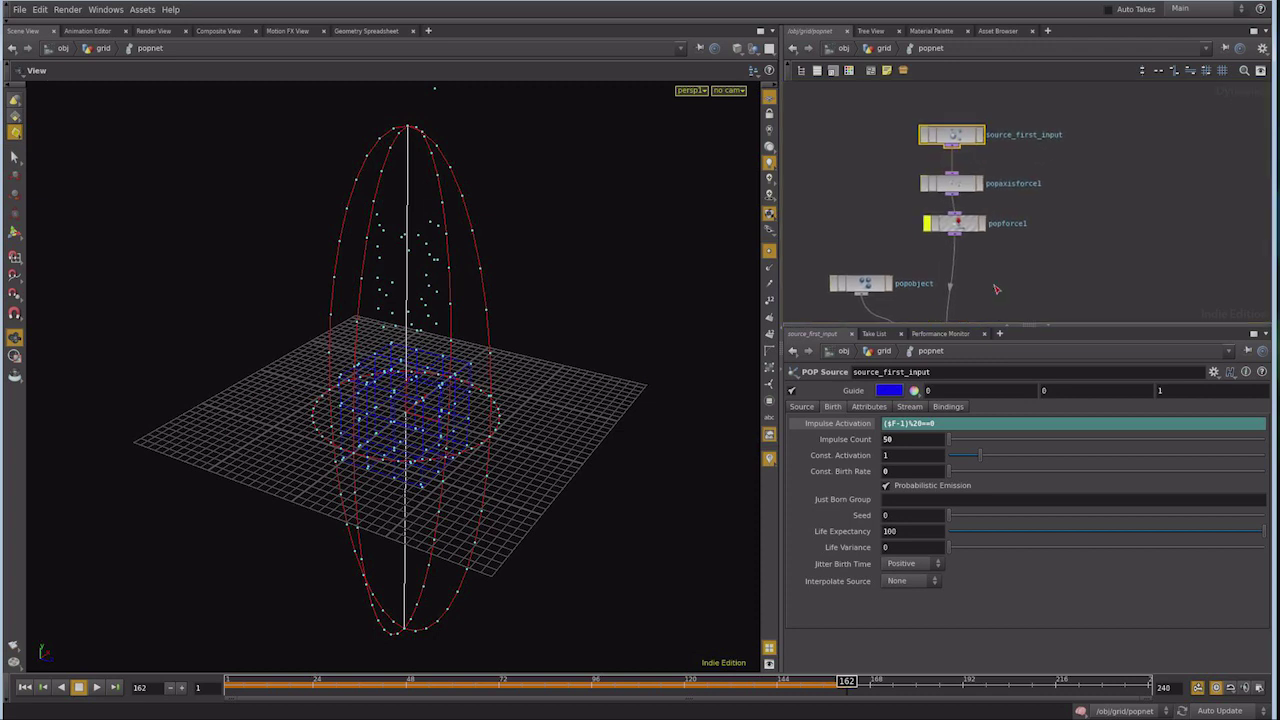
click(950, 226)
drag(950, 228, 950, 238)
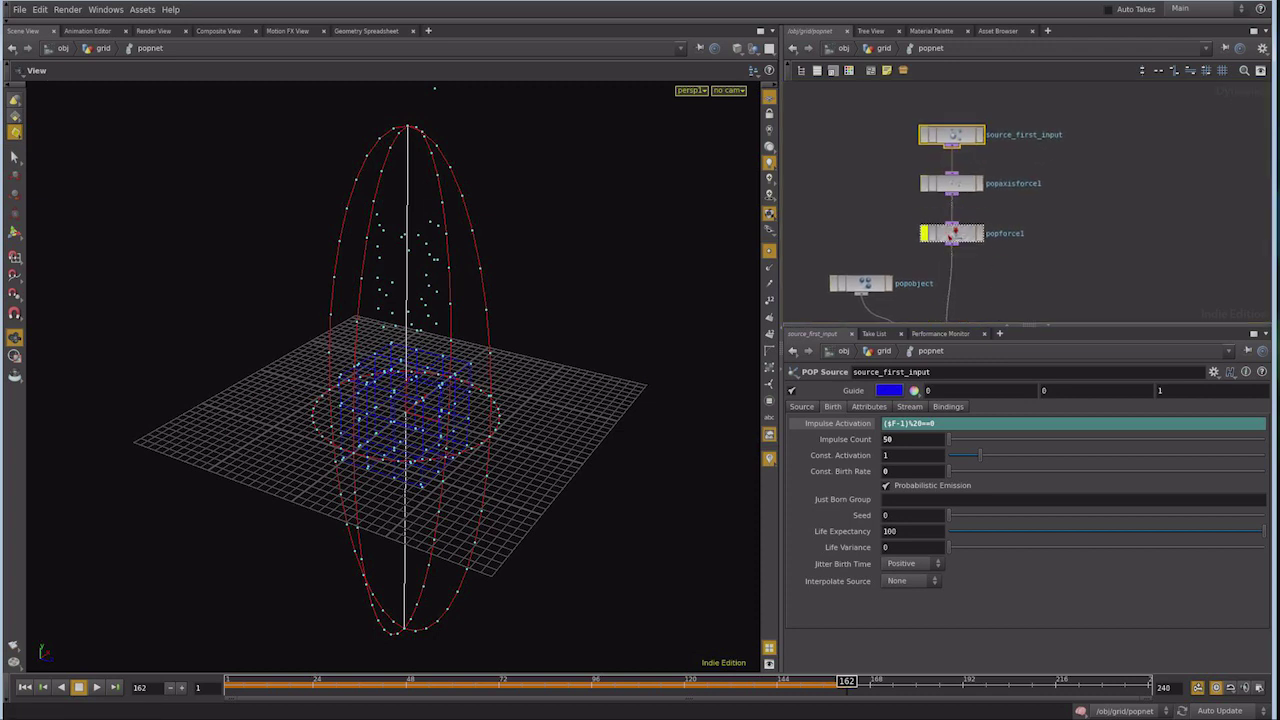
click(25, 687)
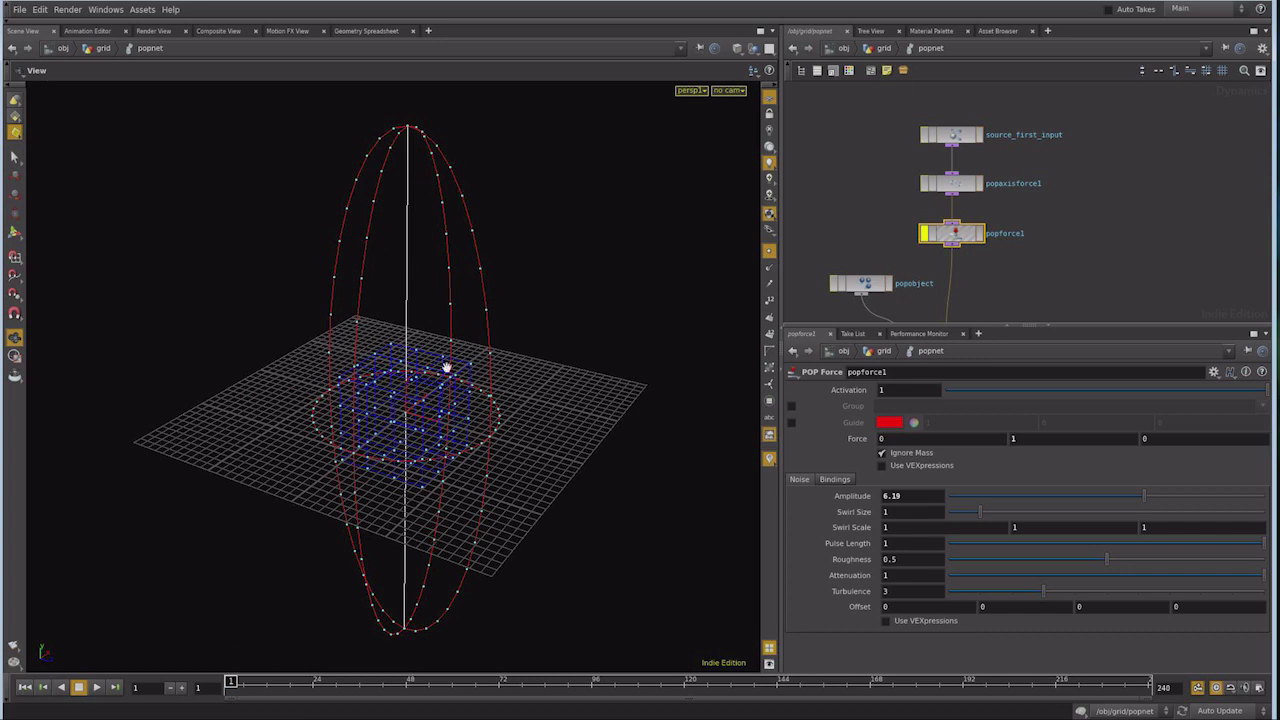
click(96, 688)
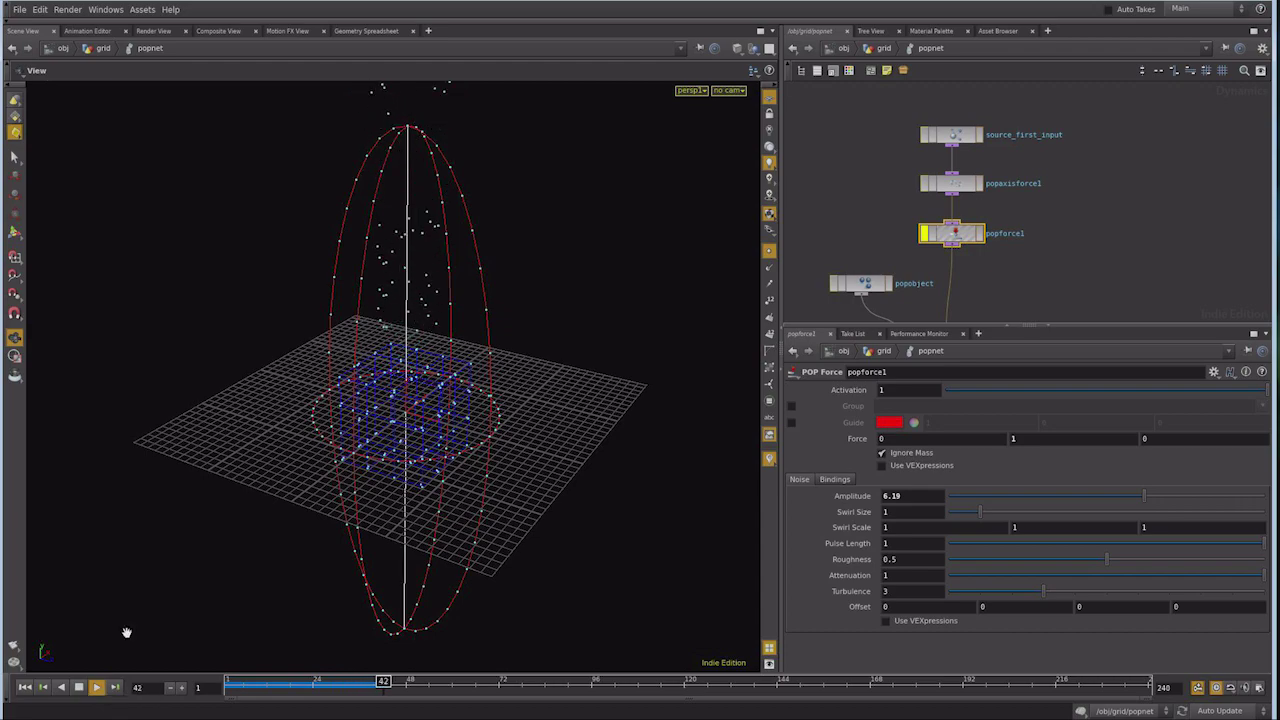
mouse_move(446, 331)
mouse_down()
mouse_move(697, 310)
mouse_move(709, 423)
mouse_move(669, 346)
mouse_move(543, 243)
mouse_up()
middle_drag(1037, 260, 1042, 156)
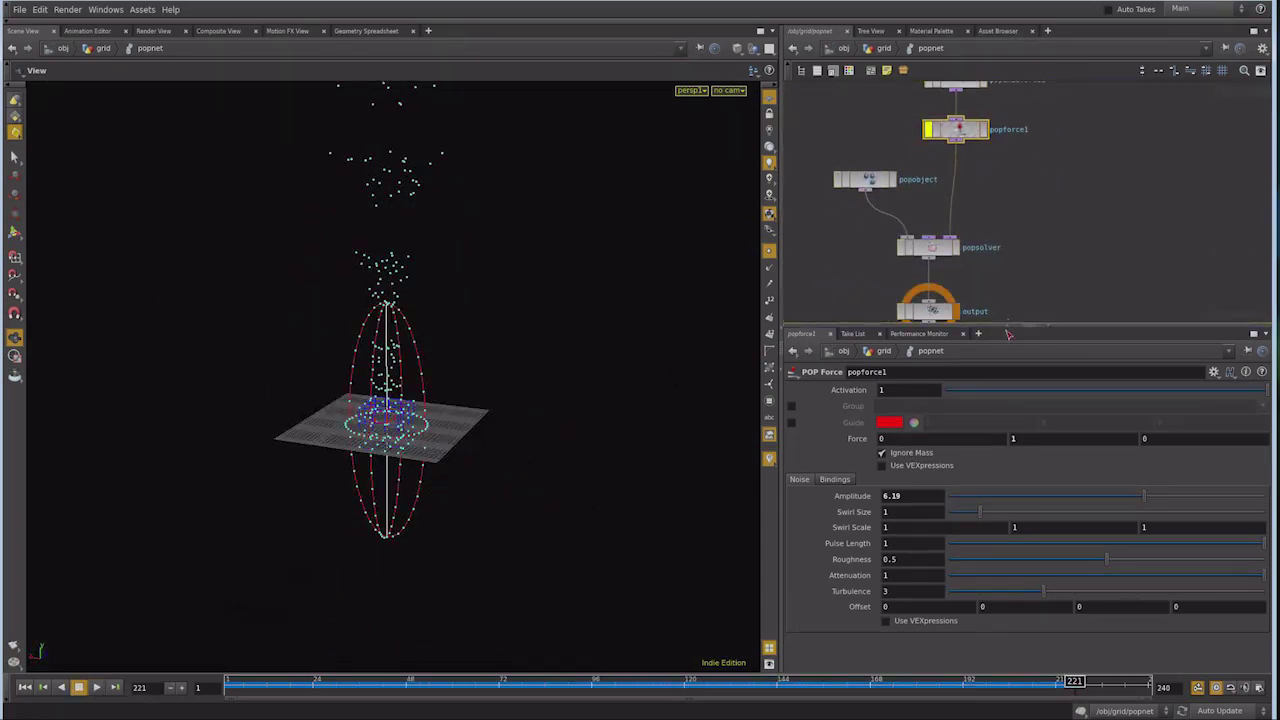
Fit the node graph in view, select only popforce1, and delete it
drag(1008, 325, 1010, 493)
key(h)
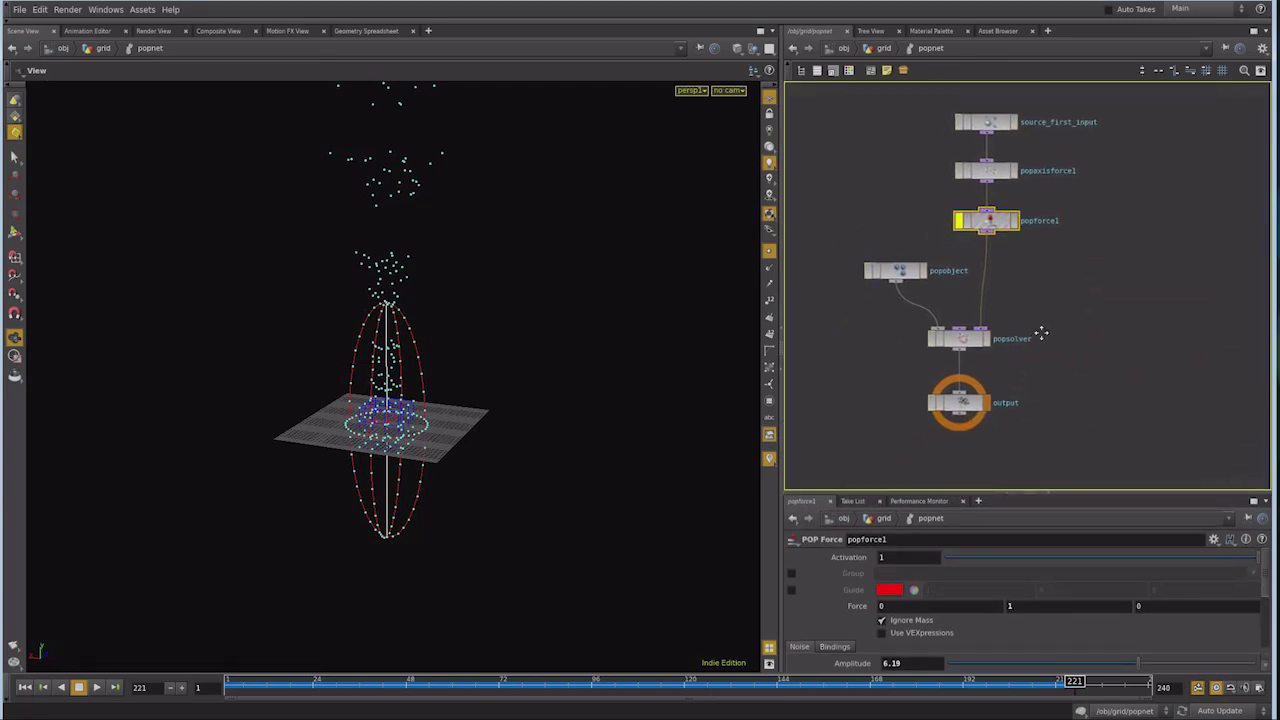
drag(985, 130, 985, 114)
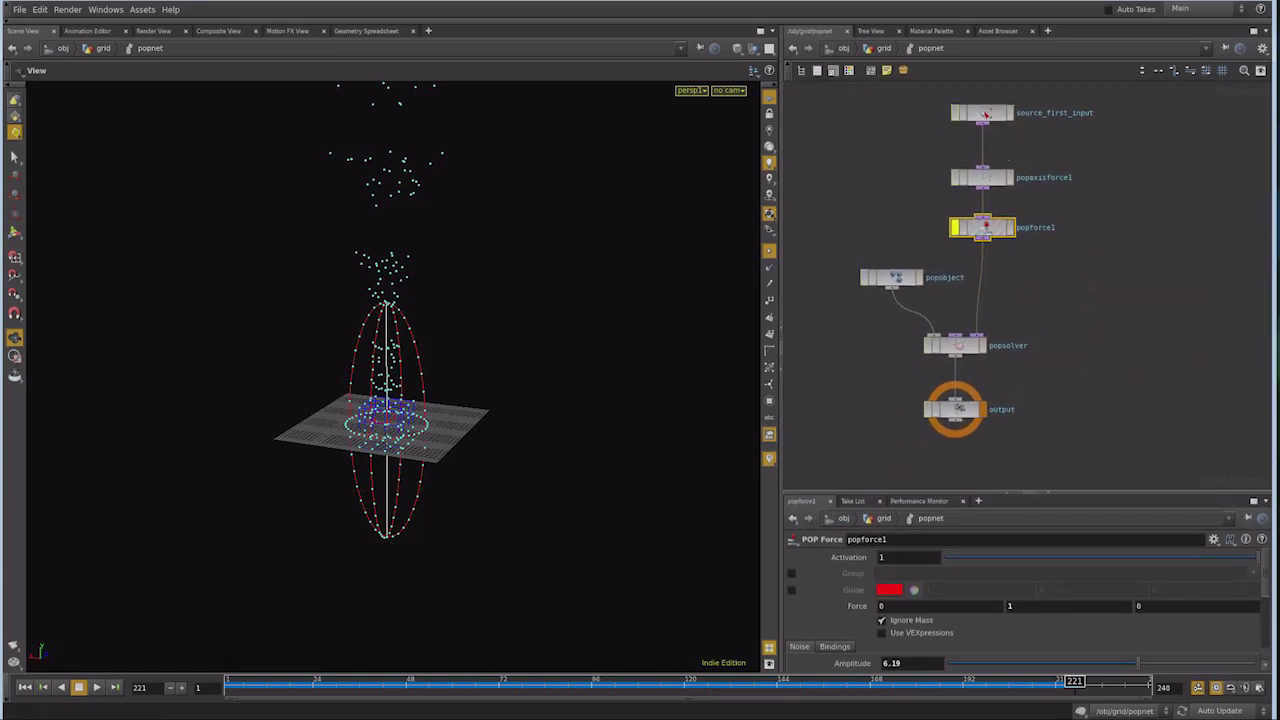
click(992, 182)
click(986, 230)
shift+click(986, 183)
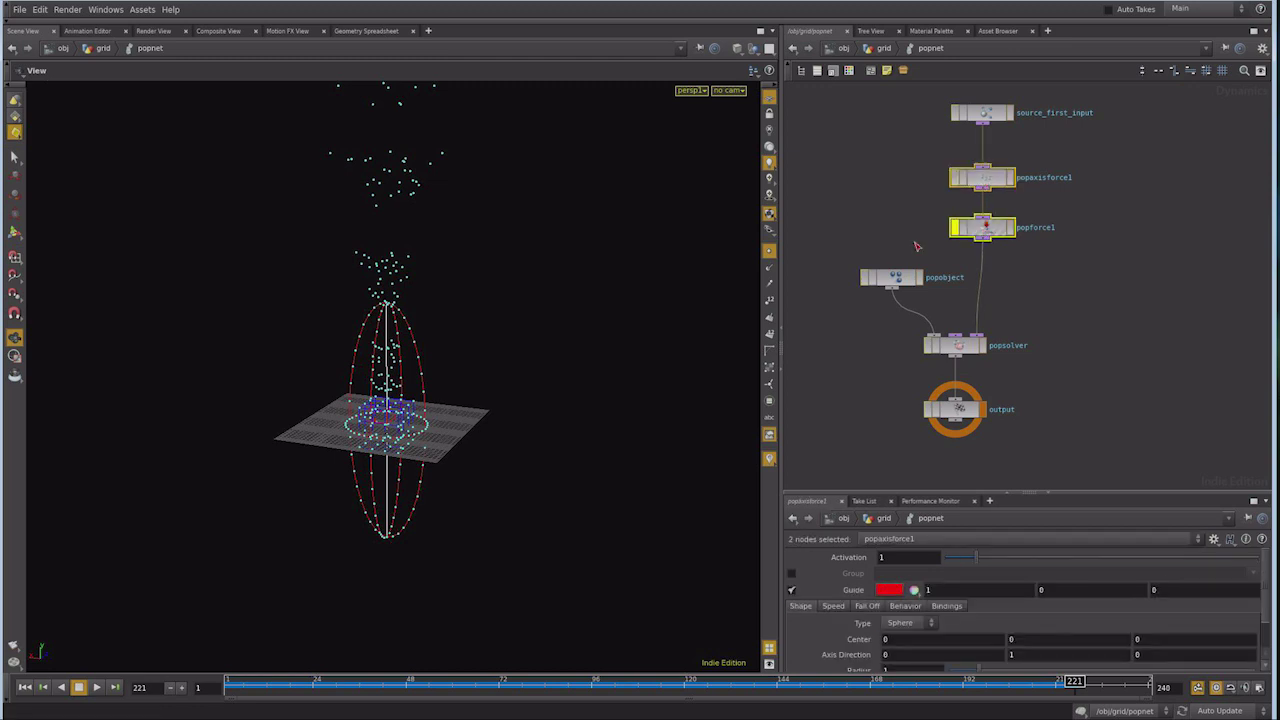
click(925, 240)
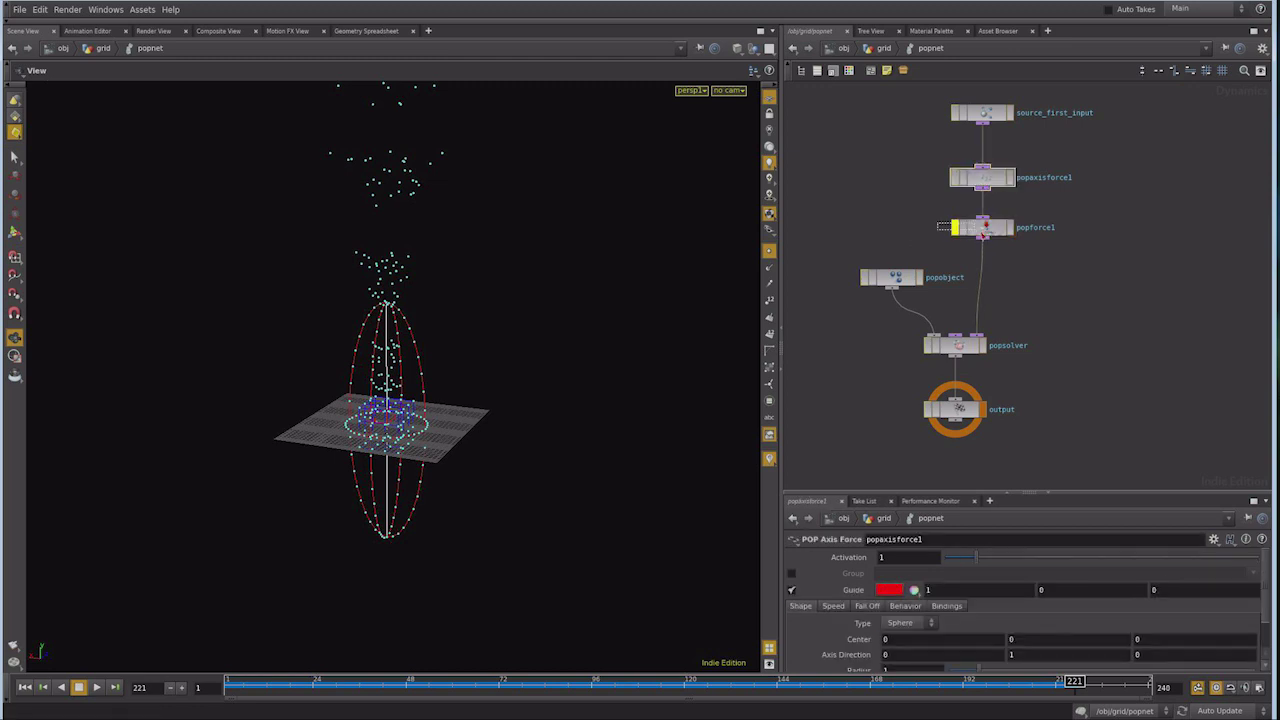
drag(940, 224, 1016, 240)
key(Delete)
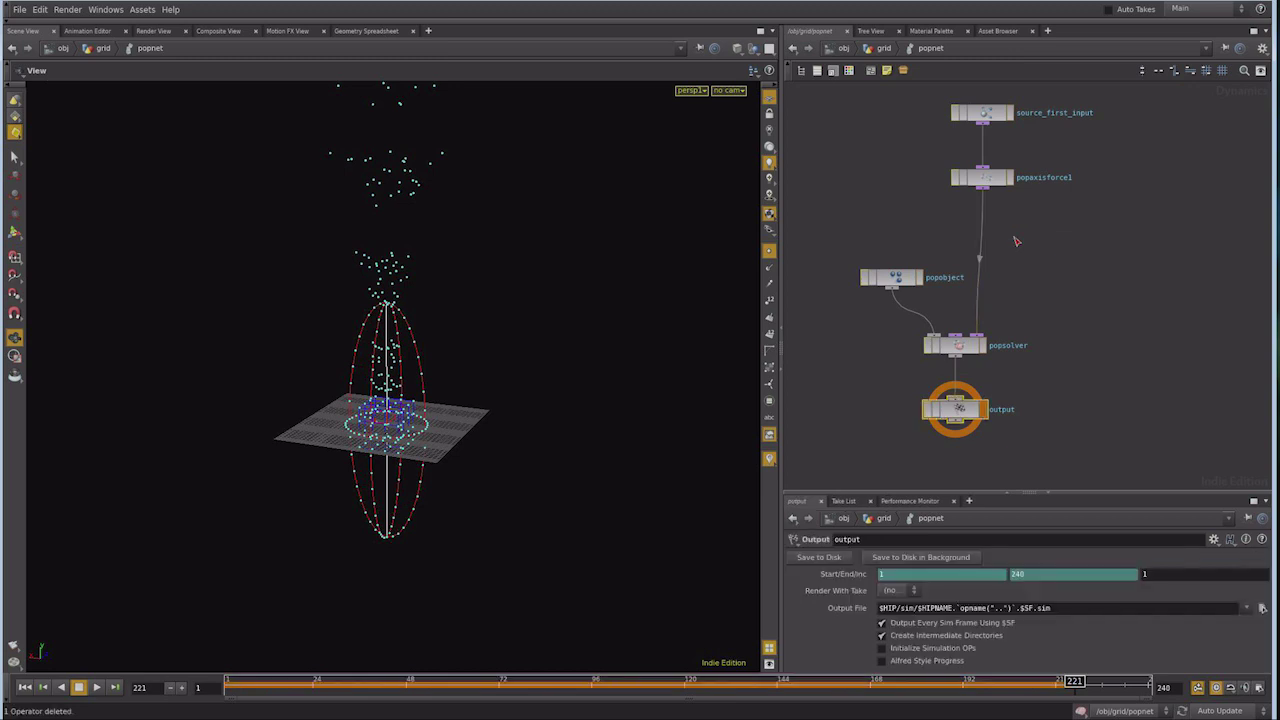
Nudge popsolver down and select the popsolver and popobject nodes, keeping popobject's name
drag(970, 347, 974, 349)
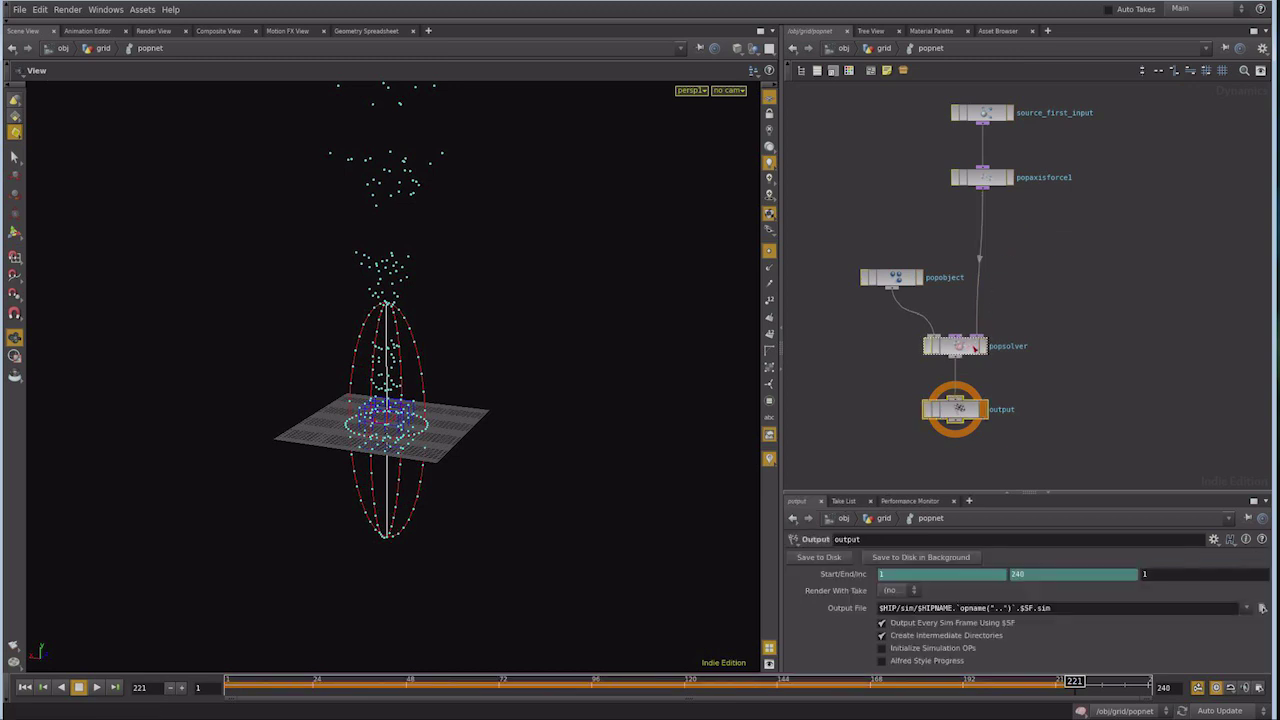
double_click(955, 277)
click(955, 260)
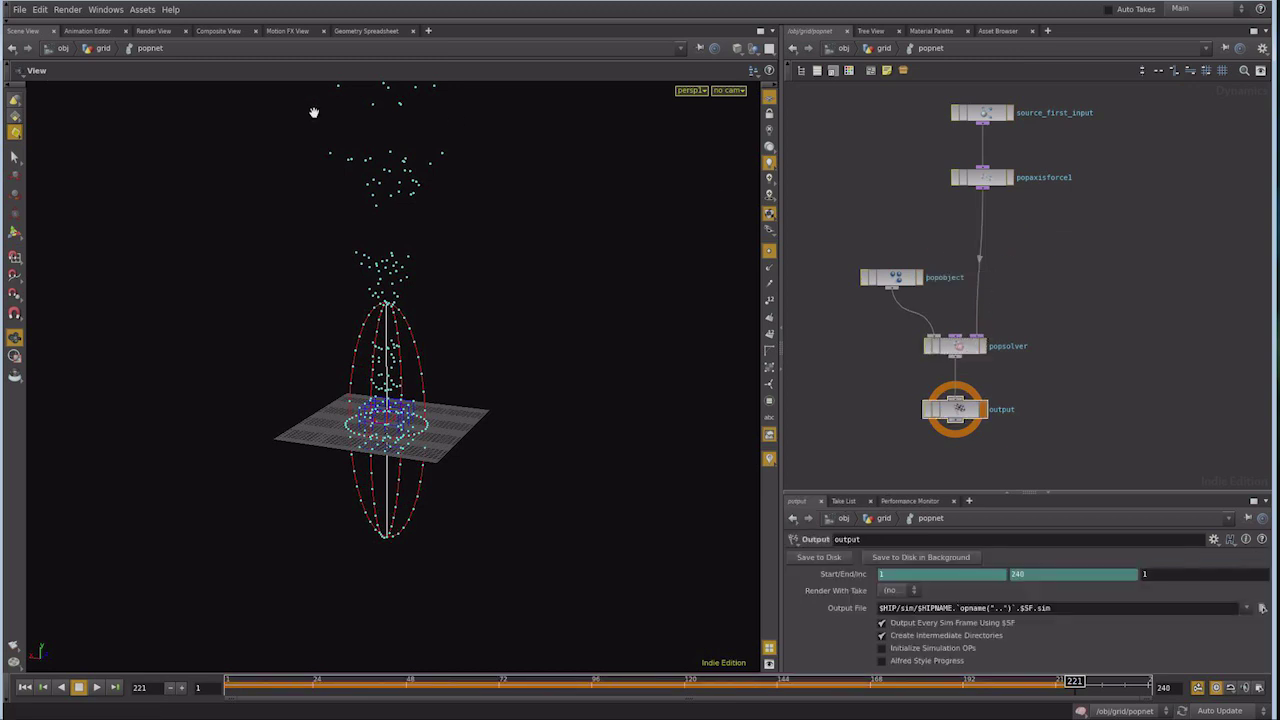
click(982, 177)
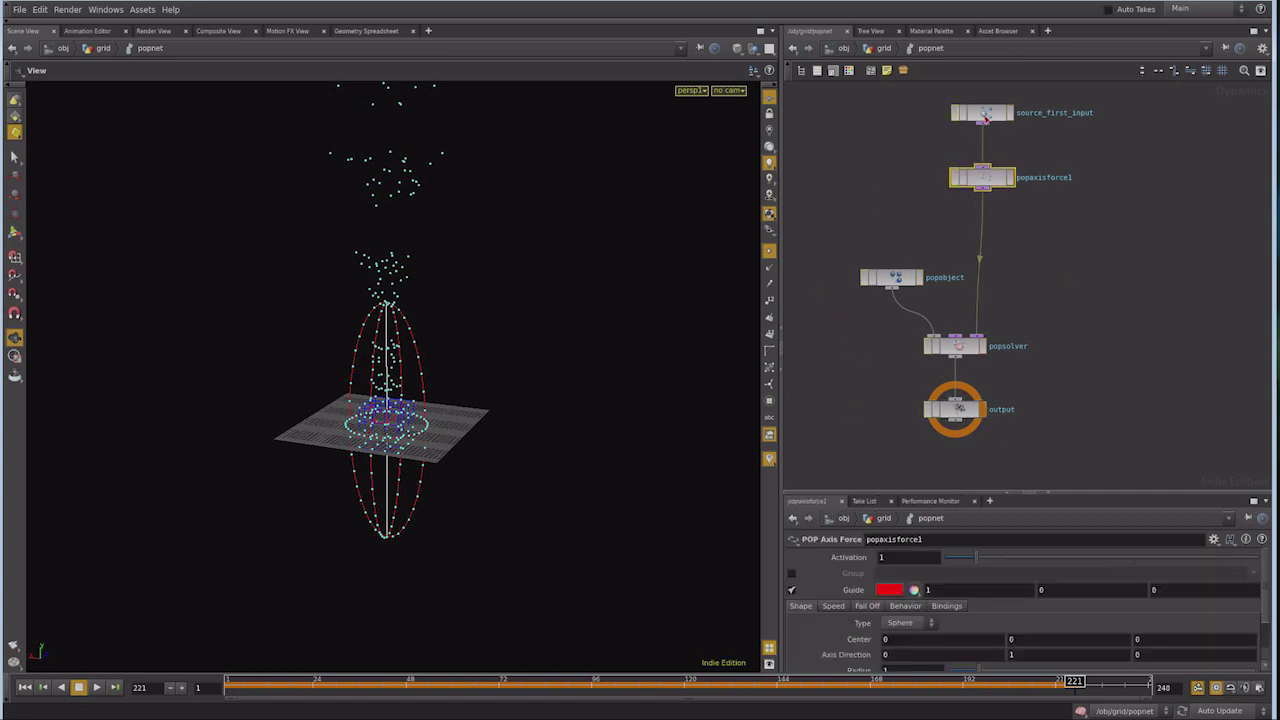
click(982, 112)
click(955, 346)
click(891, 283)
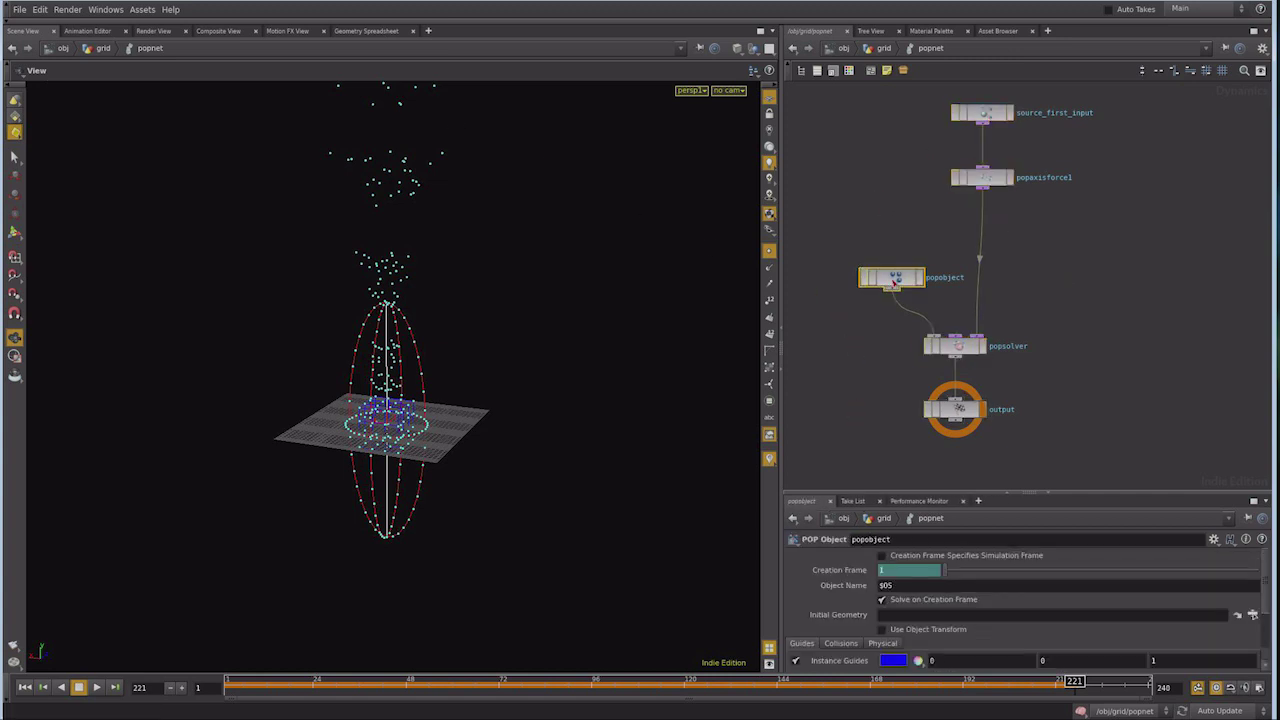
Switch to the Geometry Spreadsheet, go up to the grid network, and select box1 to list its points
click(377, 34)
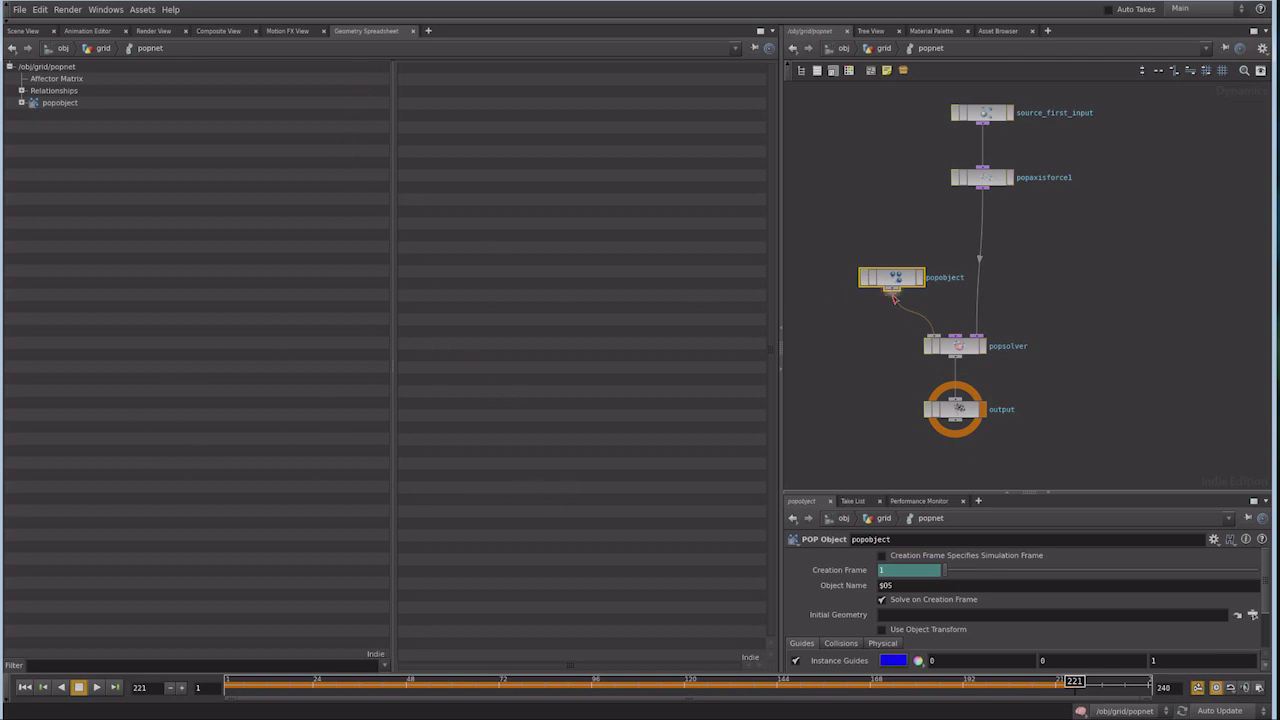
drag(894, 284, 891, 273)
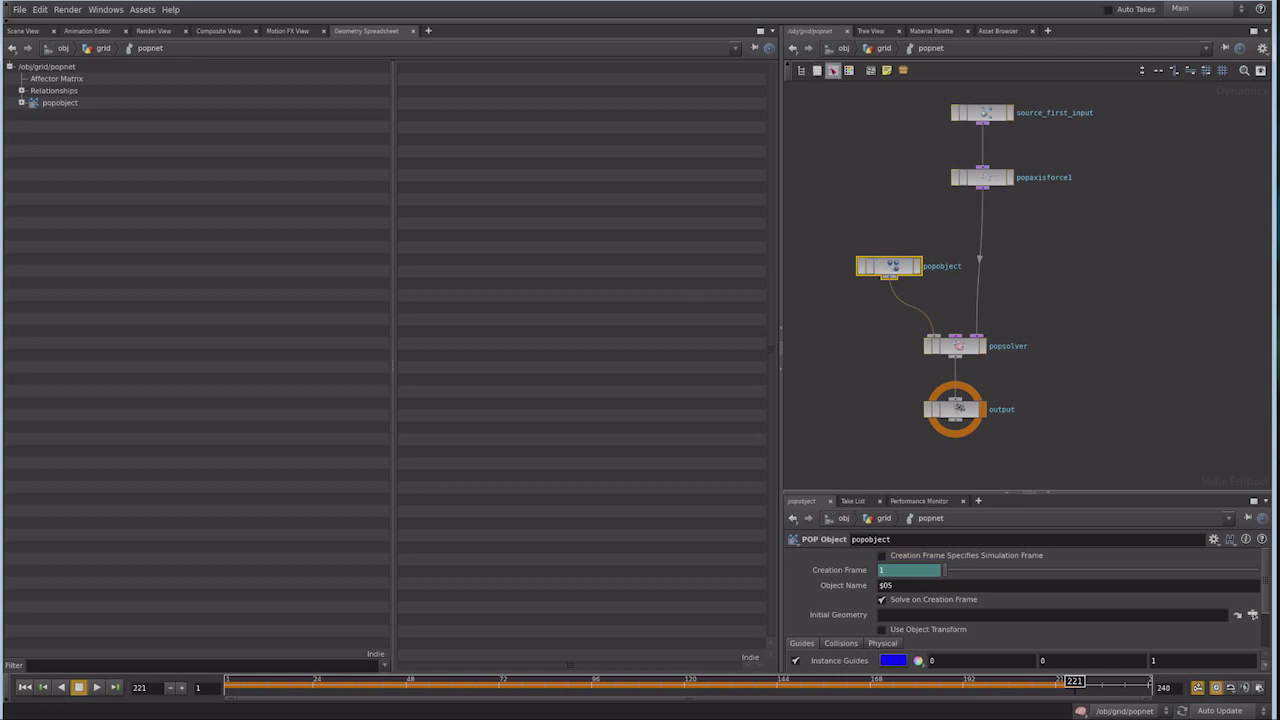
click(878, 52)
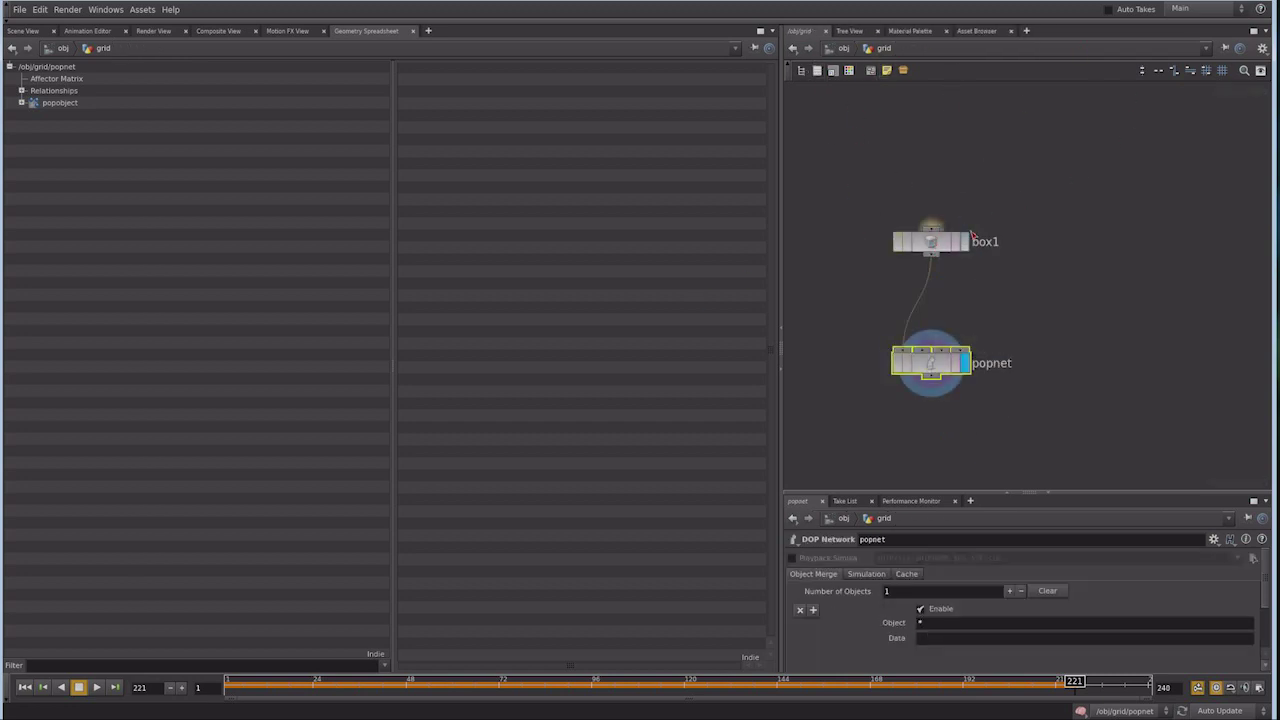
click(935, 246)
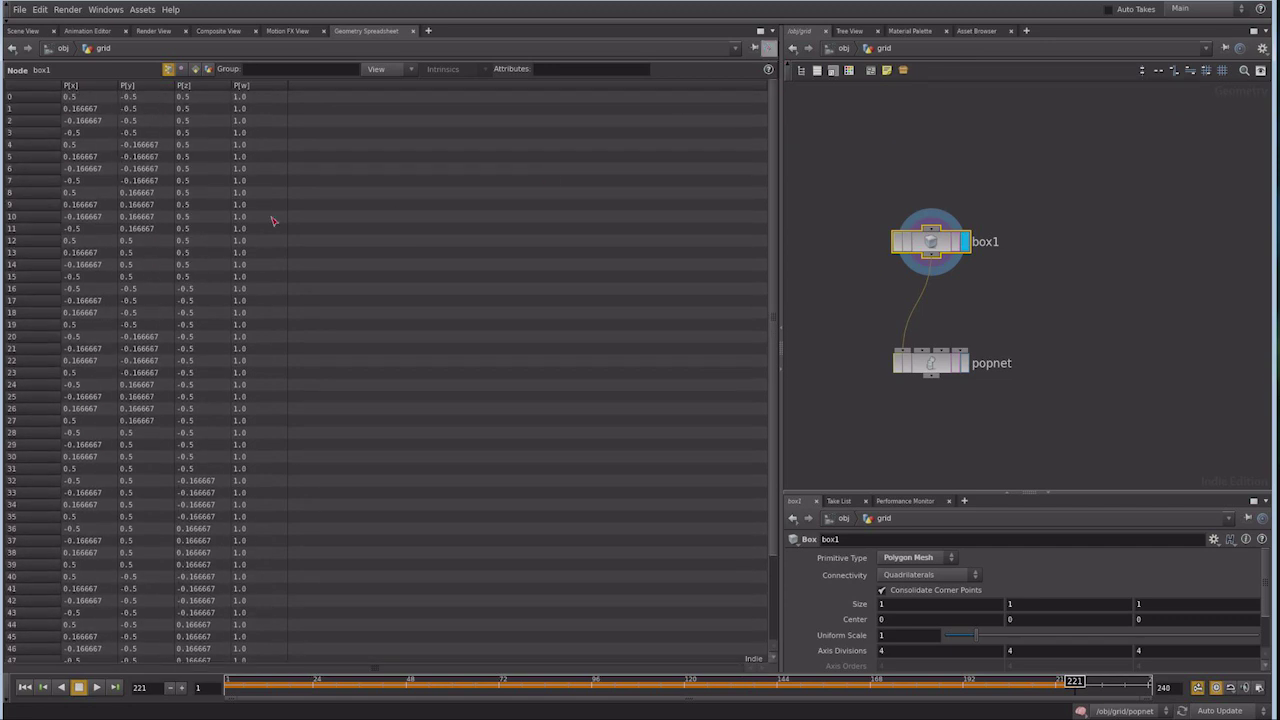
drag(930, 241, 930, 141)
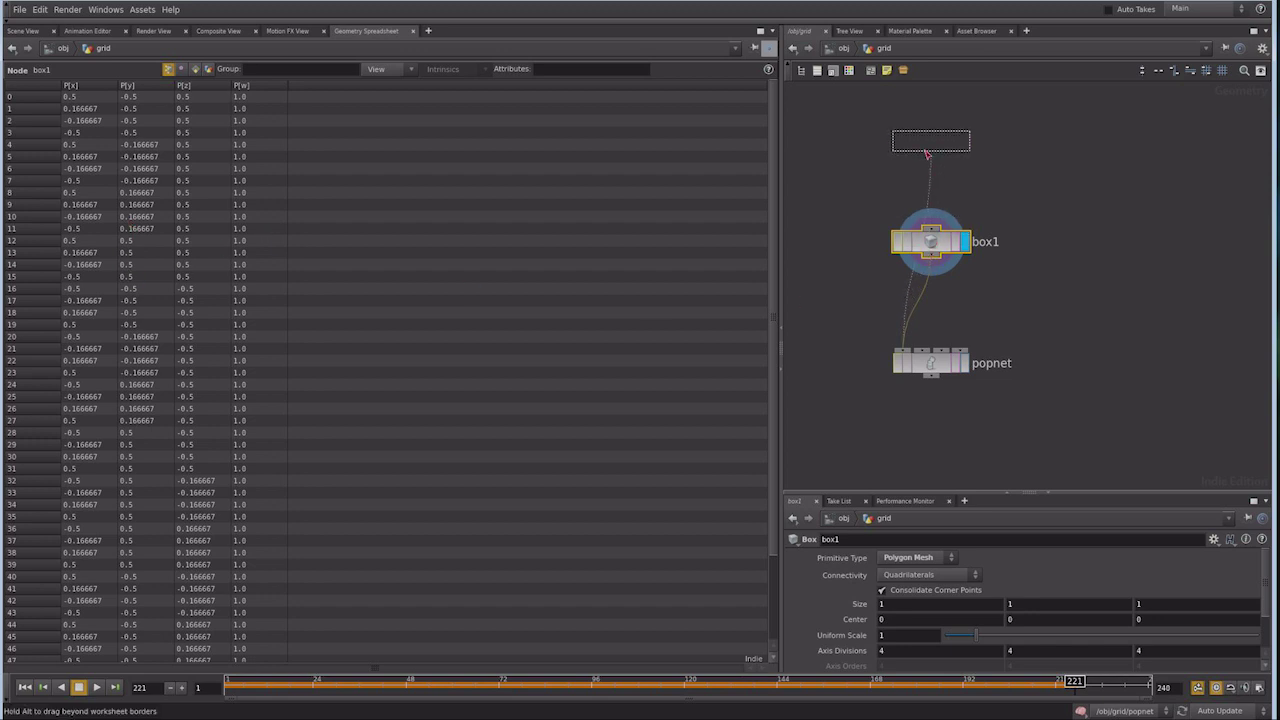
middle_drag(997, 294, 1001, 361)
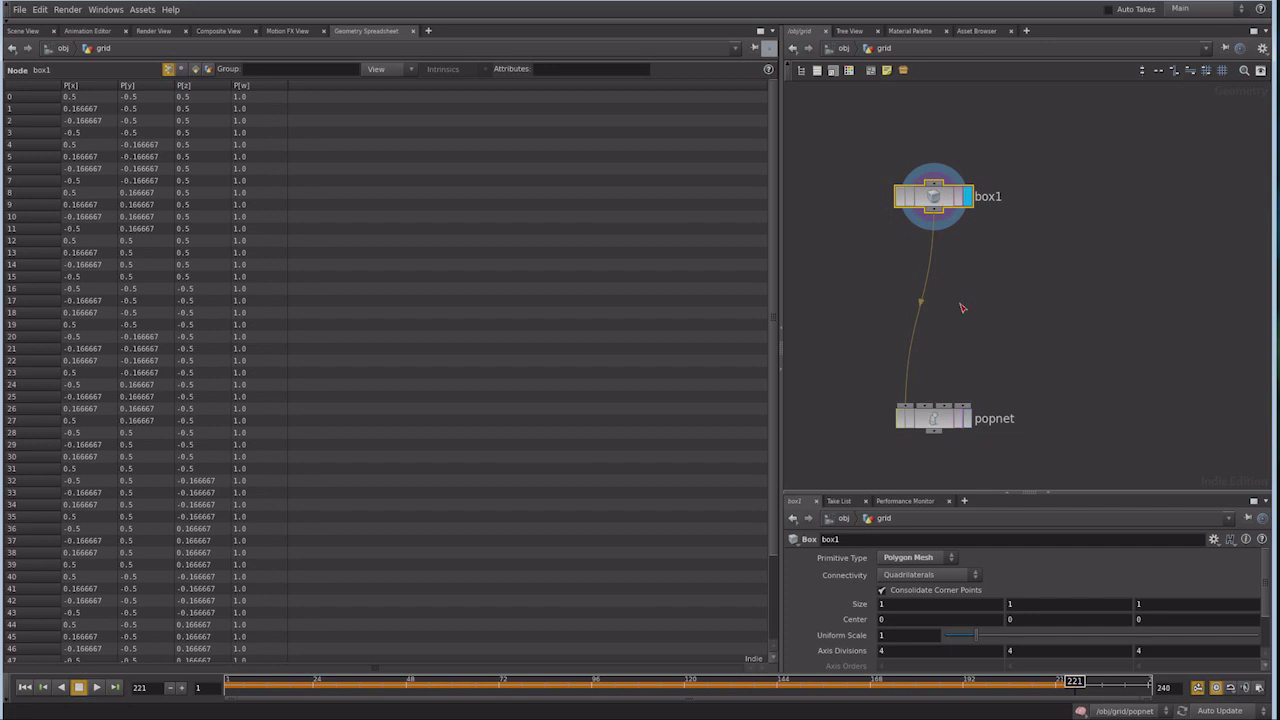
Insert a Color node, color1, between box1 and popnet and display its output
key(Tab)
click(1070, 323)
click(955, 270)
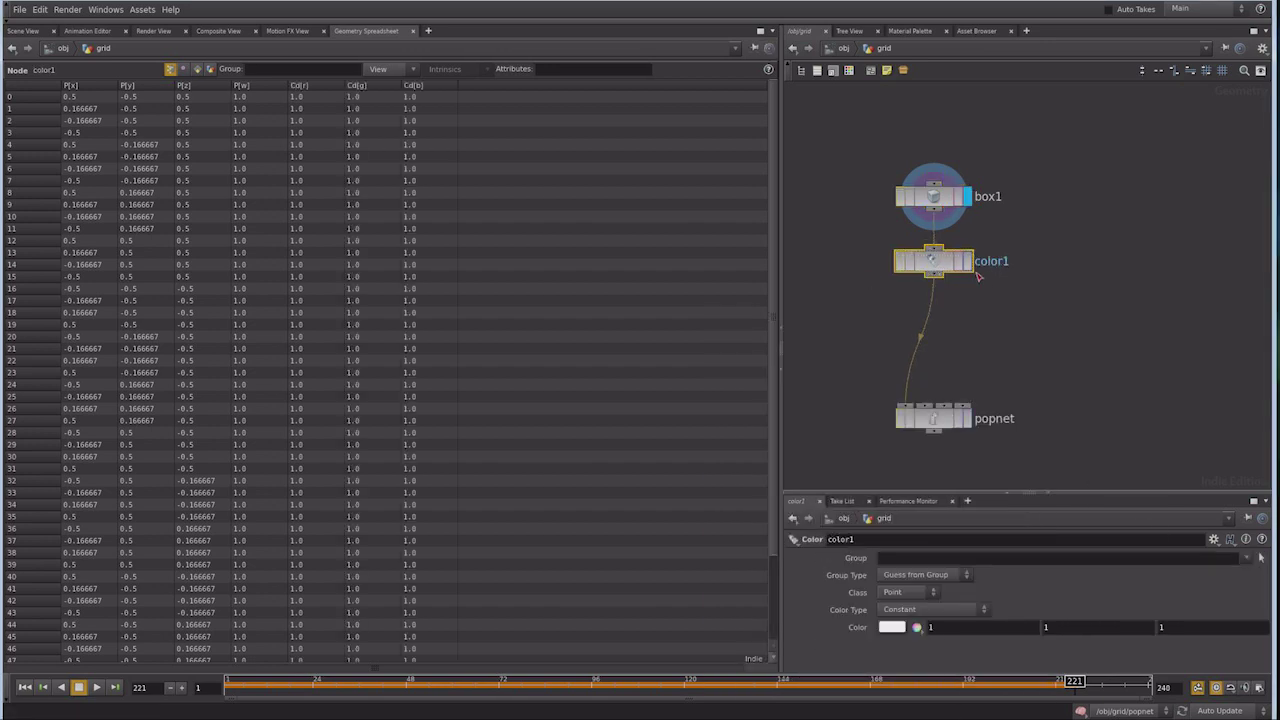
click(968, 262)
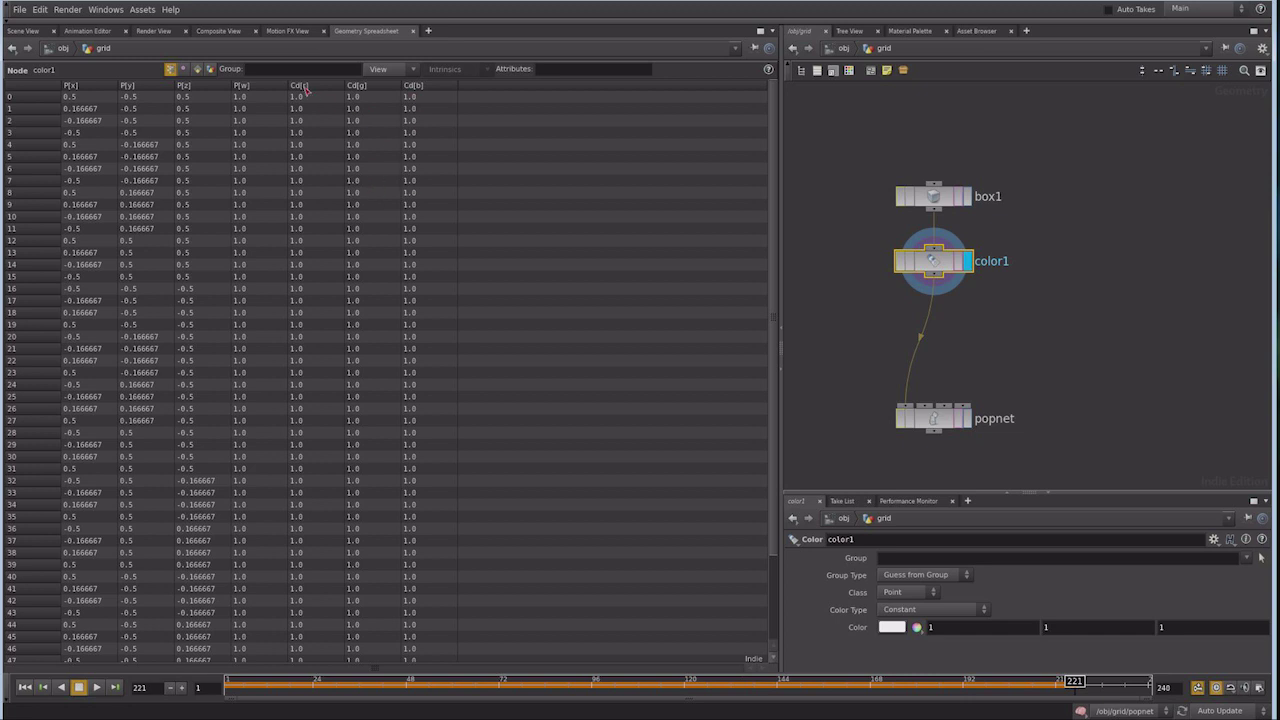
key(Delete)
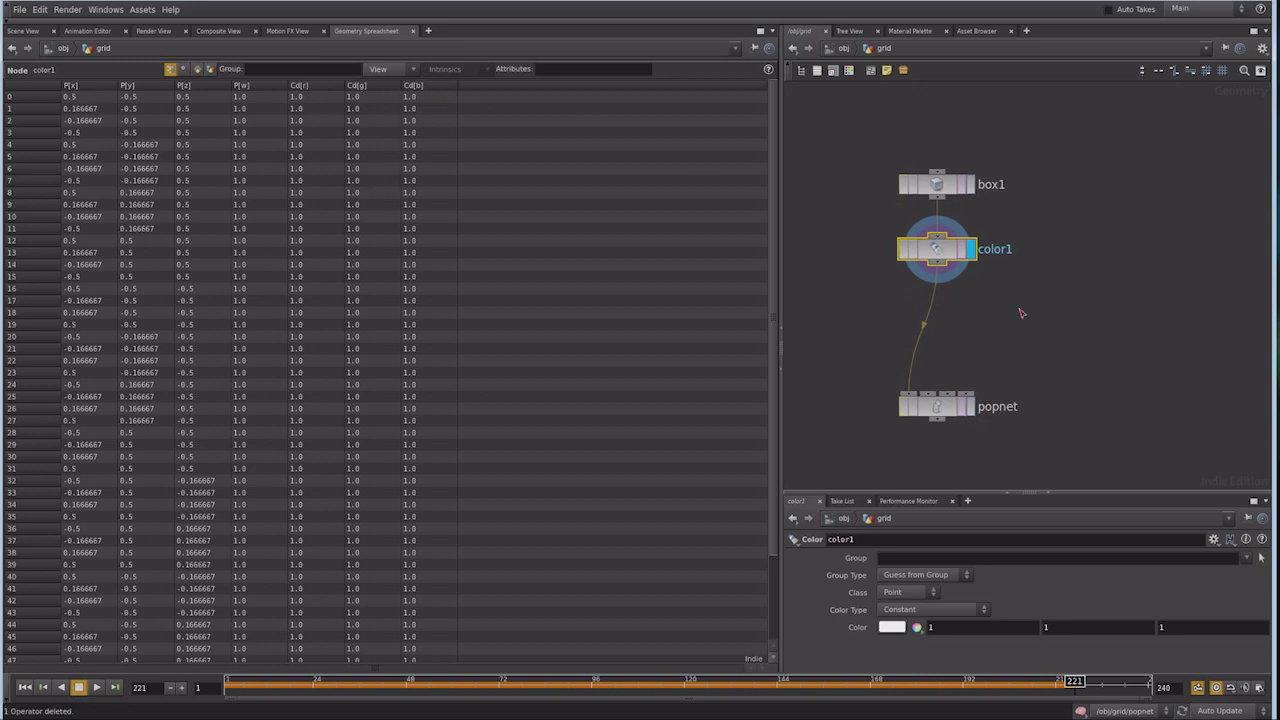
Insert a Material node, material1, between color1 and popnet via the 'mate' search
key(Tab)
text(mate)
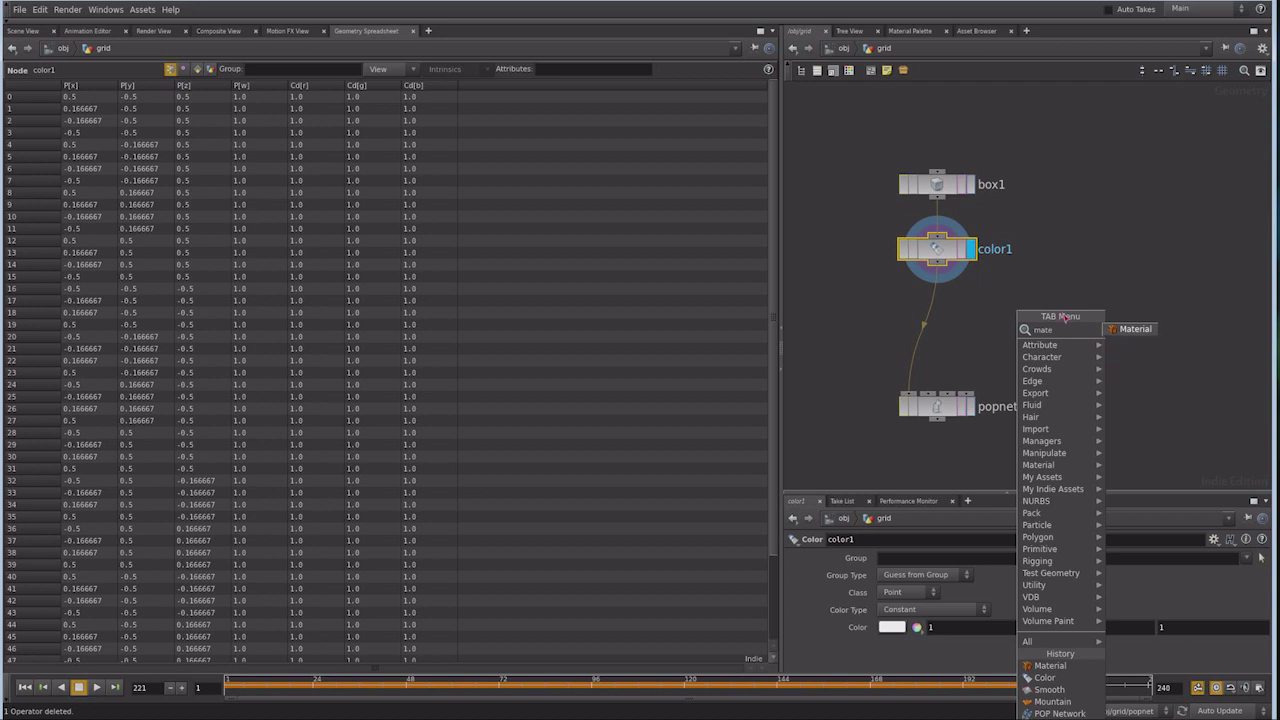
click(1136, 330)
click(962, 328)
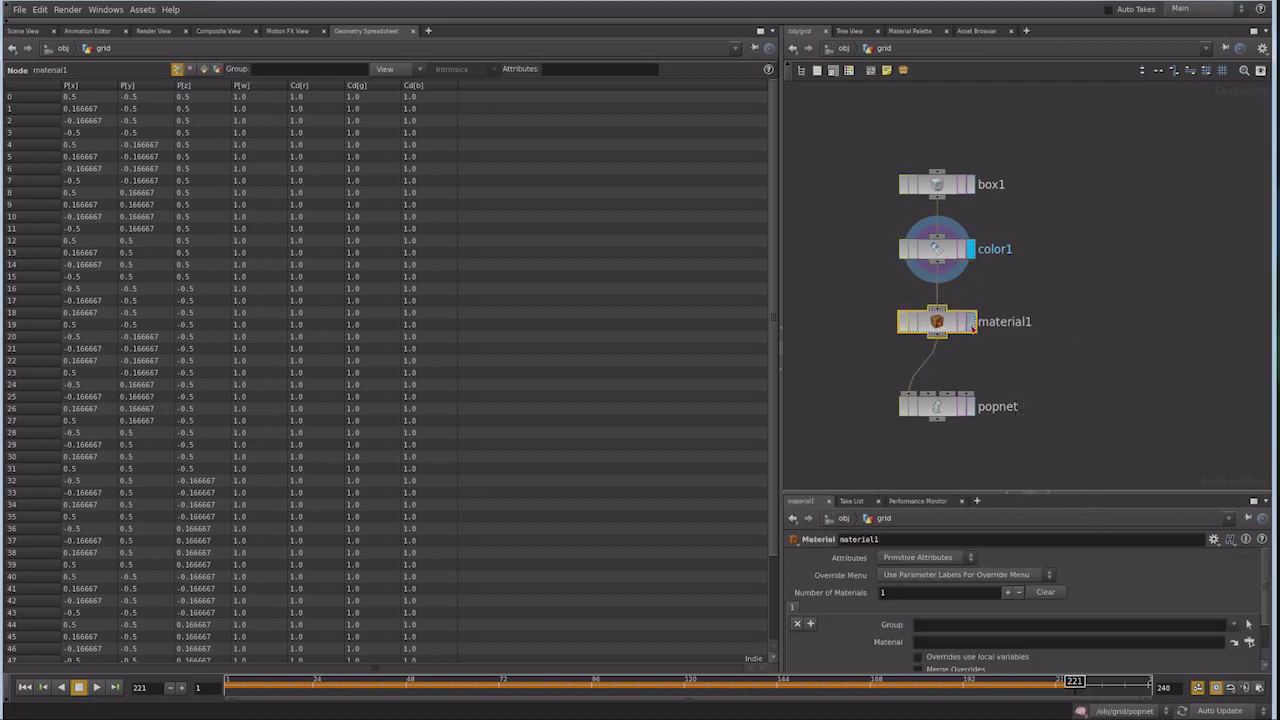
middle_drag(1033, 352, 1037, 264)
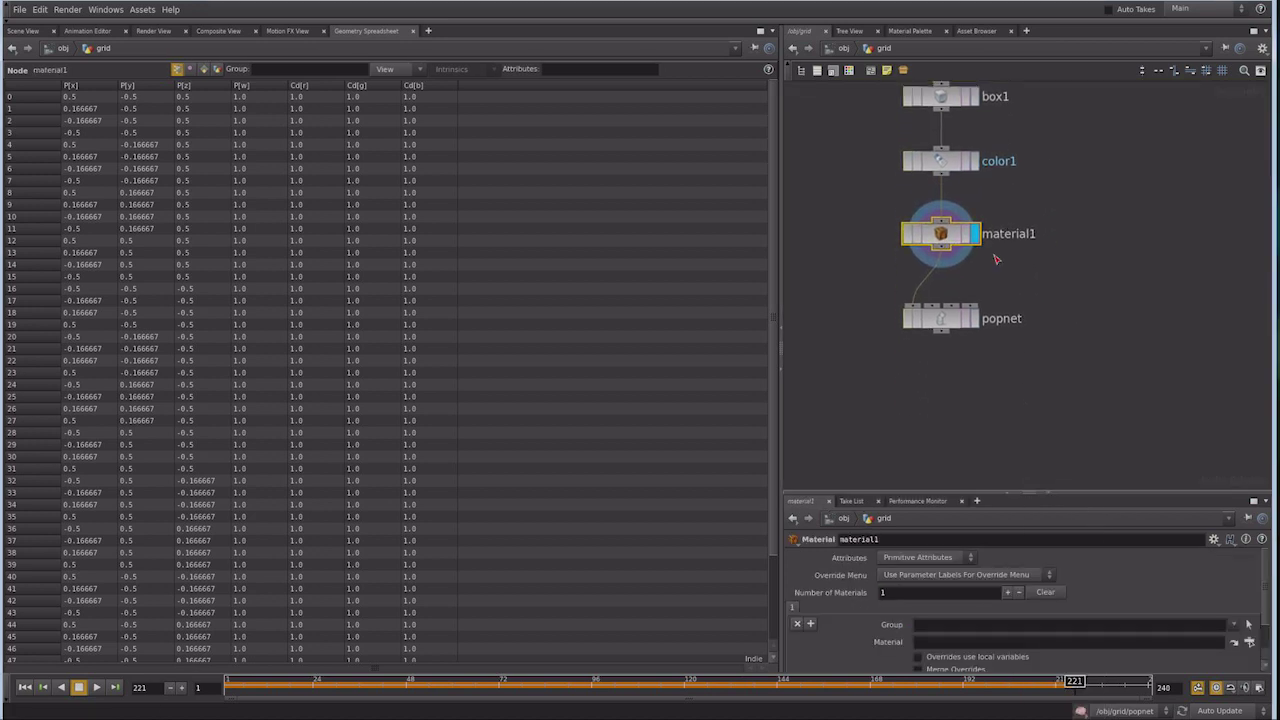
Add the Clay material to /shop and assign /shop/clay on material1 as a point attribute
click(908, 31)
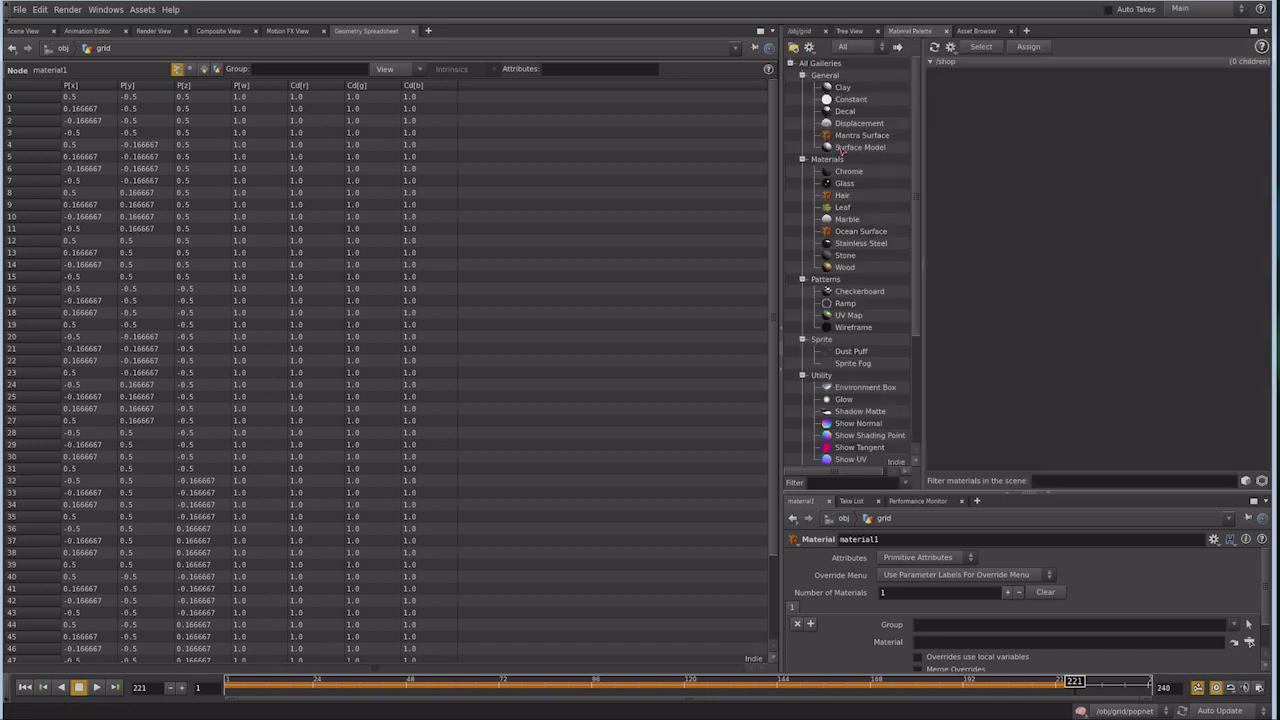
drag(826, 90, 1014, 137)
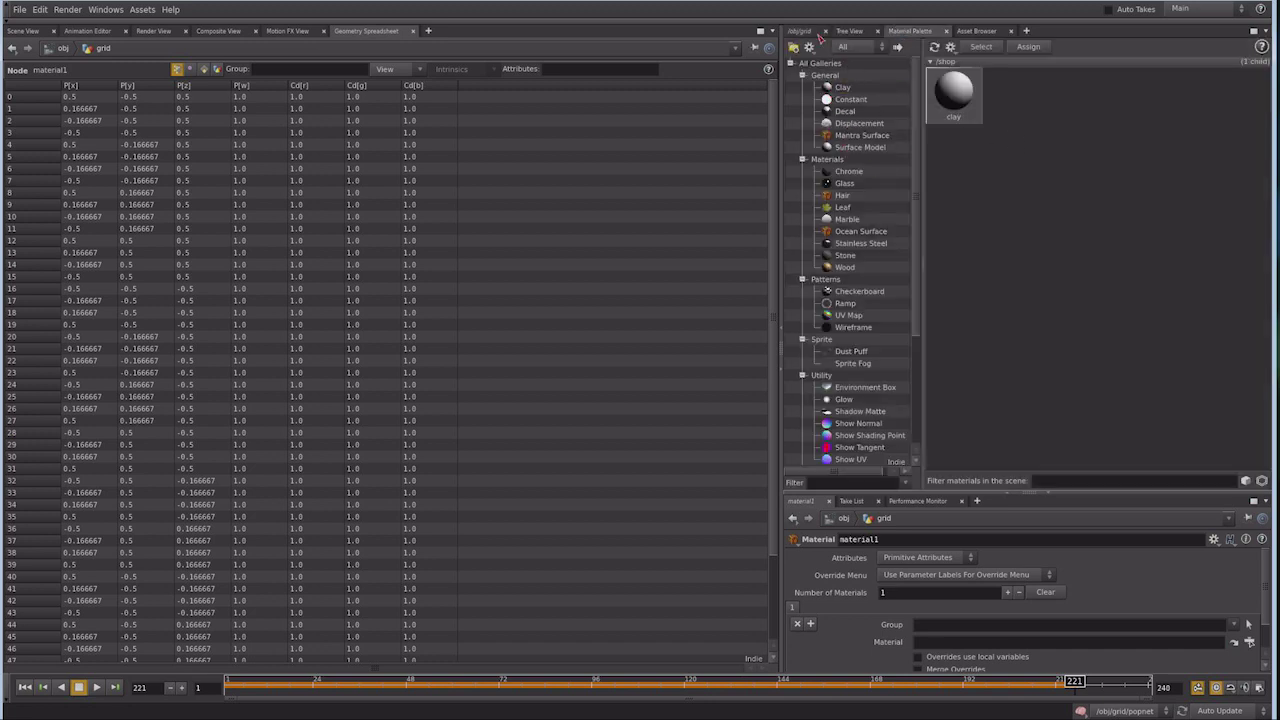
click(806, 33)
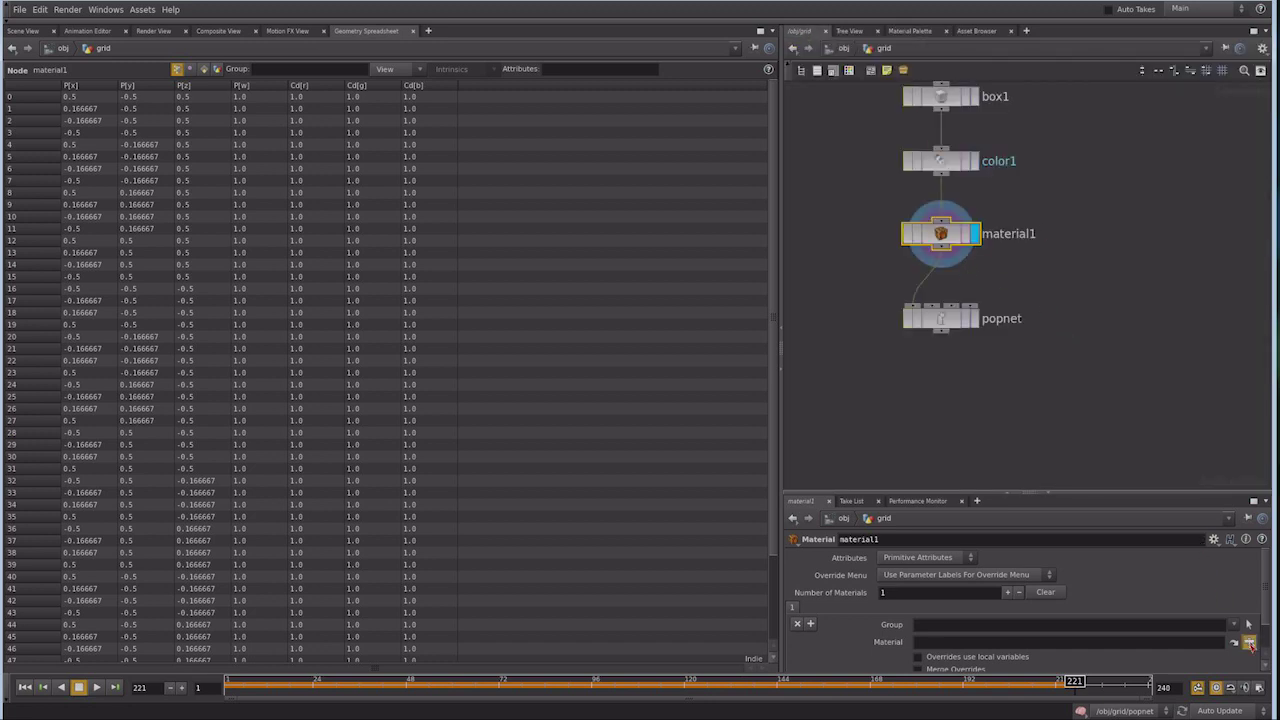
click(1249, 642)
double_click(1160, 576)
click(930, 558)
click(920, 574)
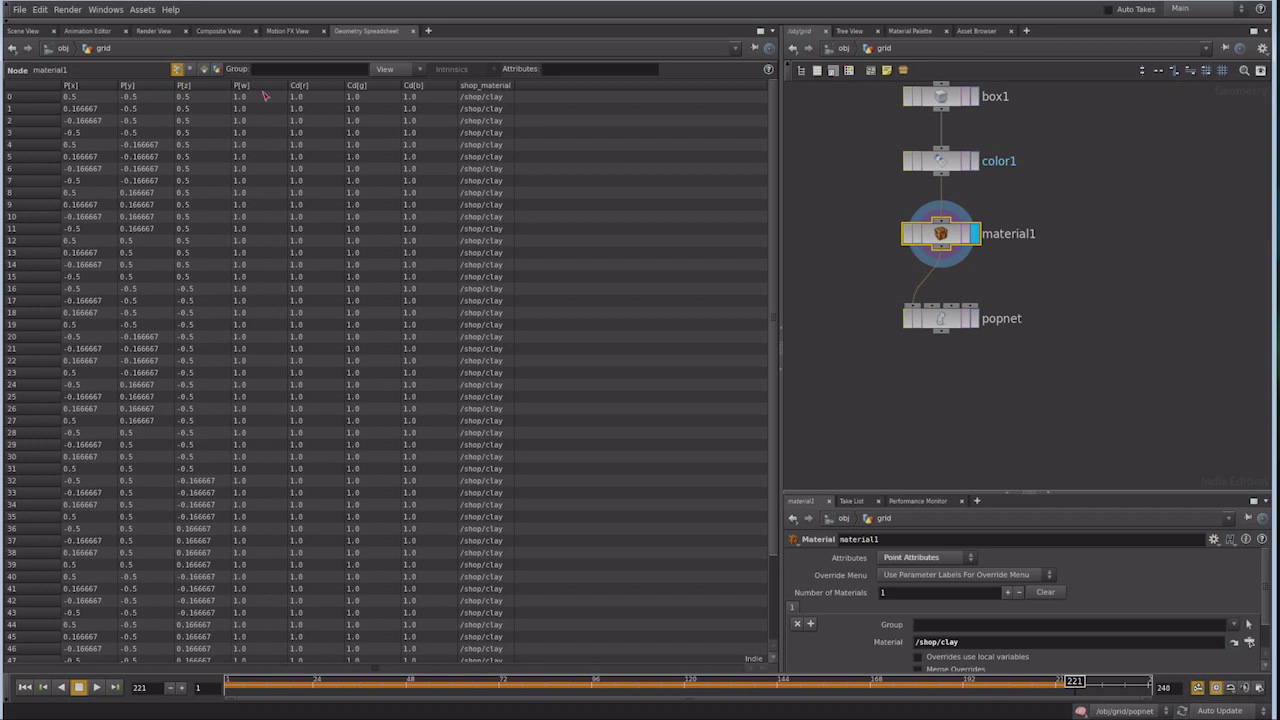
drag(515, 88, 573, 92)
scroll(765, 345, down, 3)
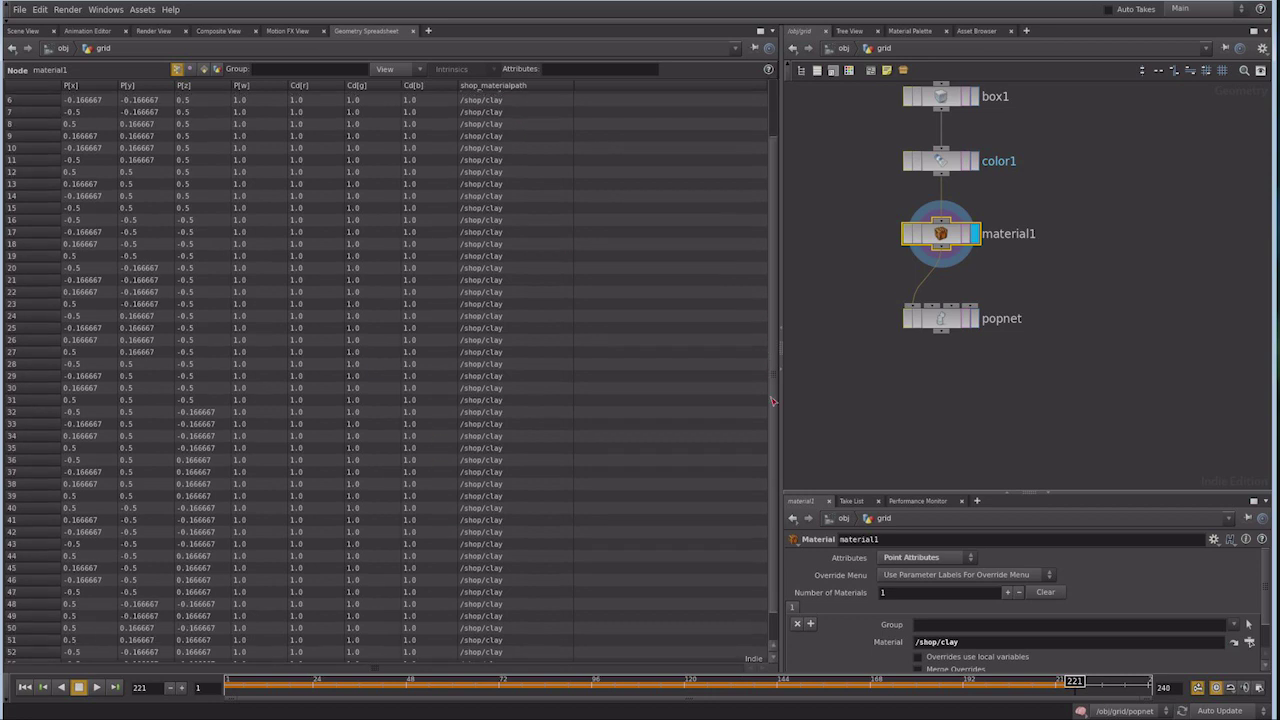
scroll(768, 245, up, 5)
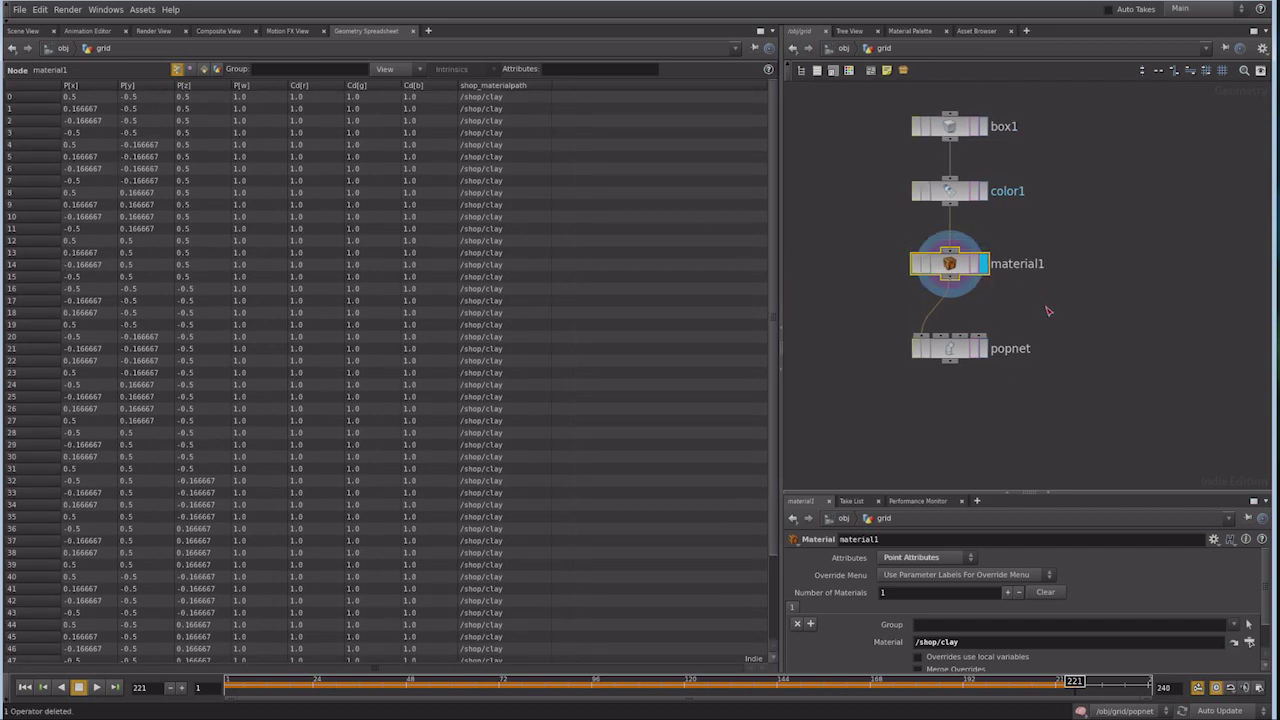
Delete material1 and color1, and move popnet up next to box1
key(Delete)
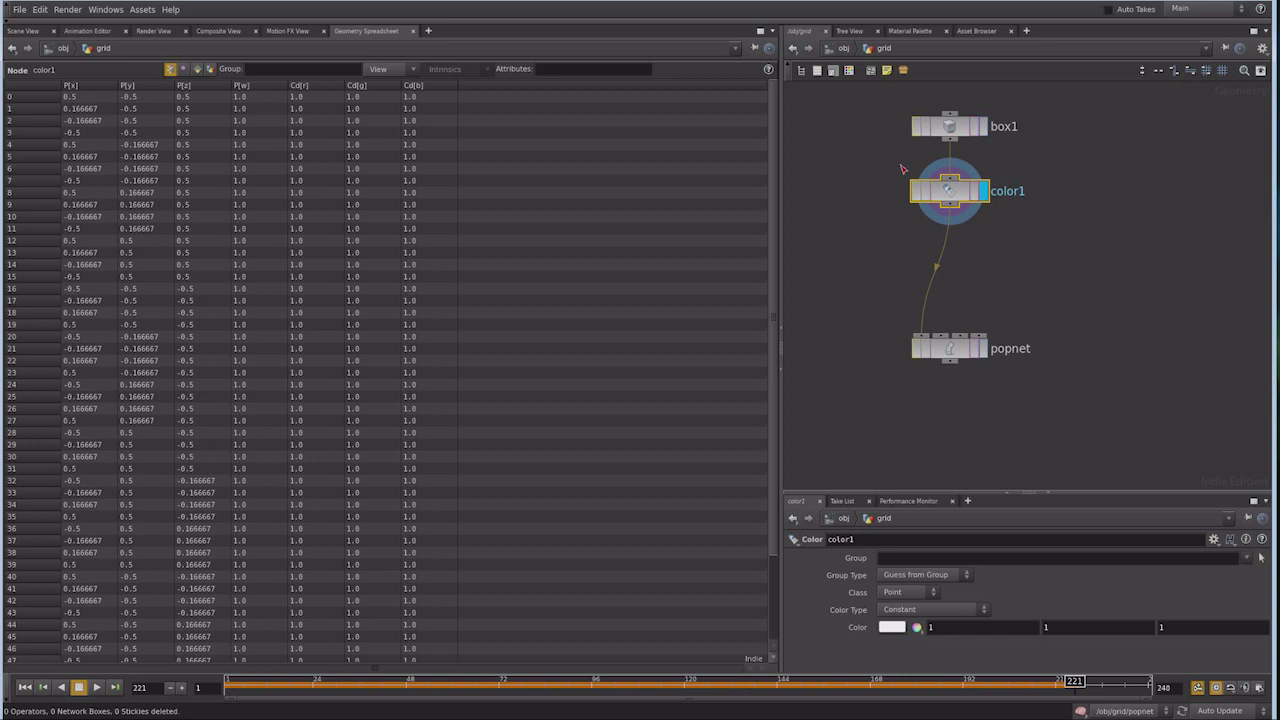
key(Delete)
click(952, 350)
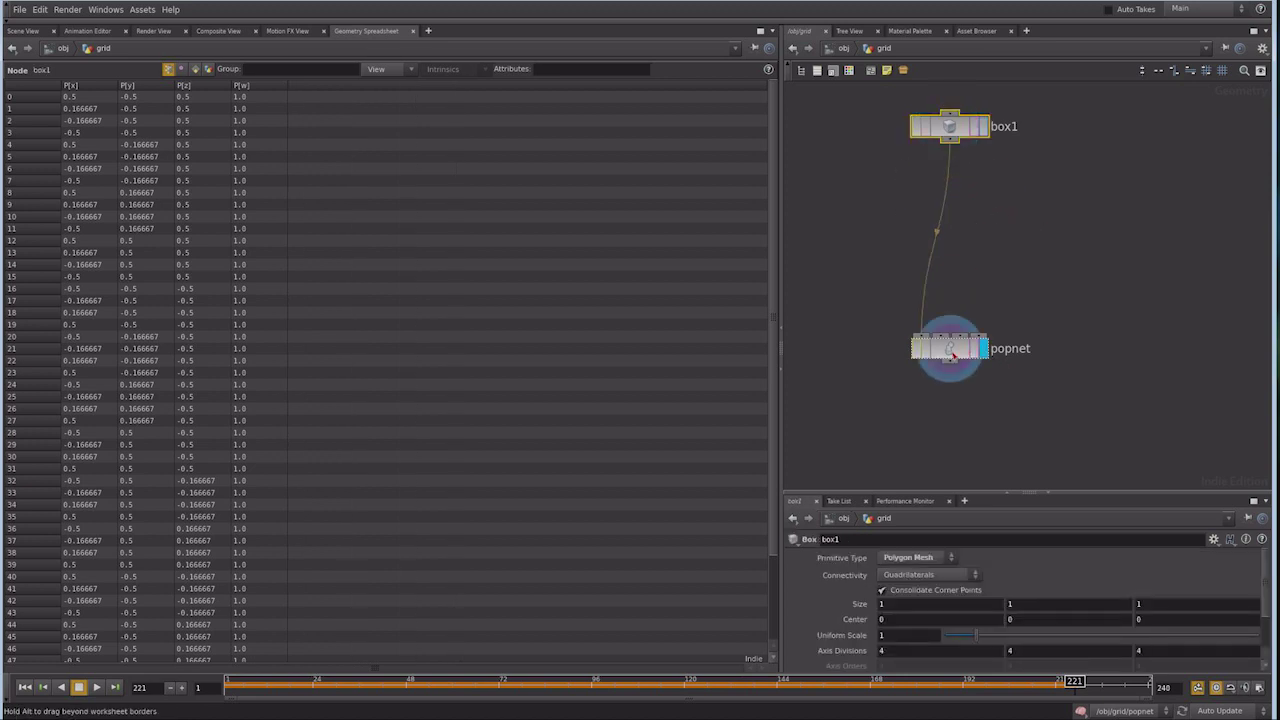
drag(953, 355, 968, 230)
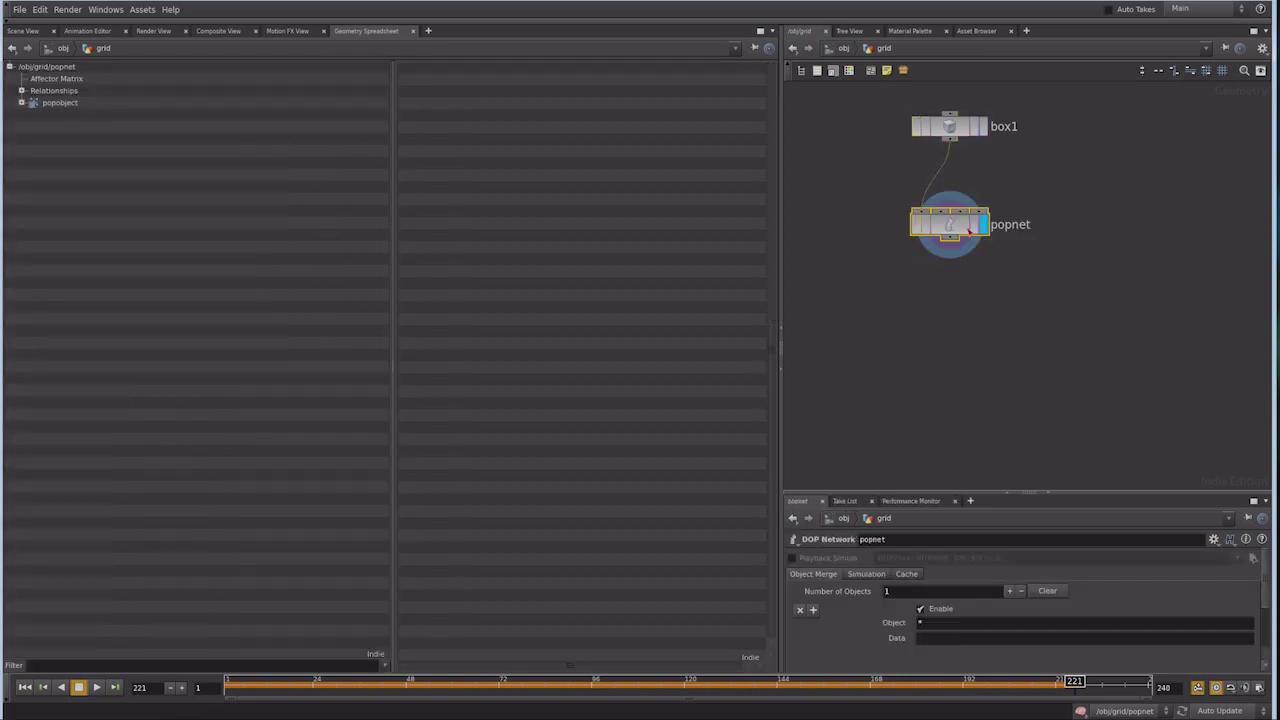
Enter popnet and list popobject's Geometry particle attributes in the spreadsheet
double_click(960, 233)
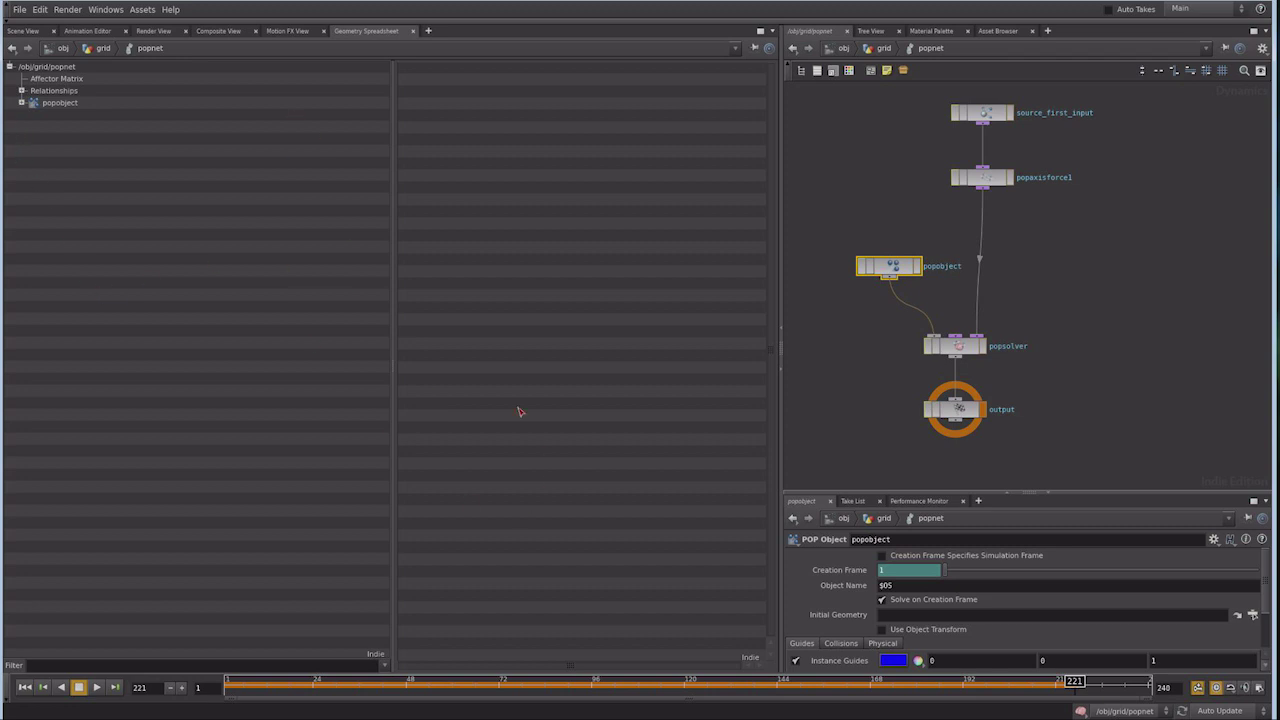
click(22, 103)
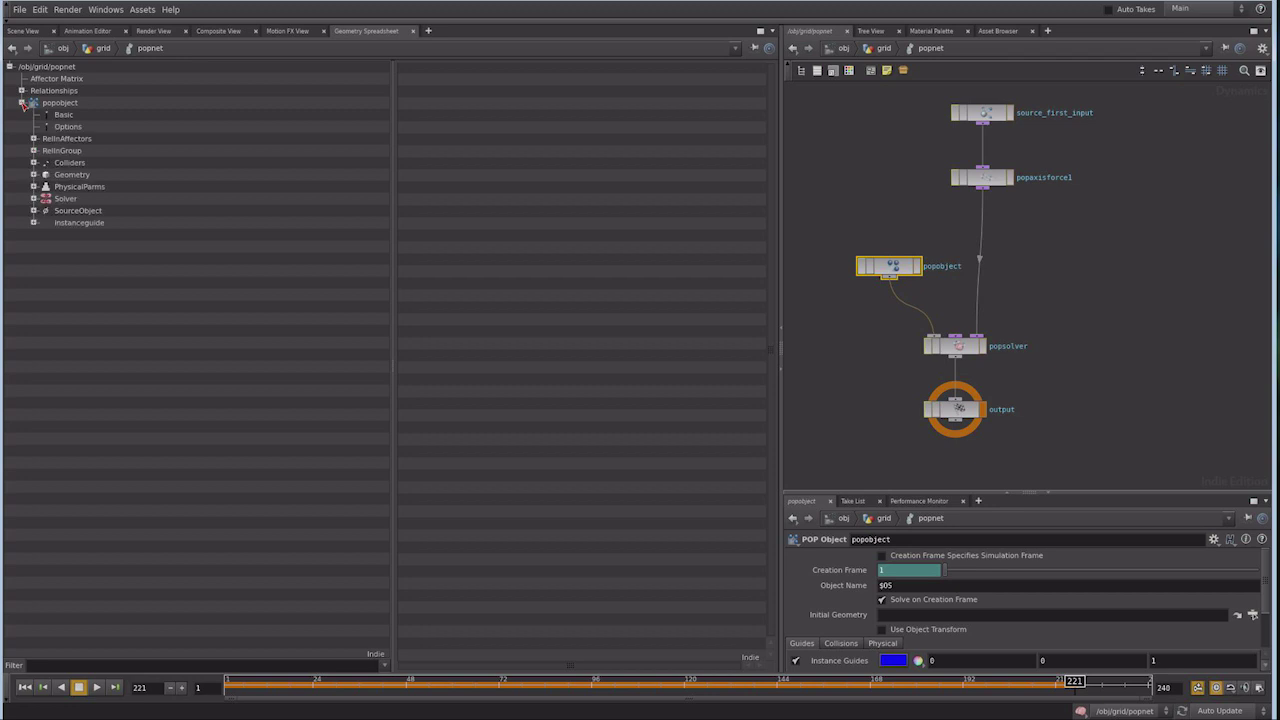
click(70, 175)
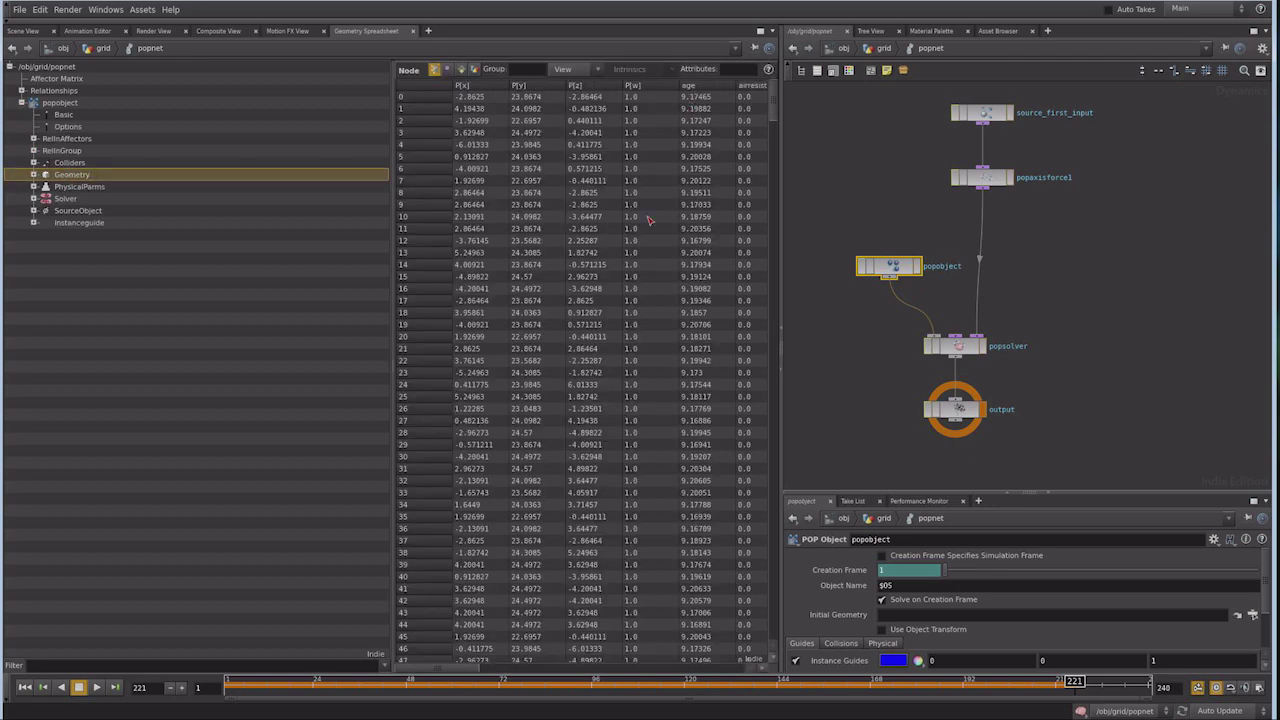
Widen the spreadsheet and scroll its attribute columns, then show popsolver's and popaxisforce1's parameters
mouse_move(468, 672)
mouse_down()
mouse_move(782, 678)
mouse_move(500, 672)
mouse_up()
drag(392, 512, 174, 491)
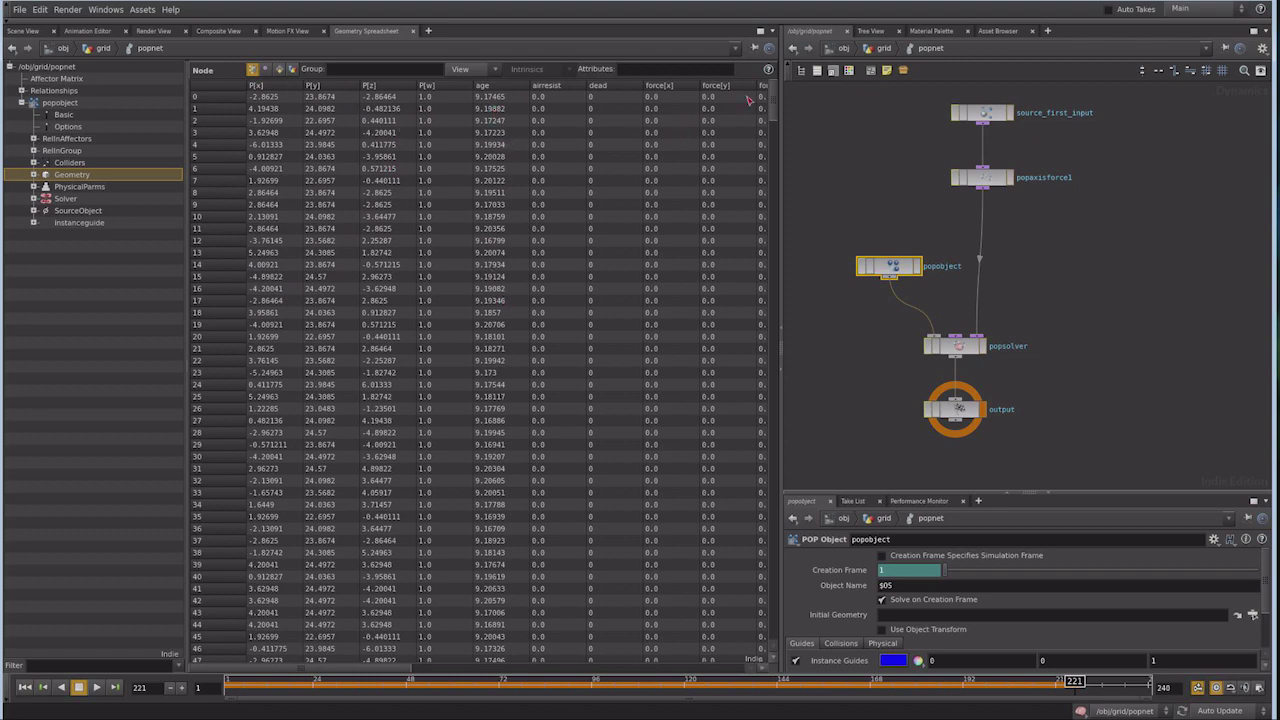
mouse_move(774, 104)
mouse_down()
mouse_move(768, 645)
mouse_move(781, 216)
mouse_up()
drag(343, 677, 420, 677)
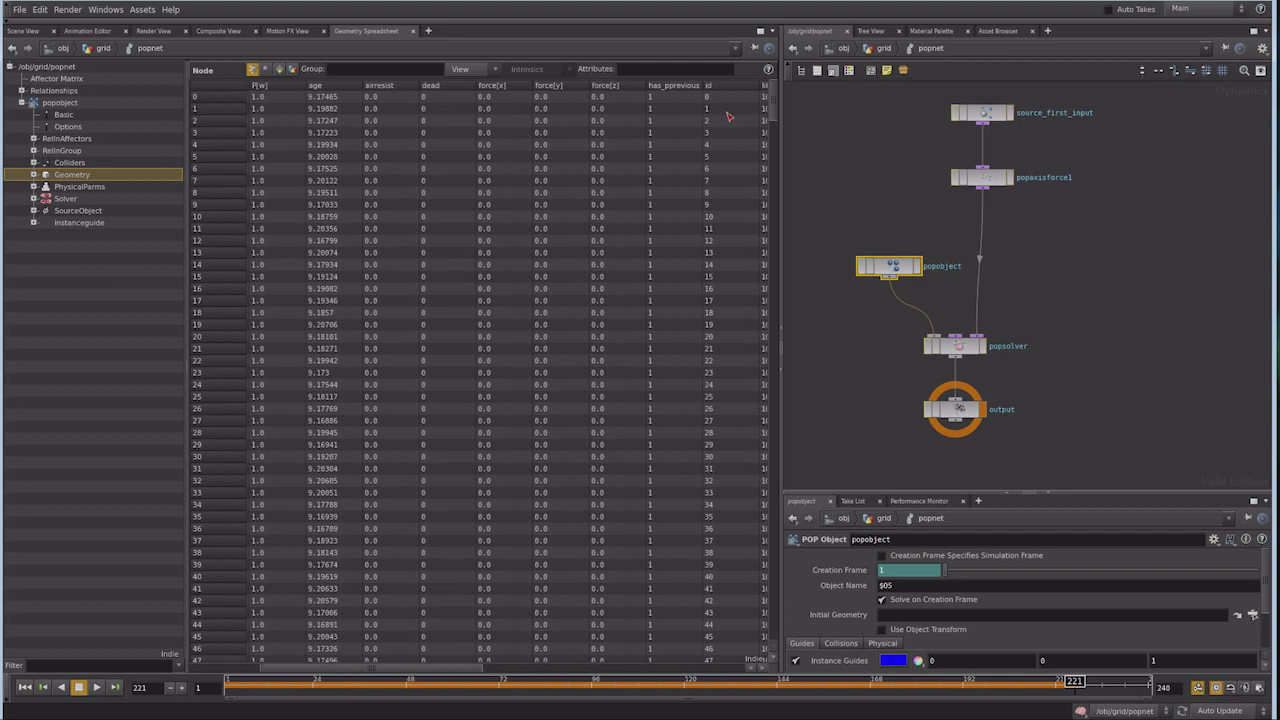
drag(775, 92, 775, 92)
drag(411, 667, 670, 675)
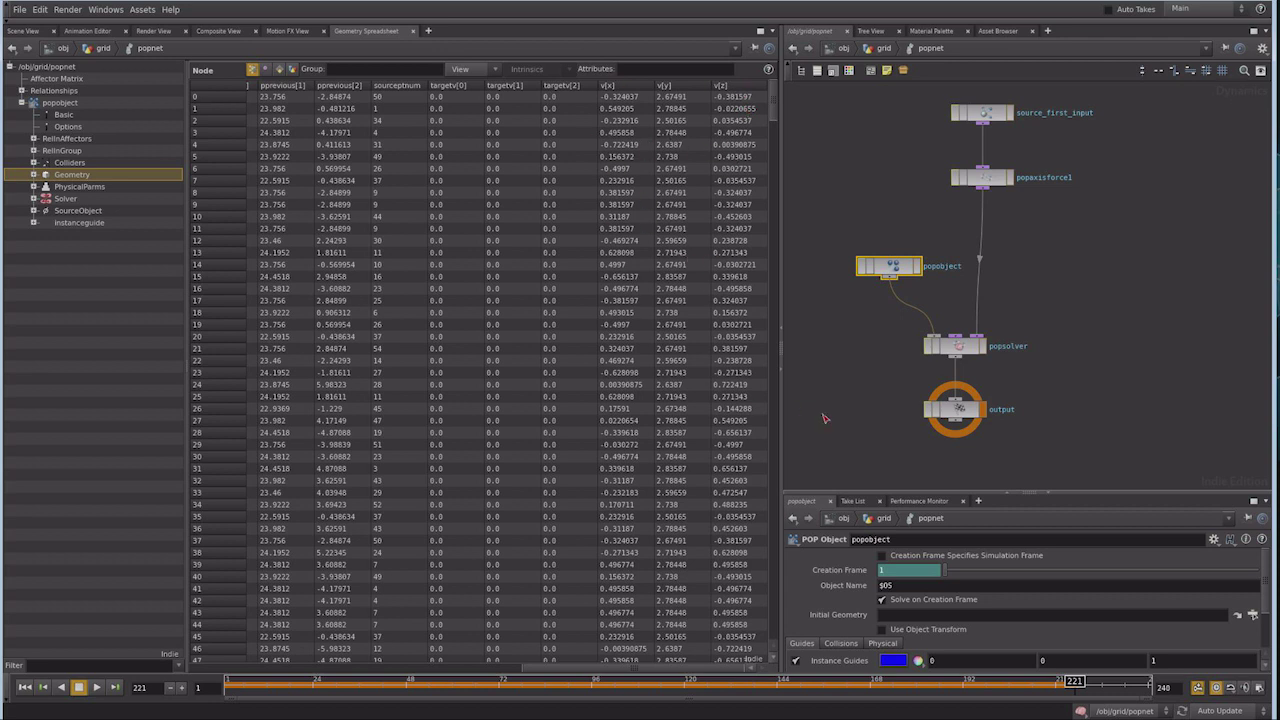
click(958, 350)
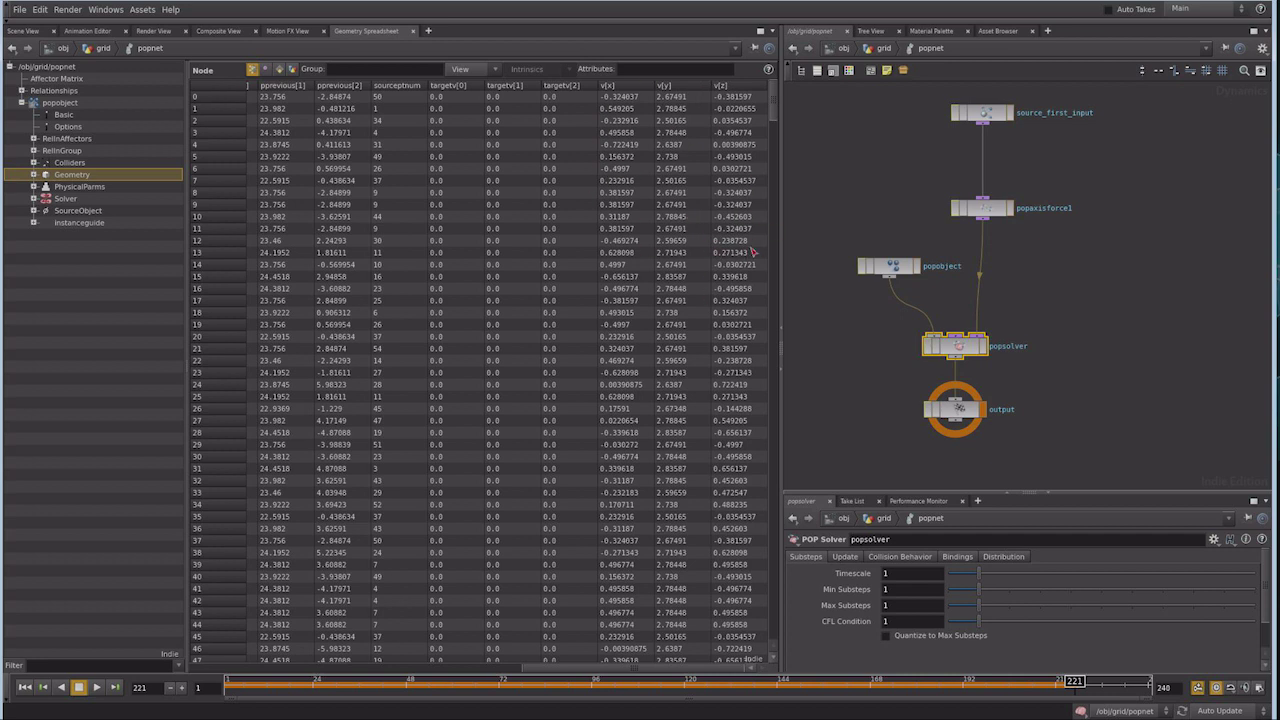
click(982, 212)
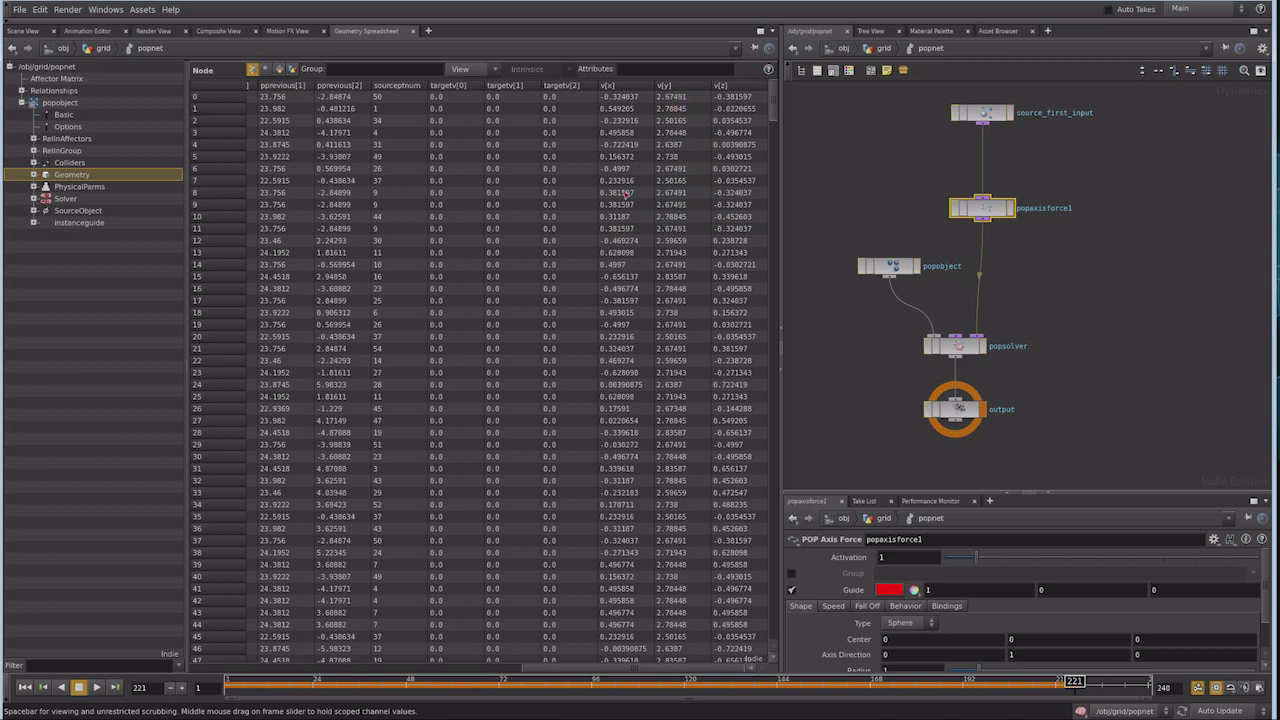
Delete popaxisforce1 so the source feeds popsolver directly, then view the particles in 3D at frame 1
mouse_move(931, 173)
mouse_down()
mouse_move(1035, 233)
mouse_move(1080, 236)
mouse_up()
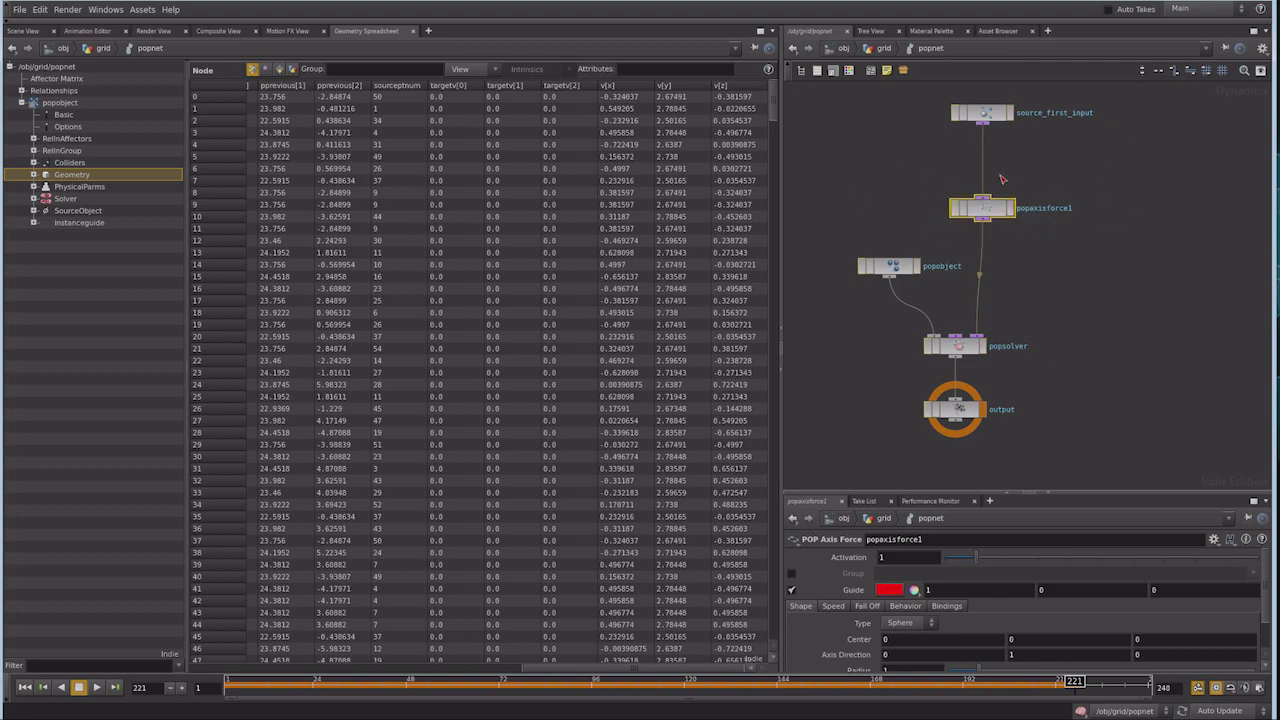
key(Delete)
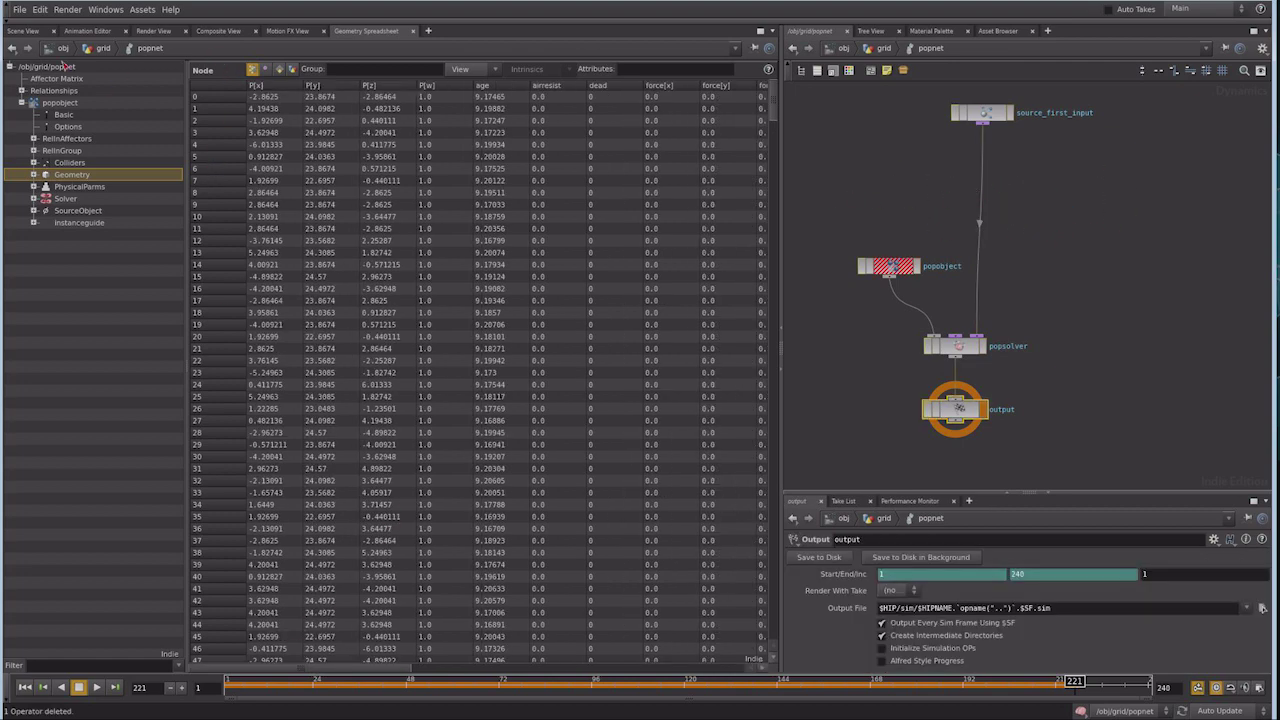
click(30, 31)
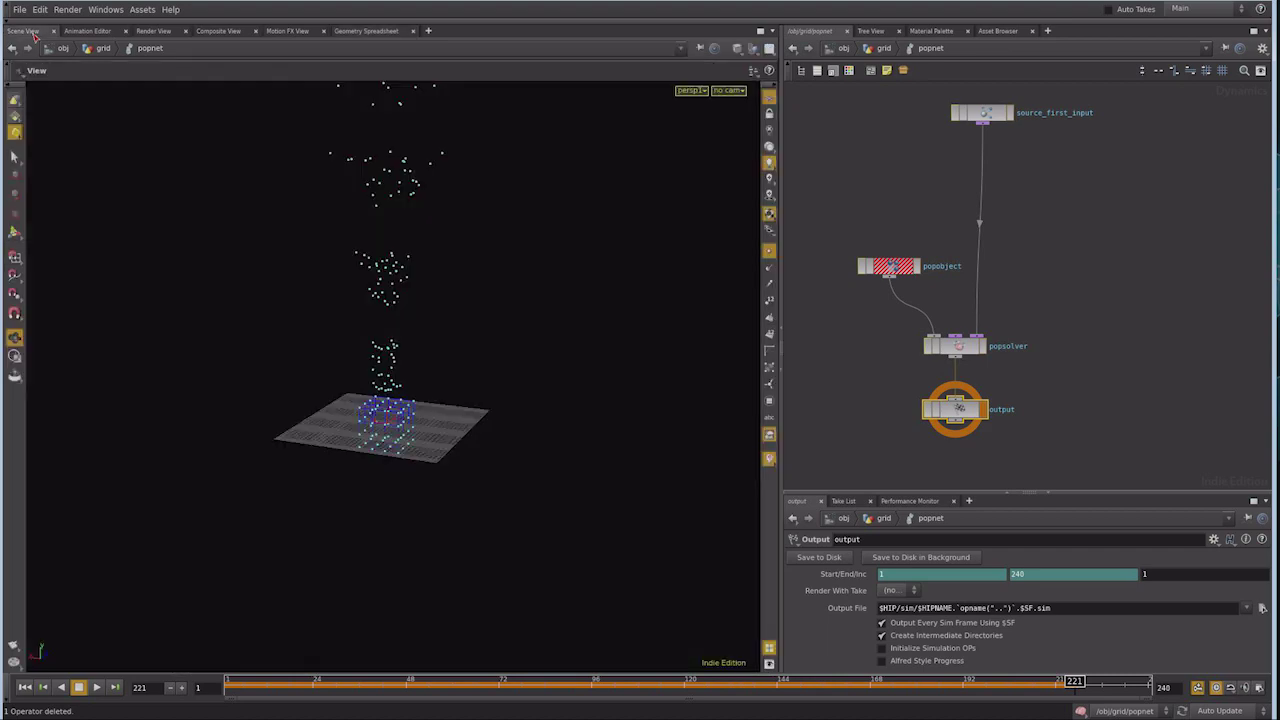
click(25, 688)
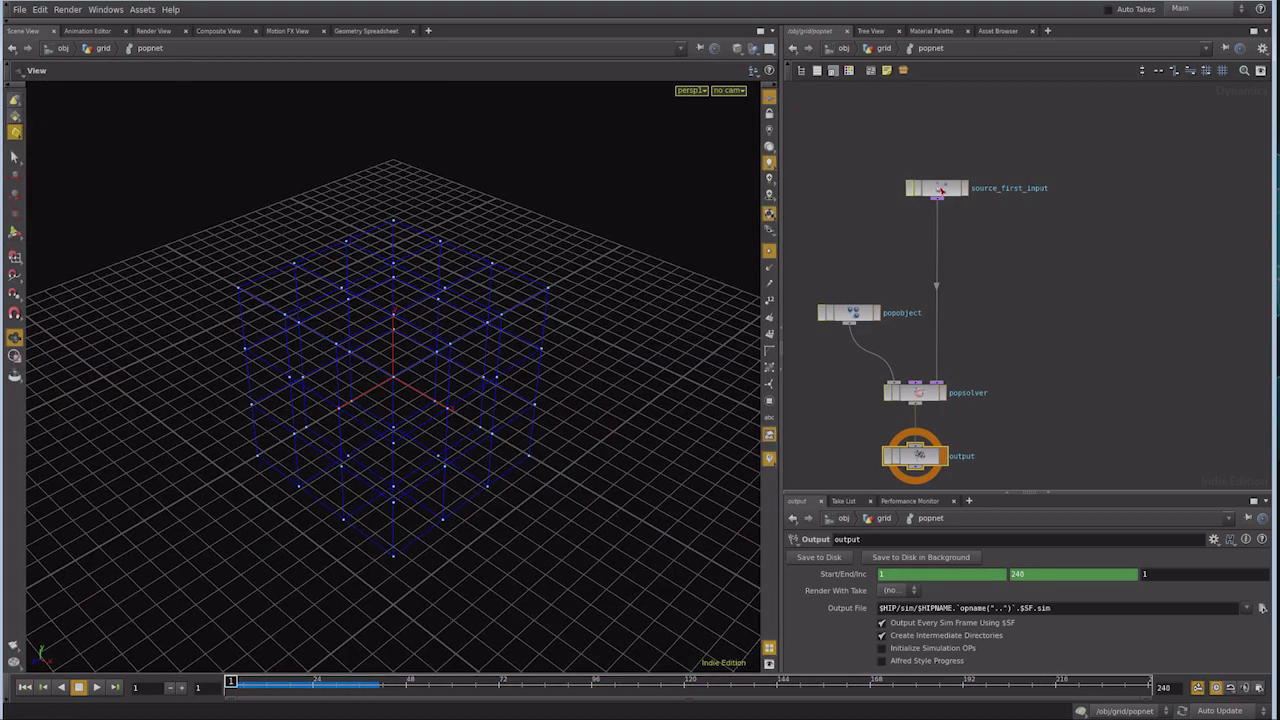
Show source_first_input's Attributes settings in an enlarged parameter pane, then step up to grid and back into popnet
click(940, 189)
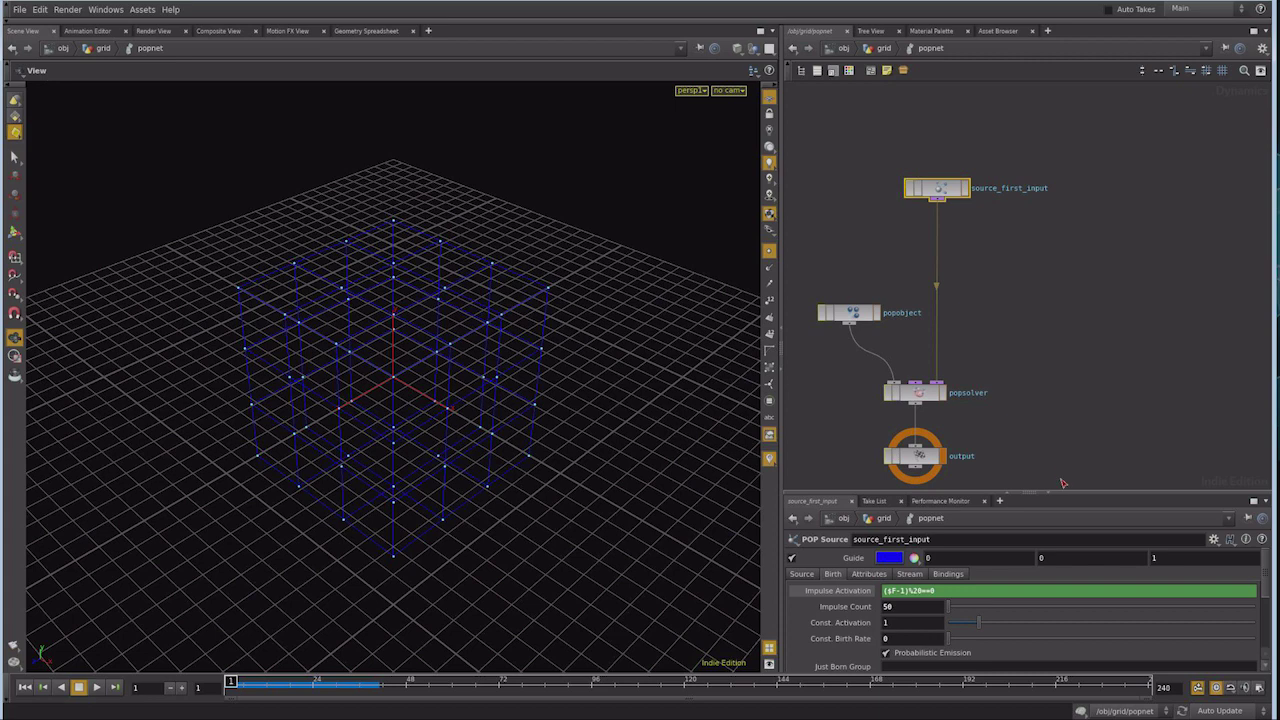
drag(1068, 493, 1068, 354)
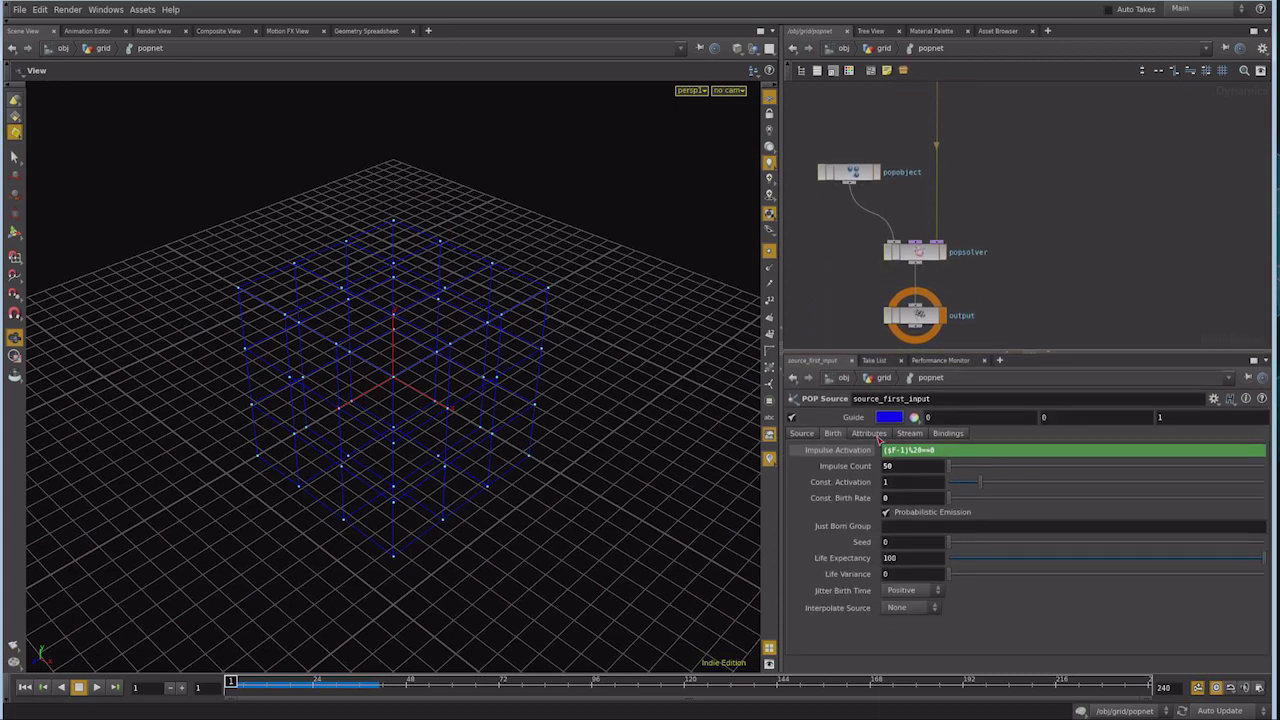
click(869, 433)
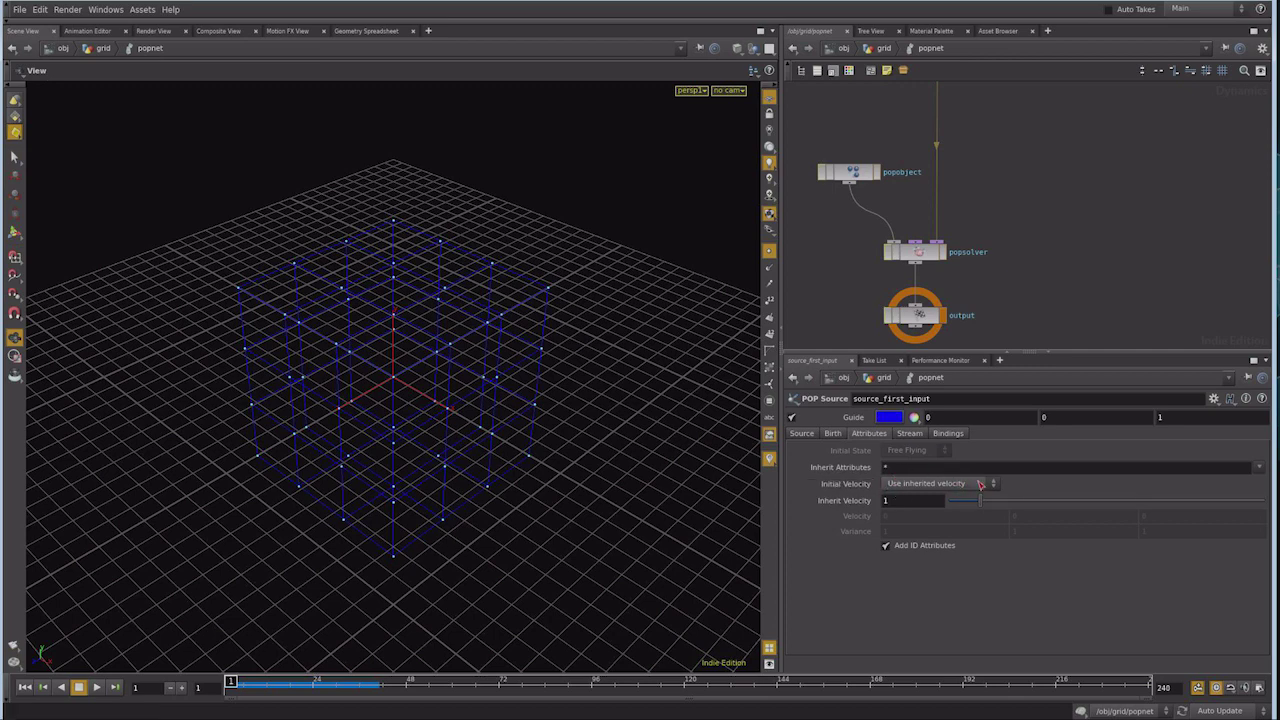
click(882, 50)
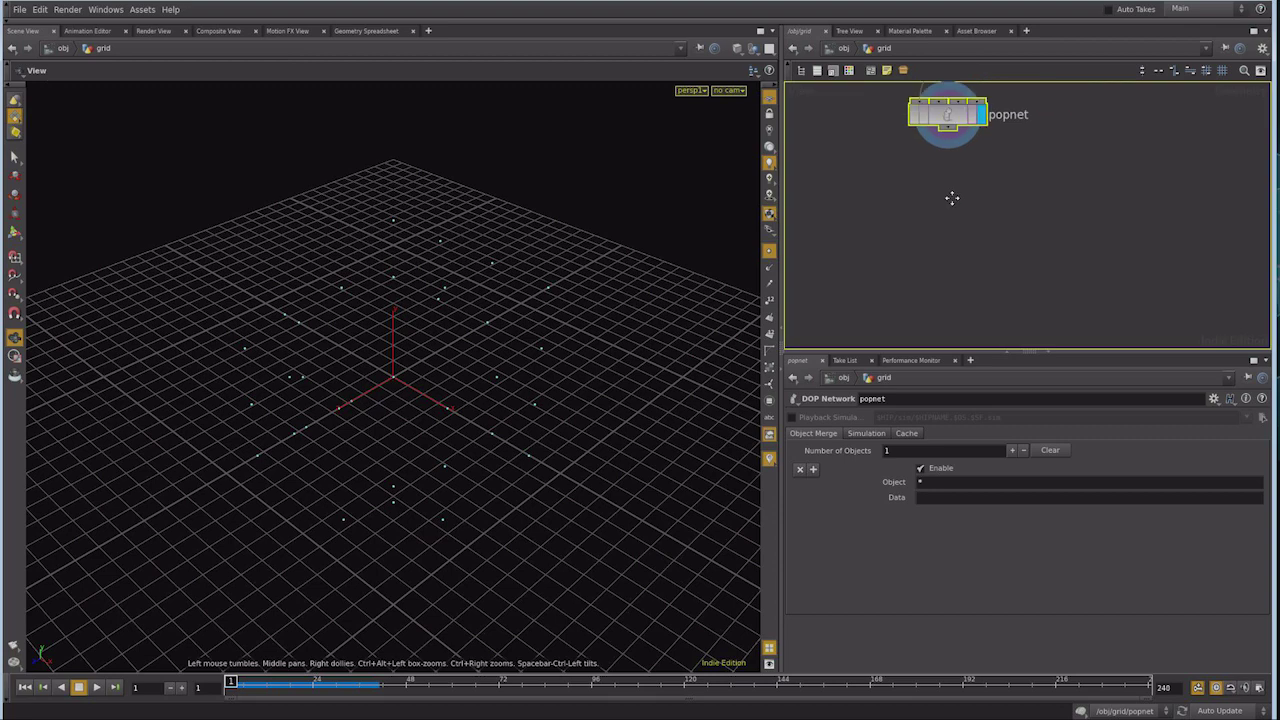
key(Return)
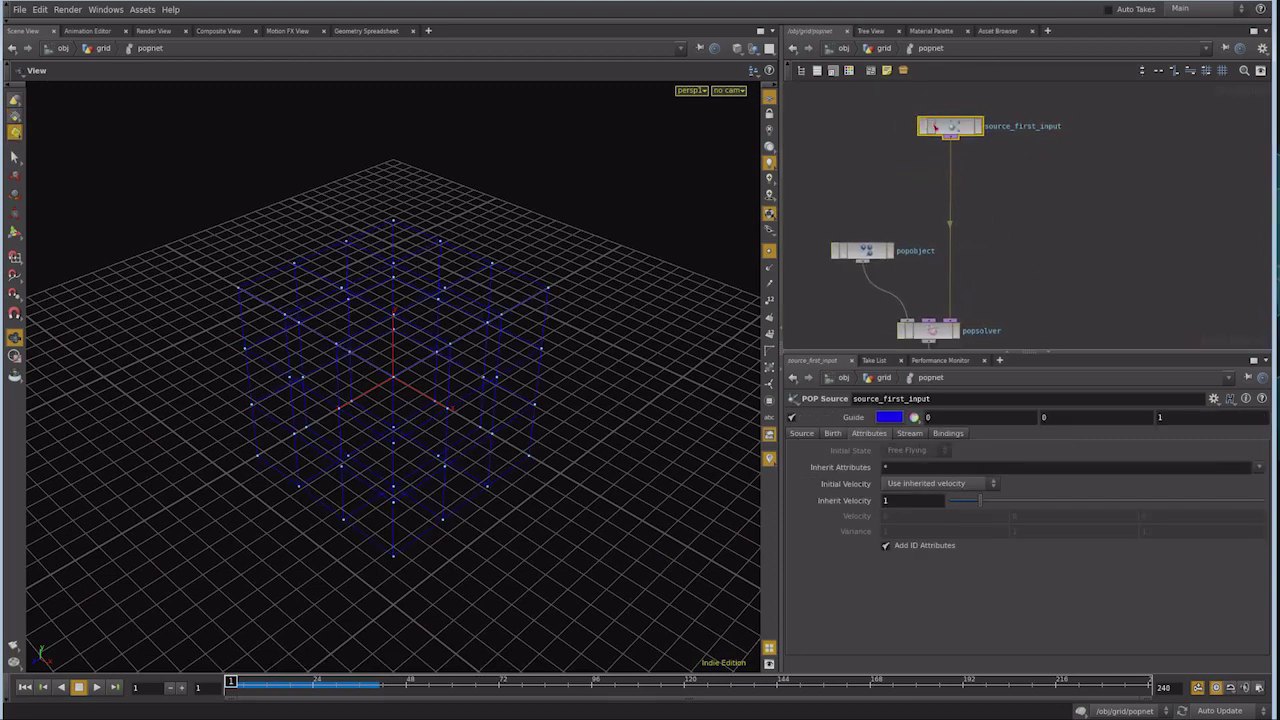
Switch the source's Initial Velocity to Set initial velocity and preview the emission from frame 1
click(913, 485)
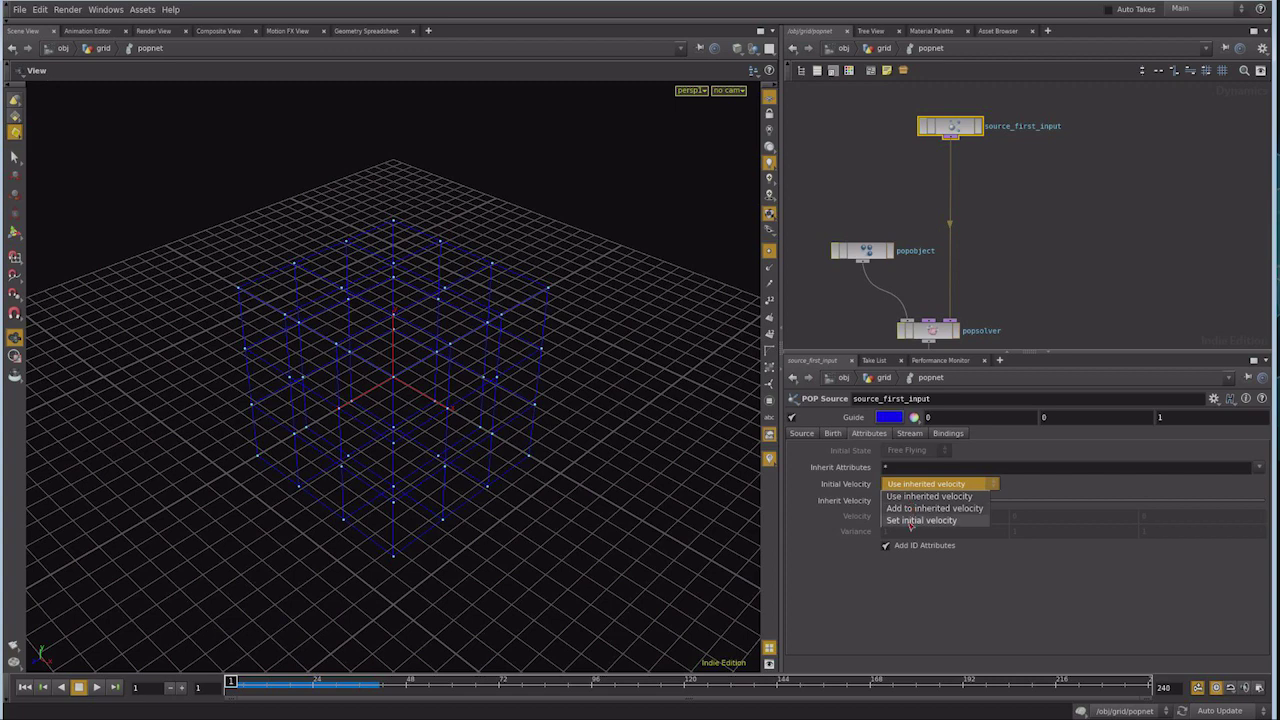
click(910, 524)
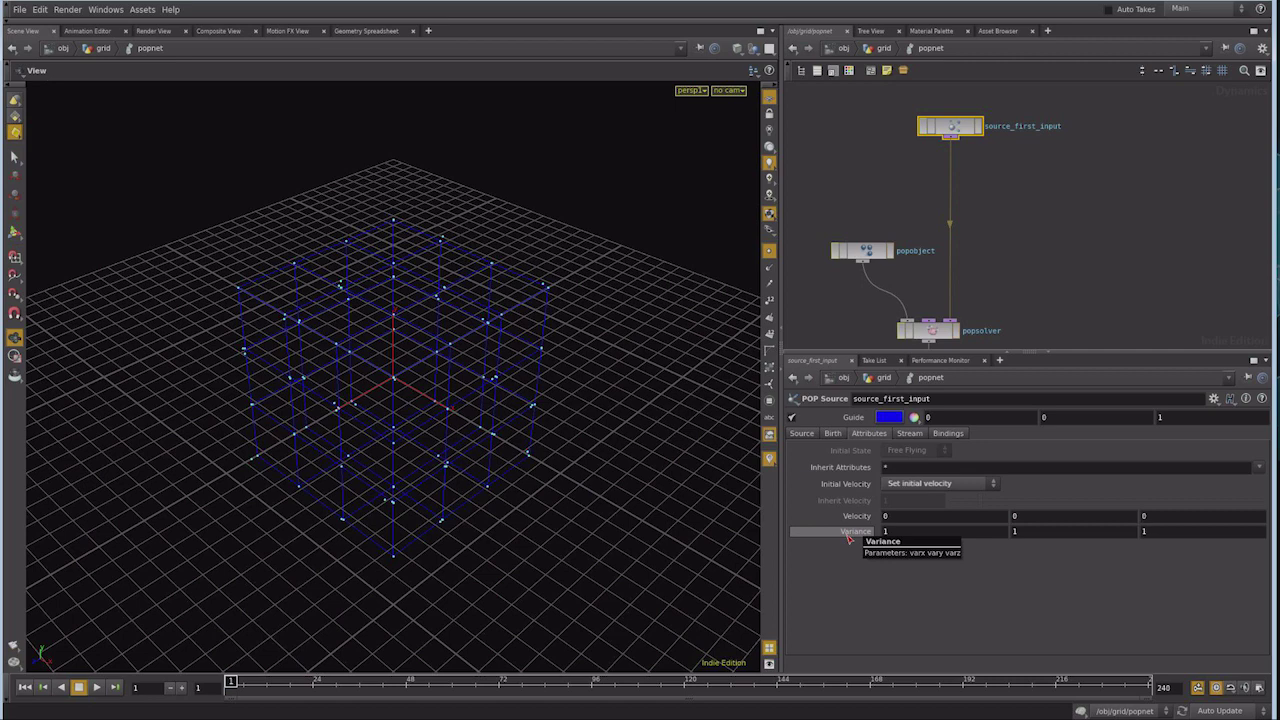
click(94, 687)
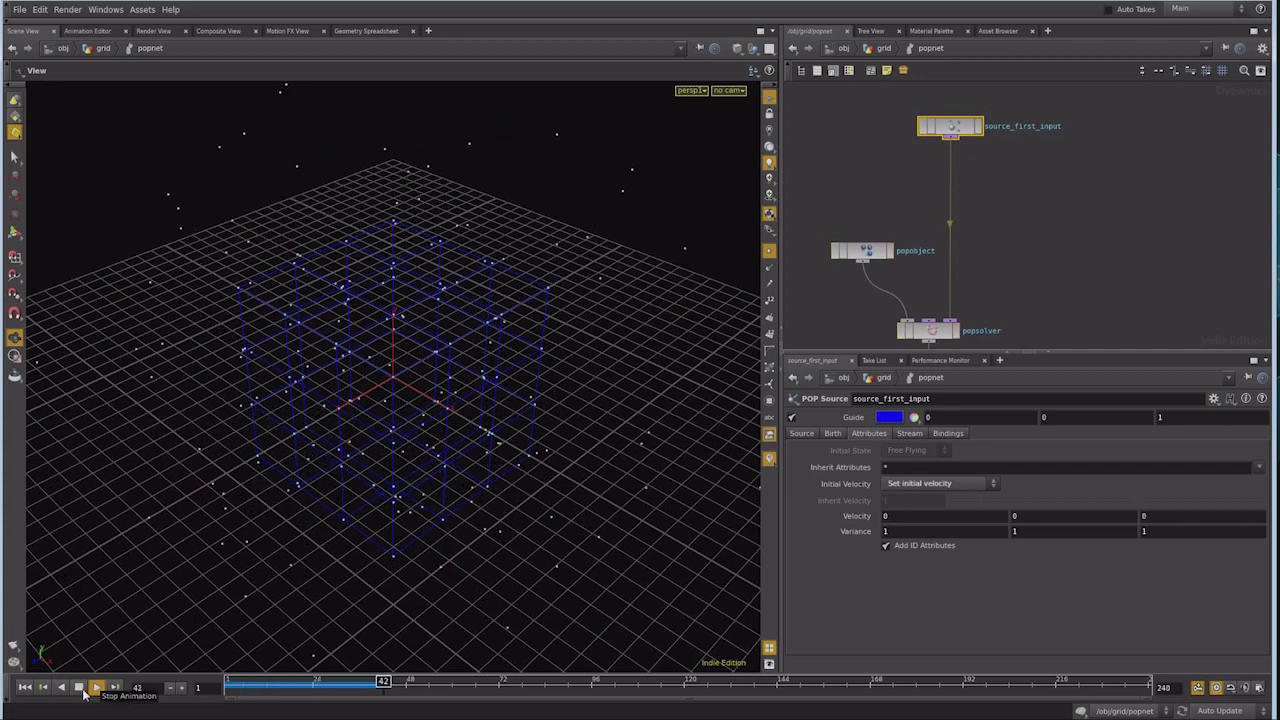
click(80, 689)
click(25, 687)
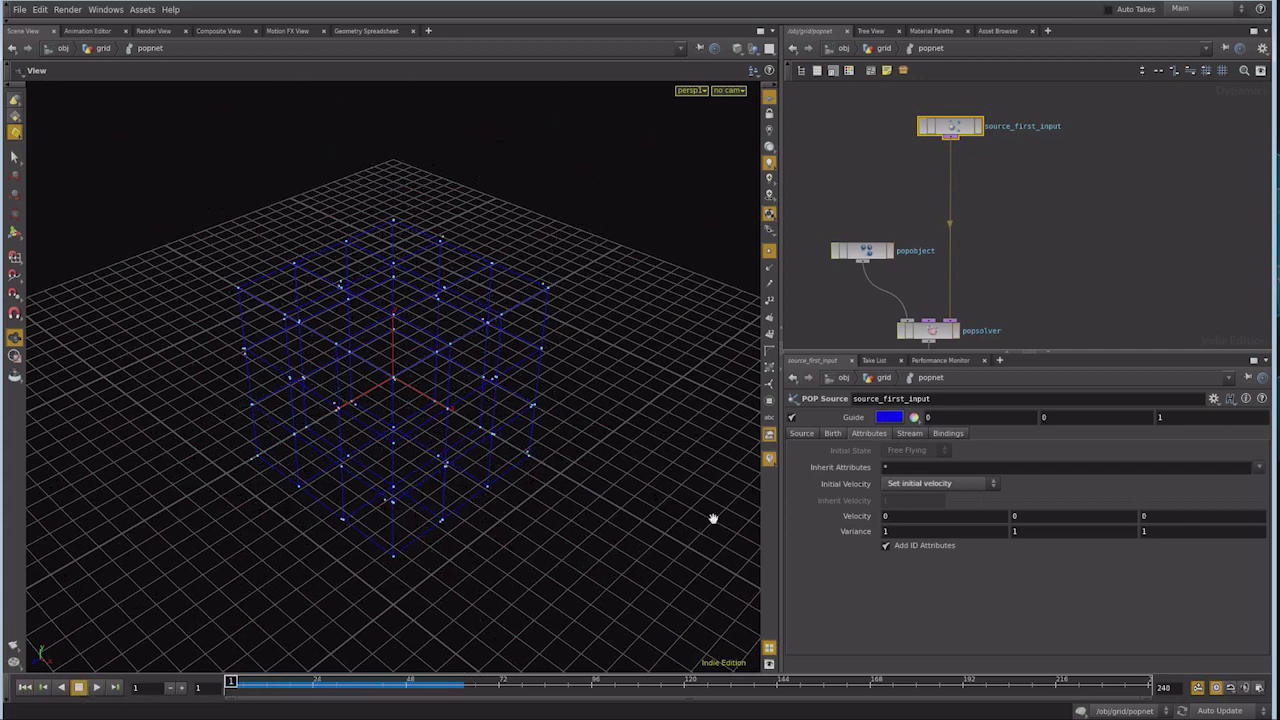
Set Variance to 0 on all axes and Velocity to 0 1 0, then play to watch upward emission
middle_drag(841, 540, 841, 535)
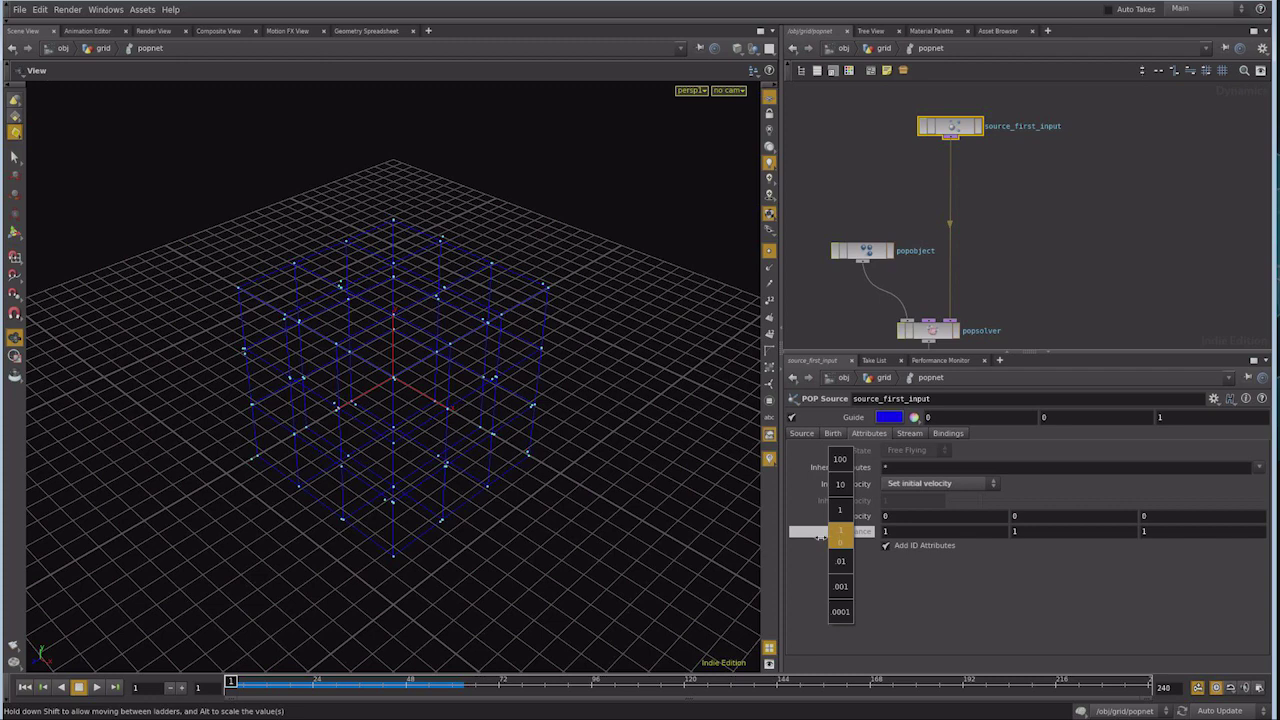
middle_drag(820, 537, 766, 542)
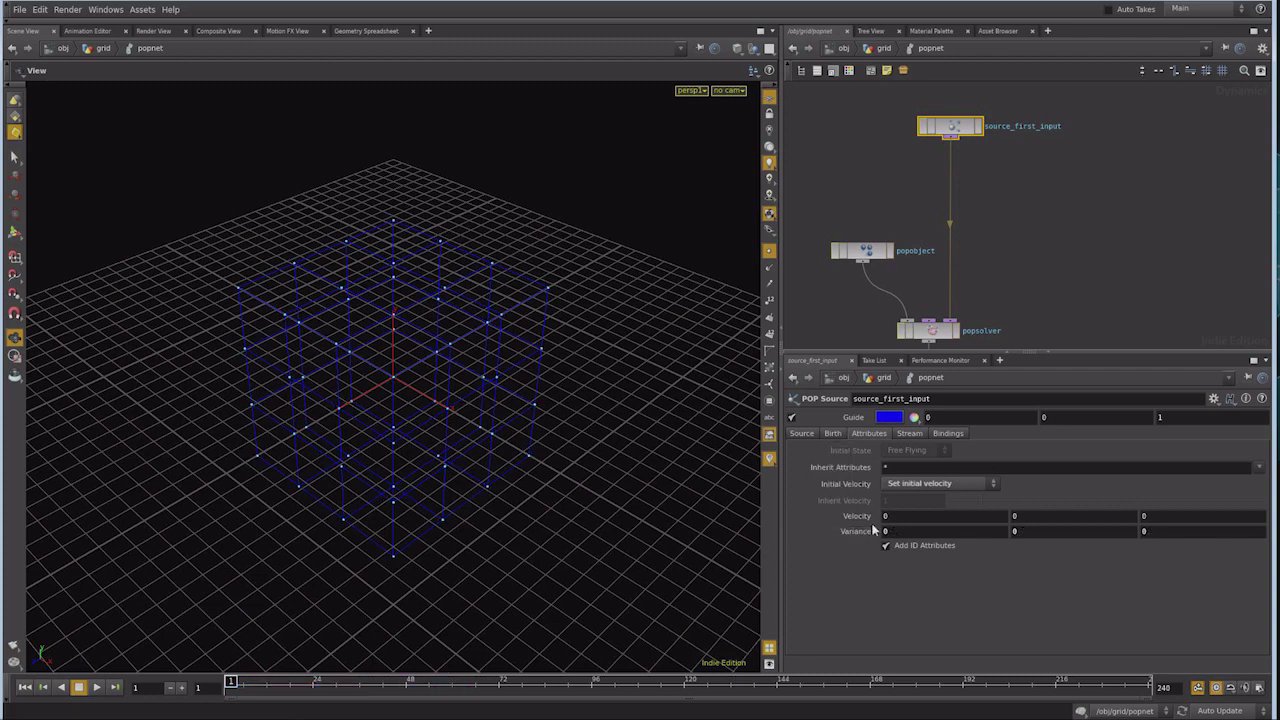
double_click(1036, 516)
text(1)
click(97, 688)
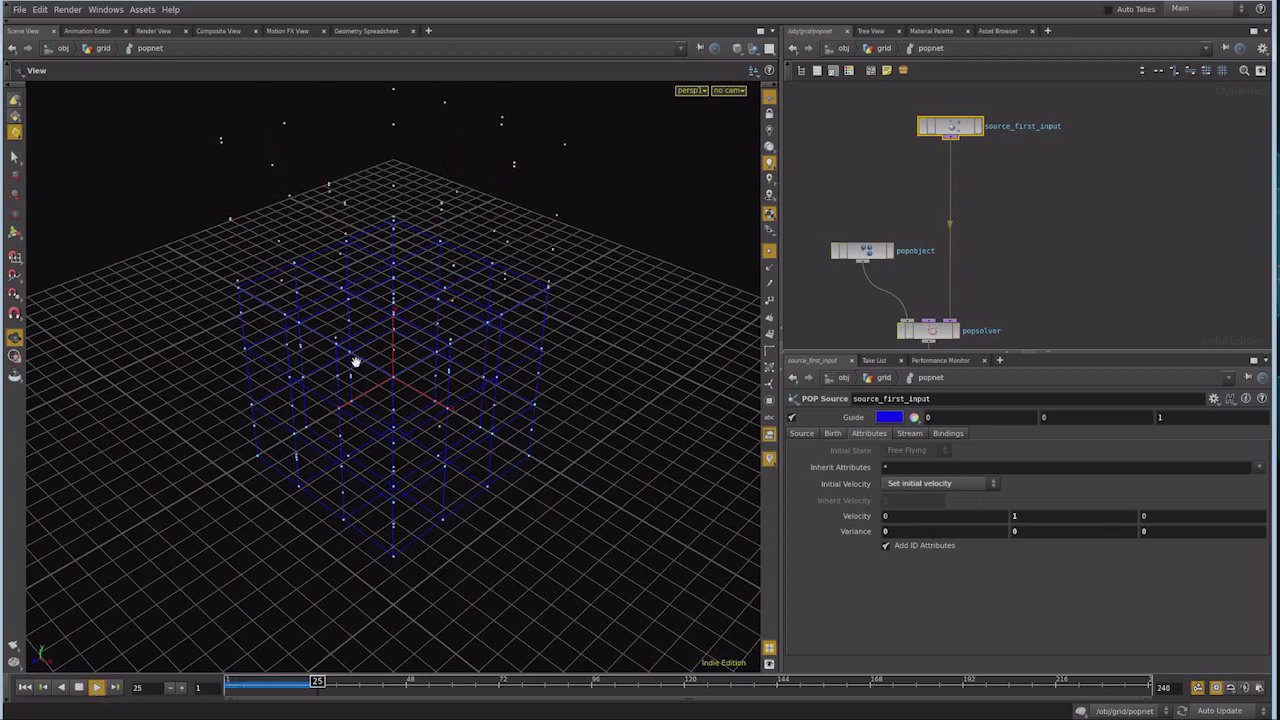
mouse_move(391, 349)
mouse_down()
mouse_move(436, 283)
mouse_move(440, 345)
mouse_up()
Try an X Velocity of 1 and play to see the particles fly sideways
click(922, 516)
text(1)
key(Tab)
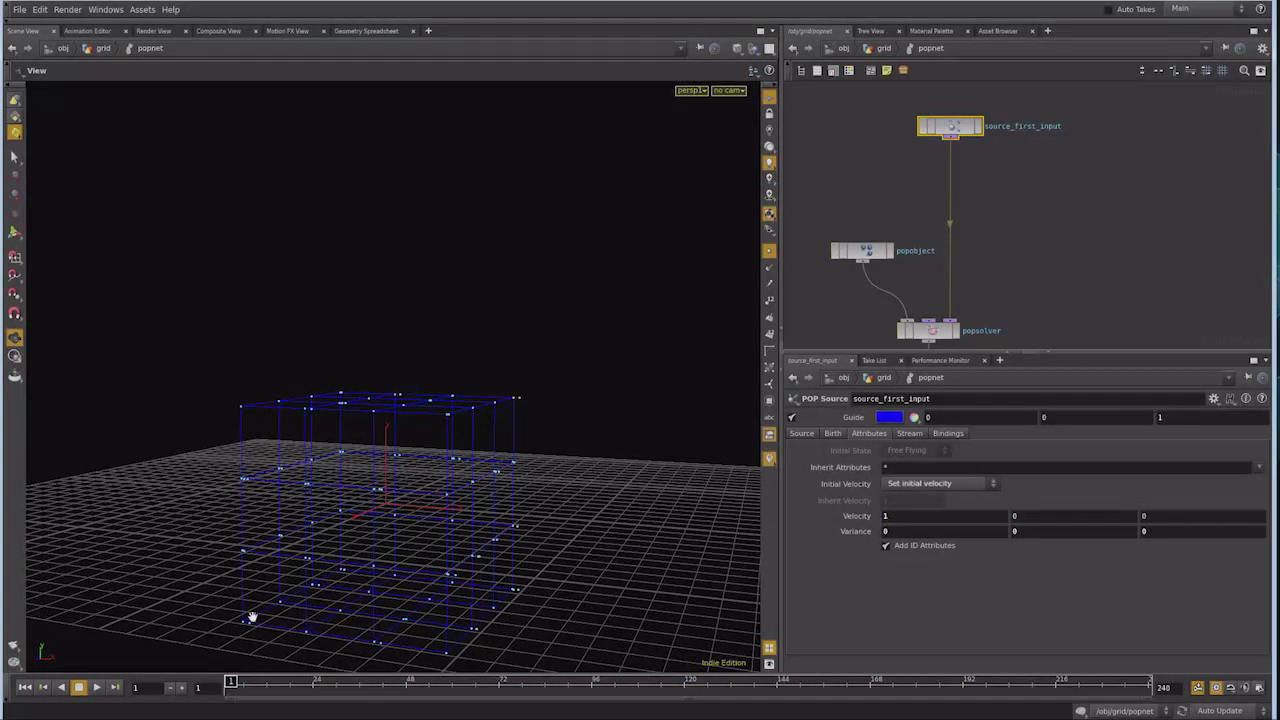
click(98, 688)
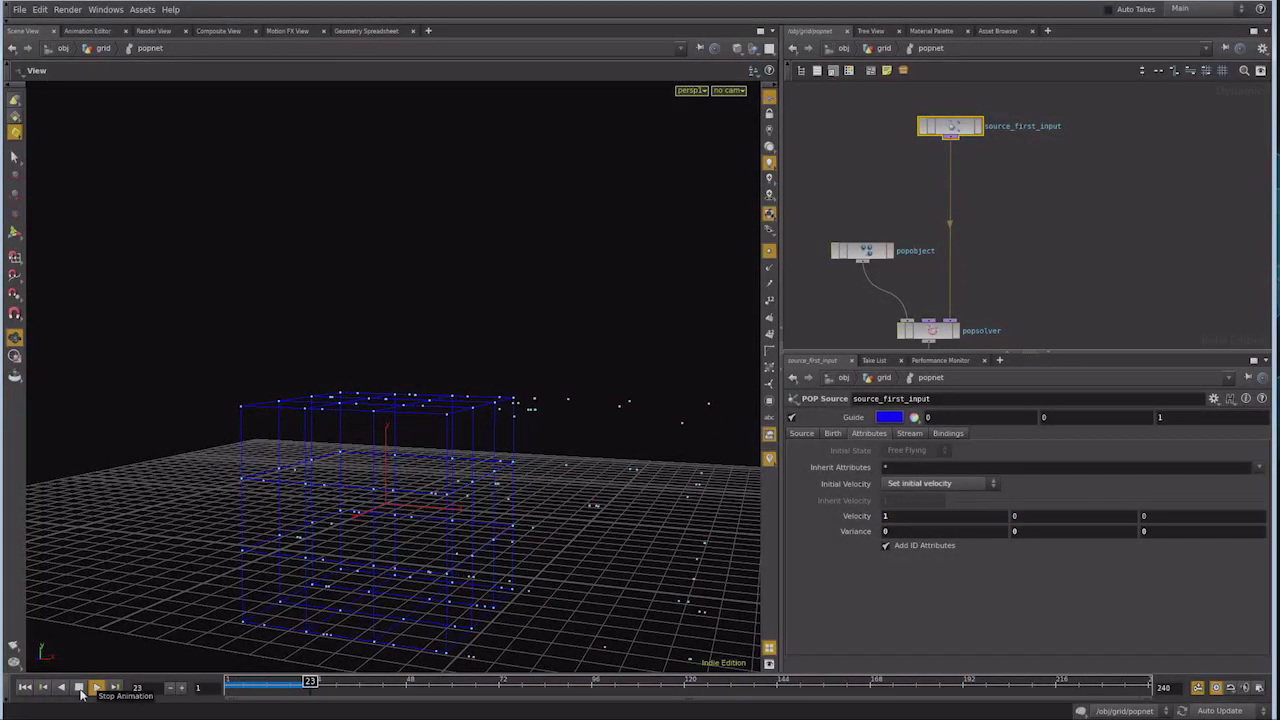
Preview leftward emission with X Velocity -1, then reset X Velocity to 0
click(884, 515)
text(-)
click(25, 687)
click(96, 688)
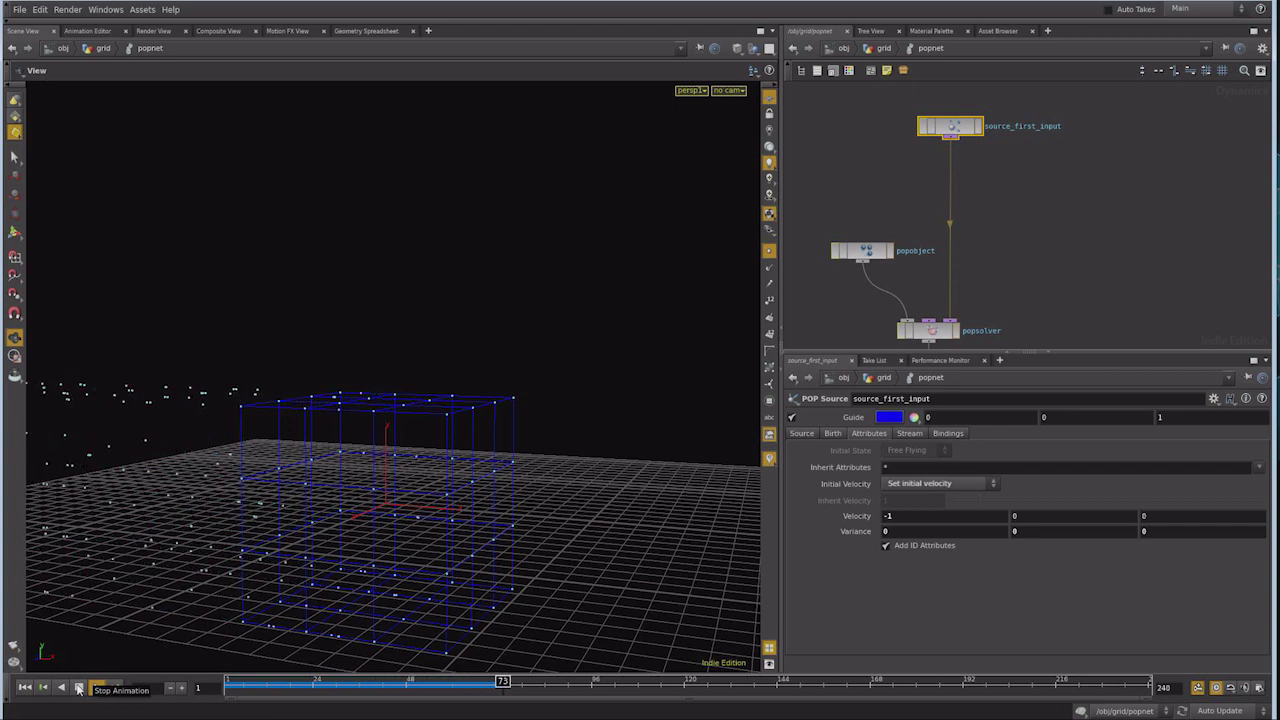
click(79, 689)
text(0)
key(Return)
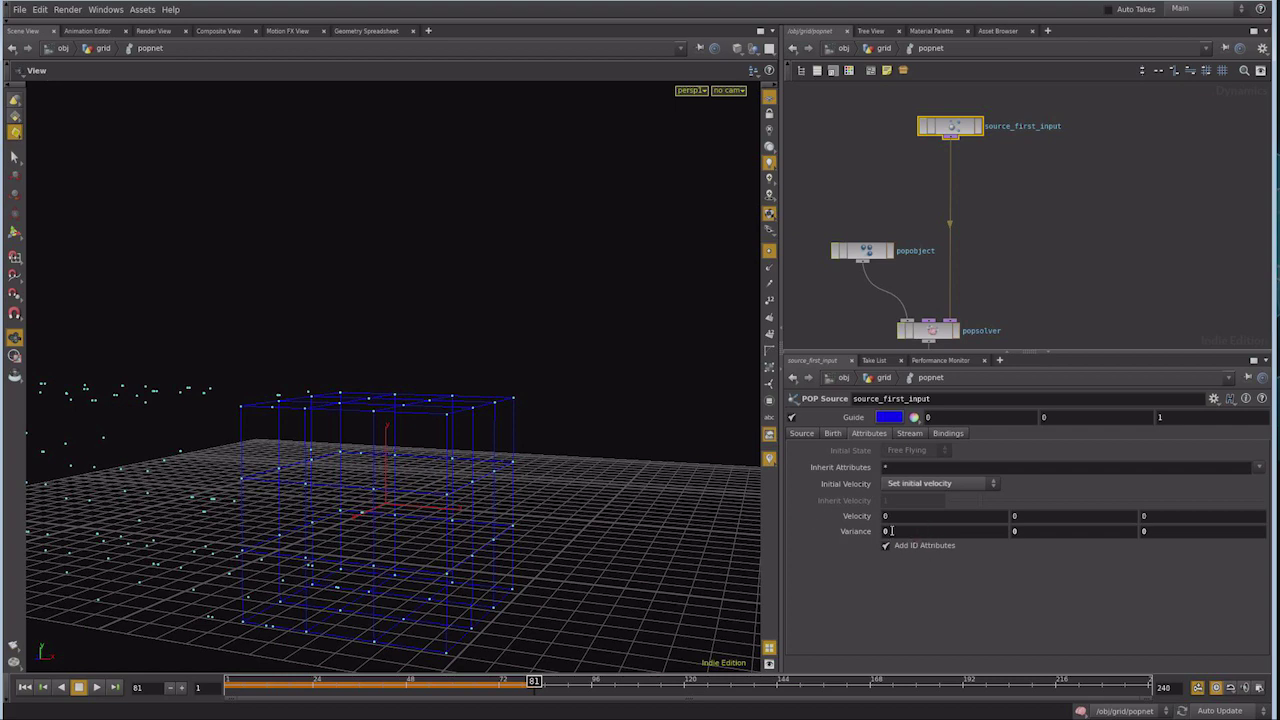
Reframe the view and network, then search the node list for 'vop'
drag(325, 430, 279, 593)
middle_drag(1028, 272, 1068, 223)
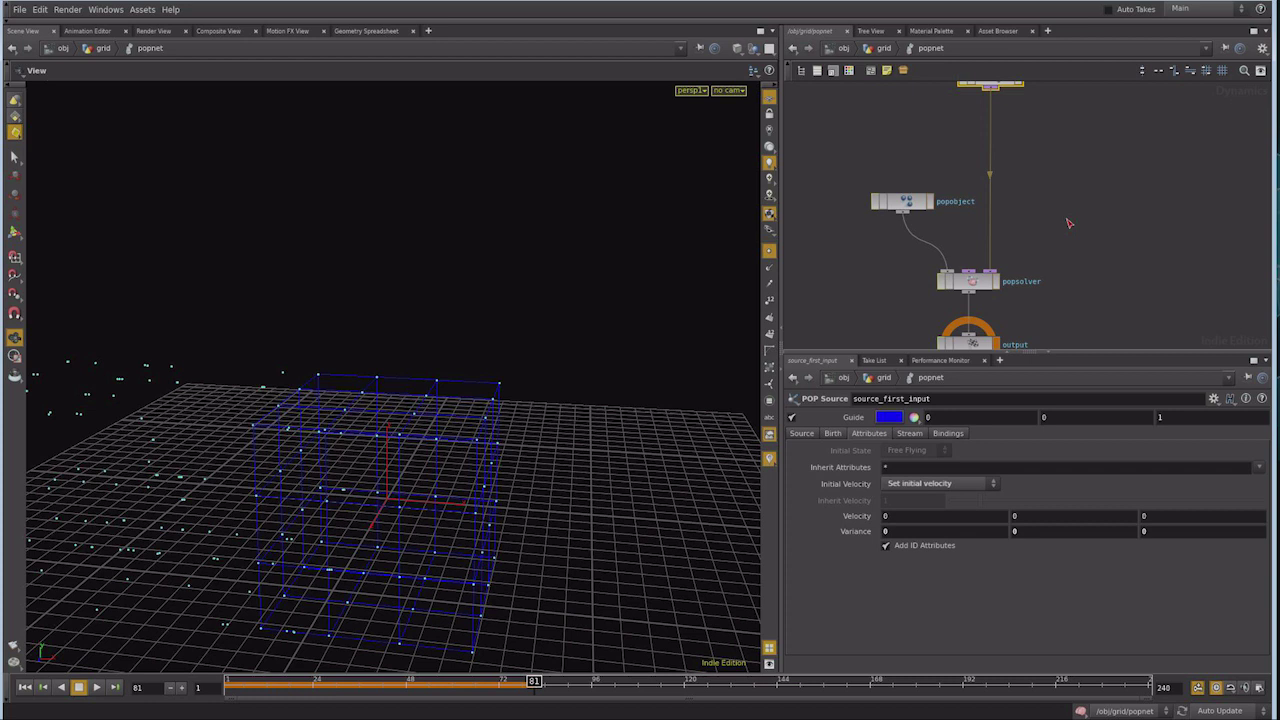
text(v)
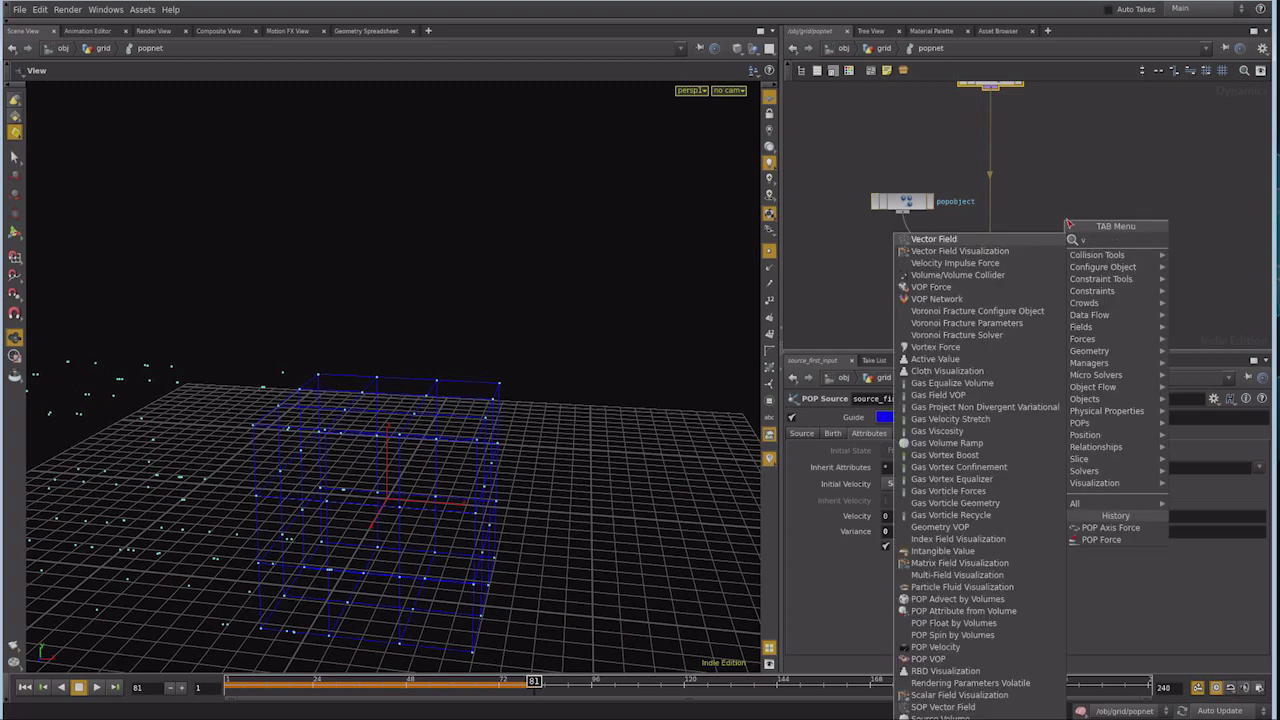
text(op)
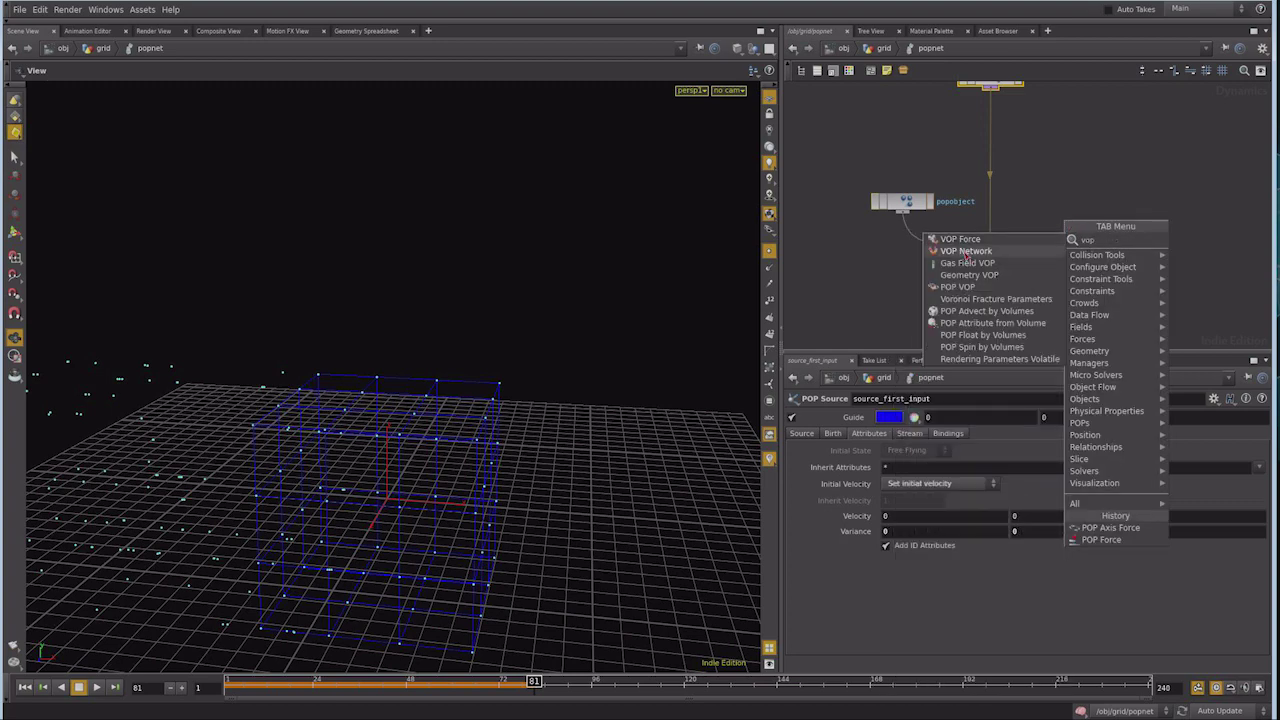
Place popvop1, splice it onto the source_first_input wire before the popsolver, and enter it
click(958, 287)
click(1054, 178)
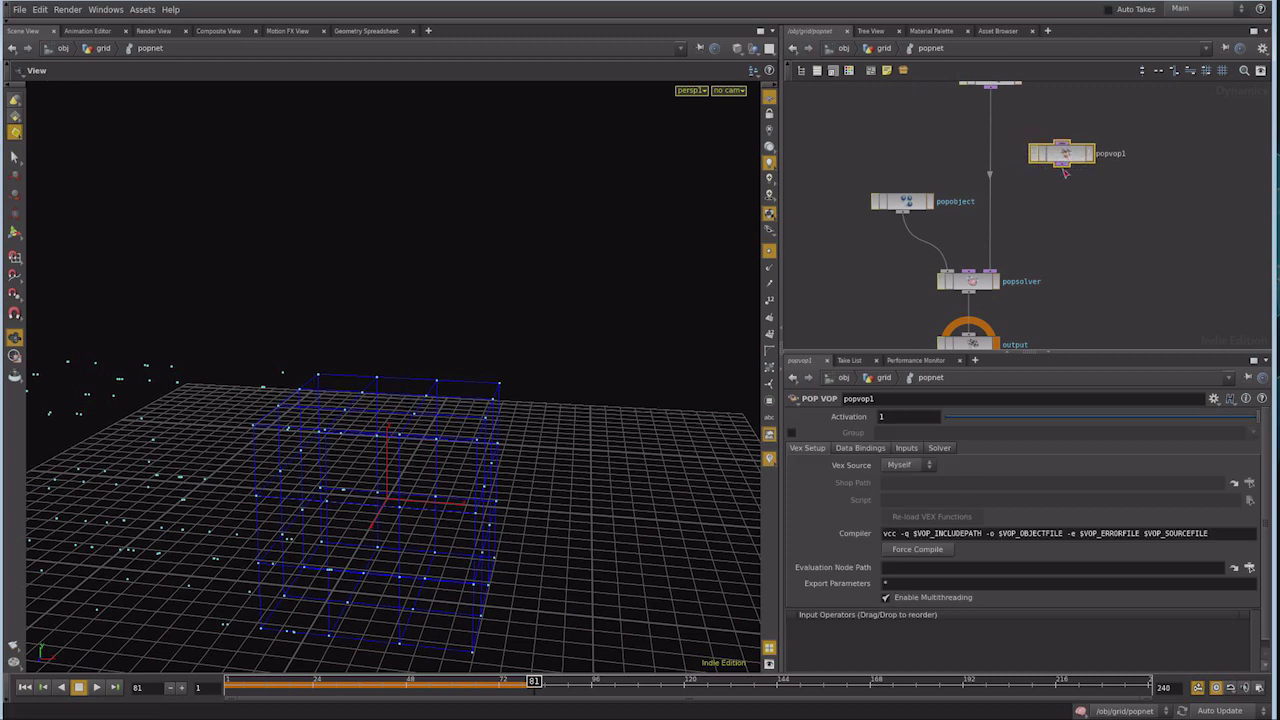
middle_drag(1048, 221, 1038, 295)
drag(1054, 231, 1050, 237)
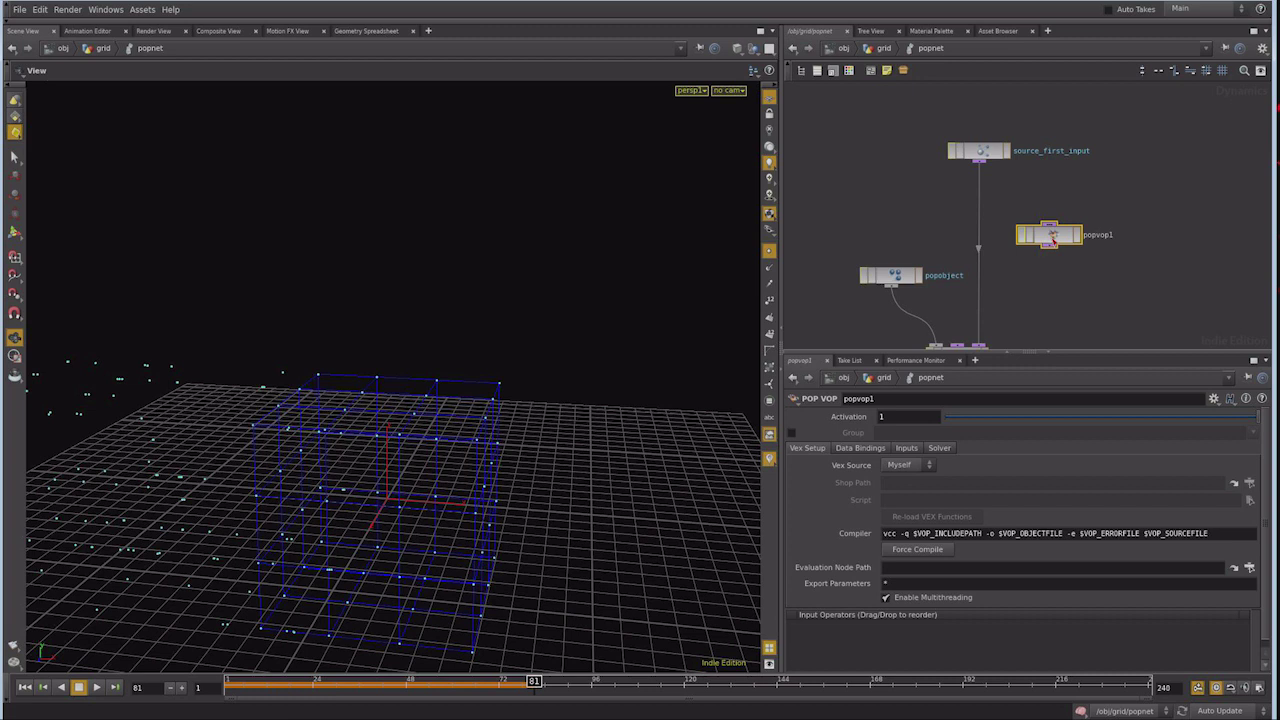
drag(1050, 236, 978, 230)
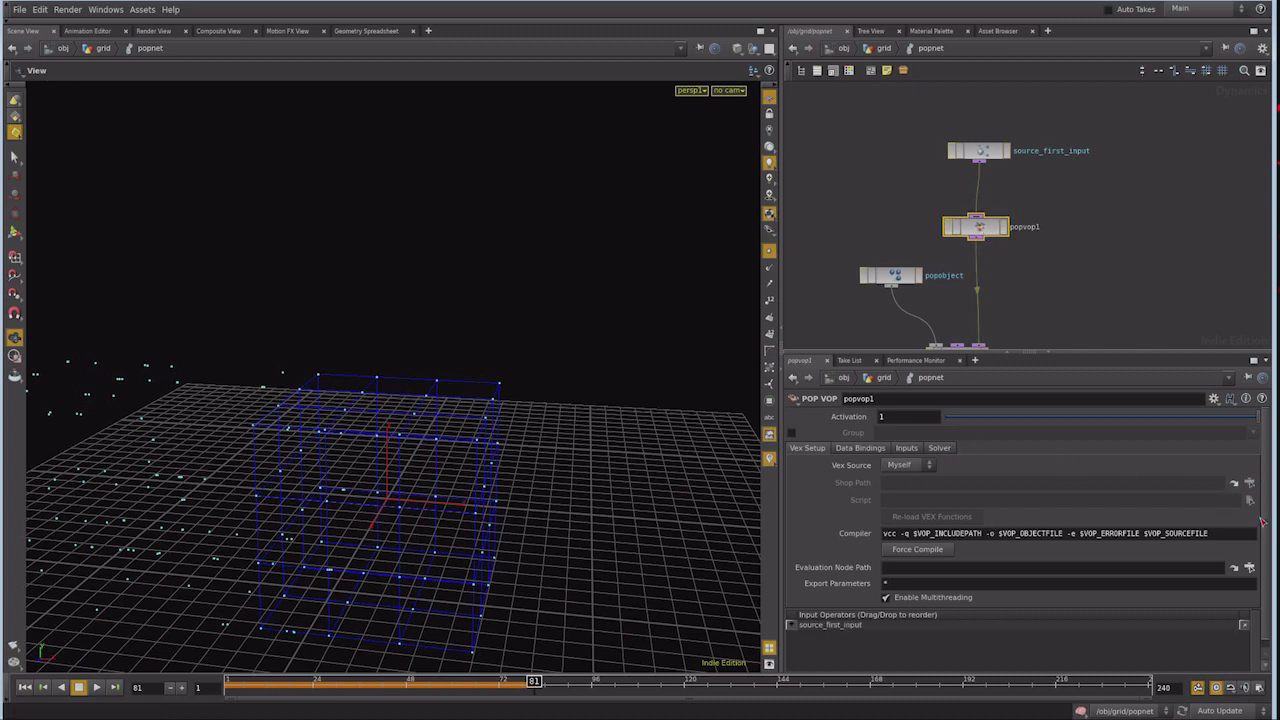
middle_drag(1105, 192, 1089, 208)
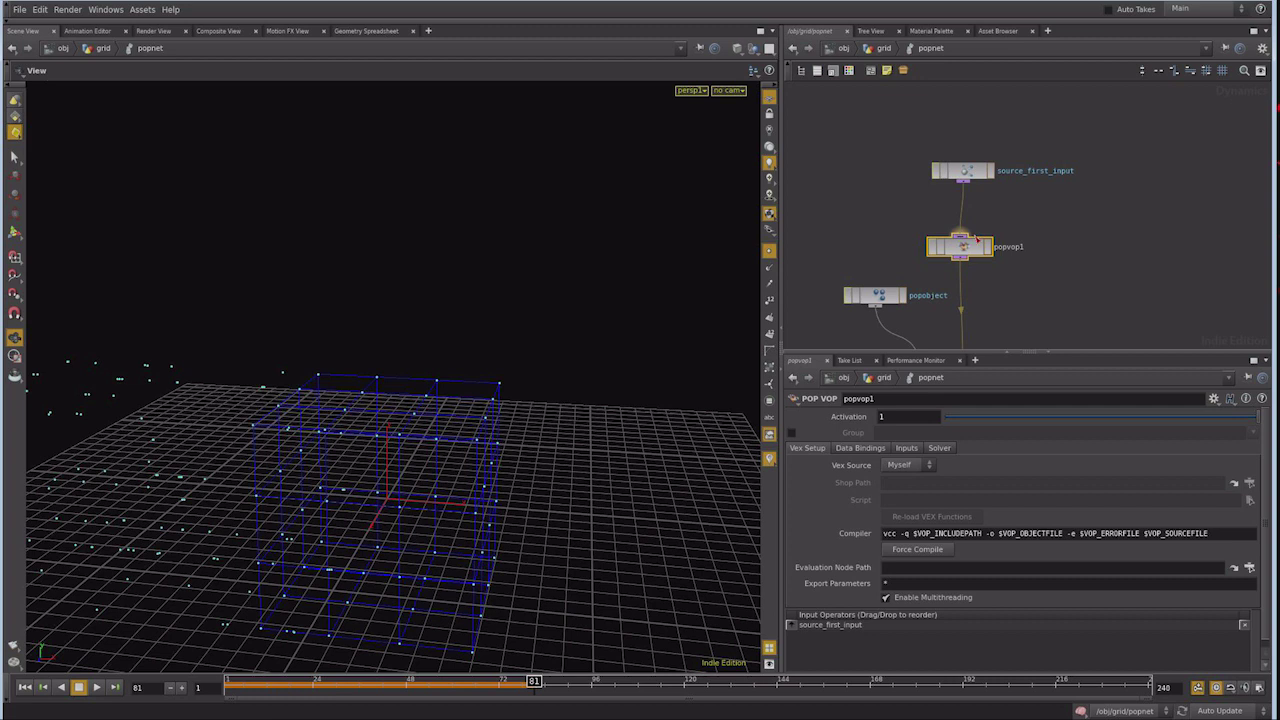
drag(957, 251, 961, 252)
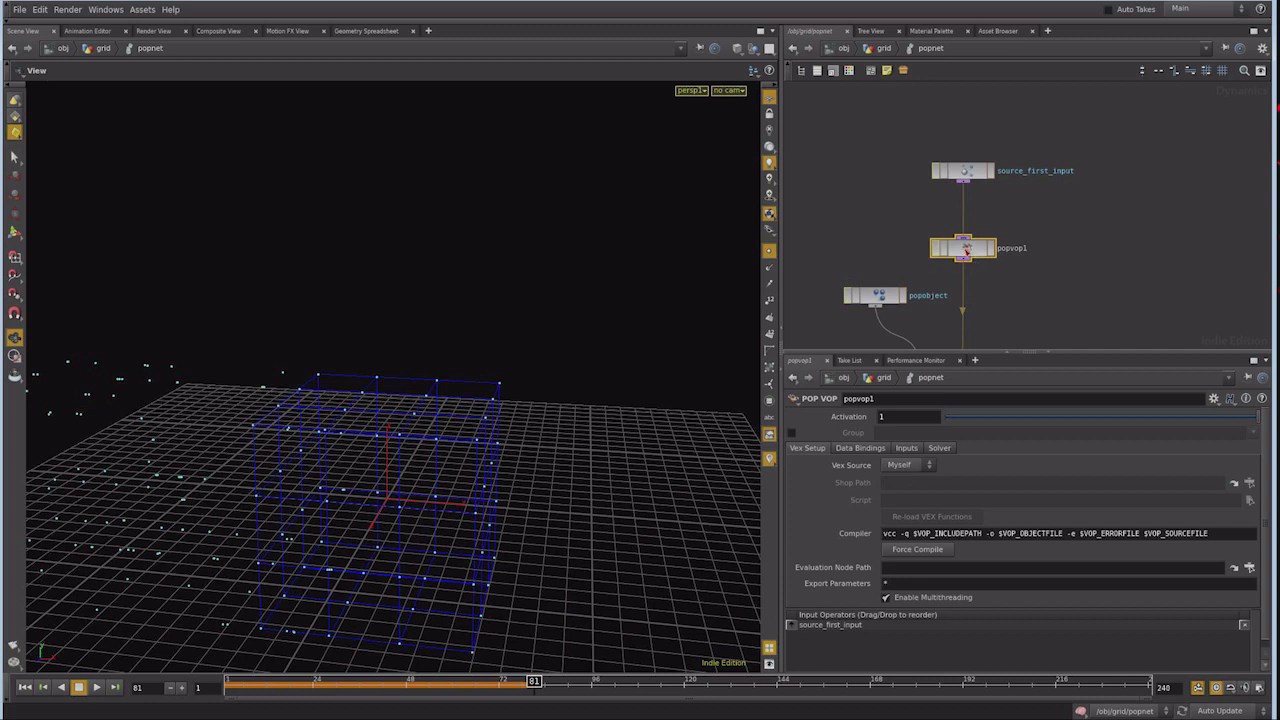
double_click(966, 251)
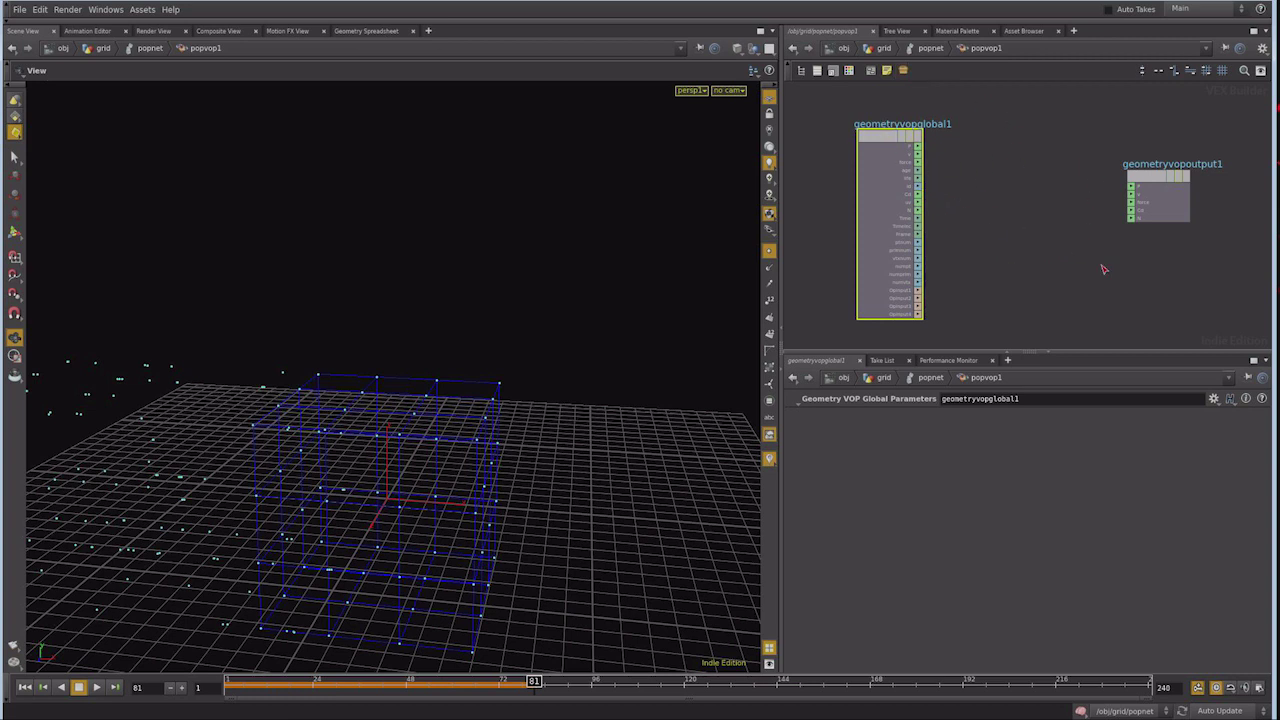
With the network maximized and nodes spread apart, wire geometryvopglobal1's v into geometryvopoutput1's v
scroll(1100, 272, down, 2)
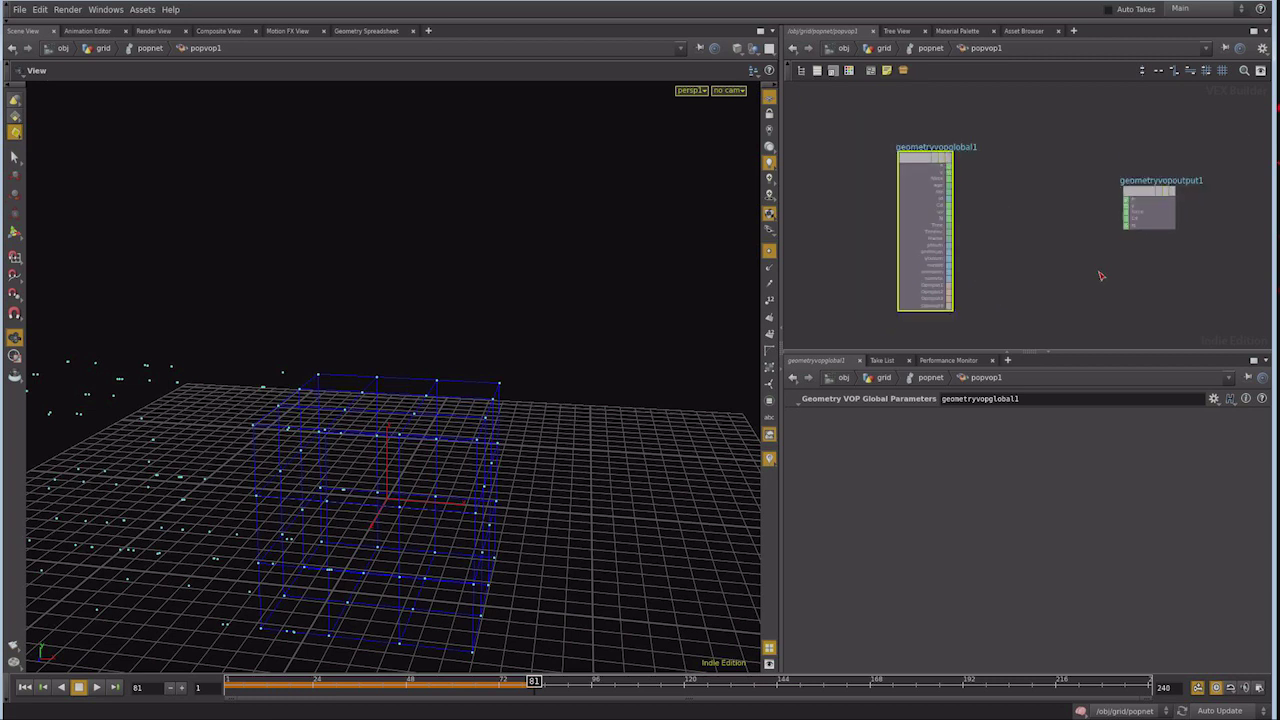
drag(938, 170, 884, 165)
drag(1127, 186, 1164, 183)
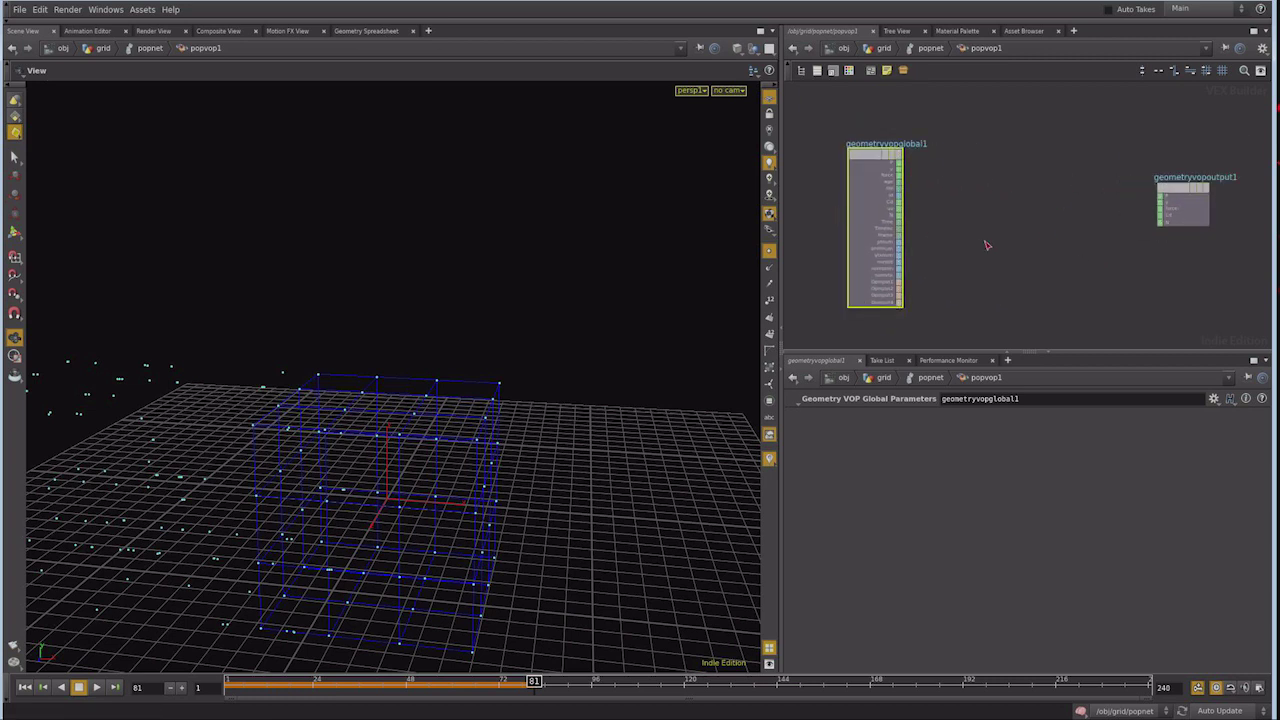
key(ctrl+b)
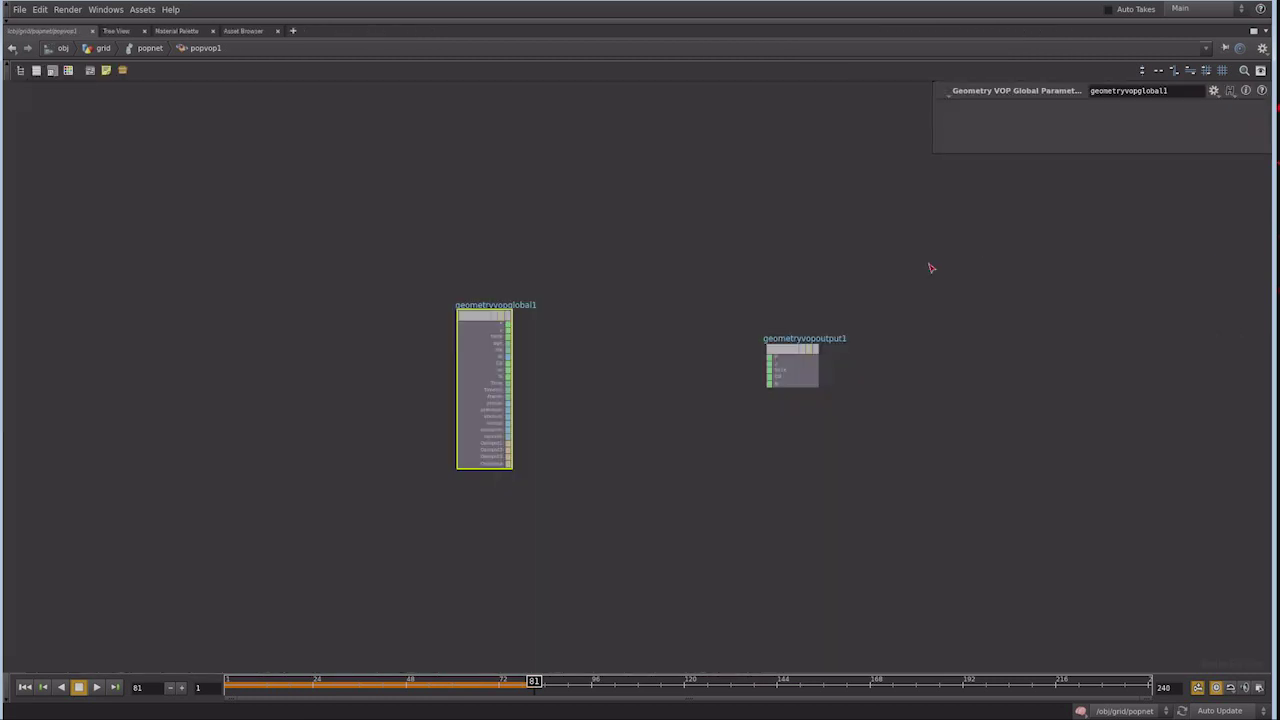
scroll(645, 413, up, 2)
scroll(645, 413, up, 1)
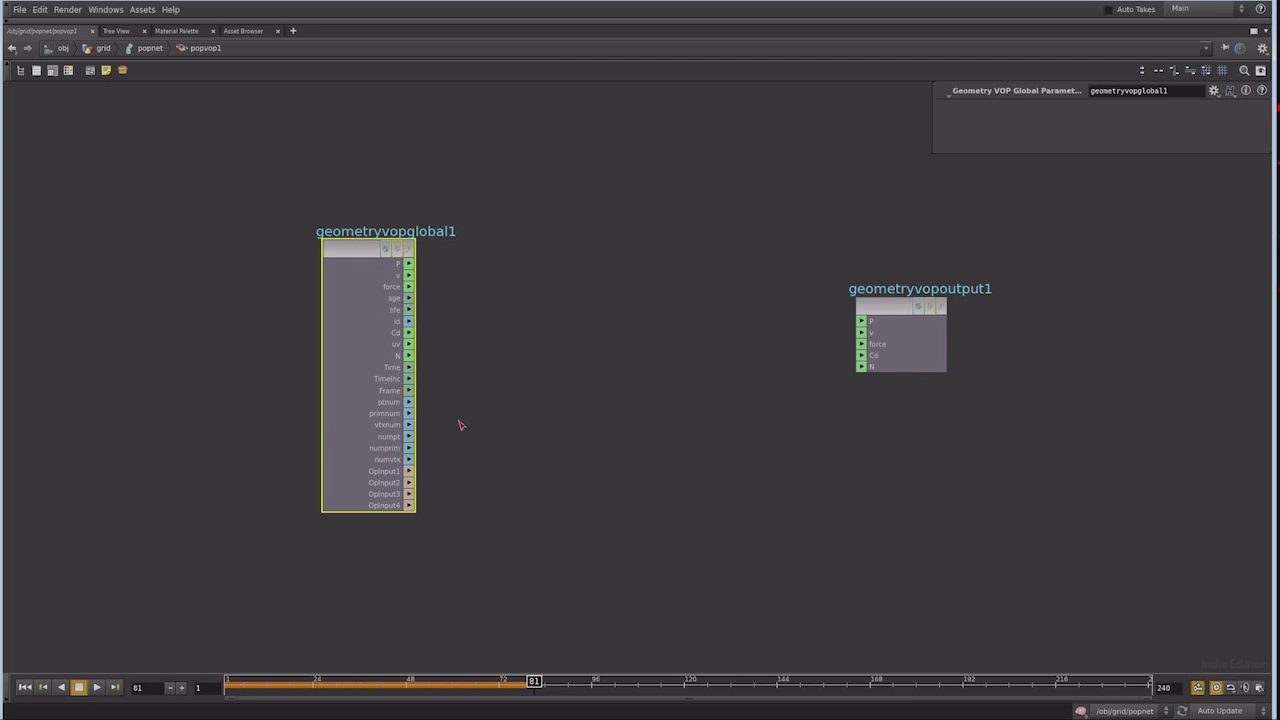
drag(354, 250, 201, 202)
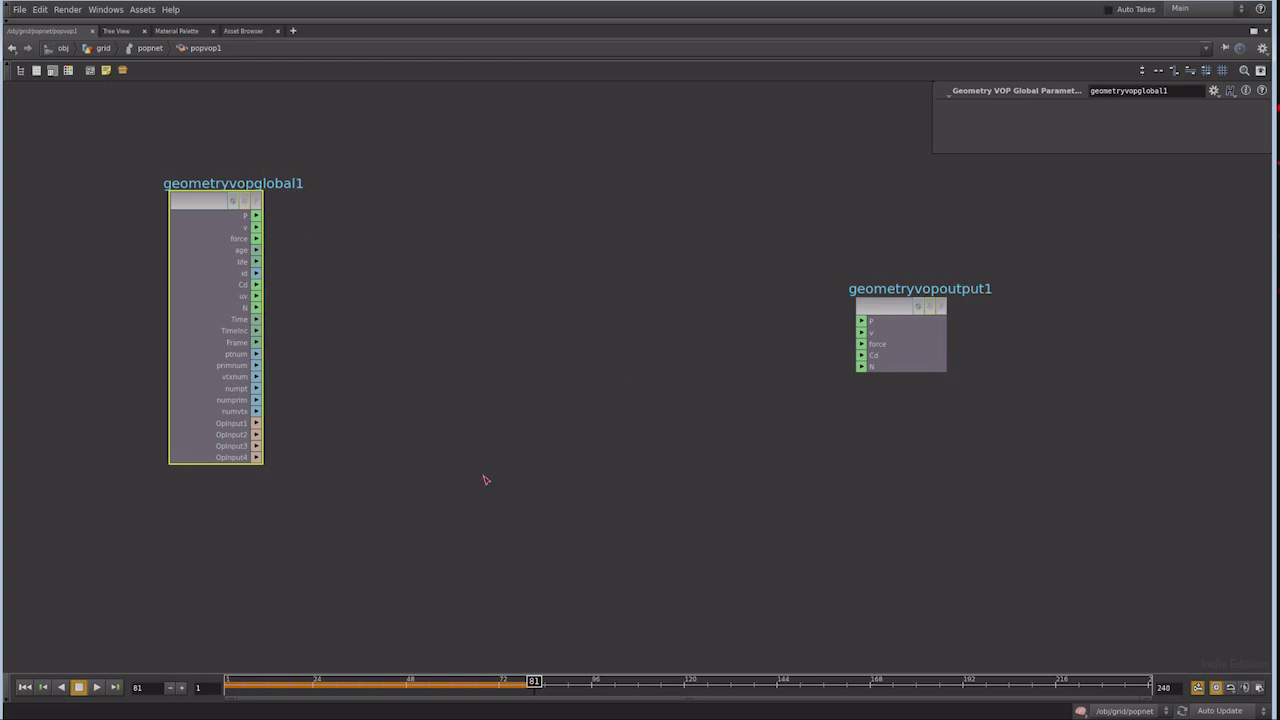
drag(873, 313, 930, 293)
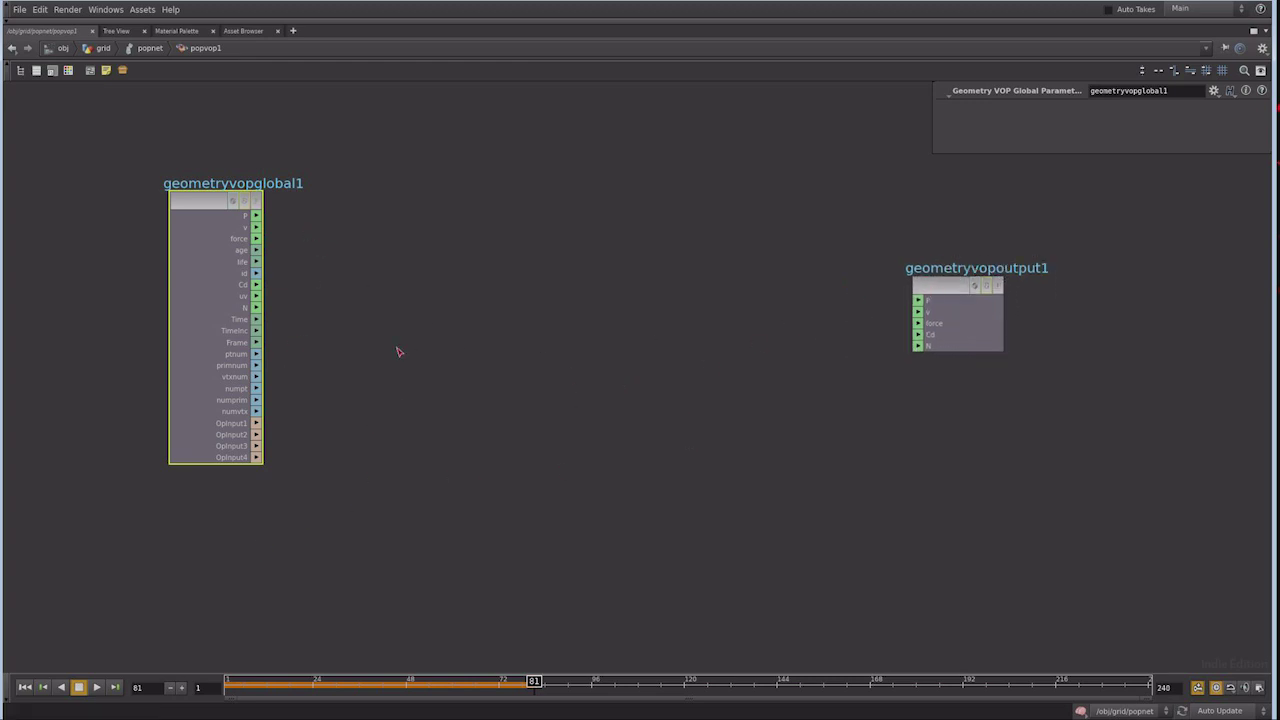
key(l)
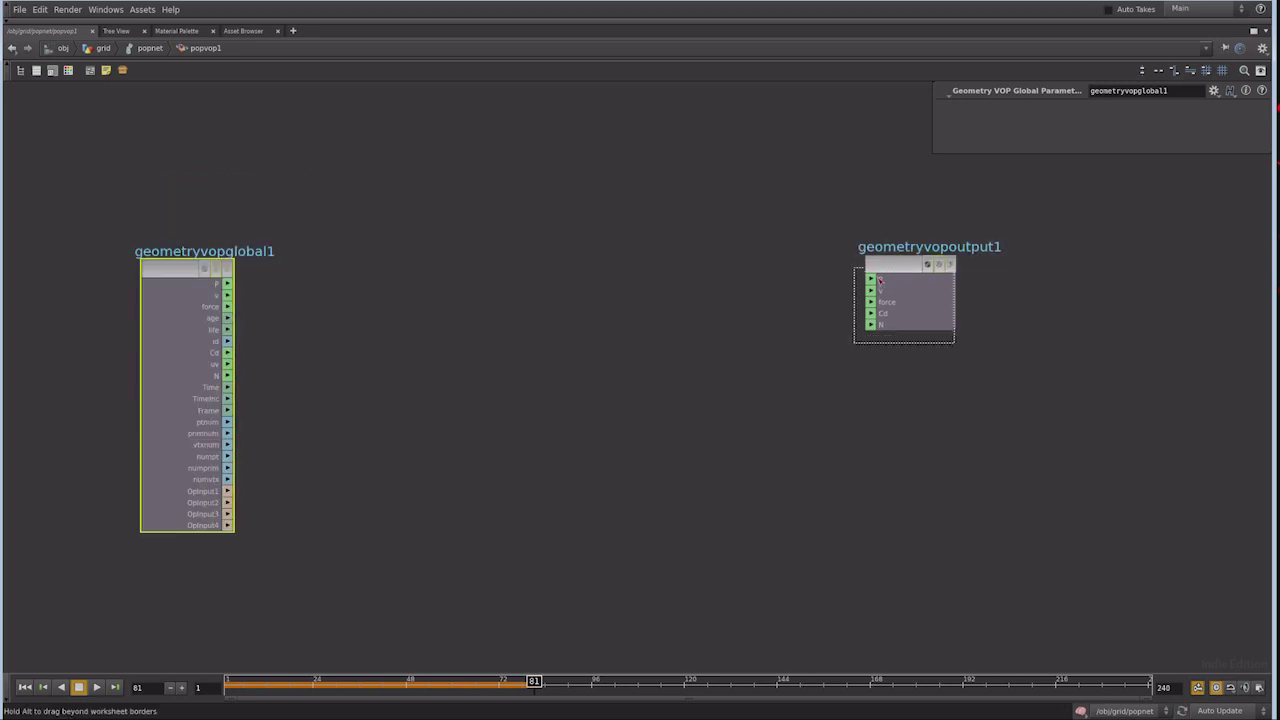
drag(229, 296, 835, 290)
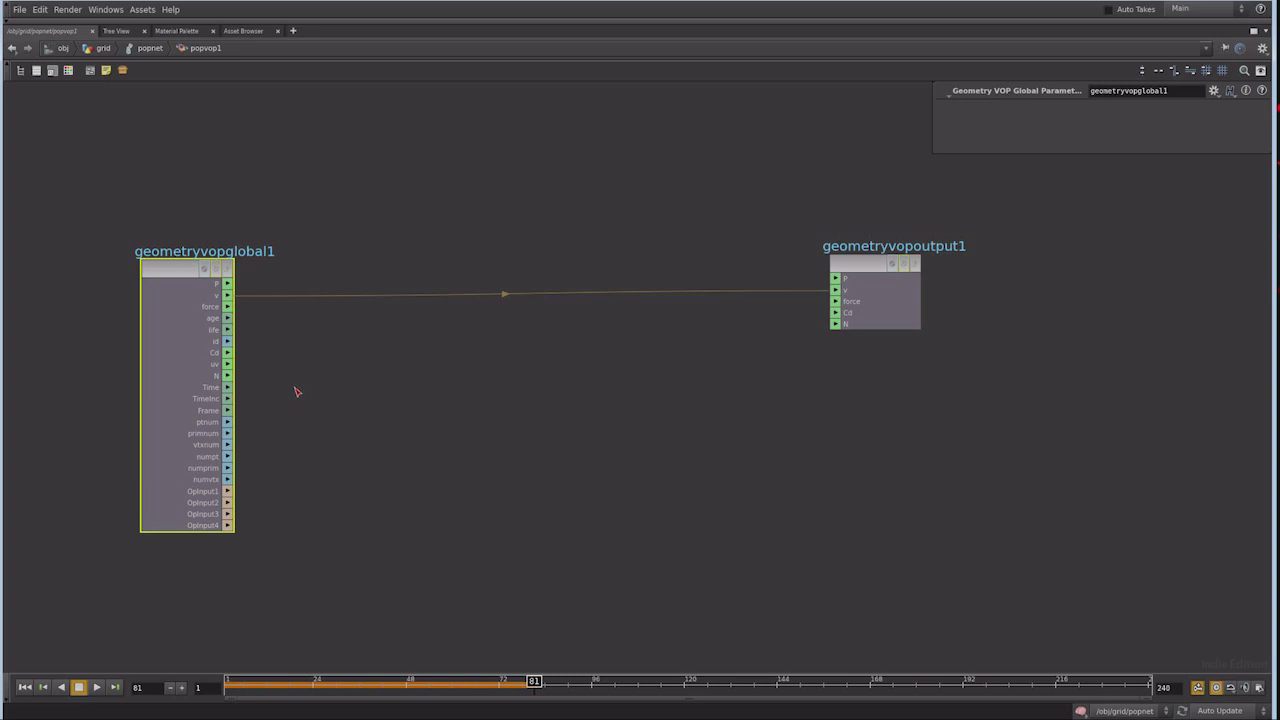
key(Tab)
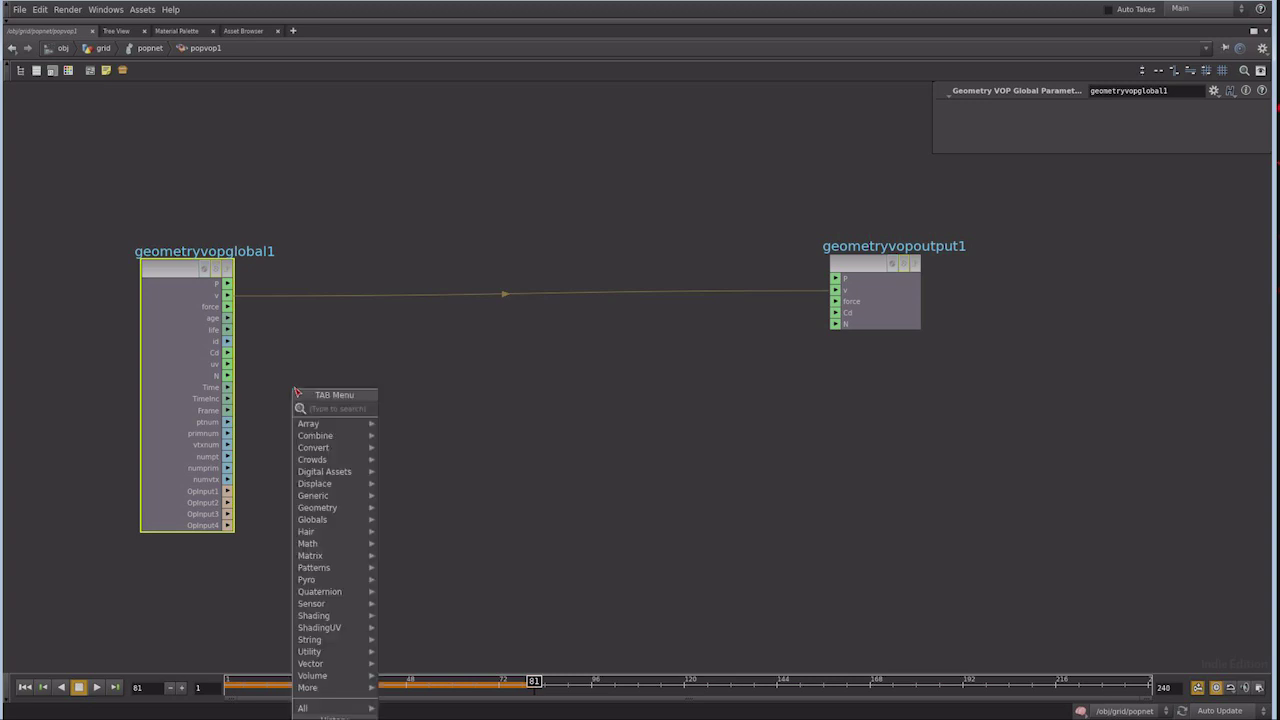
Add a Random VOP, random1, with the global Frame output wired into its pos input
text(rand)
click(408, 408)
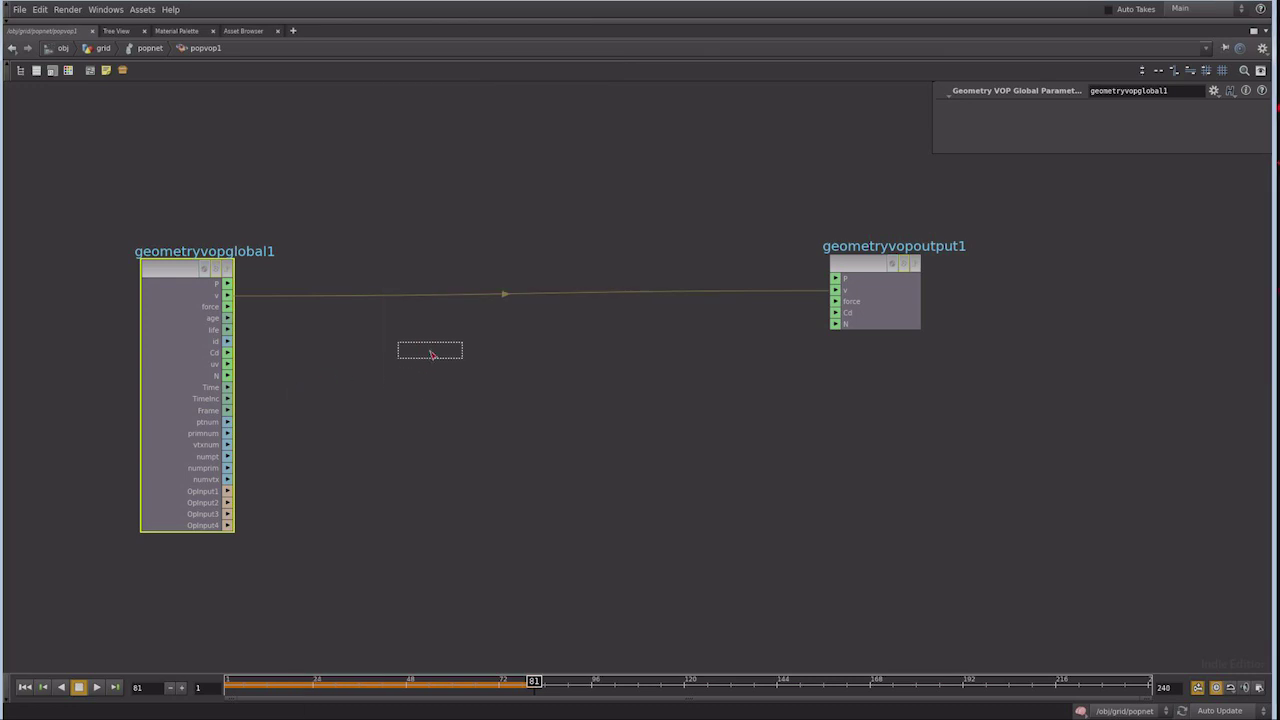
click(424, 348)
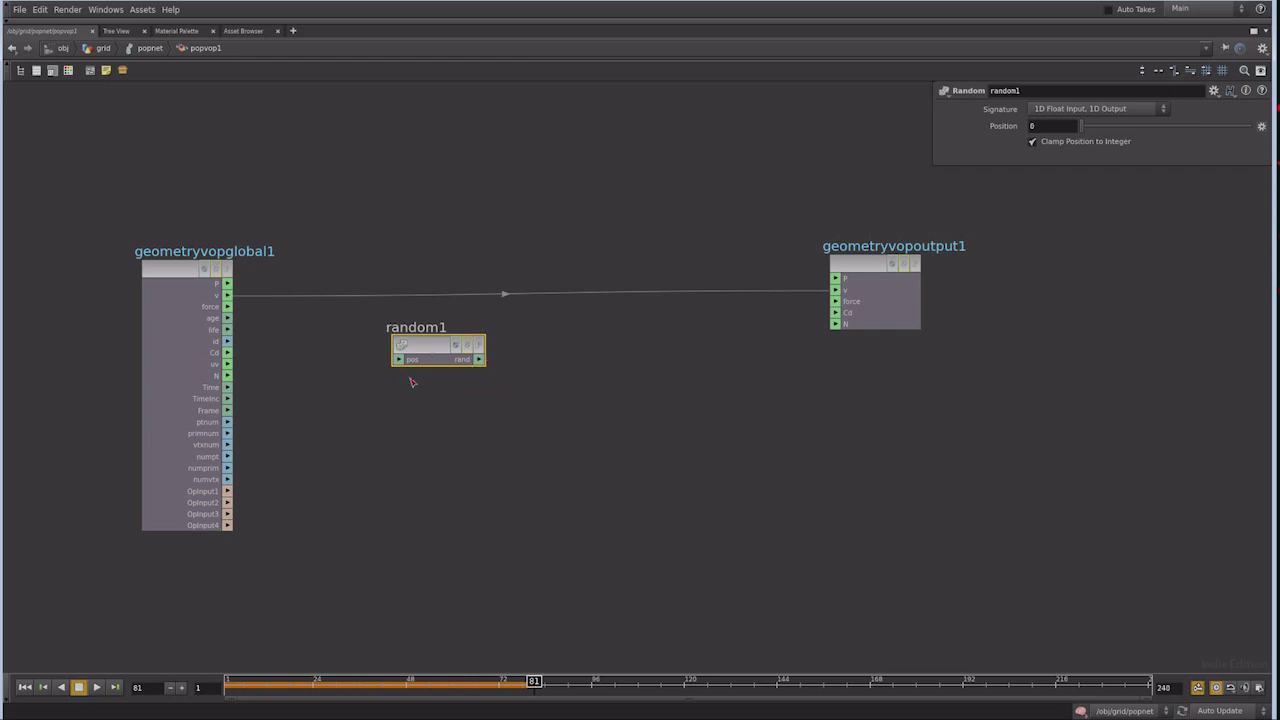
drag(421, 351, 392, 370)
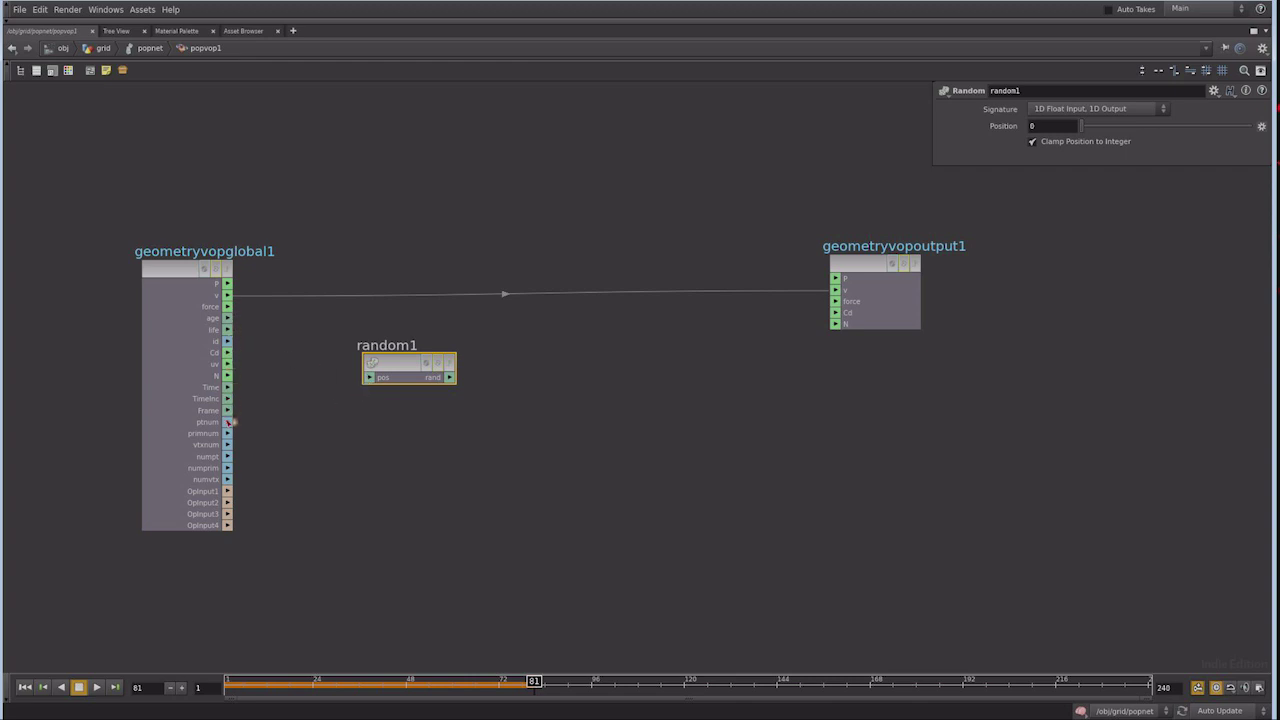
drag(229, 411, 371, 378)
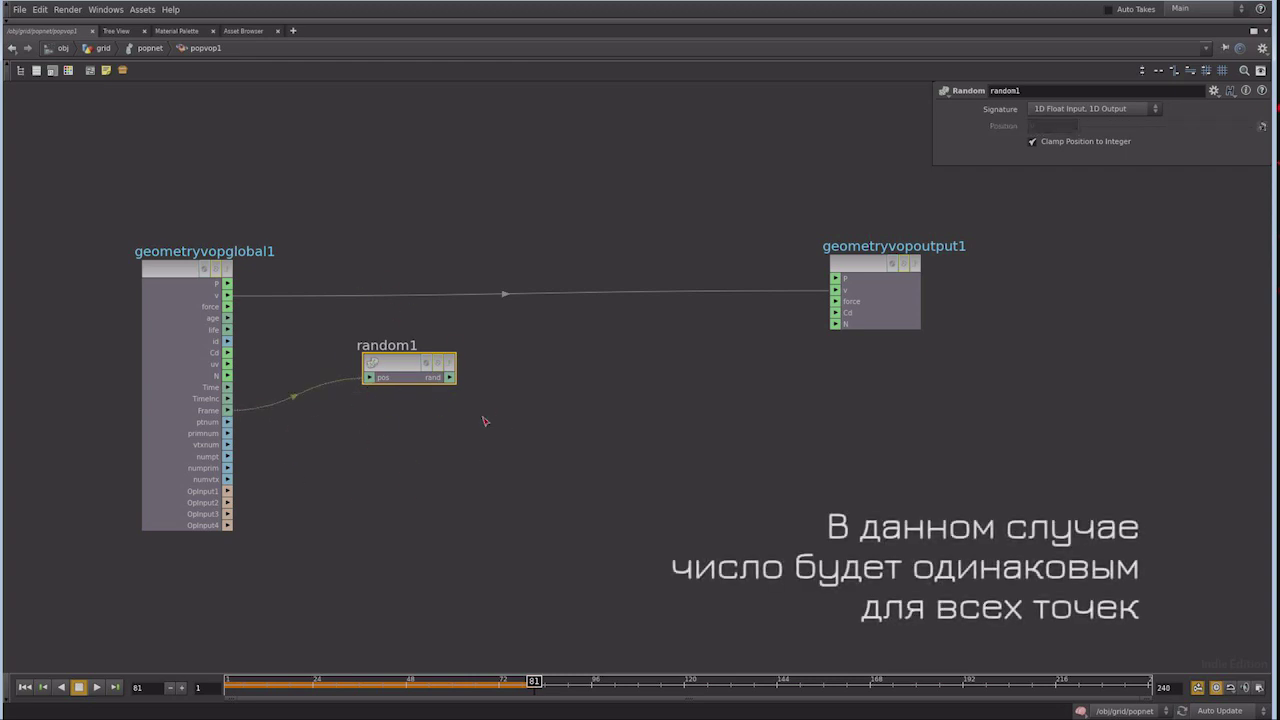
middle_drag(606, 351, 587, 388)
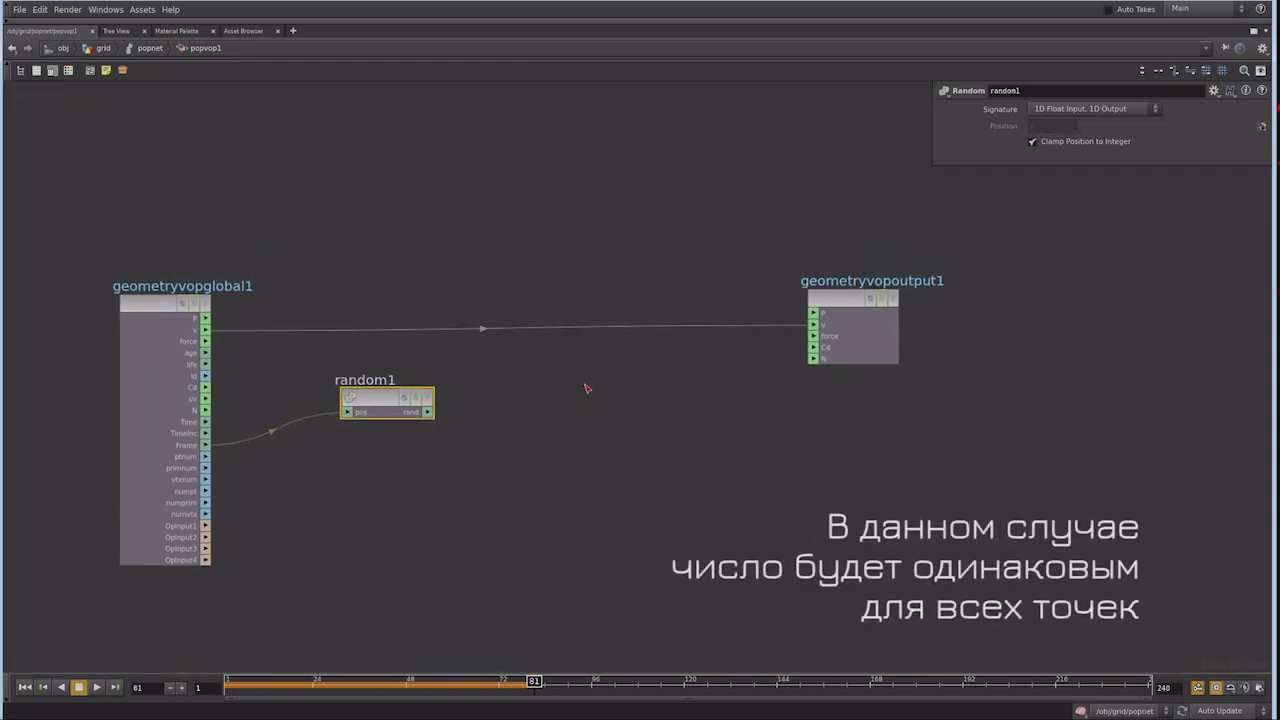
key(Tab)
Insert an add1 node on the v wire and feed random1's rand into it
text(add)
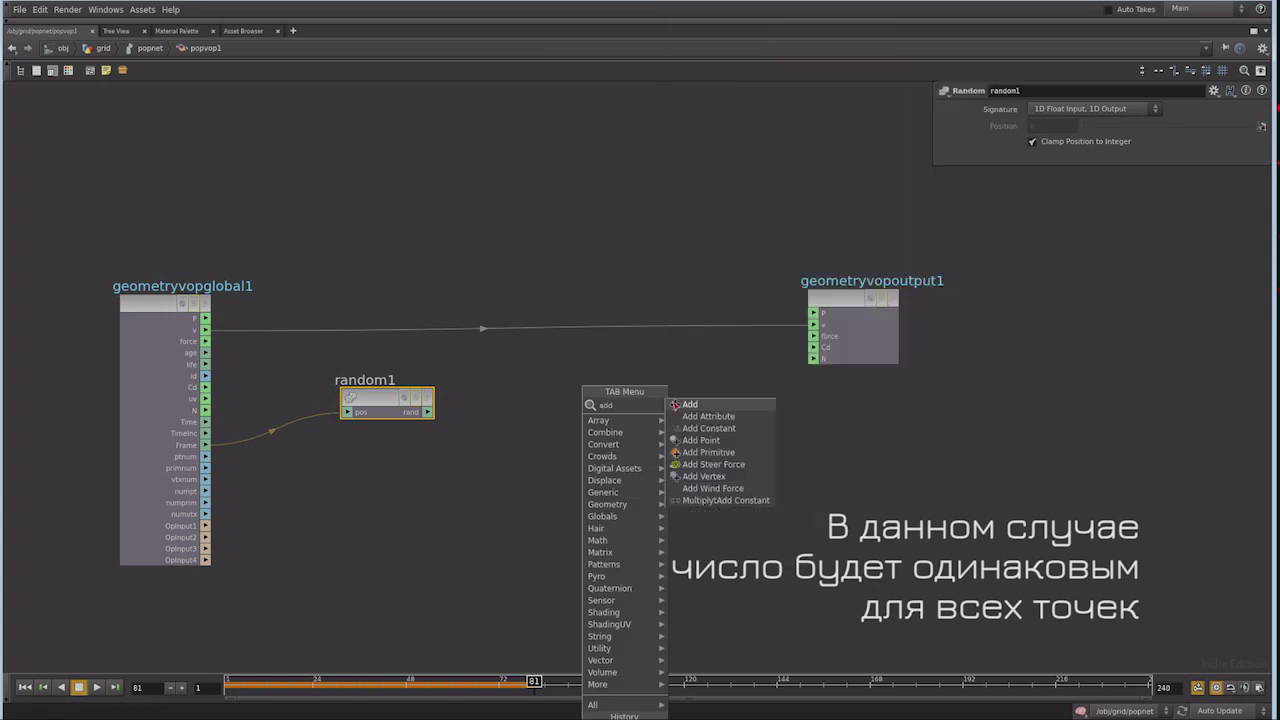
click(686, 404)
click(575, 350)
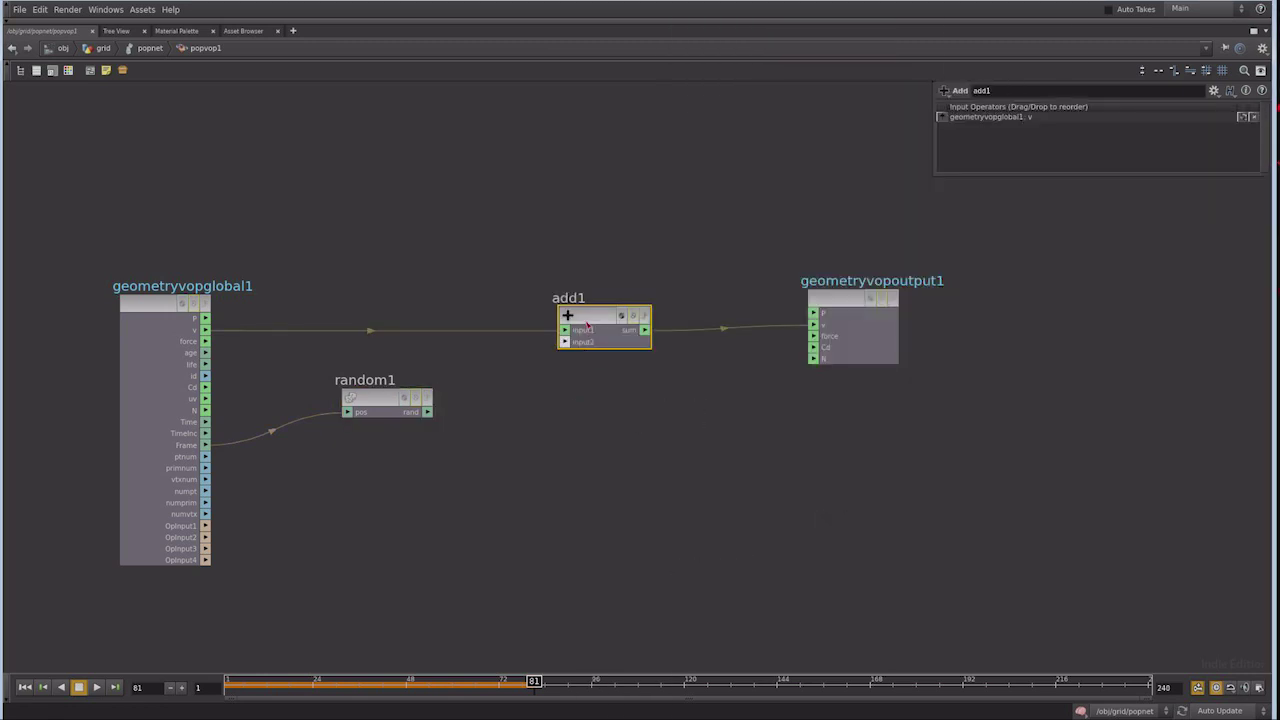
mouse_move(385, 412)
mouse_down()
mouse_move(372, 421)
mouse_move(563, 342)
mouse_up()
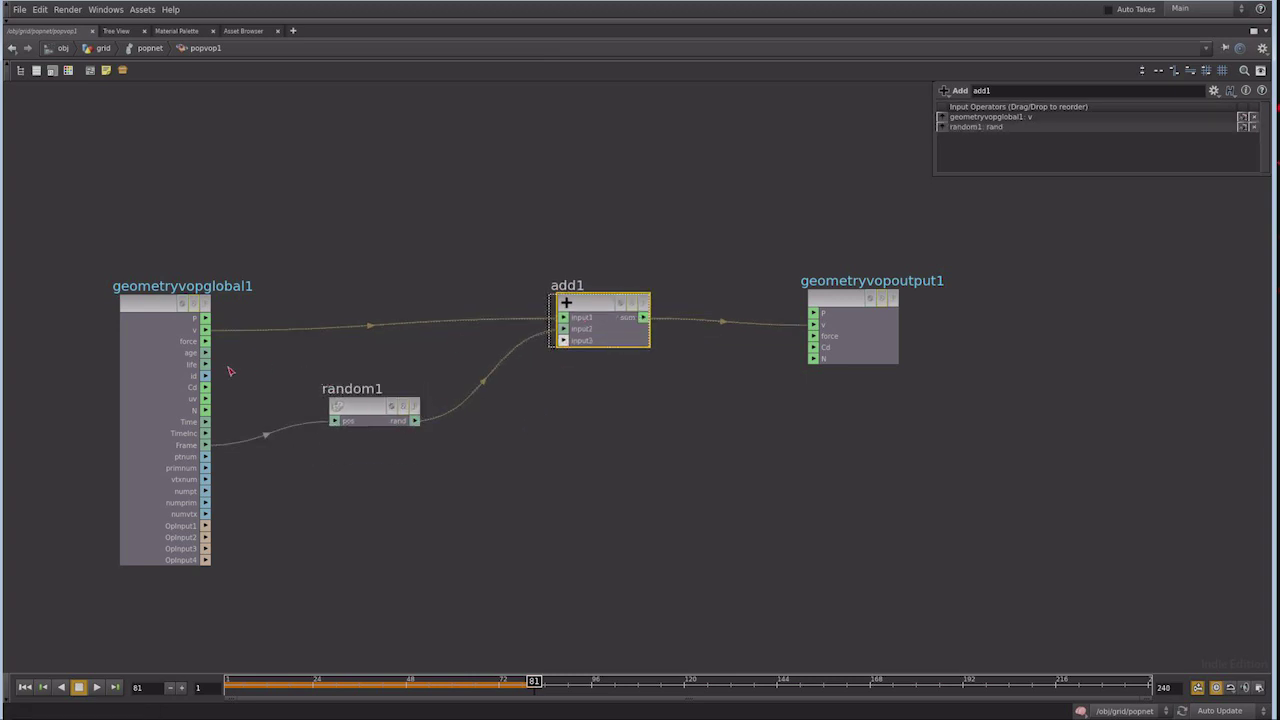
click(585, 304)
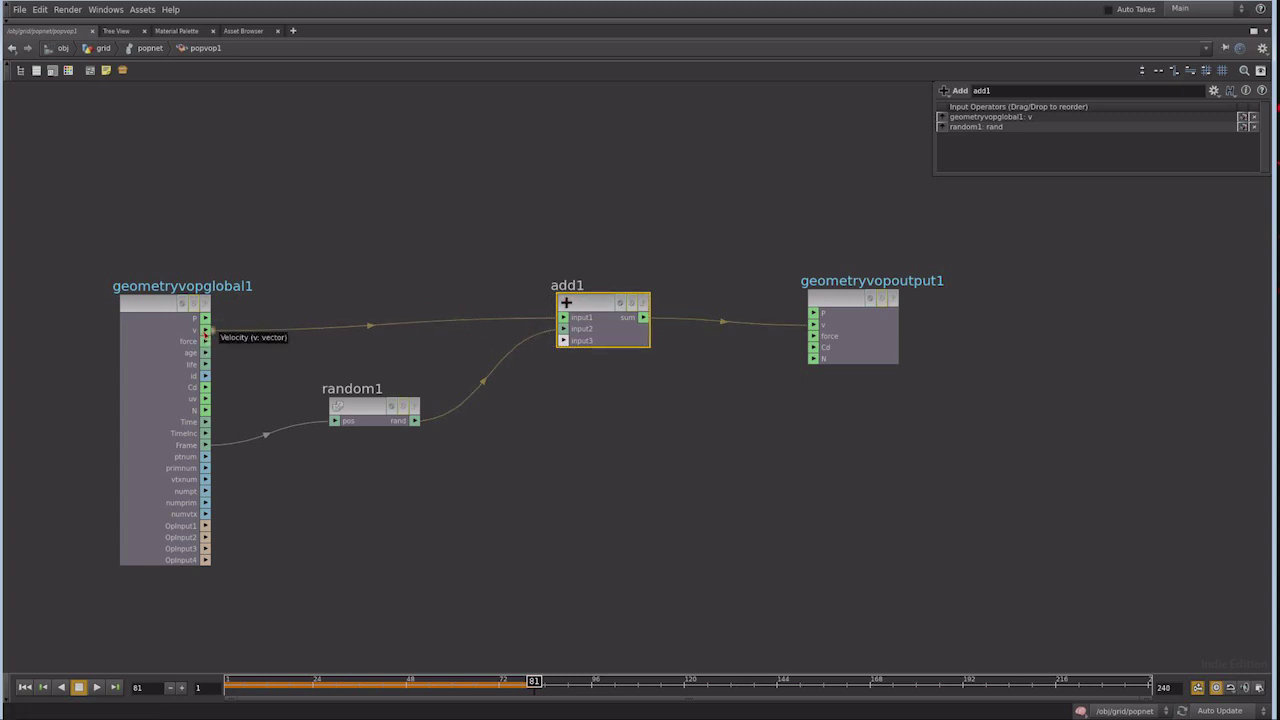
Turn off random1's Clamp Position to Integer and restore the split pane layout
click(370, 410)
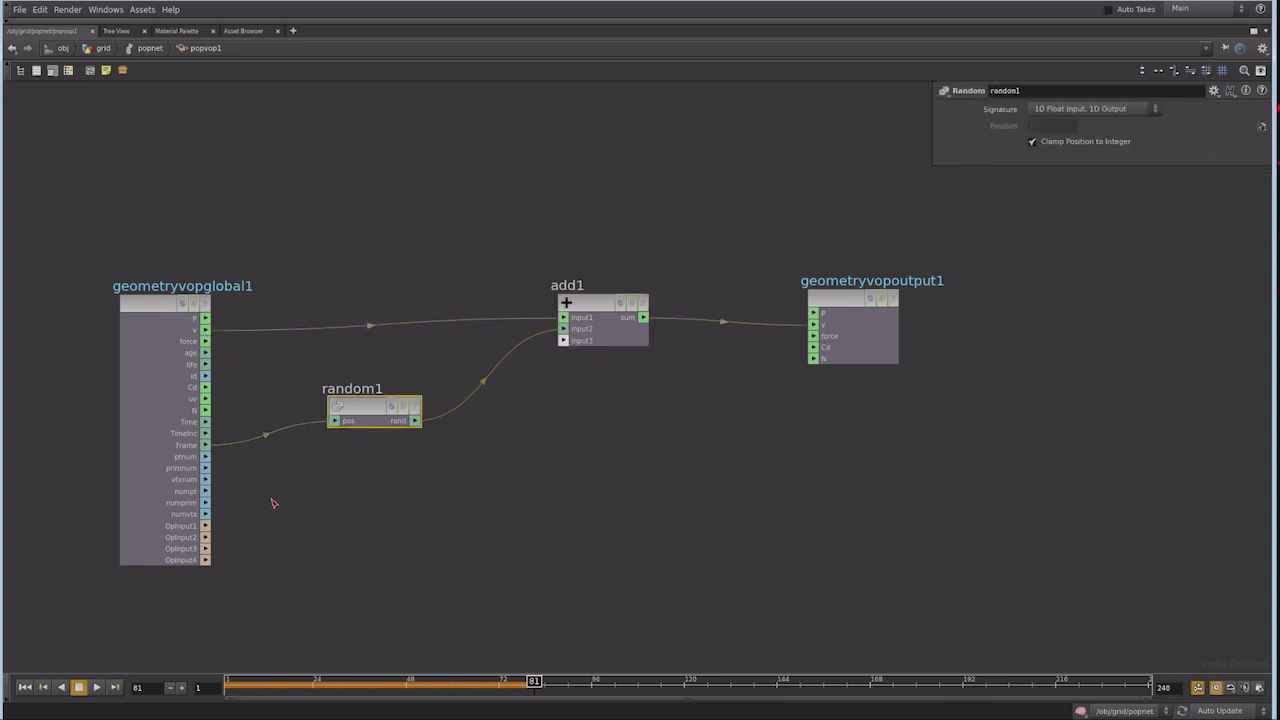
click(1033, 142)
key(ctrl+b)
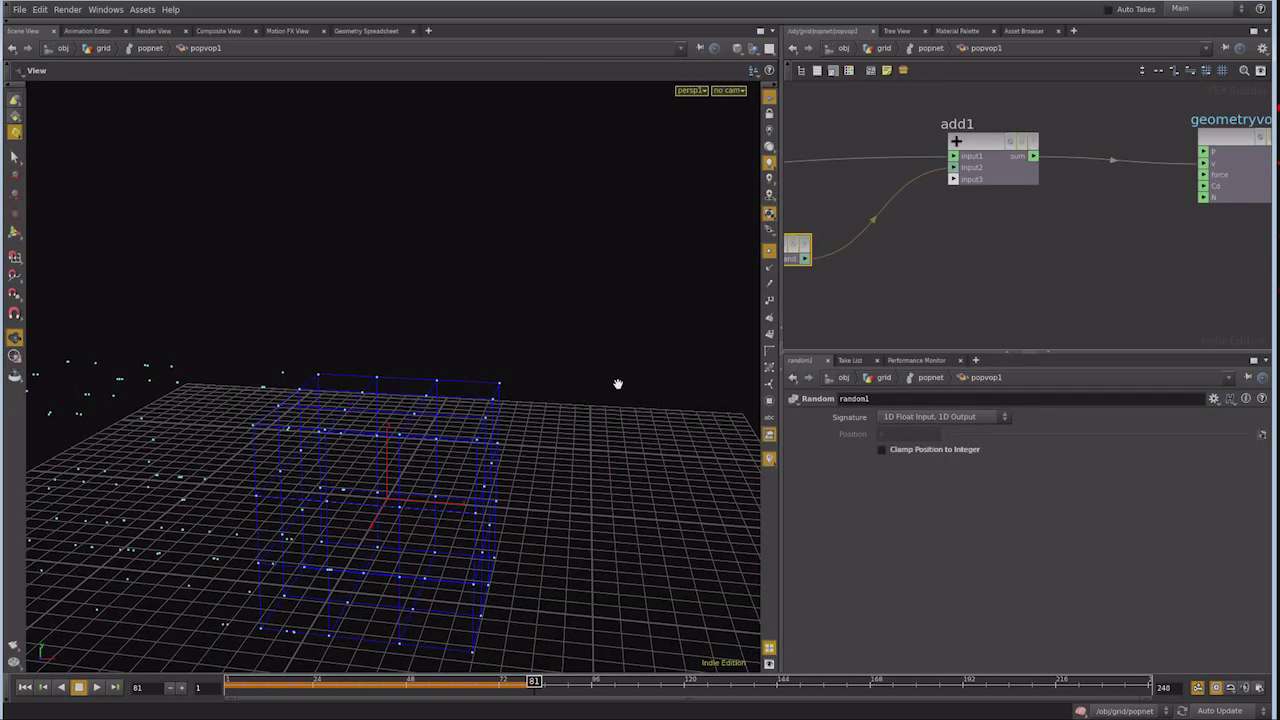
Play the particle simulation and orbit the 3D view to inspect the emission
click(25, 687)
click(97, 688)
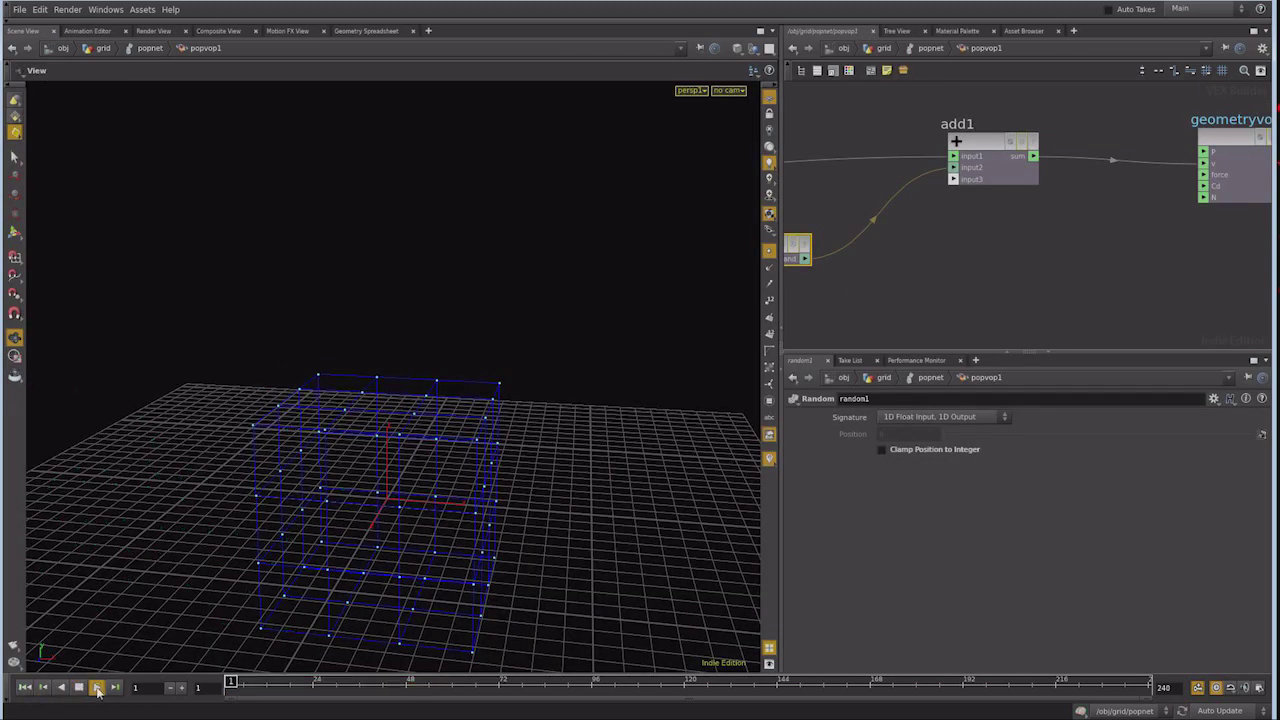
click(80, 688)
click(97, 688)
mouse_move(334, 507)
mouse_down()
mouse_move(600, 480)
mouse_move(654, 446)
mouse_move(609, 423)
mouse_move(577, 429)
mouse_move(592, 434)
mouse_up()
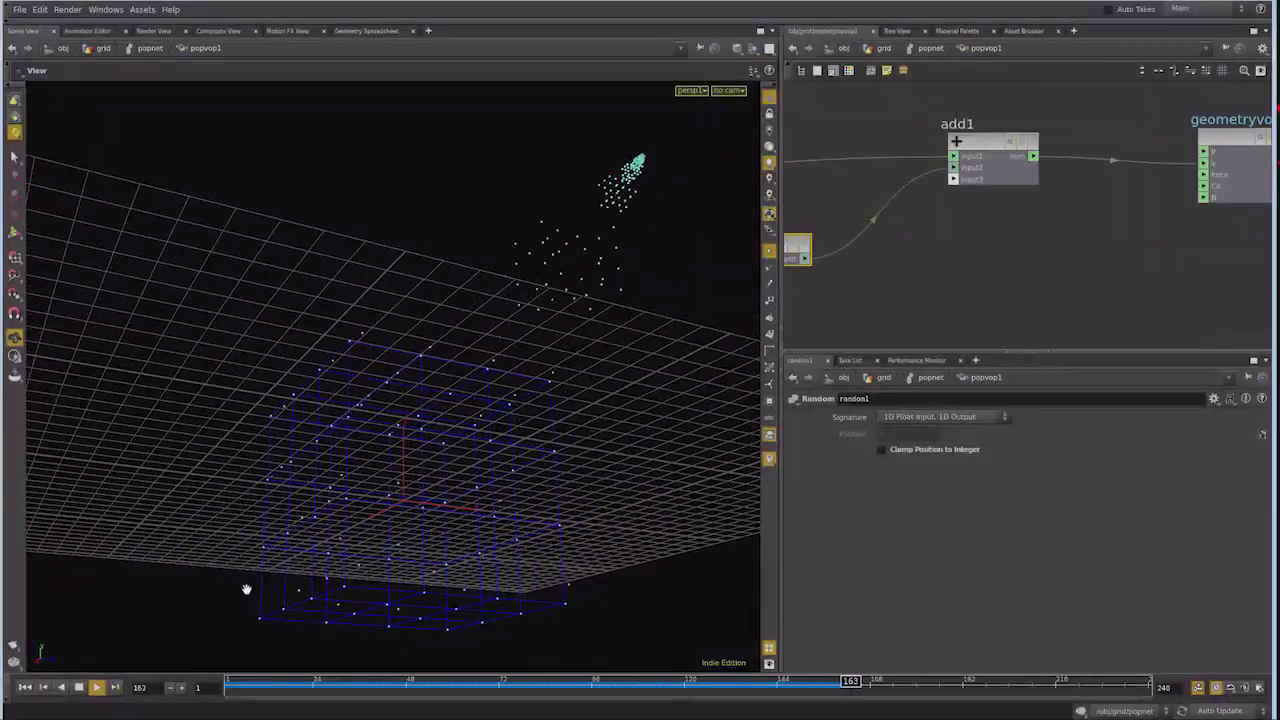
click(97, 687)
mouse_move(314, 523)
mouse_down()
mouse_move(492, 454)
mouse_move(420, 514)
mouse_move(446, 486)
mouse_move(429, 457)
mouse_up()
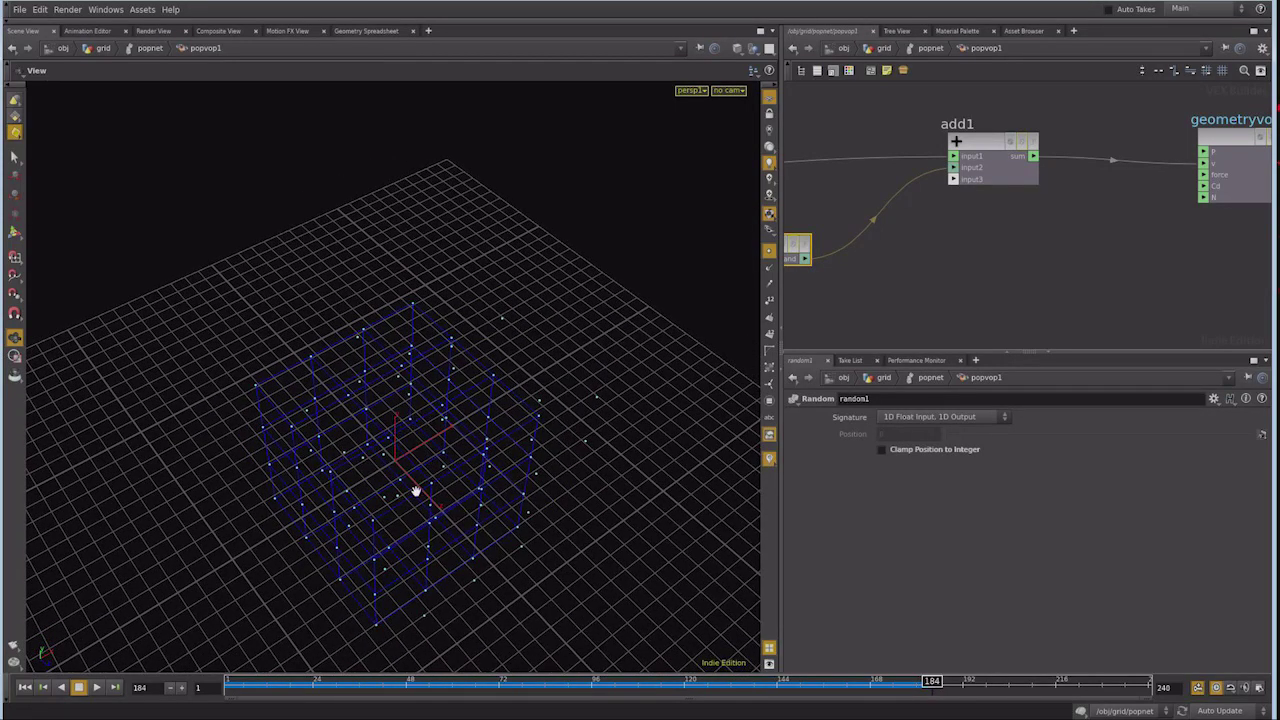
drag(494, 517, 423, 460)
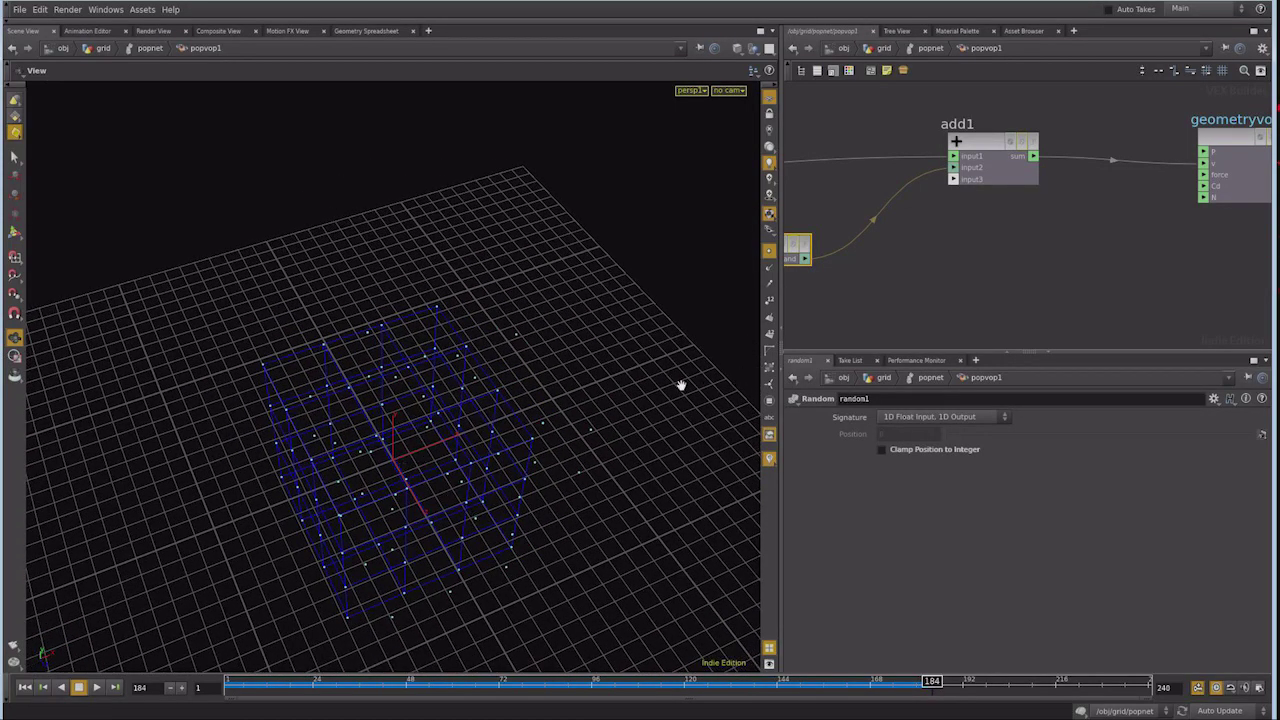
middle_drag(1022, 259, 1175, 230)
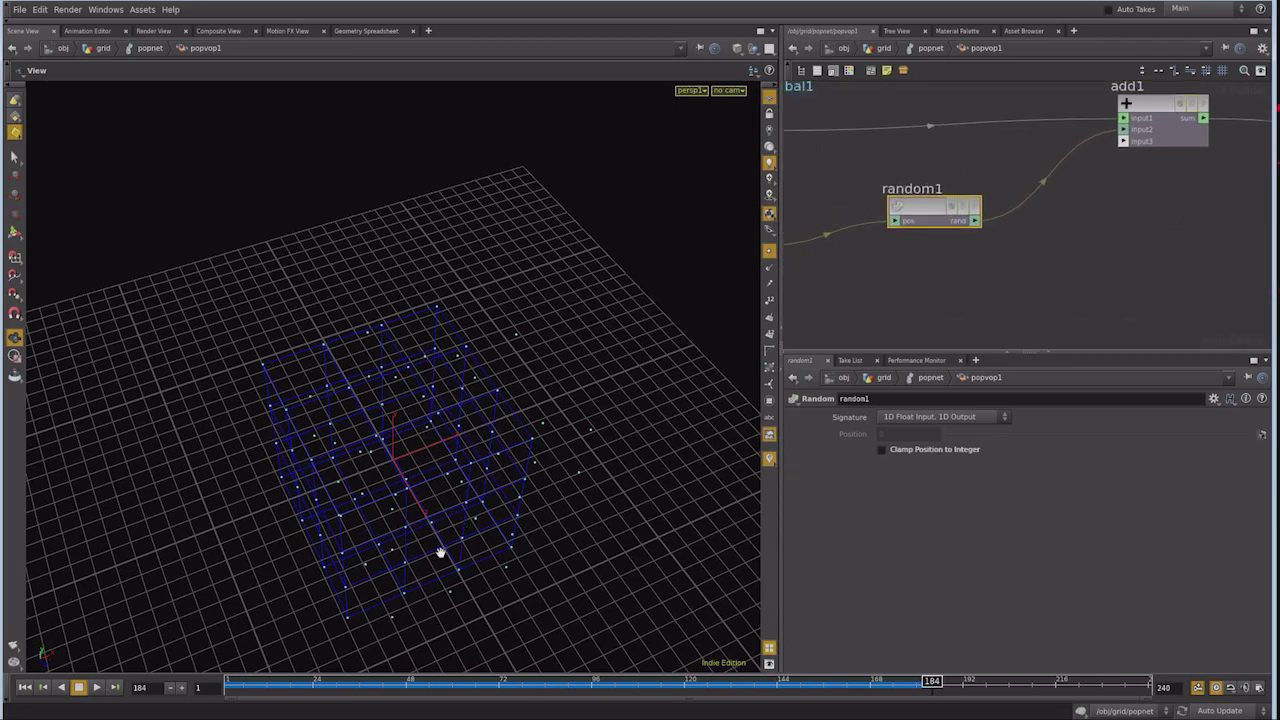
drag(469, 506, 391, 423)
mouse_move(345, 443)
mouse_down()
mouse_move(383, 457)
mouse_move(133, 626)
mouse_up()
Rewind to frame 1 and reframe the VOP network, shifting add1 slightly right
click(25, 687)
click(79, 688)
click(79, 687)
click(25, 687)
scroll(1100, 212, up, 1)
scroll(1117, 238, up, 1)
scroll(1080, 250, down, 3)
scroll(1025, 268, up, 1)
scroll(1012, 271, up, 1)
middle_drag(1108, 198, 1078, 282)
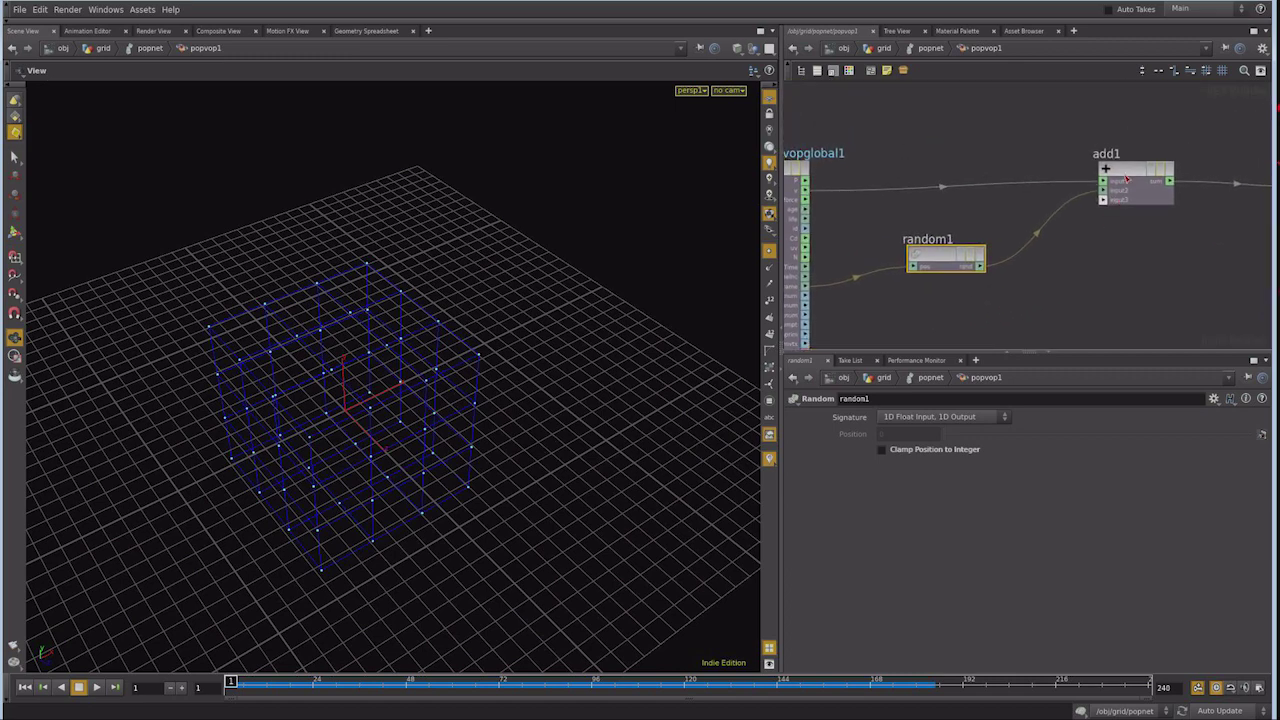
drag(1127, 178, 1184, 178)
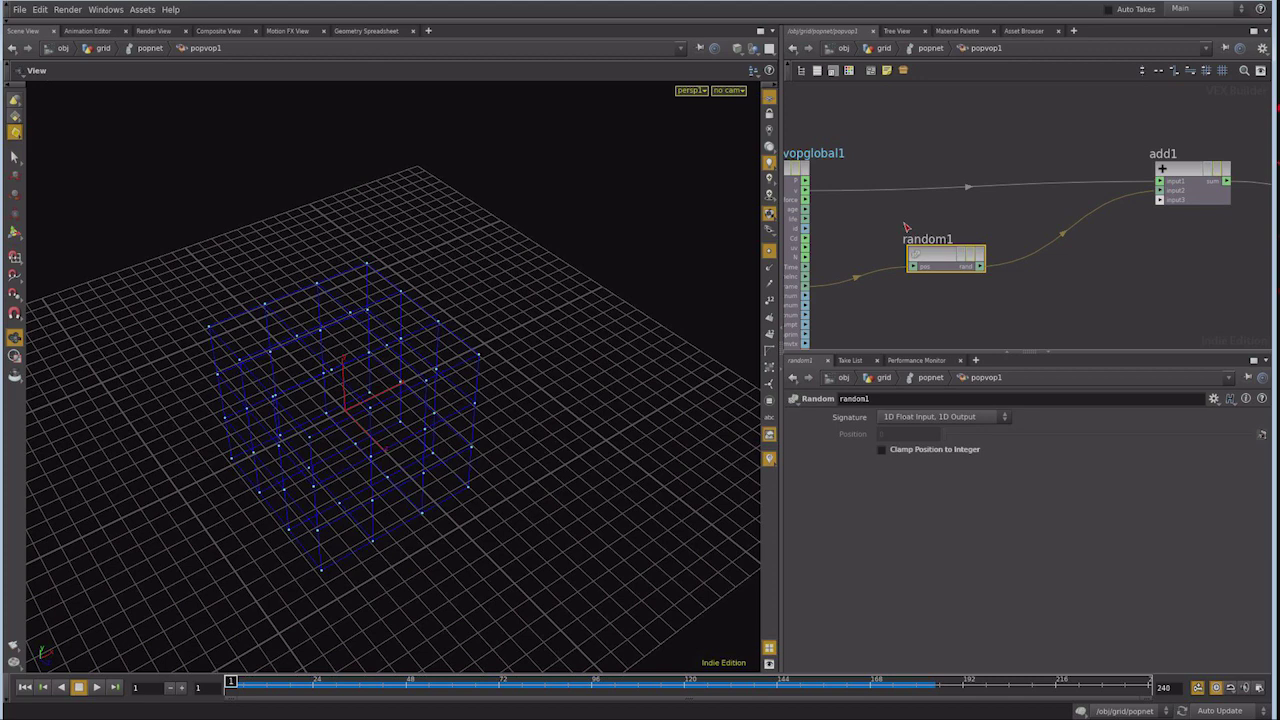
middle_drag(905, 228, 969, 192)
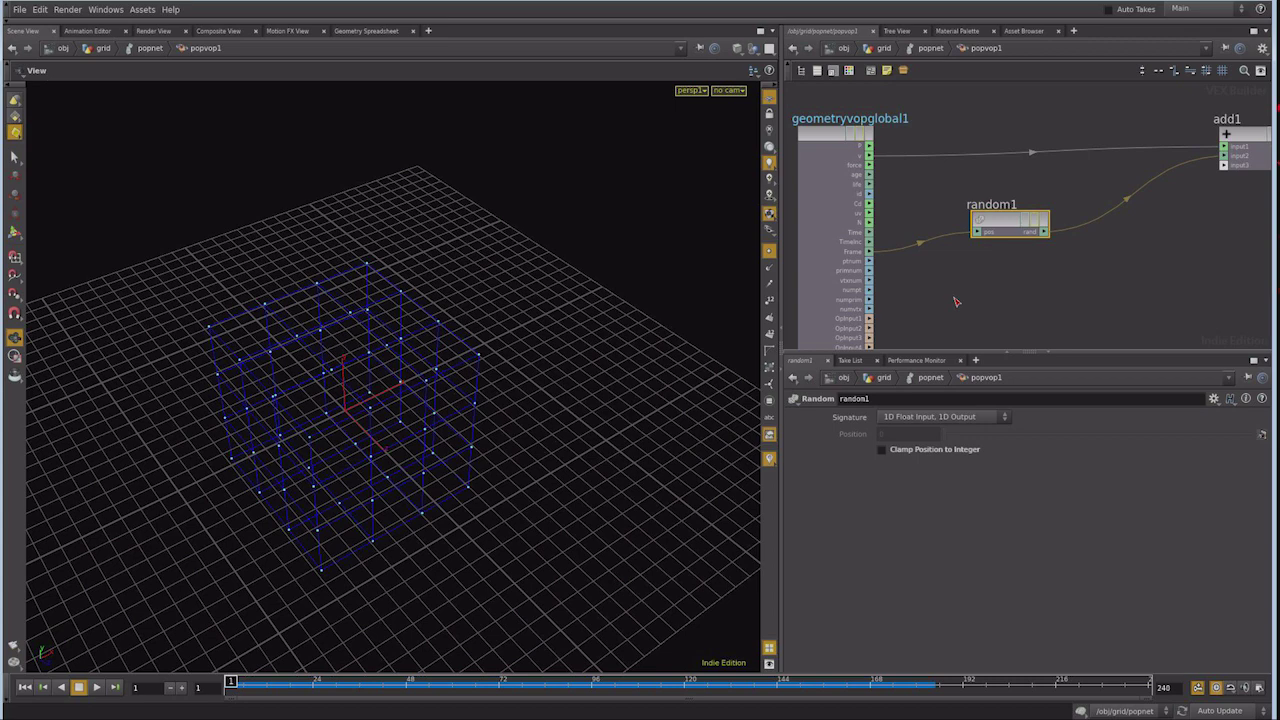
Maximize the network editor, toggle the parameter panel, and lay random1 out beside geometryvopglobal1
key(ctrl+b)
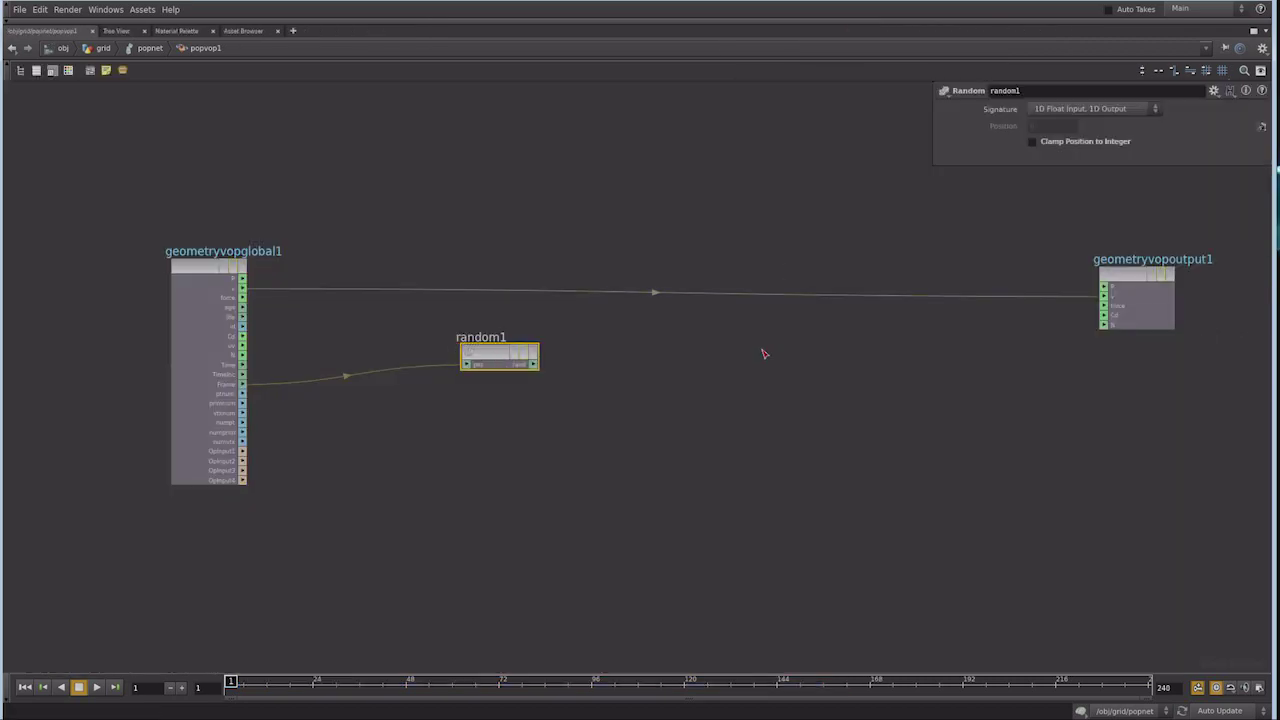
key(p)
key(p)
key(p)
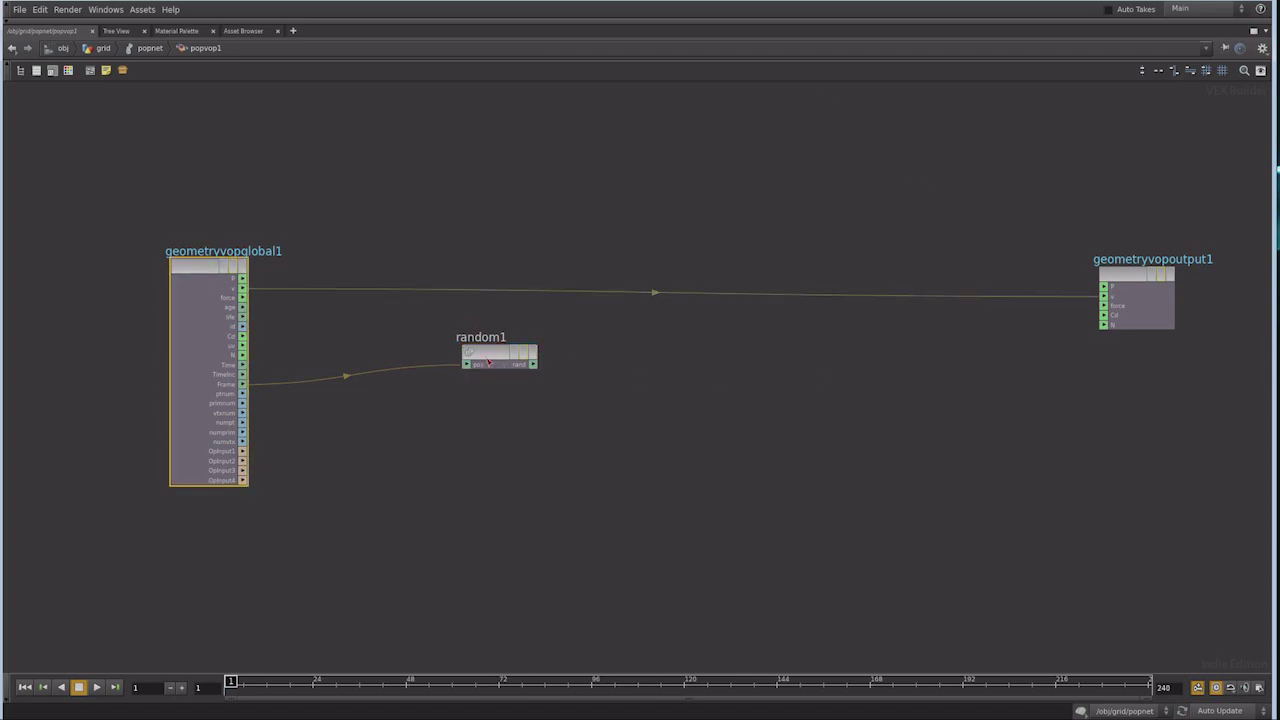
key(p)
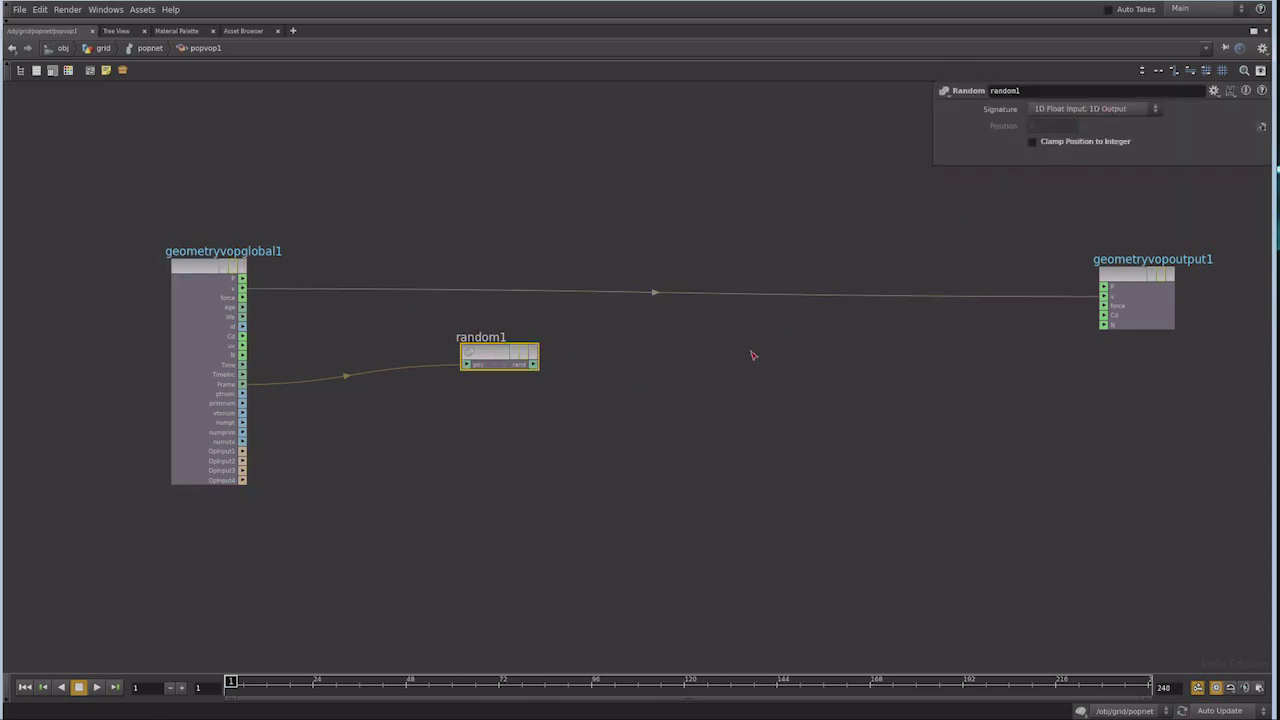
middle_drag(437, 434, 386, 447)
key(l)
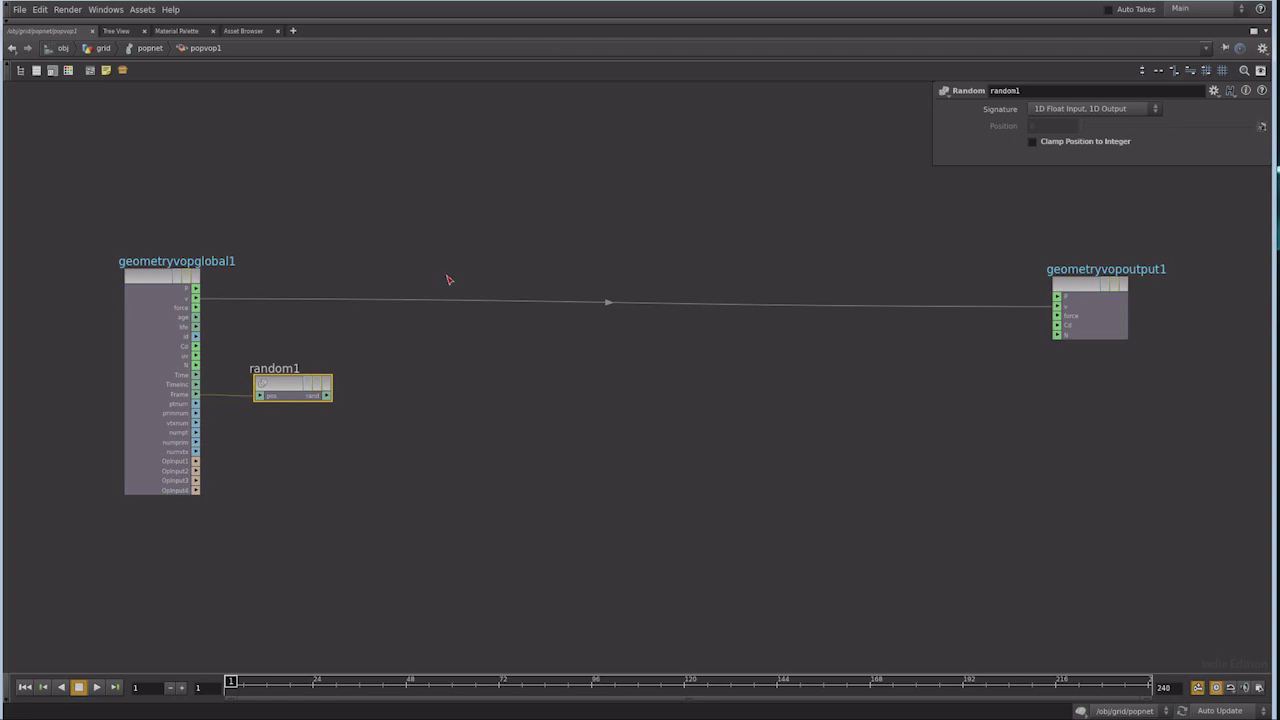
Create a Modulo node, modulo1, below random1 and shift it right
key(Tab)
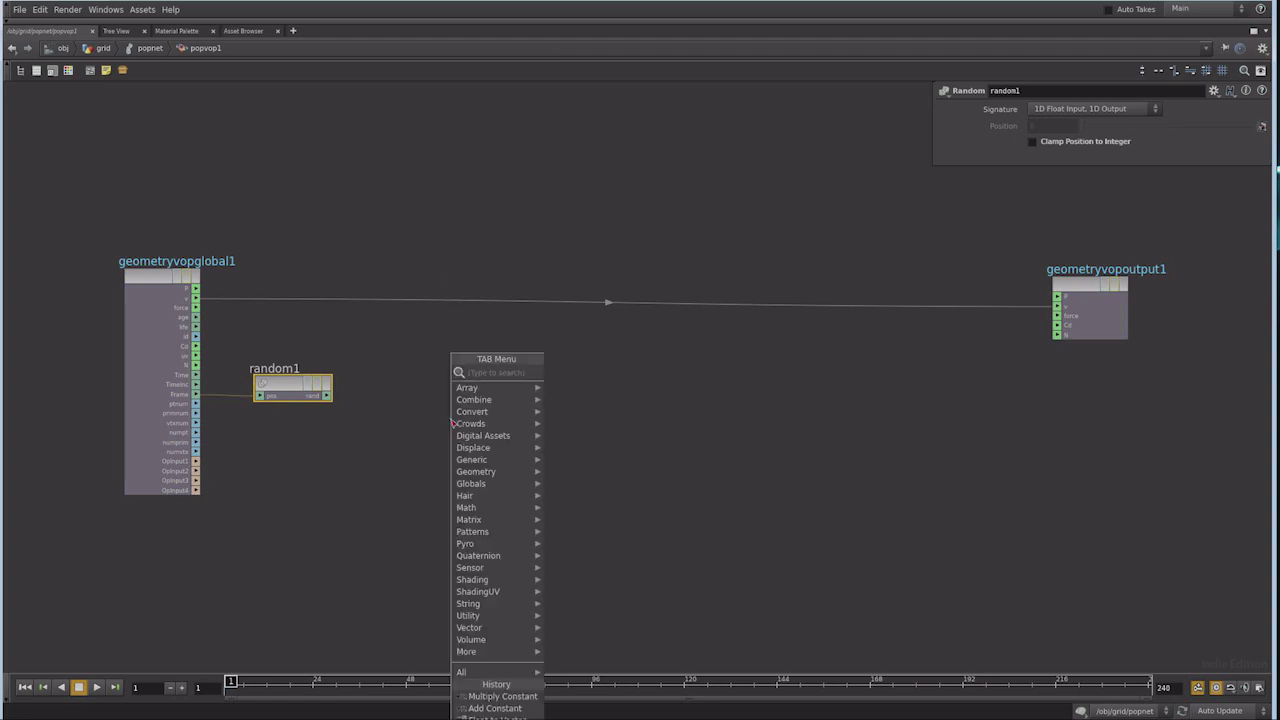
text(mo)
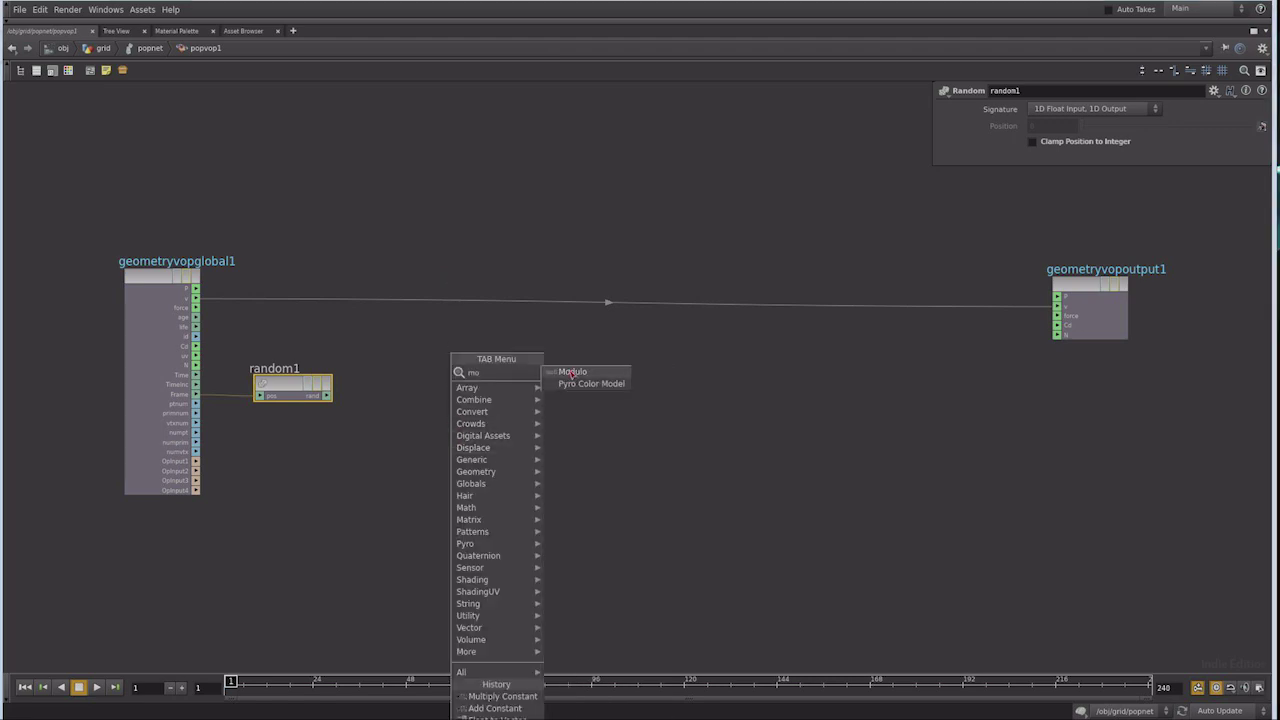
click(572, 372)
click(418, 468)
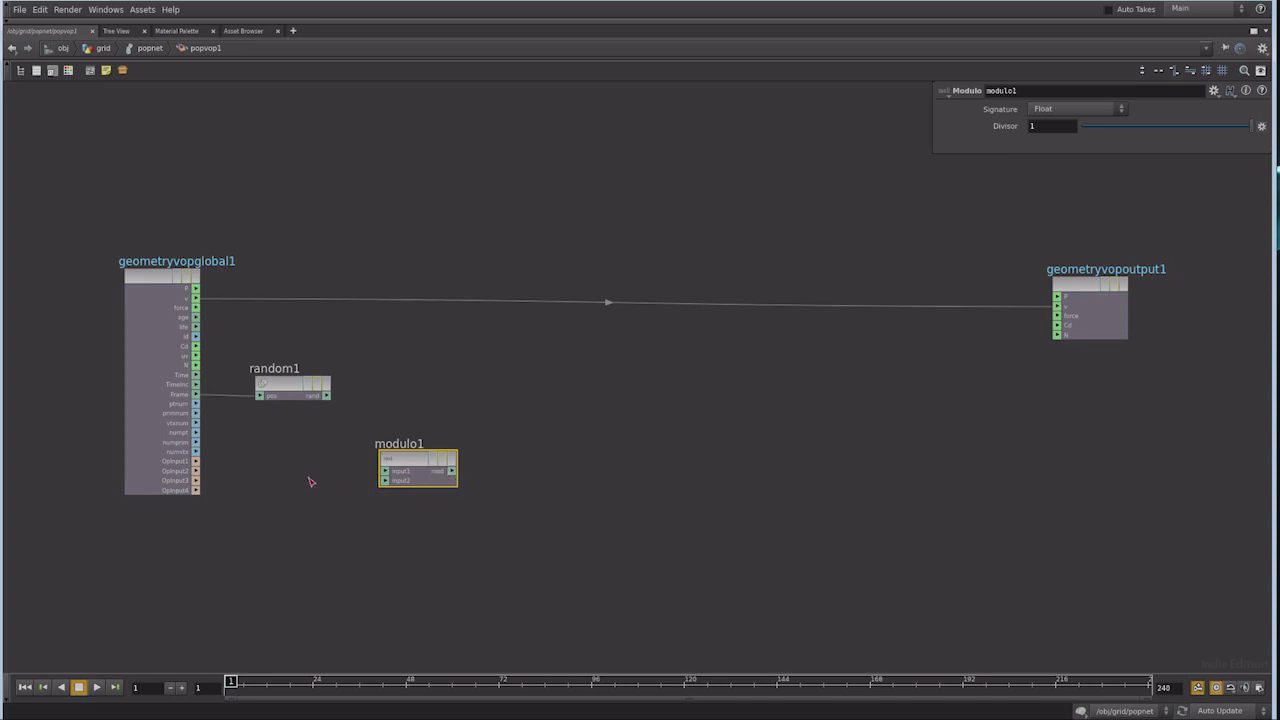
middle_drag(310, 482, 342, 480)
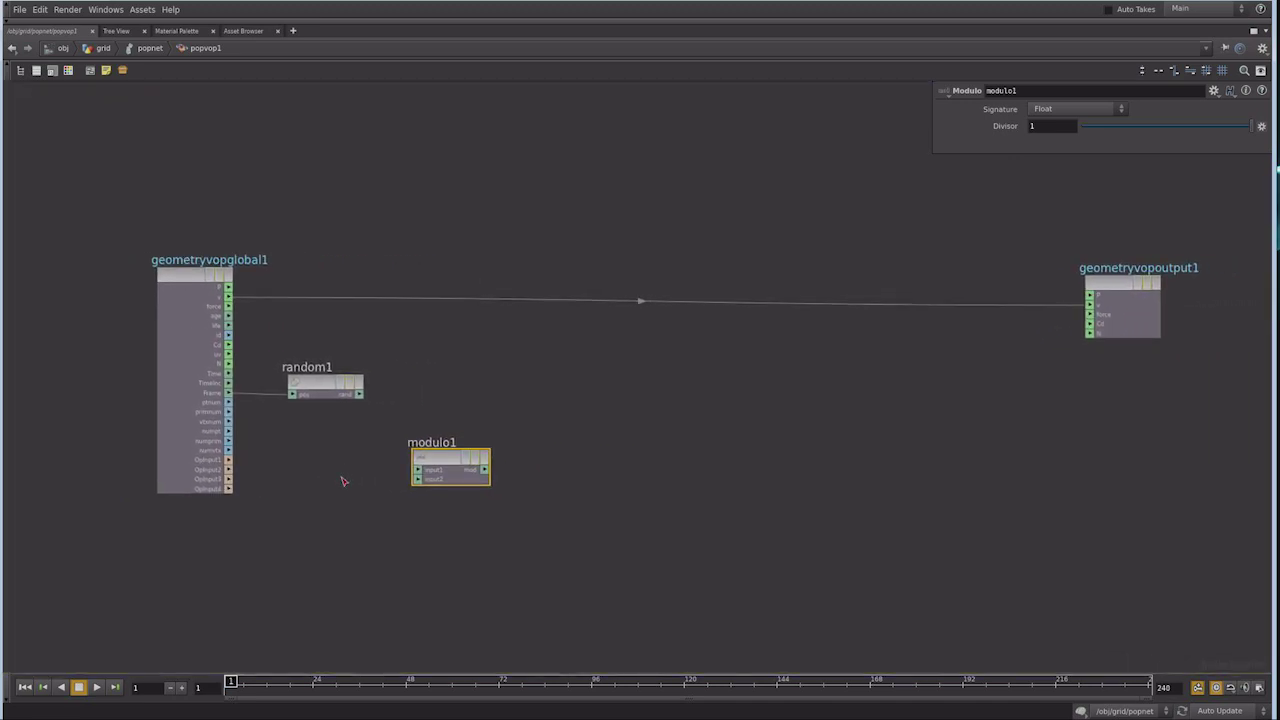
drag(437, 457, 489, 457)
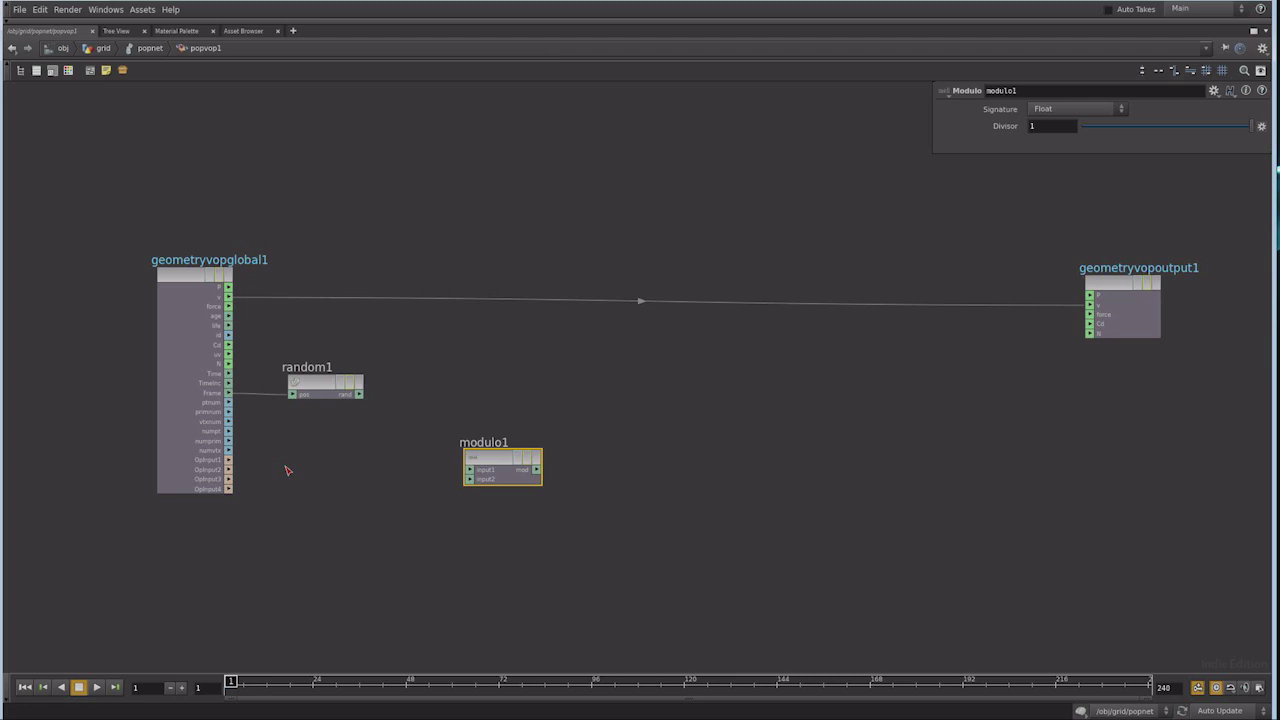
key(Tab)
text(s)
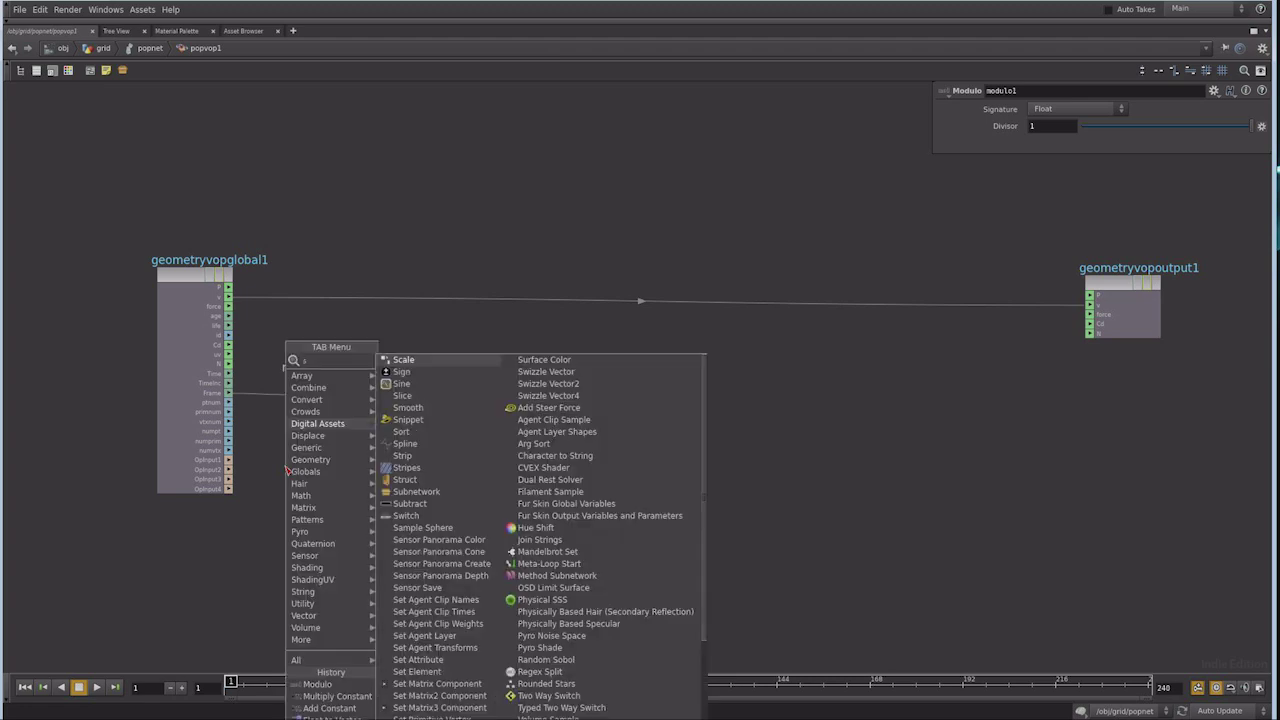
text(ub)
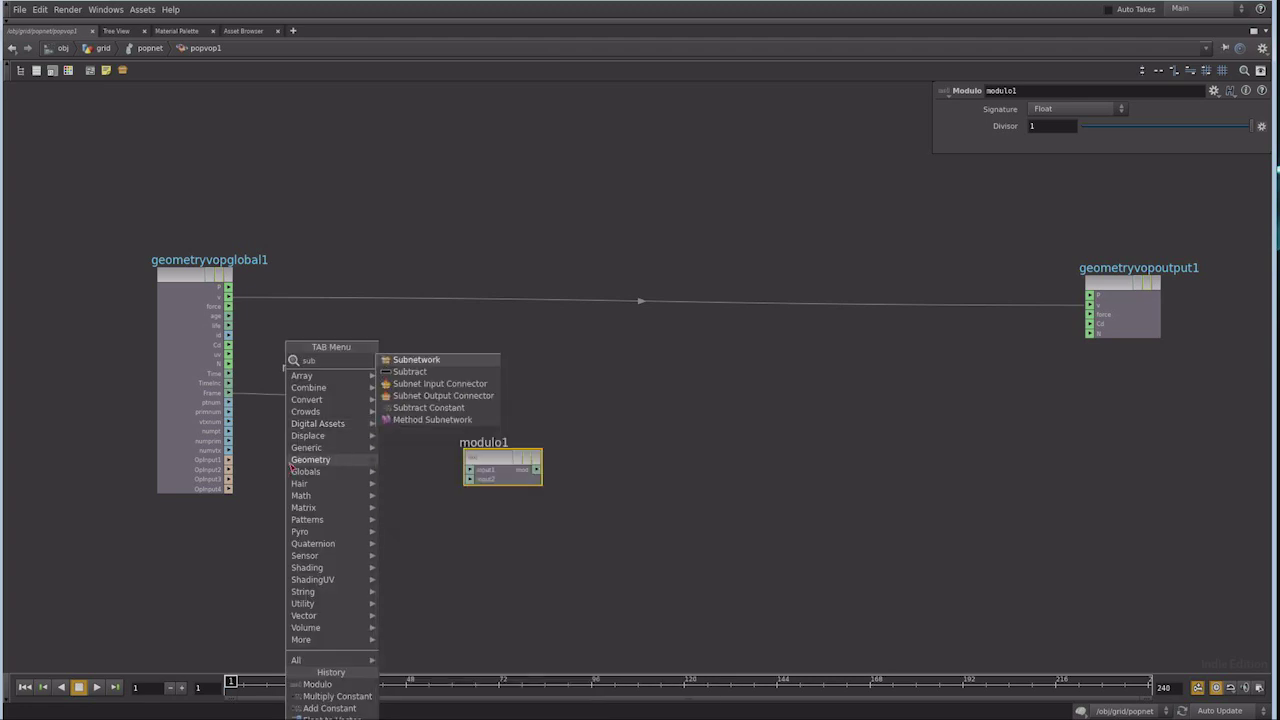
Add subconst1, wiring Frame into it and its output into modulo1's input1
click(428, 407)
click(383, 466)
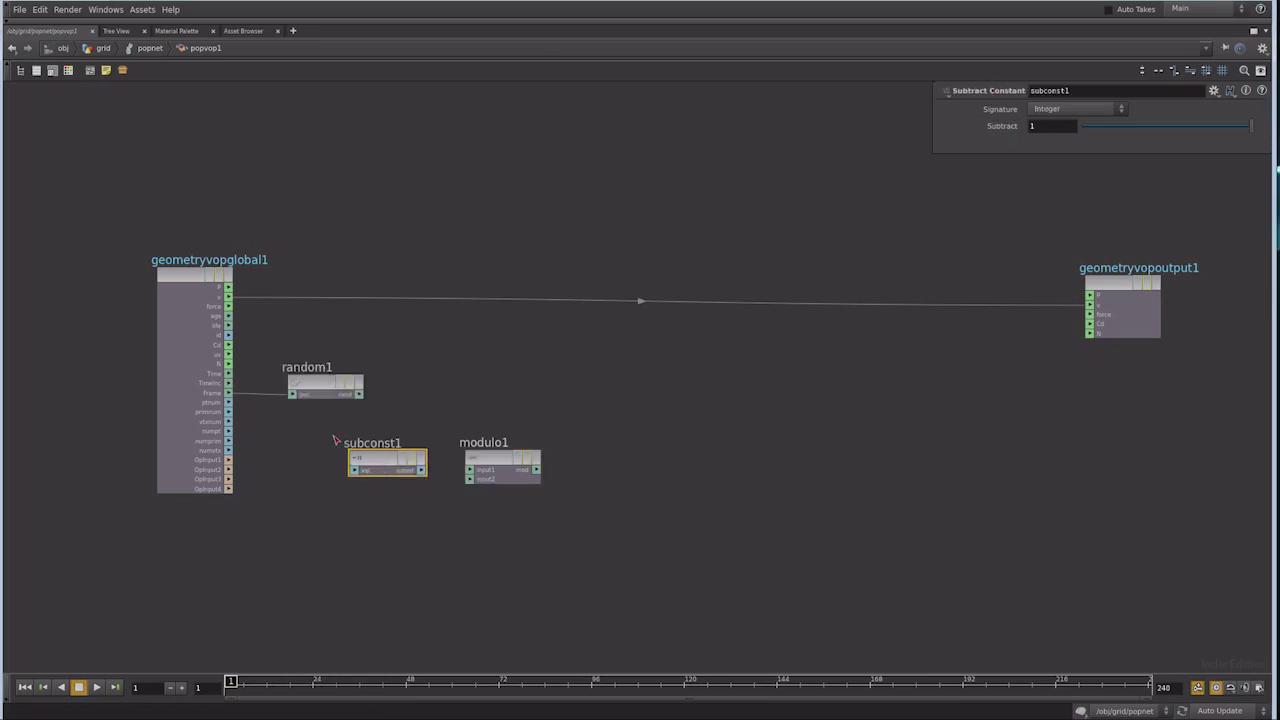
drag(357, 472, 229, 393)
drag(423, 475, 471, 470)
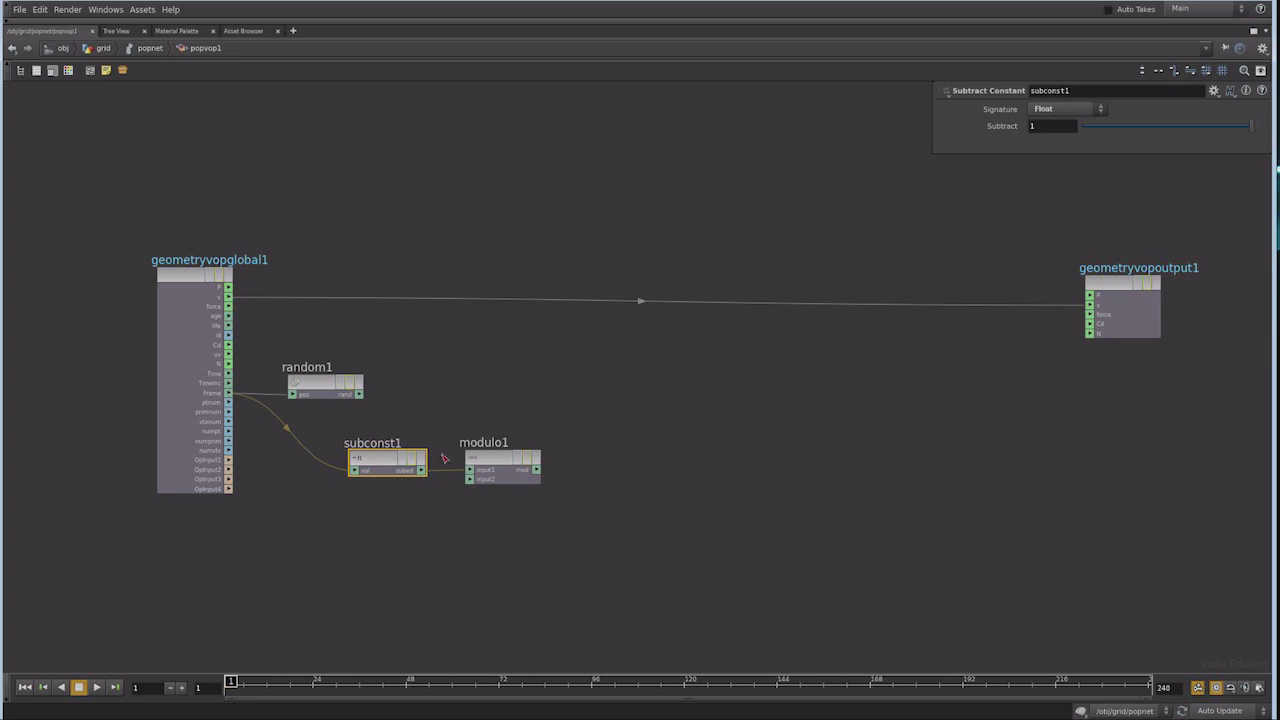
drag(502, 458, 564, 461)
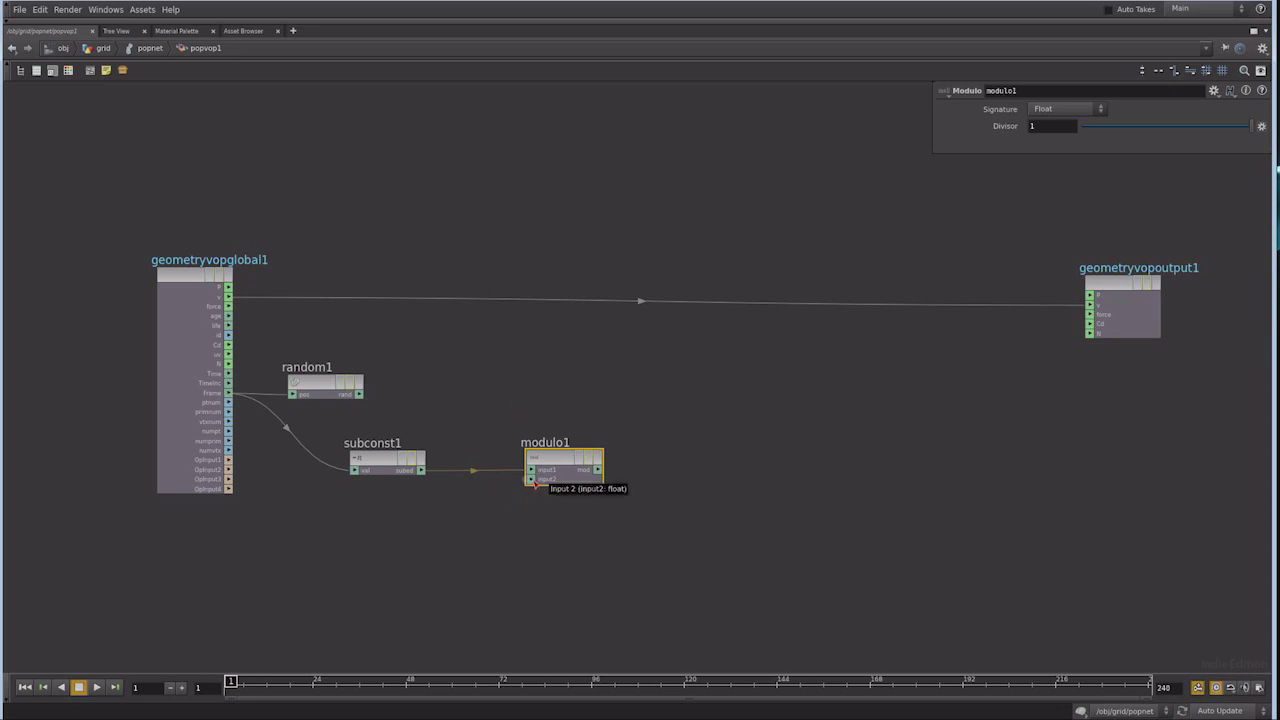
right_click(532, 481)
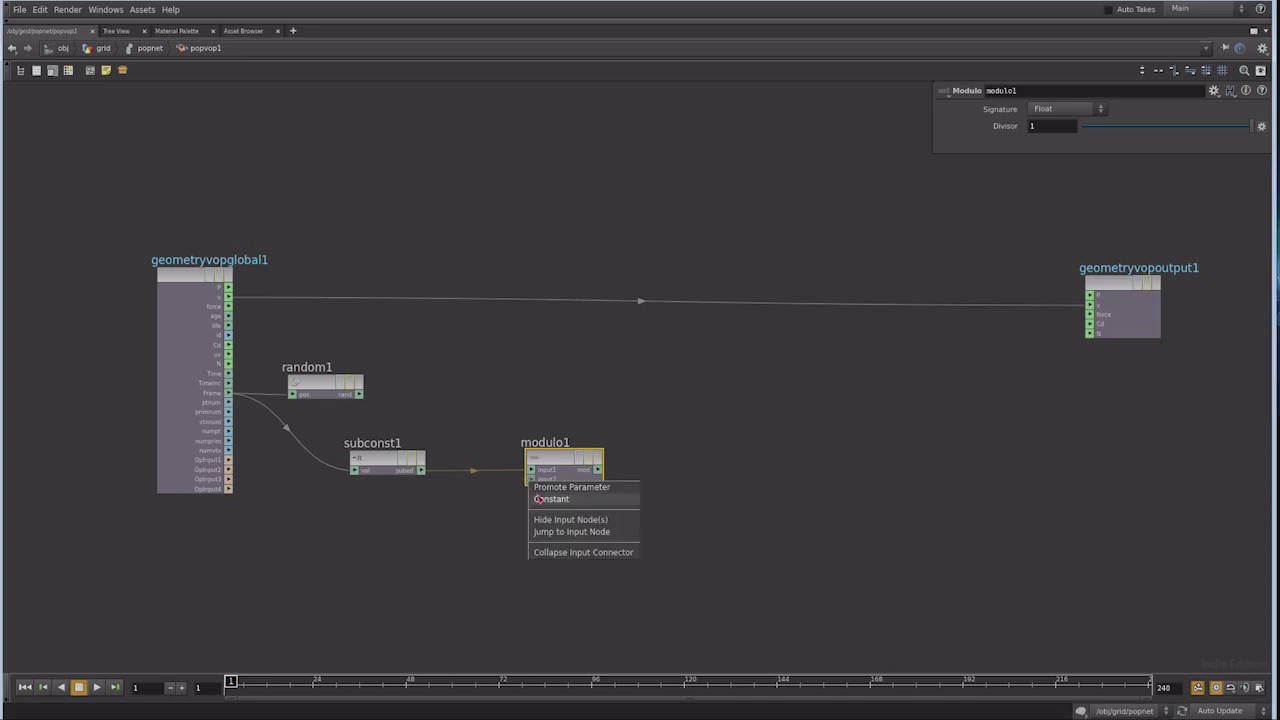
Promote modulo1's input2 to an Input 2 parameter below subconst1, then return to popnet
click(600, 488)
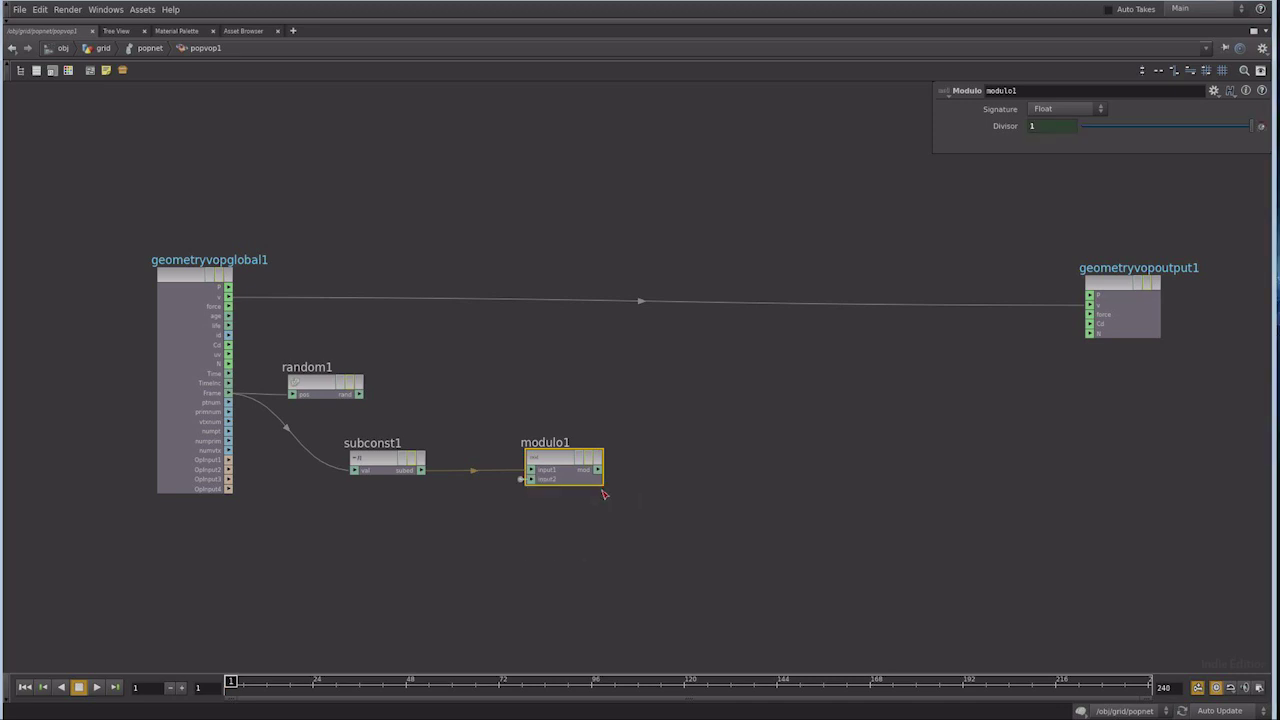
scroll(523, 489, up, 2)
click(522, 480)
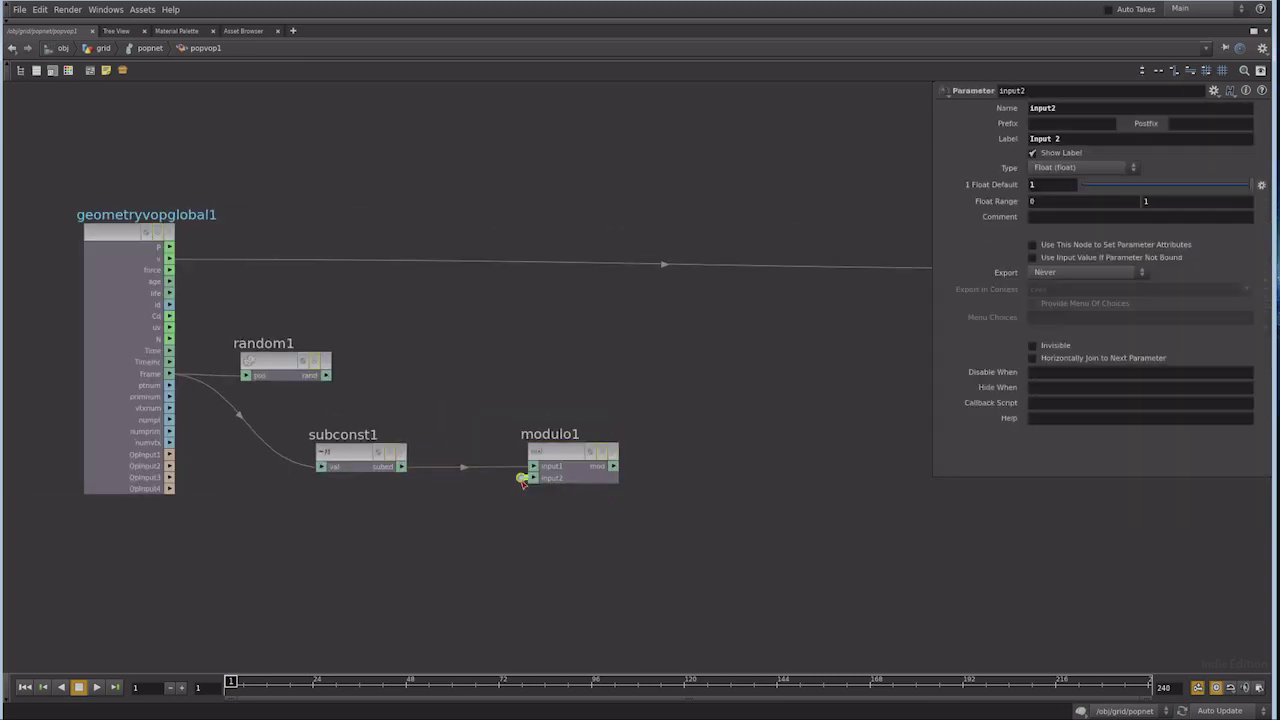
click(522, 480)
drag(394, 454, 381, 521)
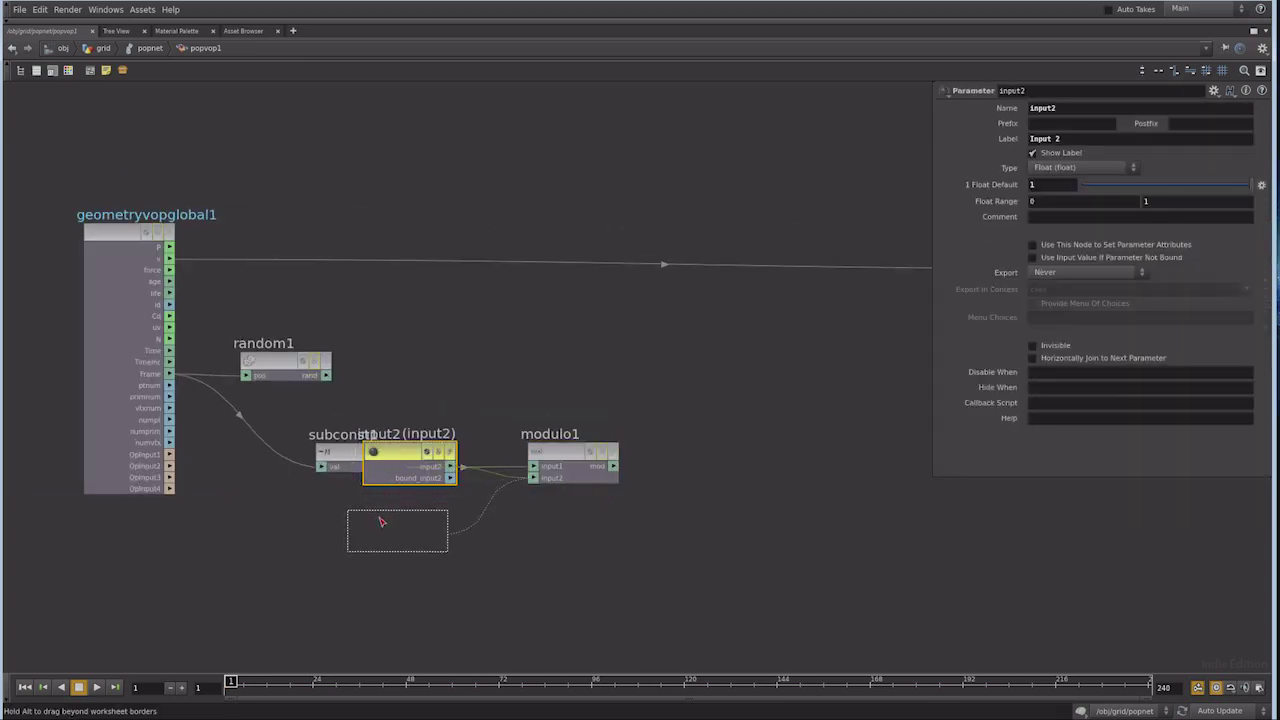
drag(381, 521, 340, 521)
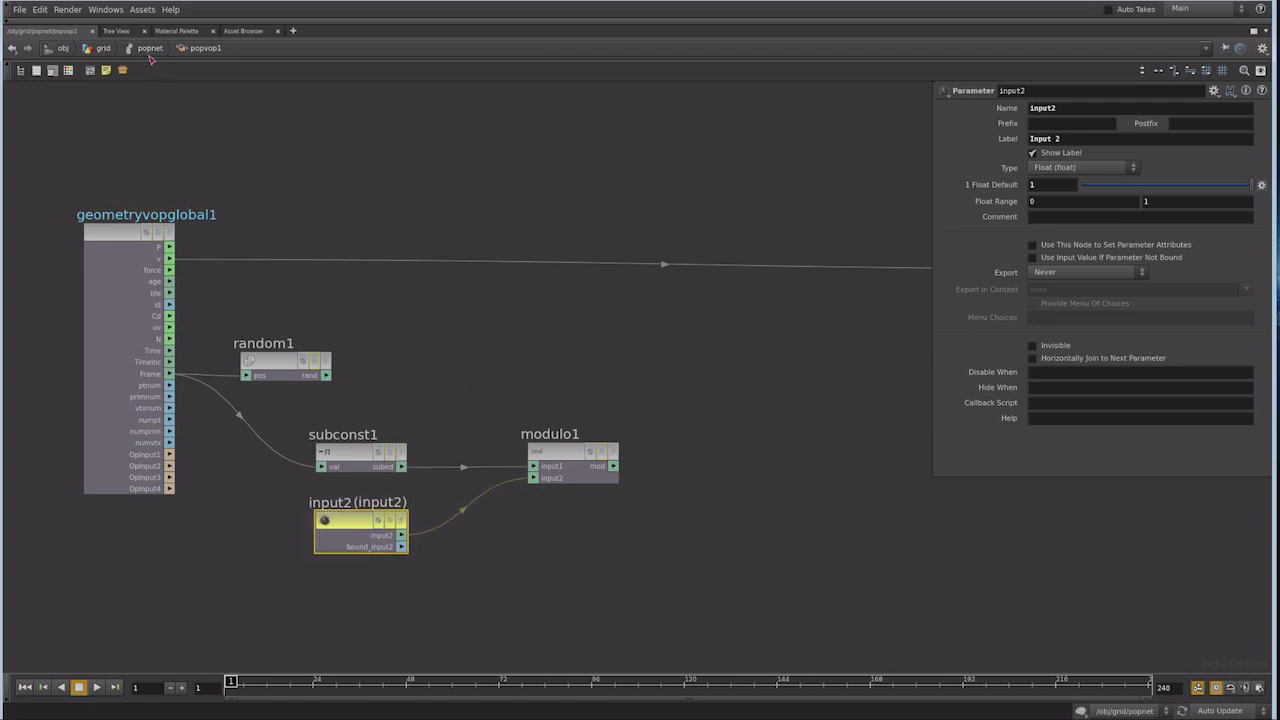
click(149, 55)
key(h)
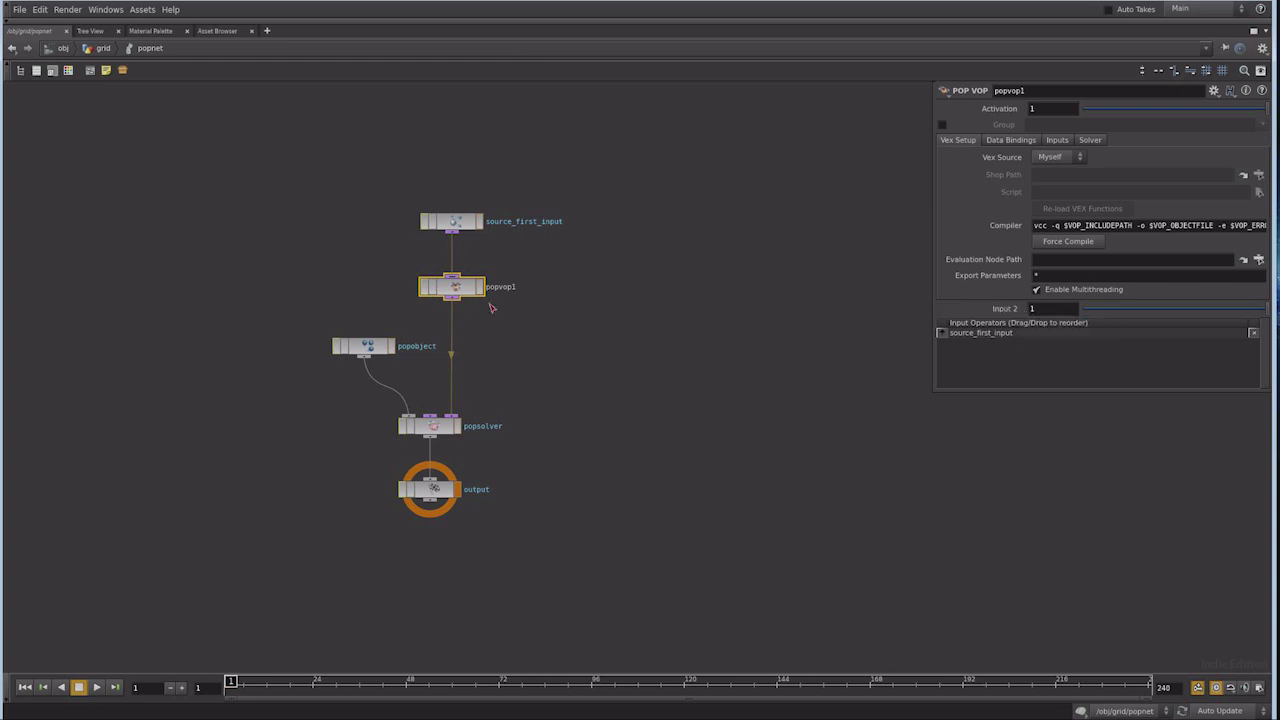
Rename modulo1's divisor parameter to step, labelled Step, with a default of 20
double_click(448, 285)
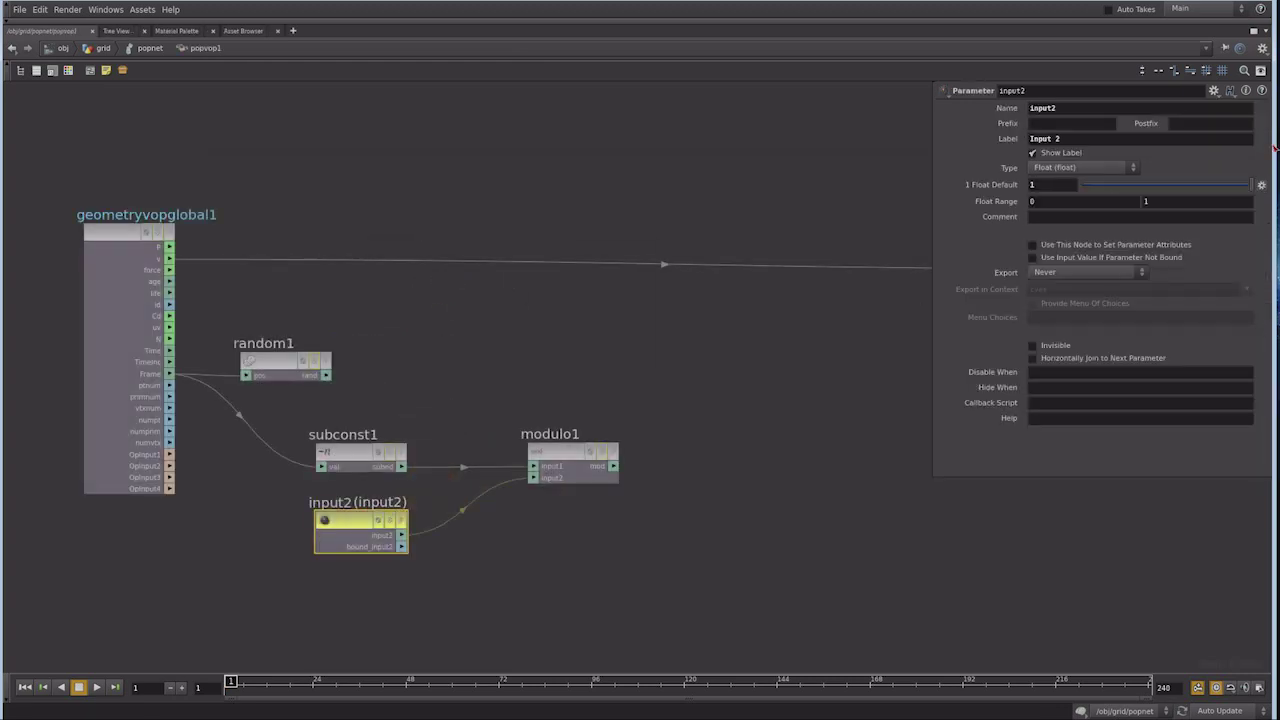
double_click(1052, 107)
text(s)
text(tep)
key(Tab)
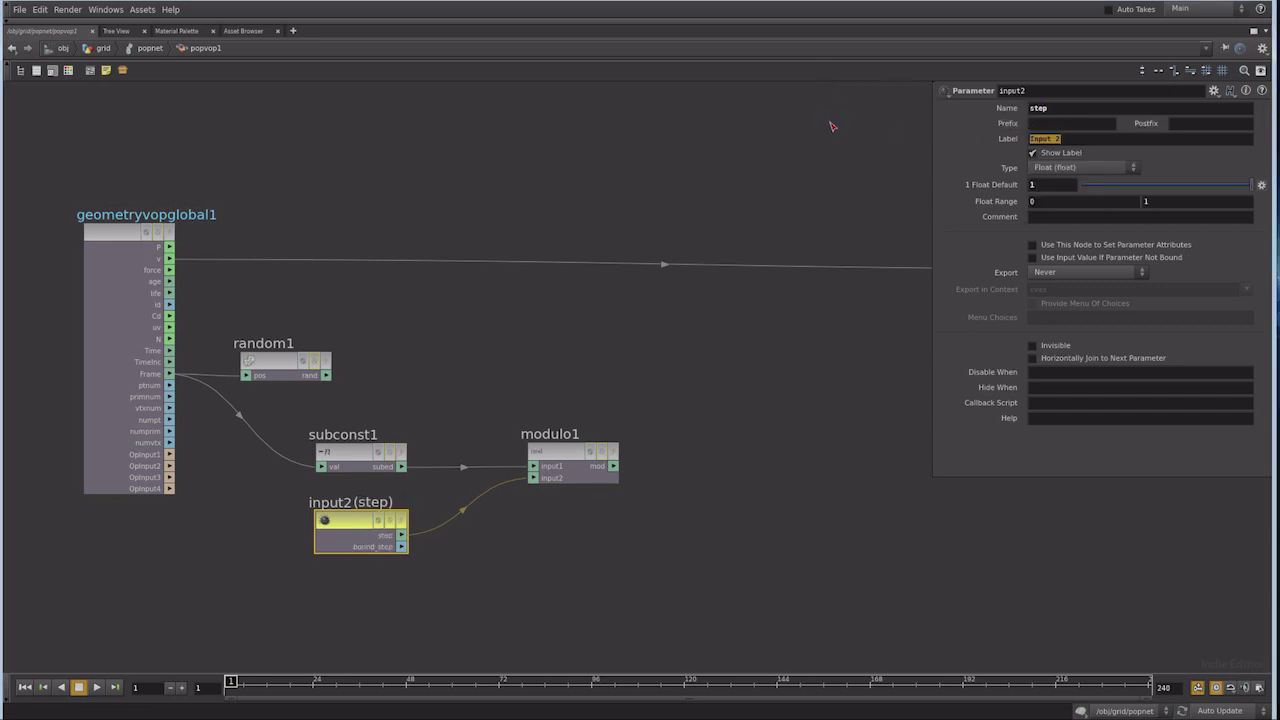
text(Step)
click(853, 230)
drag(1036, 184, 934, 184)
text(20)
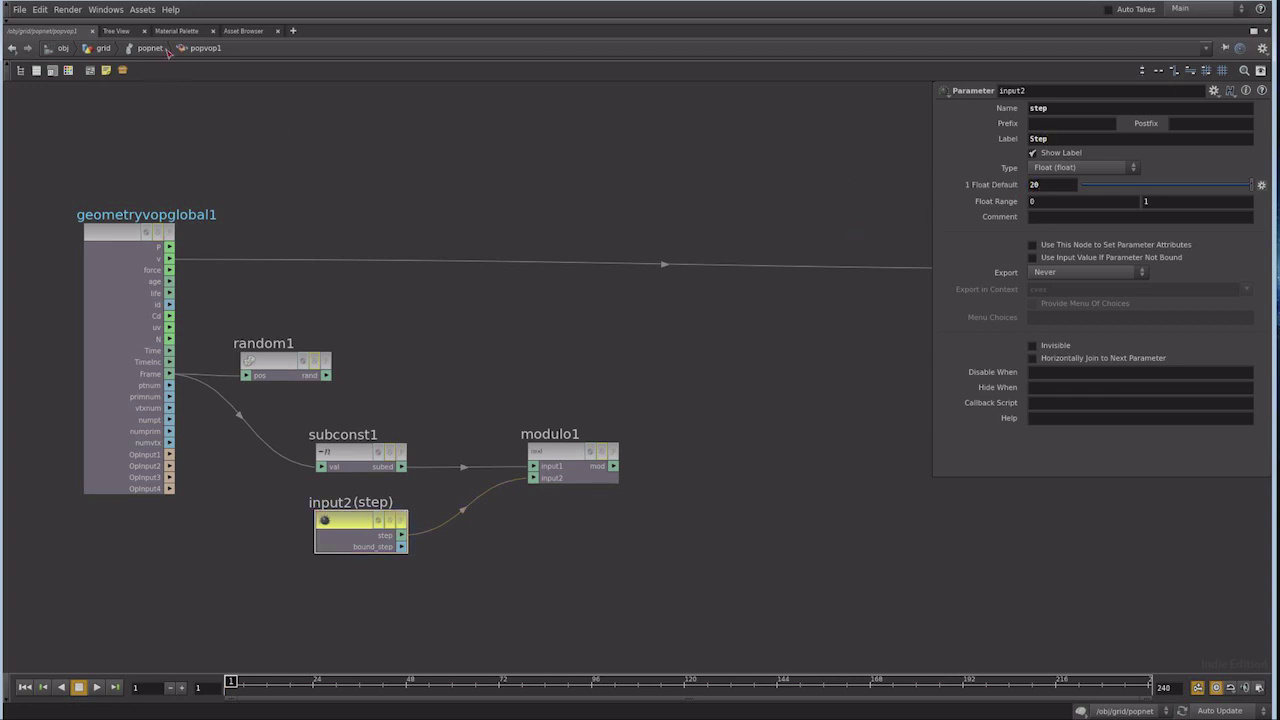
Verify popvop1 shows Step 20 in the particle network, then search for a Compare node
click(148, 48)
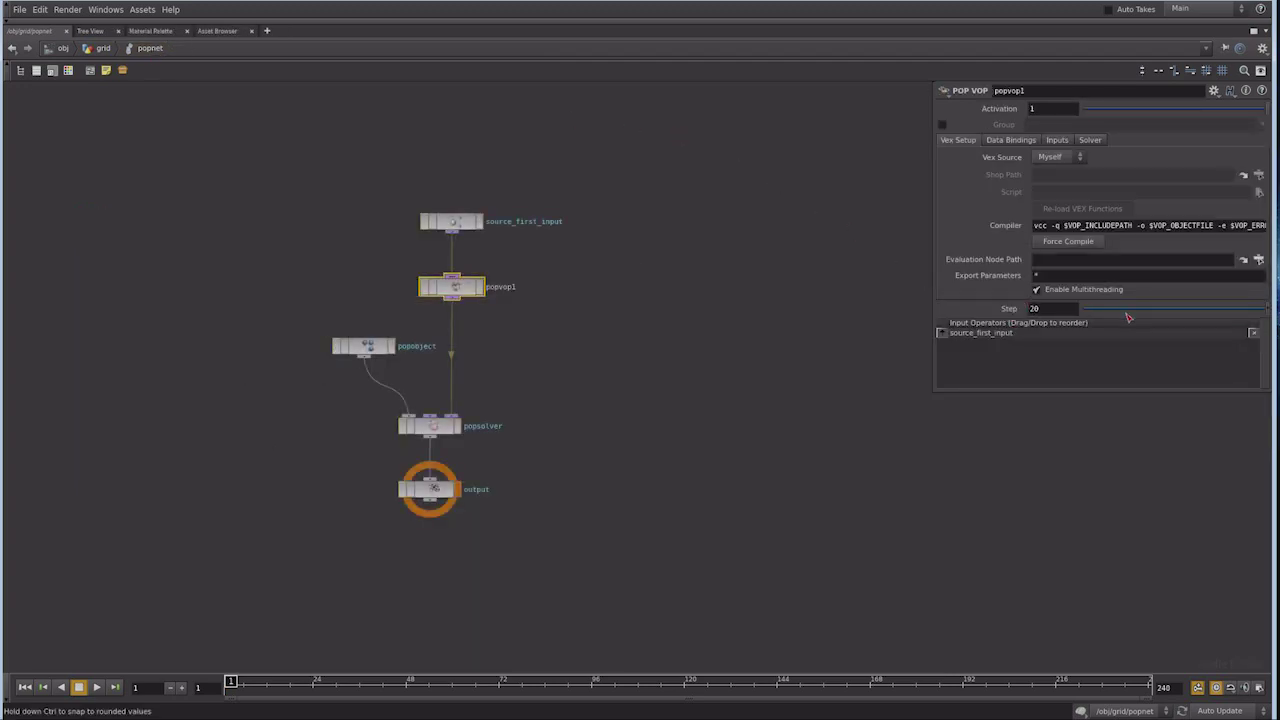
double_click(458, 290)
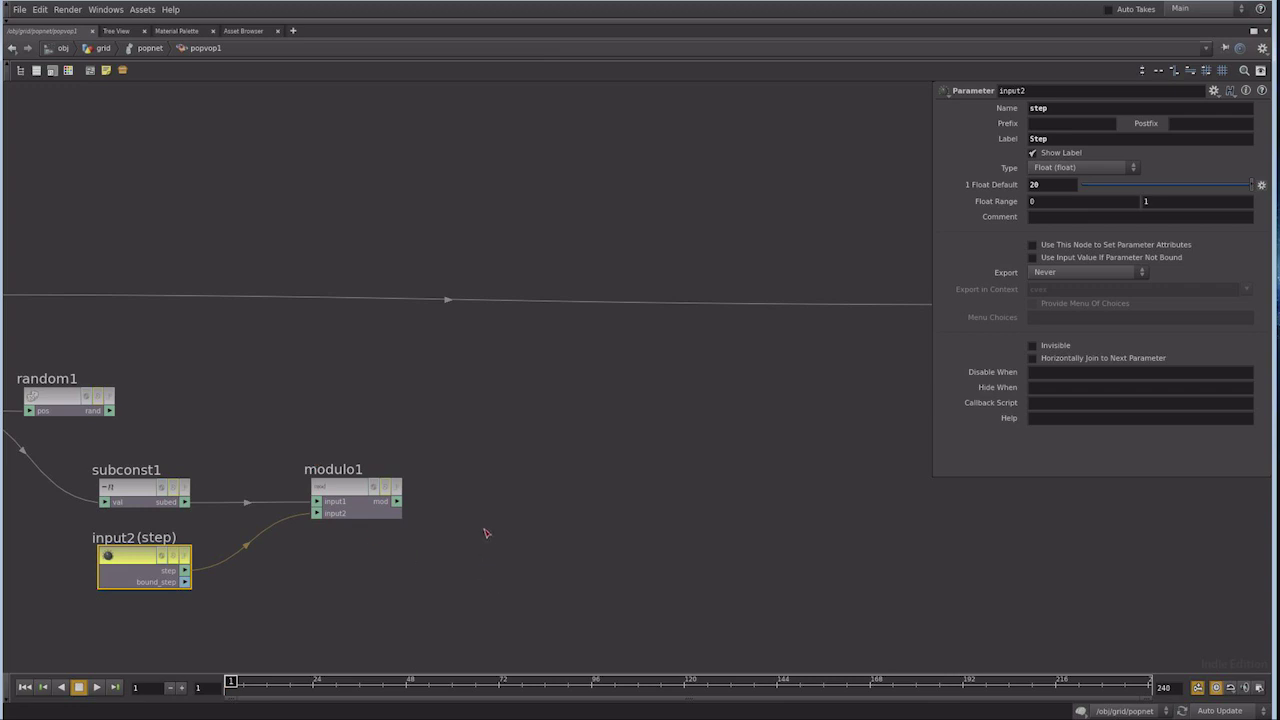
key(Tab)
text(co)
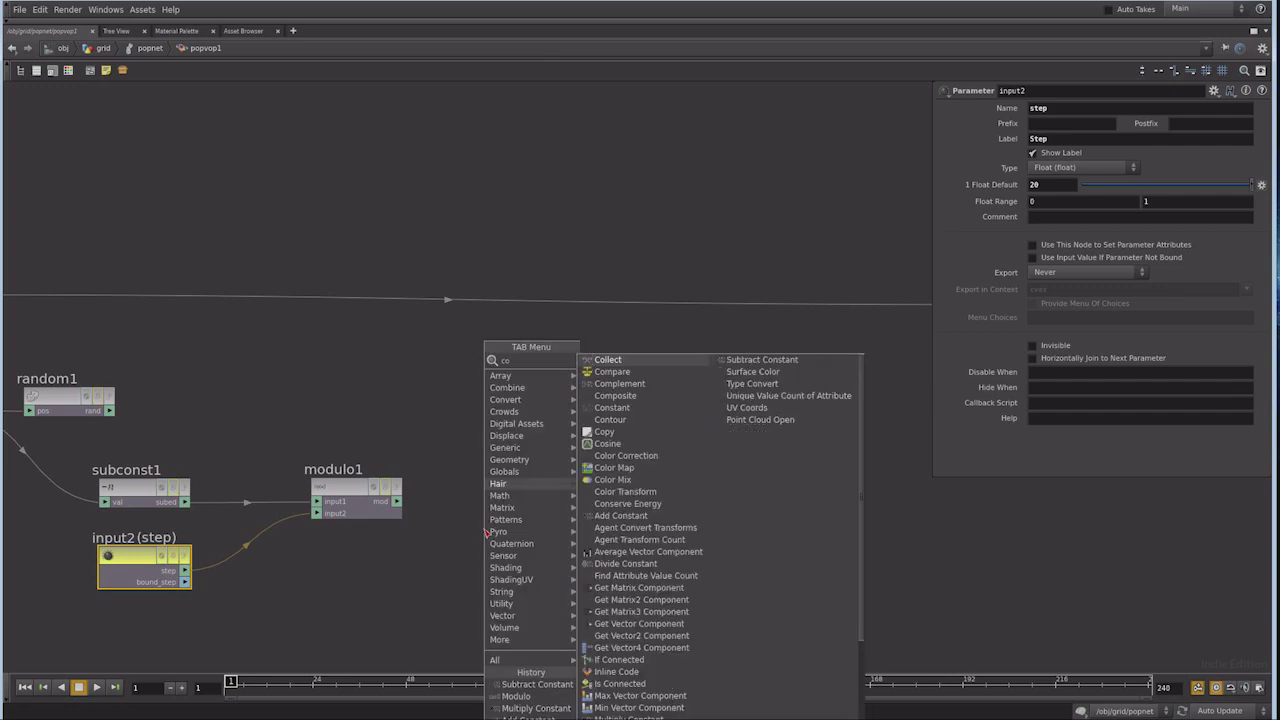
text(mp)
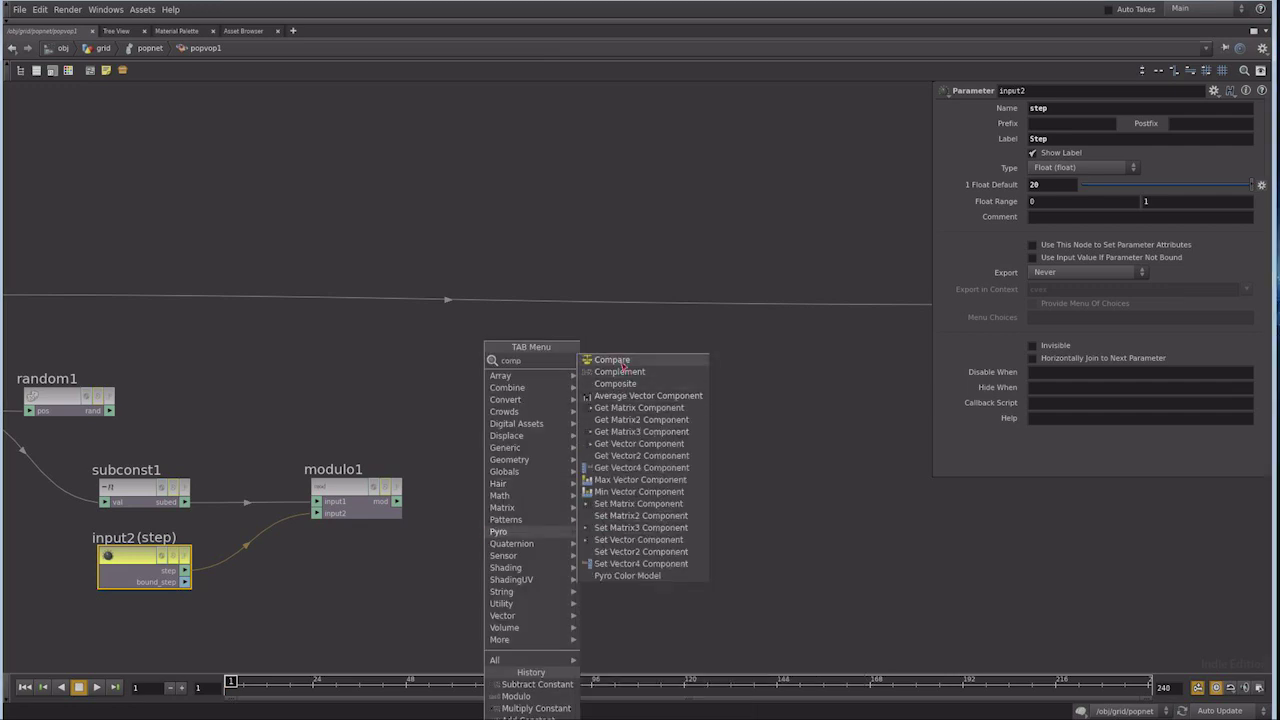
Add a compare1 node fed by modulo1's result, keeping the Equal test
click(610, 360)
click(514, 491)
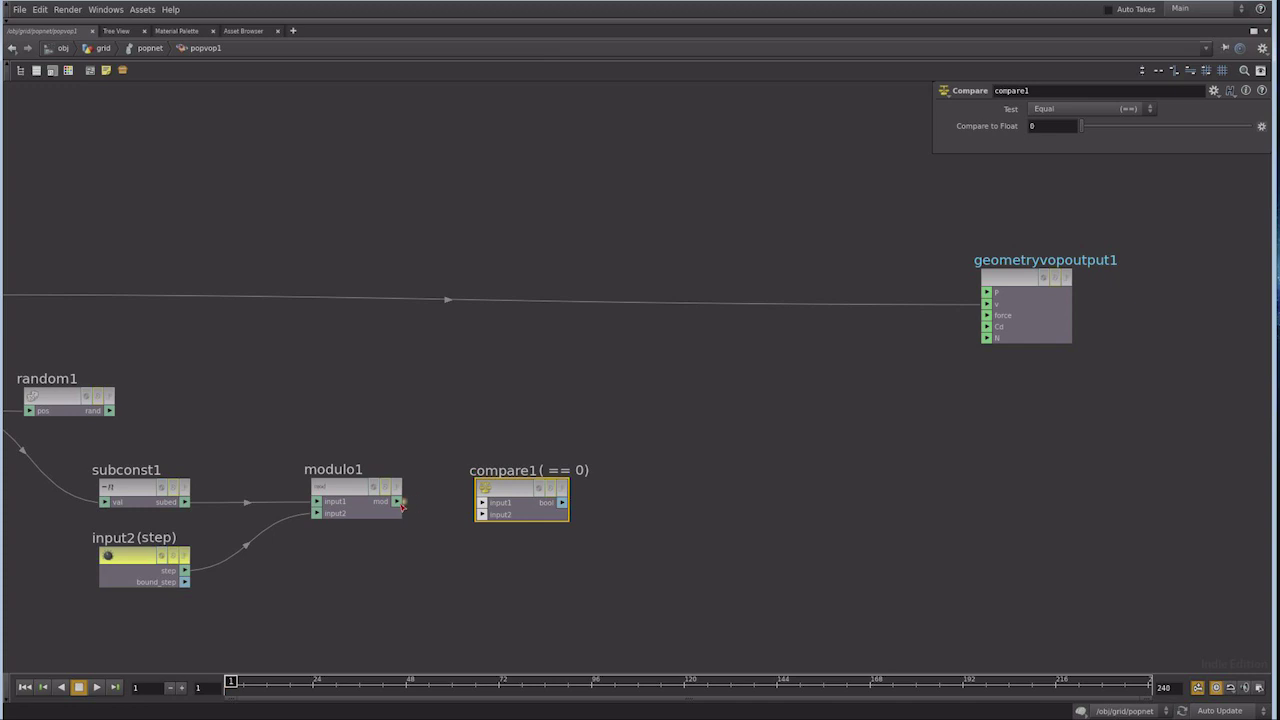
drag(397, 501, 482, 502)
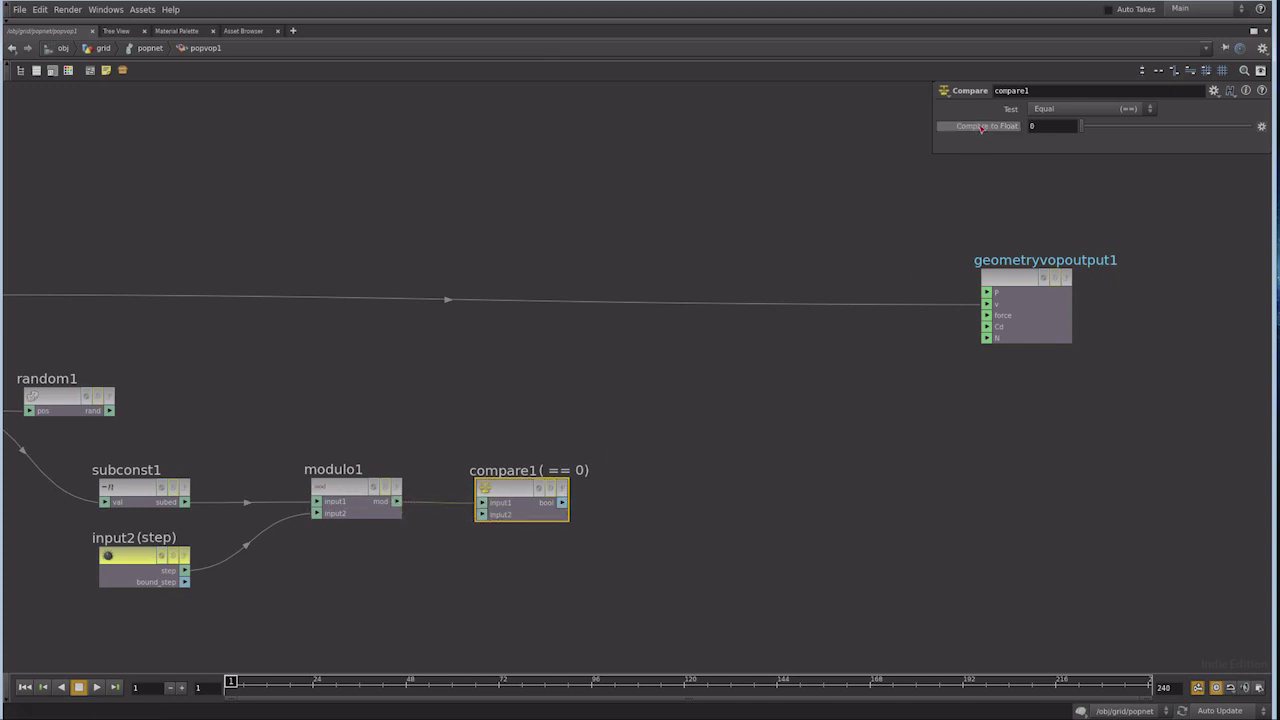
click(1042, 110)
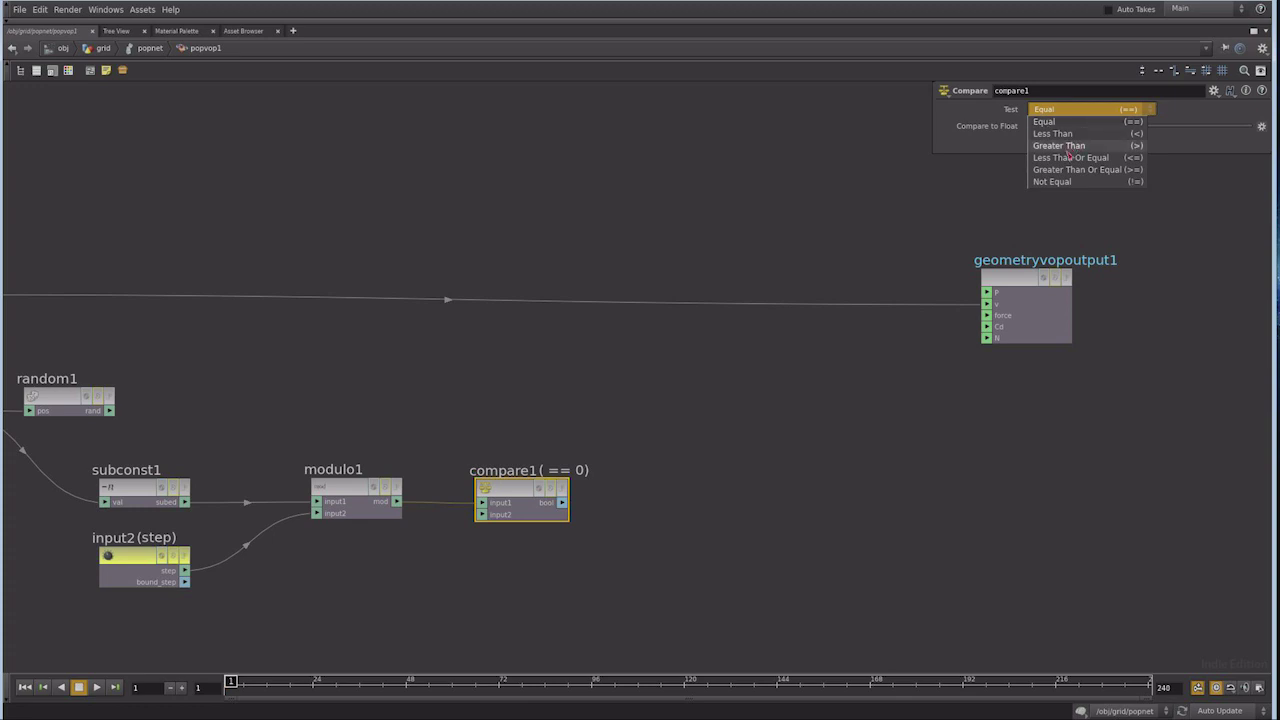
click(1057, 122)
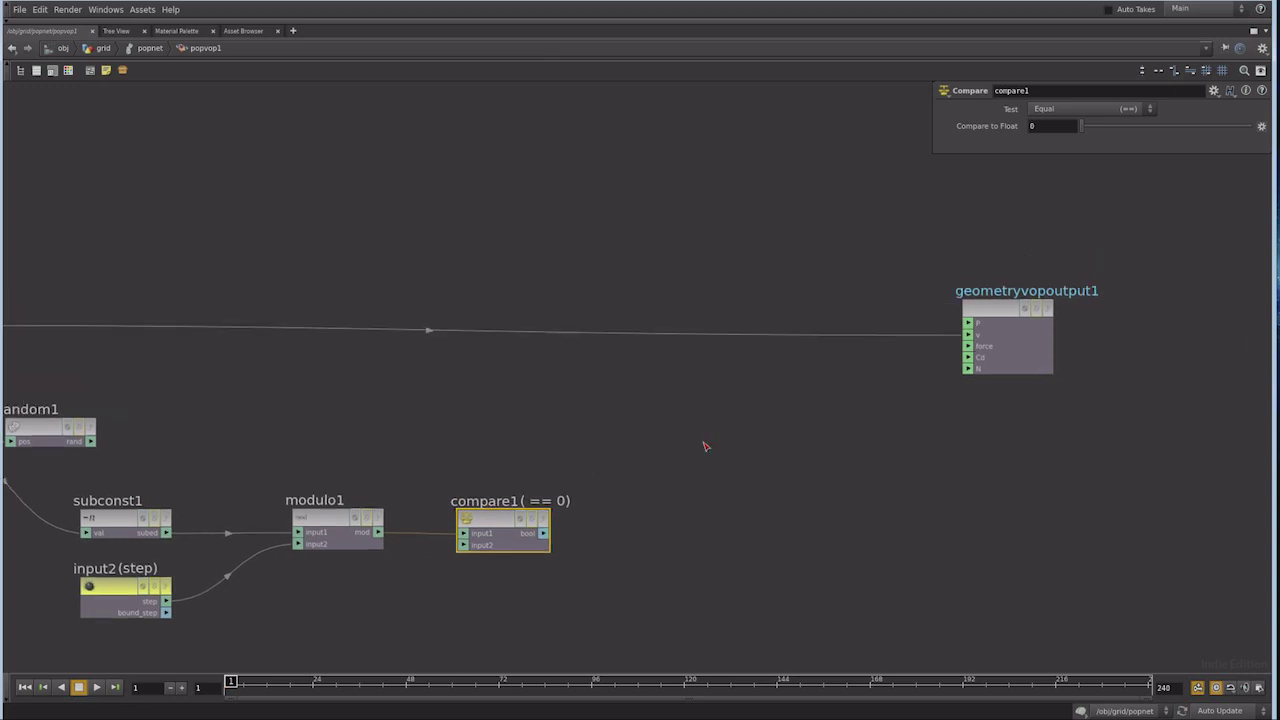
Add a Two Way Switch node, twoway1, to the network
key(Tab)
text(two)
click(779, 364)
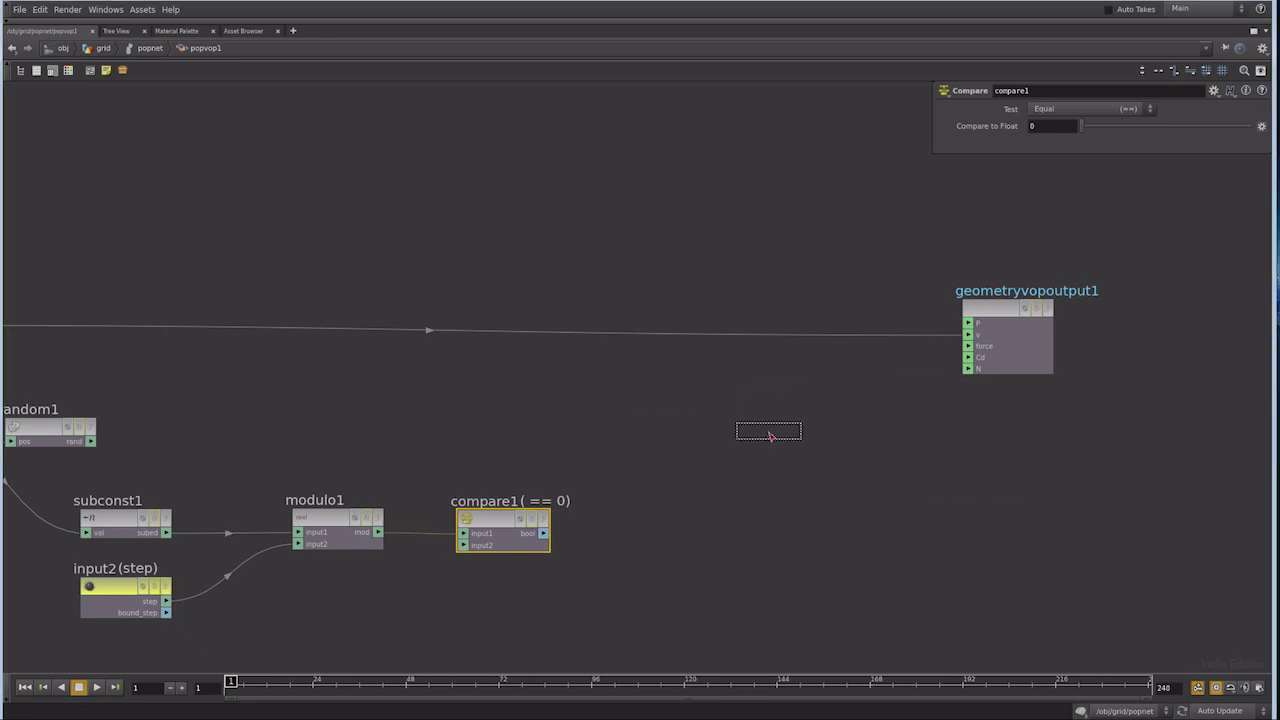
click(771, 414)
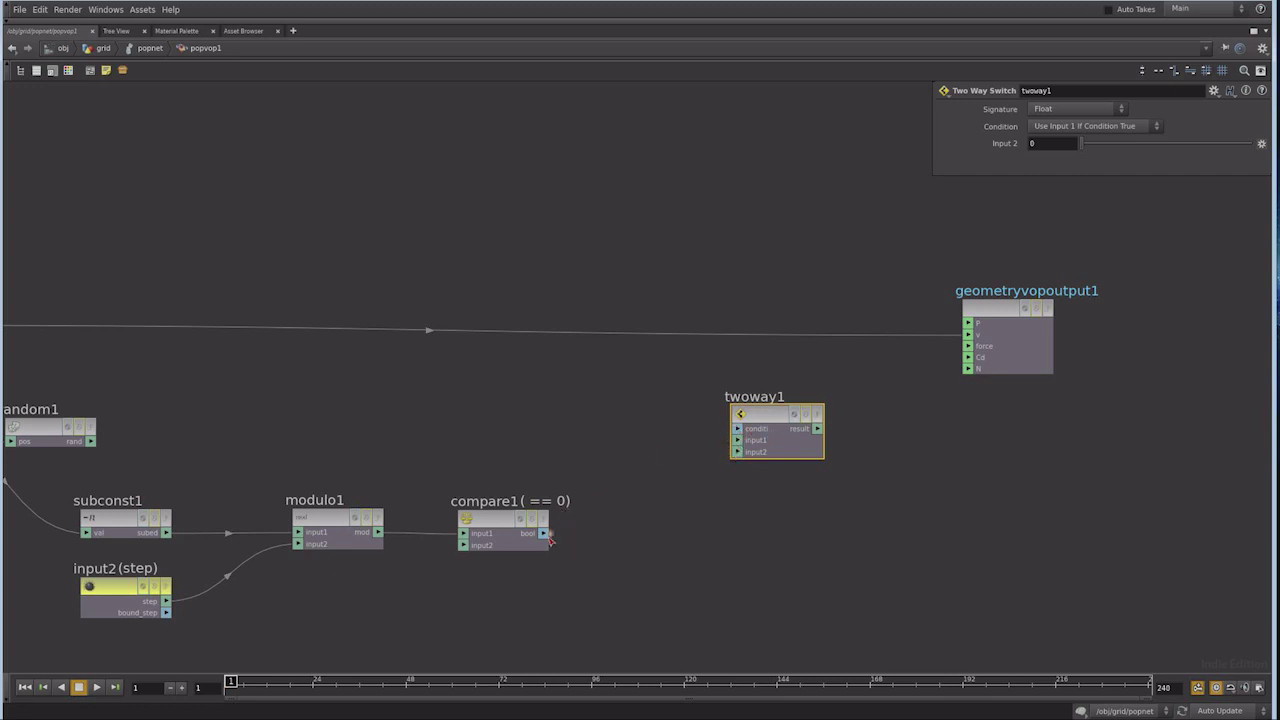
Wire compare1's result into twoway1's condition, keeping Use Input 1 If Condition True
drag(543, 532, 602, 491)
click(722, 438)
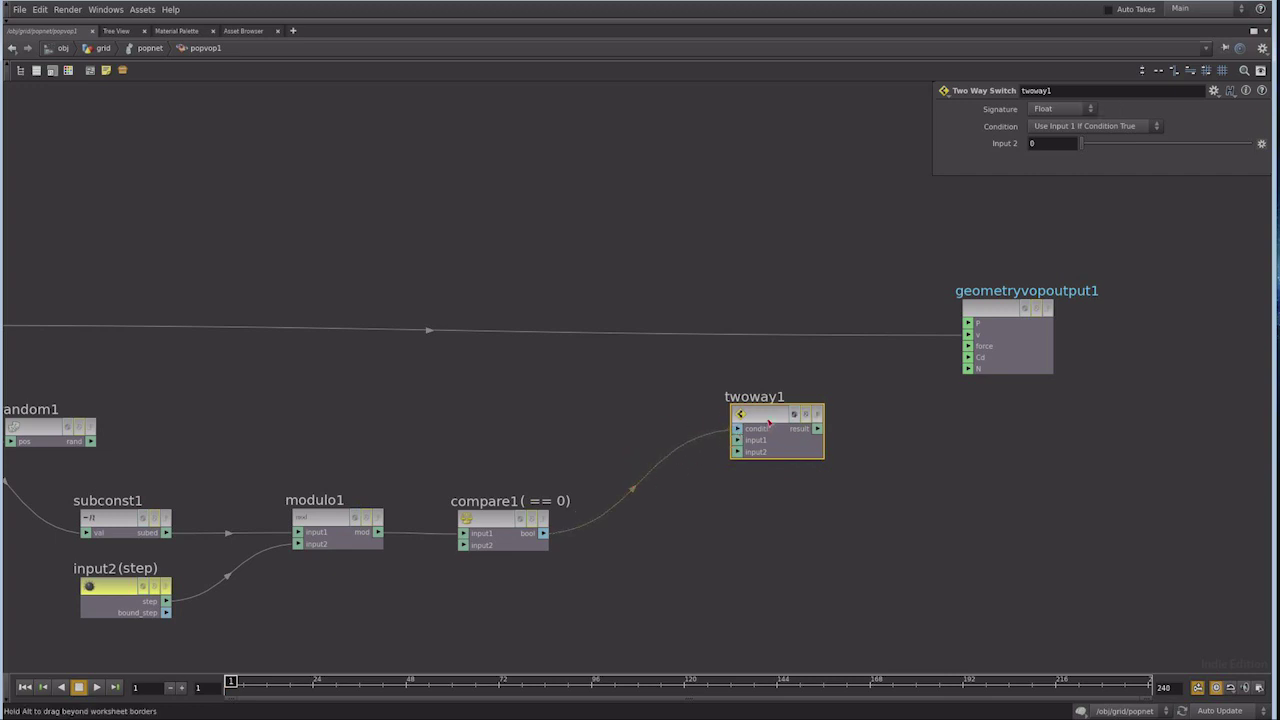
drag(768, 425, 767, 403)
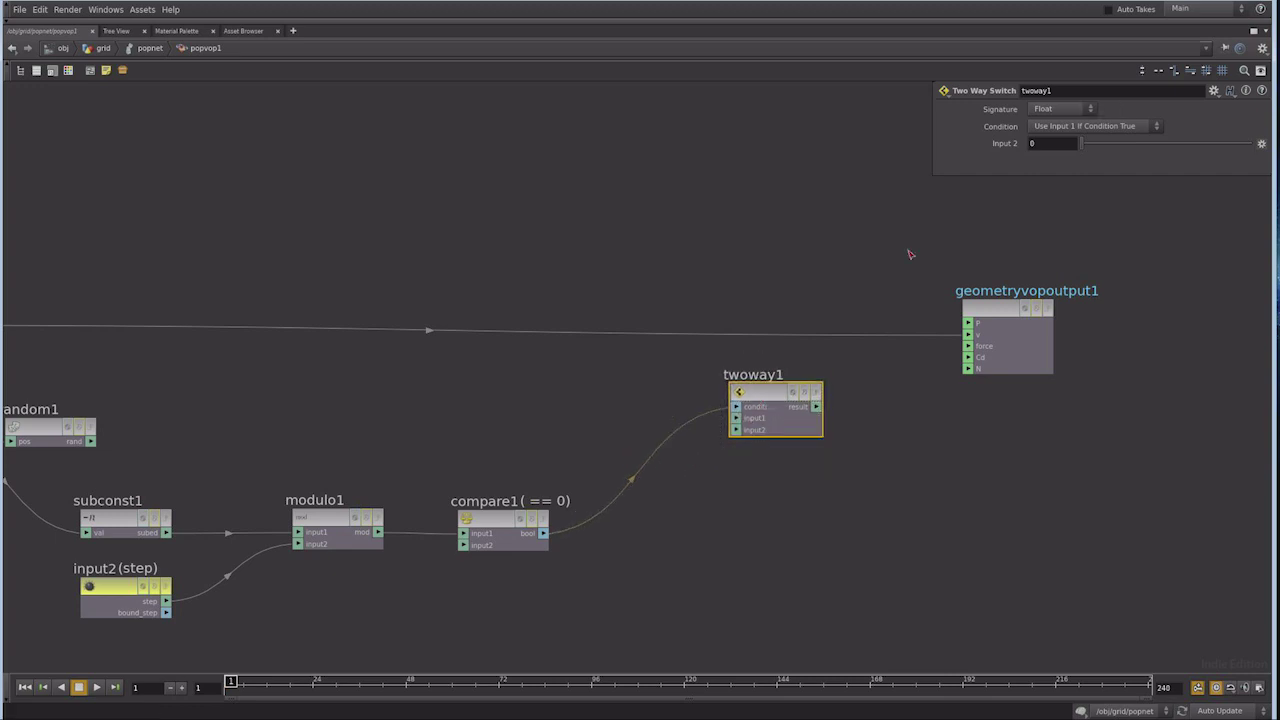
click(1075, 127)
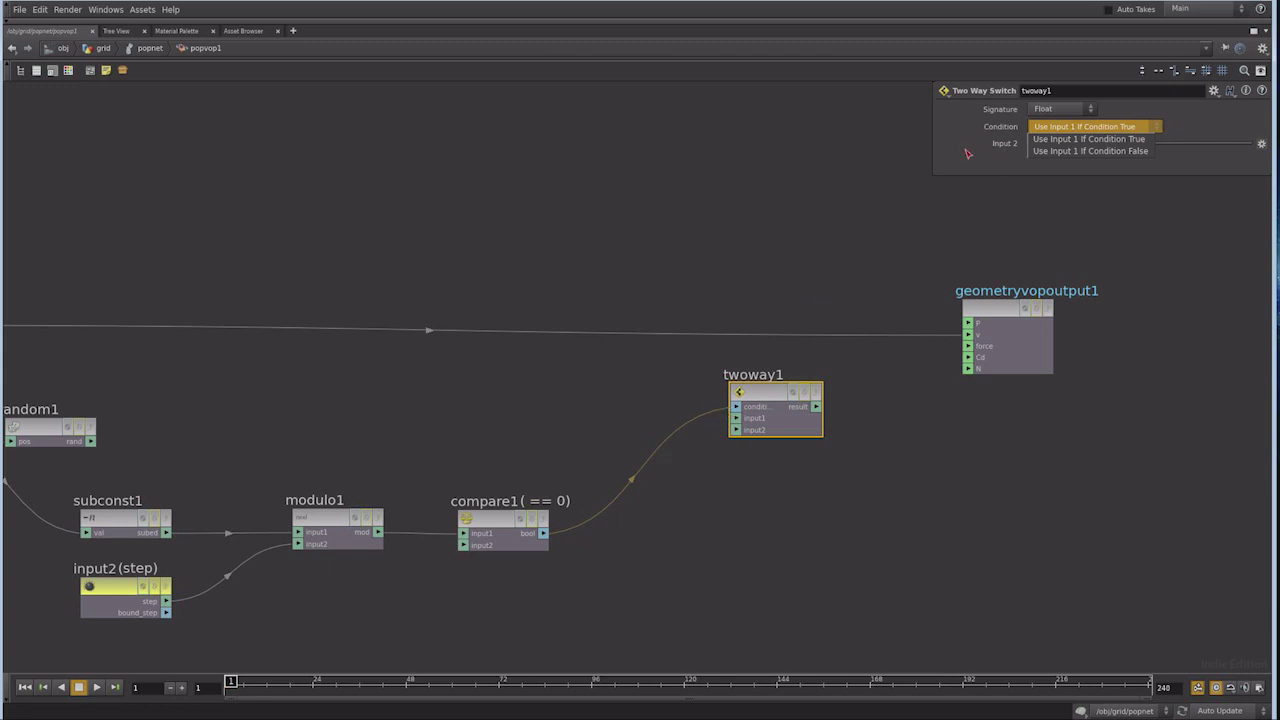
click(1050, 139)
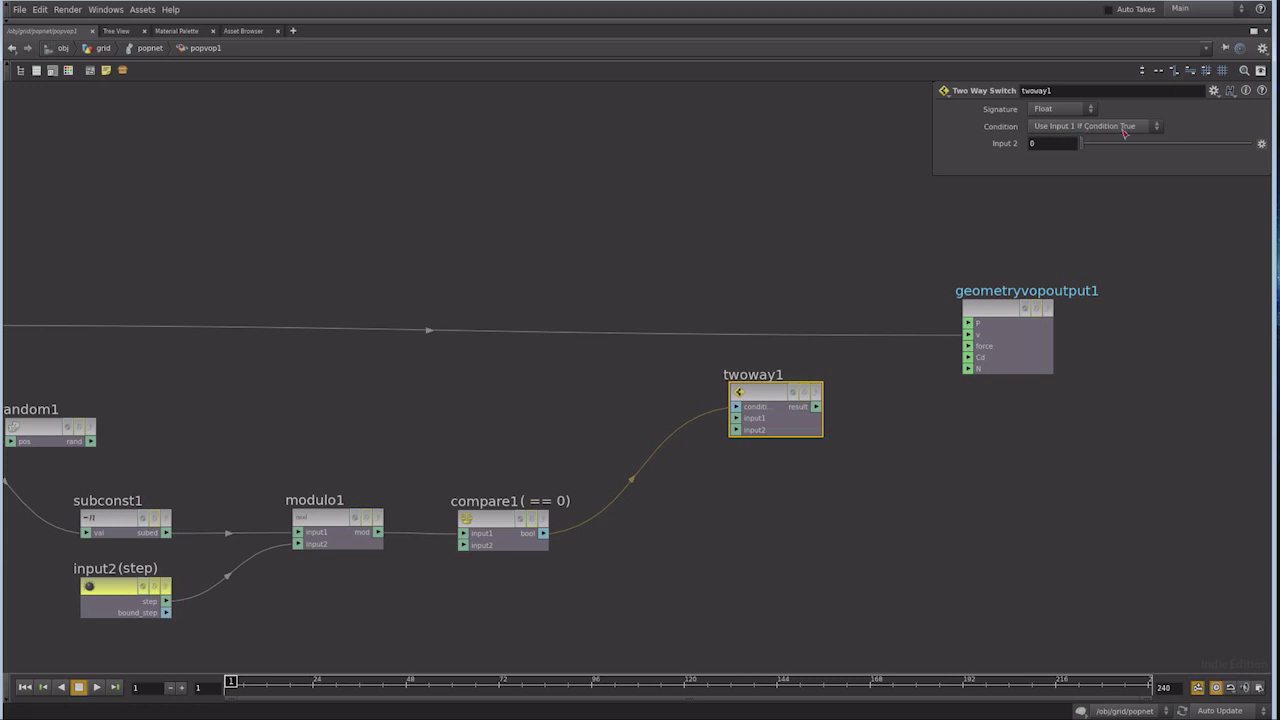
drag(776, 392, 790, 365)
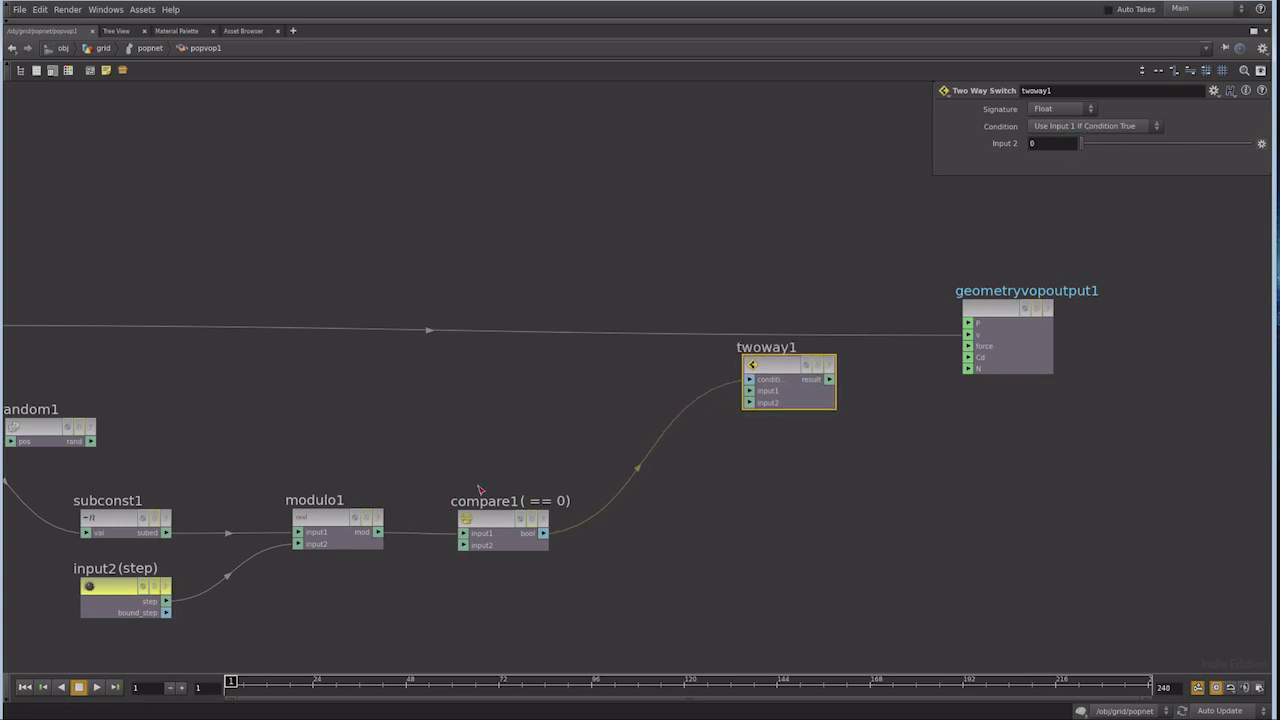
Reroute the global velocity into twoway1's input2 and feed twoway1's result to the output's v
middle_drag(586, 478, 579, 481)
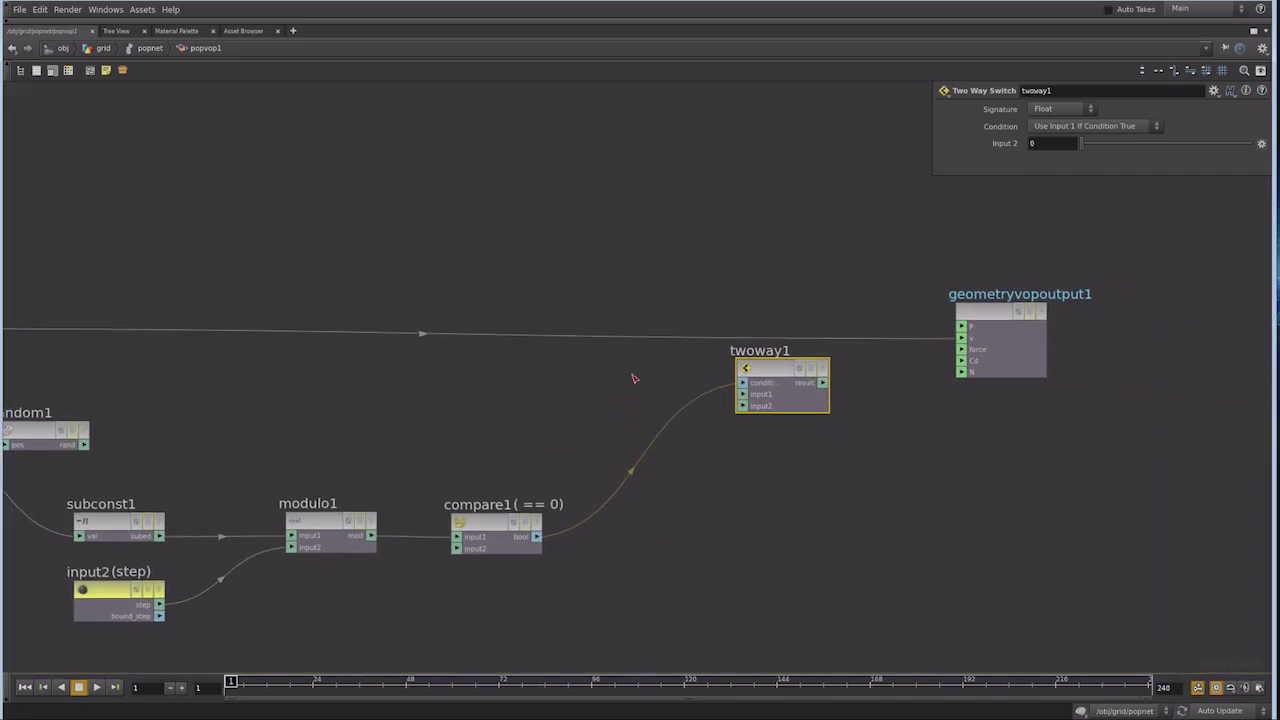
click(638, 342)
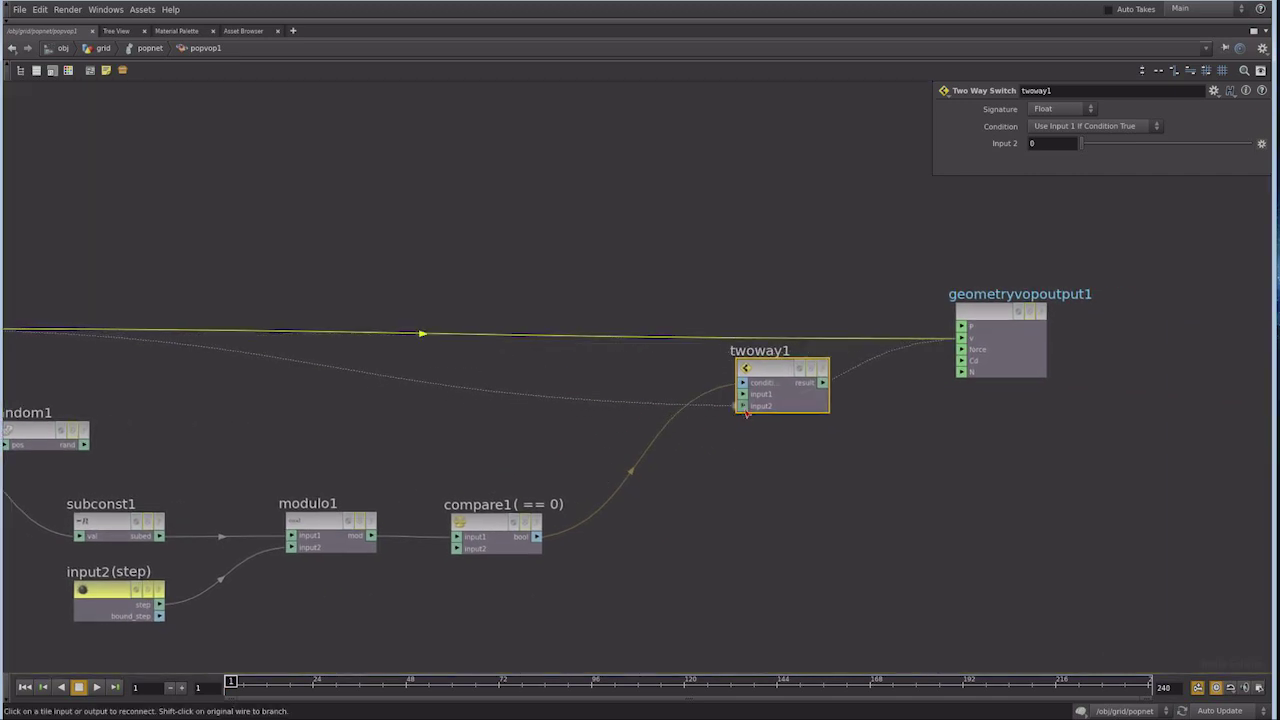
click(743, 406)
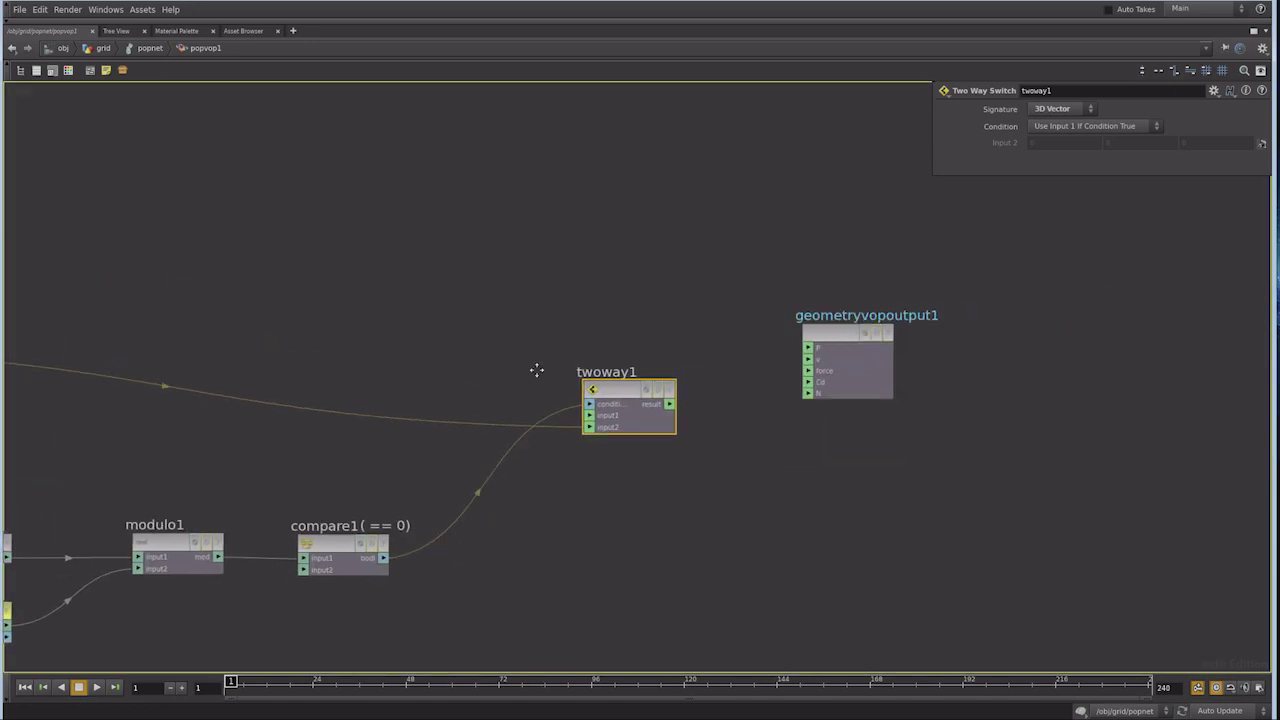
click(669, 405)
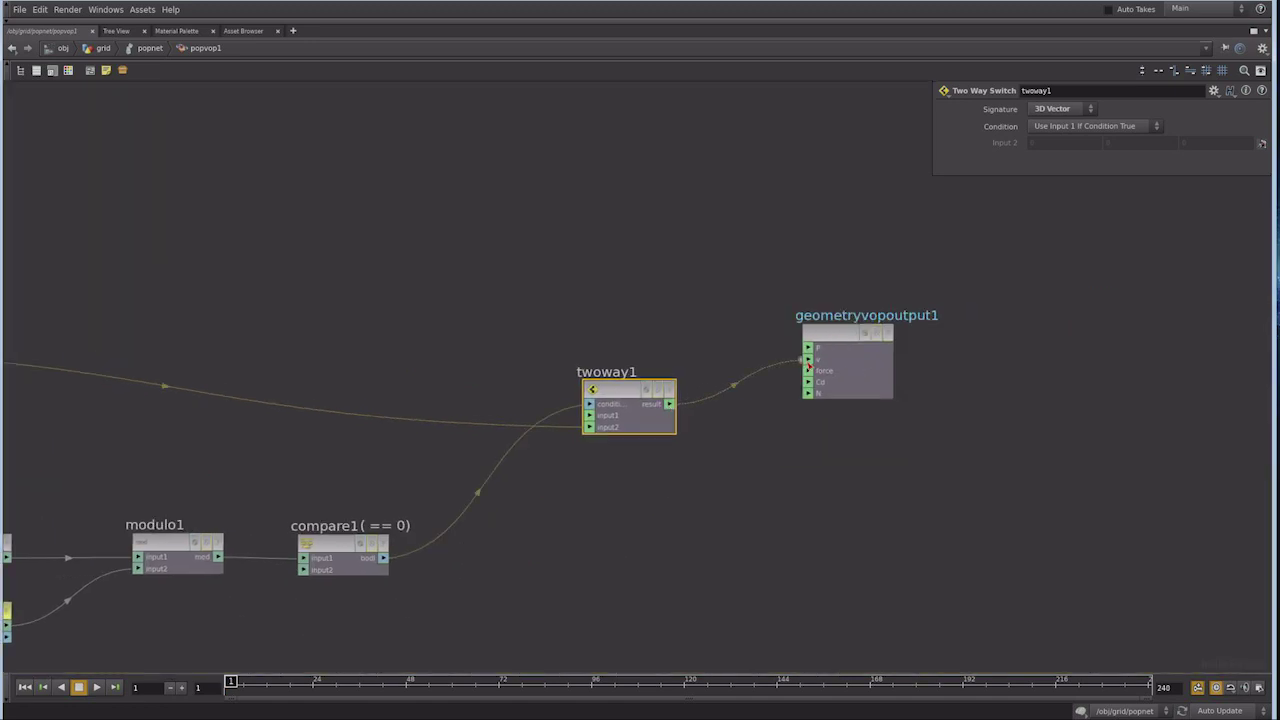
click(808, 366)
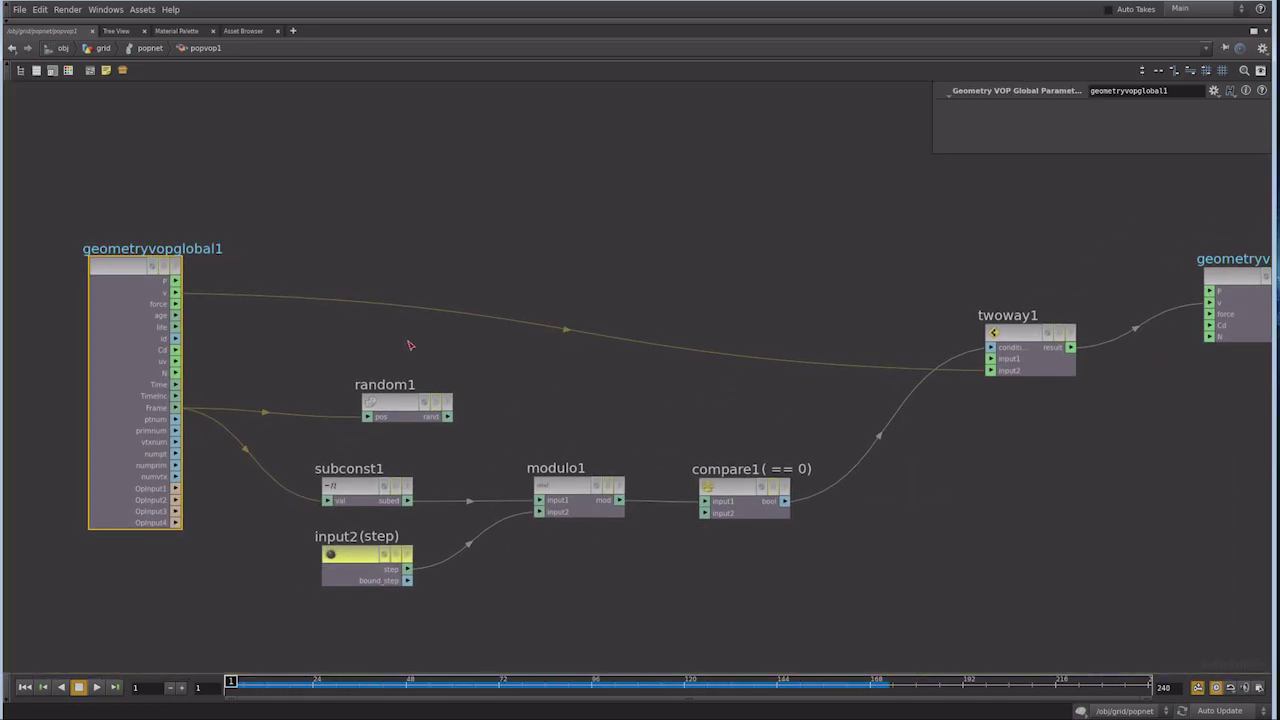
Replace random1 with a Turbulent Noise node fed by the global position P
drag(335, 355, 483, 444)
key(Delete)
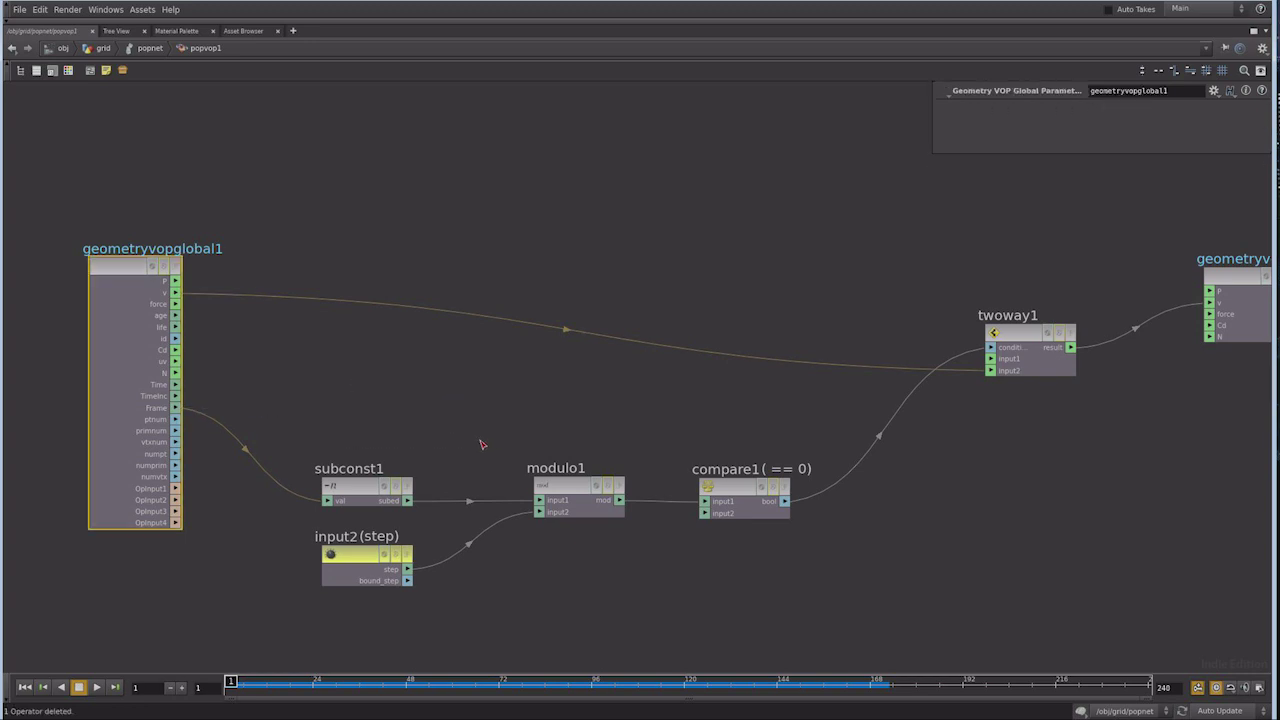
key(Tab)
text(noise)
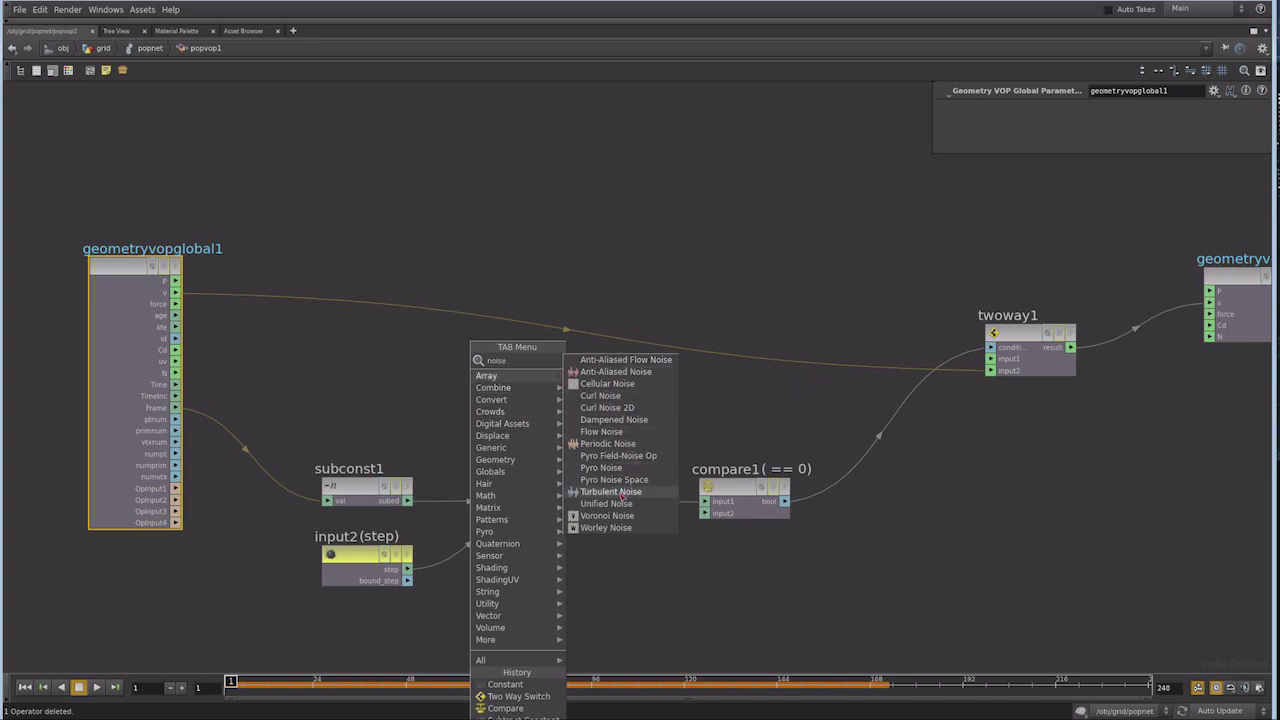
key(Escape)
click(432, 379)
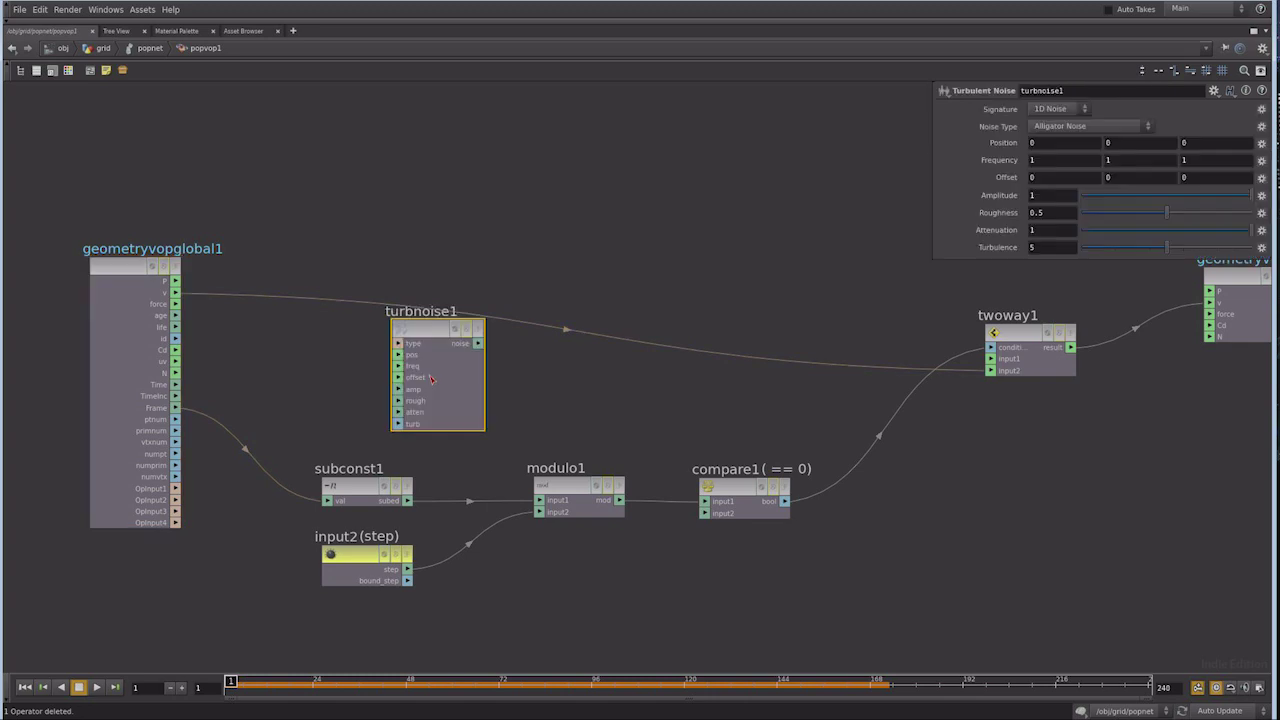
drag(430, 360, 398, 378)
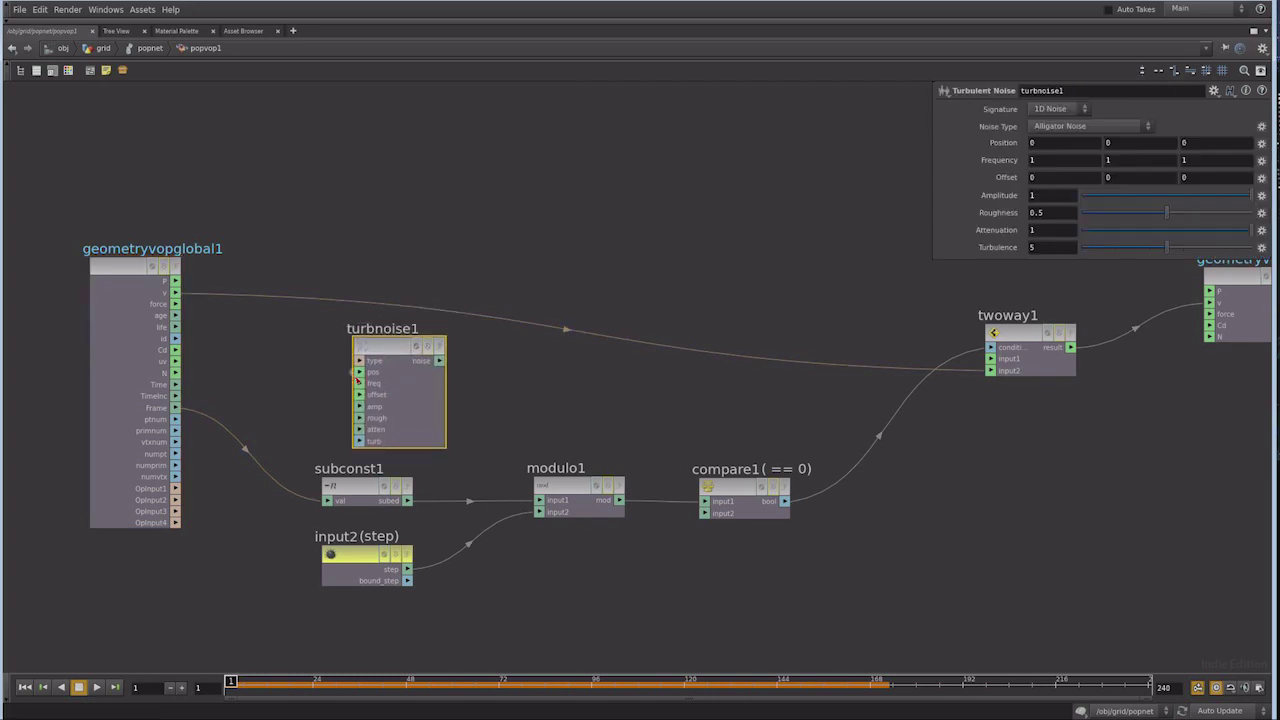
drag(360, 376, 175, 281)
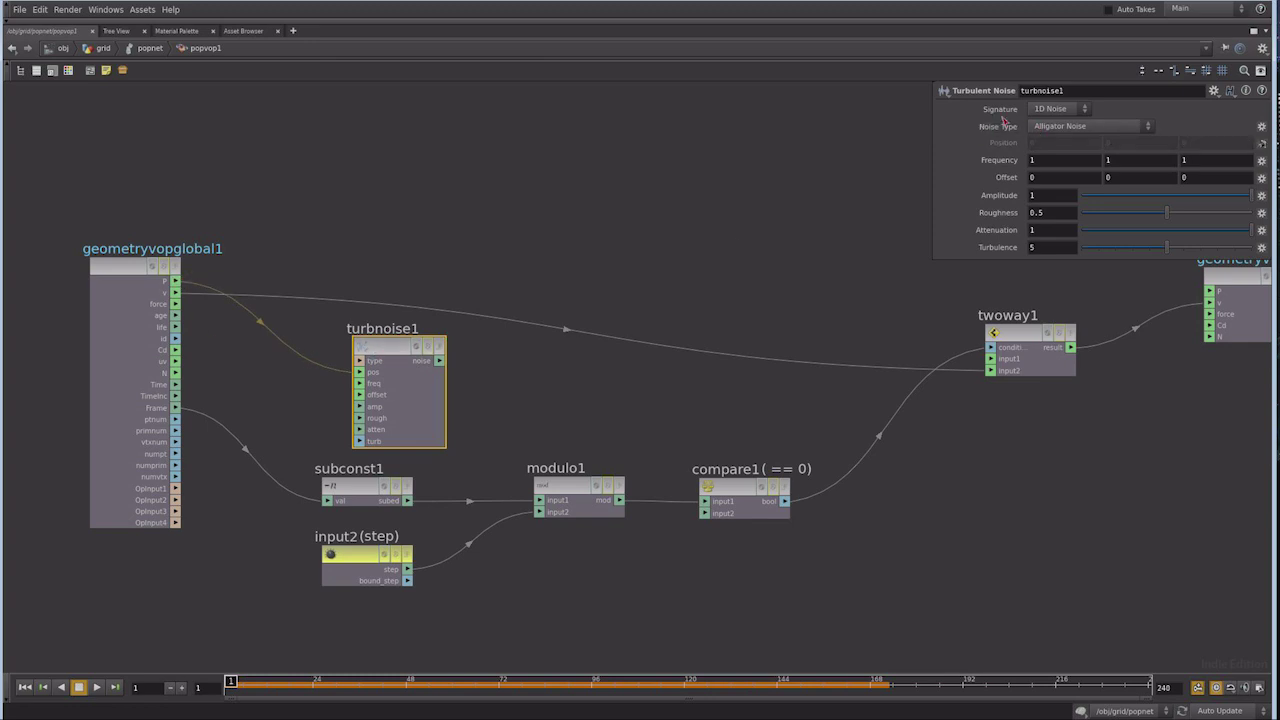
Set turbnoise1 to 3D Noise with Sparse Convolution type and wire it into twoway1
click(1044, 110)
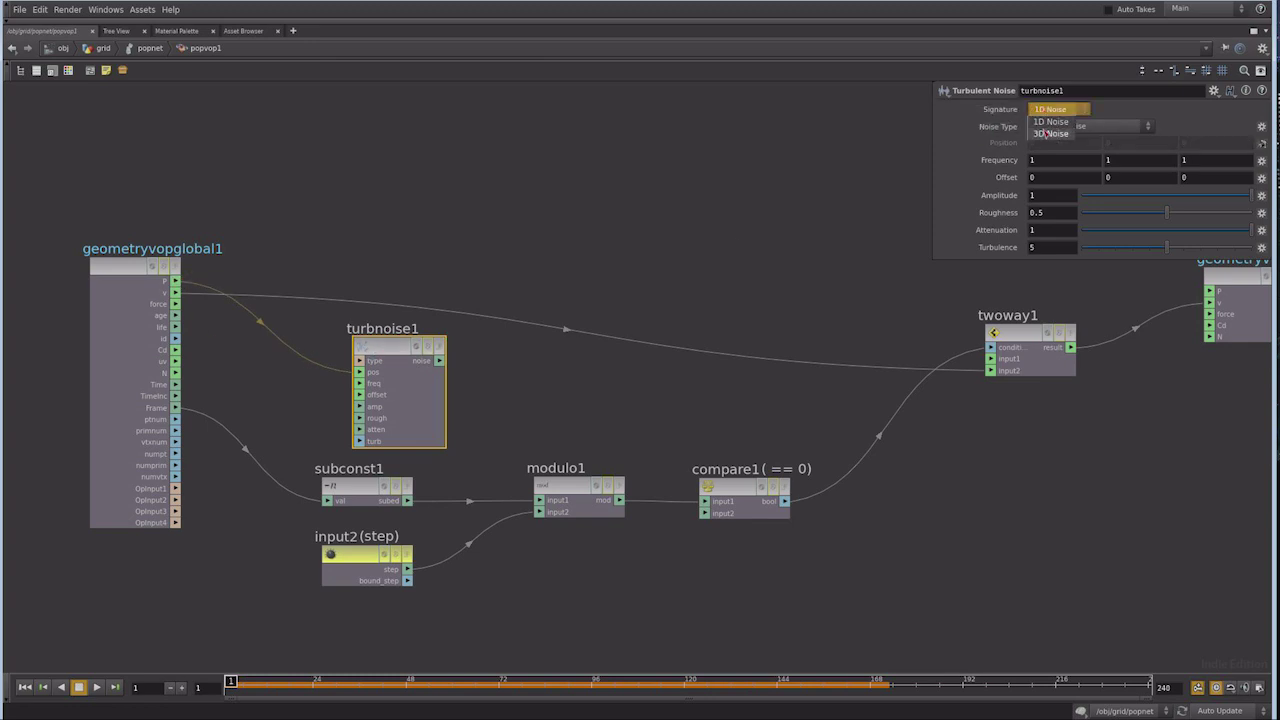
click(1048, 120)
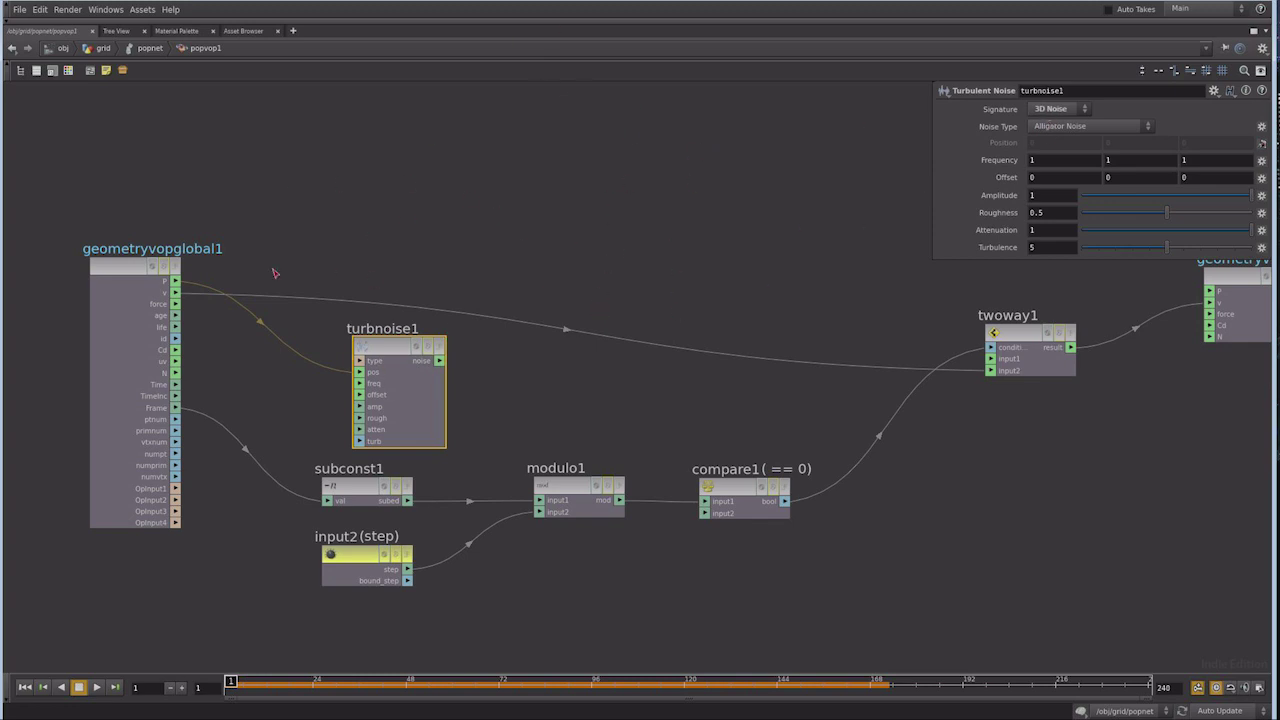
click(1046, 127)
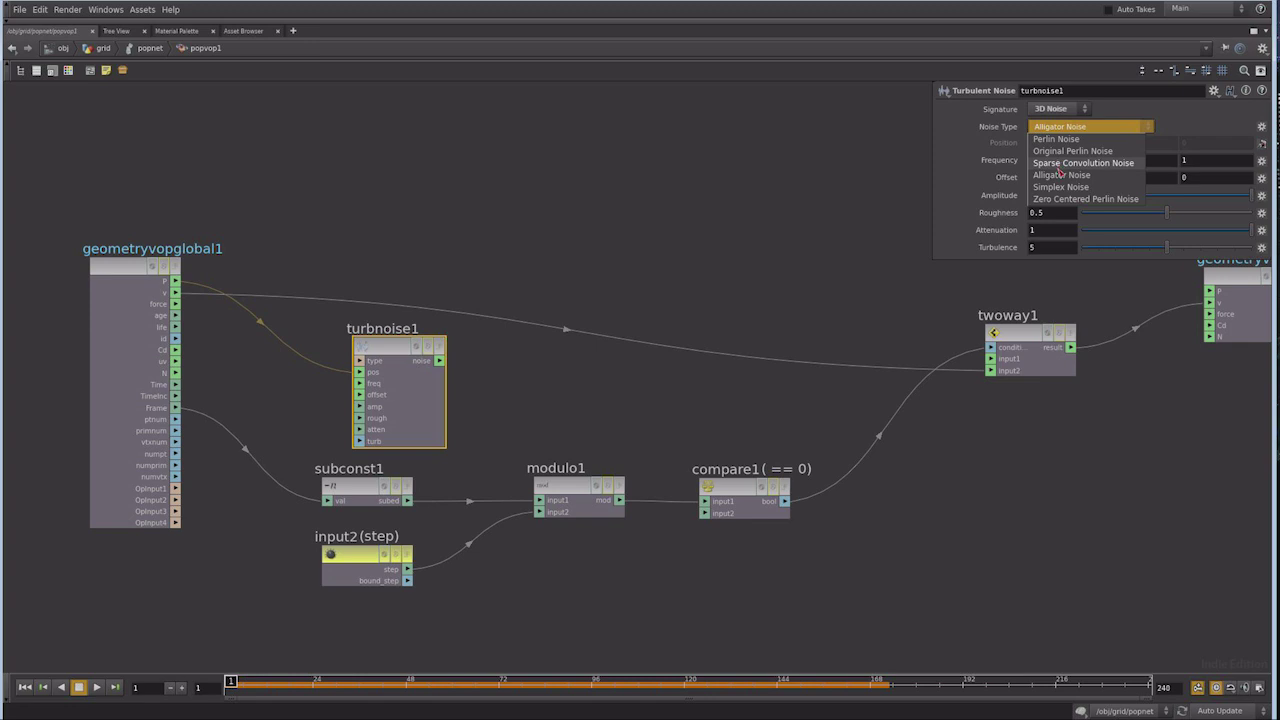
click(1074, 169)
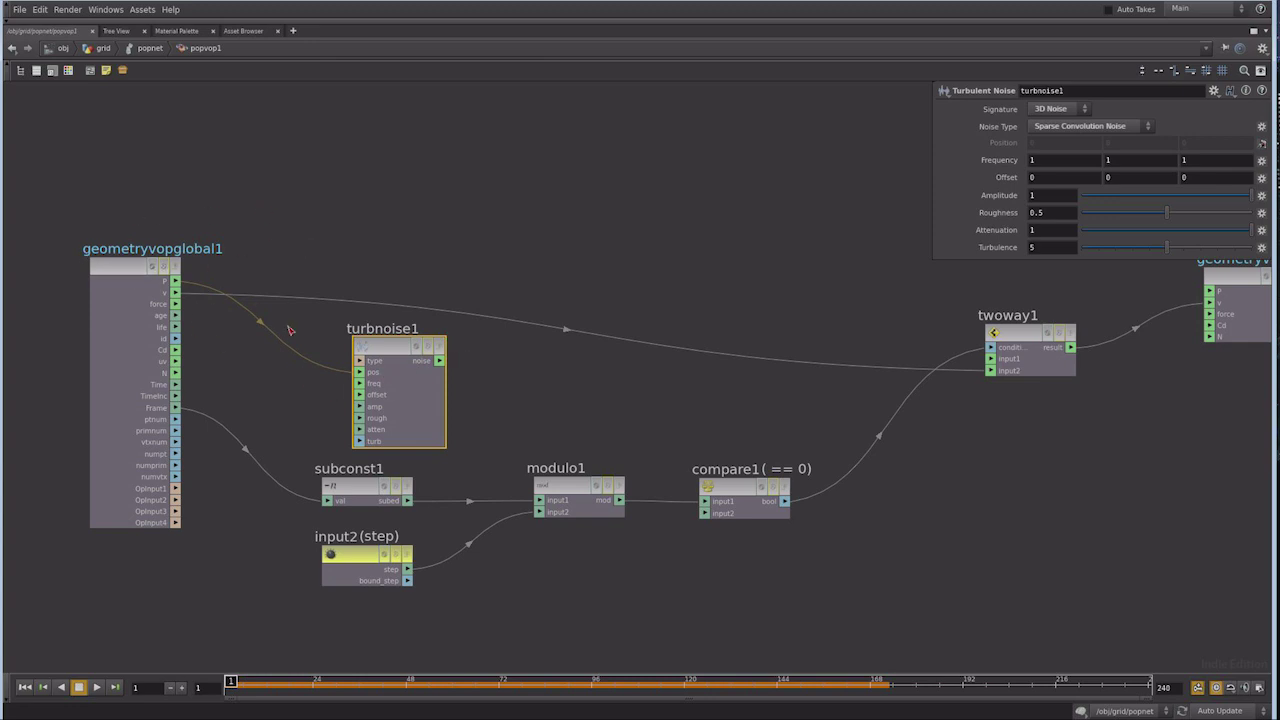
drag(441, 361, 997, 370)
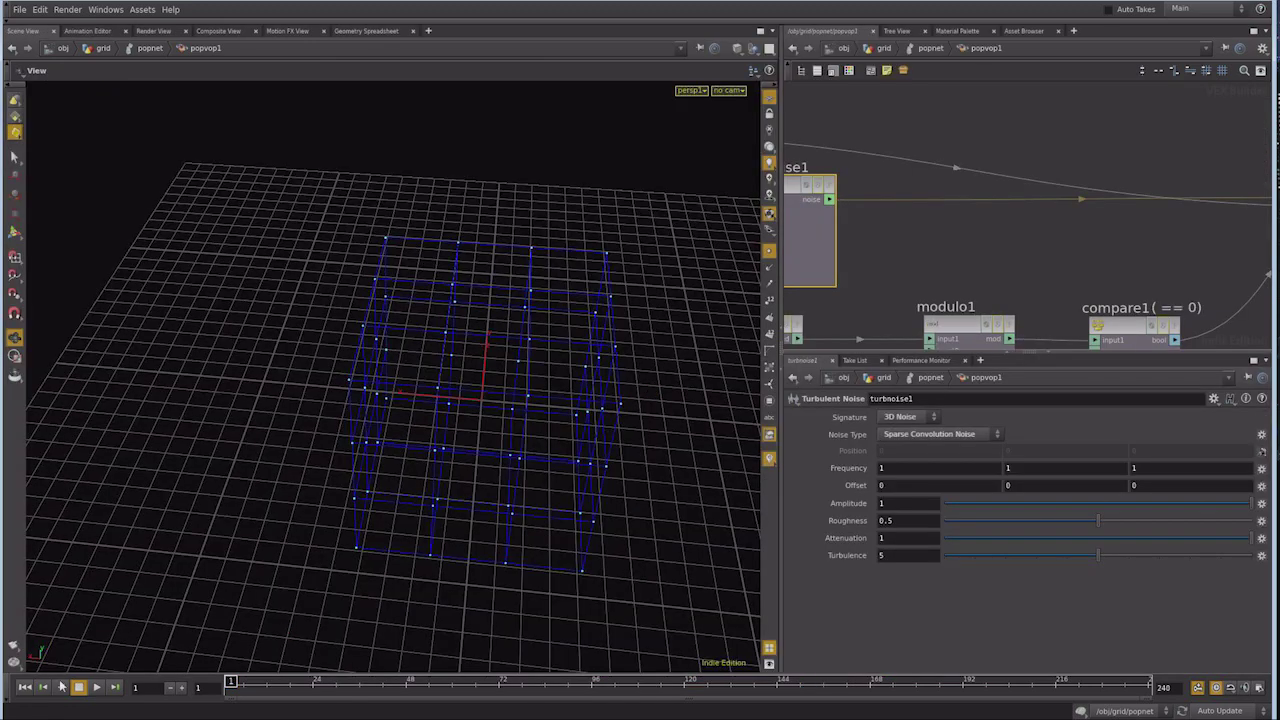
Play the simulation and orbit the viewport to inspect the moving particles
click(96, 687)
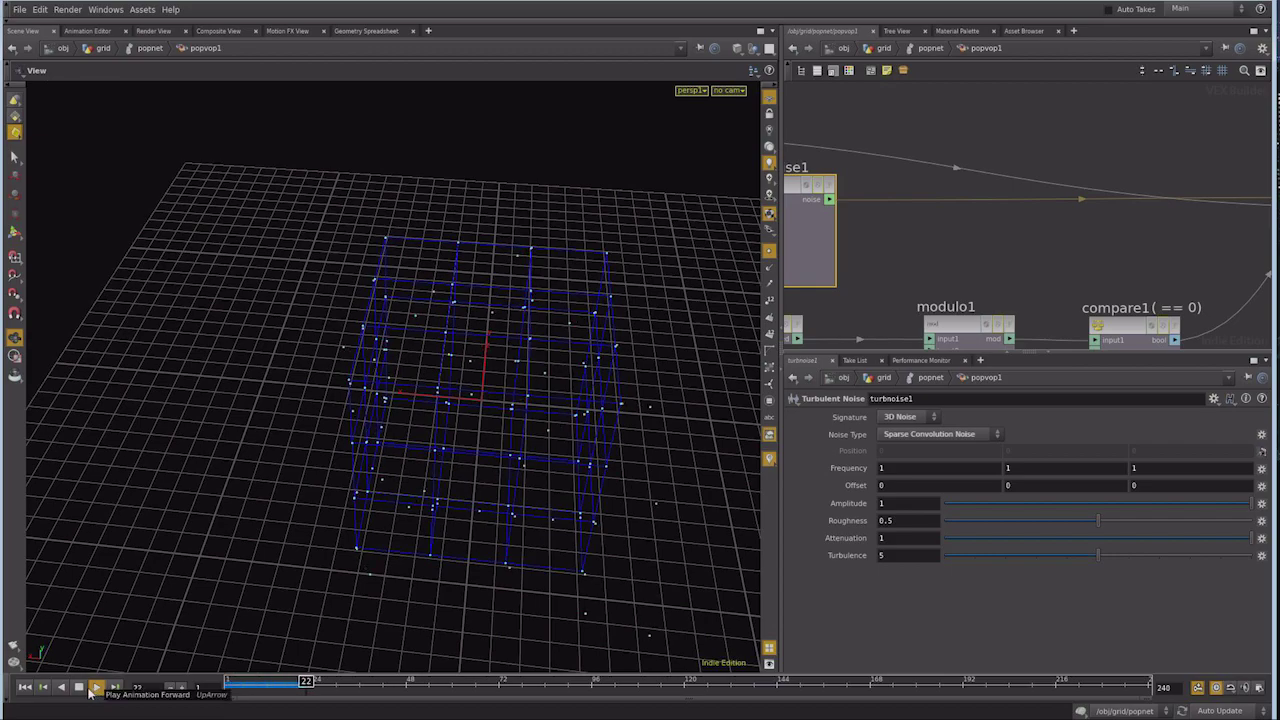
mouse_move(371, 486)
mouse_down()
mouse_move(523, 489)
mouse_move(631, 511)
mouse_move(500, 423)
mouse_up()
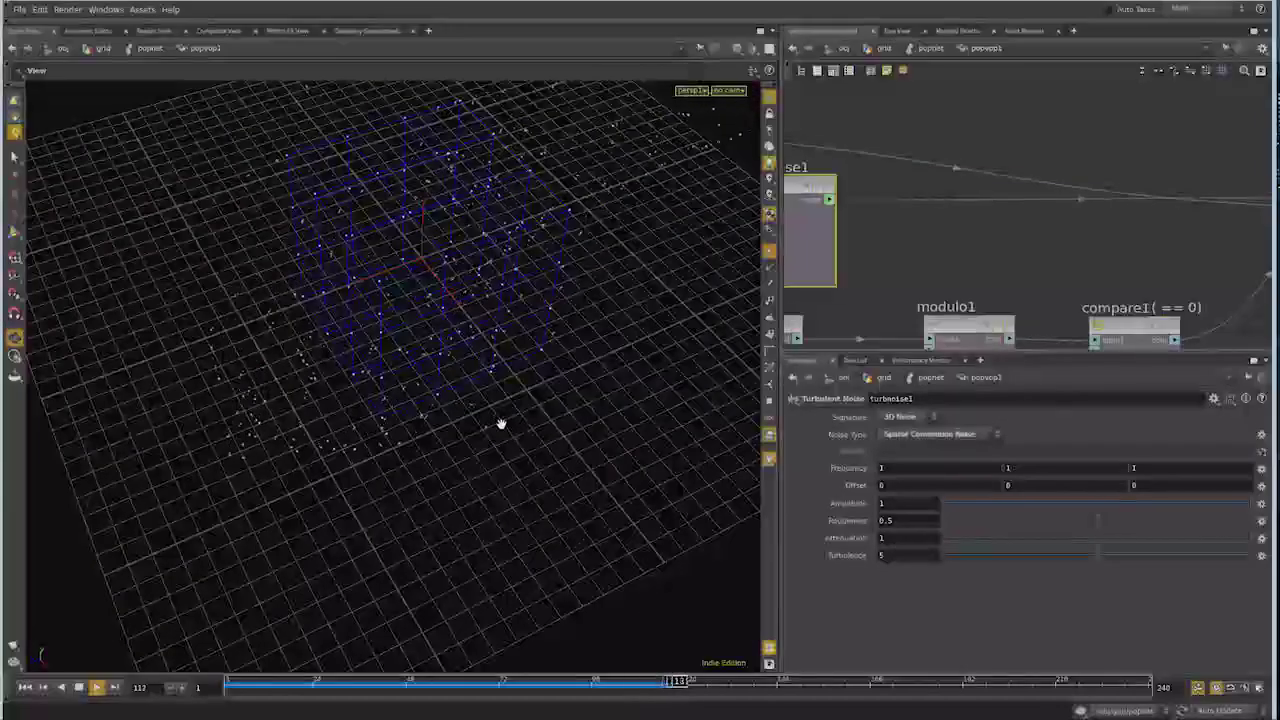
drag(466, 343, 595, 272)
mouse_move(595, 272)
middle_down()
mouse_move(300, 371)
mouse_move(420, 397)
middle_up()
Stop playback at frame 1 and maximize the network editor to fill the window
key(ctrl+Up)
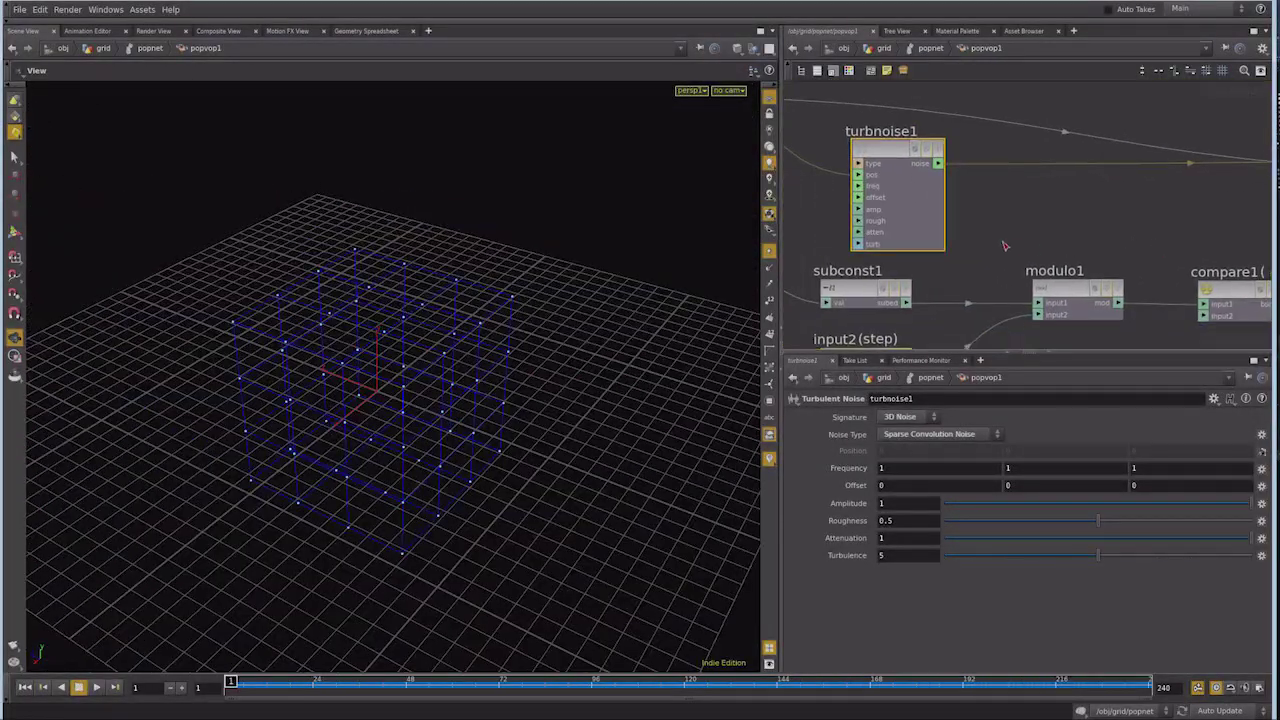
scroll(1005, 240, up, 3)
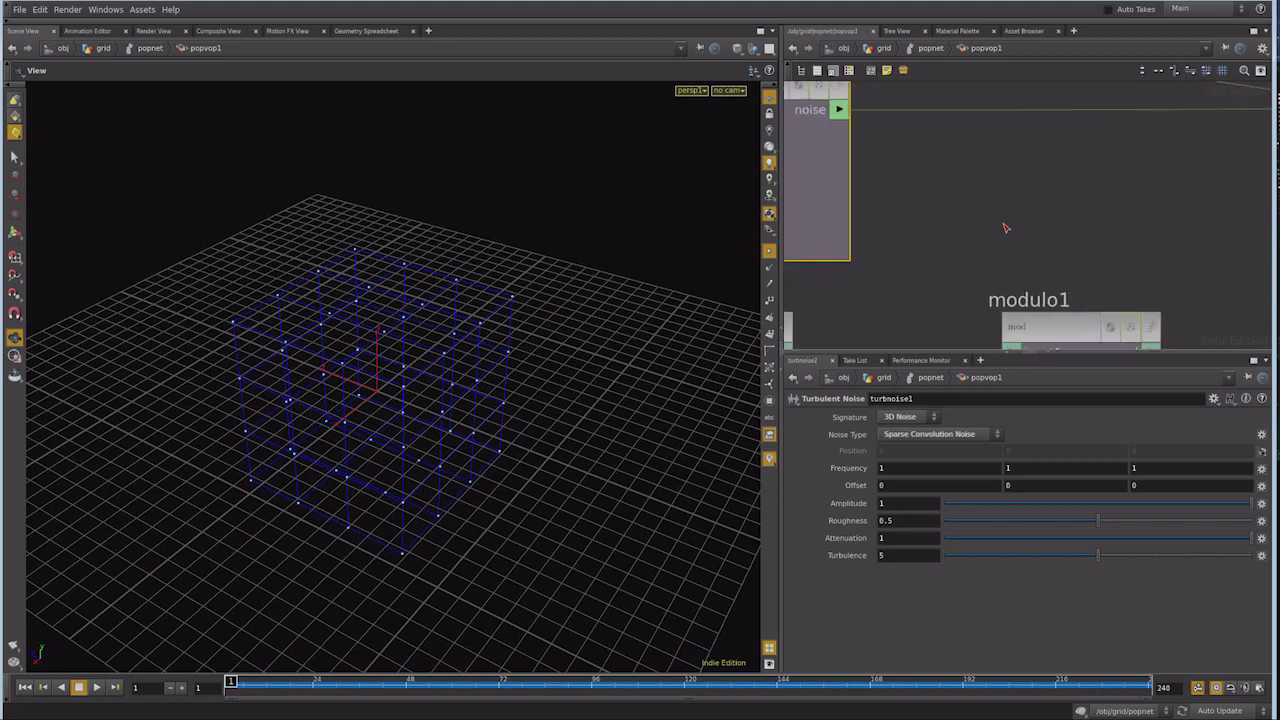
scroll(1005, 228, down, 4)
scroll(989, 229, down, 2)
scroll(1029, 220, up, 2)
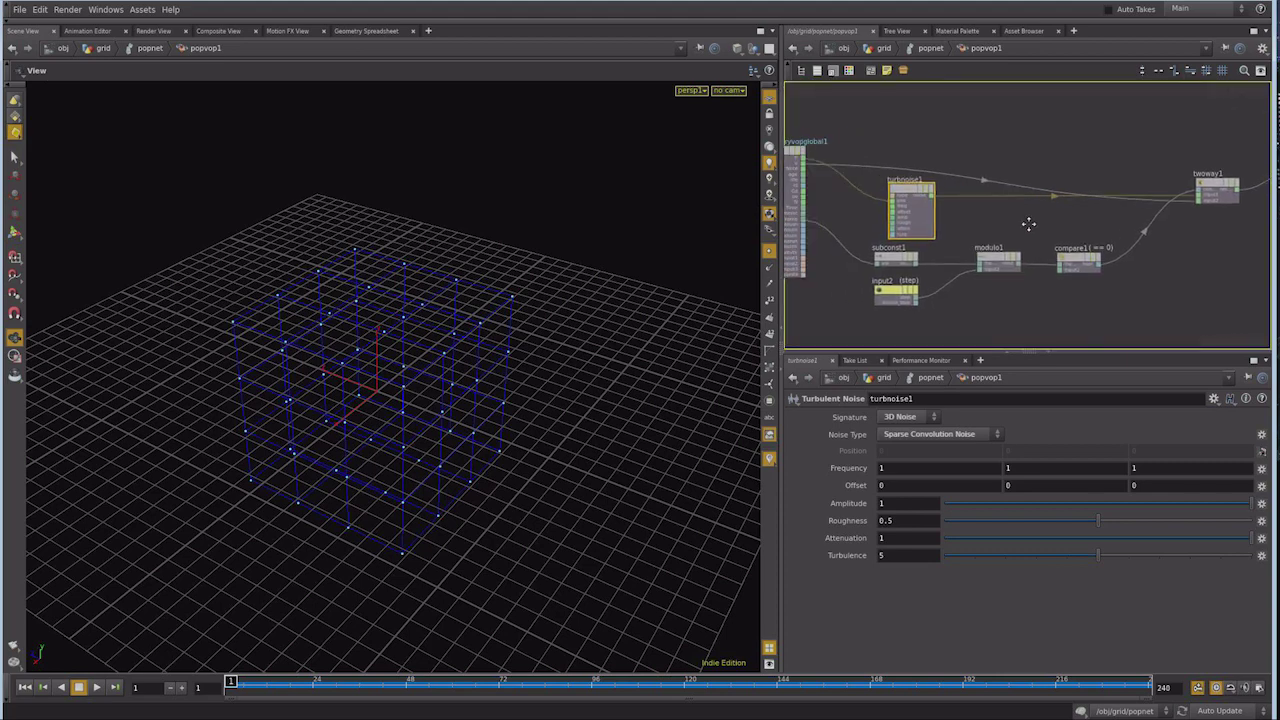
key(ctrl+b)
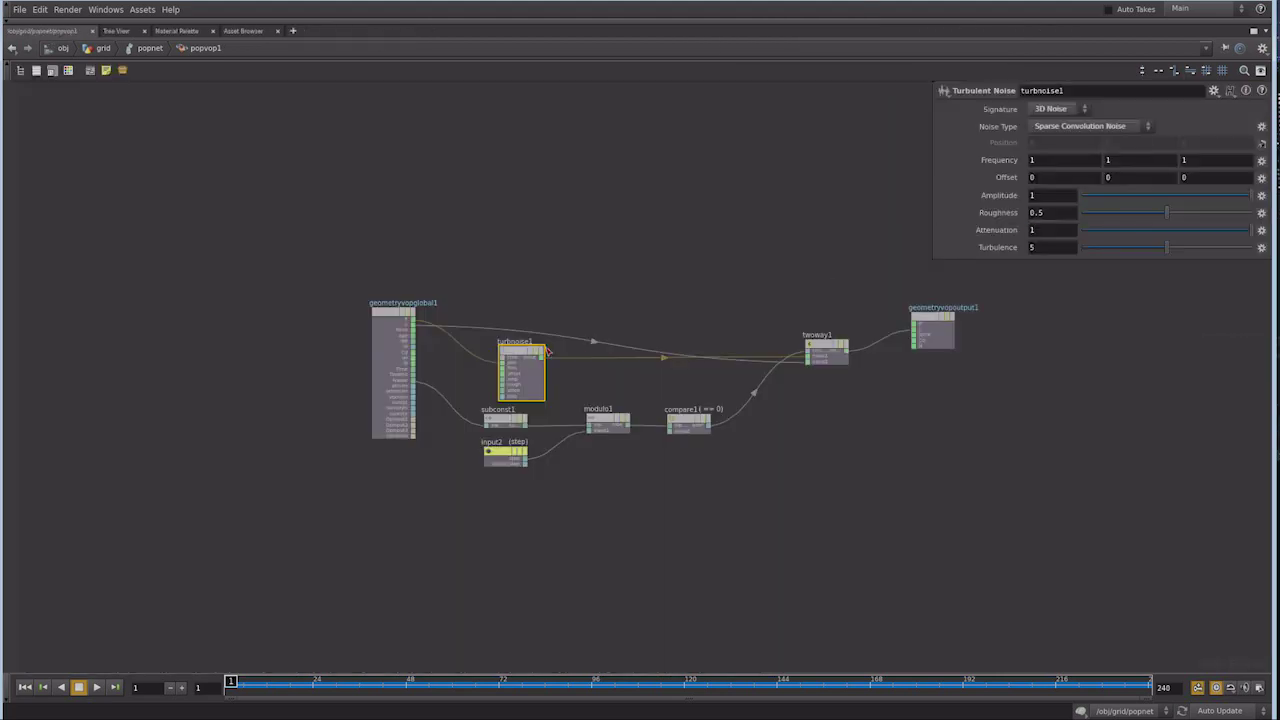
scroll(531, 357, up, 2)
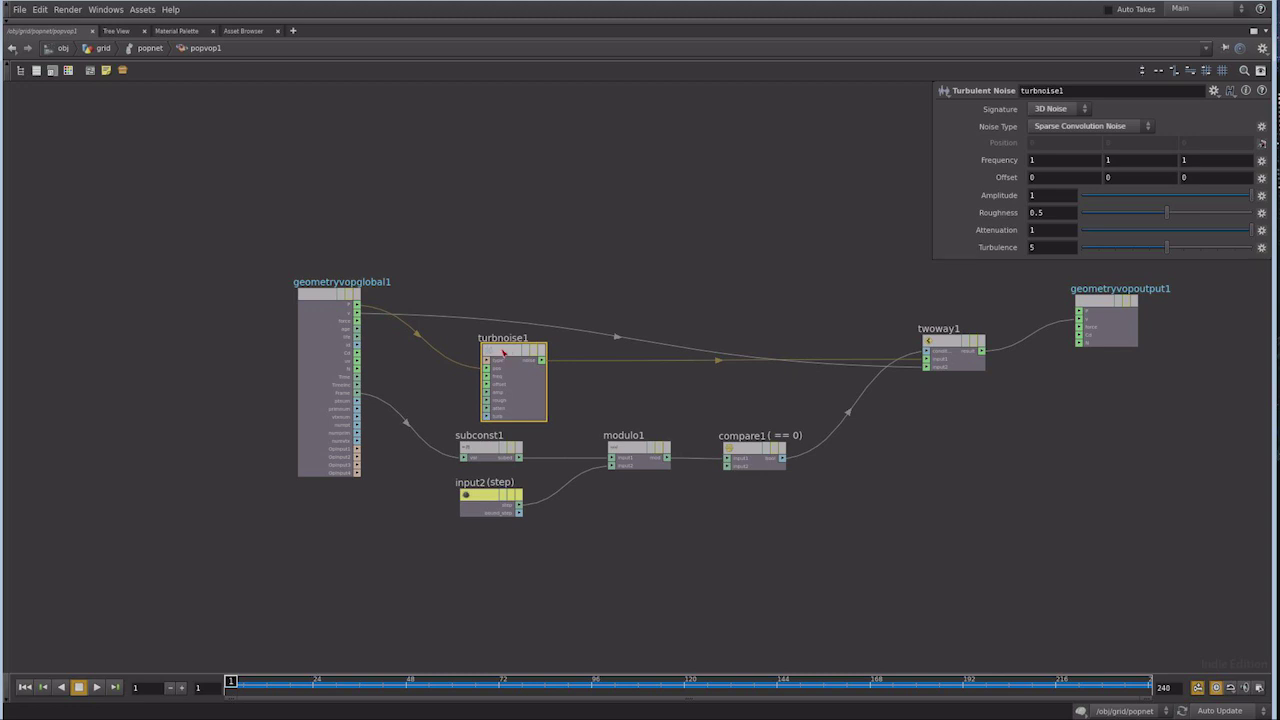
Replace turbnoise1 with a vector Constant node, const1, set to (1, 0, 0)
key(Delete)
key(ctrl+b)
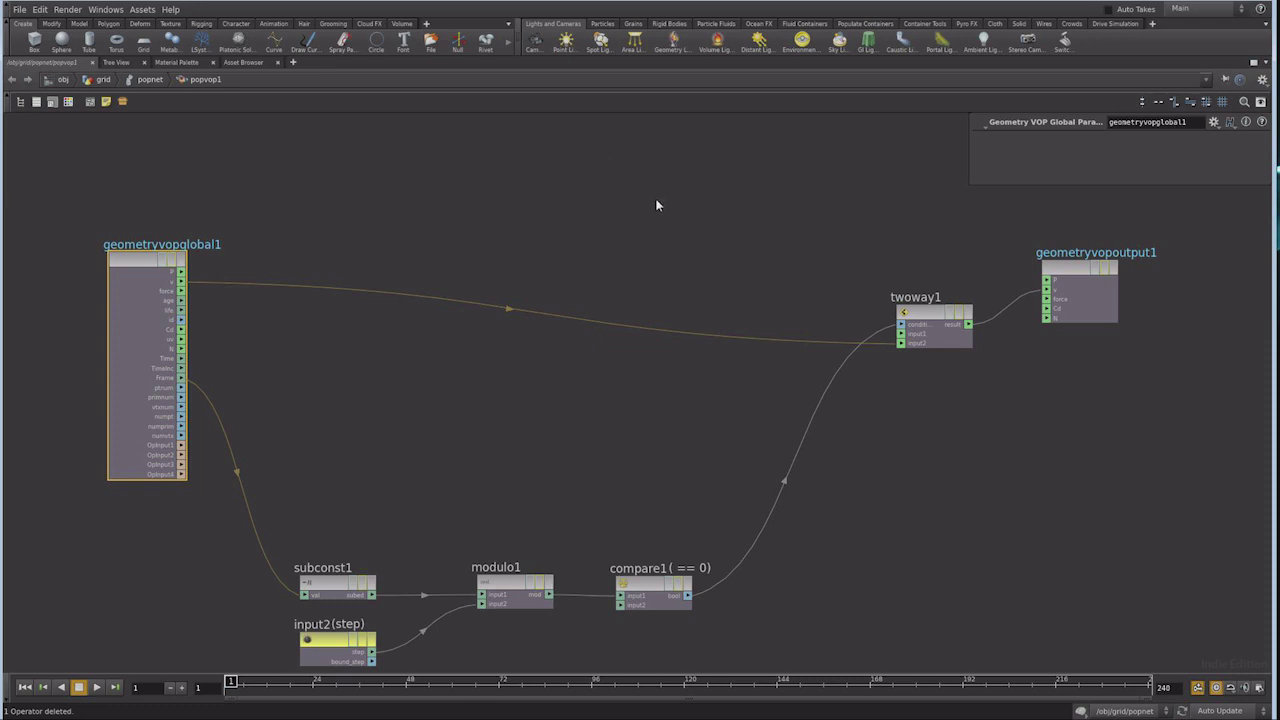
middle_drag(618, 245, 620, 357)
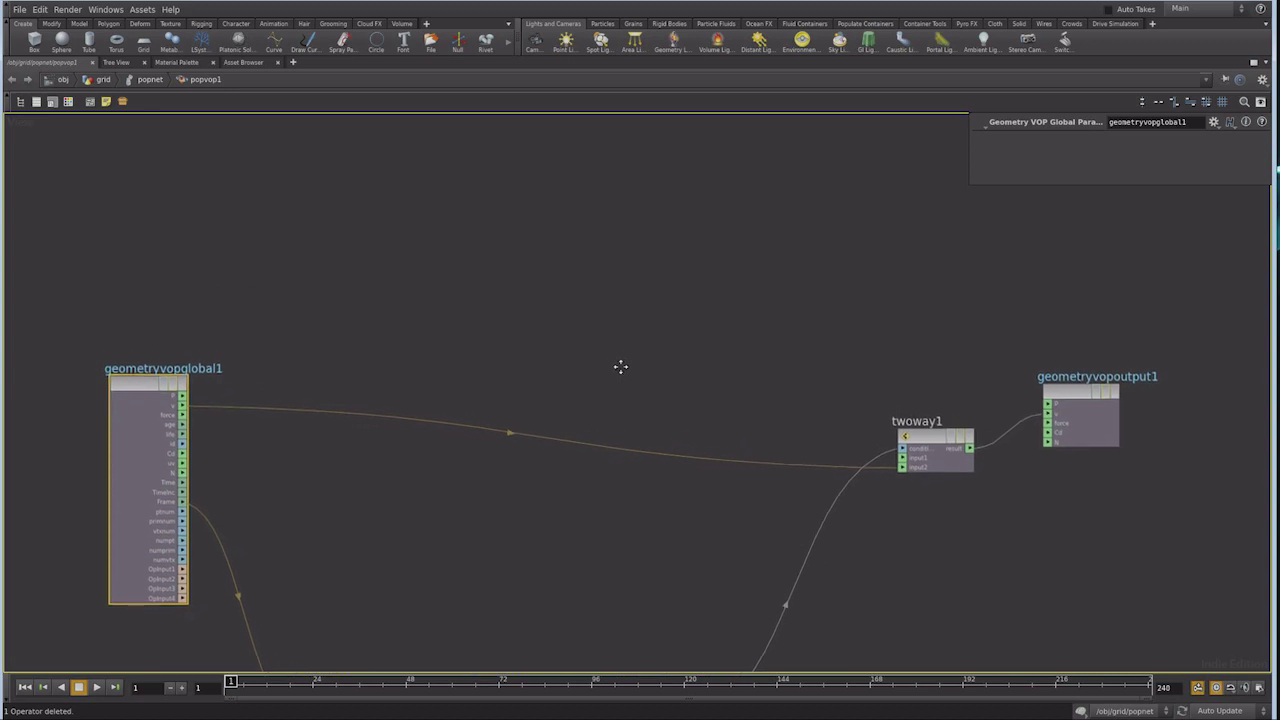
key(Tab)
text(const)
key(Return)
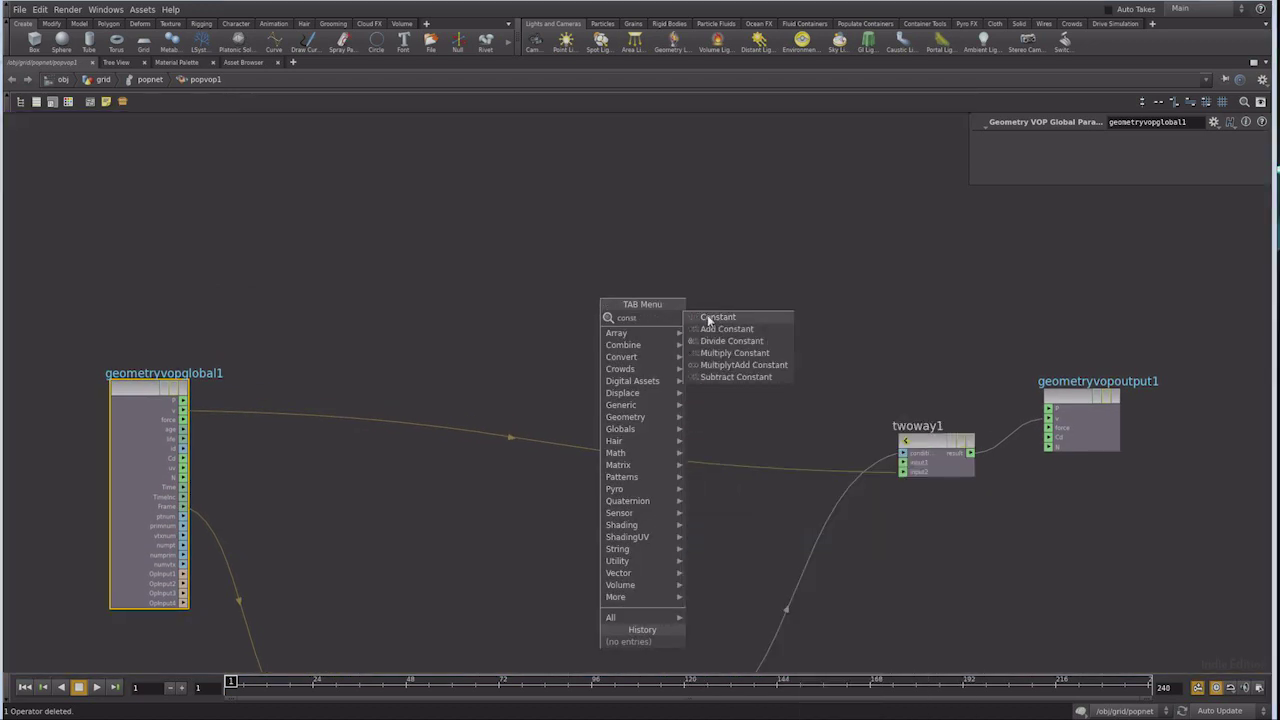
click(594, 286)
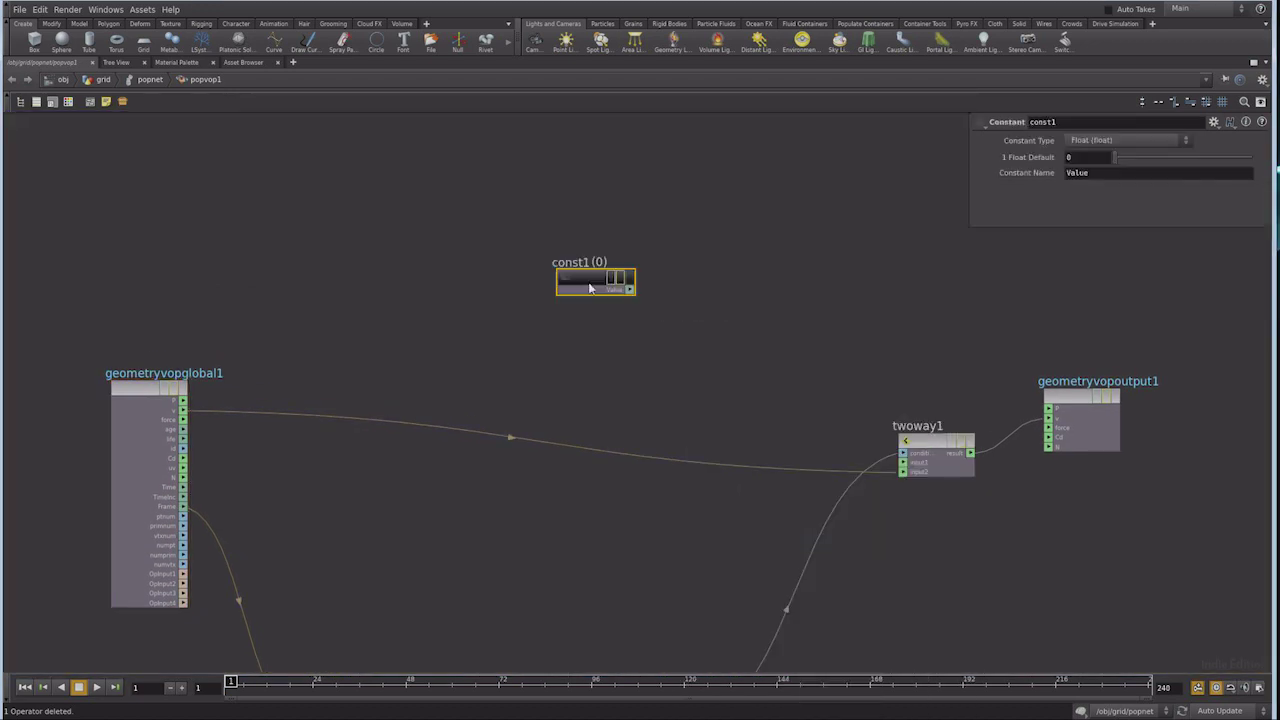
click(1084, 145)
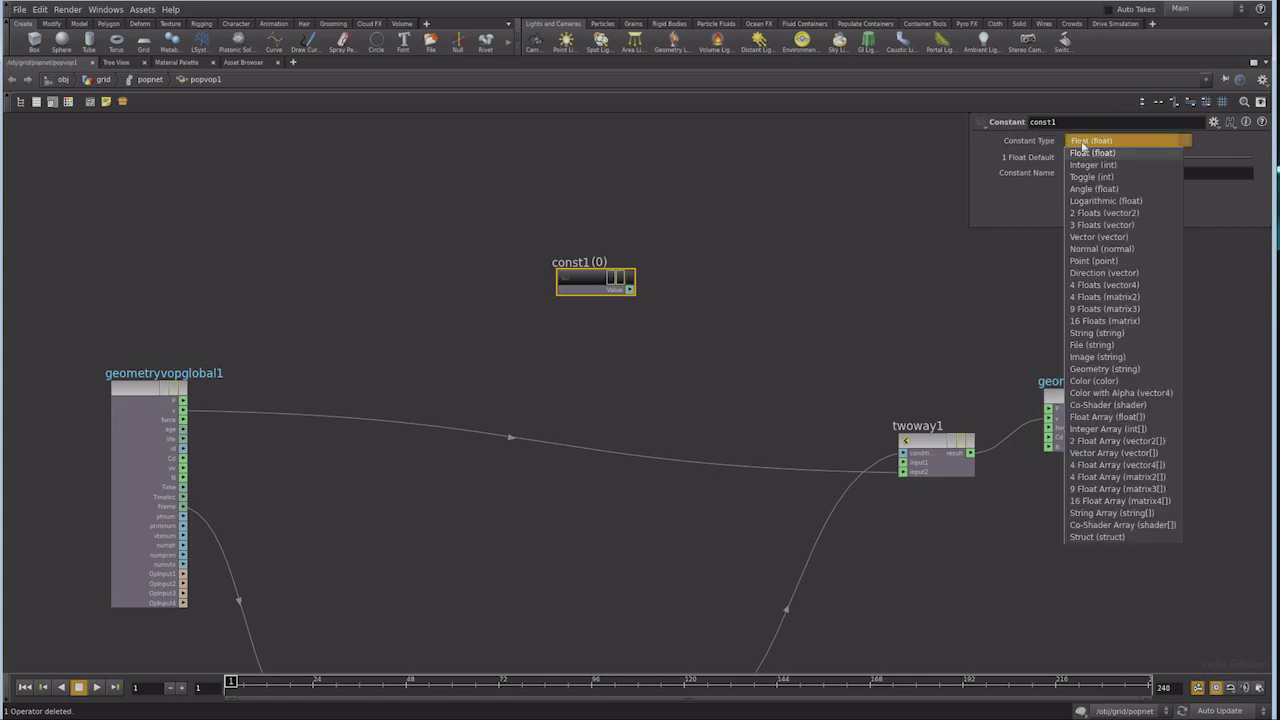
click(1097, 237)
double_click(1092, 157)
text(1)
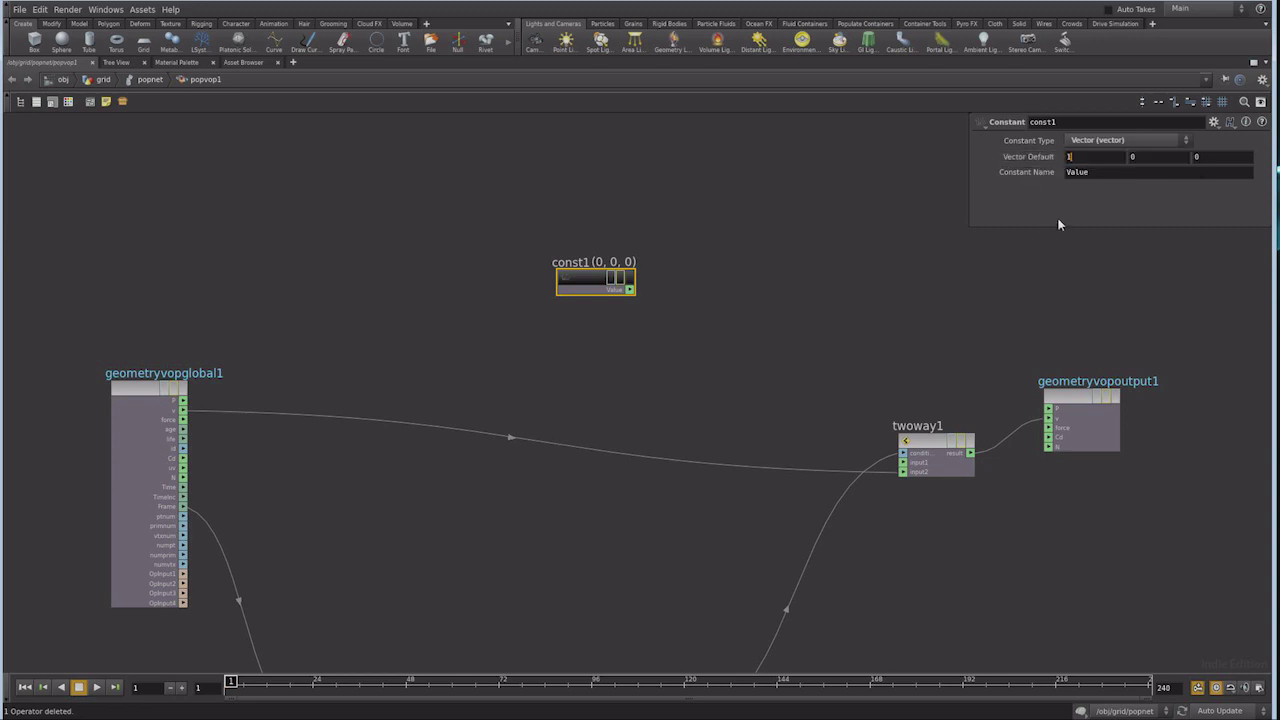
Duplicate const1 into const2 set to (0, 1, 0) and const3 set to (0, 0, 1)
alt+drag(575, 280, 604, 331)
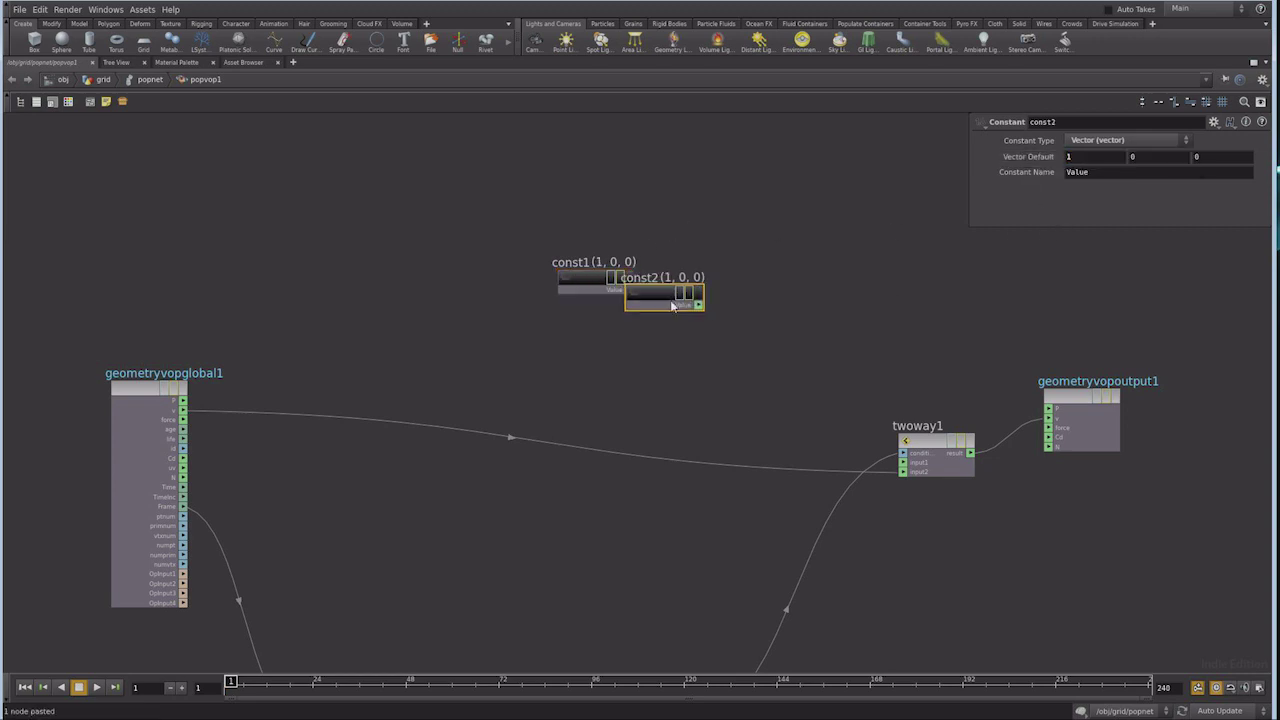
double_click(1163, 157)
text(1)
double_click(1068, 157)
text(0)
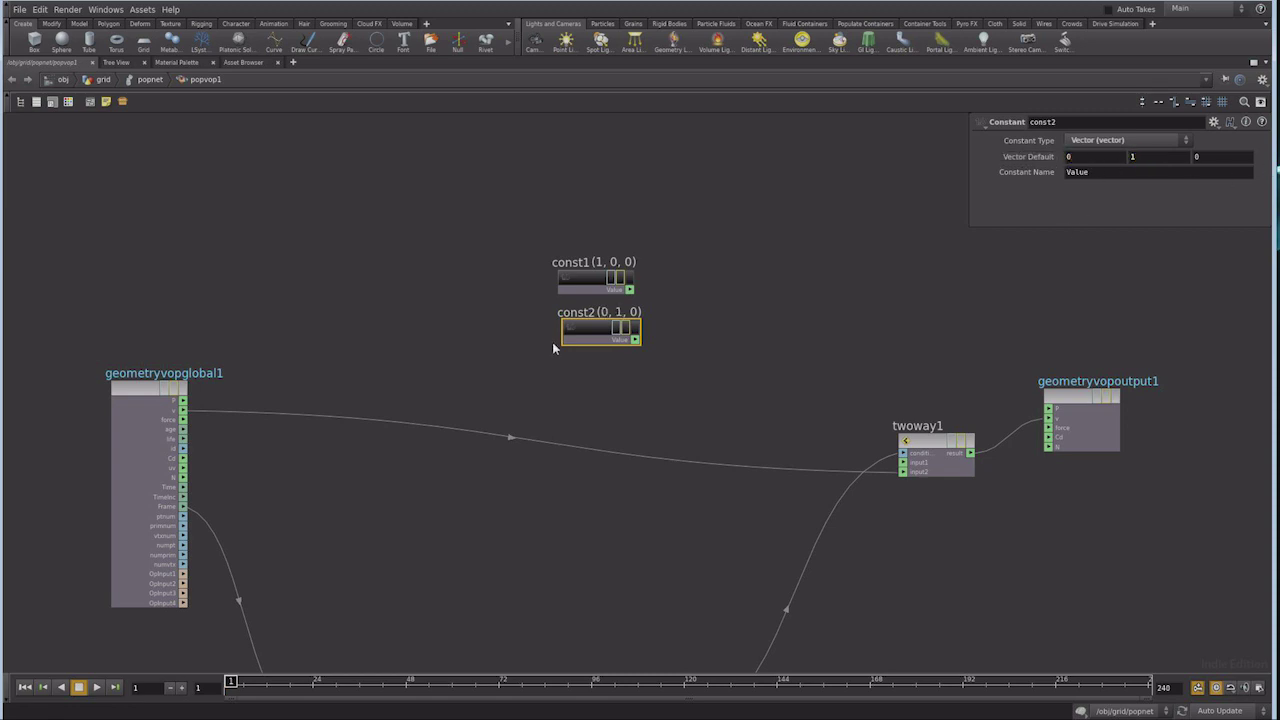
key(ctrl+c)
key(ctrl+v)
drag(648, 352, 610, 374)
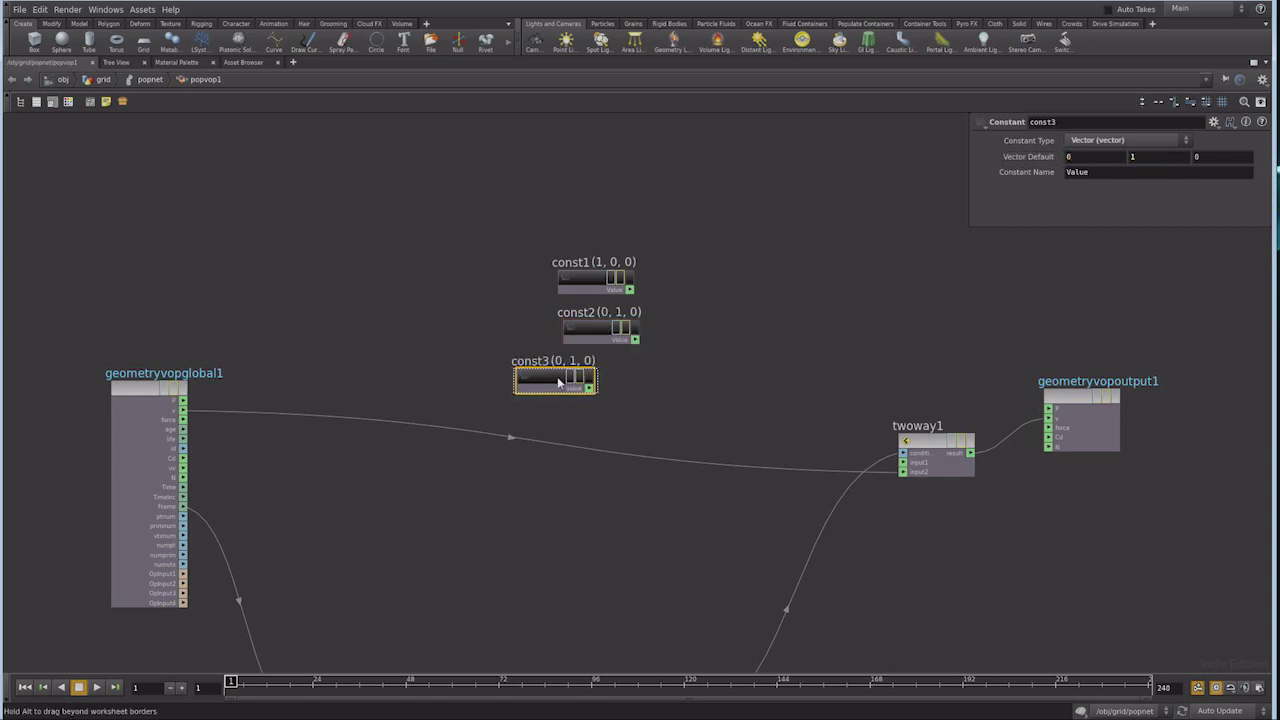
text(0)
key(Tab)
text(1)
key(Return)
Copy the three constants as const4–const6, negated to (-1,0,0), (0,-1,0) and (0,0,-1)
drag(541, 268, 655, 392)
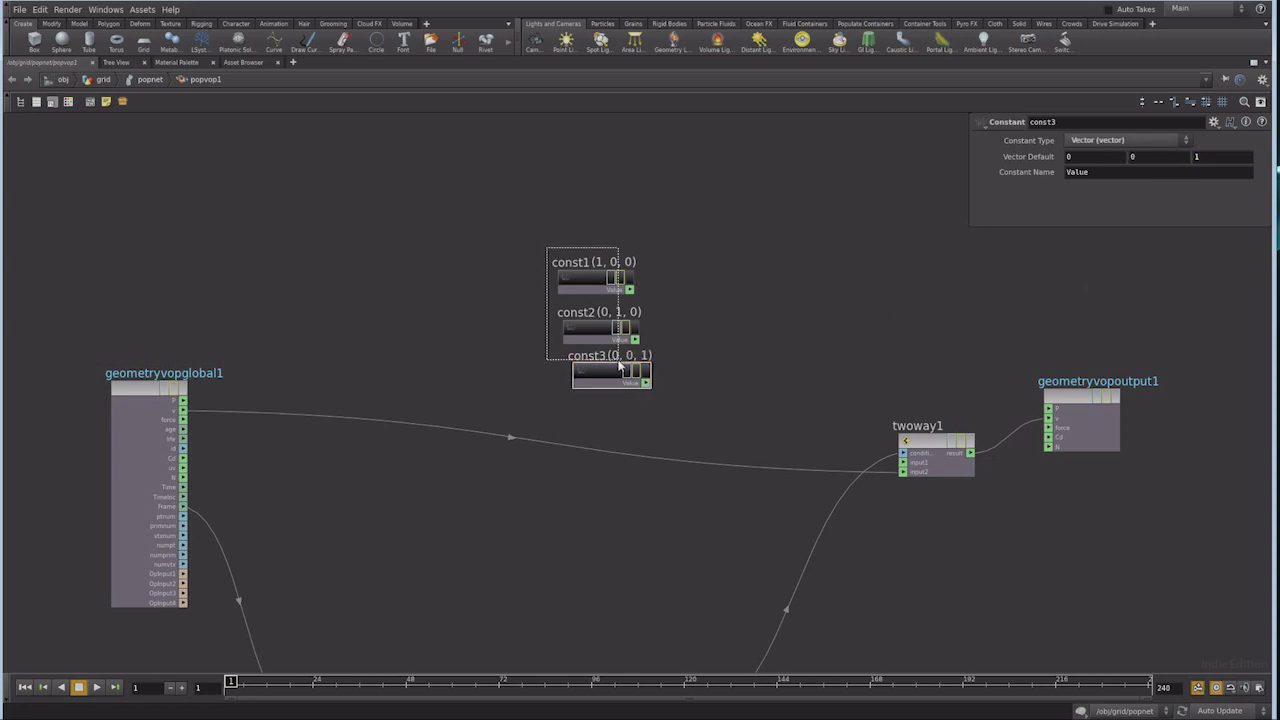
drag(584, 300, 587, 397)
mouse_move(534, 251)
mouse_down()
mouse_move(606, 380)
mouse_move(561, 166)
mouse_up()
key(ctrl+c)
key(ctrl+v)
drag(710, 285, 590, 305)
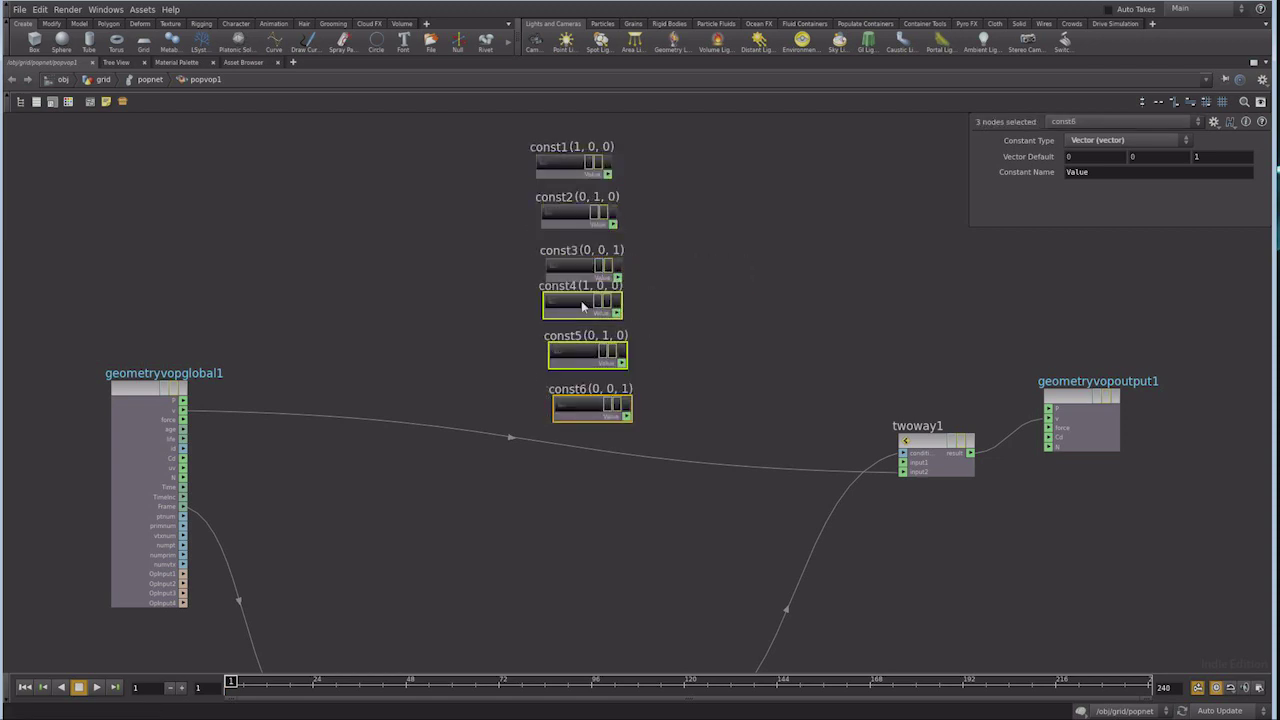
click(585, 303)
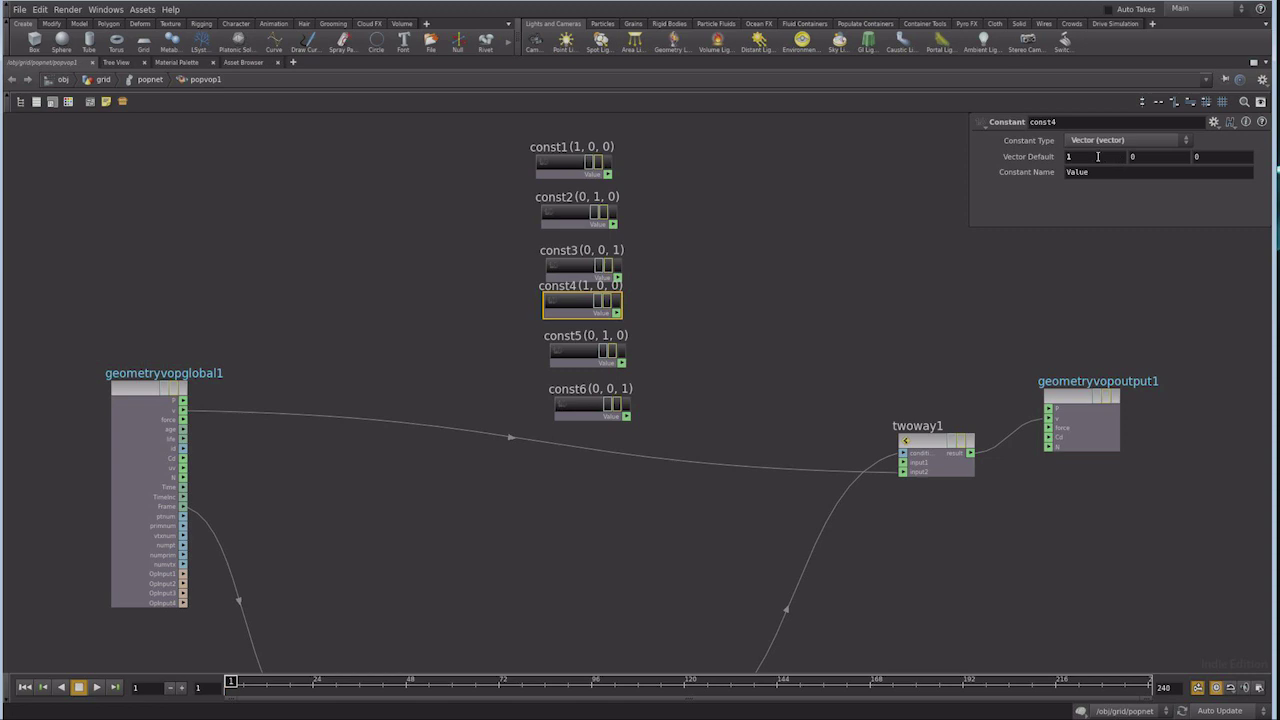
text(-)
click(582, 352)
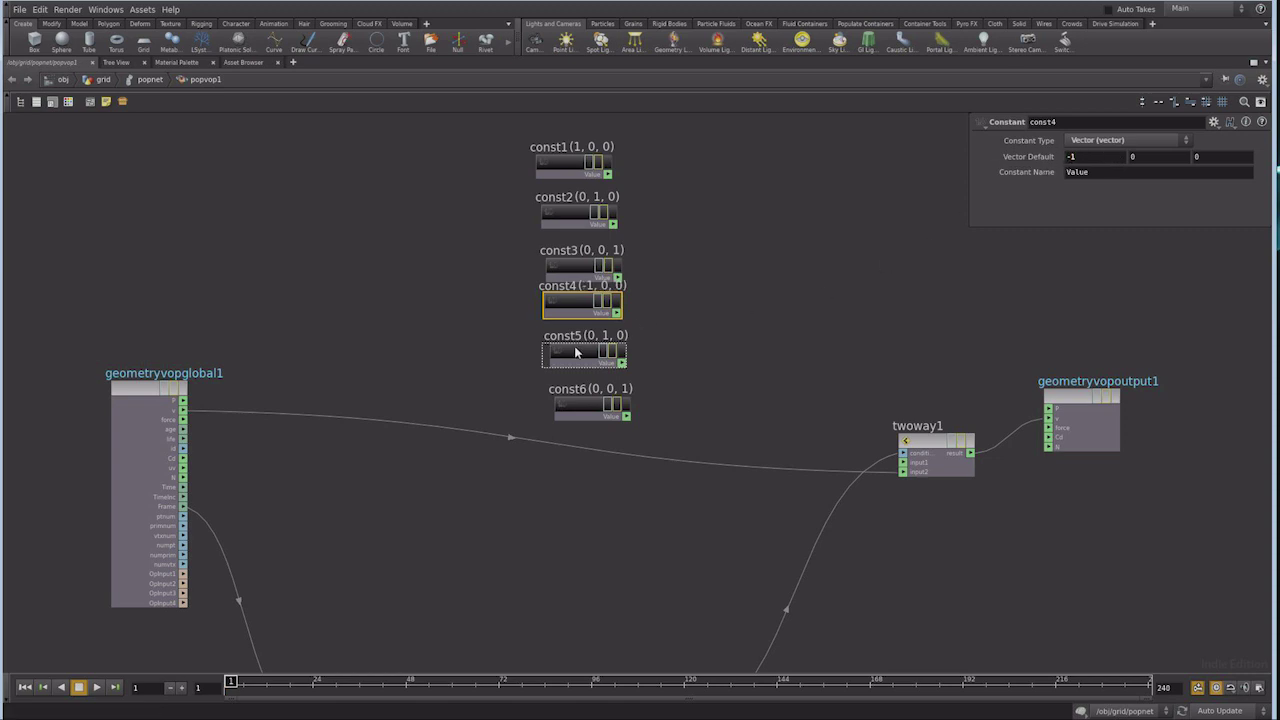
text(-)
click(600, 405)
text(-)
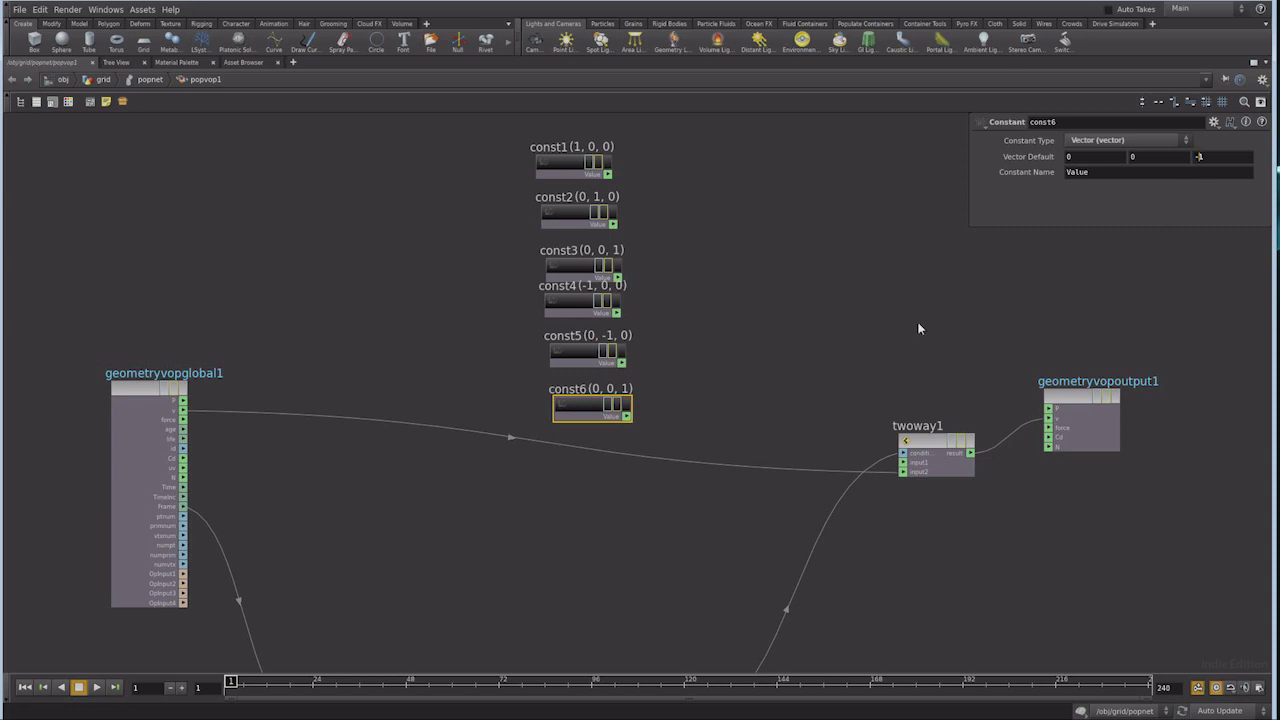
click(680, 379)
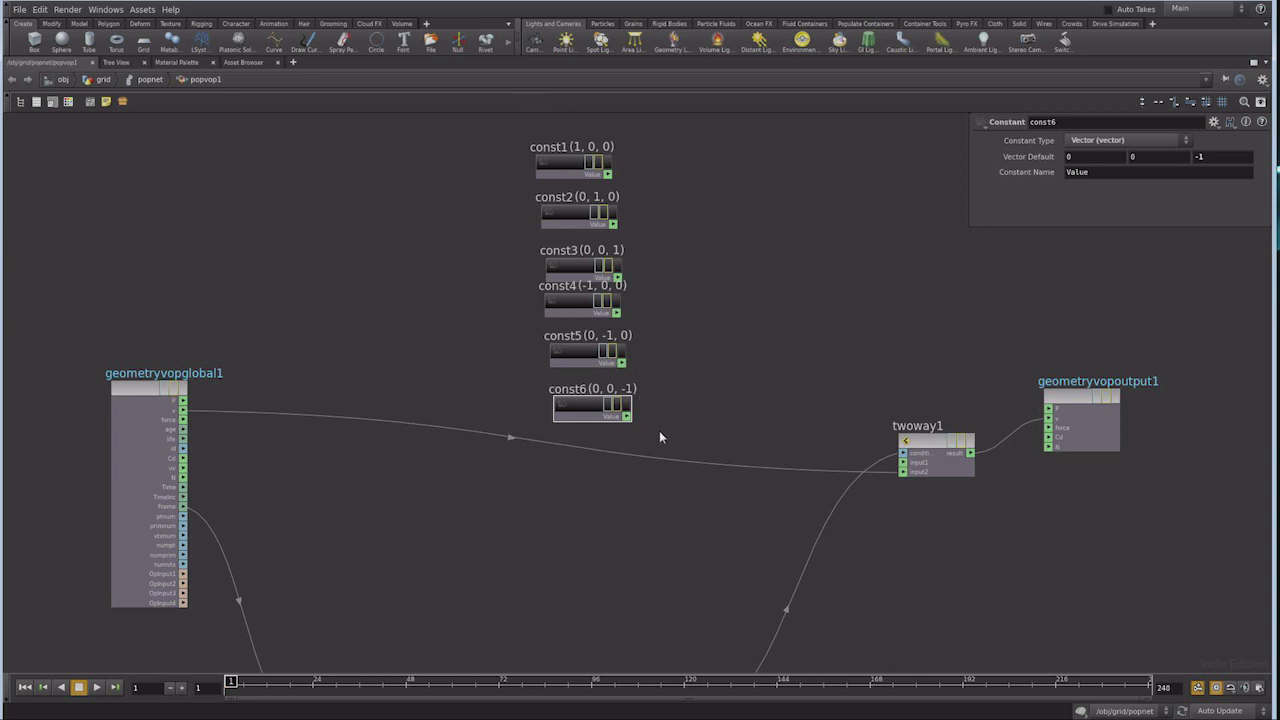
key(Tab)
text(swi)
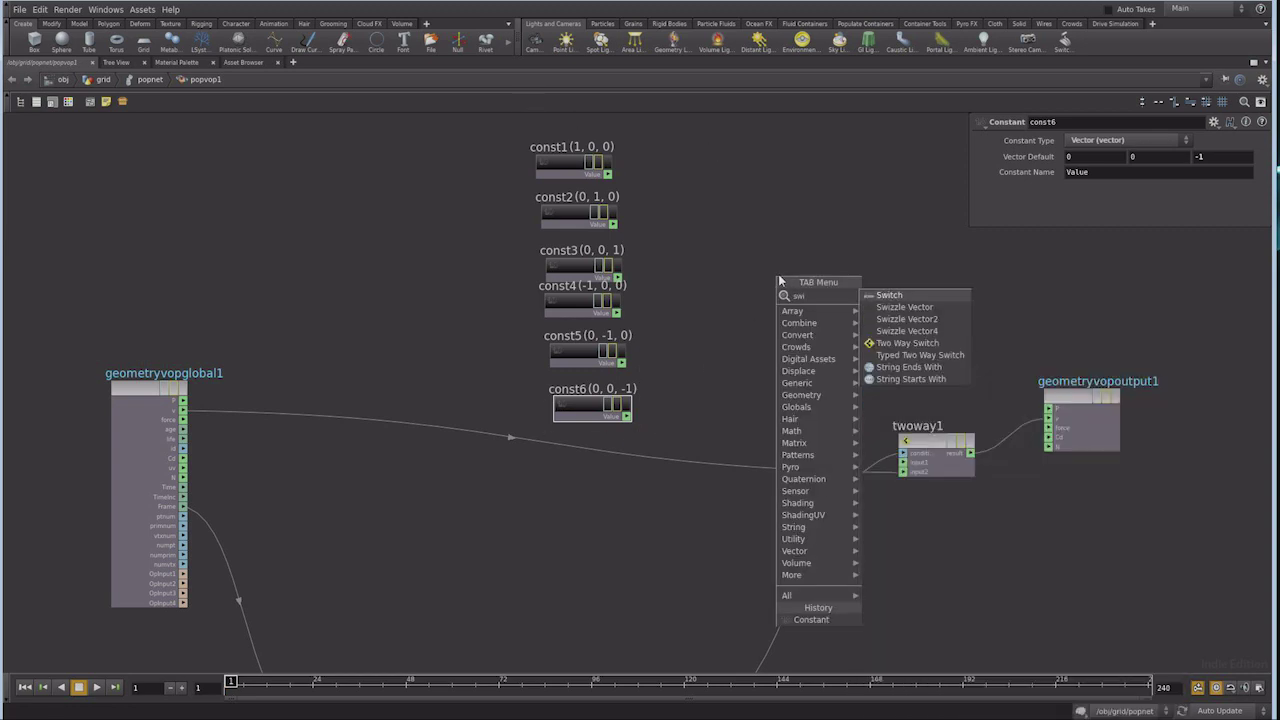
text(tc)
Add switch1, wire const1–const6 into its six inputs, and feed its result into twoway1
click(880, 296)
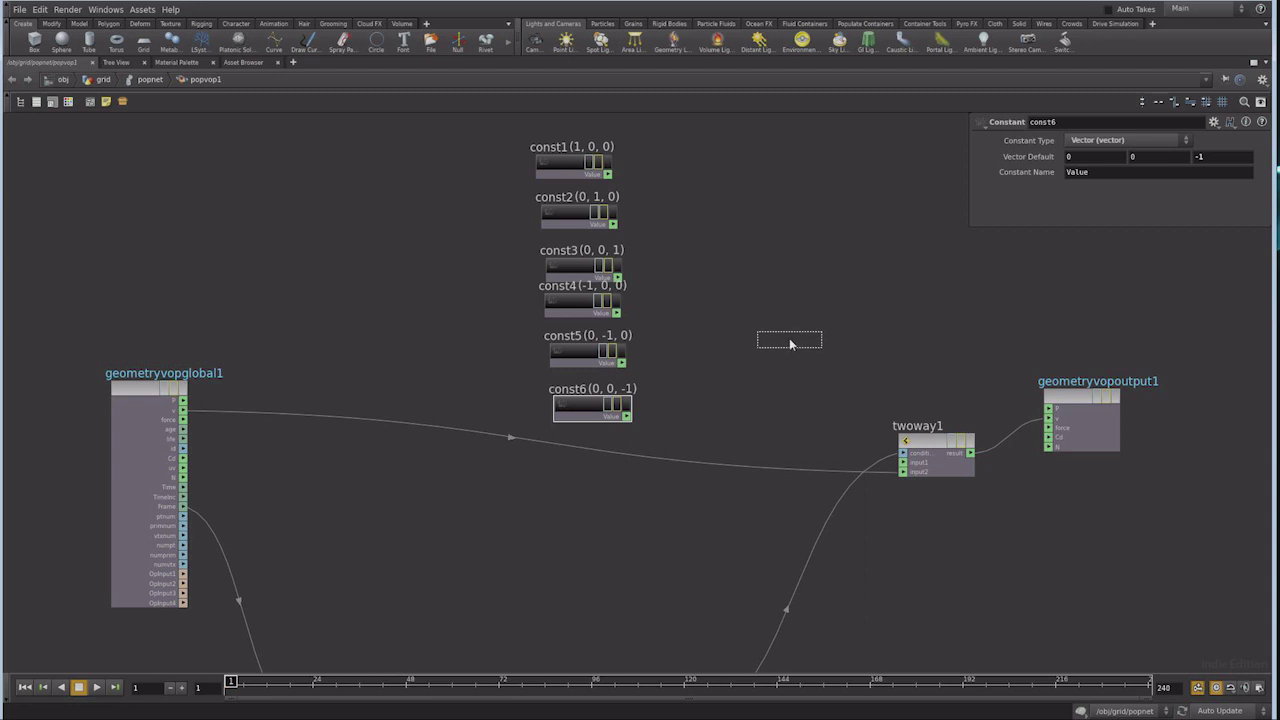
click(790, 318)
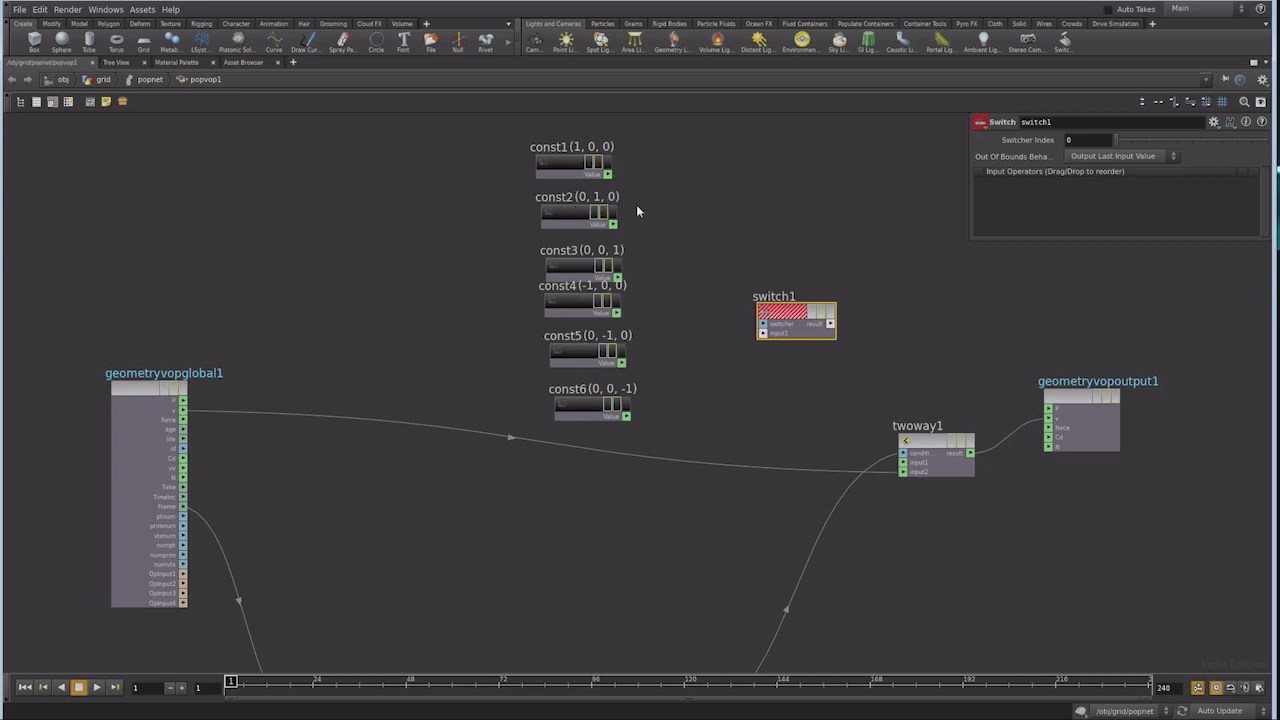
mouse_move(607, 174)
mouse_down()
mouse_move(746, 328)
mouse_move(763, 330)
mouse_up()
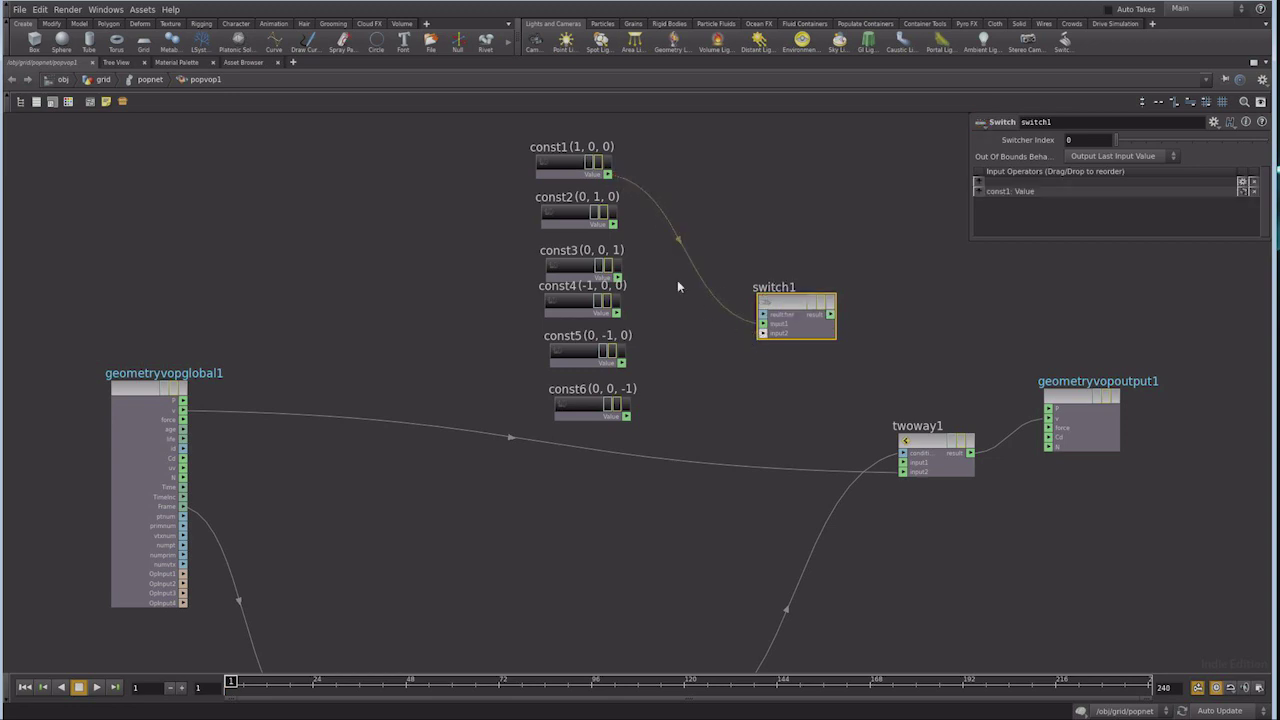
drag(614, 224, 763, 333)
drag(617, 313, 764, 335)
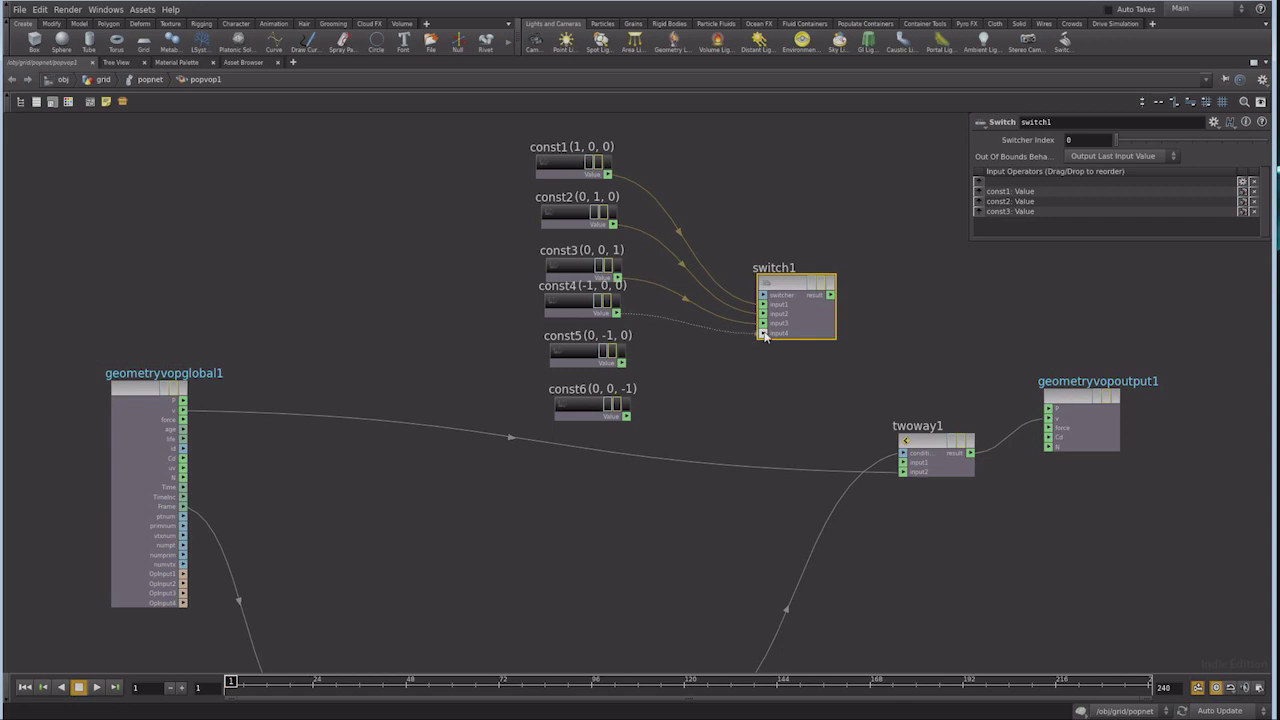
drag(624, 364, 756, 334)
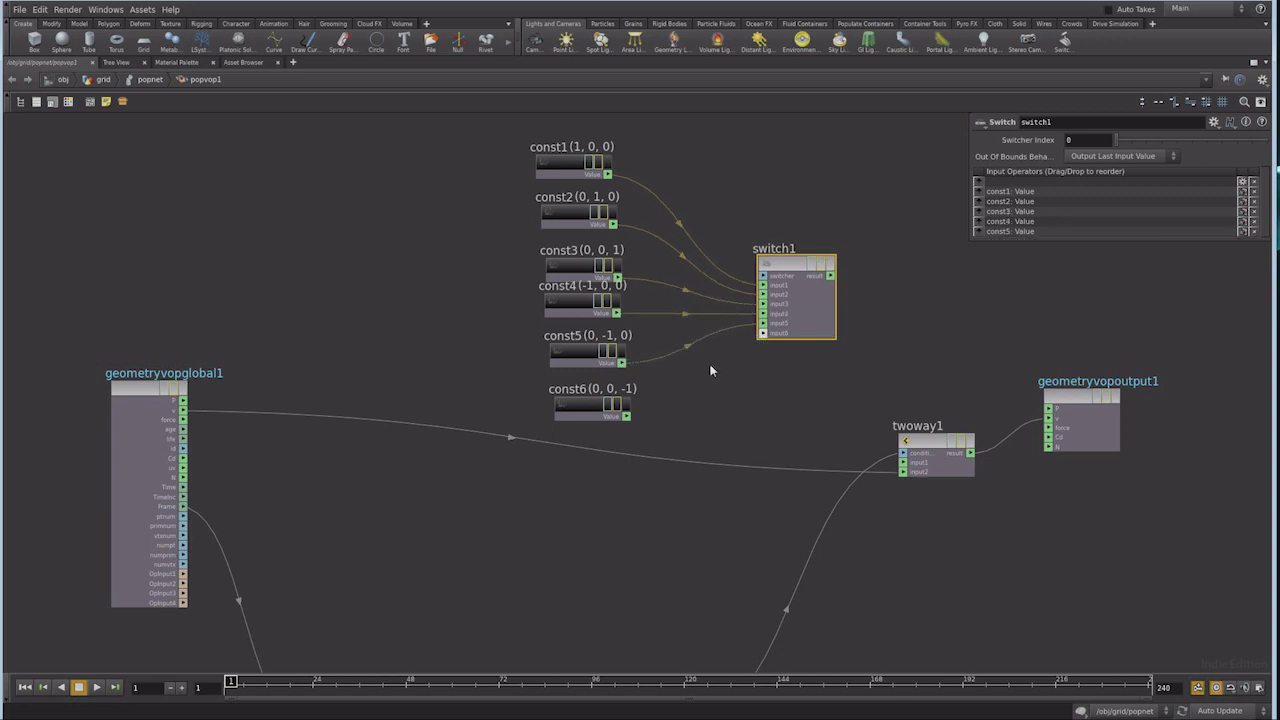
drag(632, 421, 763, 333)
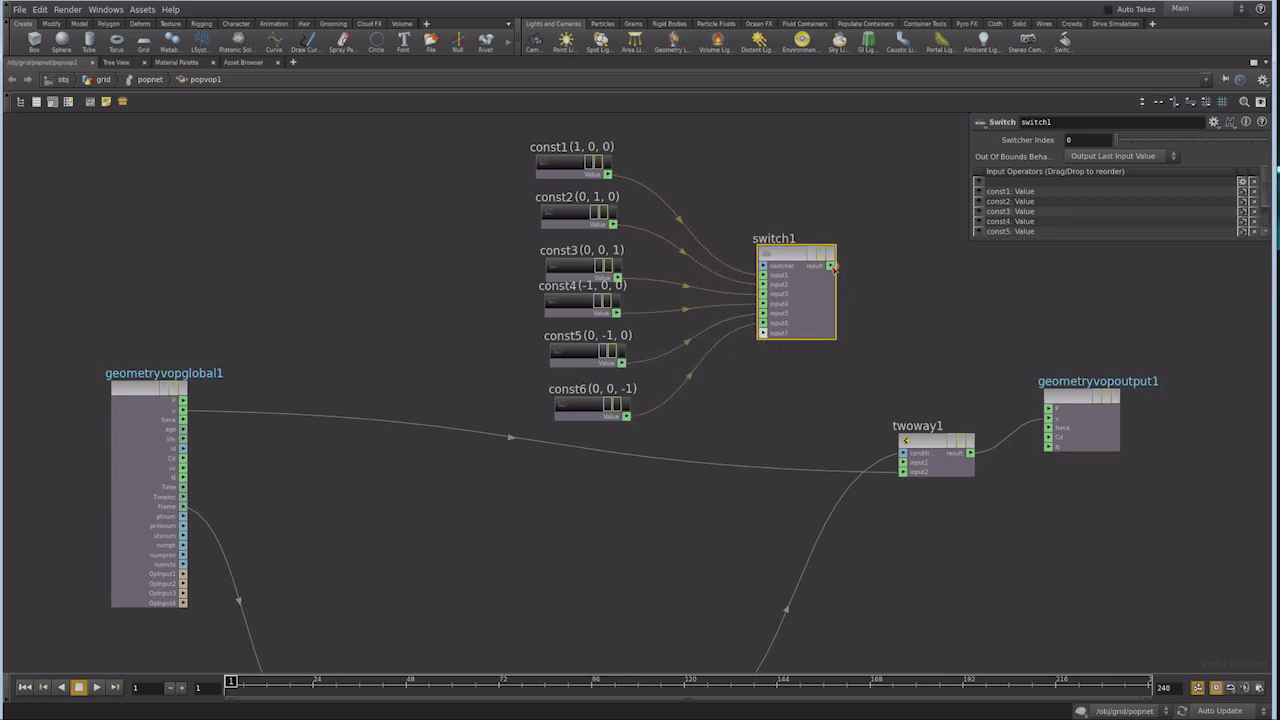
drag(832, 266, 903, 453)
middle_drag(797, 437, 831, 457)
mouse_move(815, 286)
mouse_down()
mouse_move(795, 297)
mouse_move(805, 306)
mouse_up()
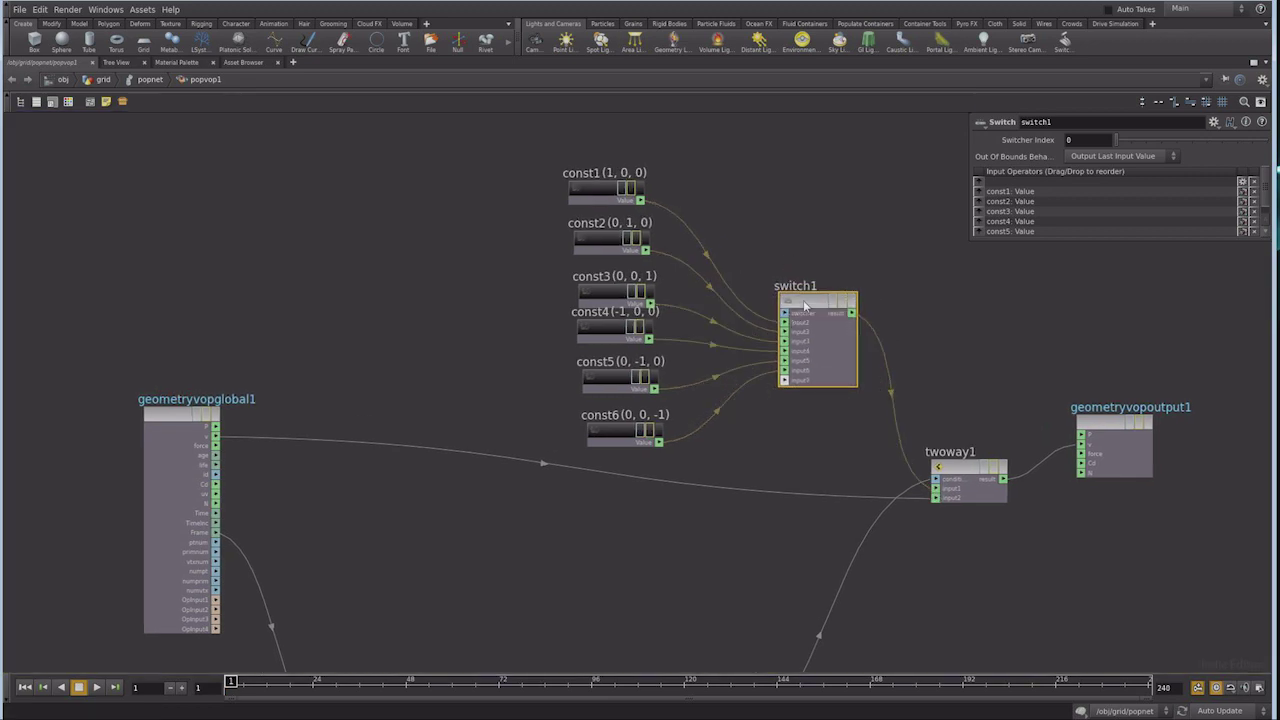
Check each constant's direction, hide switch1's inputs, and auto-layout the network with L
click(600, 190)
click(607, 240)
click(610, 295)
click(616, 333)
click(614, 378)
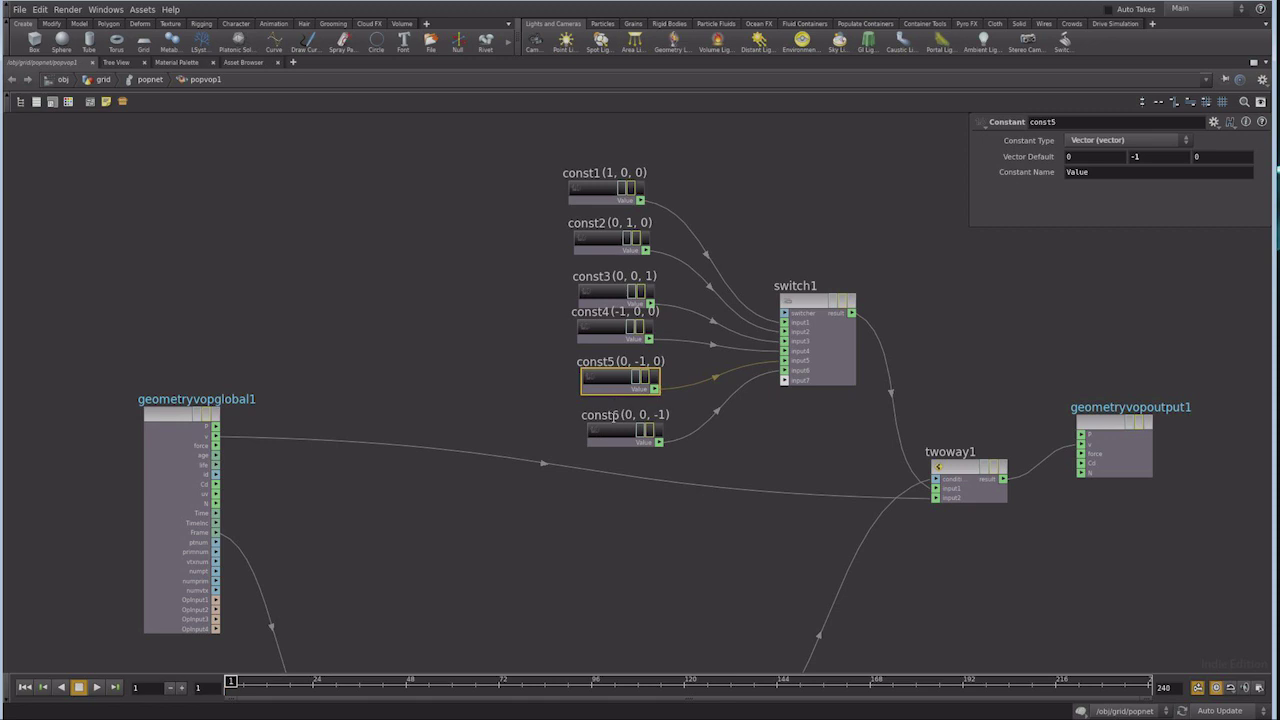
click(614, 432)
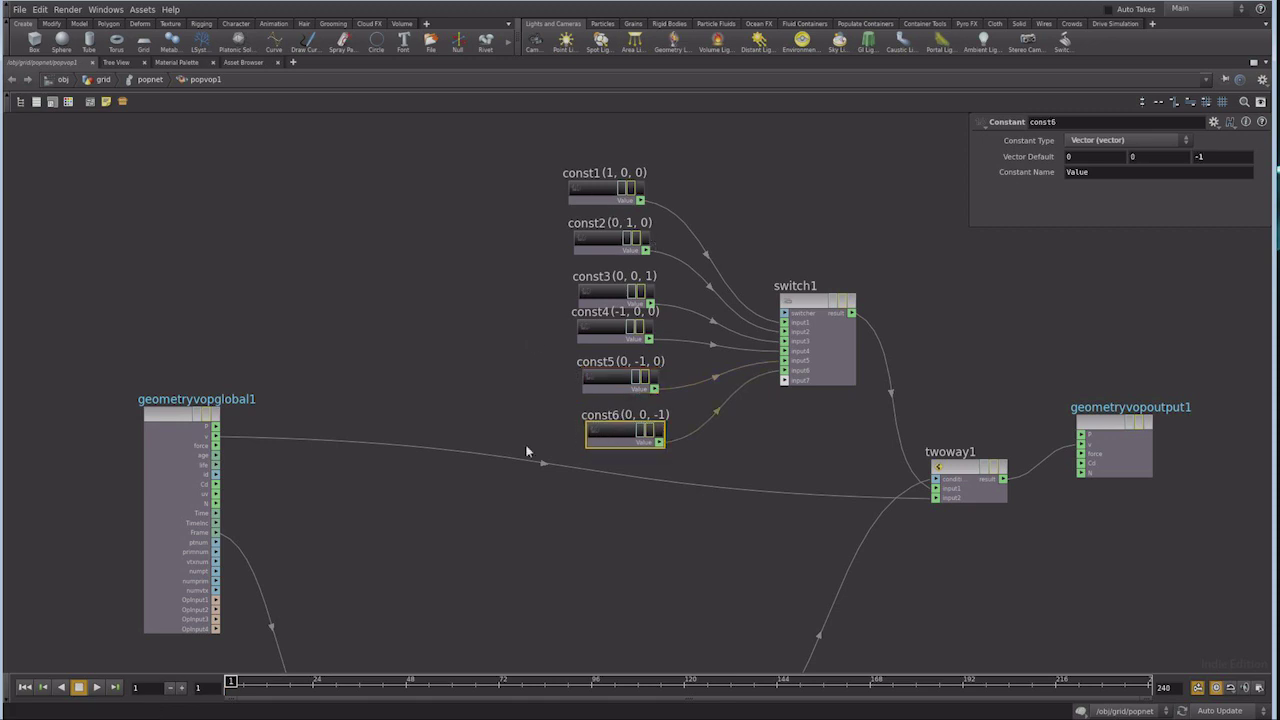
middle_click(792, 308)
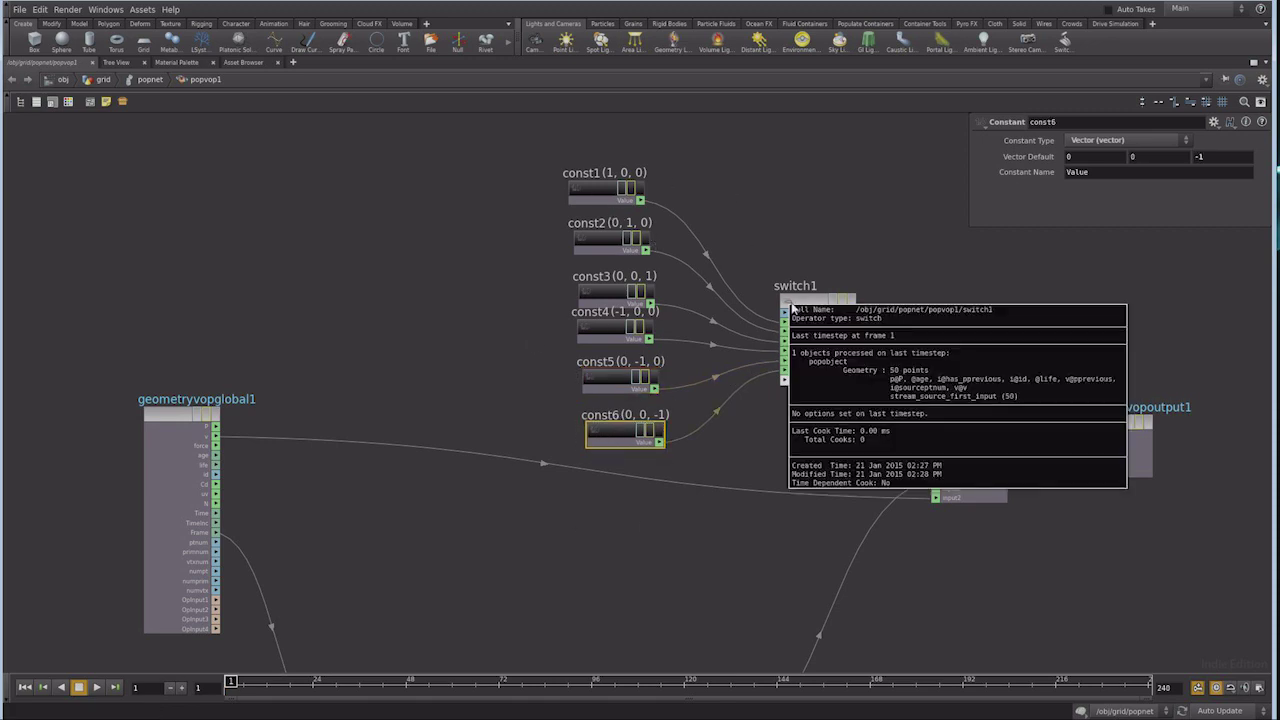
right_click(792, 307)
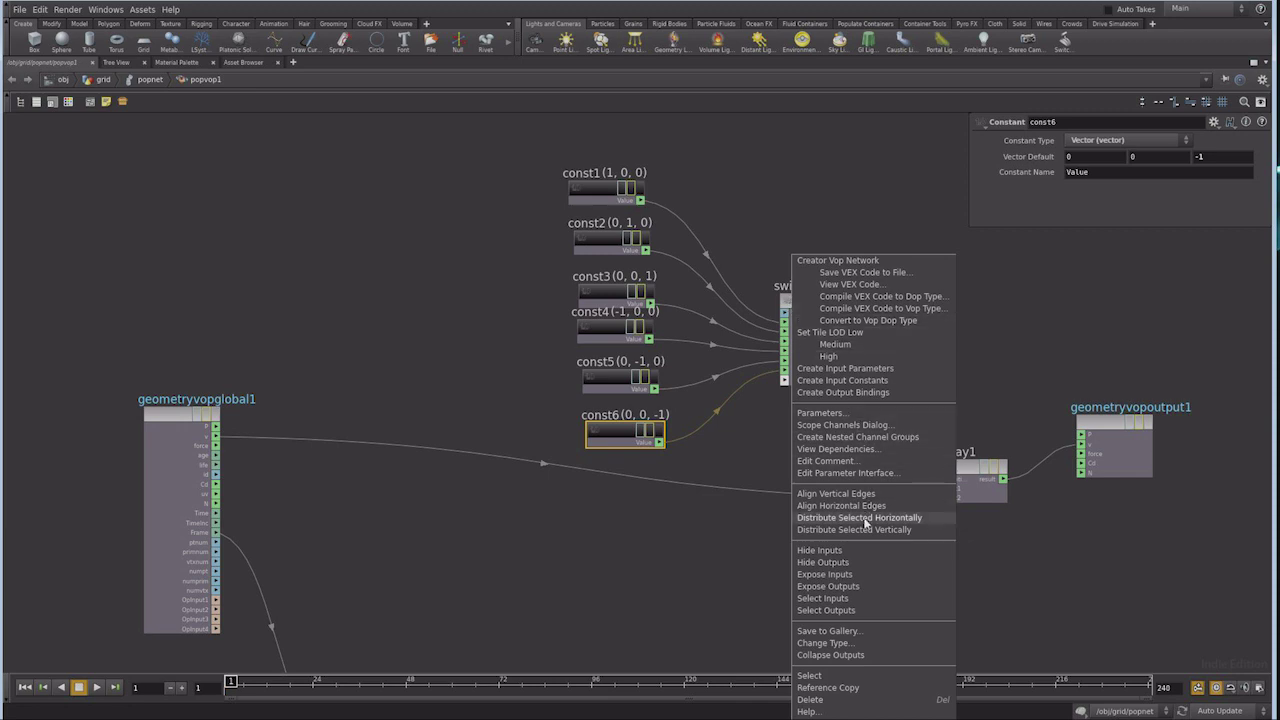
click(855, 551)
key(l)
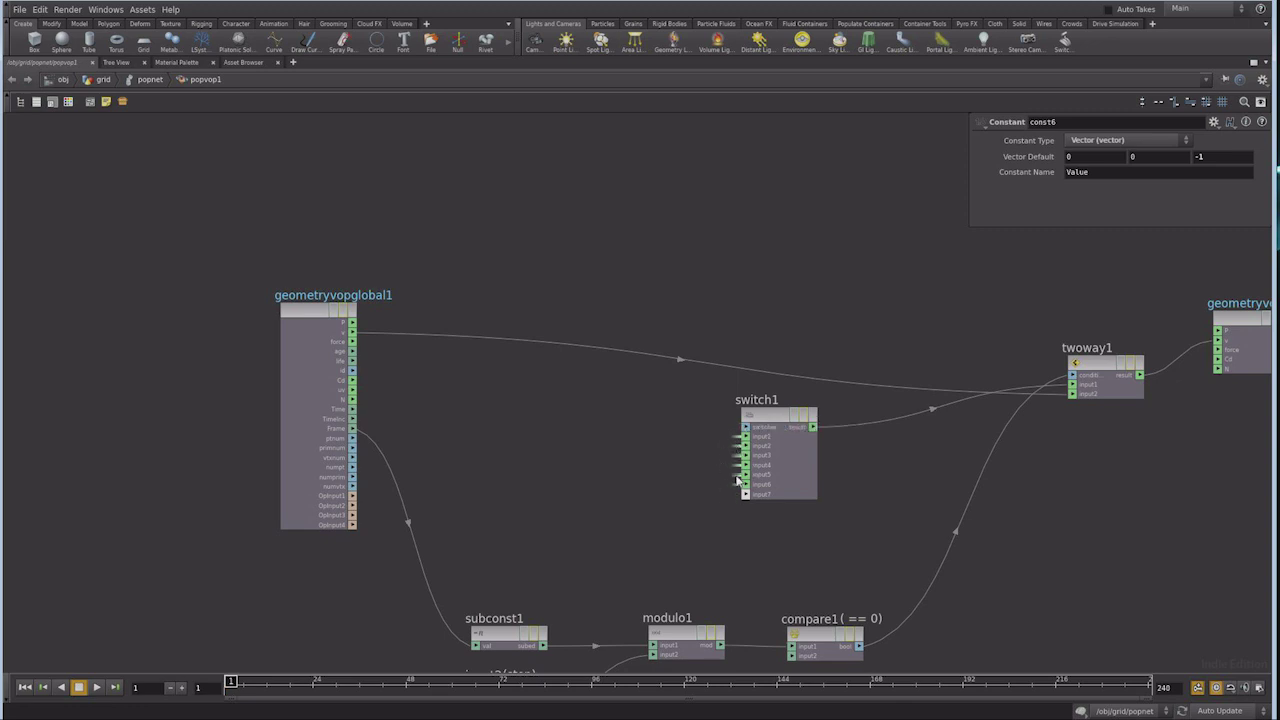
middle_drag(548, 459, 586, 471)
Add a random1 node with the global Frame wired into its pos input
key(Tab)
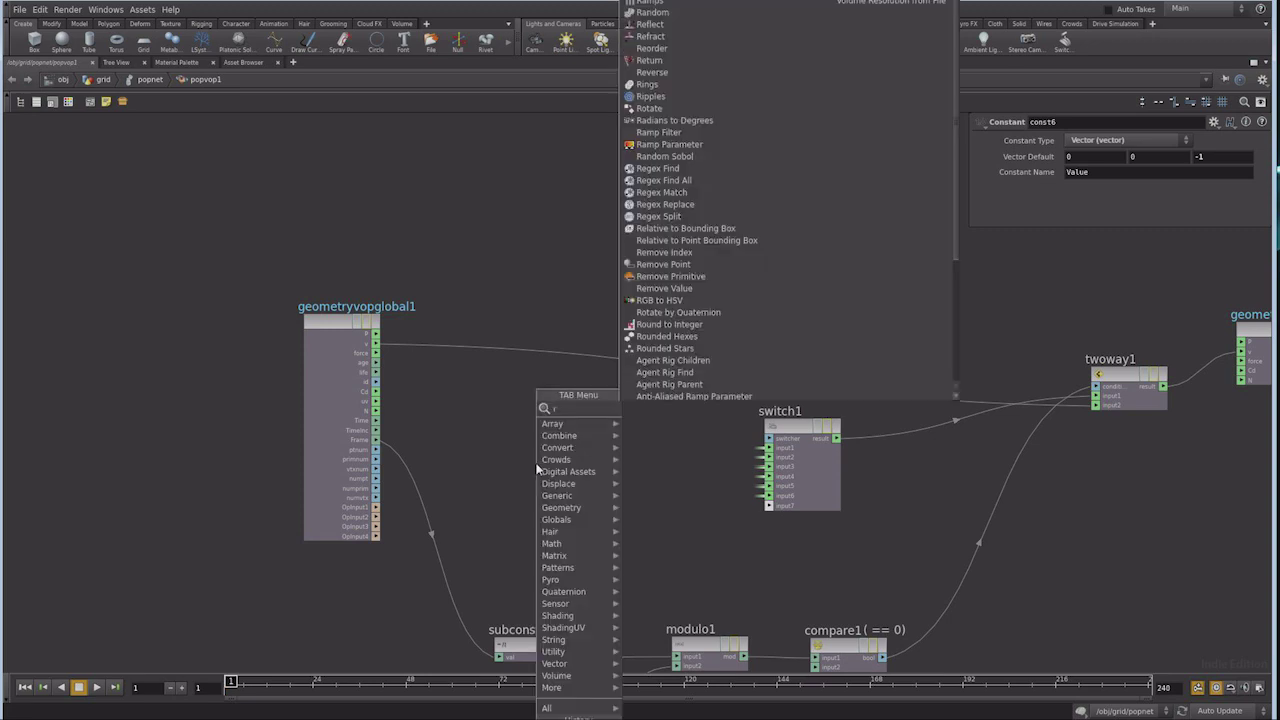
text(ran)
key(Return)
click(511, 427)
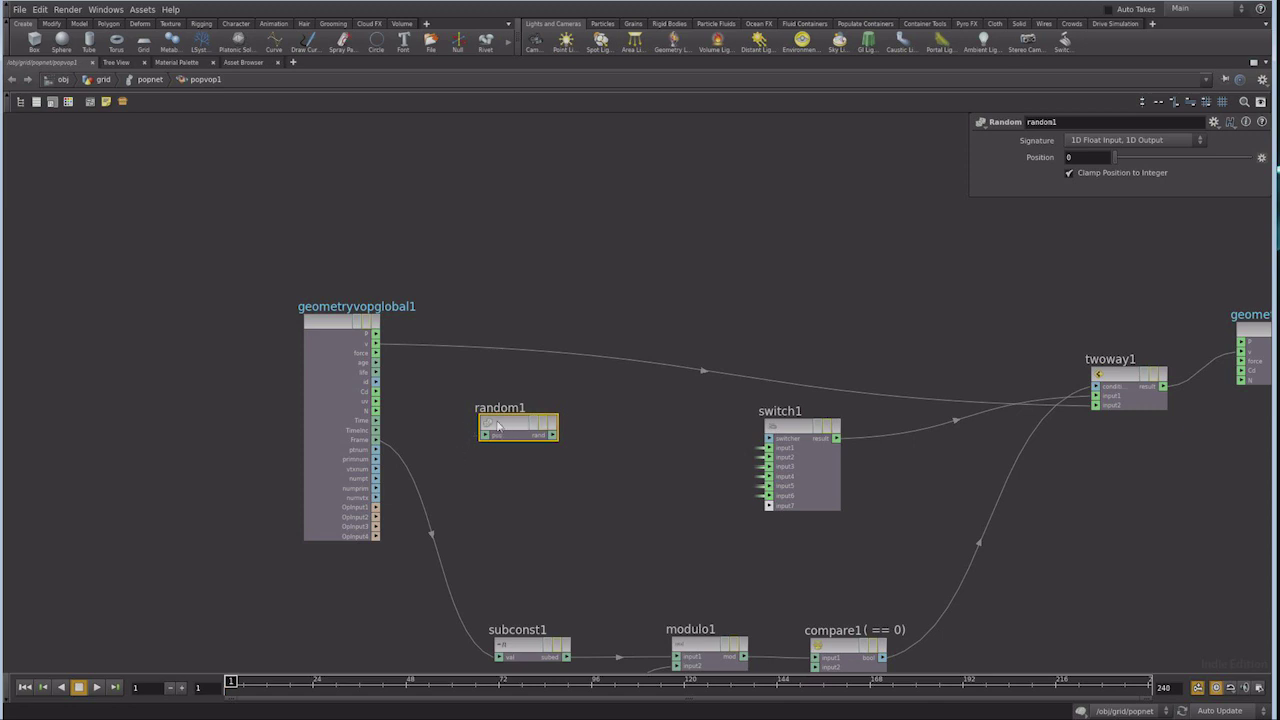
scroll(468, 474, up, 2)
middle_drag(471, 471, 571, 471)
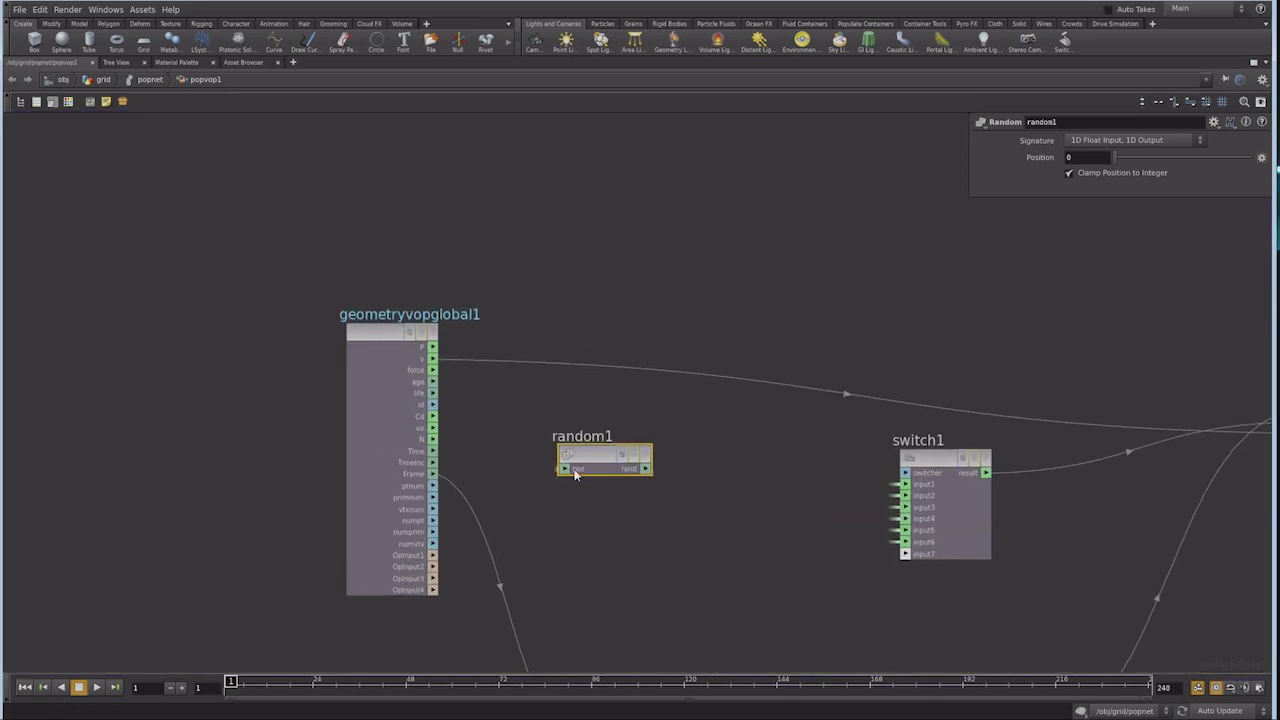
drag(437, 478, 628, 475)
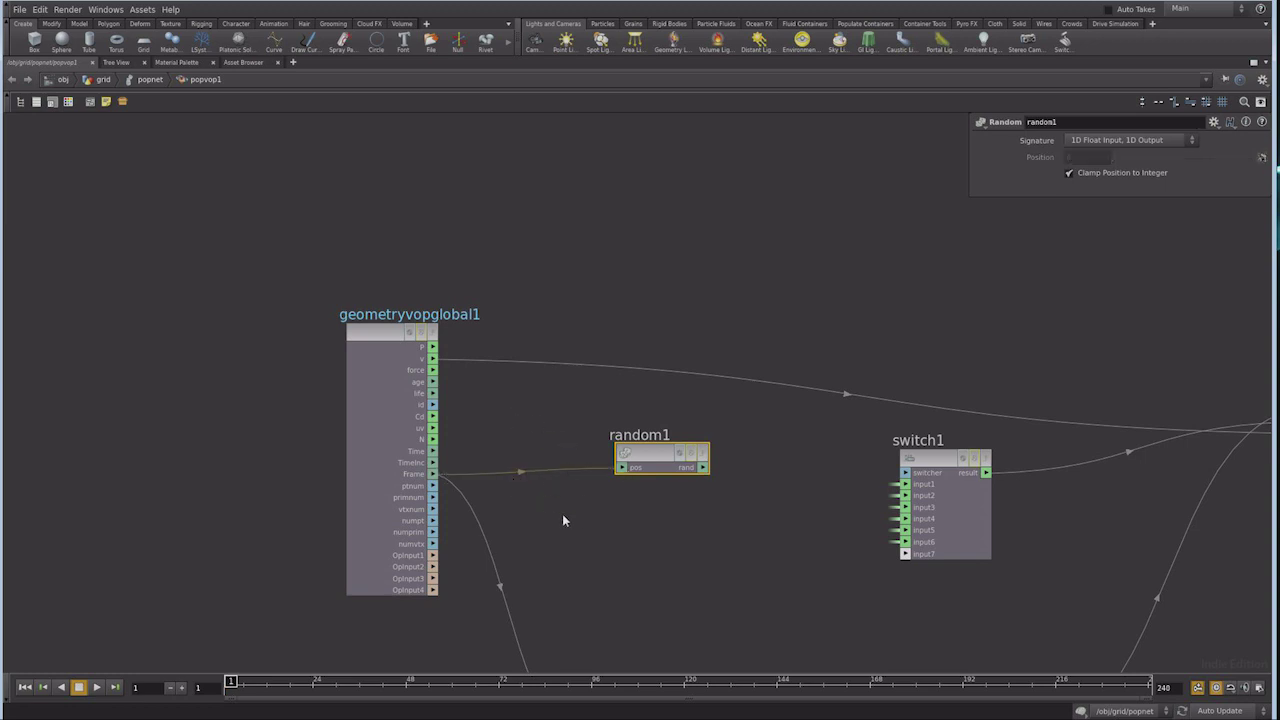
Insert add1 on the Frame wire and connect ptnum into its second input
key(Tab)
text(ad)
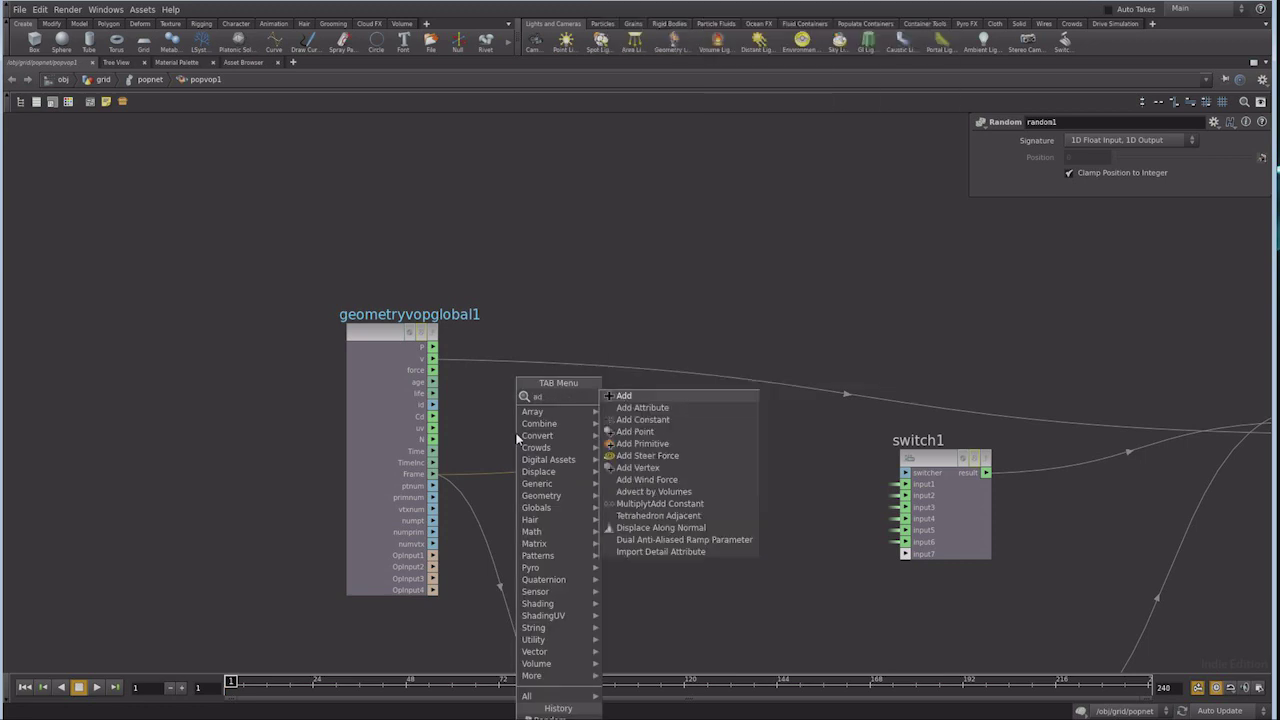
click(622, 396)
click(548, 462)
drag(548, 462, 518, 463)
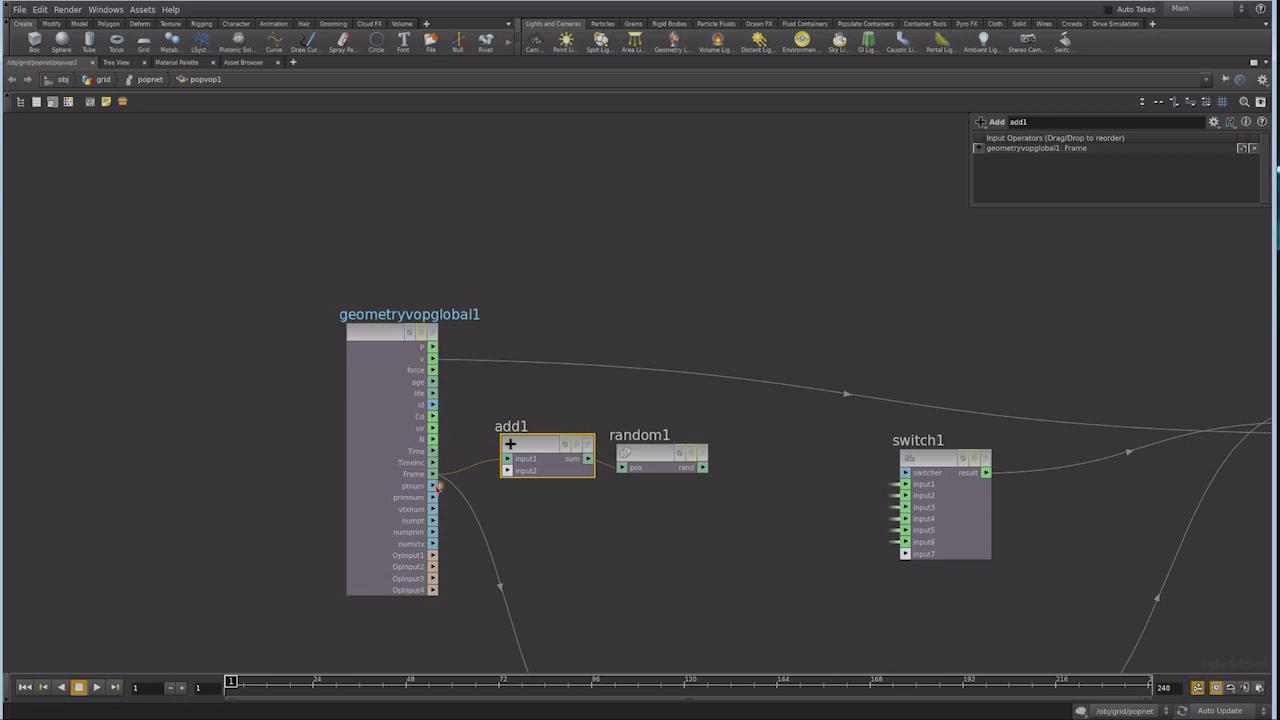
click(518, 472)
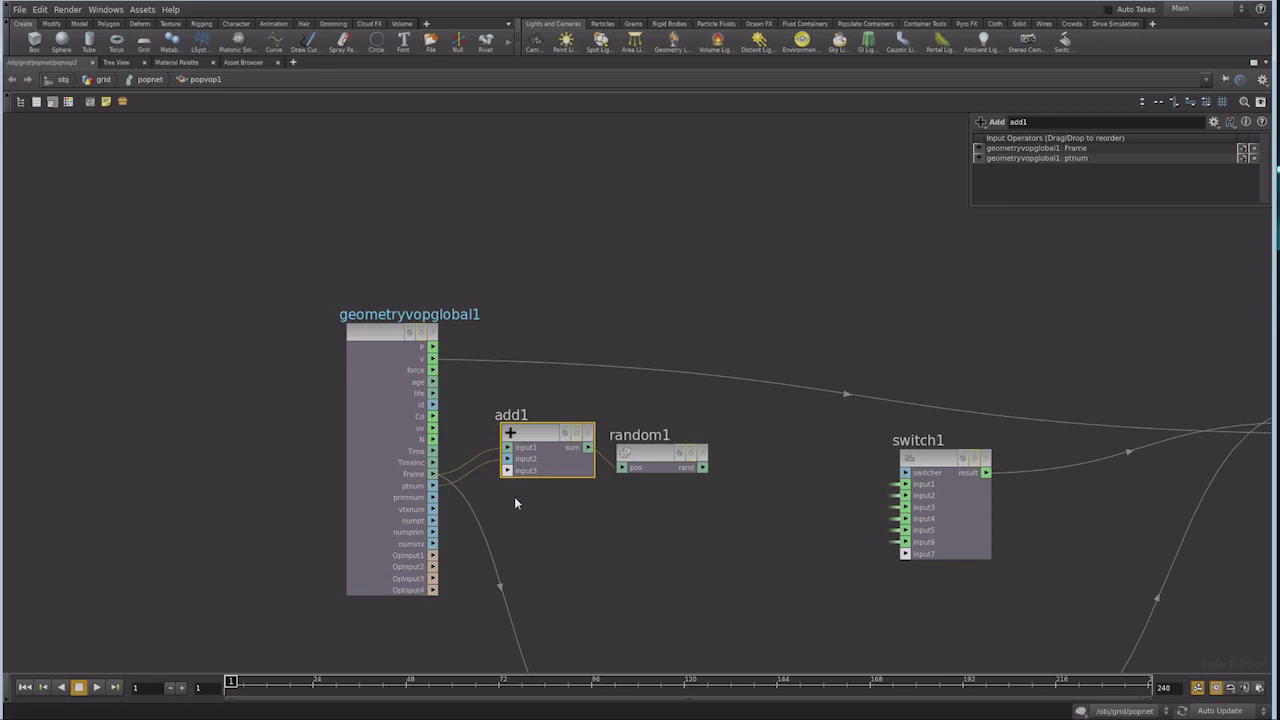
Rearrange random1, twoway1 and switch1 so the network reads clearly
middle_drag(605, 528, 543, 545)
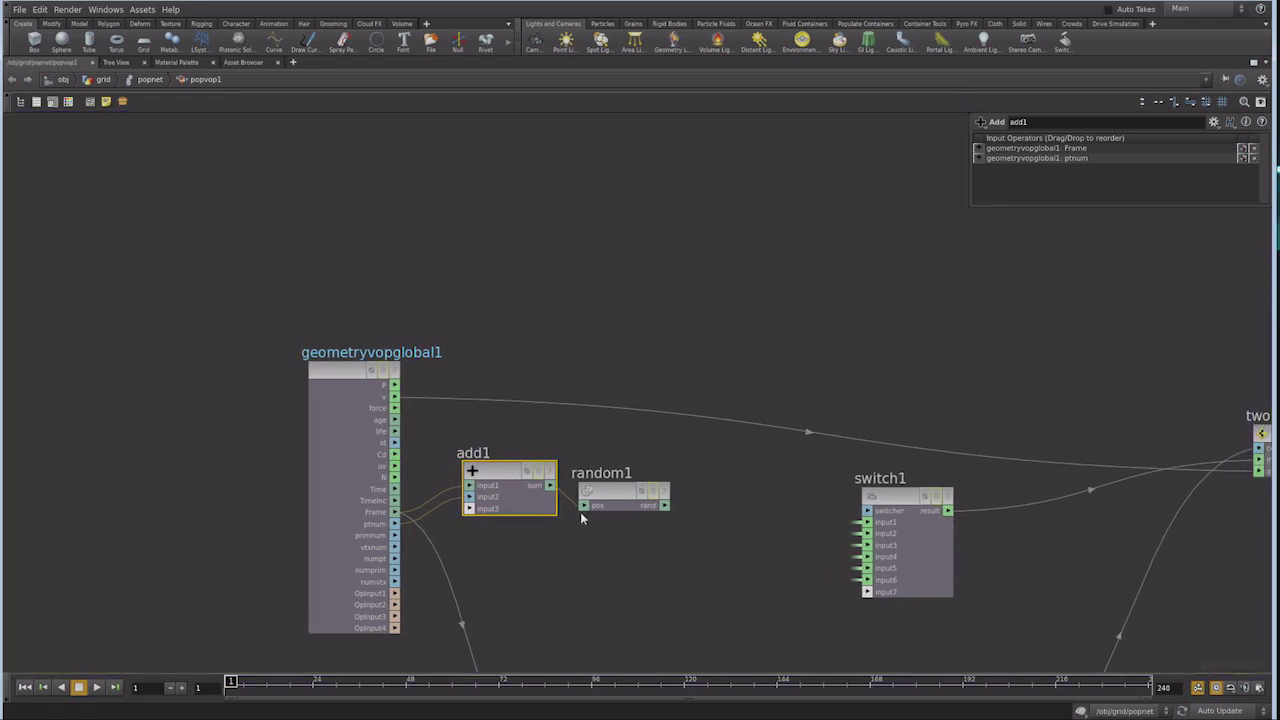
drag(598, 497, 612, 477)
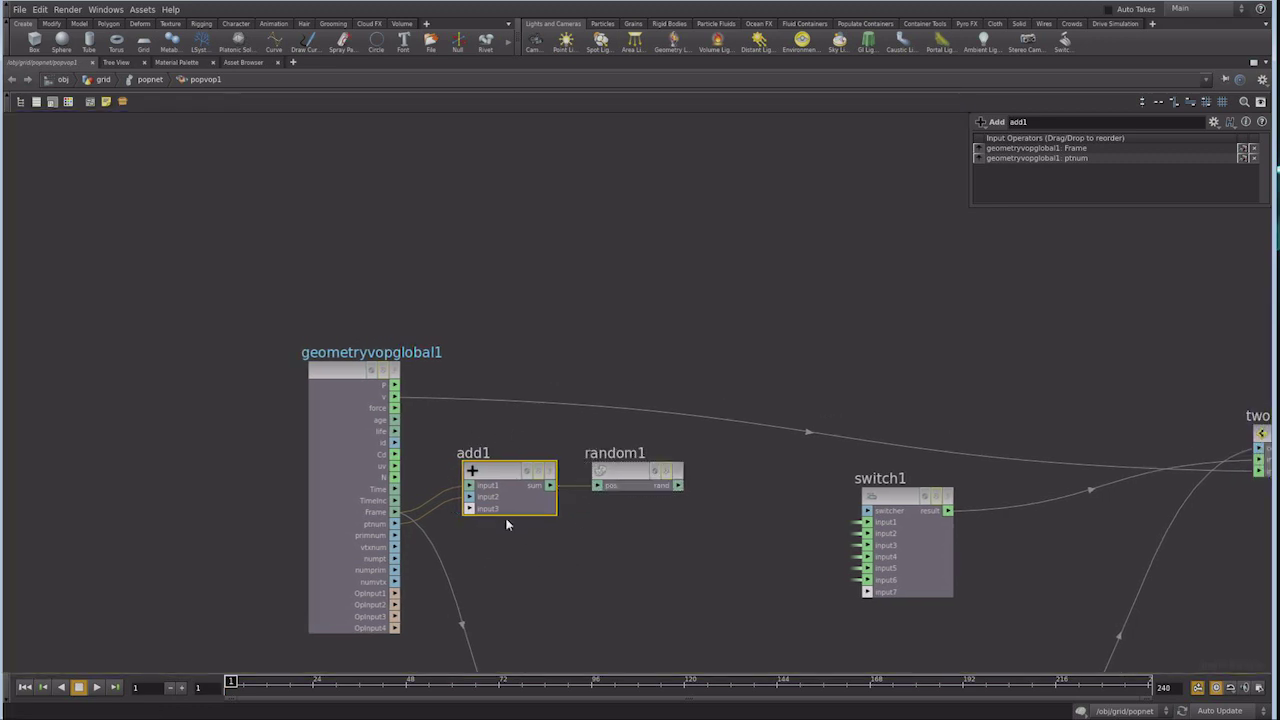
middle_drag(677, 545, 593, 487)
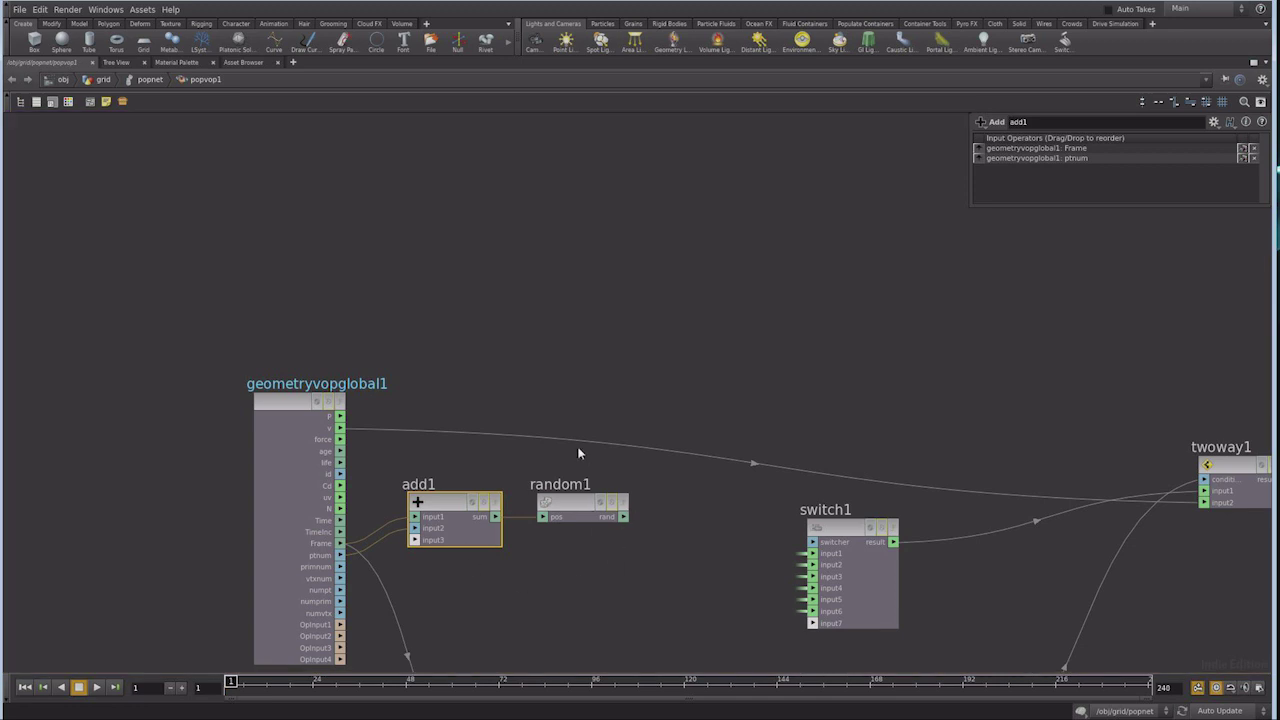
middle_drag(656, 573, 541, 562)
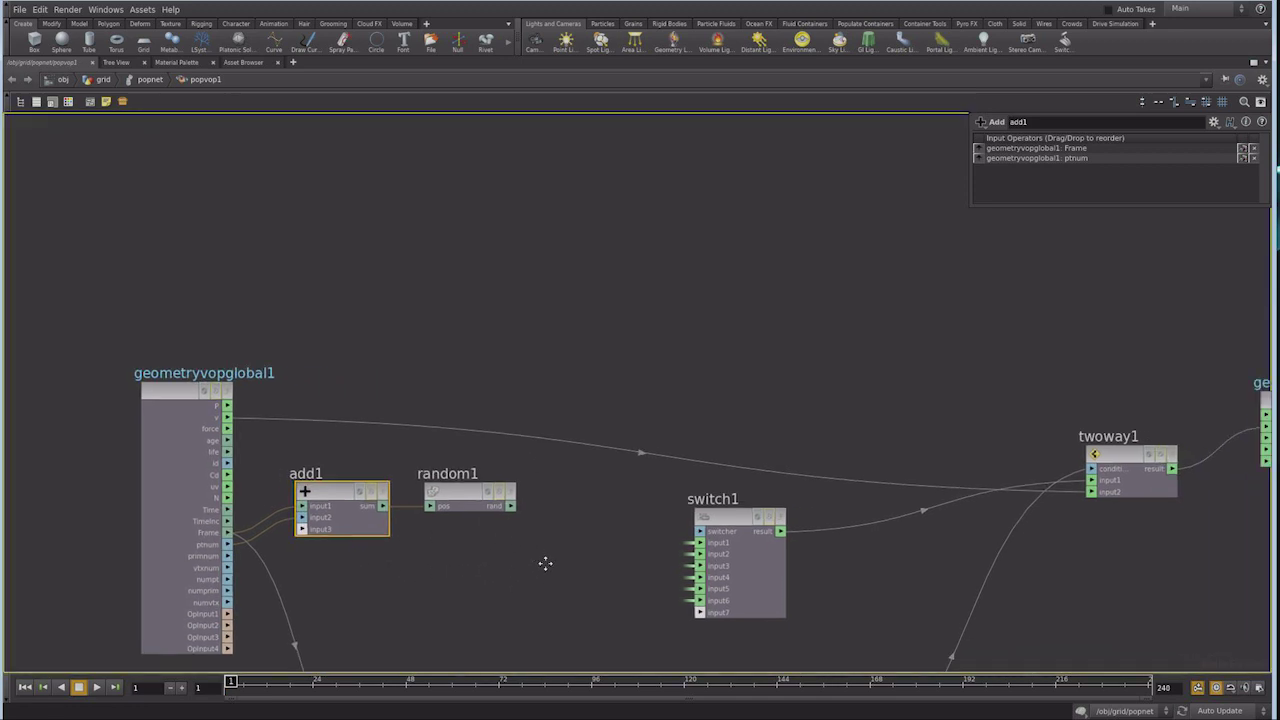
drag(697, 528, 717, 520)
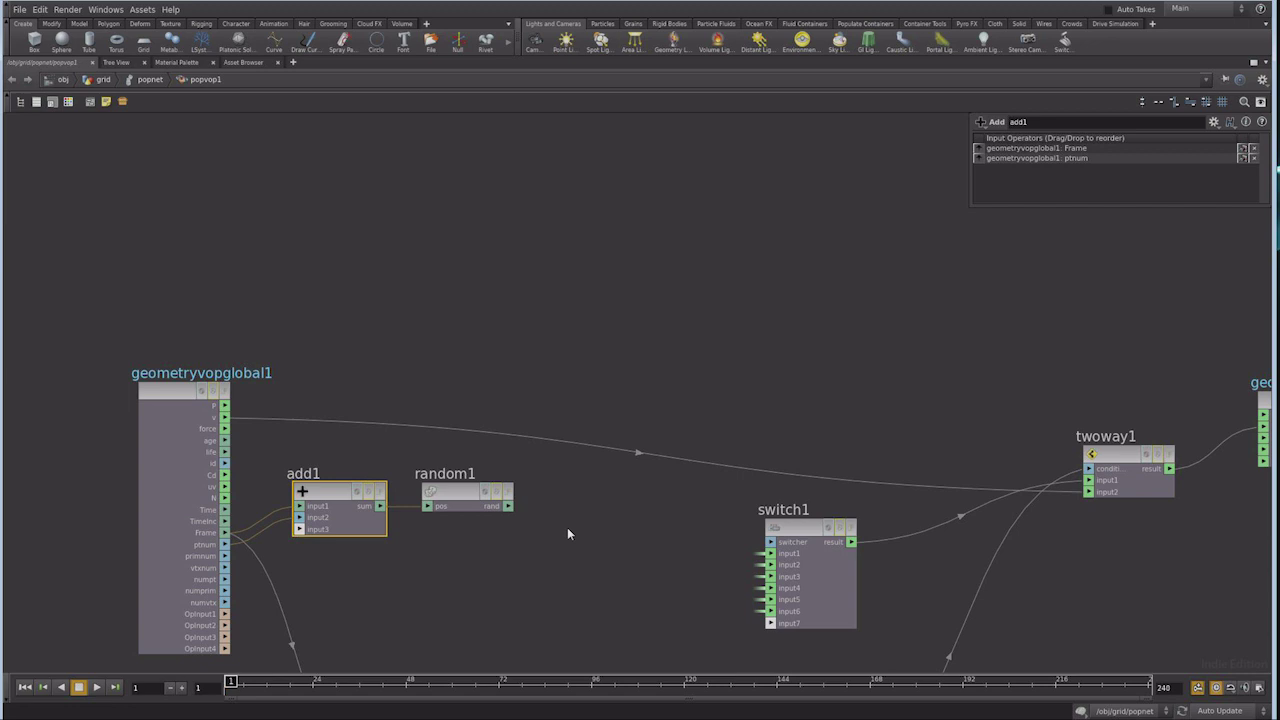
key(Tab)
Add a Multiply Constant node (mulconst1) that multiplies random1's rand output by 5
text(mul)
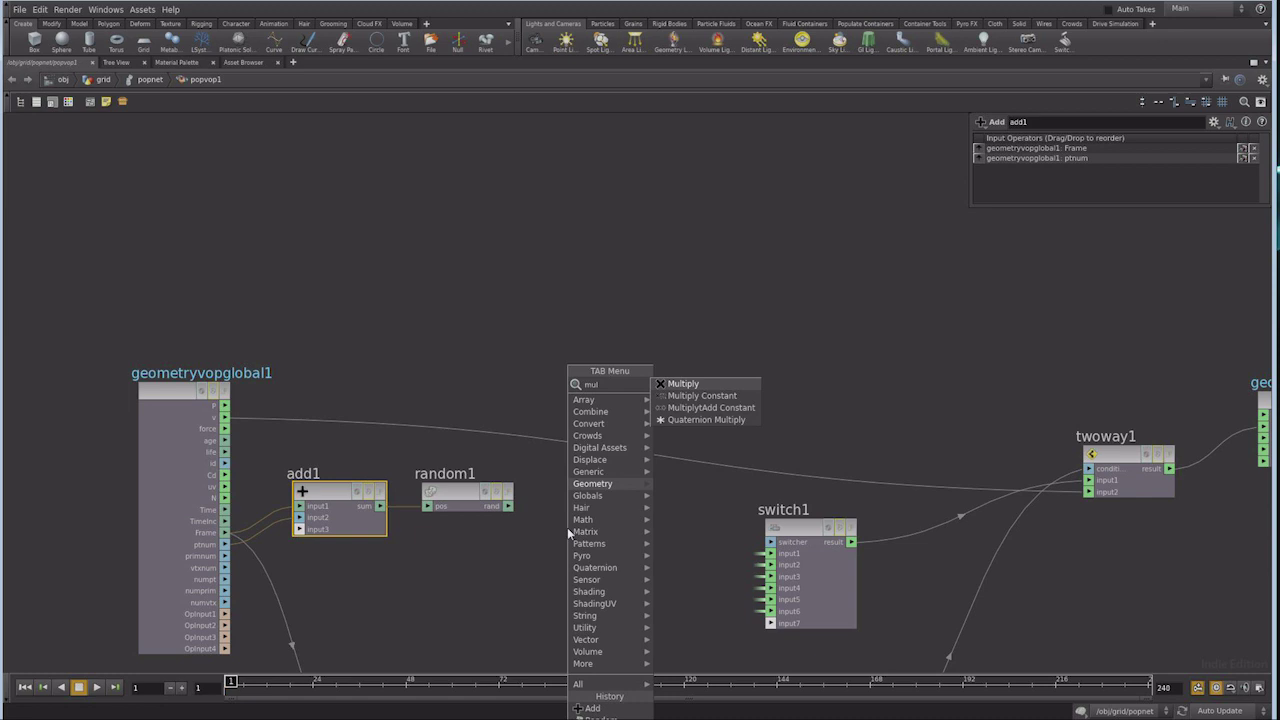
click(718, 396)
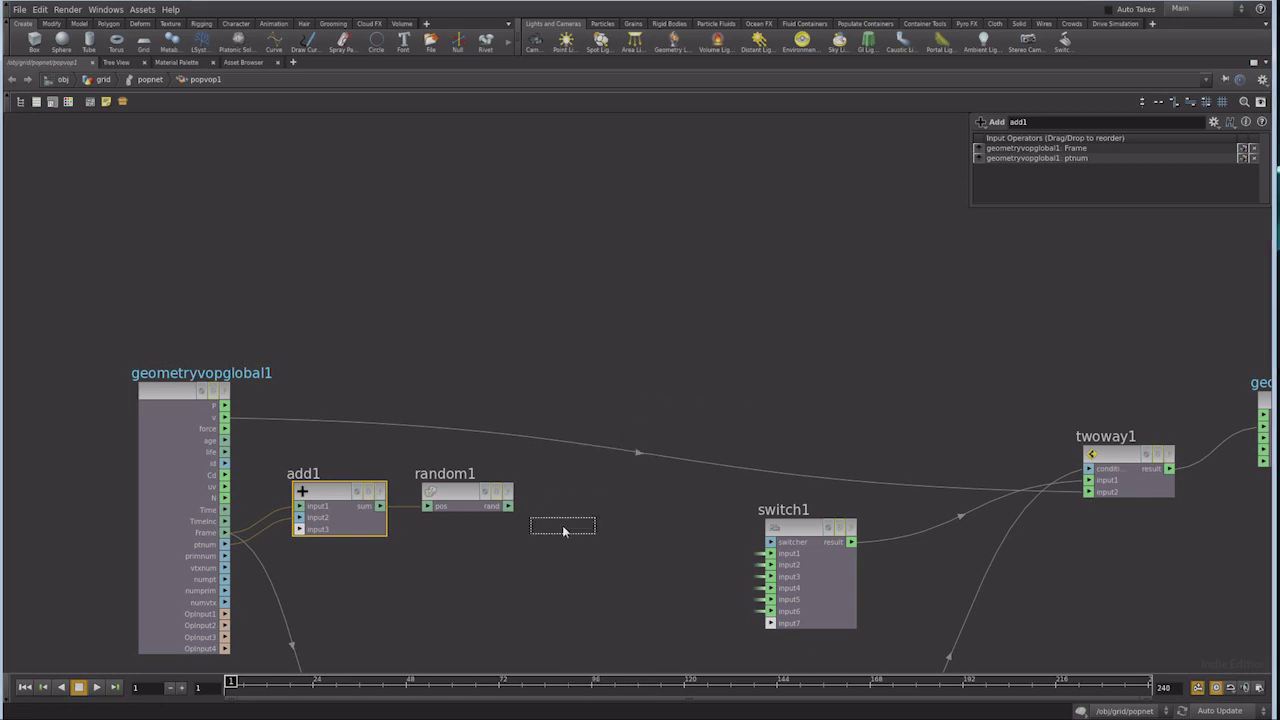
click(558, 527)
drag(510, 507, 561, 530)
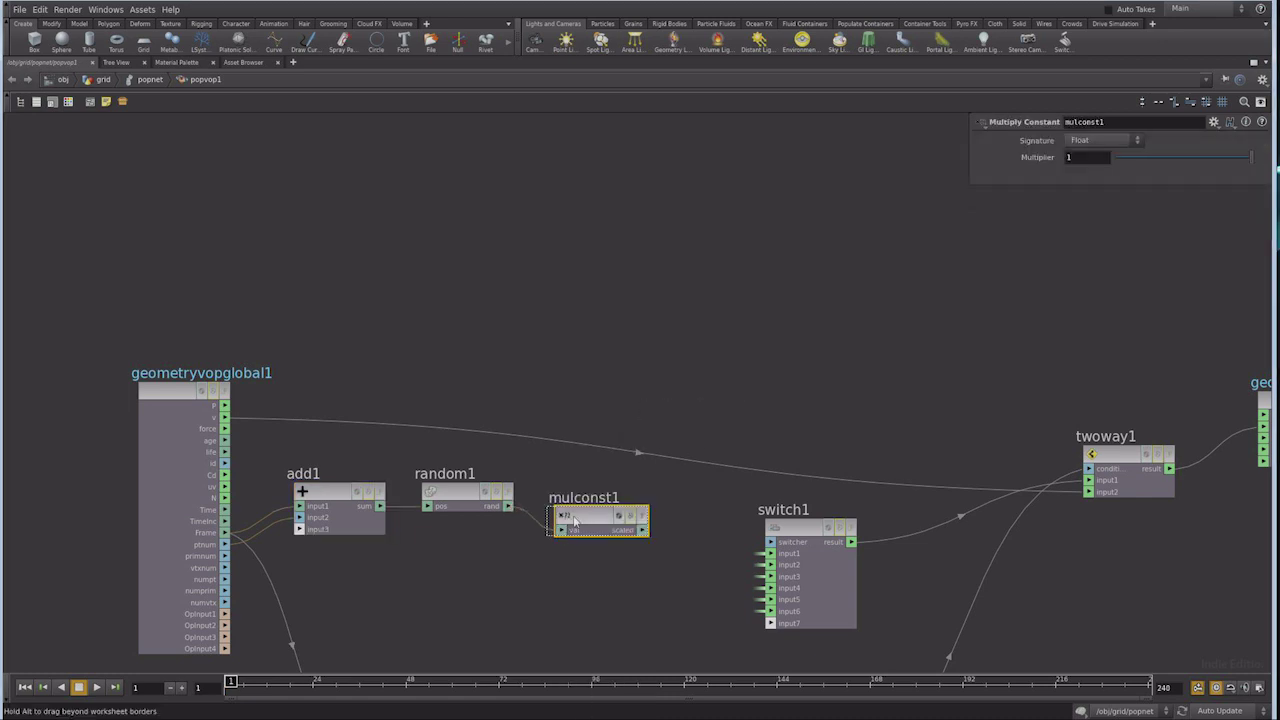
double_click(1073, 158)
text(5)
key(Return)
click(766, 395)
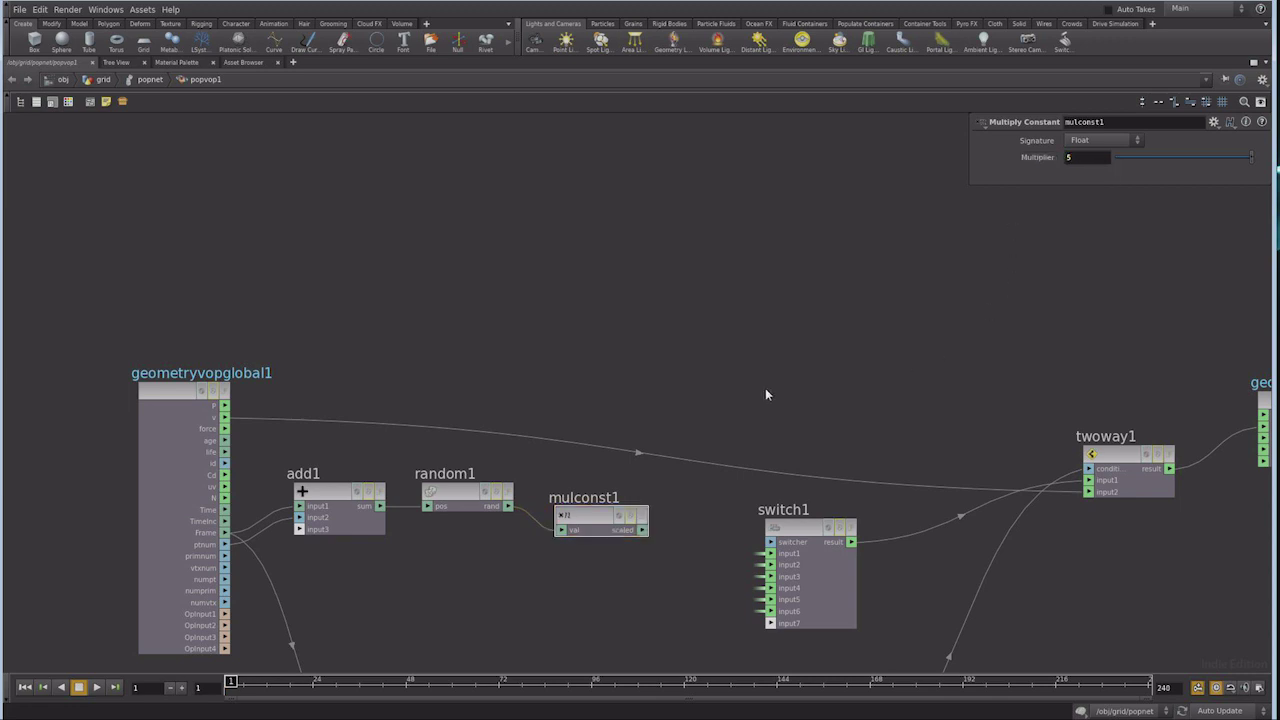
Line random1 up level with mulconst1 and search for a Round node
middle_drag(669, 558, 582, 504)
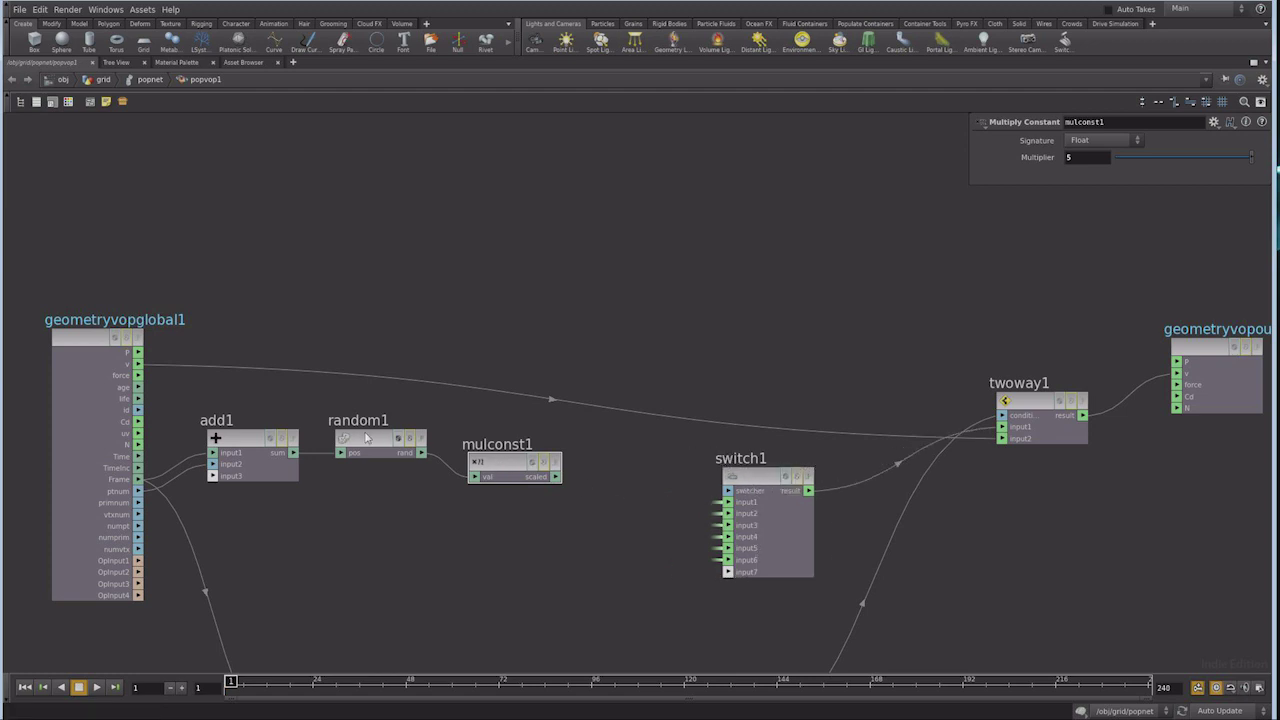
drag(366, 438, 365, 462)
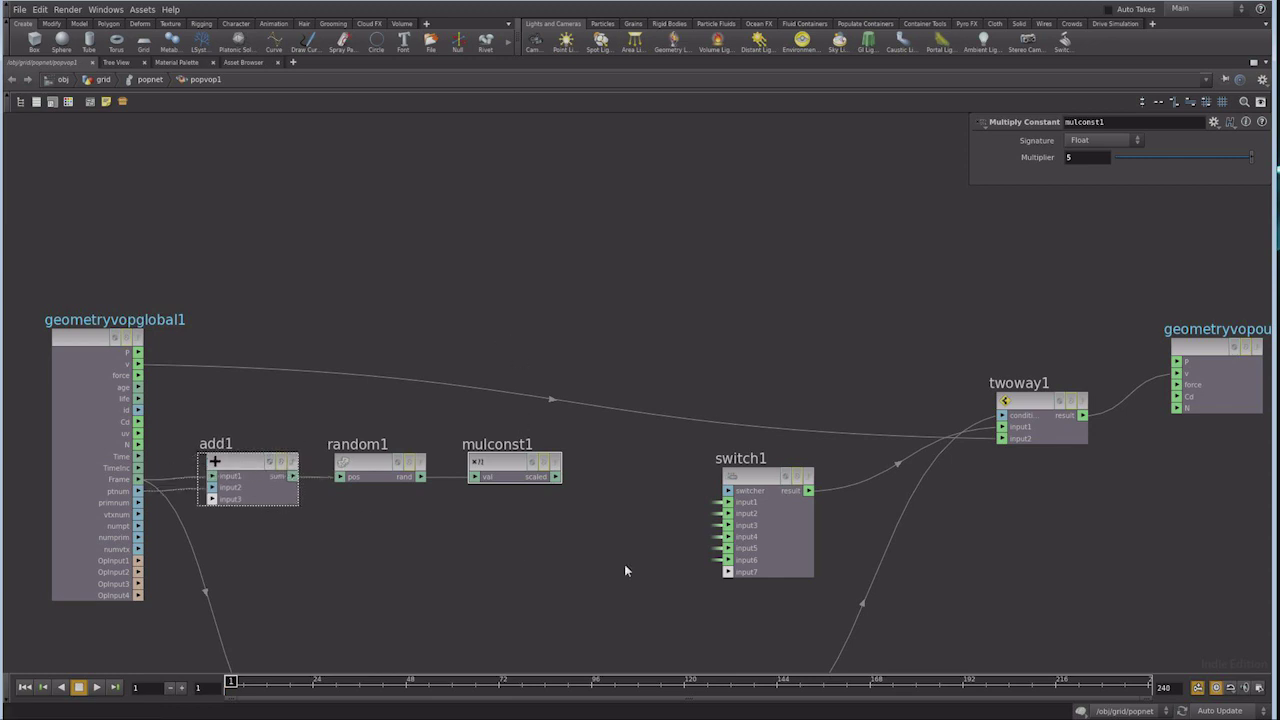
middle_drag(513, 453, 451, 471)
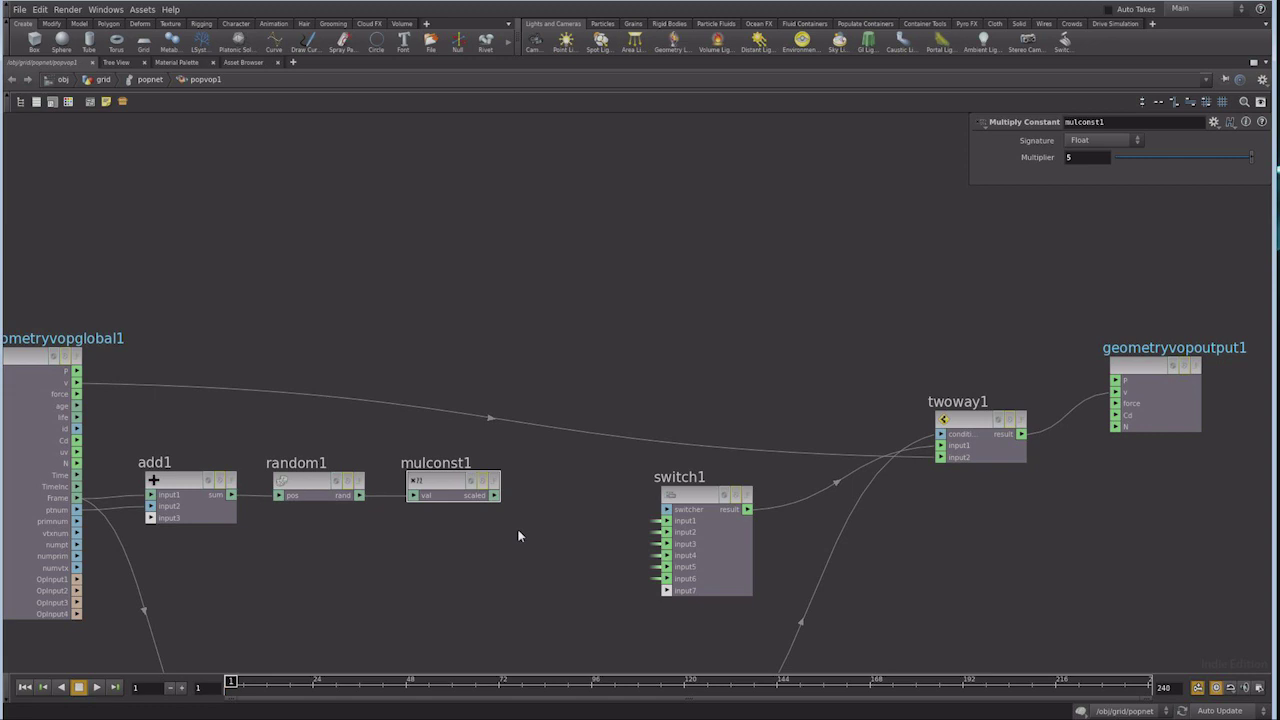
key(Tab)
text(r)
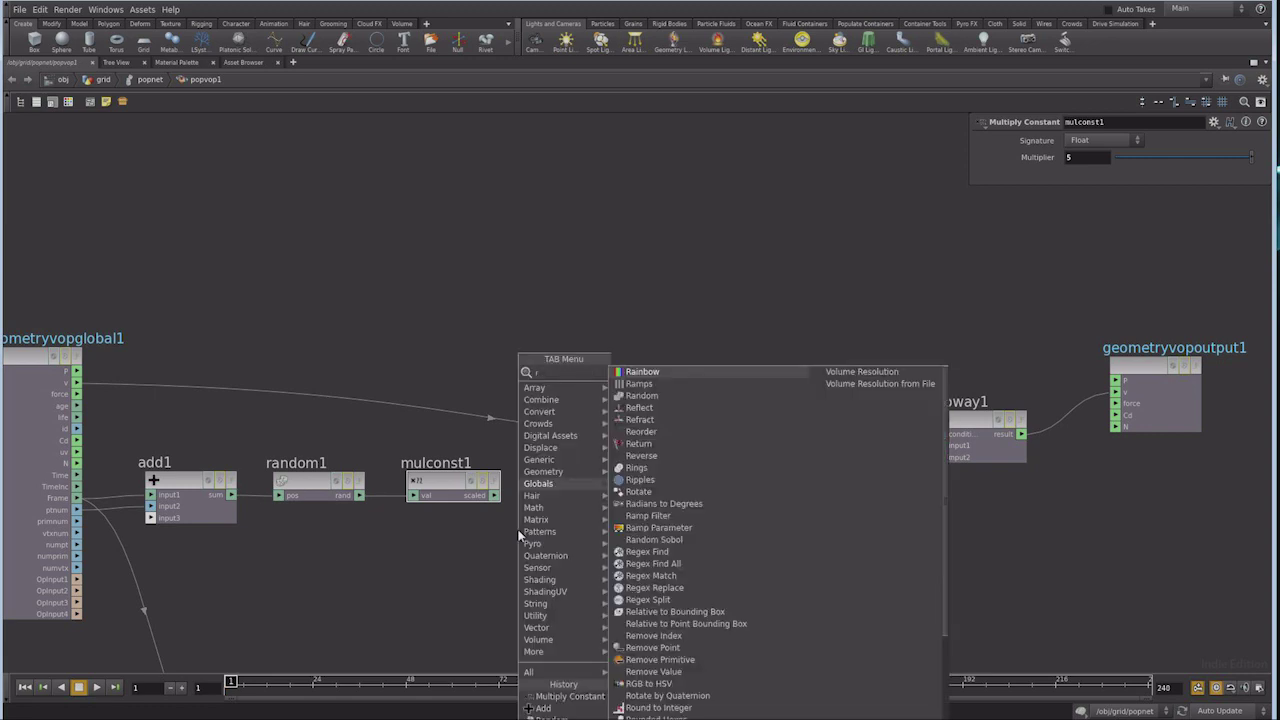
text(ound)
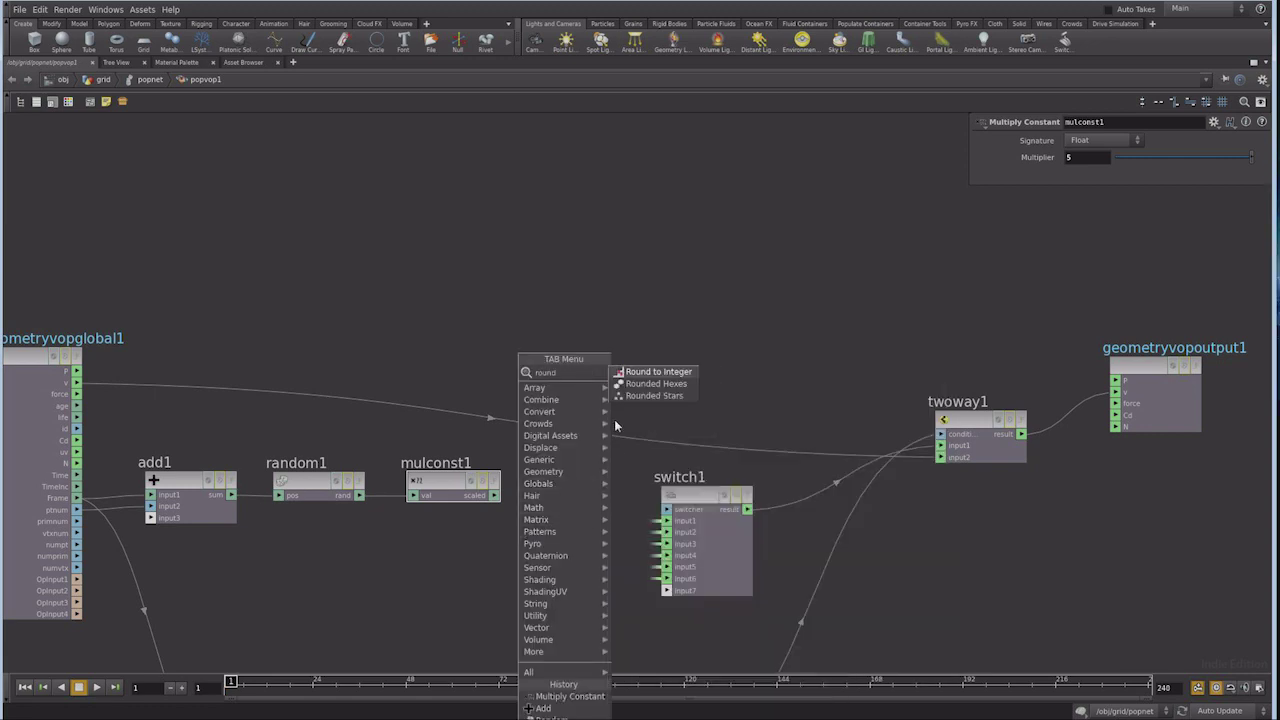
Add a Round to Integer node fed by mulconst1 and wire it into switch1's switcher input
click(622, 372)
click(567, 505)
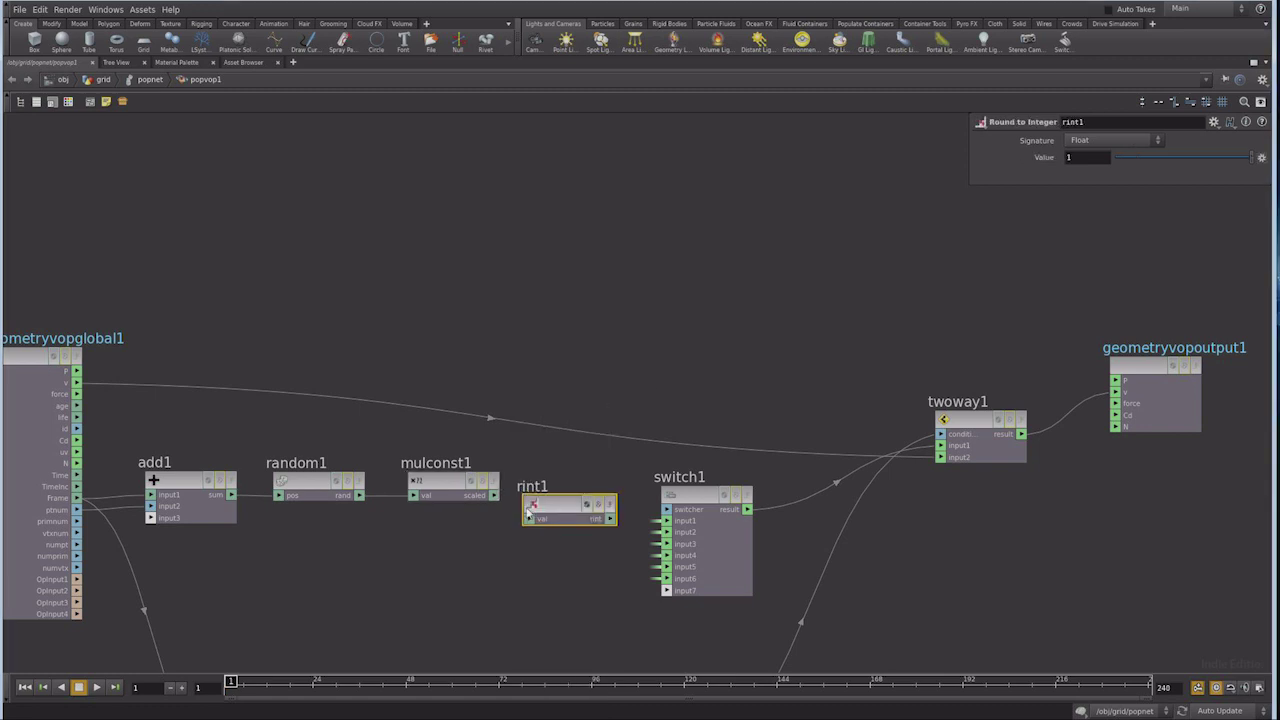
mouse_move(497, 498)
mouse_down()
mouse_move(530, 518)
mouse_move(552, 494)
mouse_up()
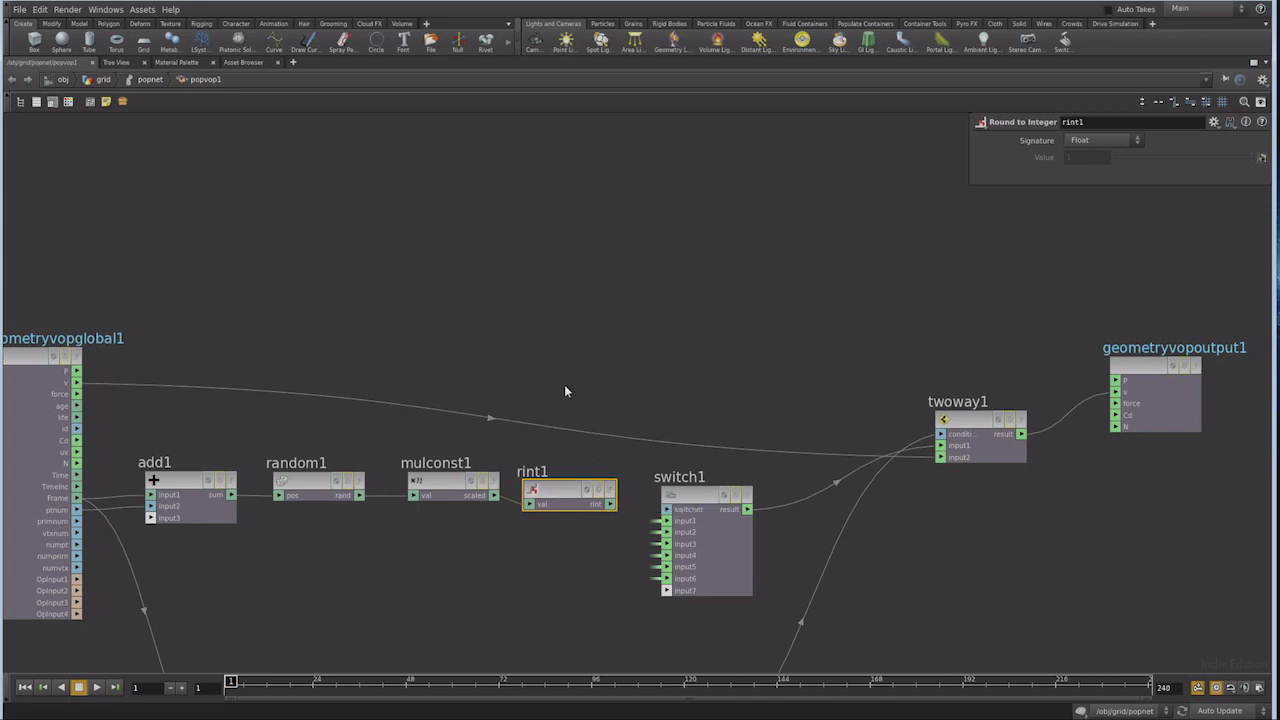
drag(445, 487, 432, 487)
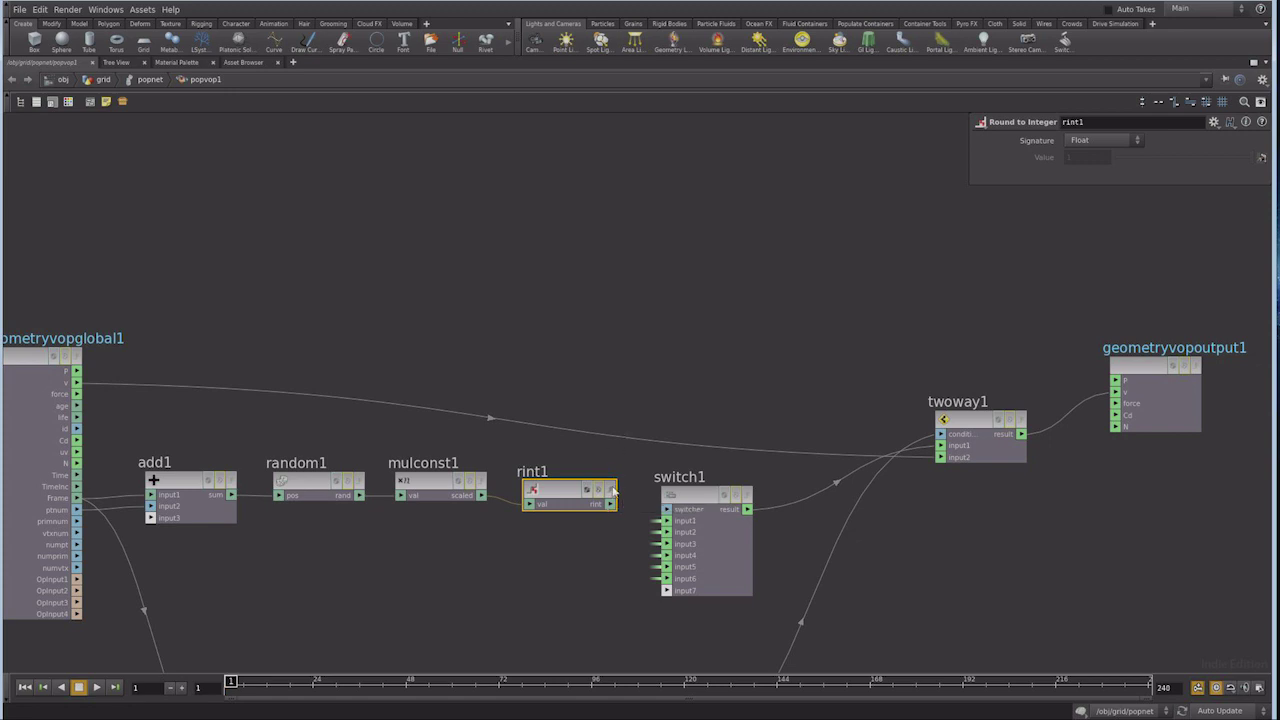
drag(610, 504, 683, 515)
key(h)
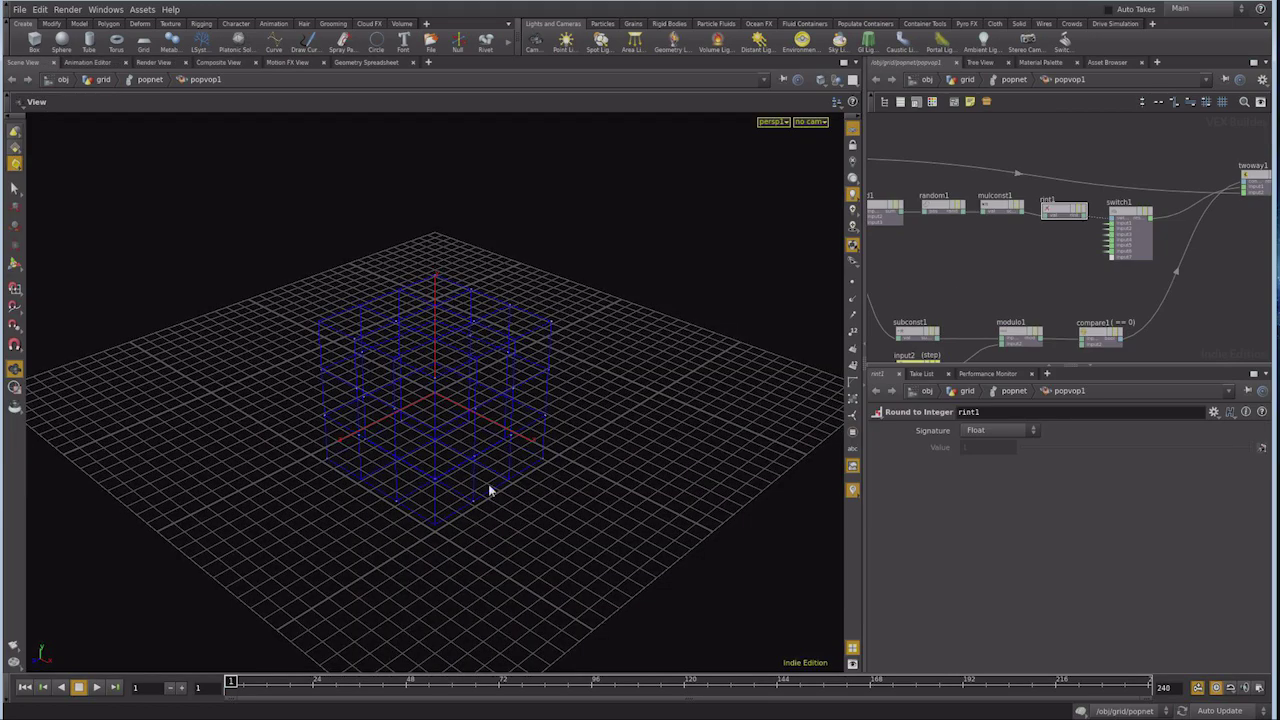
Play the simulation and orbit the viewport to inspect the particle points
click(97, 688)
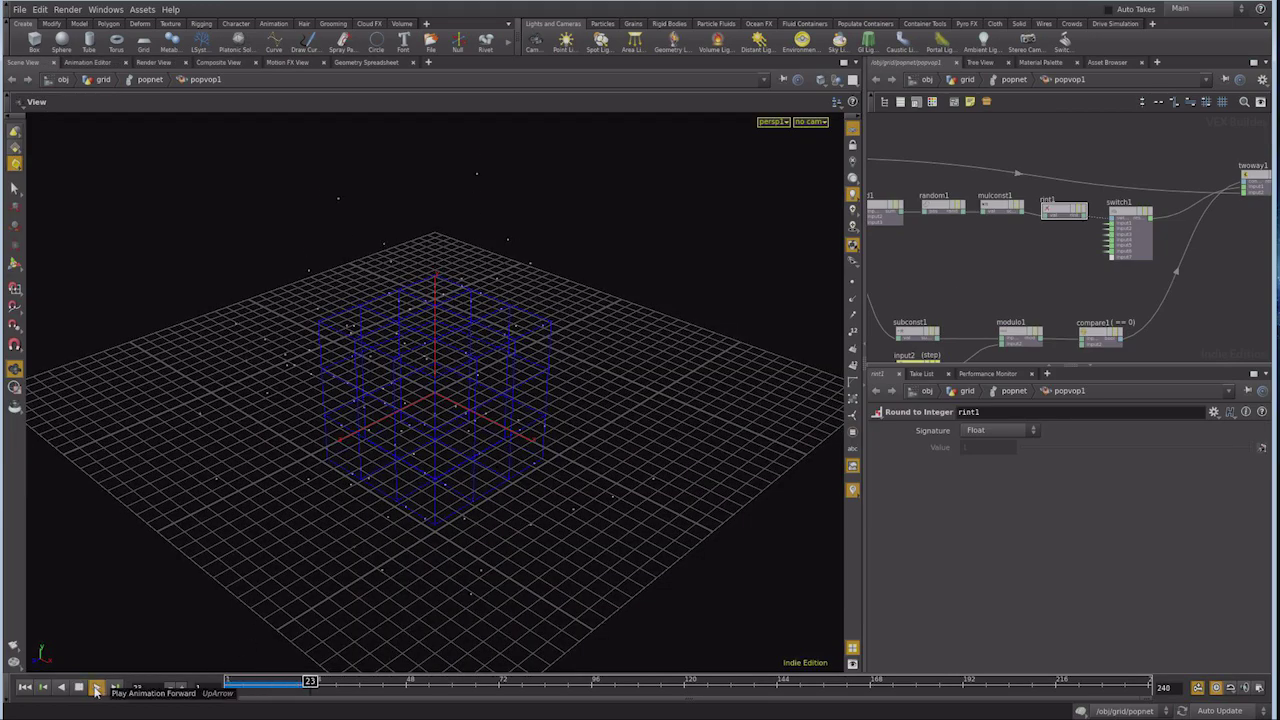
mouse_move(242, 504)
mouse_down()
mouse_move(666, 443)
mouse_move(677, 451)
mouse_move(667, 517)
mouse_move(611, 594)
mouse_up()
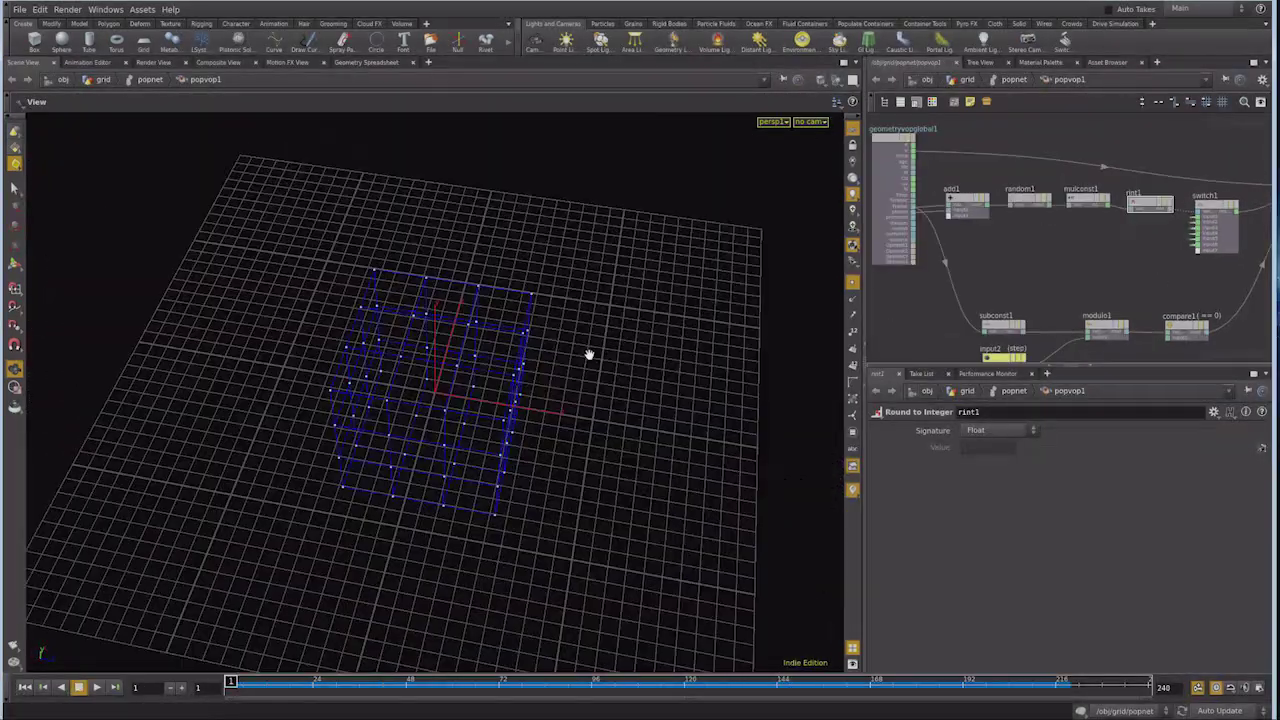
drag(458, 434, 560, 440)
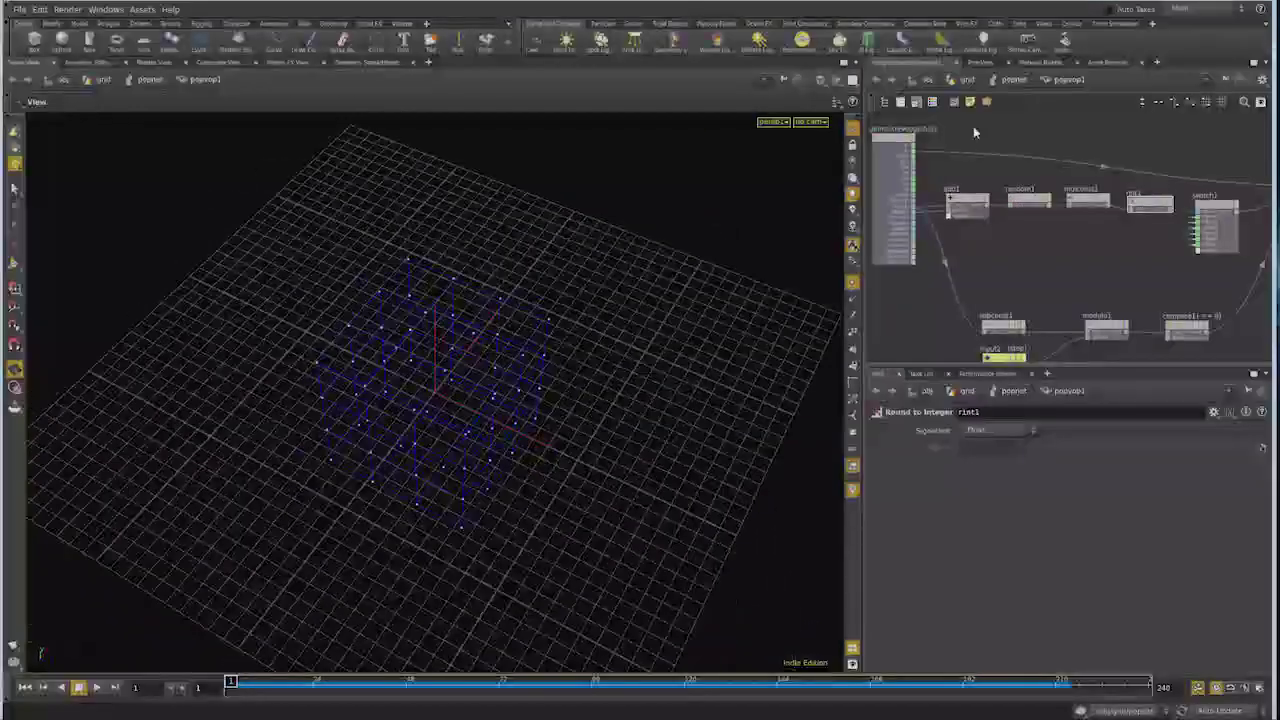
Go up to the grid network and place a Trail node below popnet
click(973, 80)
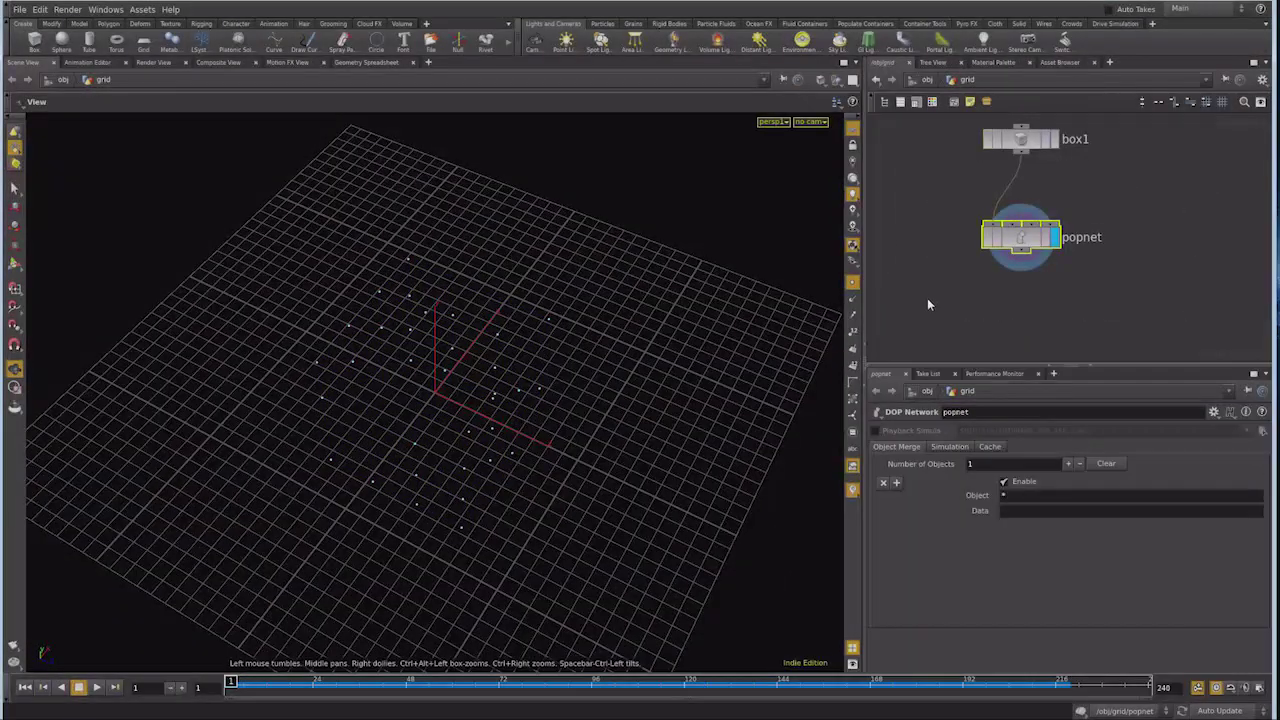
middle_drag(1008, 319, 985, 323)
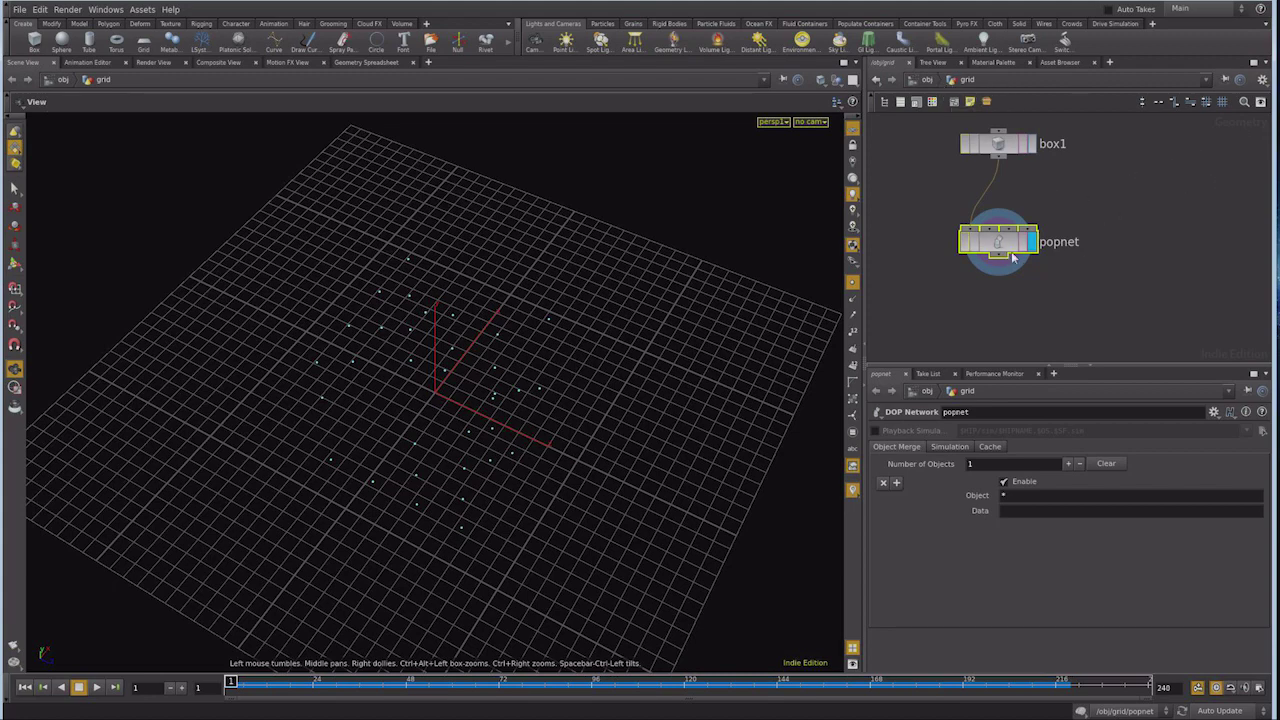
middle_drag(1013, 326, 1027, 270)
key(Tab)
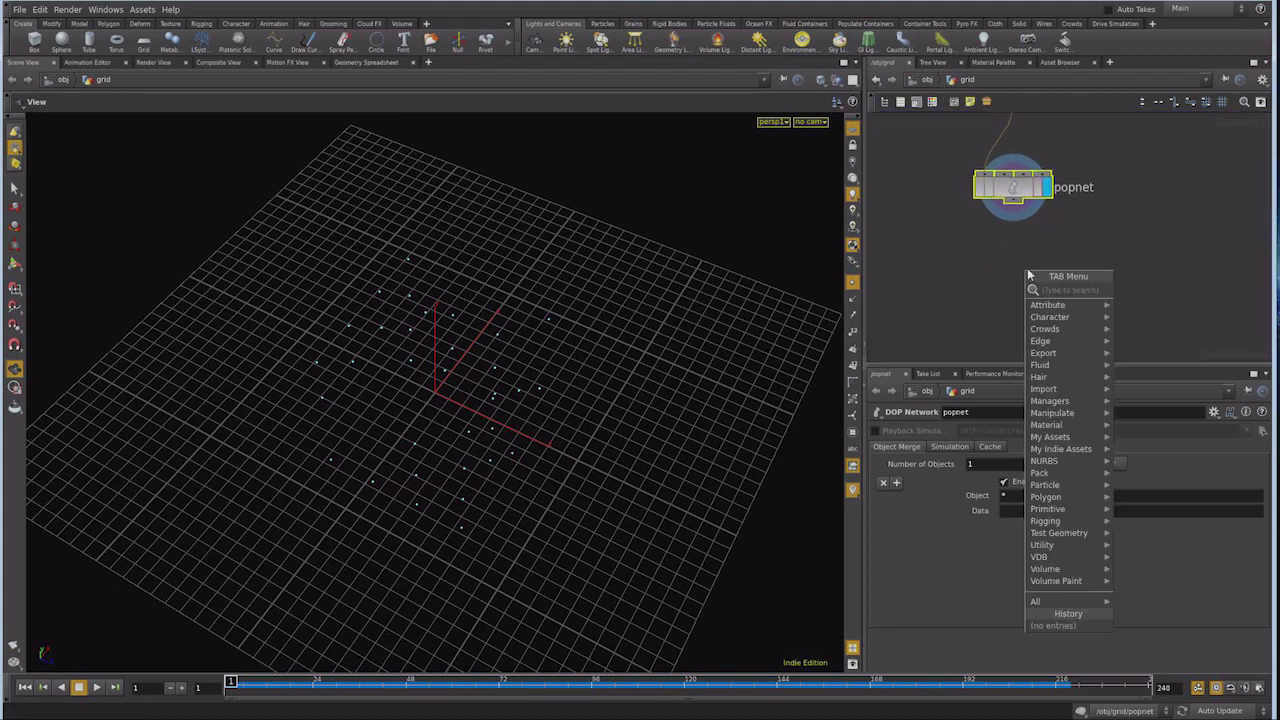
text(trail)
click(1121, 289)
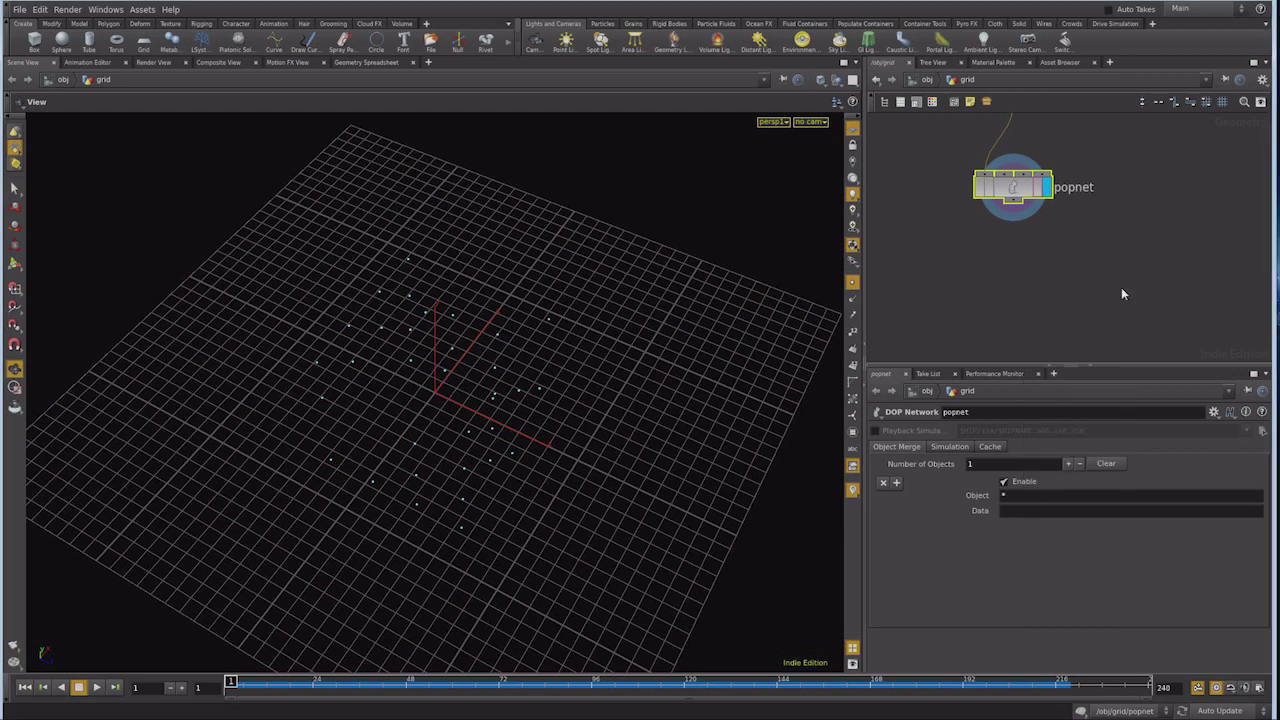
click(1019, 274)
Wire popnet's output into trail1 and set Trail Length to 10
drag(1019, 219, 1013, 272)
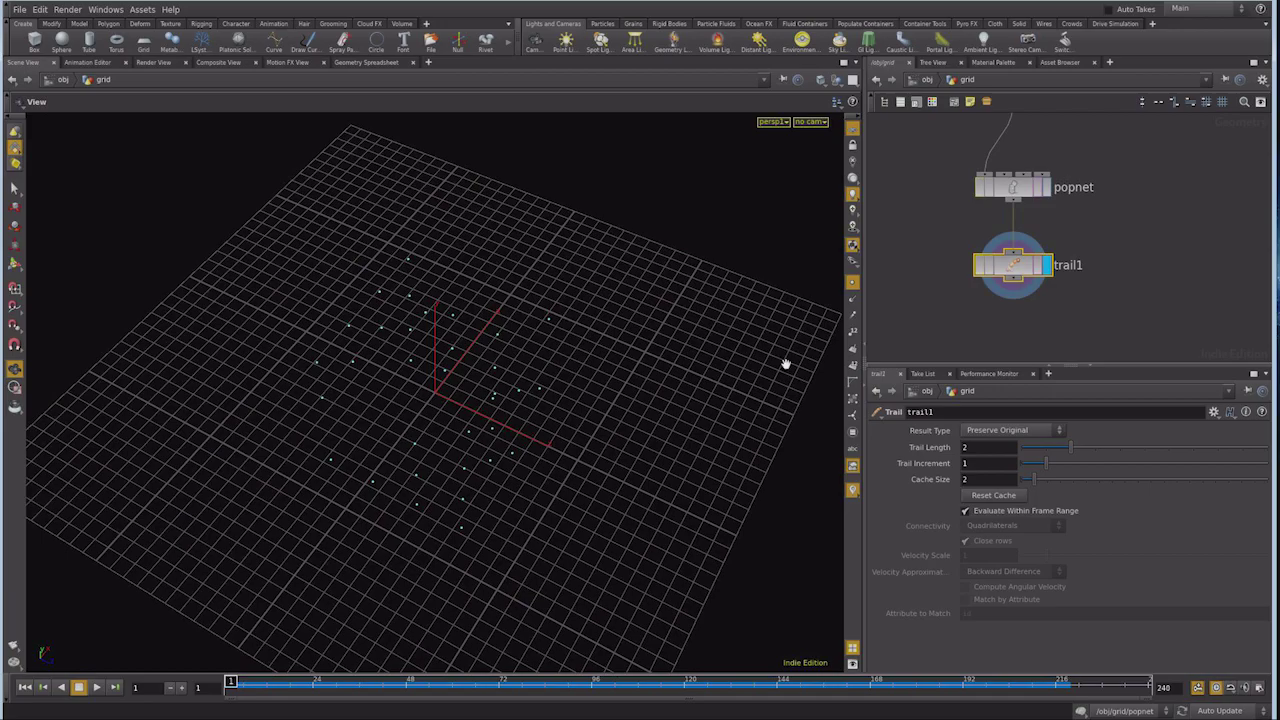
mouse_move(526, 374)
mouse_down()
mouse_move(461, 443)
mouse_move(520, 417)
mouse_move(503, 434)
mouse_move(429, 411)
mouse_up()
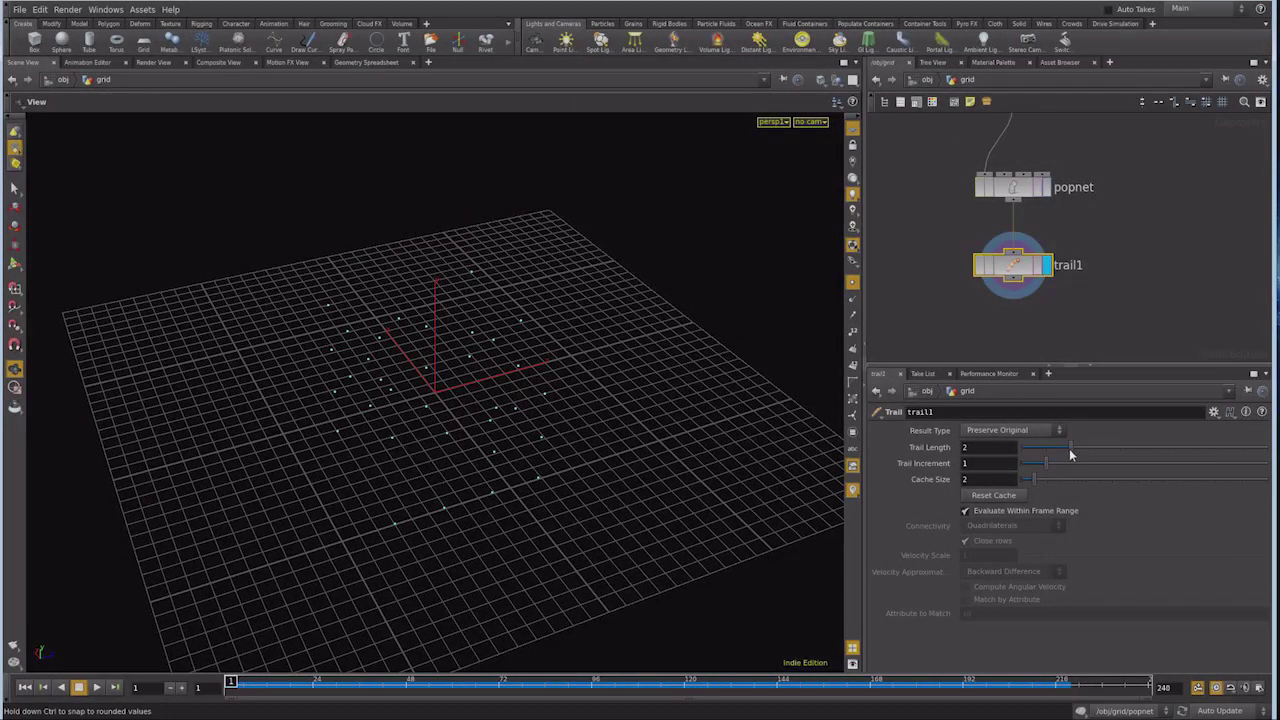
drag(1088, 455, 1266, 447)
Play the simulation to watch the dotted trails grow, orbiting the view, then stop
mouse_move(471, 363)
mouse_down()
mouse_move(531, 386)
mouse_move(400, 514)
mouse_up()
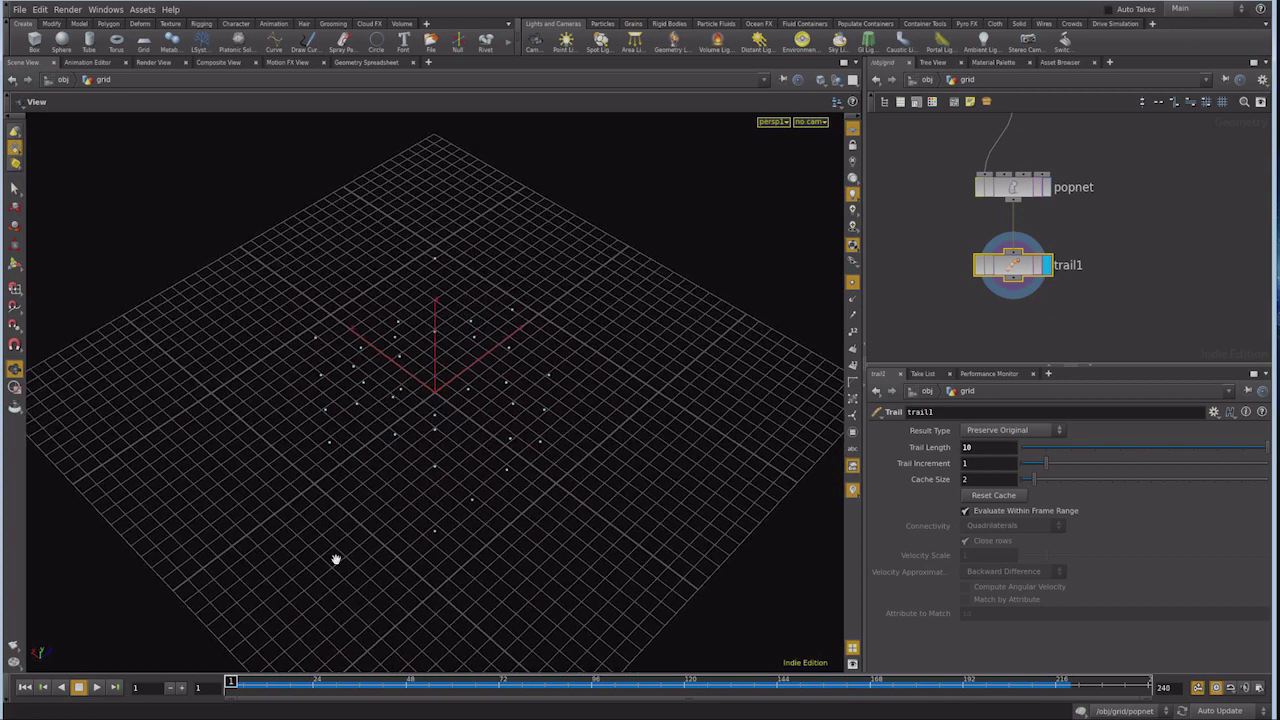
click(99, 688)
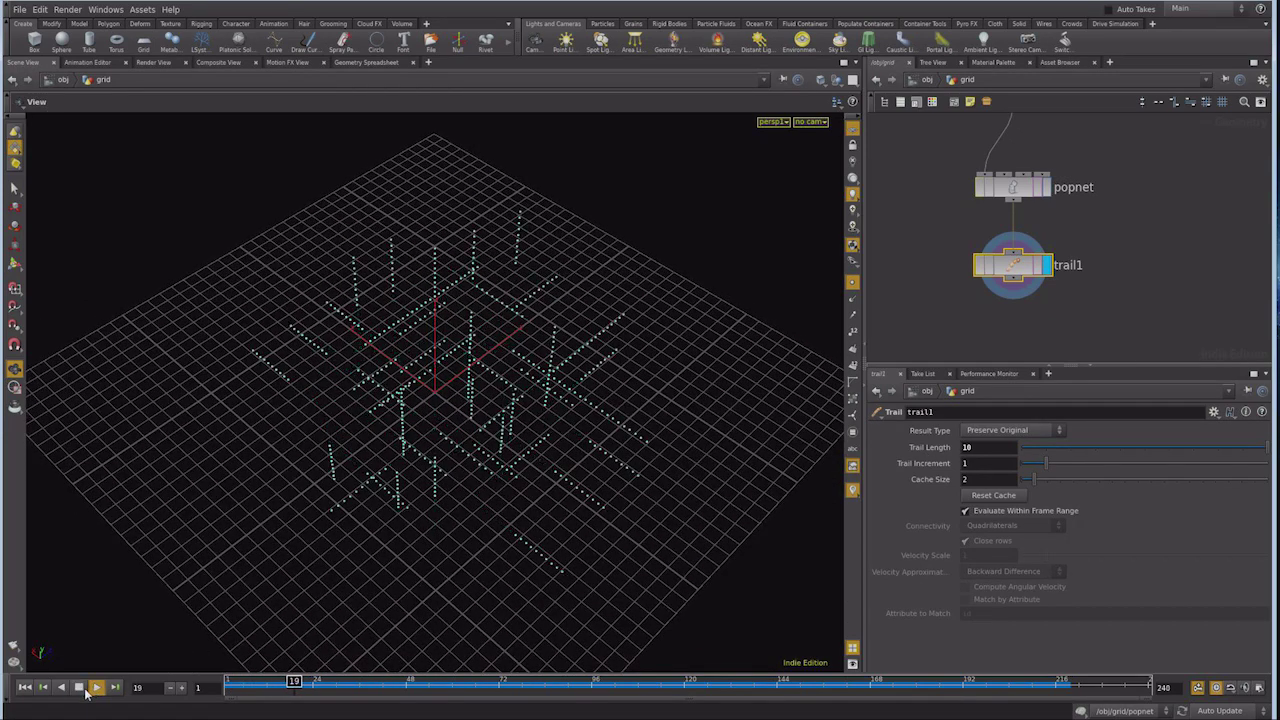
mouse_move(451, 449)
mouse_down()
mouse_move(571, 409)
mouse_move(577, 391)
mouse_move(713, 367)
mouse_move(563, 309)
mouse_move(508, 412)
mouse_move(400, 406)
mouse_move(363, 449)
mouse_move(329, 406)
mouse_move(188, 492)
mouse_move(497, 377)
mouse_up()
key(Escape)
mouse_move(629, 386)
mouse_down()
mouse_move(537, 386)
mouse_move(528, 404)
mouse_up()
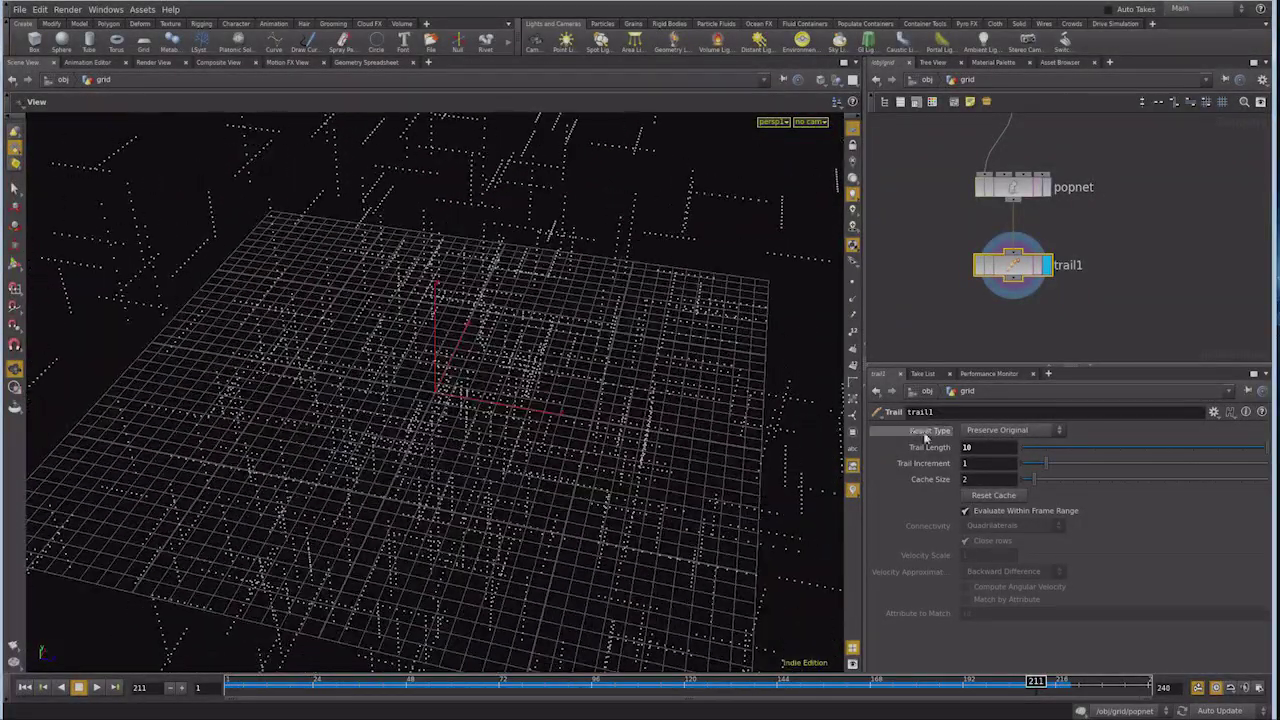
Set trail1's Result Type to Connect as Polygons and turn off Close rows
click(998, 437)
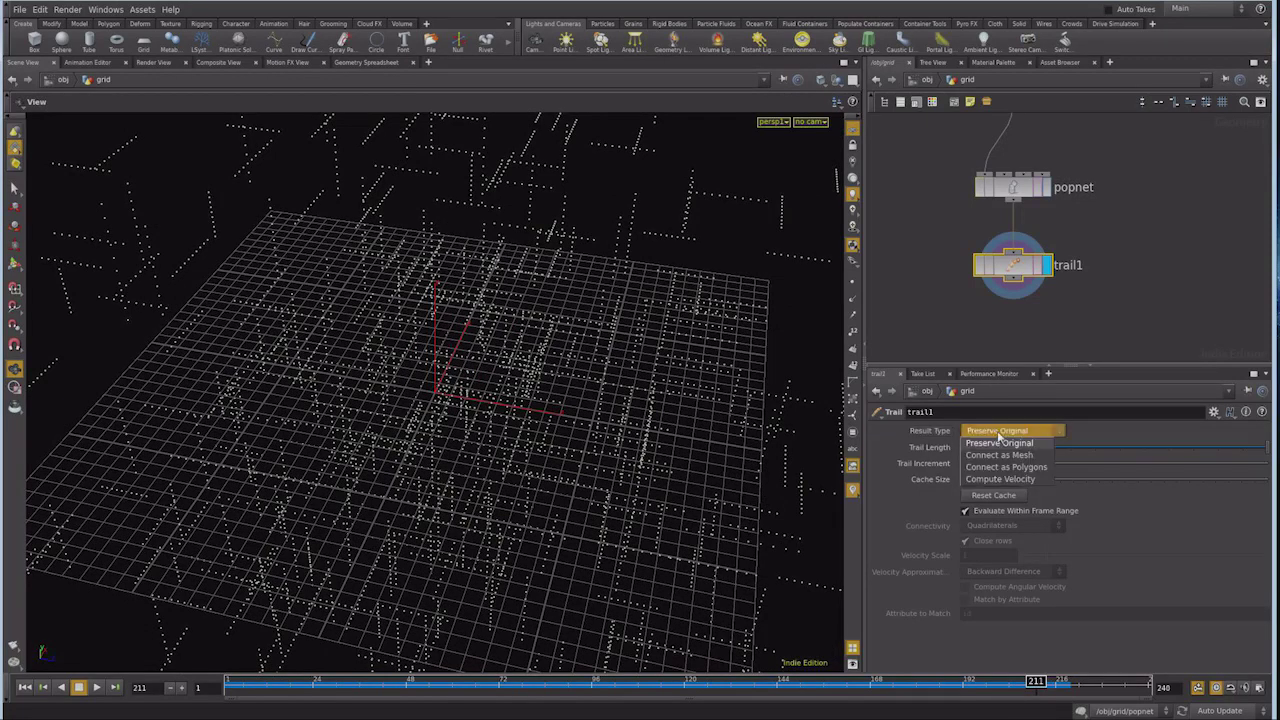
click(994, 467)
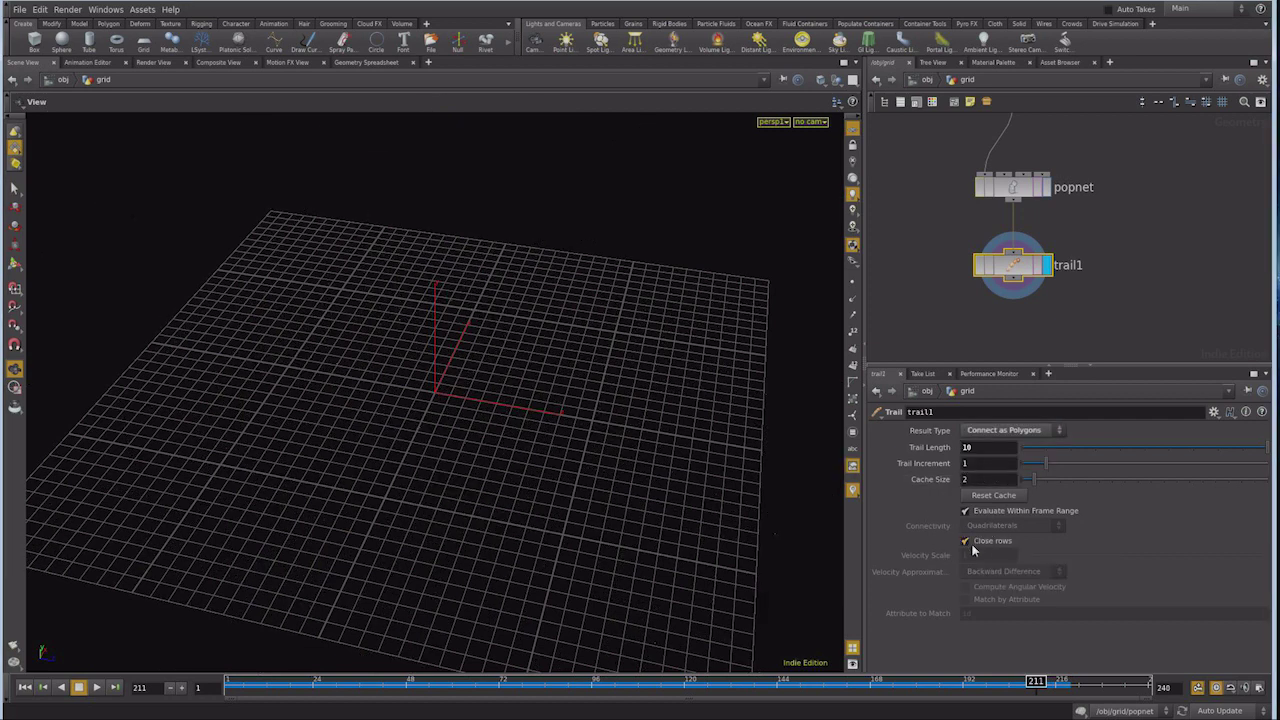
click(964, 543)
mouse_move(444, 367)
mouse_down()
mouse_move(654, 337)
mouse_move(583, 426)
mouse_move(457, 500)
mouse_up()
Replay the simulation from frame 1, checking the lines in Top, Front, Right and Perspective views
click(38, 688)
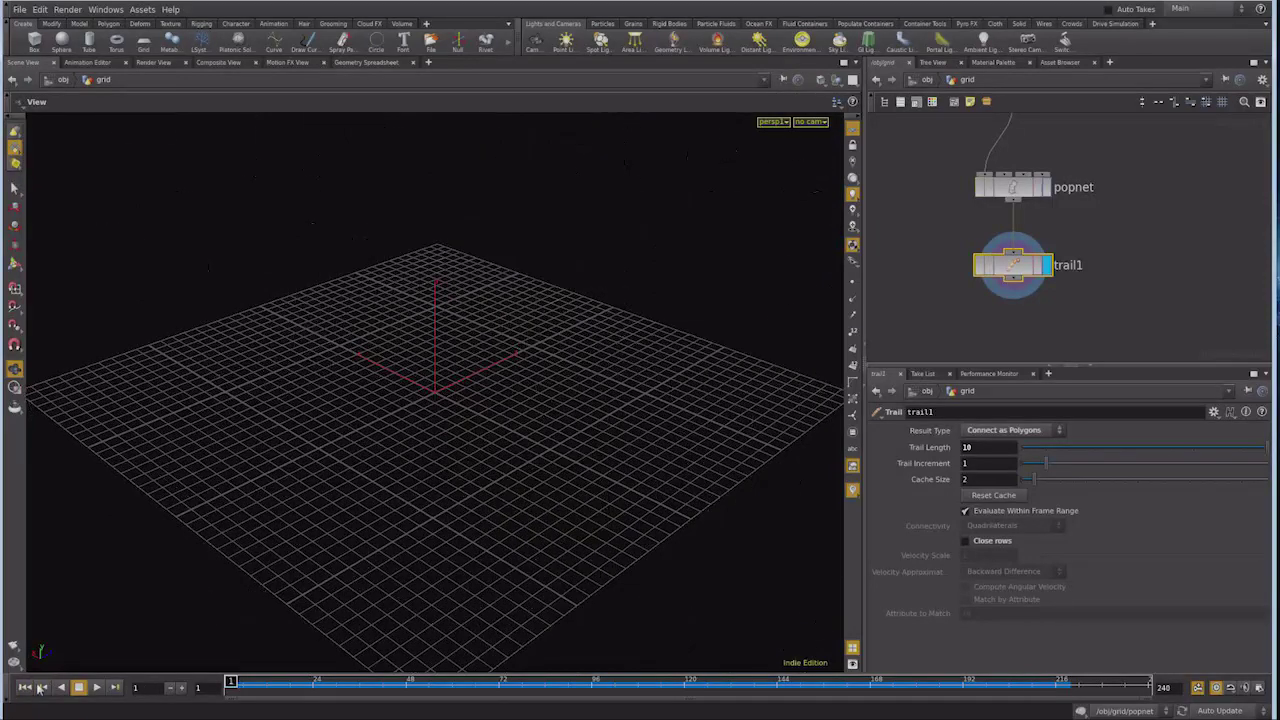
click(96, 687)
mouse_move(437, 420)
mouse_down()
mouse_move(539, 418)
mouse_move(539, 371)
mouse_up()
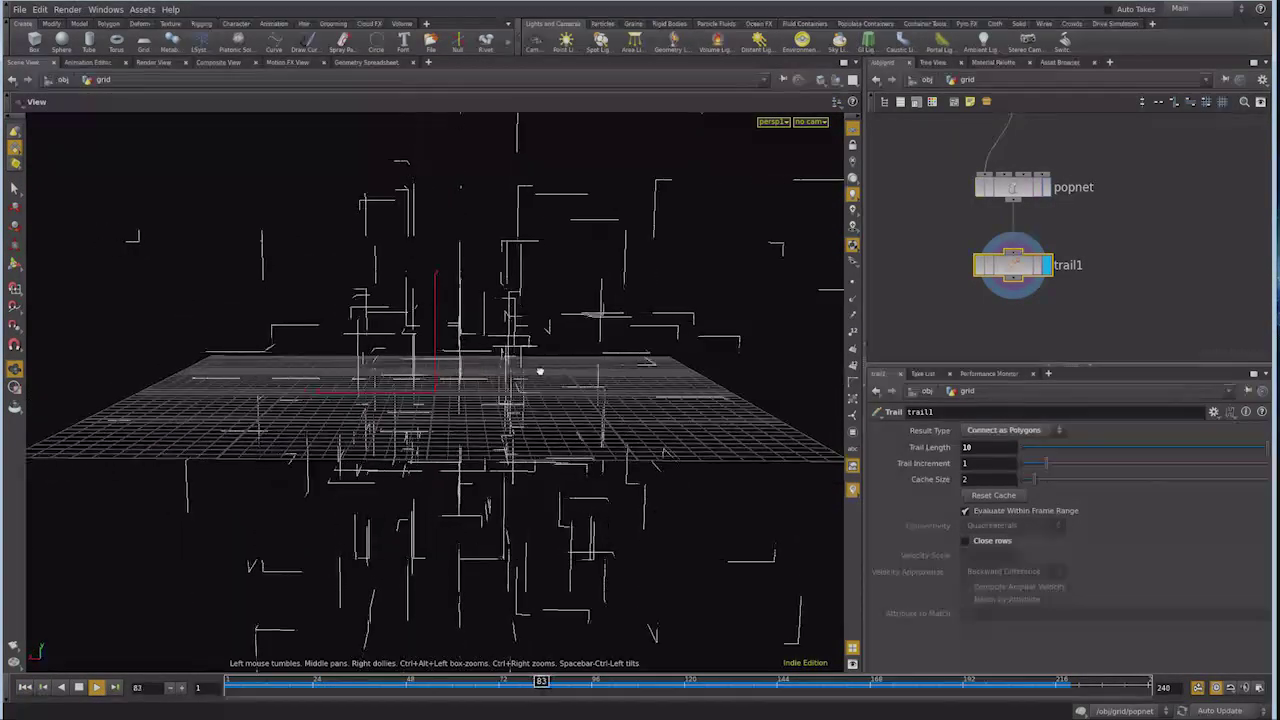
key(space+2)
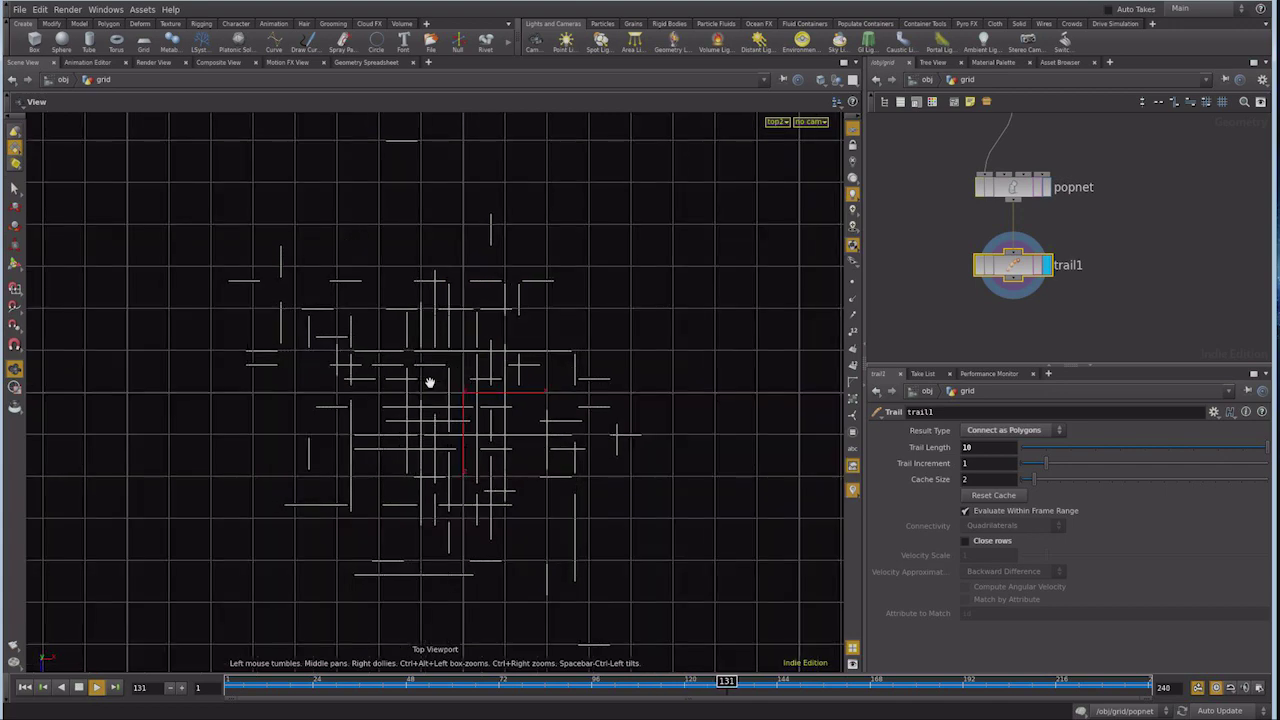
key(space+3)
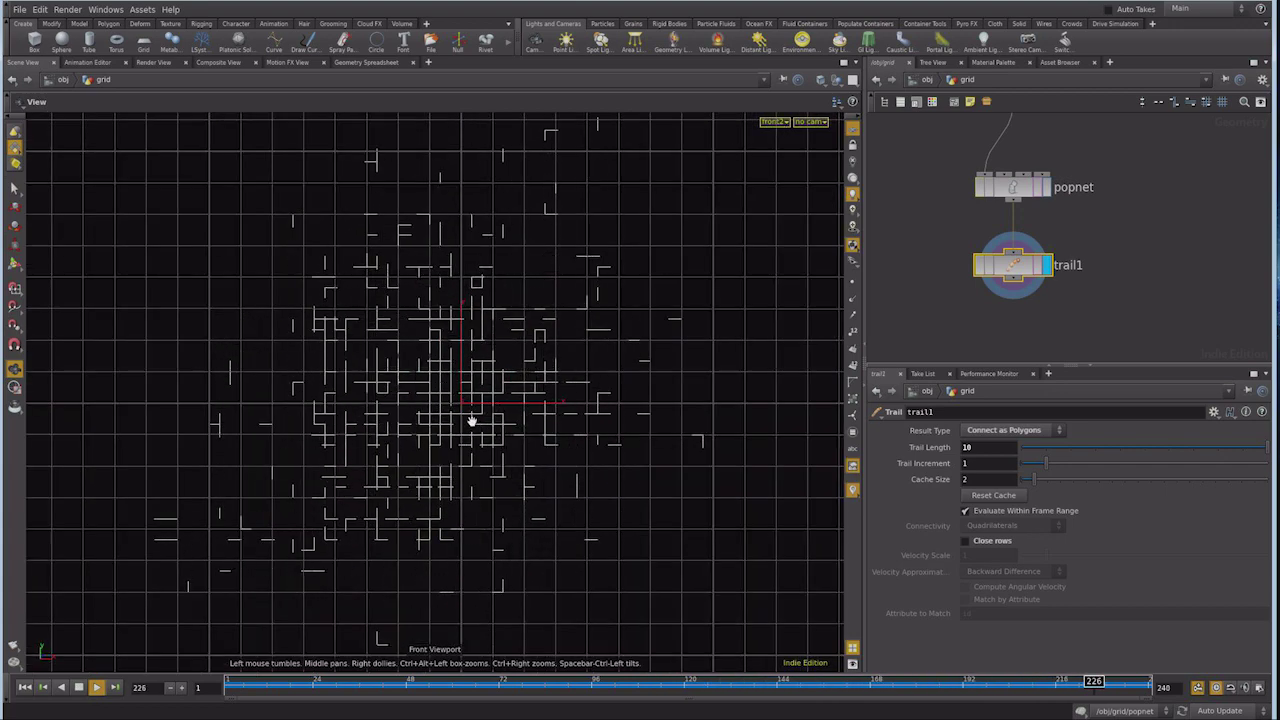
key(space+4)
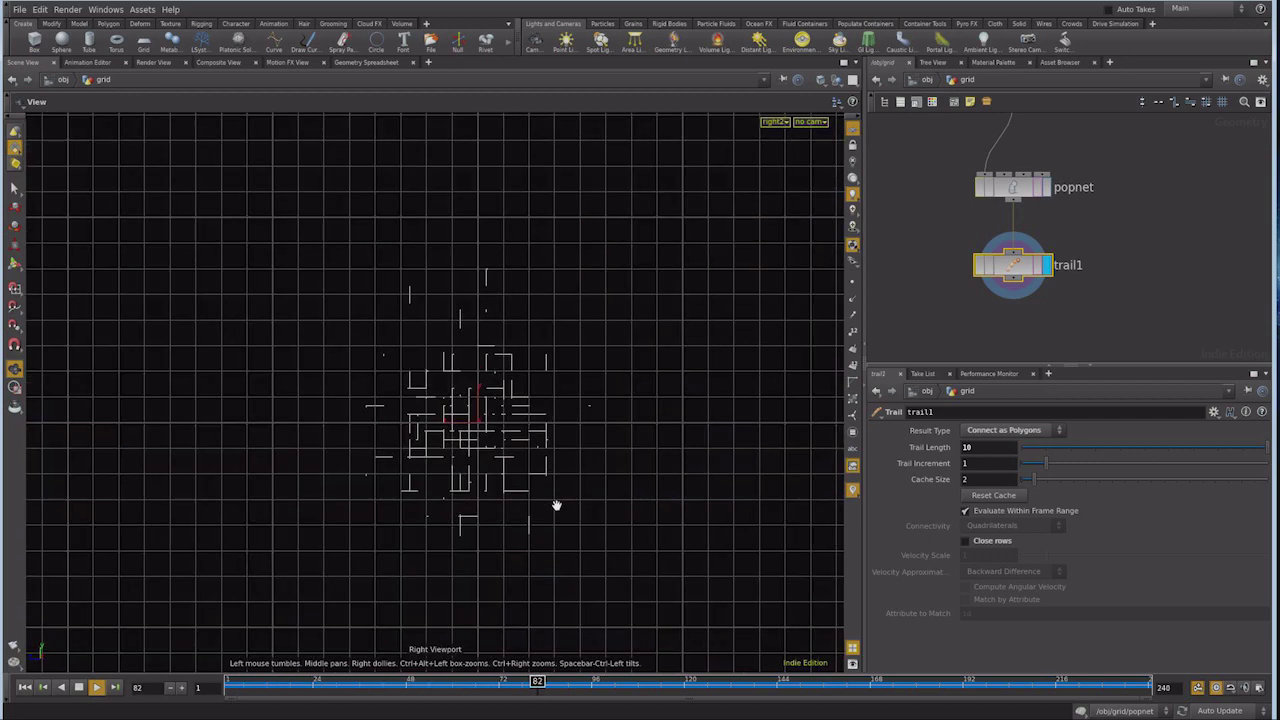
key(space+1)
mouse_move(443, 400)
mouse_down()
mouse_move(505, 347)
mouse_move(620, 331)
mouse_up()
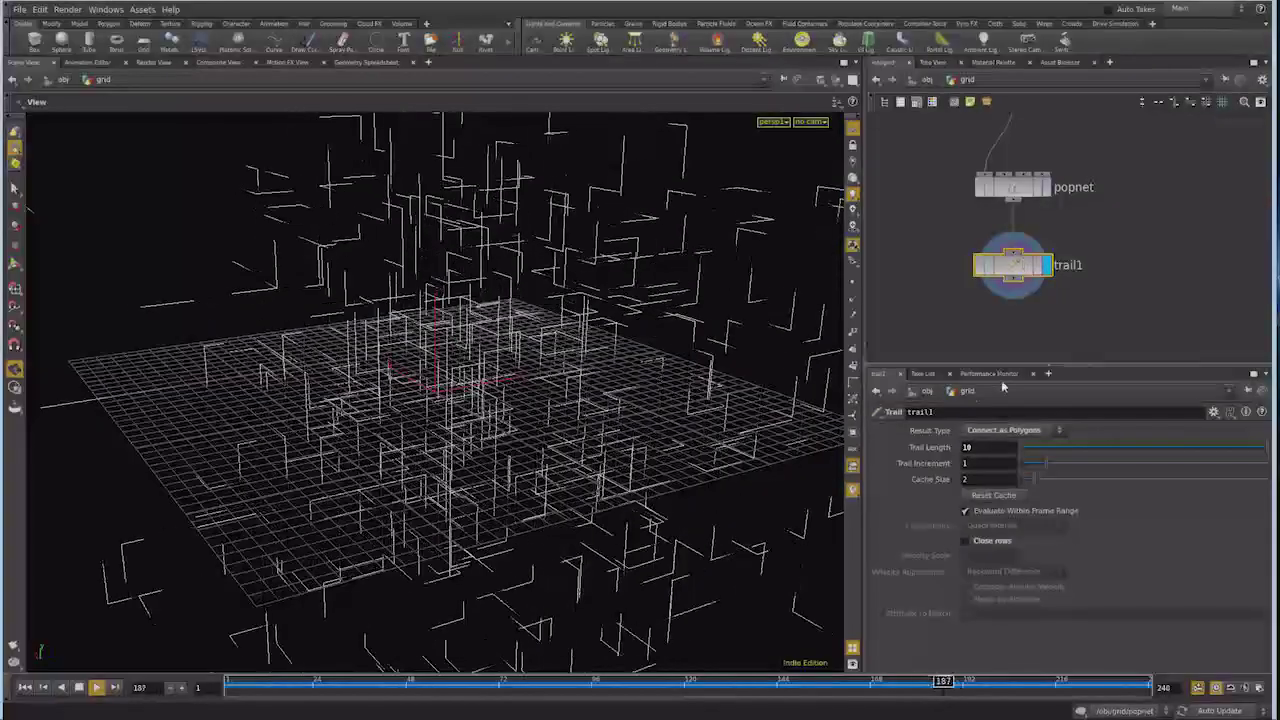
key(Up)
Set trail1's Trail Length to 200
double_click(986, 449)
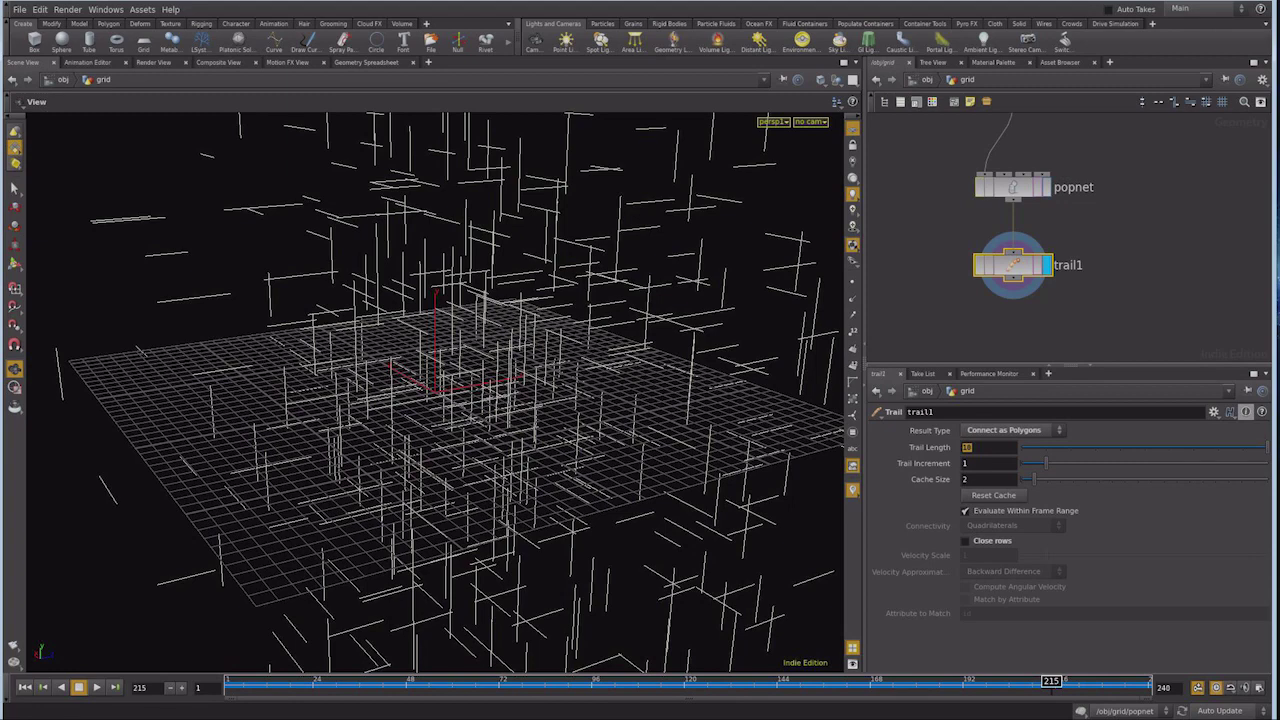
text(200)
key(Return)
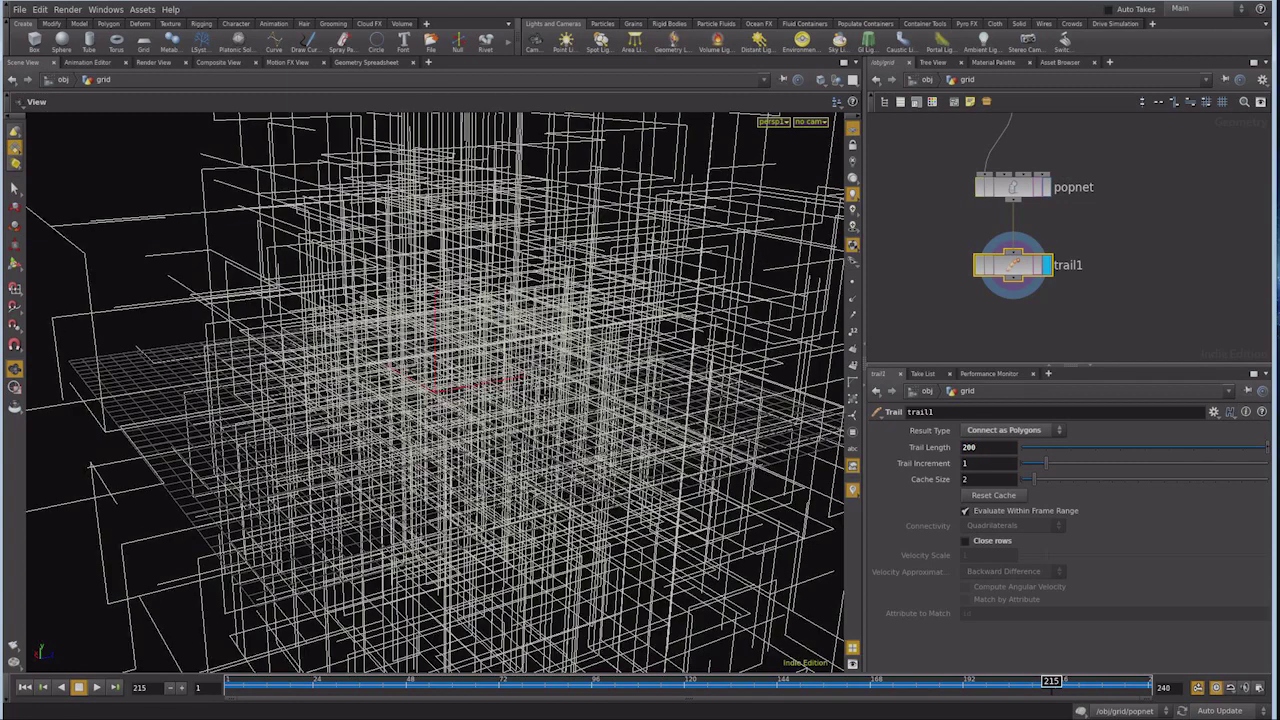
Replay the simulation from frame 1 to watch the long trails build up
click(25, 687)
click(96, 687)
mouse_move(480, 385)
mouse_down()
mouse_move(614, 409)
mouse_move(662, 382)
mouse_up()
drag(737, 409, 760, 470)
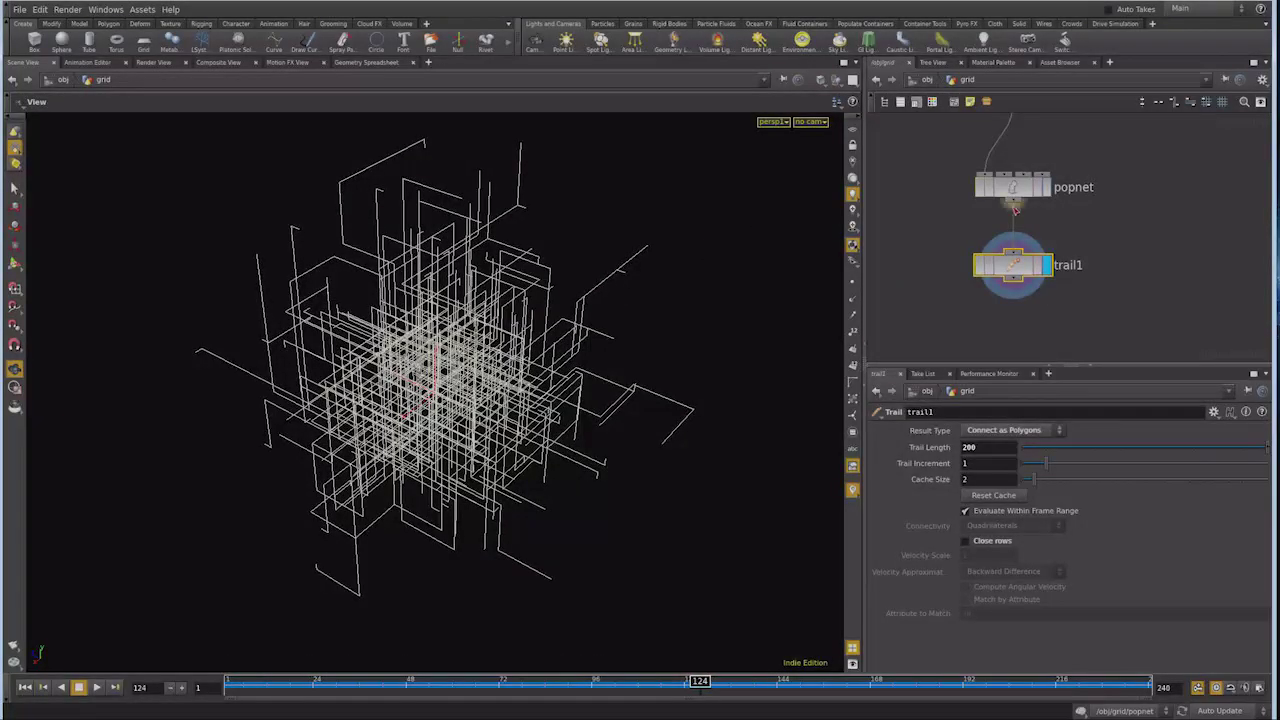
middle_drag(950, 202, 946, 276)
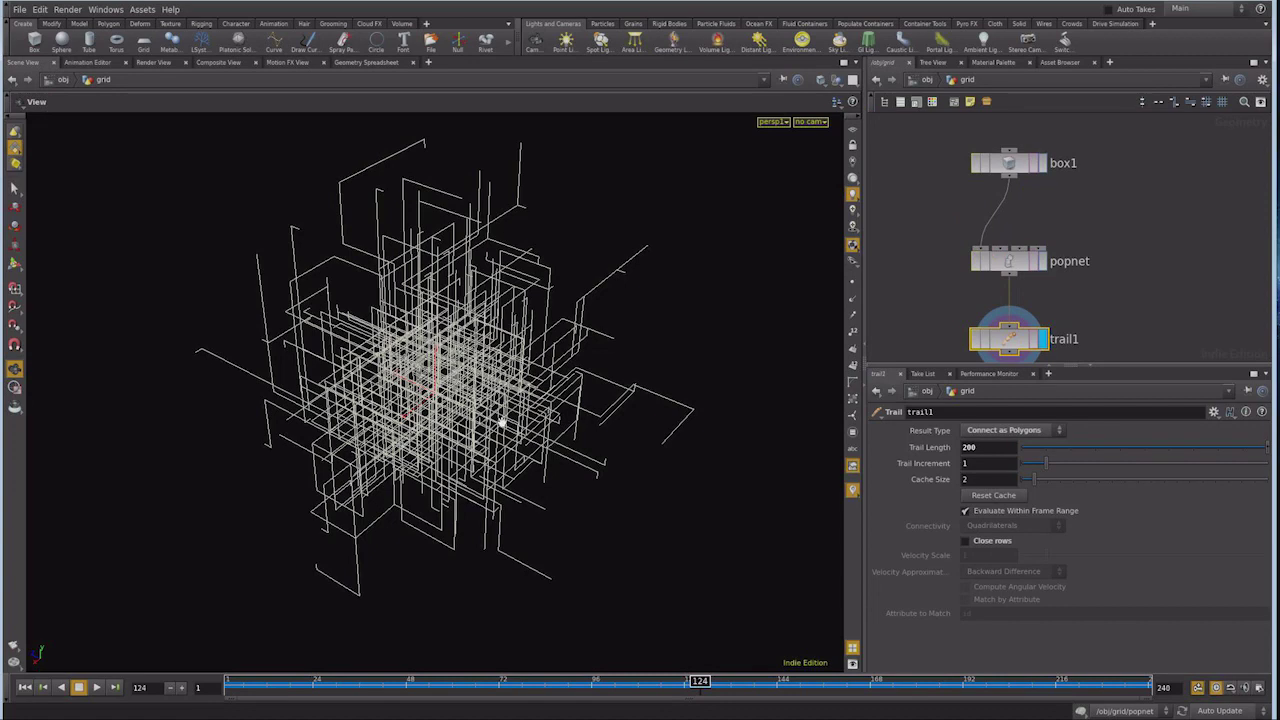
mouse_move(1129, 277)
middle_down()
mouse_move(1015, 282)
mouse_move(1071, 254)
middle_up()
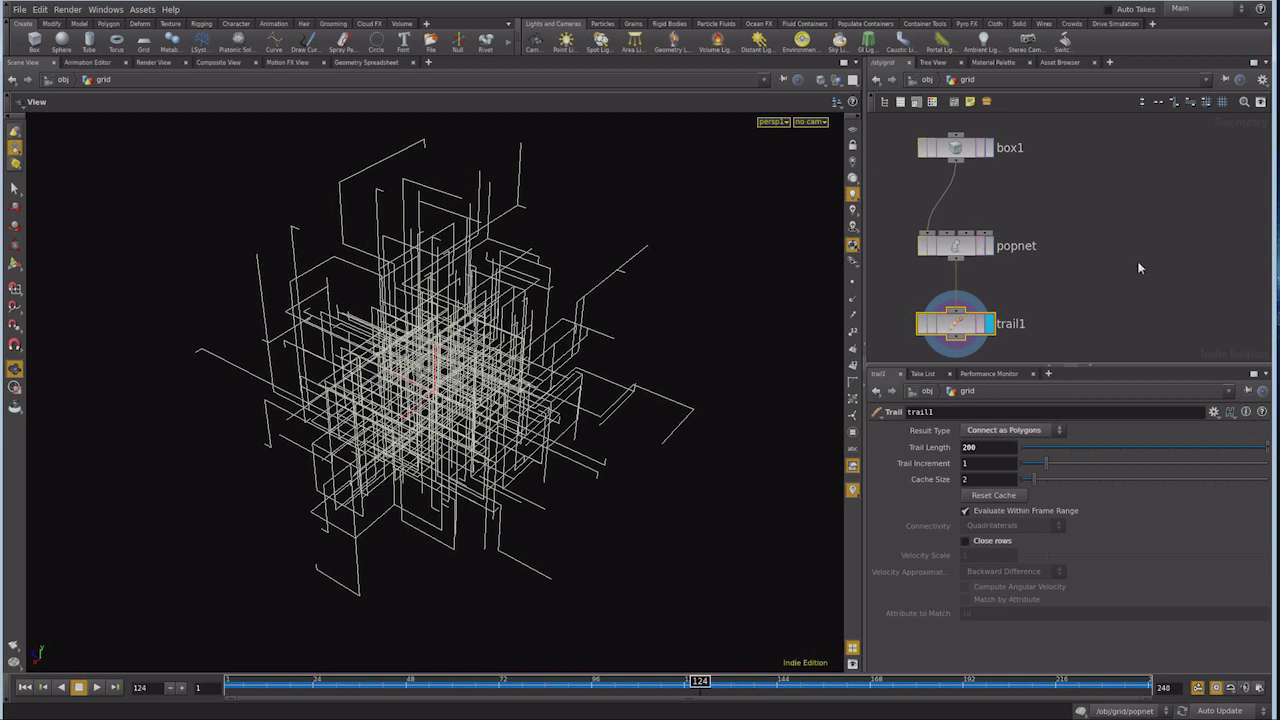
Add a Null node beside the popnet chain and colour it red
middle_drag(1140, 266, 1113, 260)
key(Tab)
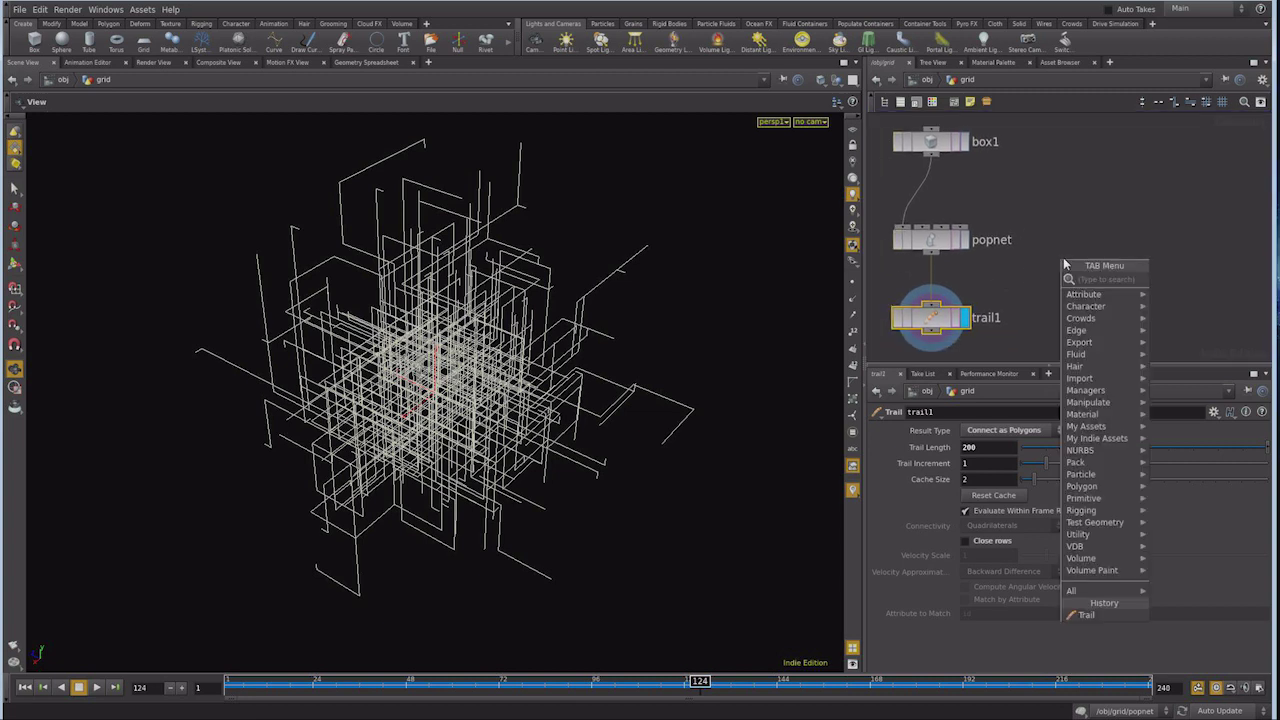
text(nul)
click(1172, 279)
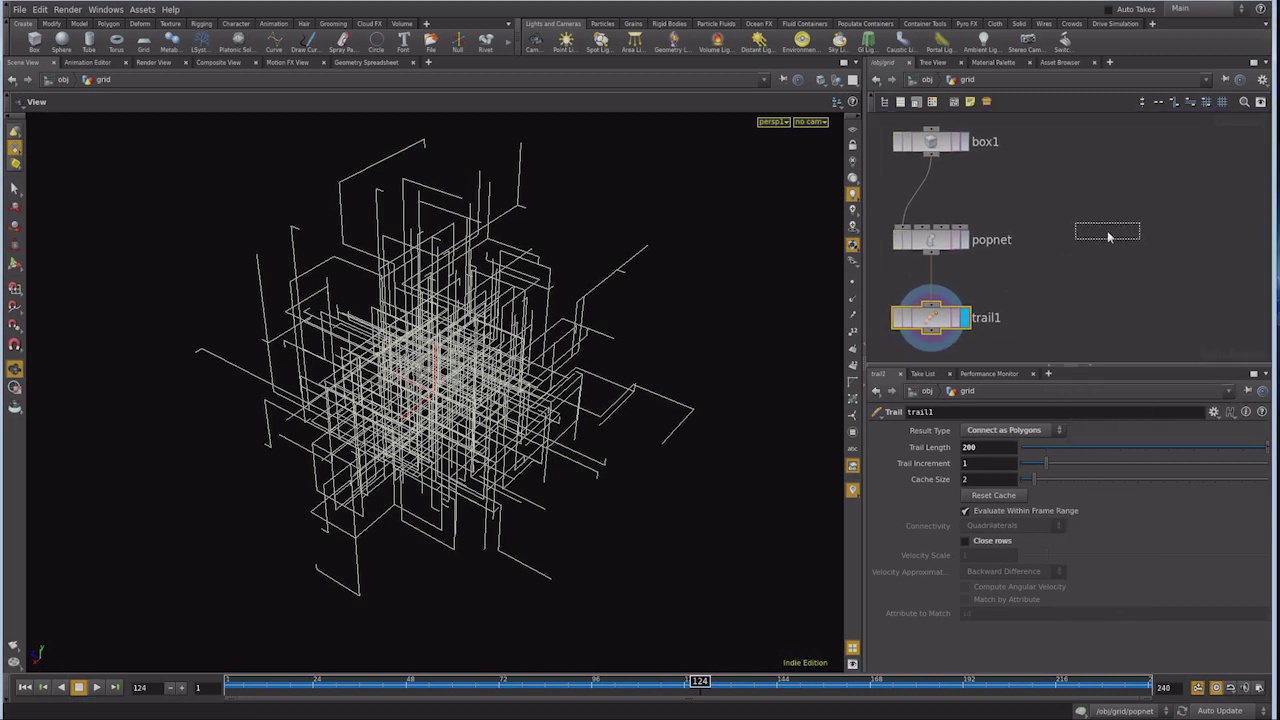
click(1107, 230)
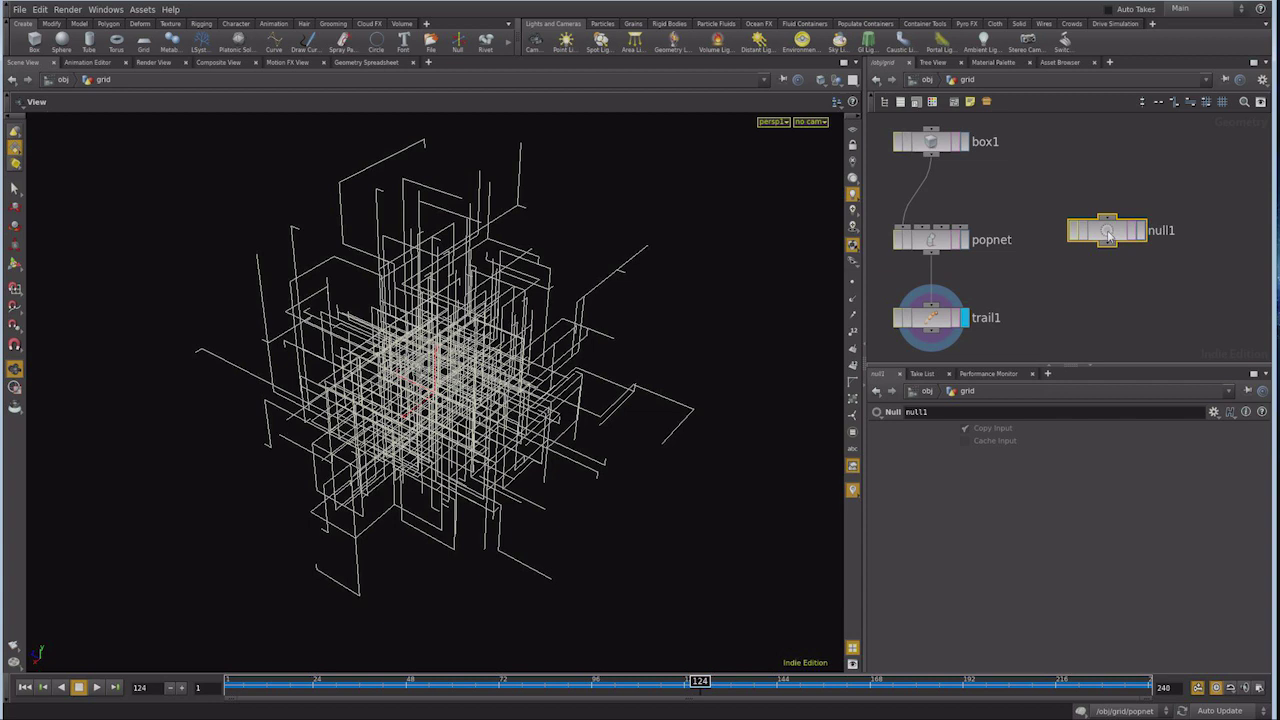
click(932, 101)
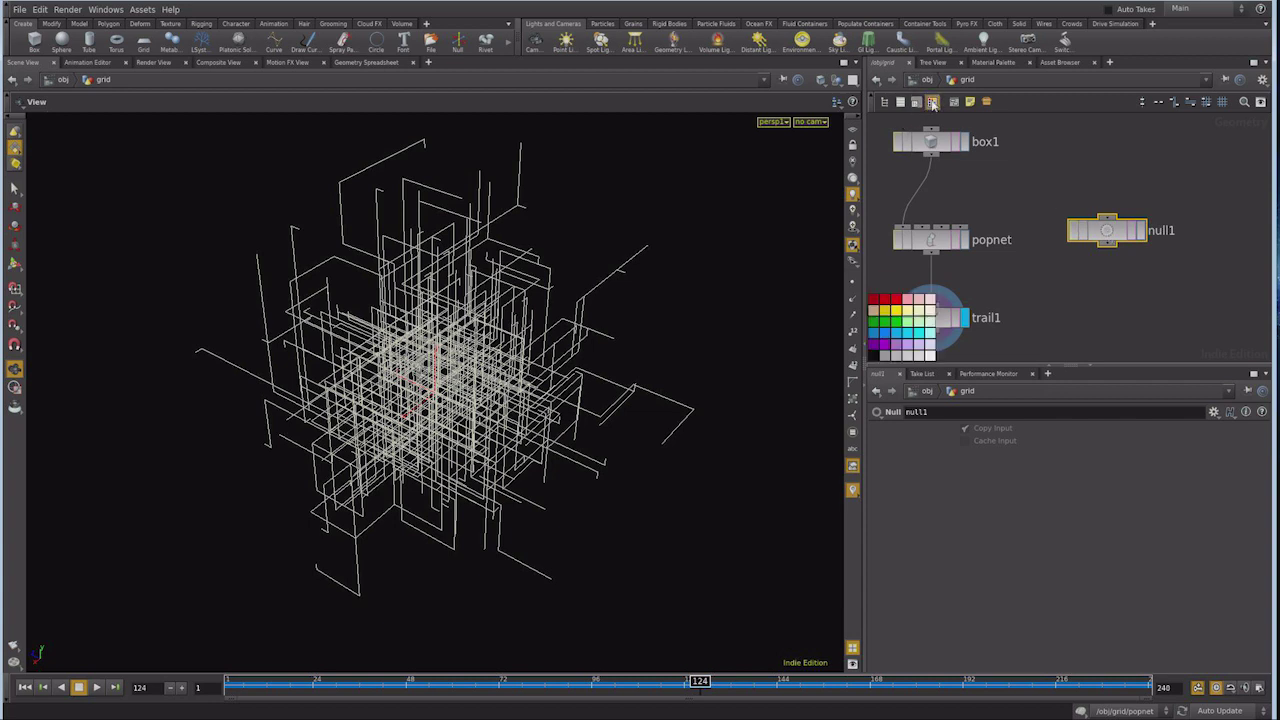
click(897, 299)
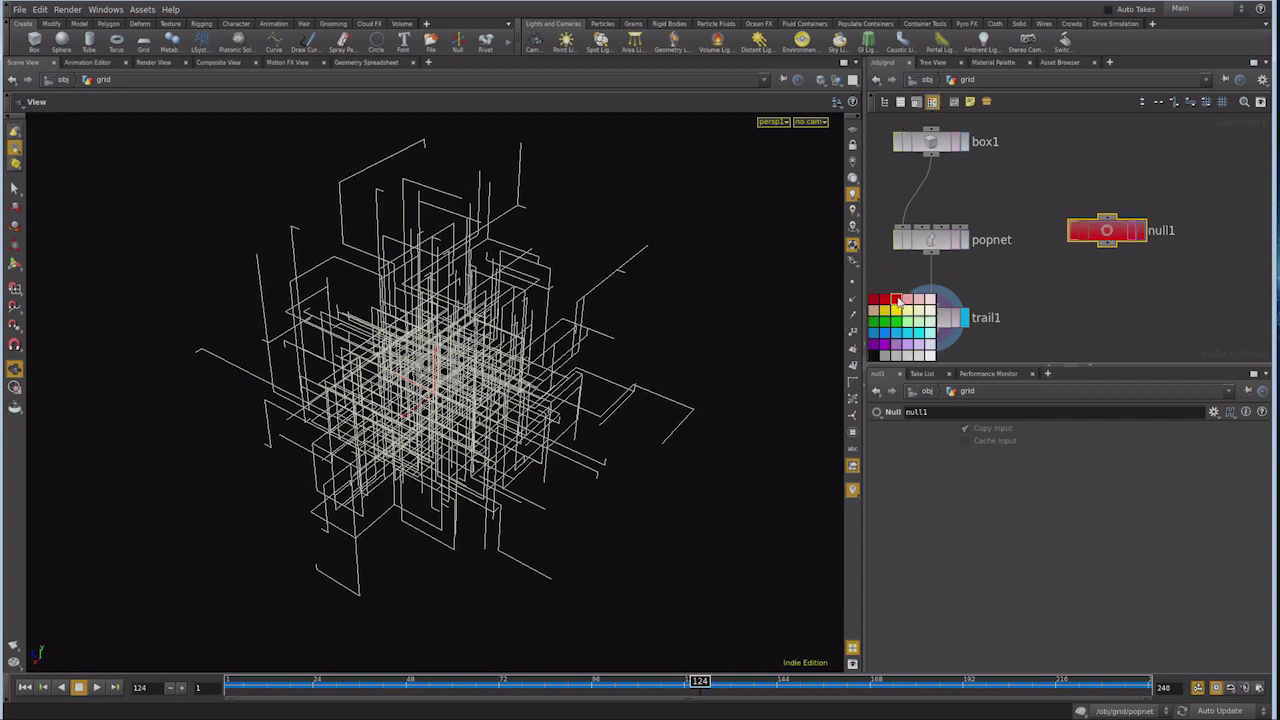
Rename the null to Control and place it beside popnet
double_click(1171, 231)
text(C)
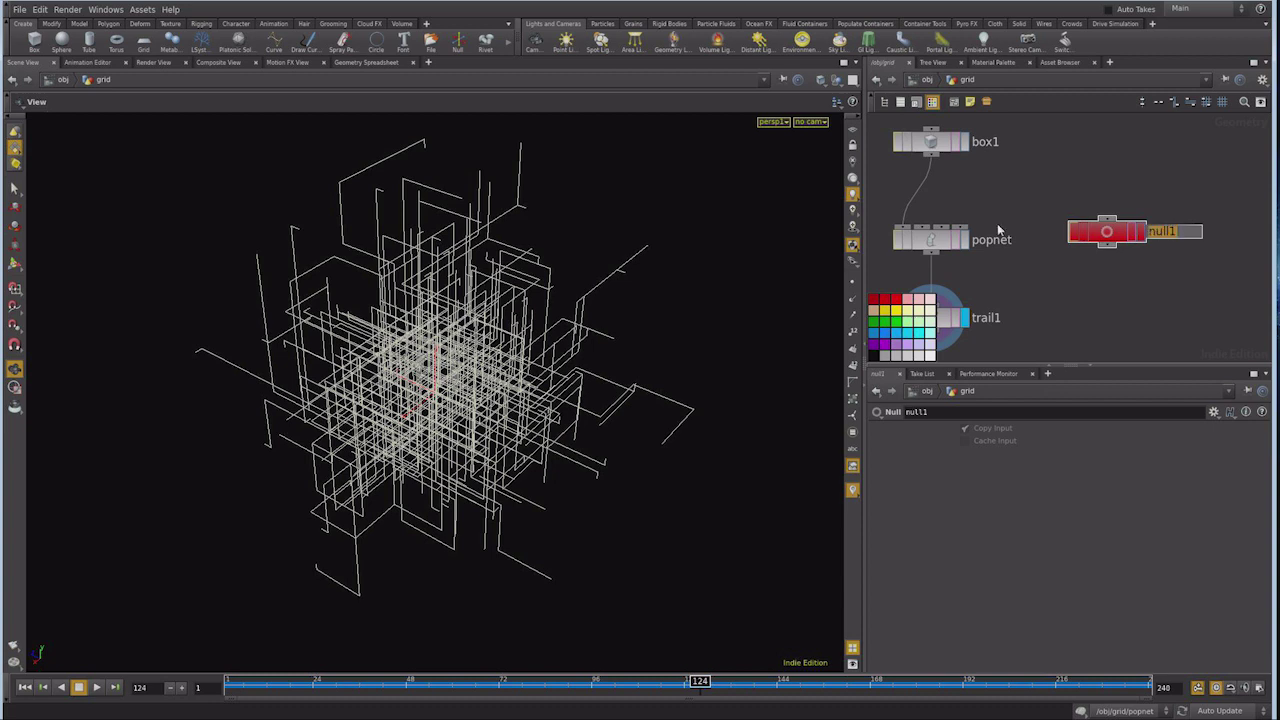
text(ontrol)
key(Return)
mouse_move(1108, 236)
mouse_down()
mouse_move(1125, 241)
mouse_move(1141, 222)
mouse_up()
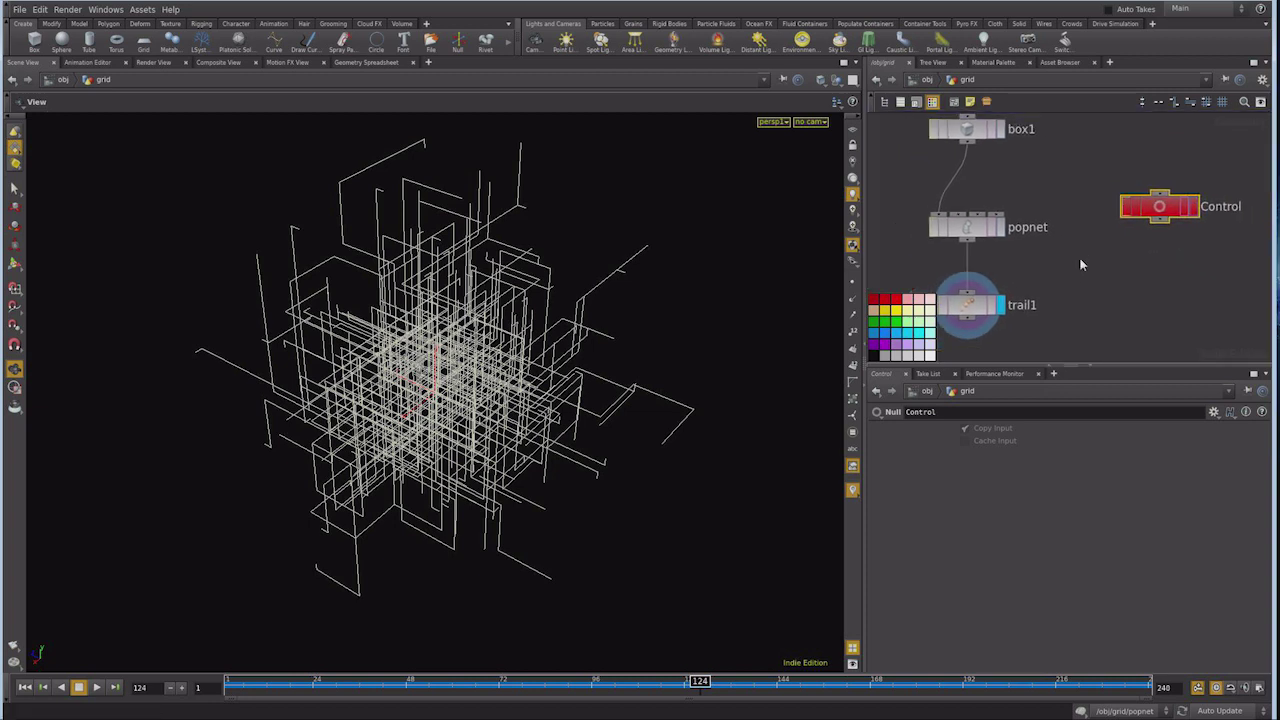
drag(1141, 222, 1128, 228)
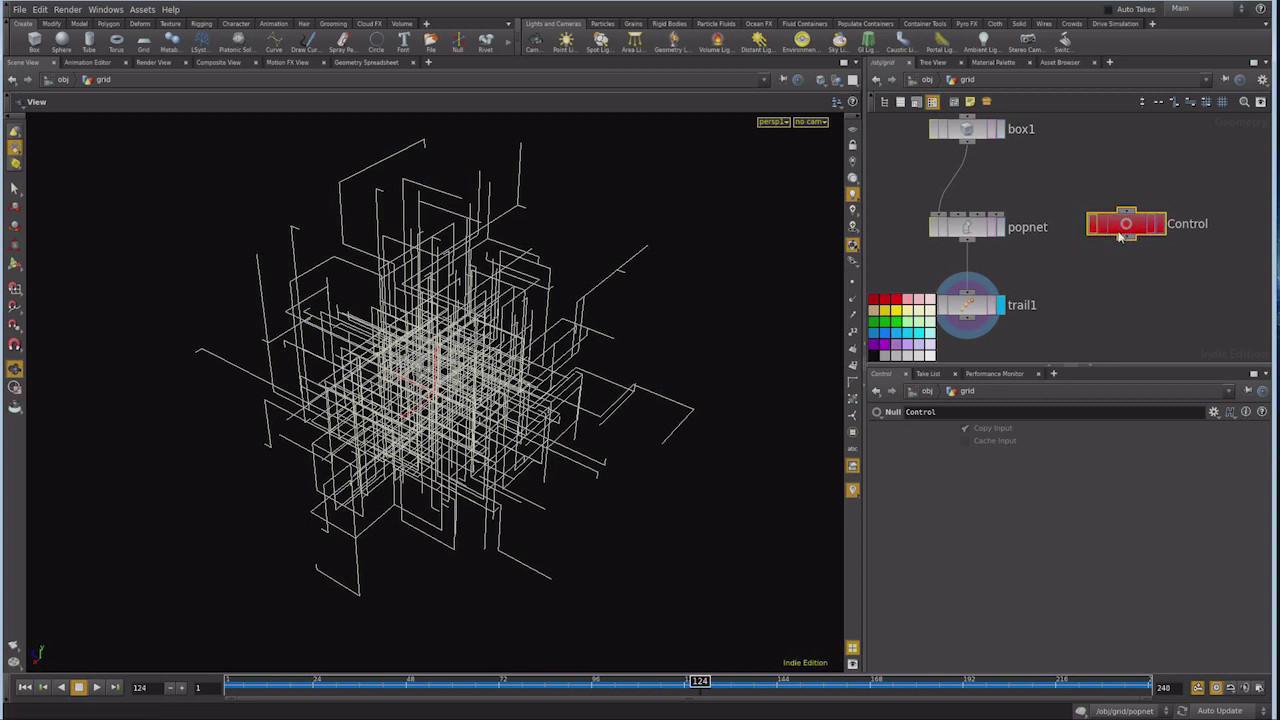
Add a new Integer parameter to Control through Edit Parameter Interface
click(1213, 417)
click(1062, 426)
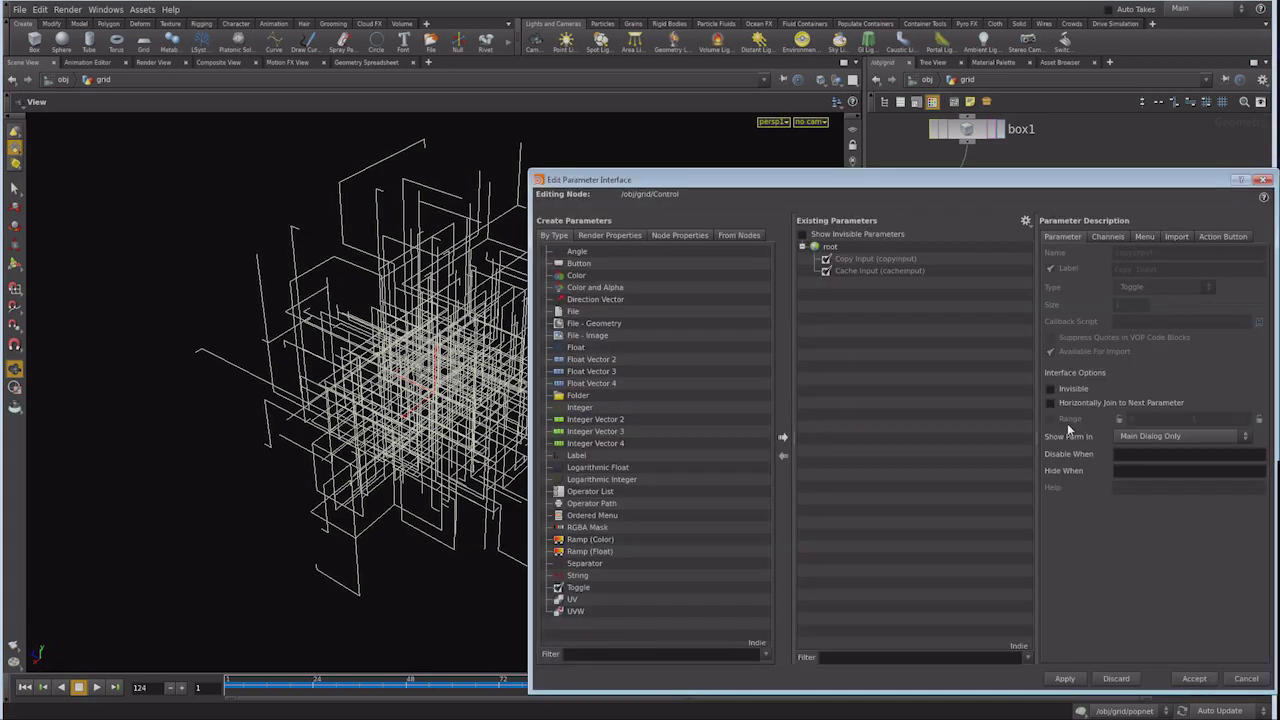
mouse_move(909, 194)
mouse_down()
mouse_move(731, 194)
mouse_move(640, 170)
mouse_up()
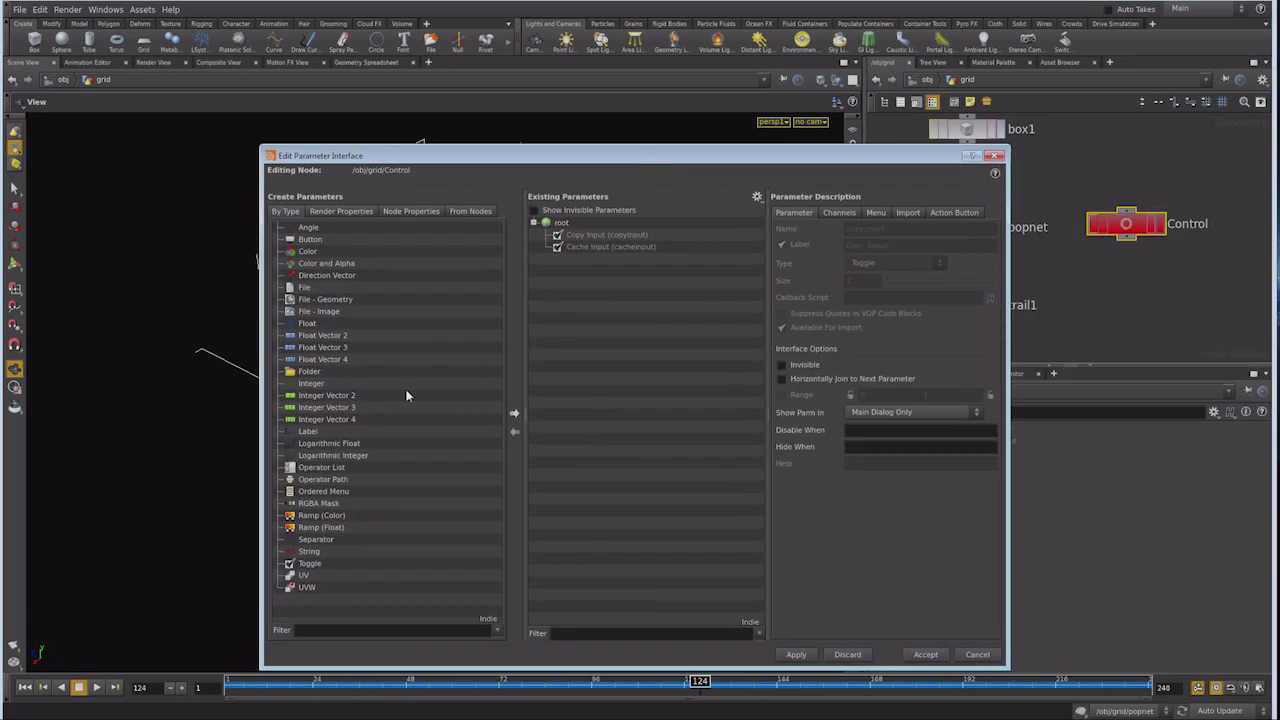
click(312, 384)
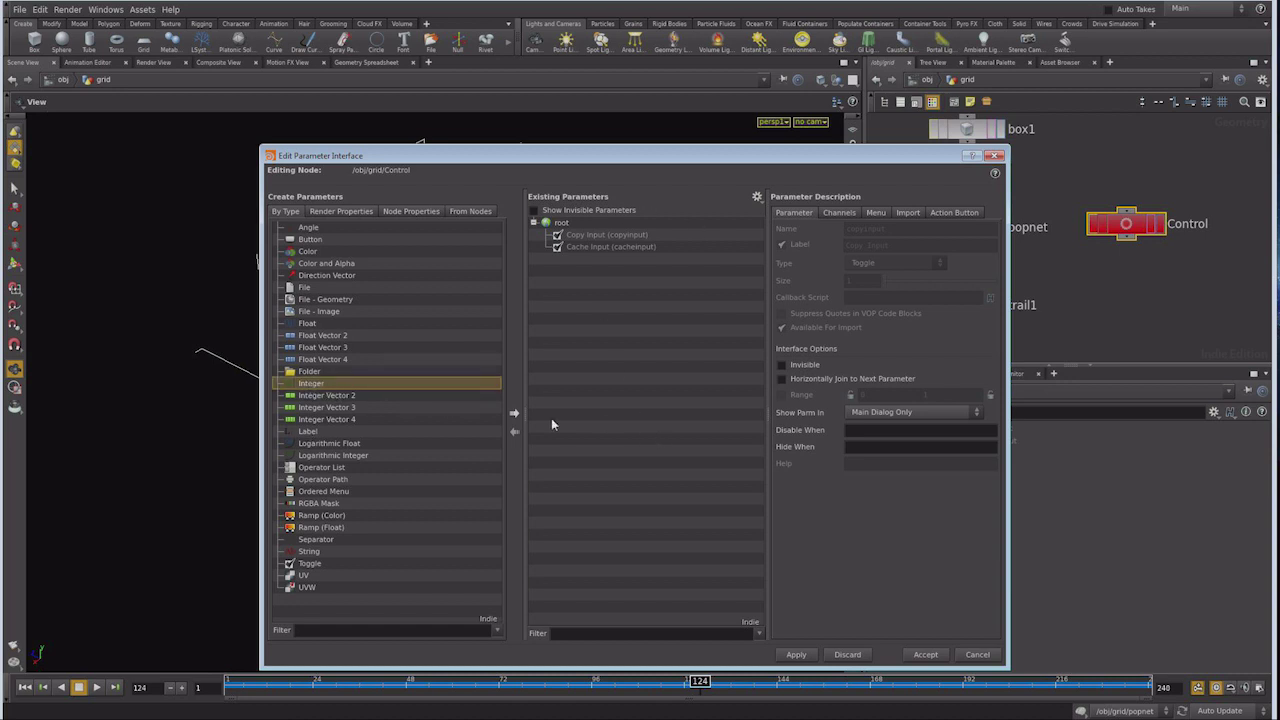
click(514, 416)
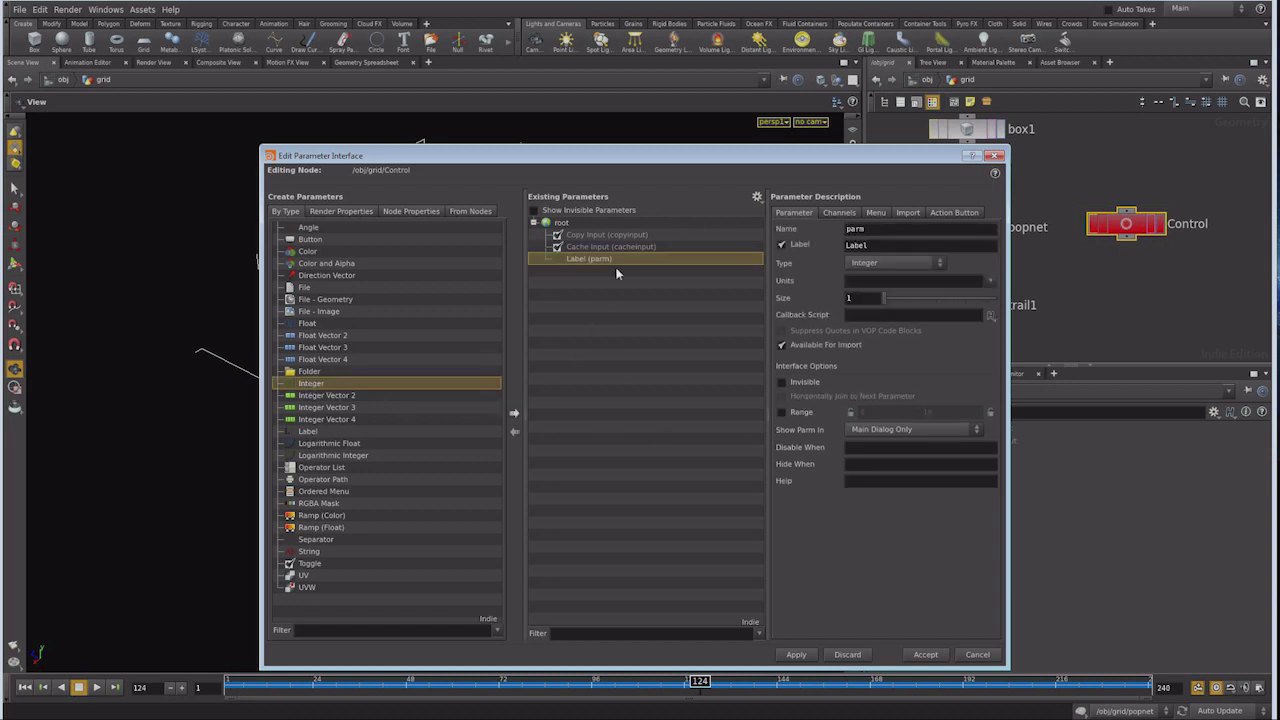
Name the parameter step, labelled Step, with a 0–100 range, and accept it
double_click(907, 228)
text(step)
key(Tab)
text(s)
click(782, 413)
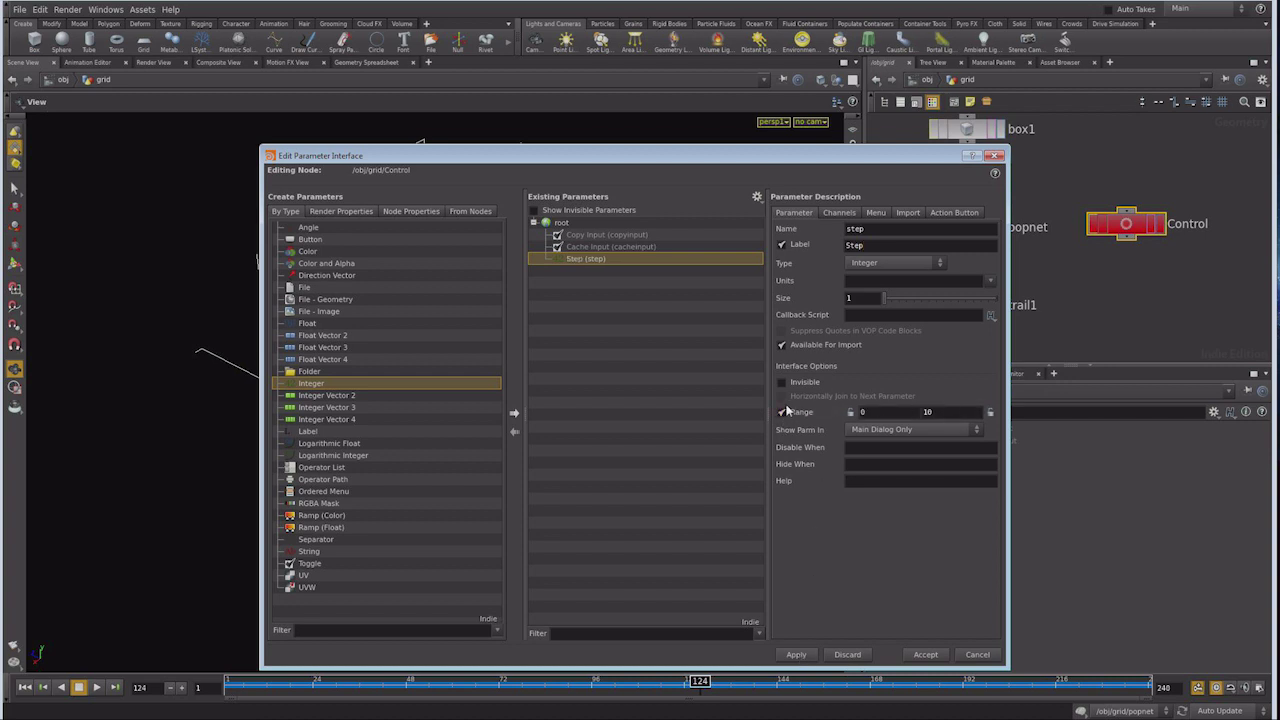
click(850, 412)
click(955, 412)
text(100)
click(795, 655)
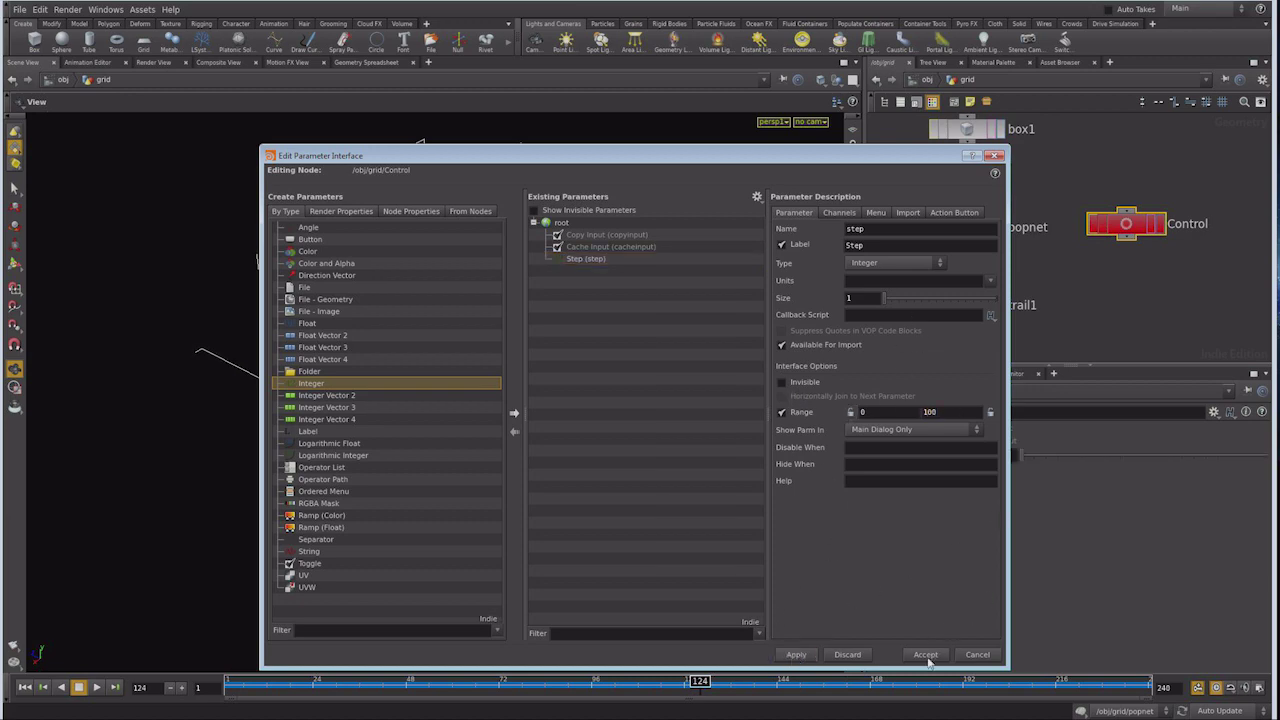
click(925, 654)
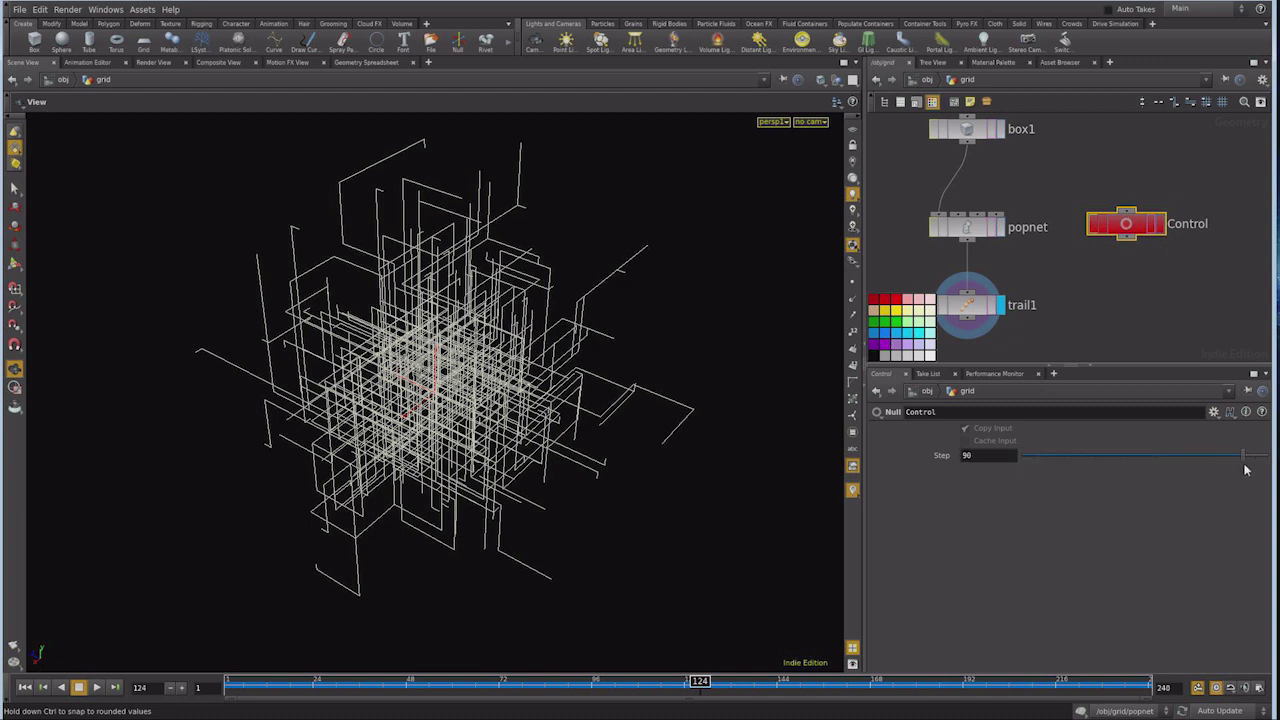
Set Control's Step value to 20
click(990, 455)
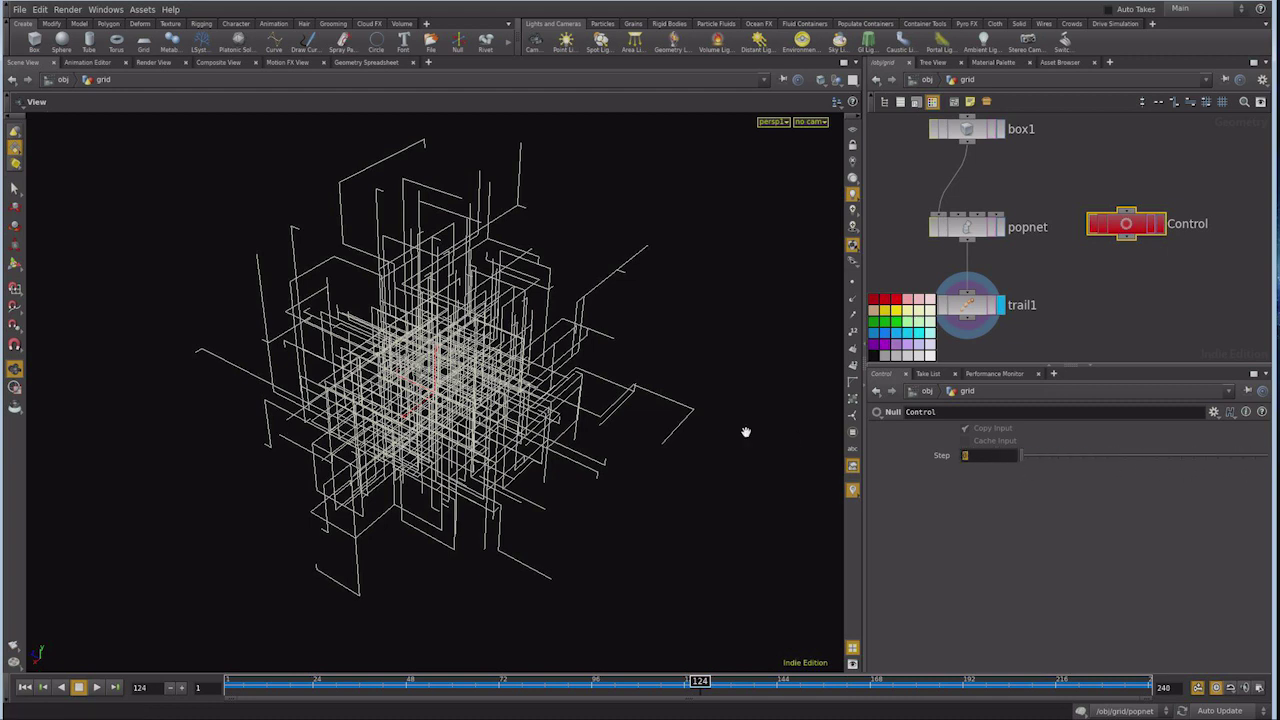
text(20)
key(Return)
middle_drag(1111, 260, 1100, 240)
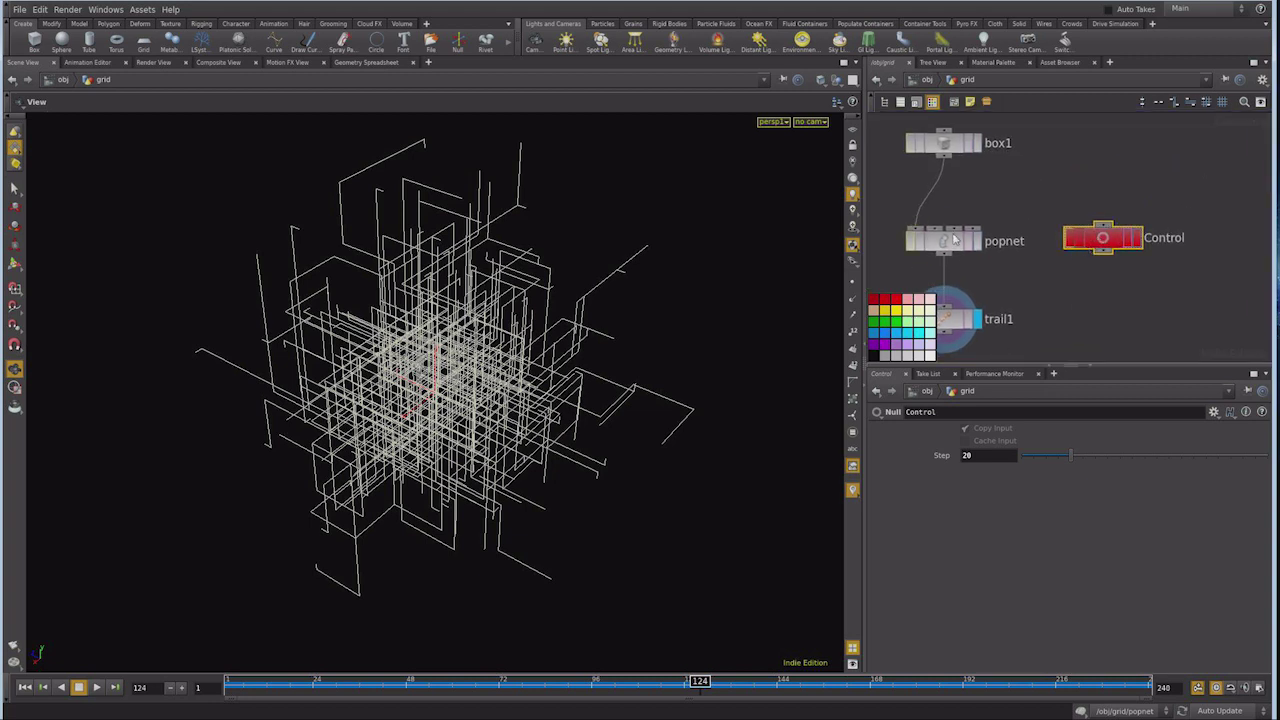
right_click(942, 458)
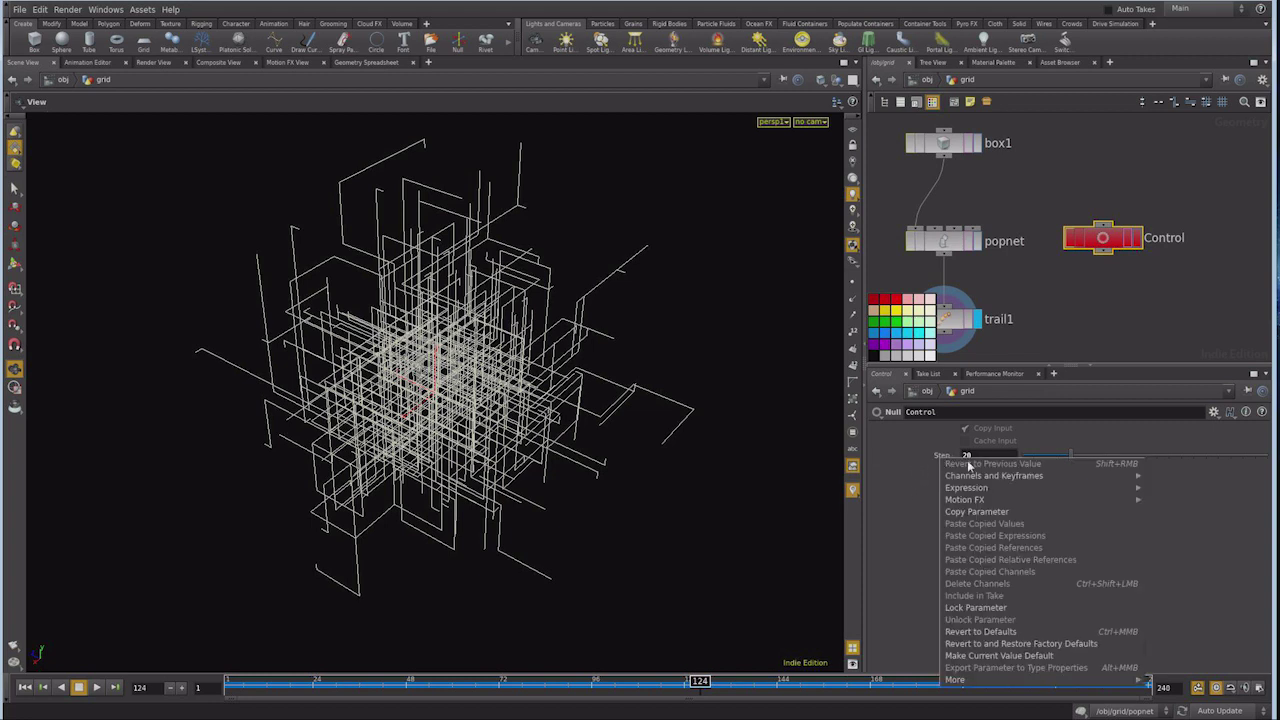
Paste Control's Step as a relative reference into popvop1's Step inside popnet
click(960, 511)
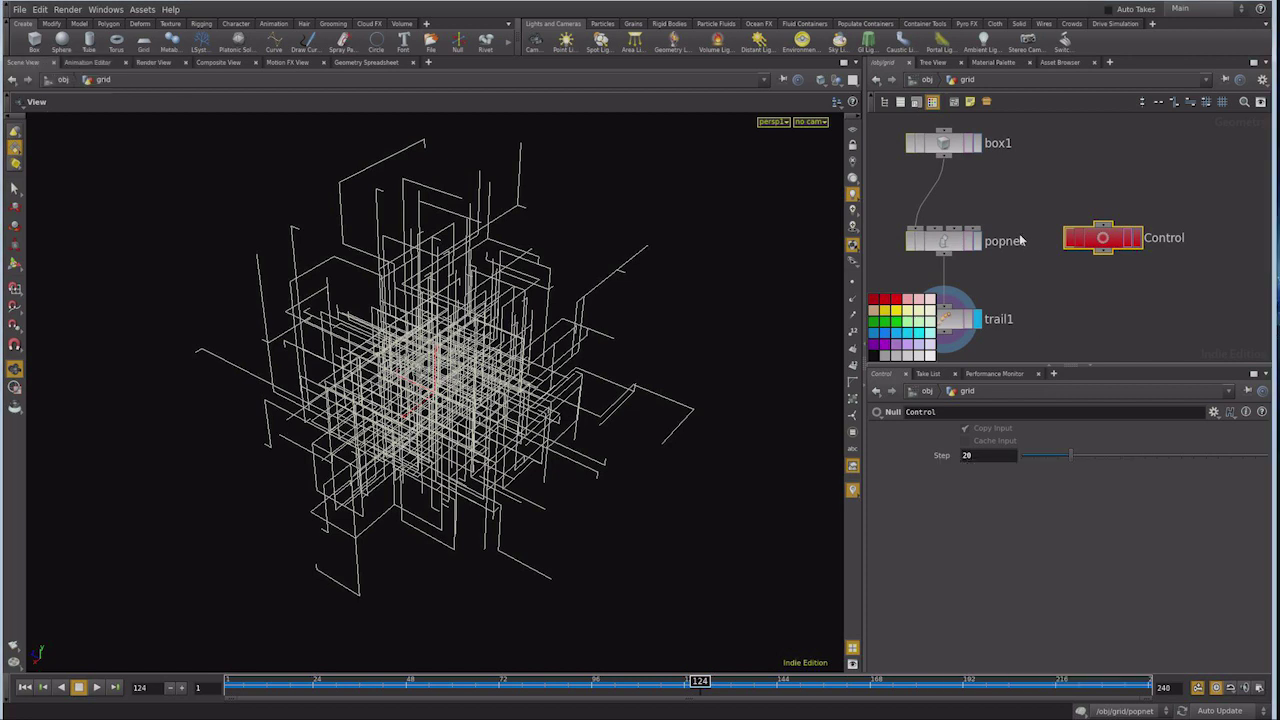
double_click(940, 244)
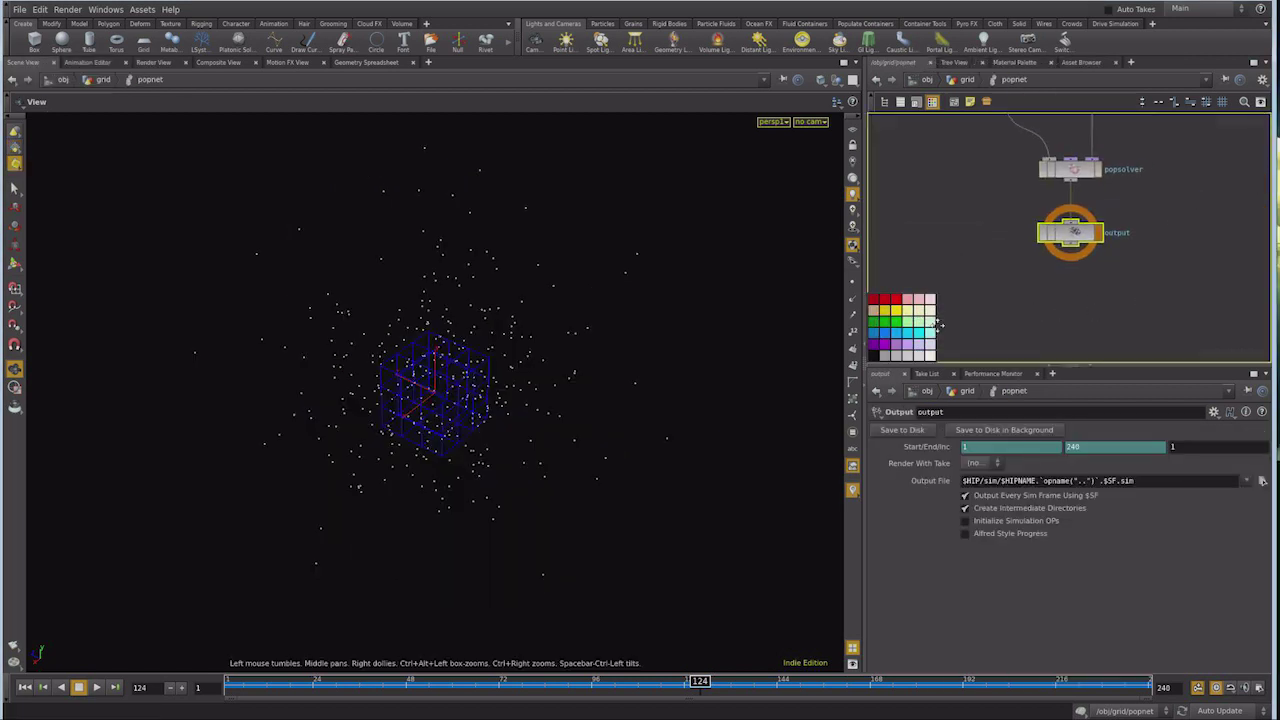
middle_drag(1166, 208, 1134, 334)
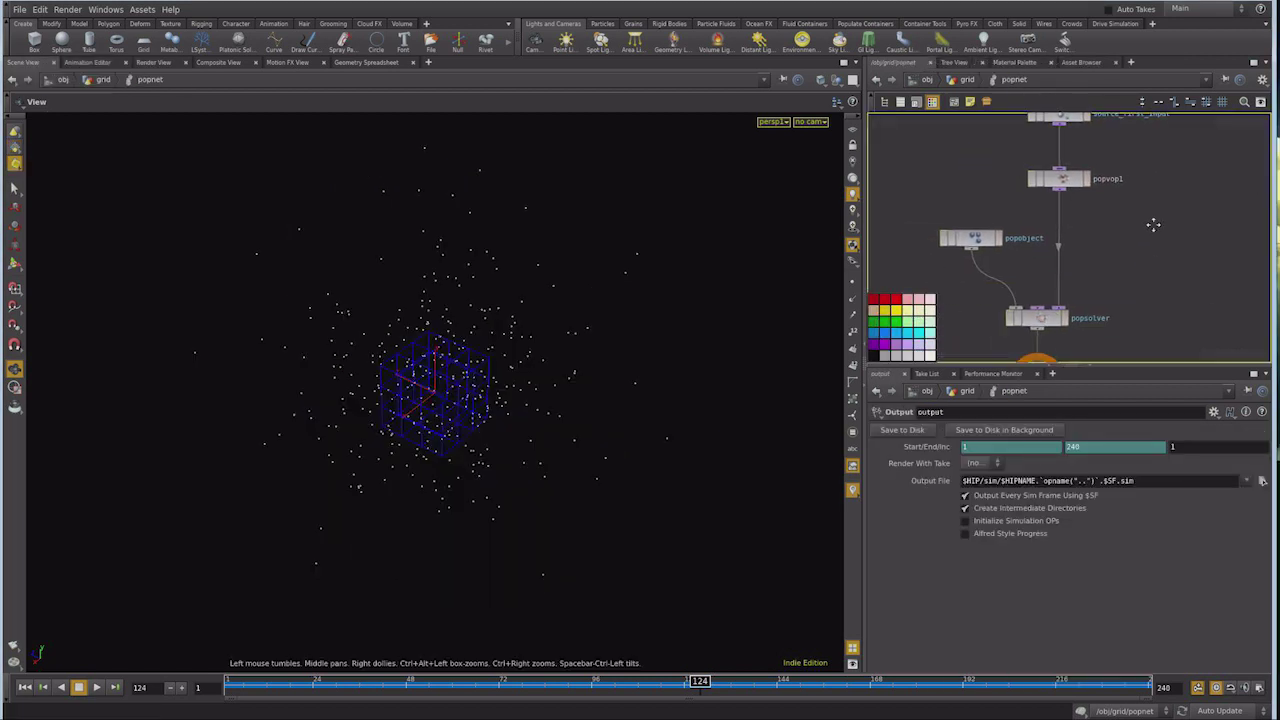
click(1076, 180)
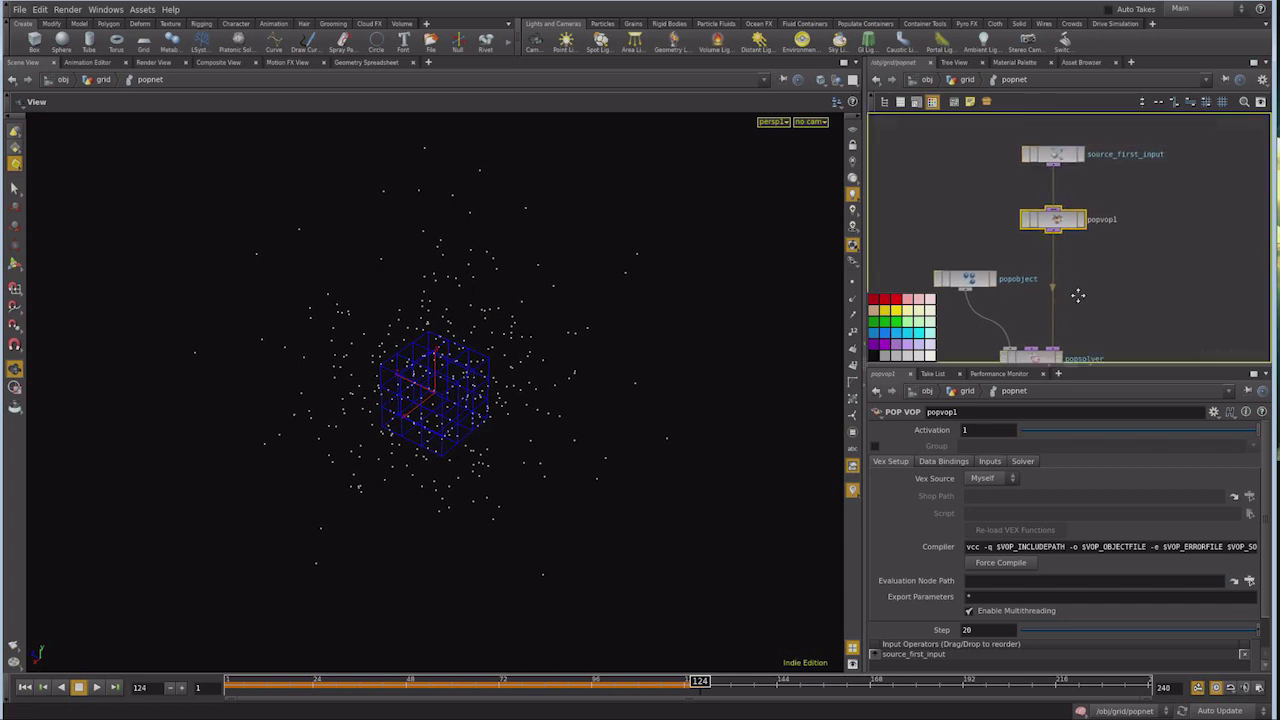
right_click(948, 636)
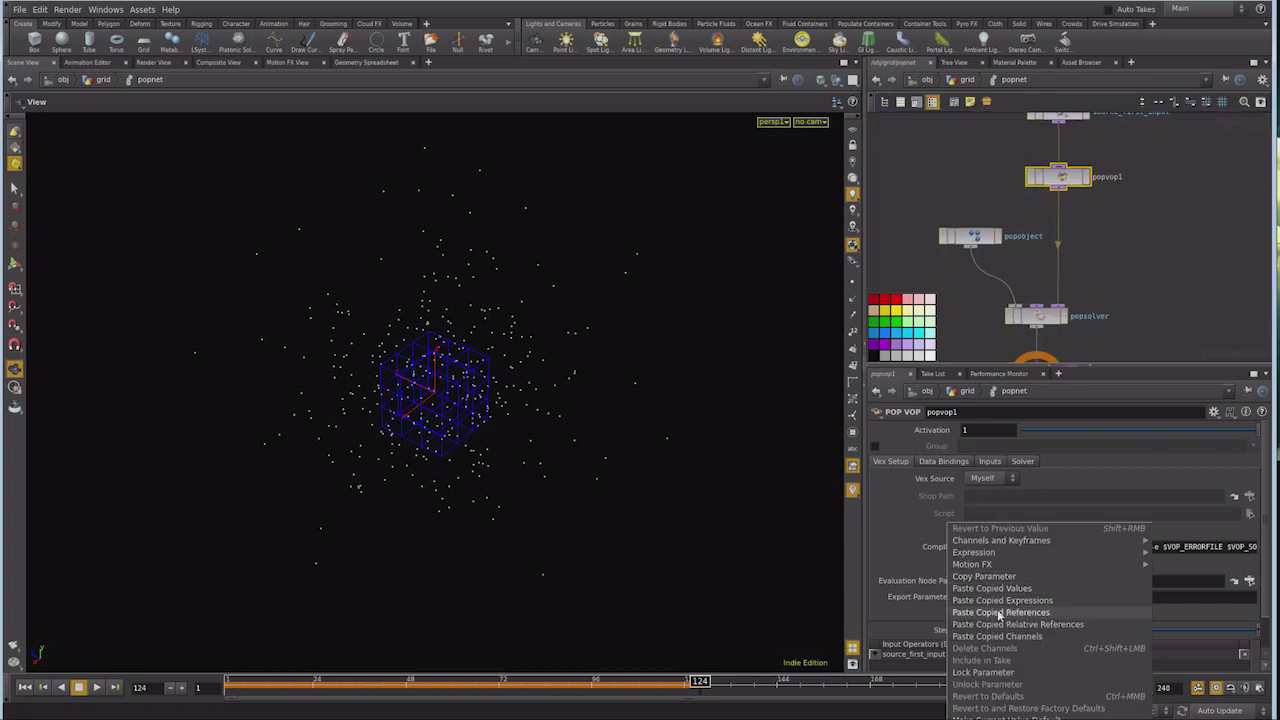
click(1057, 625)
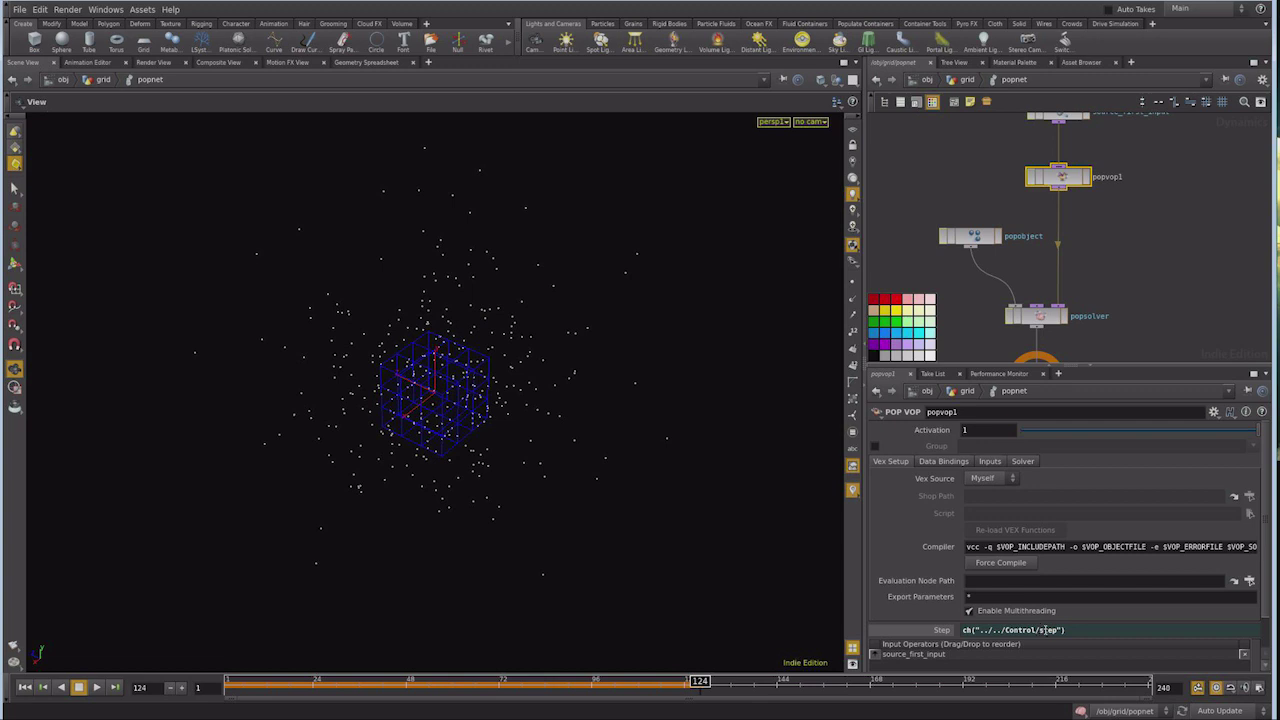
Select source_first_input inside popnet to show its parameters
click(1100, 300)
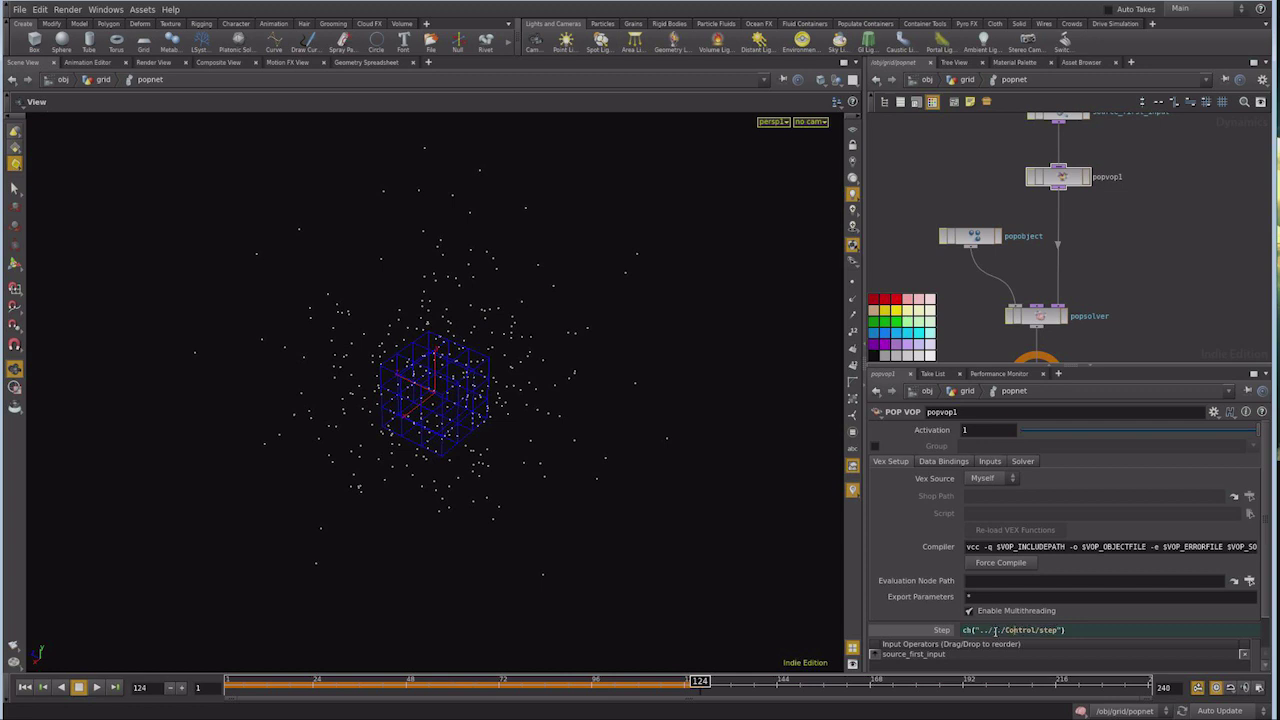
middle_drag(1123, 224, 1107, 288)
middle_drag(1133, 243, 1116, 224)
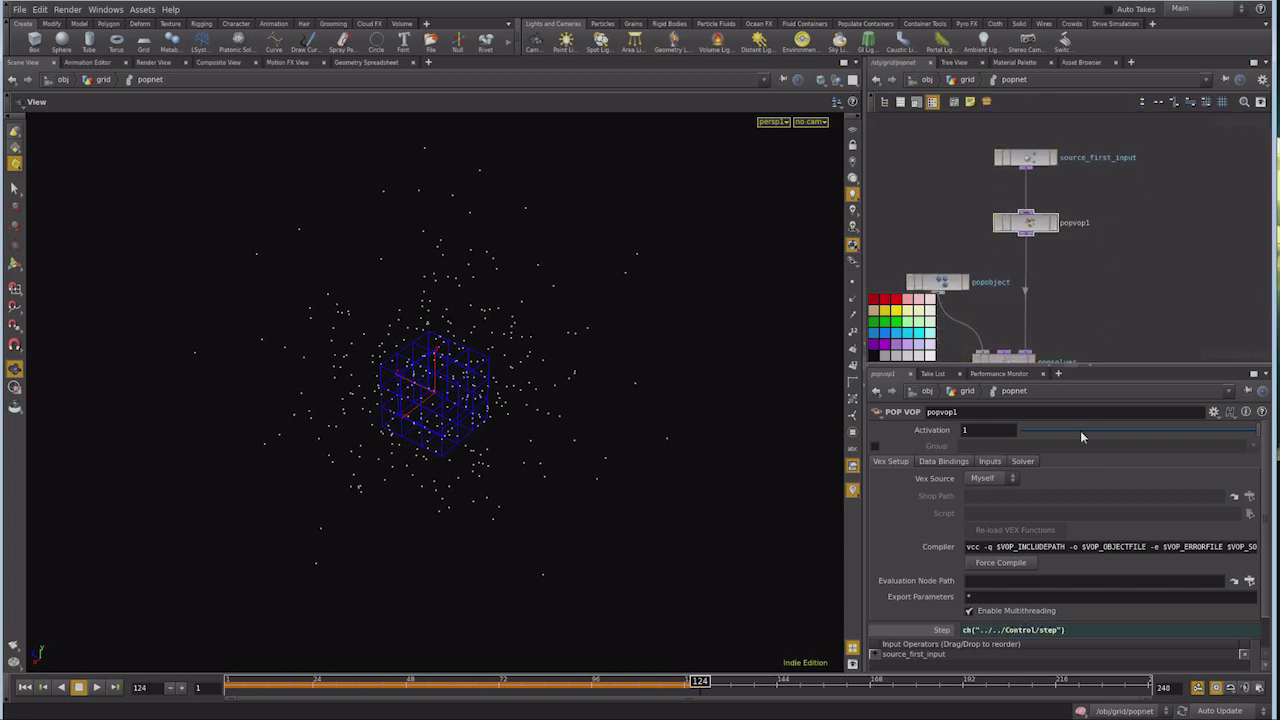
click(1030, 160)
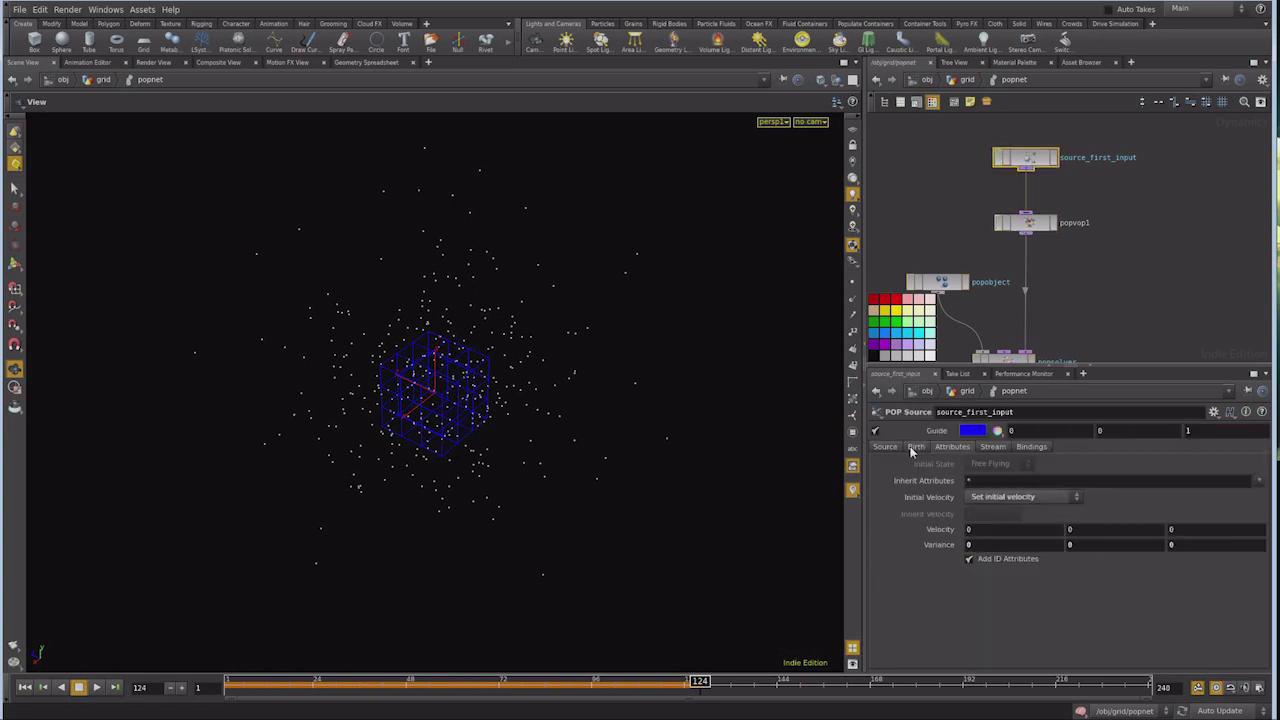
Copy the ch("../../Control/step") reference text from popvop1's Step field
click(913, 448)
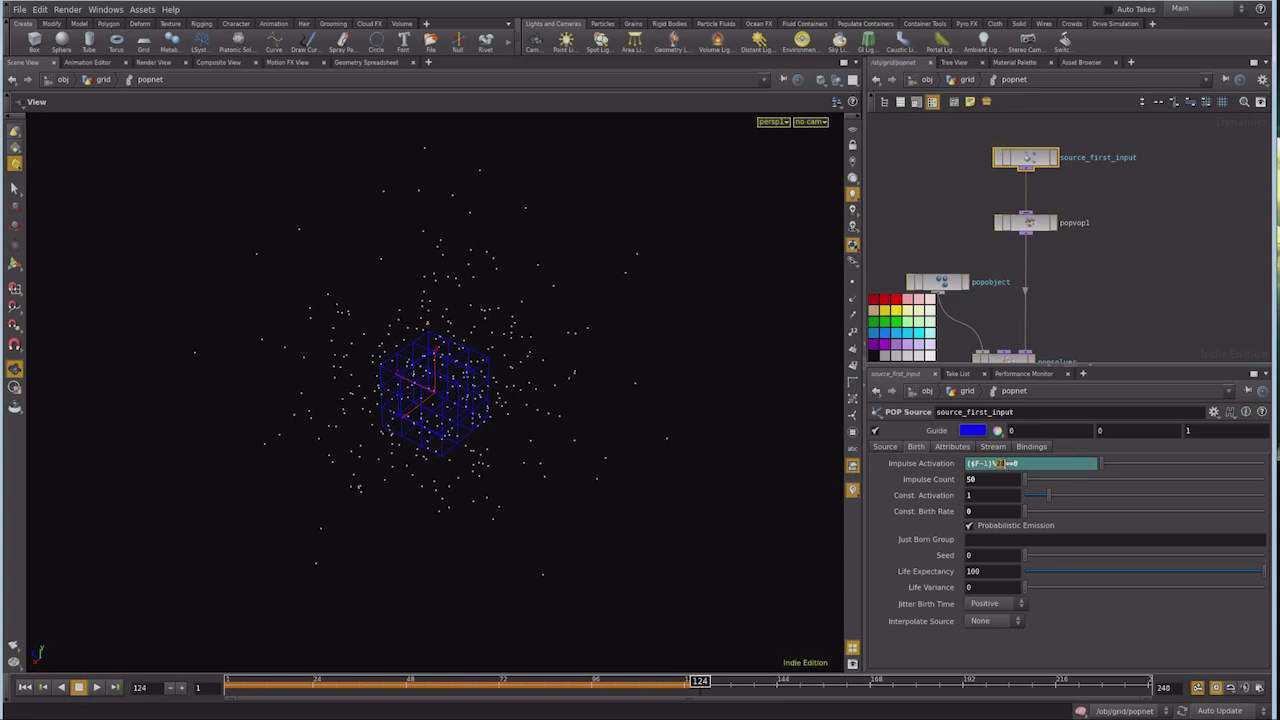
click(1040, 228)
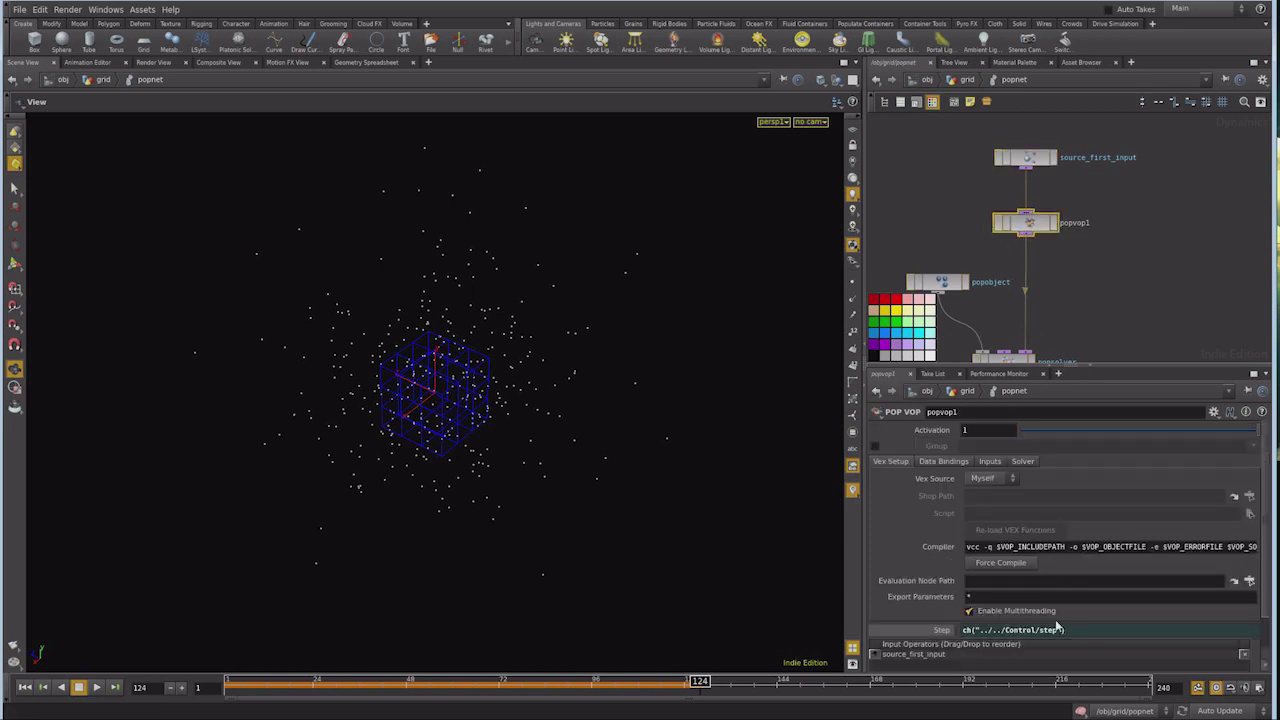
click(1000, 630)
drag(1066, 630, 851, 636)
key(ctrl+c)
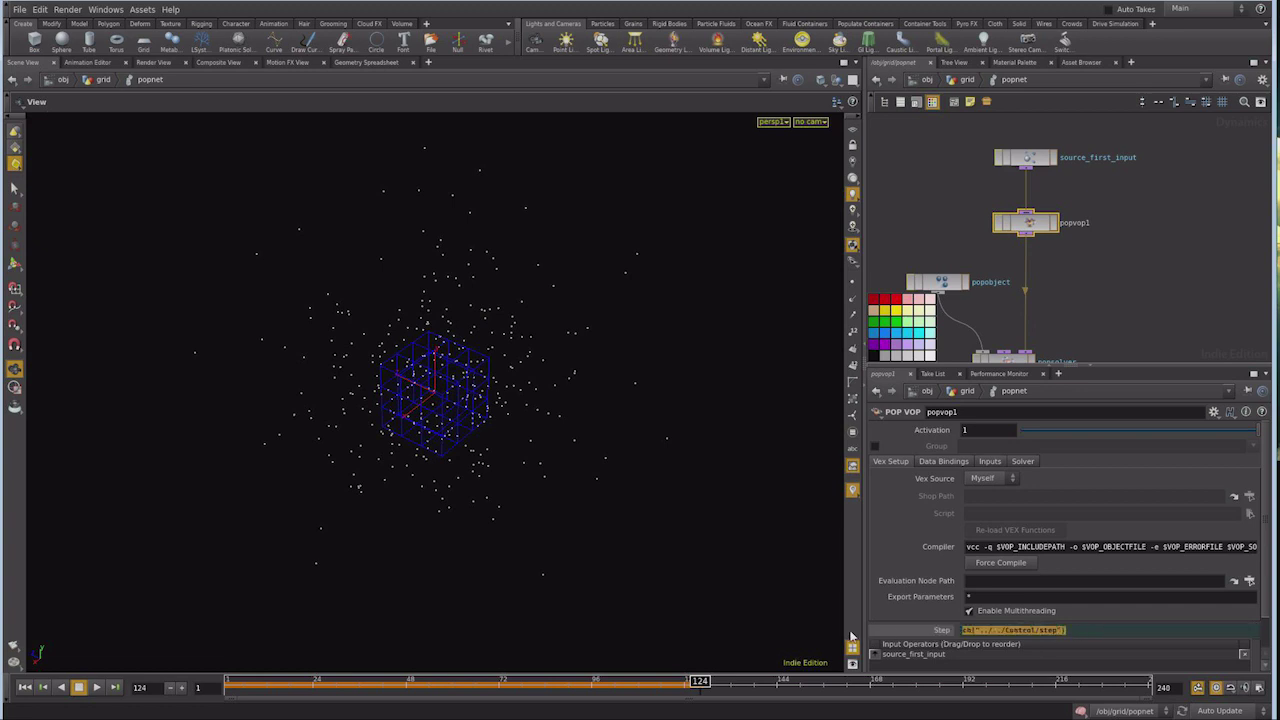
Make source_first_input's Impulse Activation ($F-1)%ch("../../Control/step")==0, then return to grid
click(1025, 158)
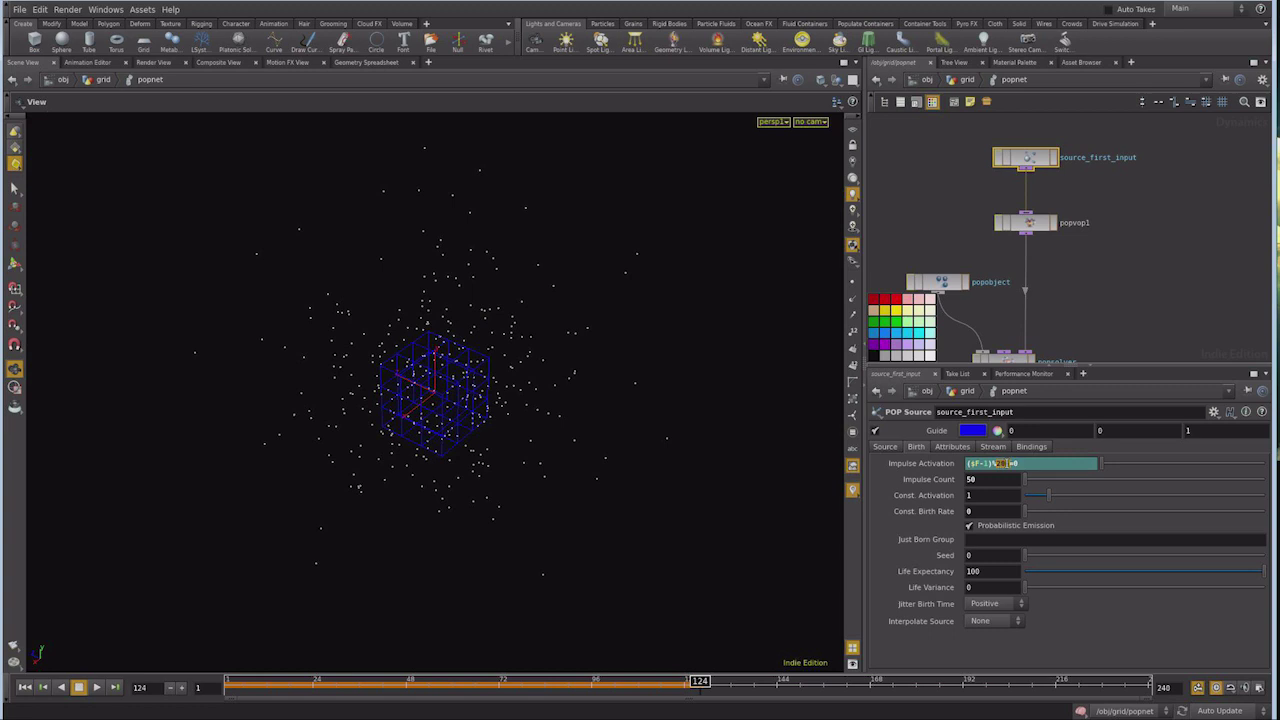
key(ctrl+v)
key(Return)
middle_drag(1058, 330, 1073, 229)
key(u)
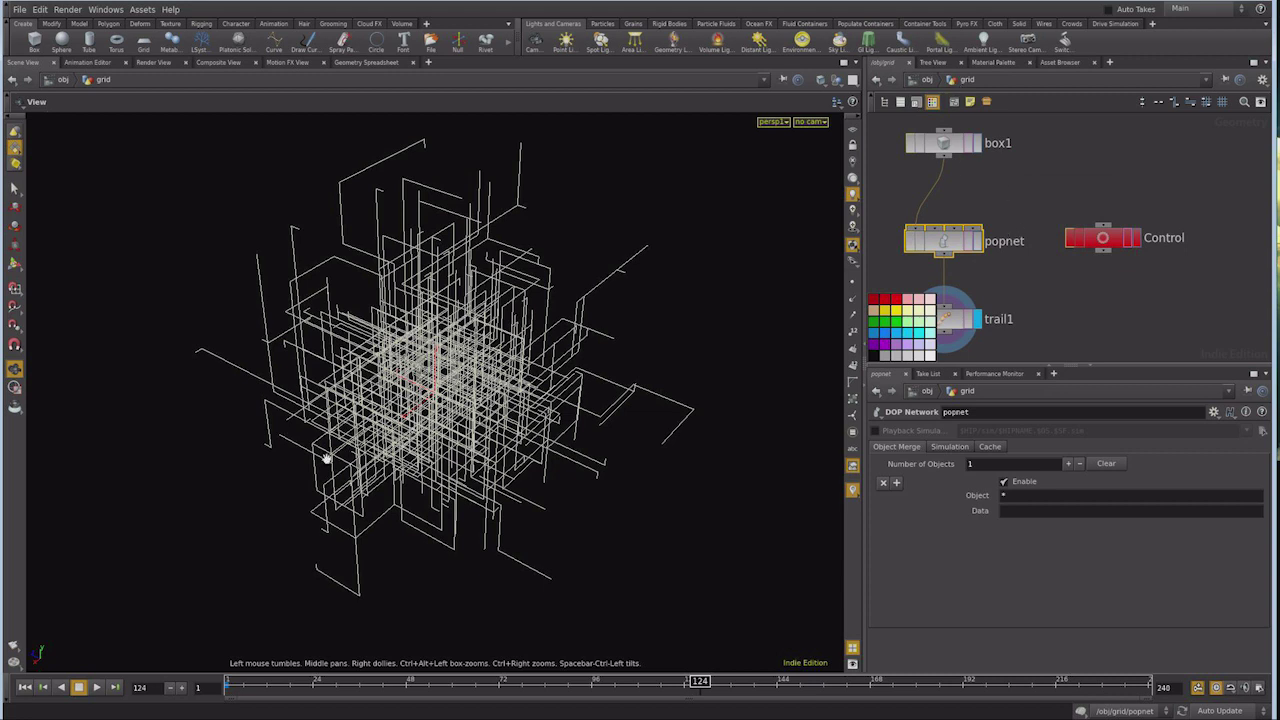
Try a Step of 10 on the Control null, preview playback, then set Step to 40
click(22, 687)
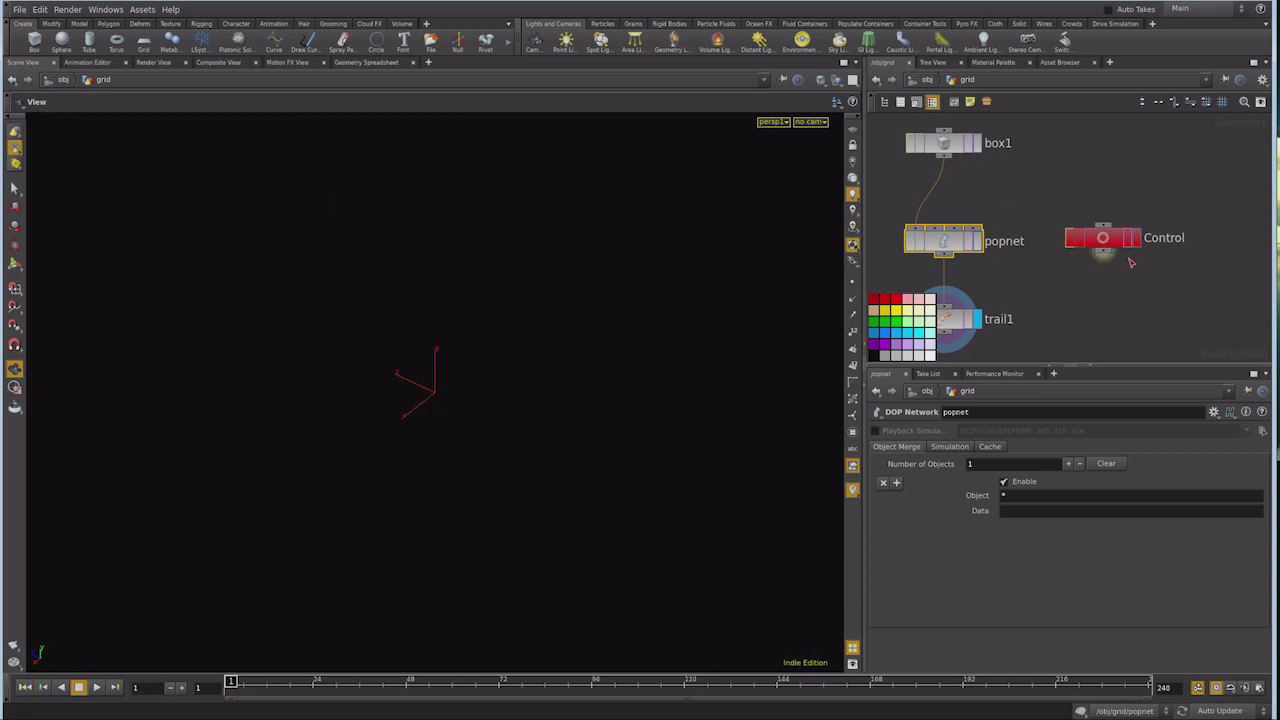
click(1102, 238)
click(976, 457)
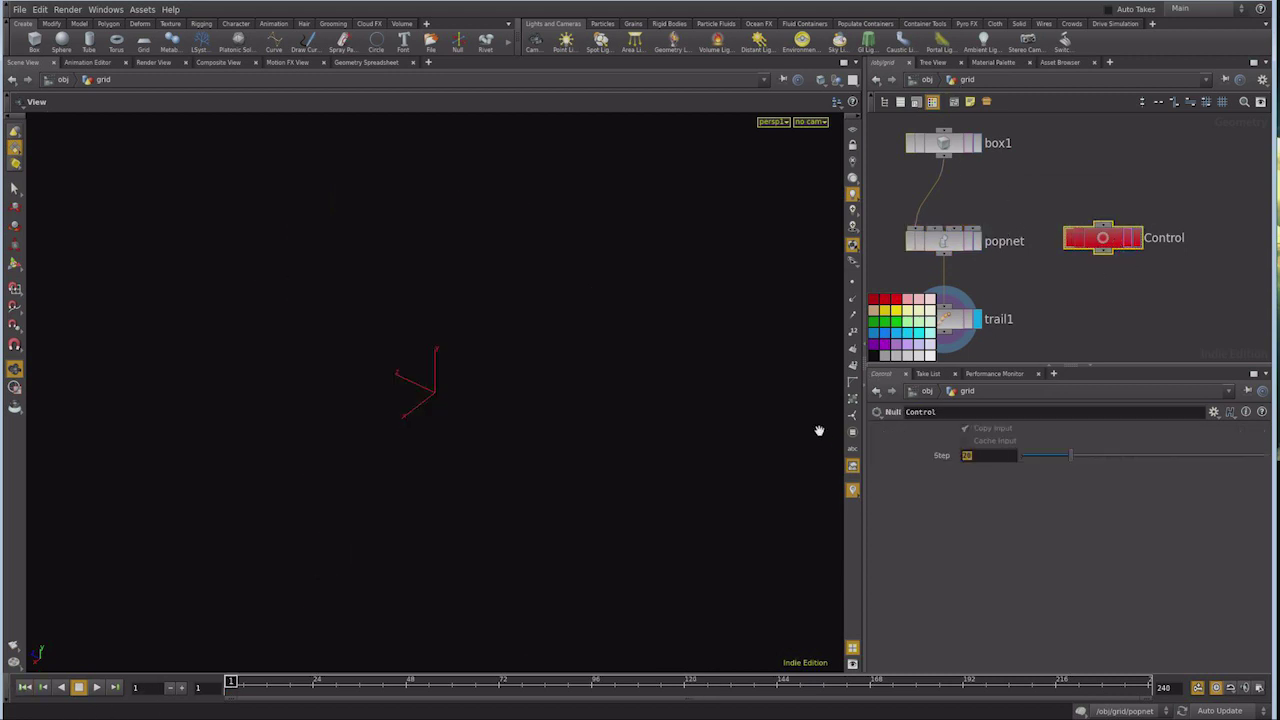
text(0)
key(Return)
click(96, 687)
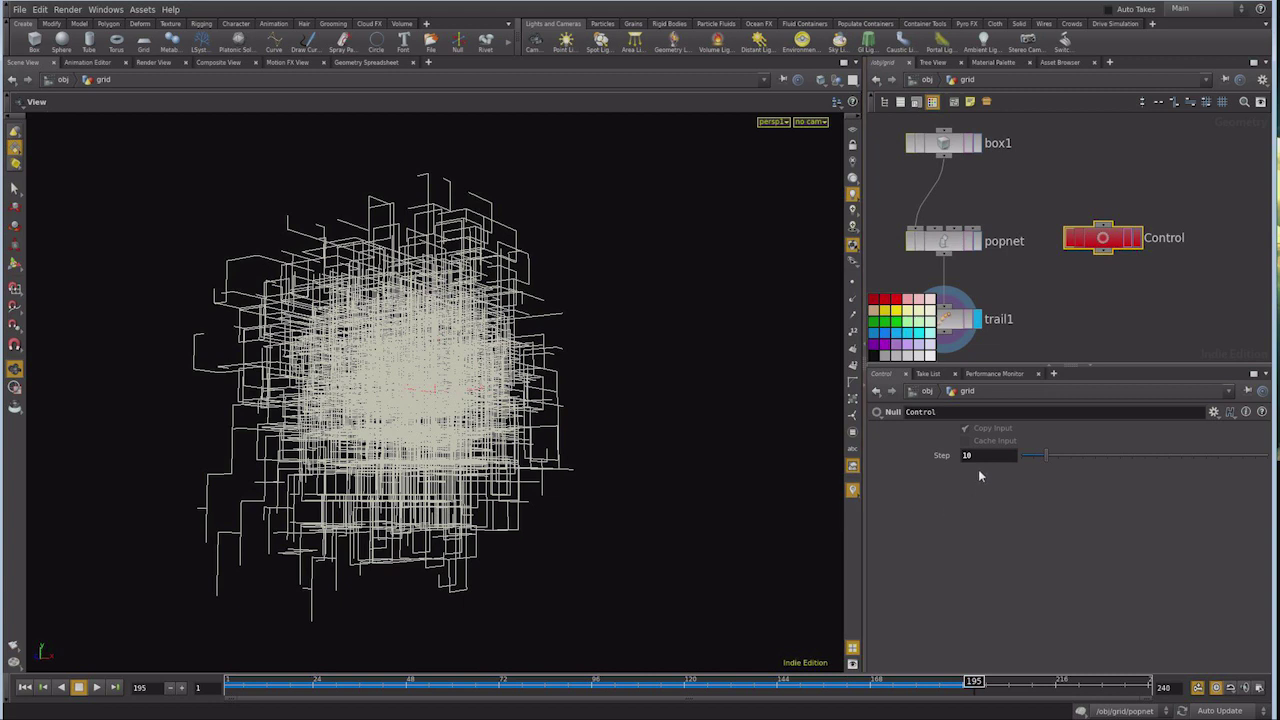
text(0)
key(Return)
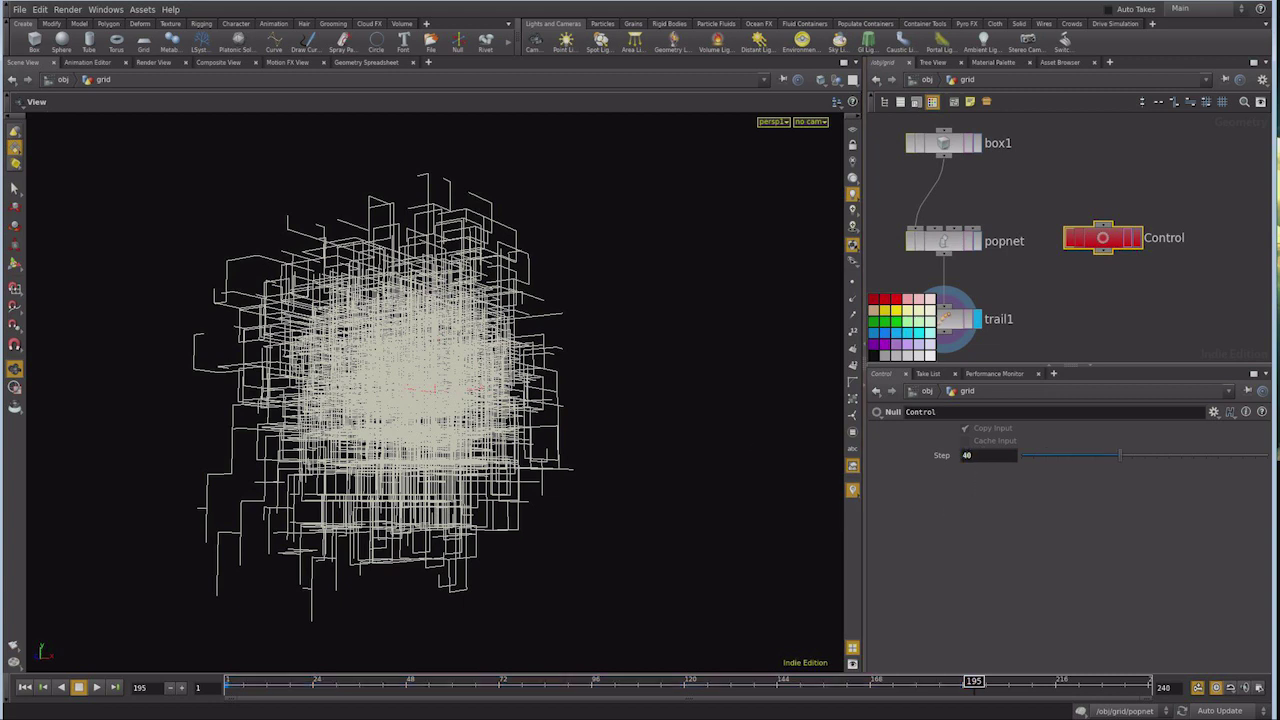
Replay the simulation from the start to frame 152 and orbit around the straight trails
click(25, 688)
click(96, 687)
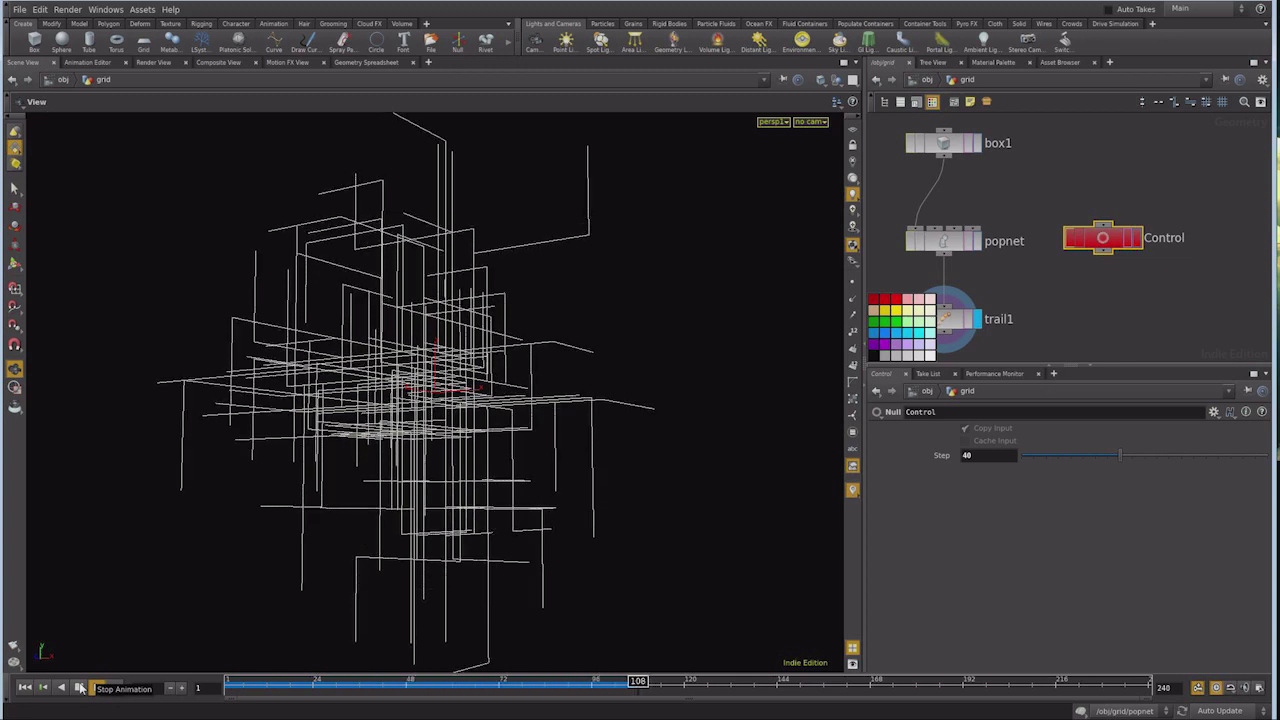
click(72, 687)
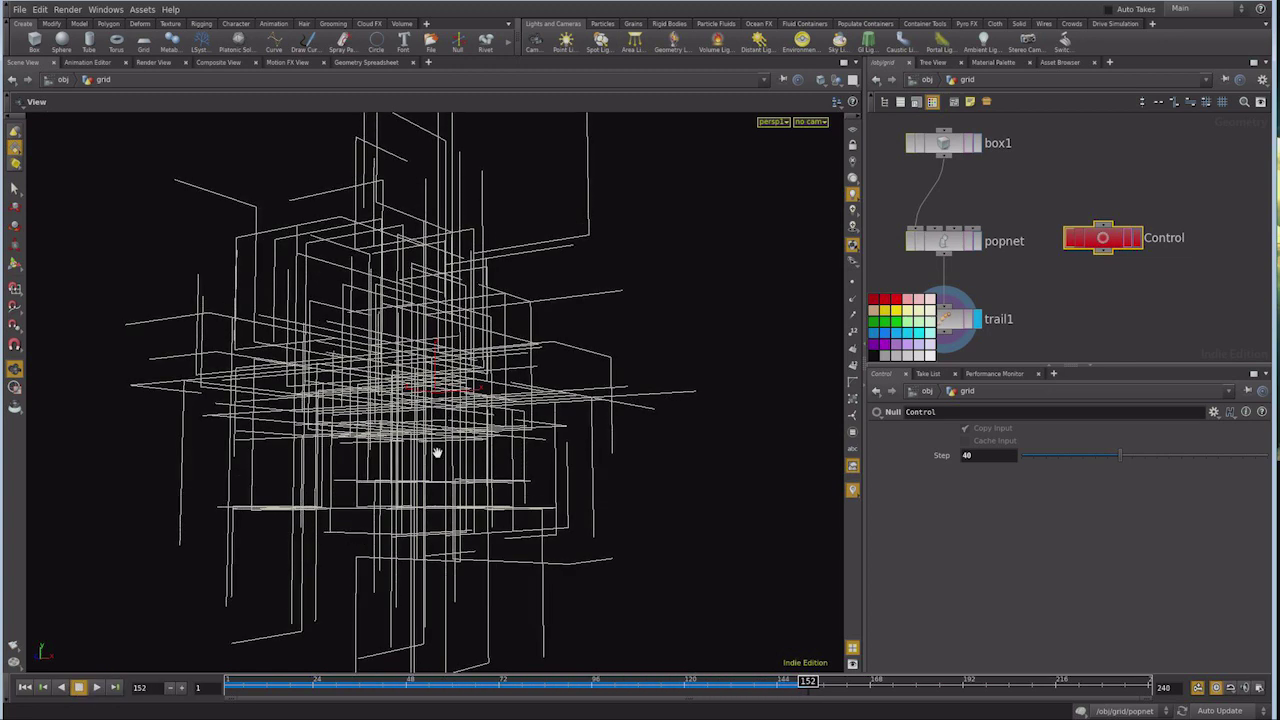
mouse_move(434, 451)
mouse_down()
mouse_move(451, 443)
mouse_move(449, 486)
mouse_move(522, 463)
mouse_up()
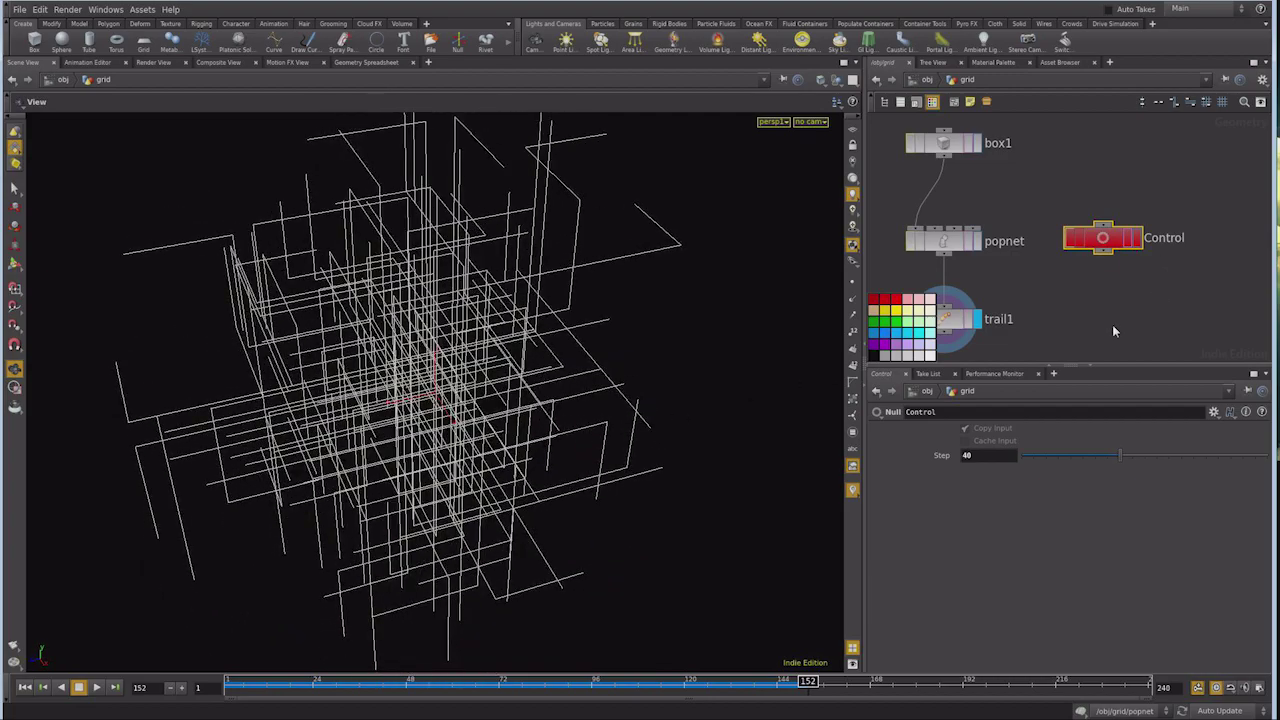
mouse_move(441, 389)
mouse_down()
mouse_move(500, 363)
mouse_move(511, 297)
mouse_move(508, 398)
mouse_move(503, 366)
mouse_up()
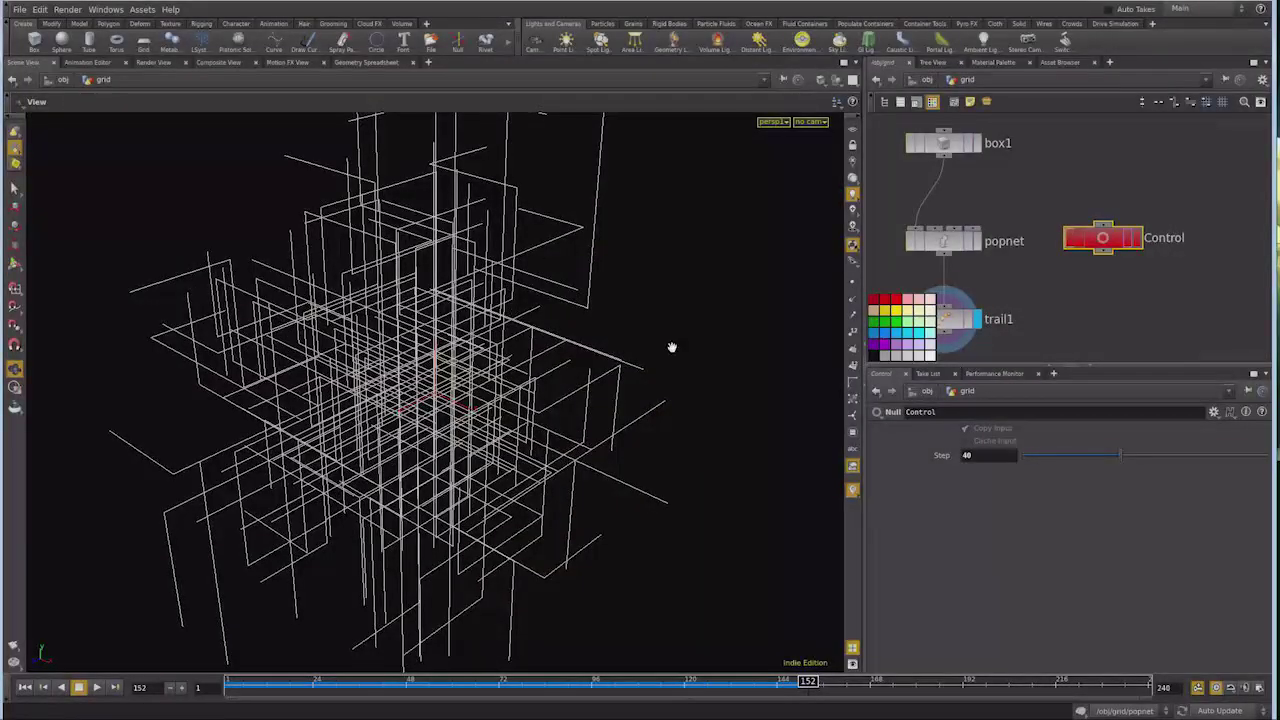
Add an integer parameter named pnum, labelled 'Number of particles', to the Control null's interface
click(1213, 411)
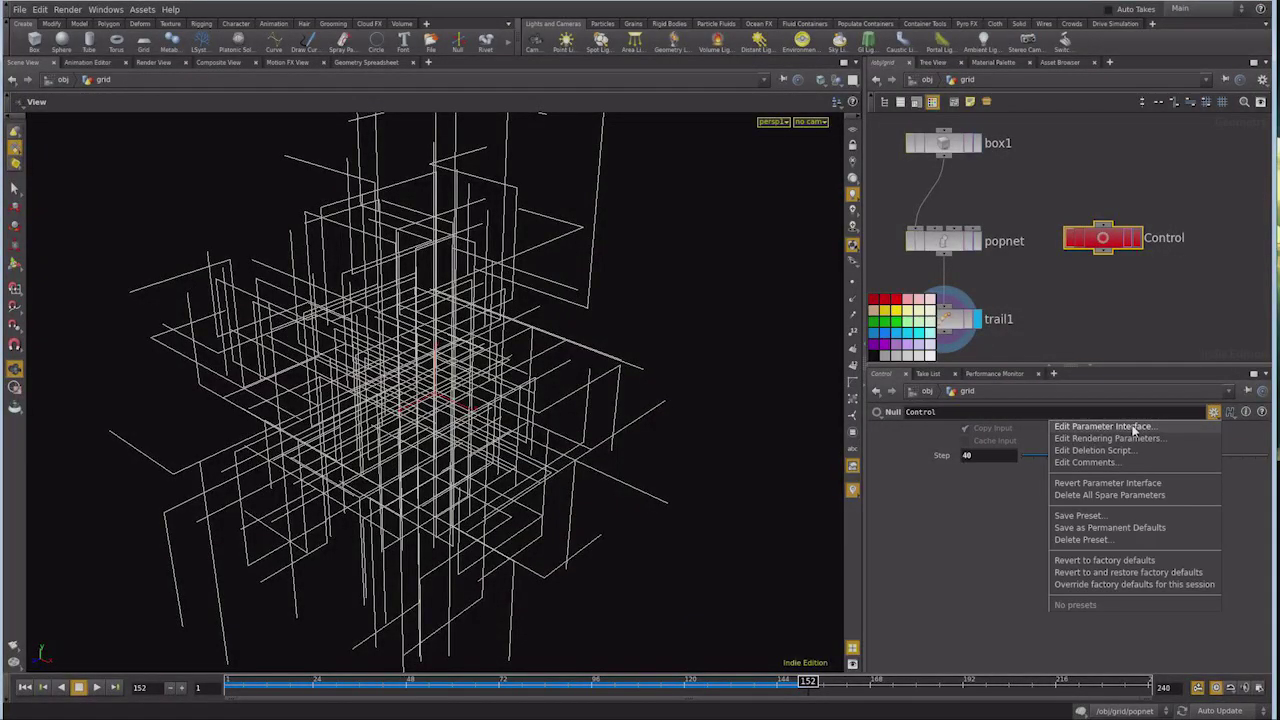
click(1133, 427)
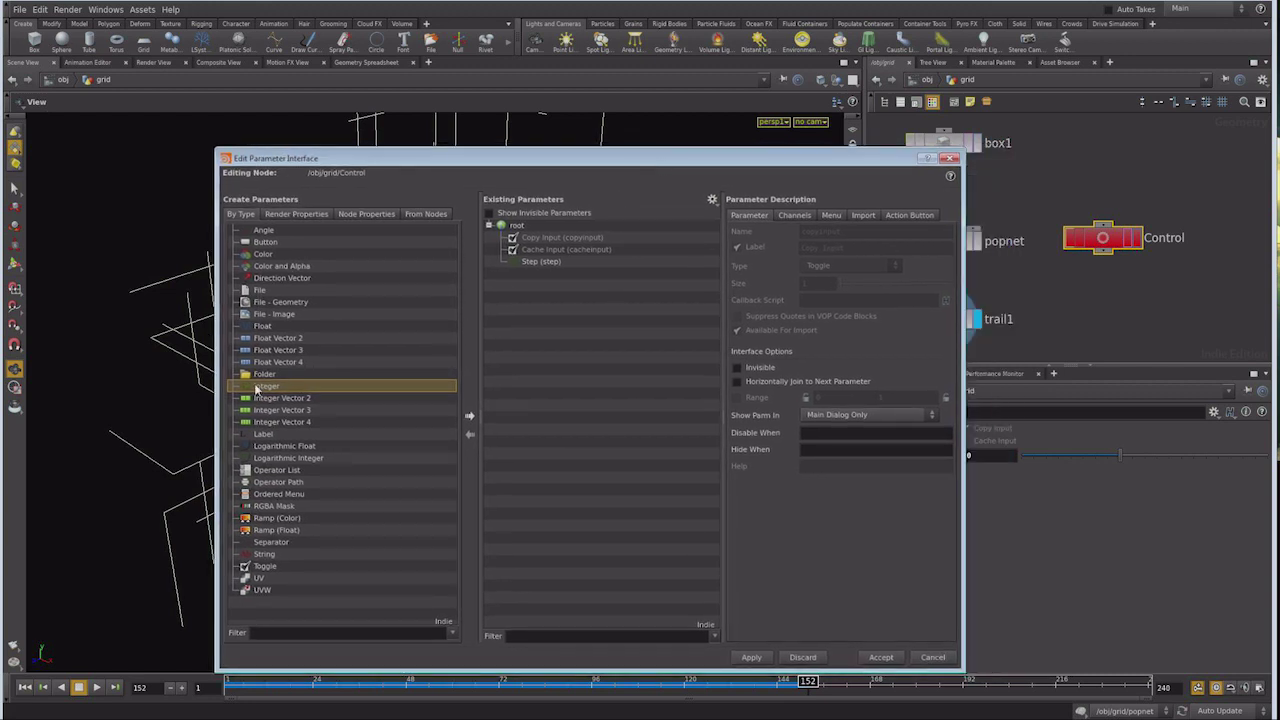
click(469, 416)
drag(840, 233, 643, 232)
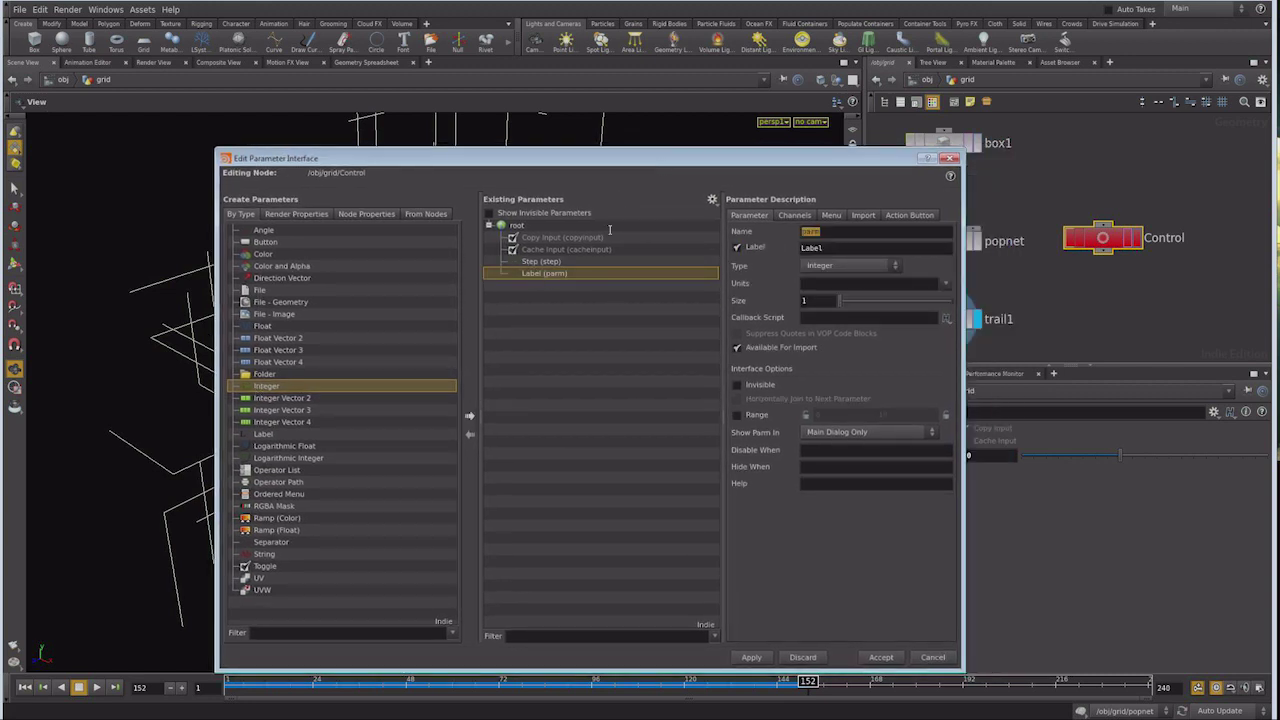
text(p)
text(num)
drag(850, 252, 614, 246)
text(Numb)
click(874, 661)
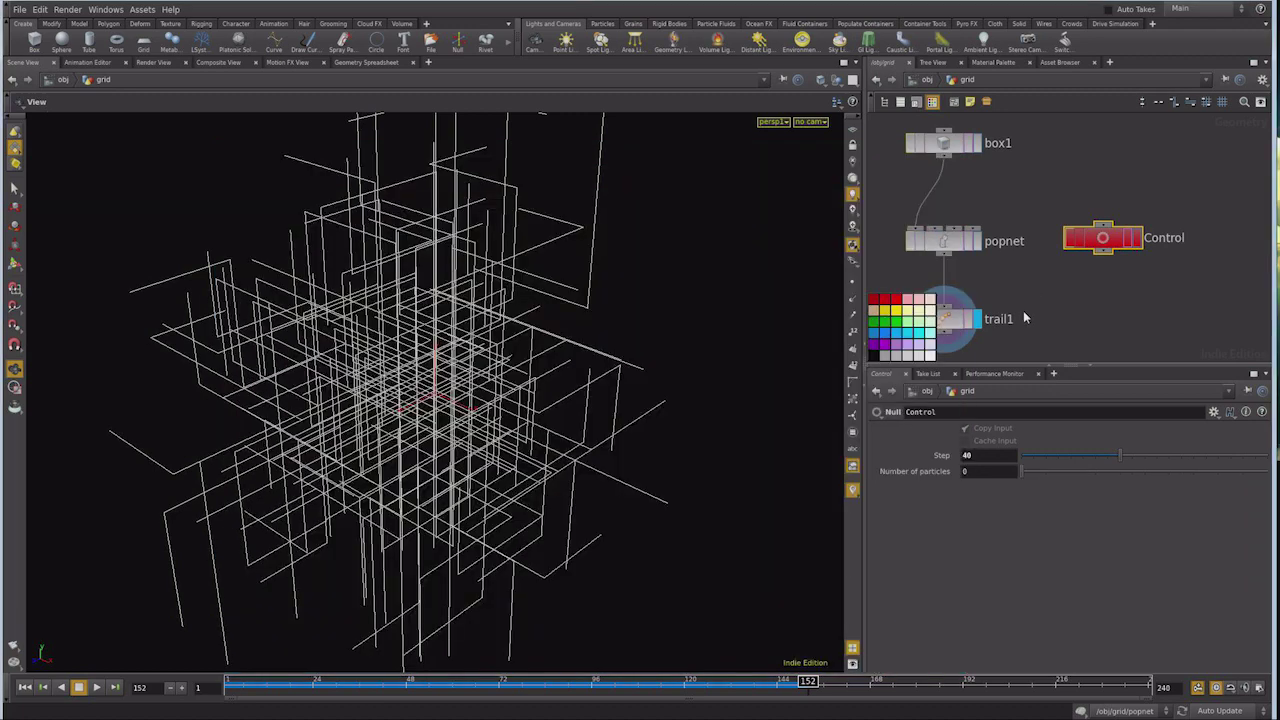
Set Number of particles to 10 and copy the parameter for referencing inside popnet
click(962, 471)
text(0)
key(Return)
right_click(888, 477)
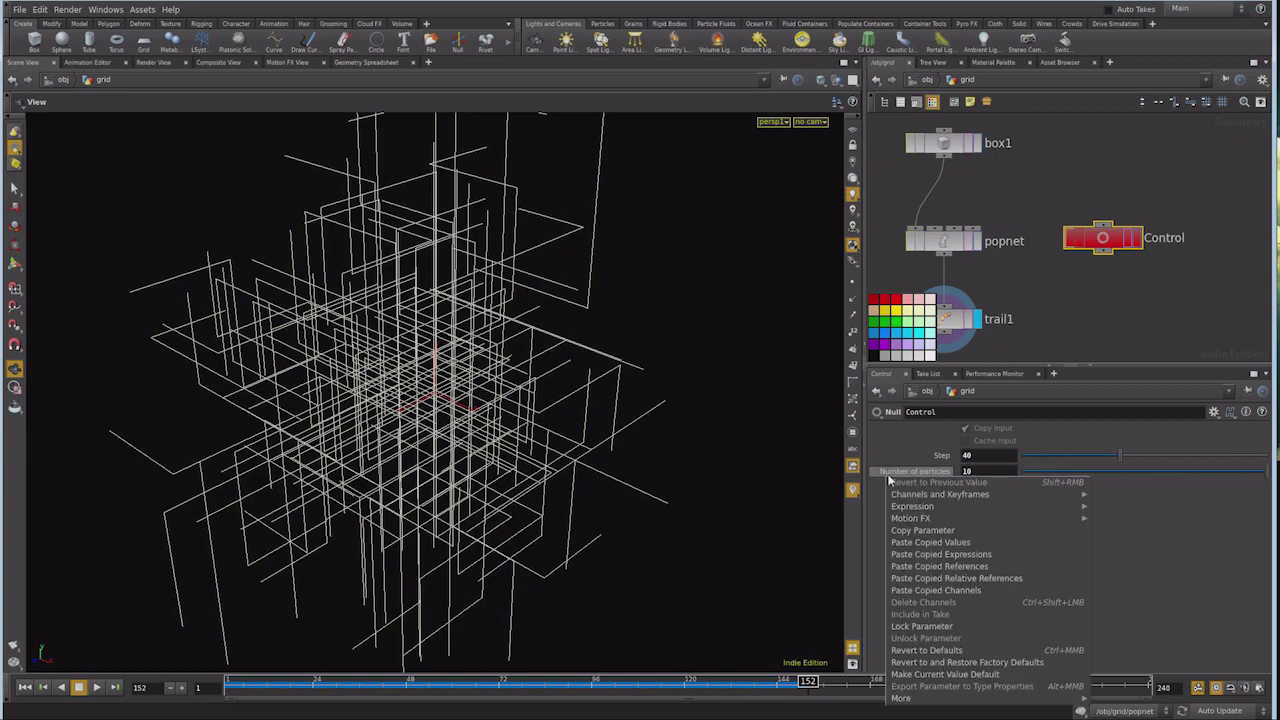
click(920, 530)
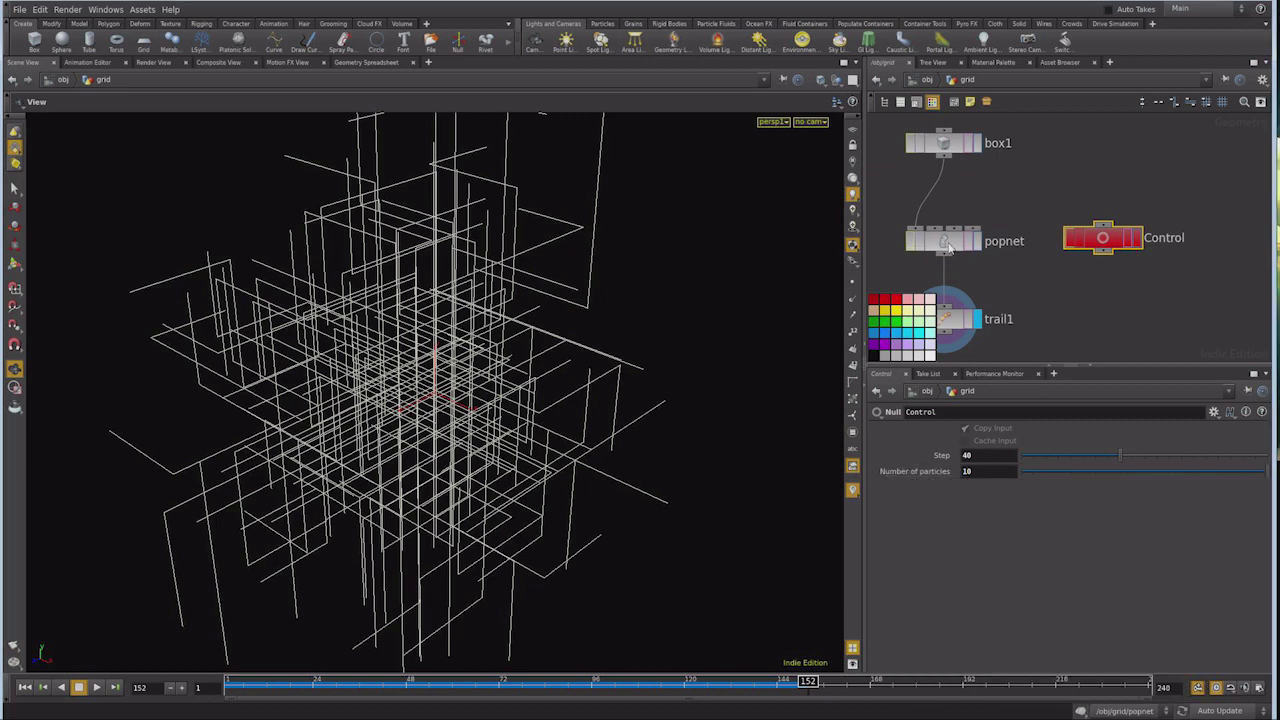
click(948, 245)
double_click(948, 244)
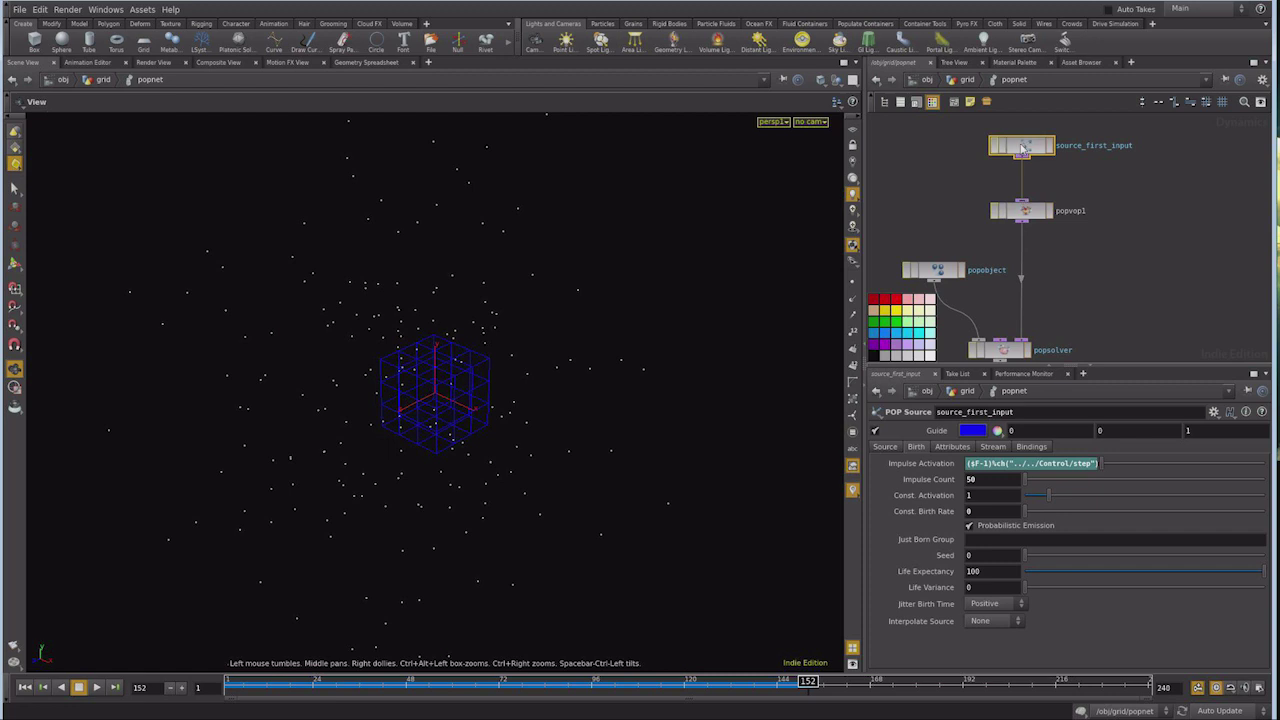
Paste a relative reference to Number of particles into Impulse Count, then replay at grid level
right_click(946, 483)
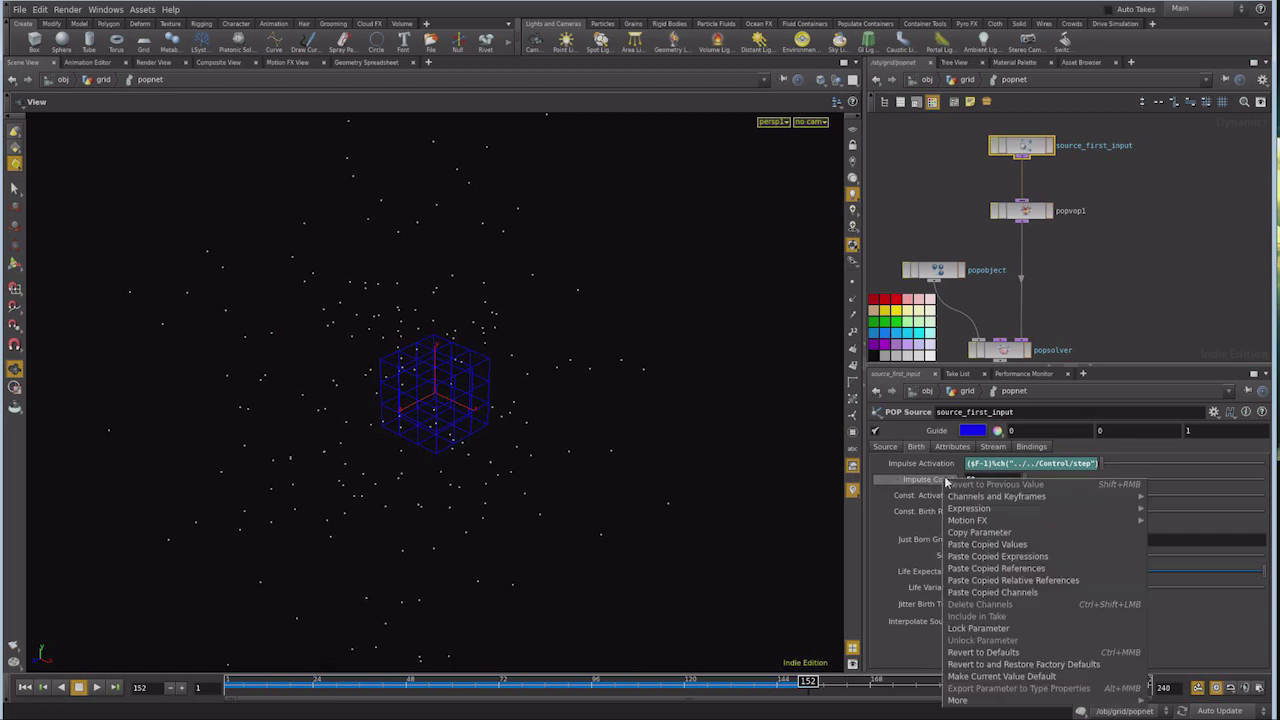
click(1057, 582)
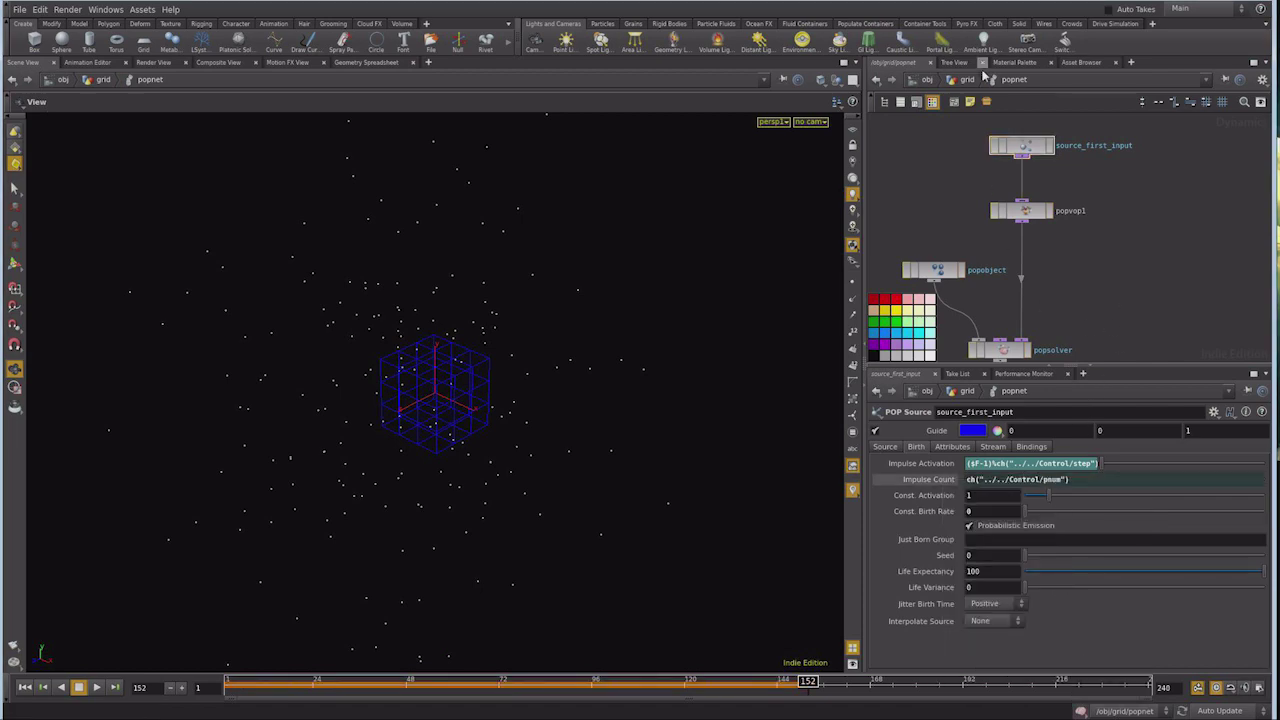
click(966, 79)
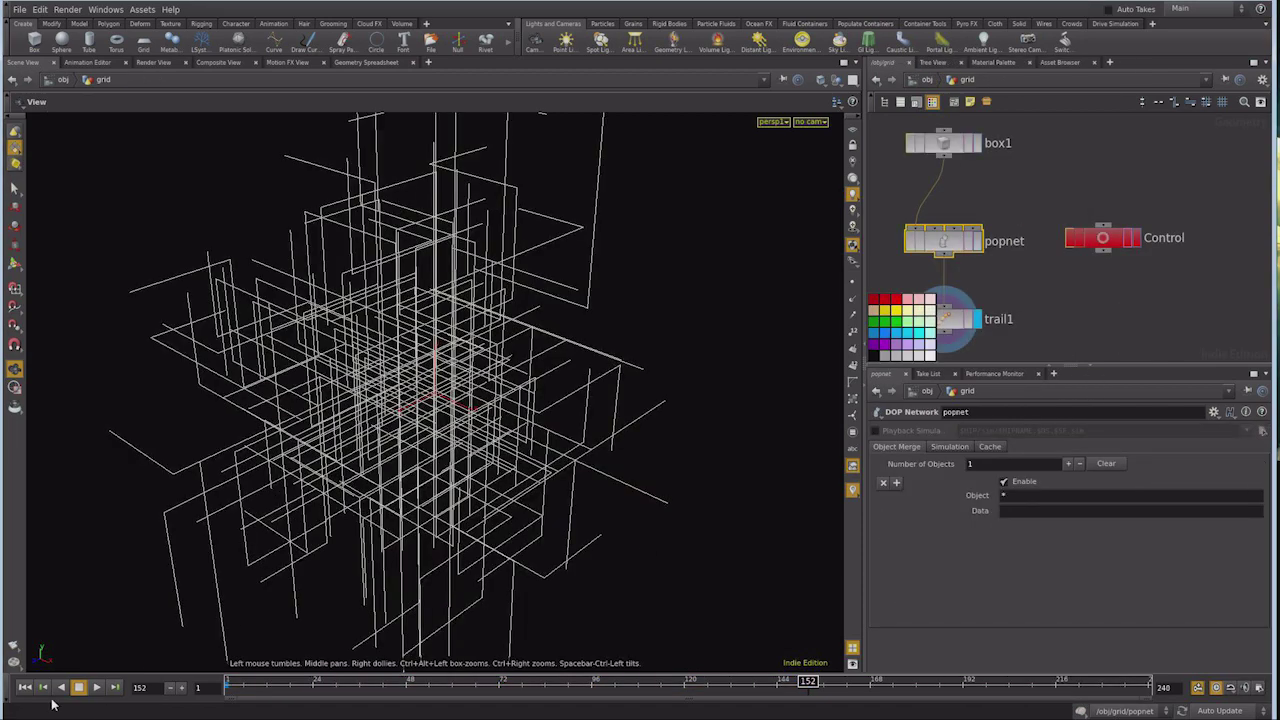
click(25, 687)
click(96, 687)
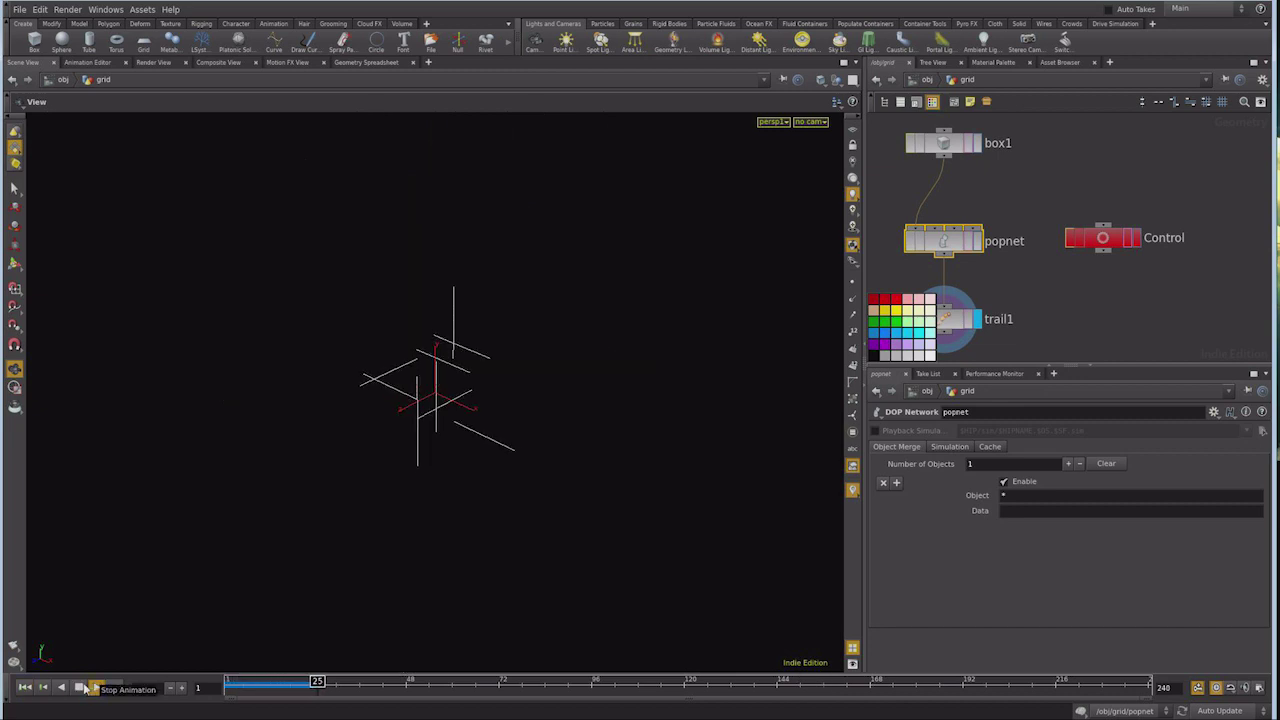
mouse_move(359, 414)
mouse_down()
mouse_move(606, 391)
mouse_move(660, 434)
mouse_move(760, 366)
mouse_move(586, 346)
mouse_move(540, 390)
mouse_move(443, 380)
mouse_up()
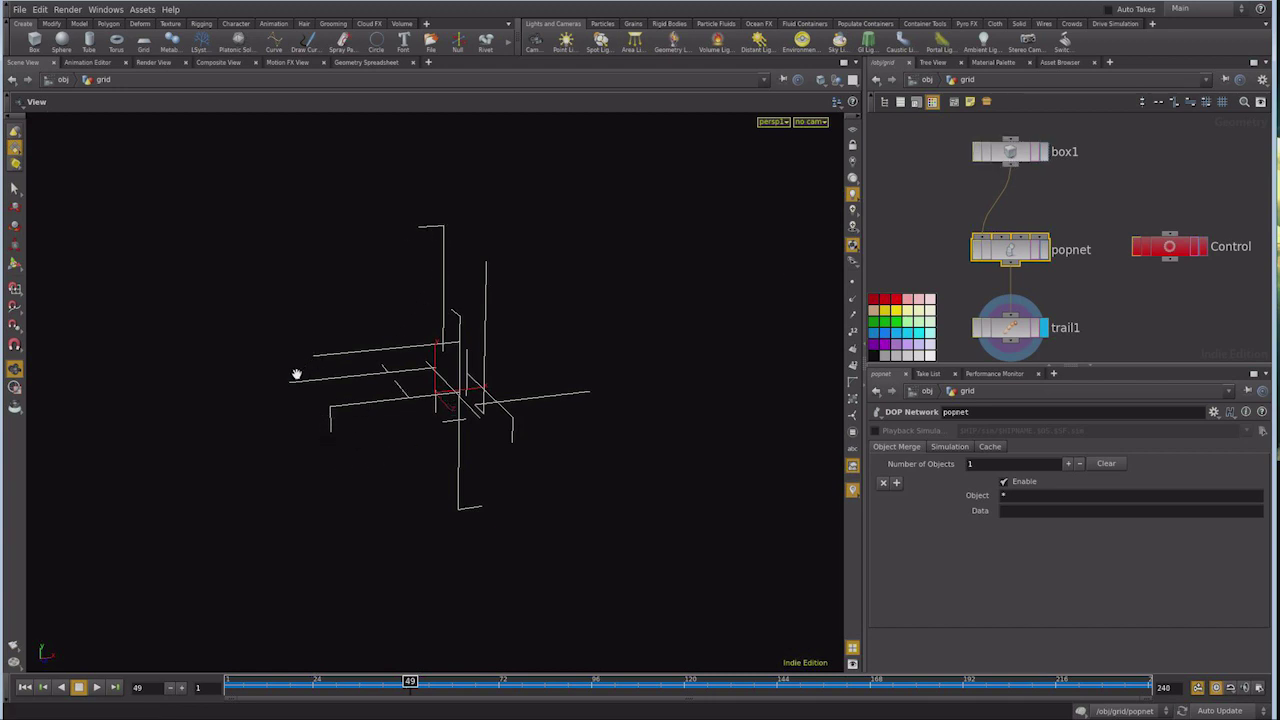
Add a sphere1 node and set its Uniform Scale to 0.05
drag(450, 456, 469, 512)
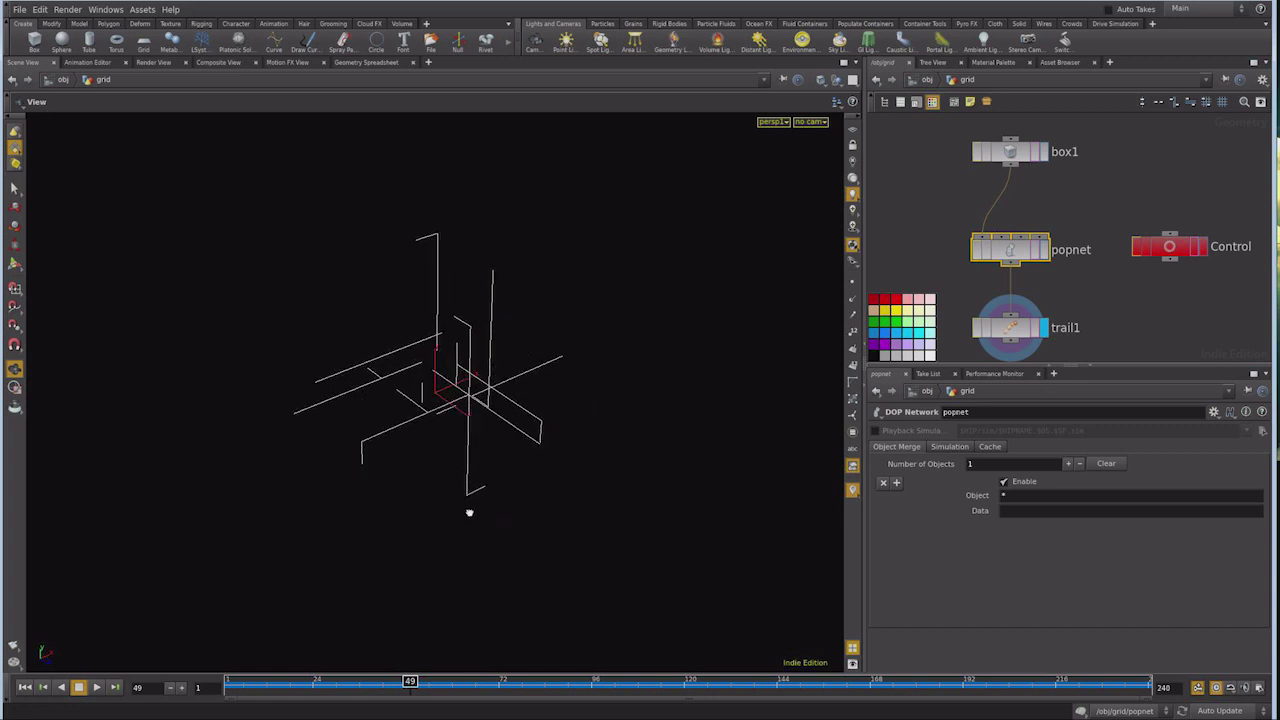
middle_drag(1005, 340, 1104, 252)
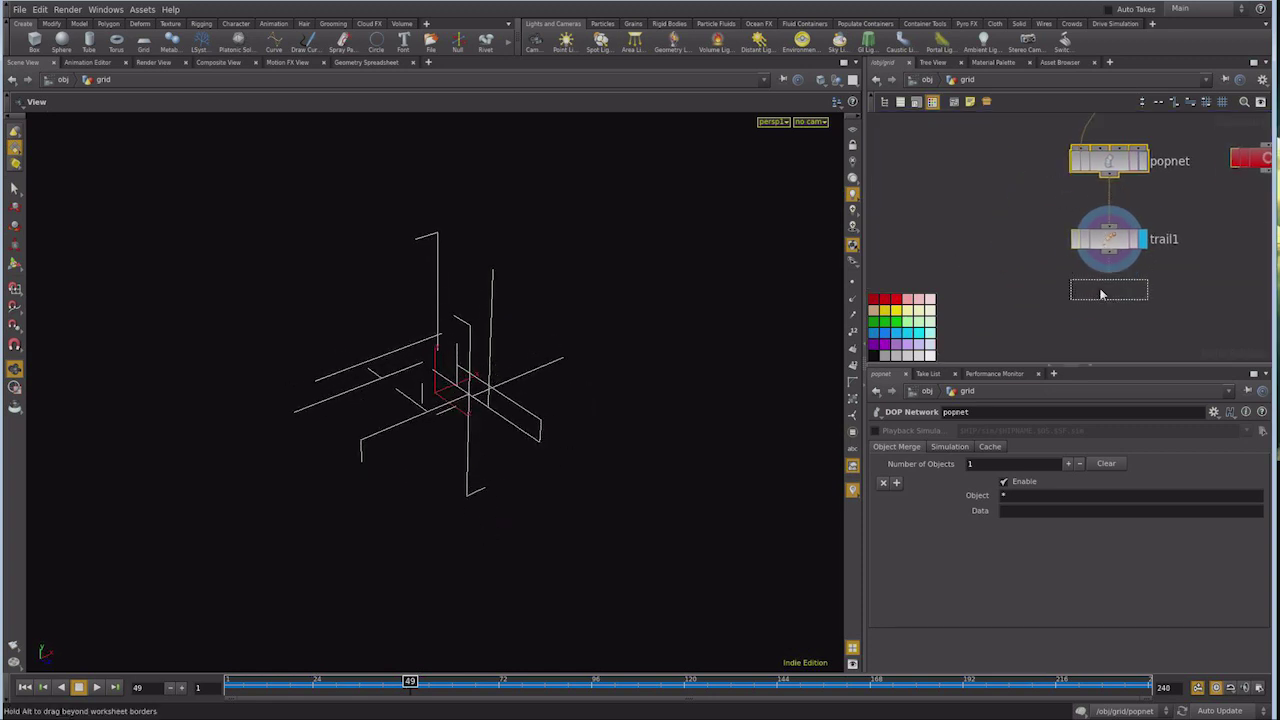
click(1103, 291)
middle_drag(949, 229, 1002, 248)
key(Tab)
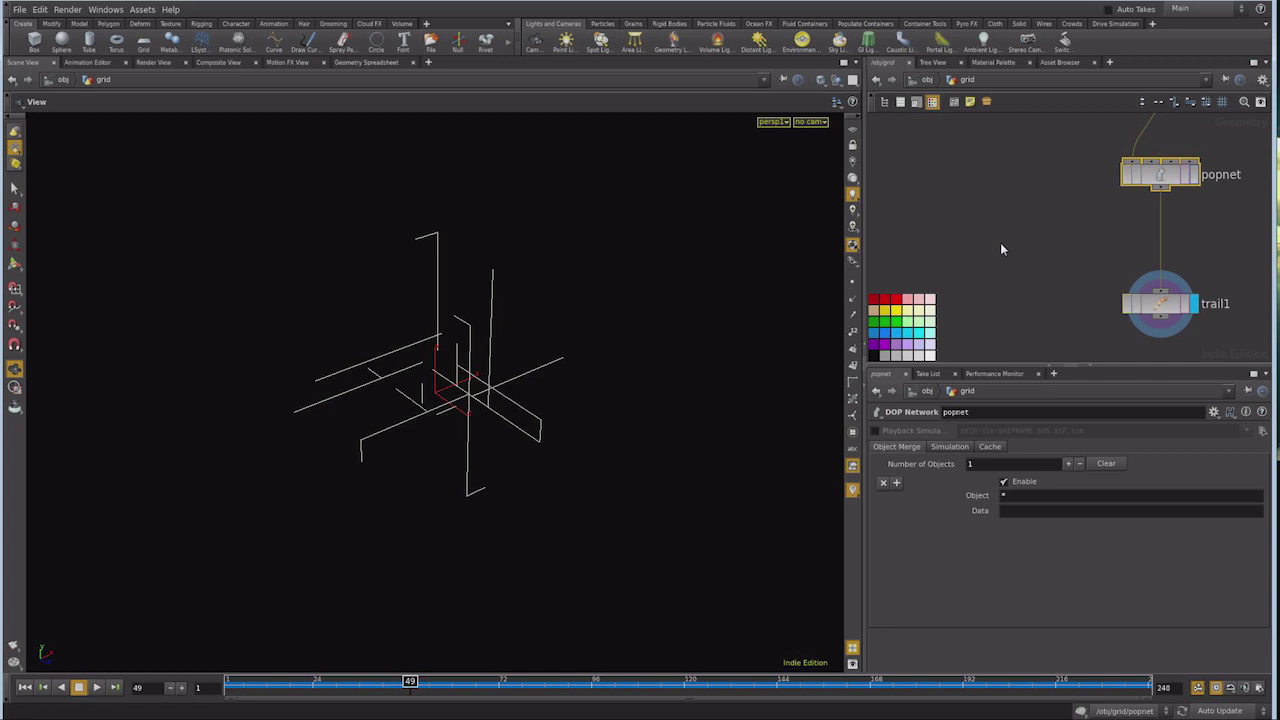
text(spher)
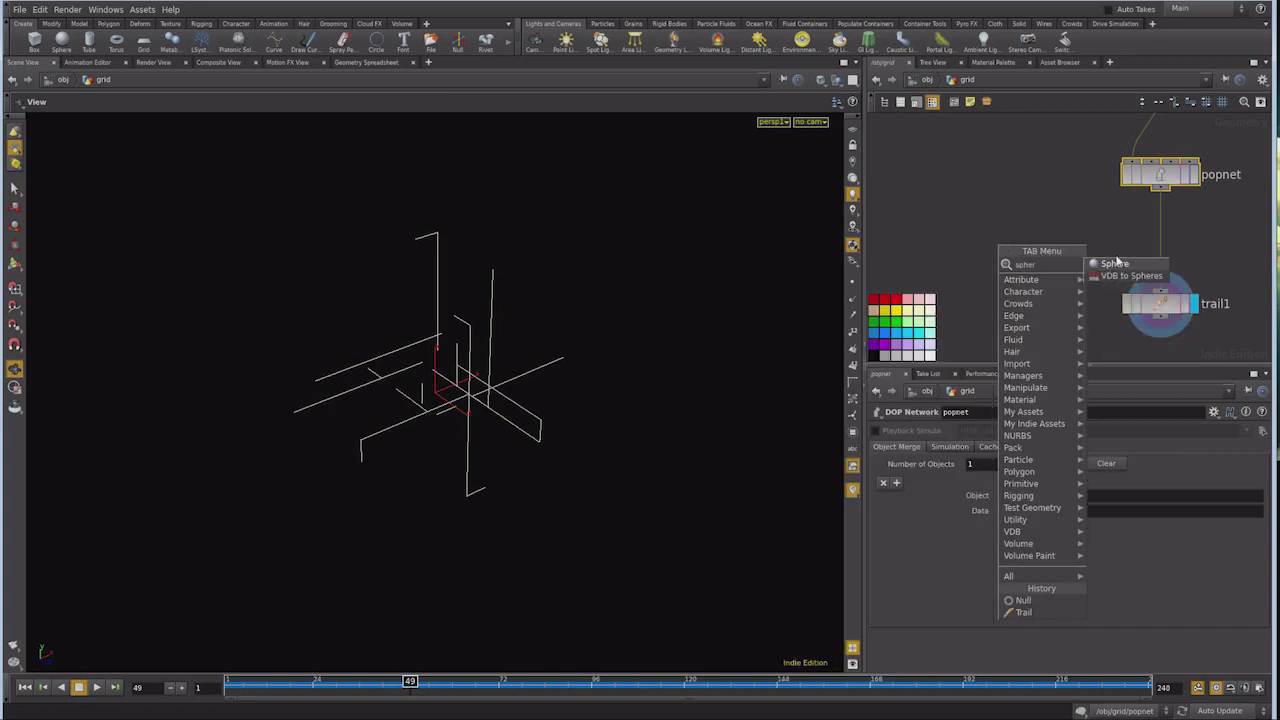
key(Return)
click(1000, 226)
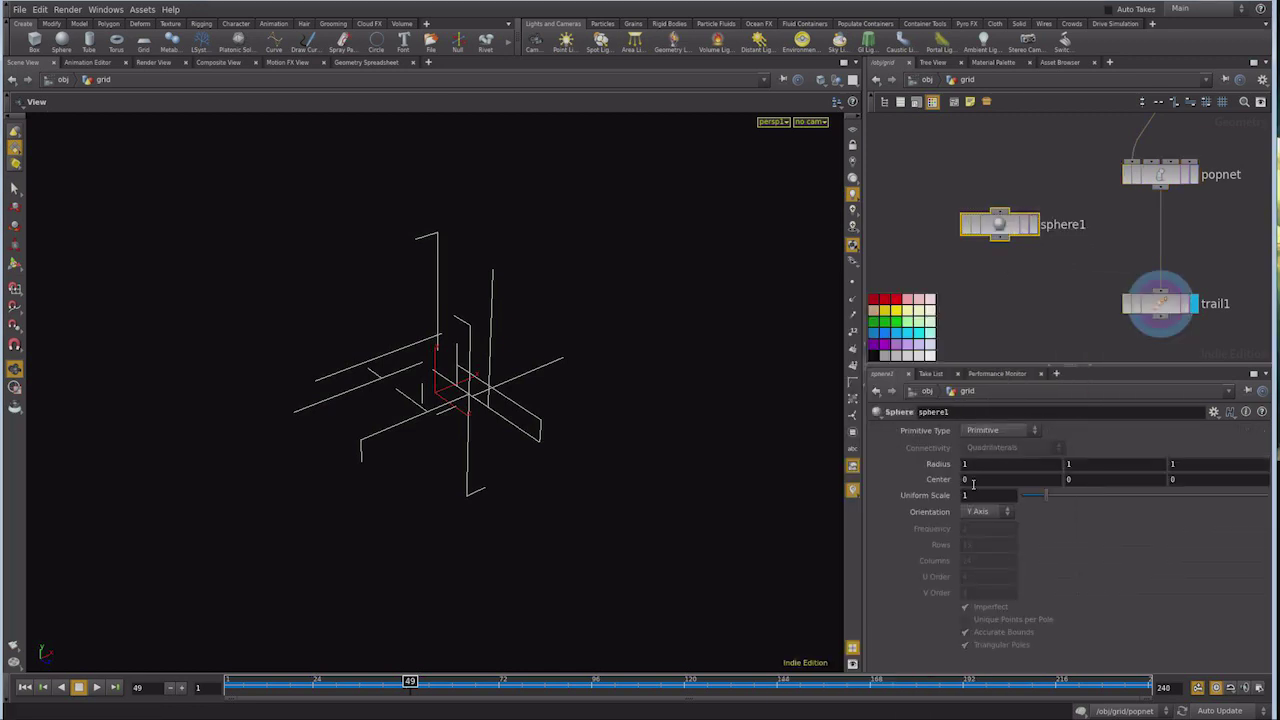
click(1018, 227)
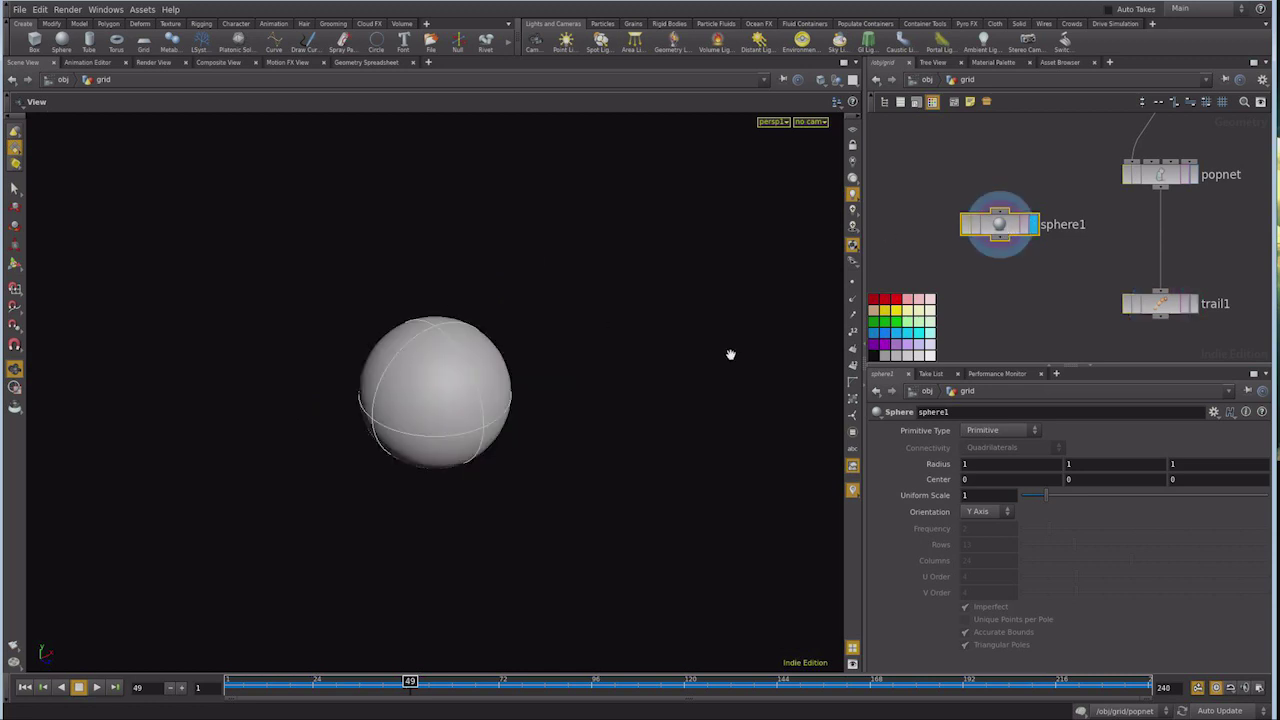
text(0.05)
key(Return)
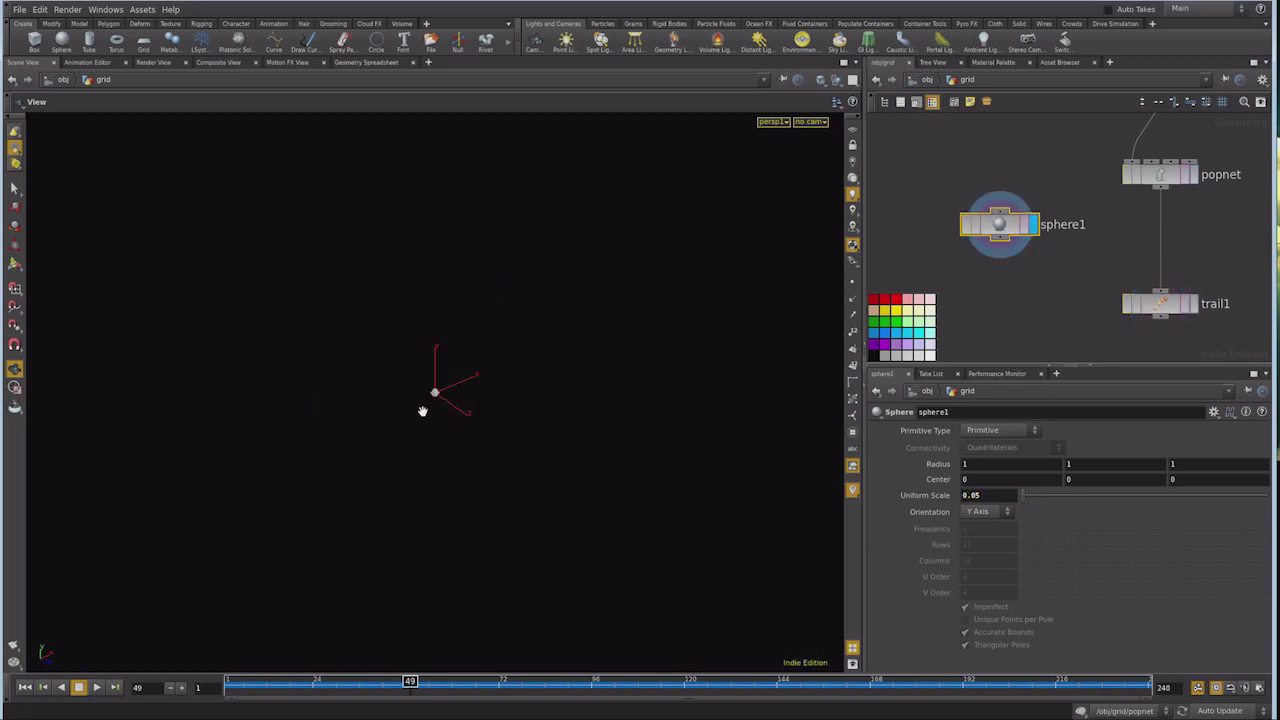
Put the display flag back on popnet, scrub to frame 38, and place a copy1 node
drag(1008, 239, 938, 196)
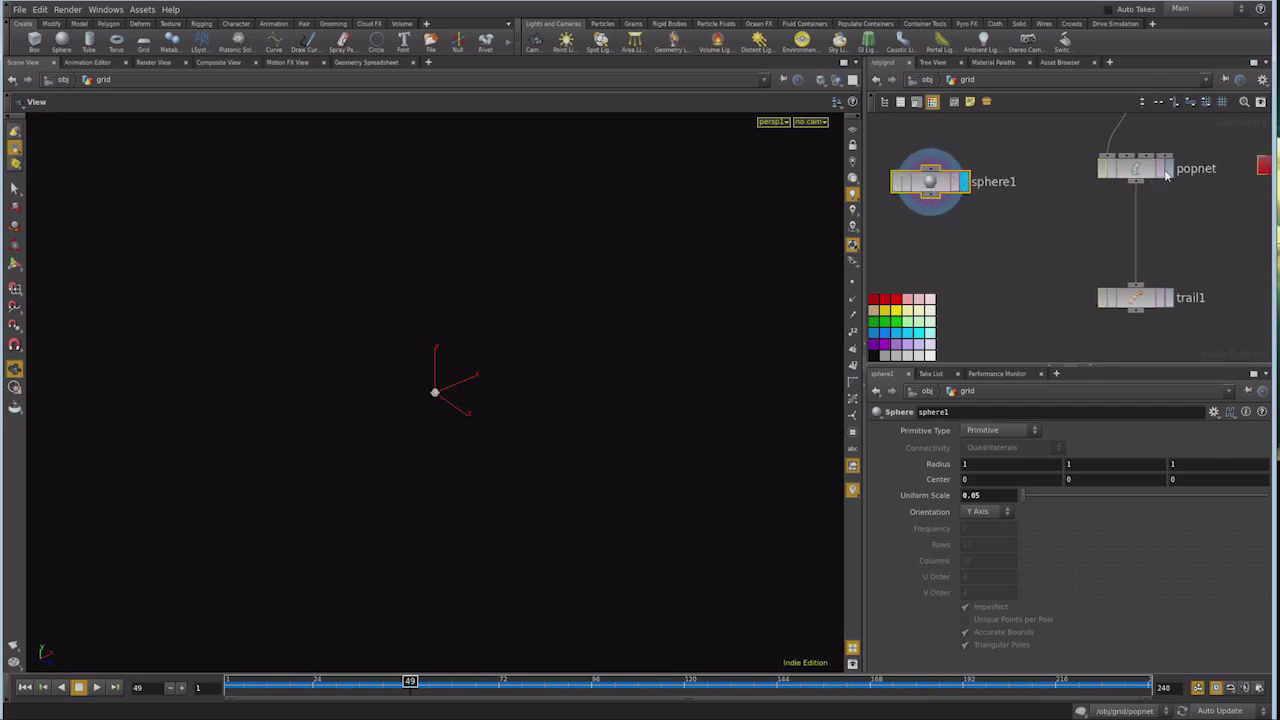
click(1168, 176)
mouse_move(418, 681)
mouse_down()
mouse_move(262, 681)
mouse_move(561, 681)
mouse_move(376, 681)
mouse_up()
middle_drag(1000, 263, 1089, 280)
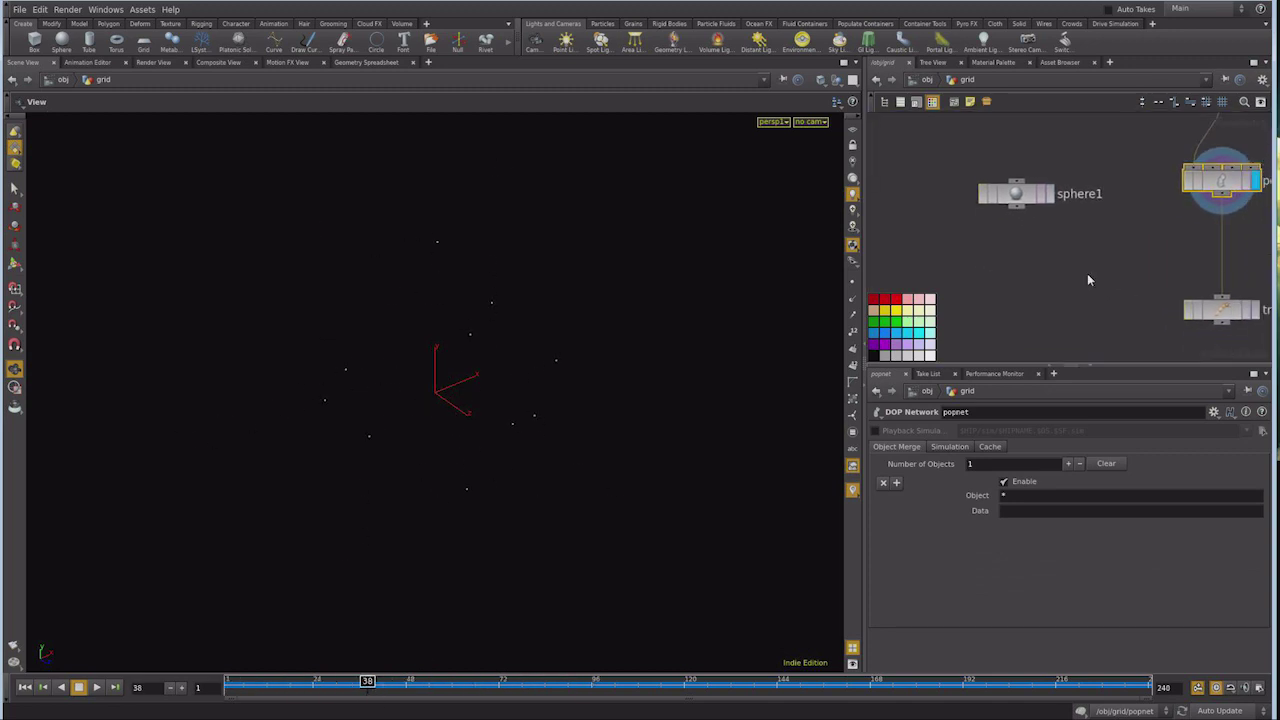
key(Tab)
text(copy)
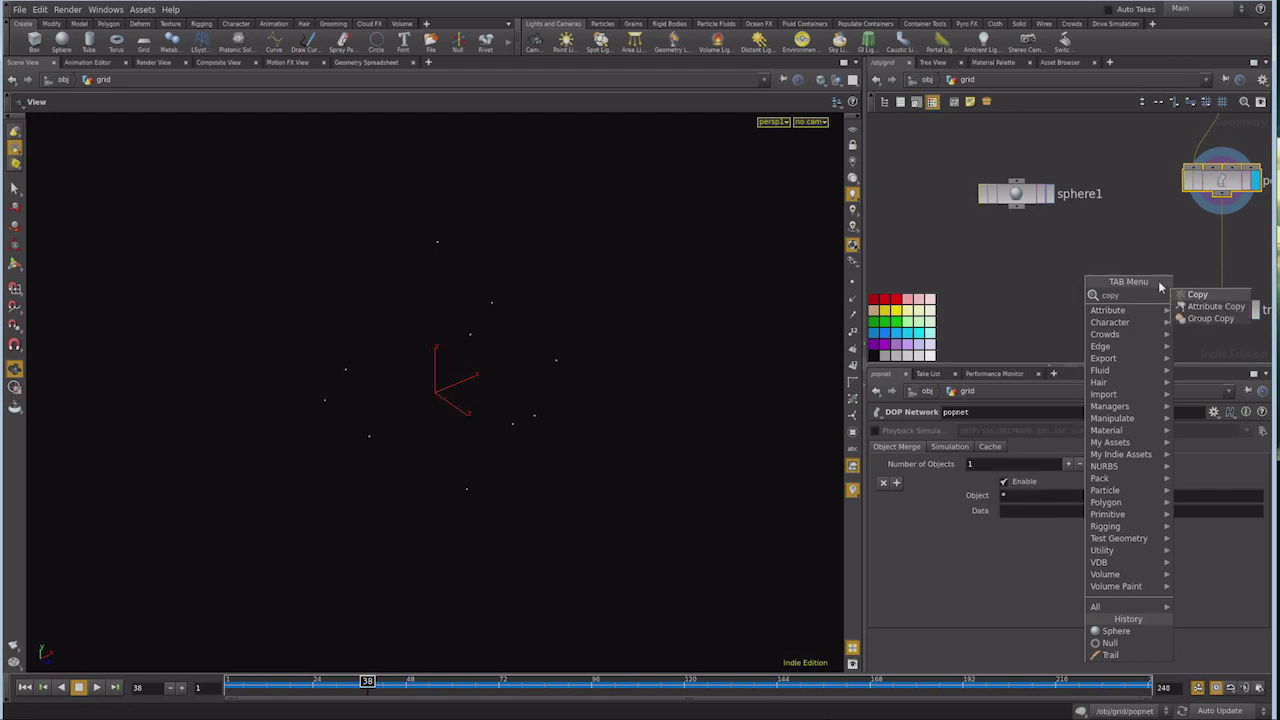
click(1200, 294)
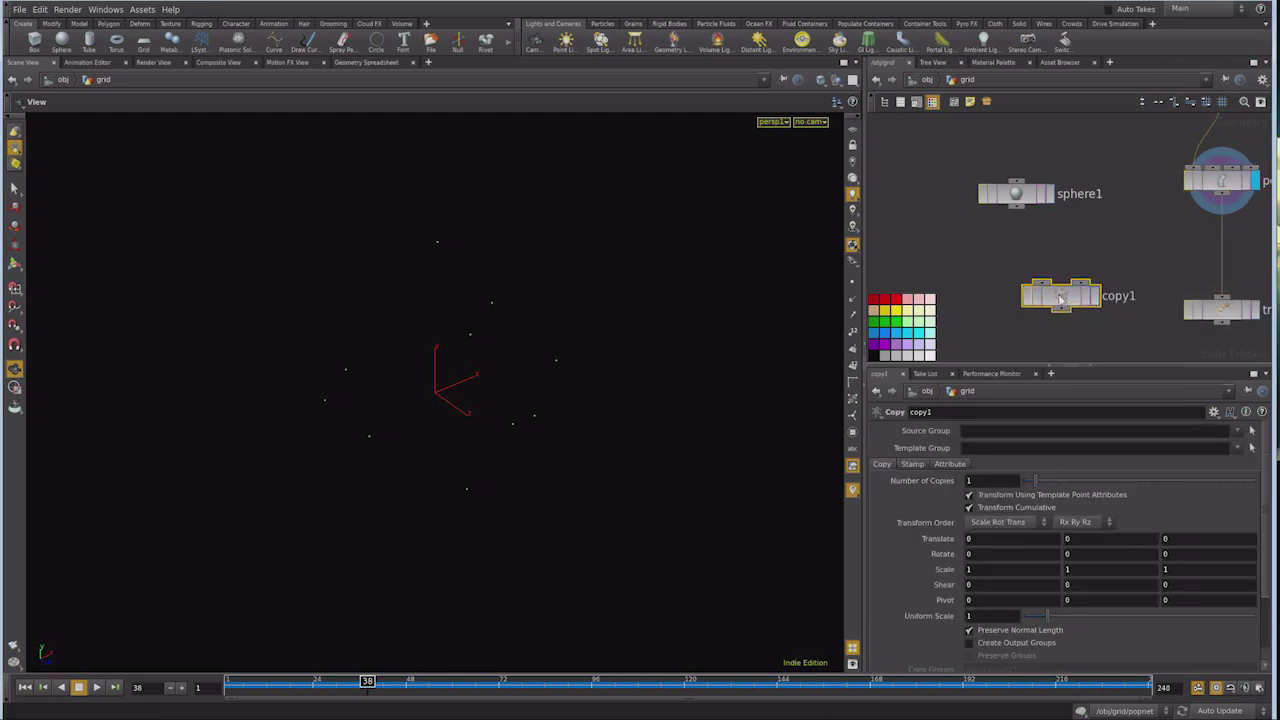
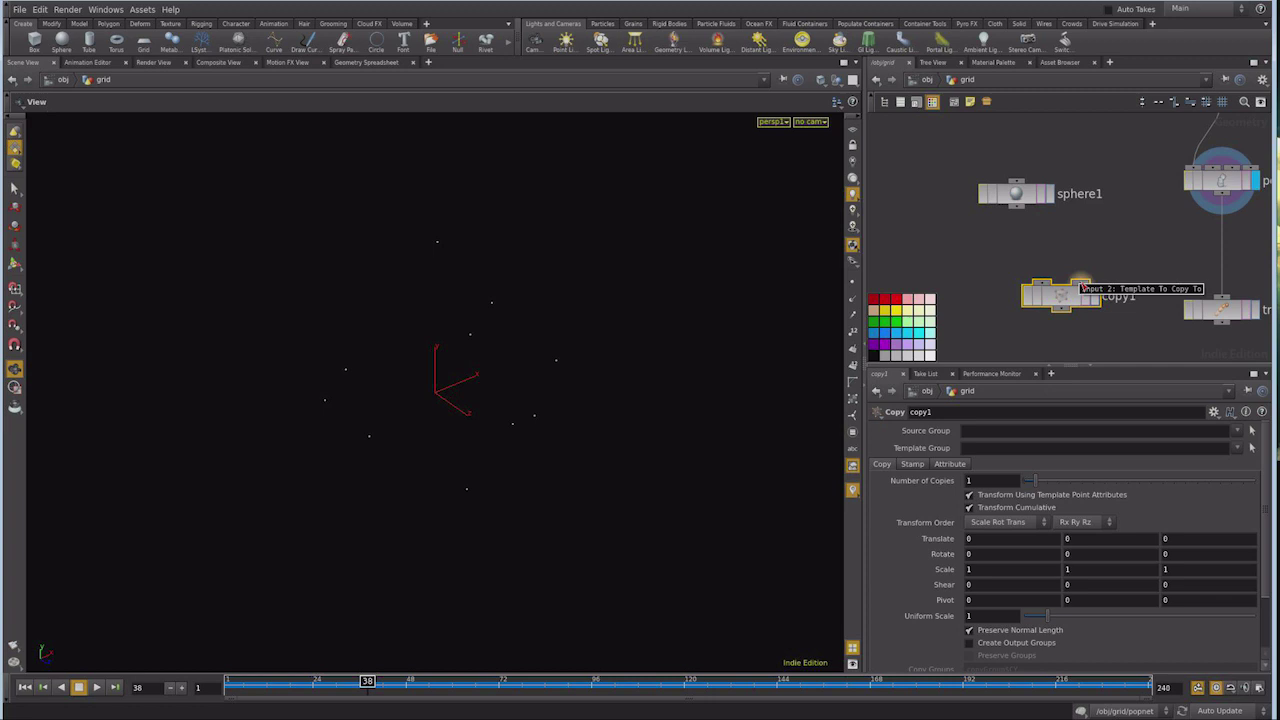
Wire sphere1 and the popnet output into copy1 and display the copied spheres
drag(1221, 197, 1086, 281)
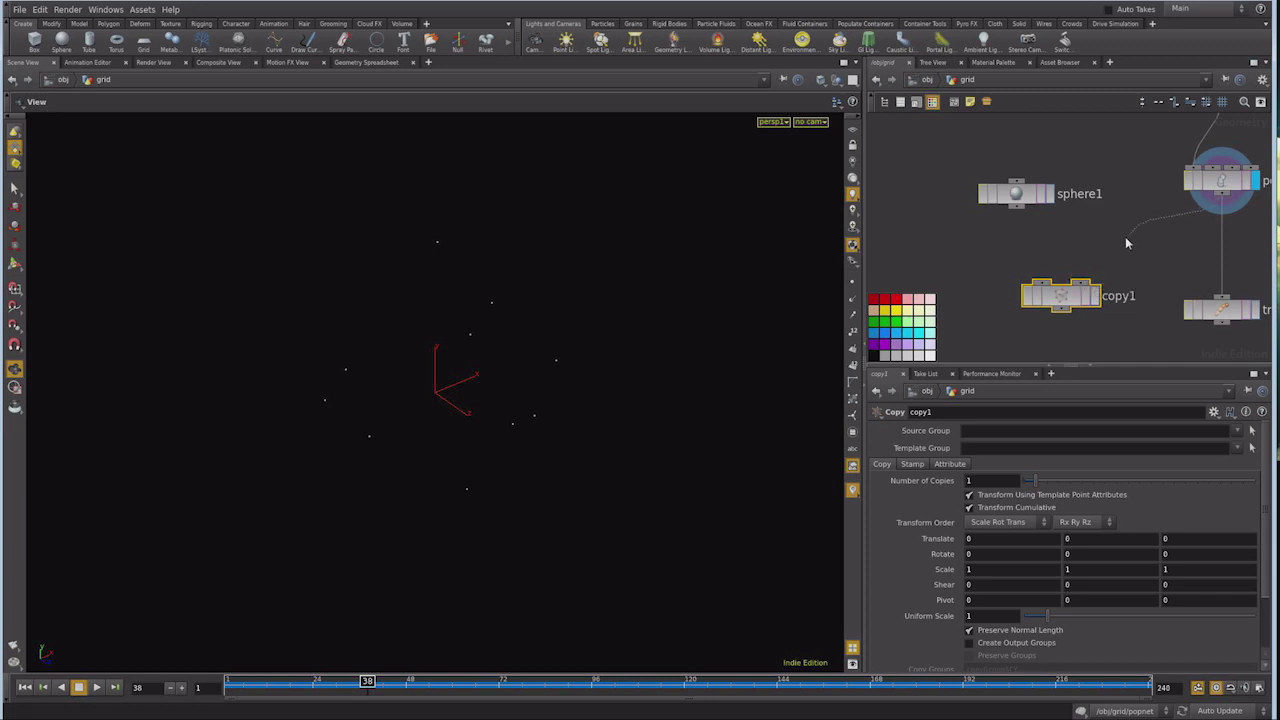
drag(1016, 208, 1042, 281)
click(1095, 296)
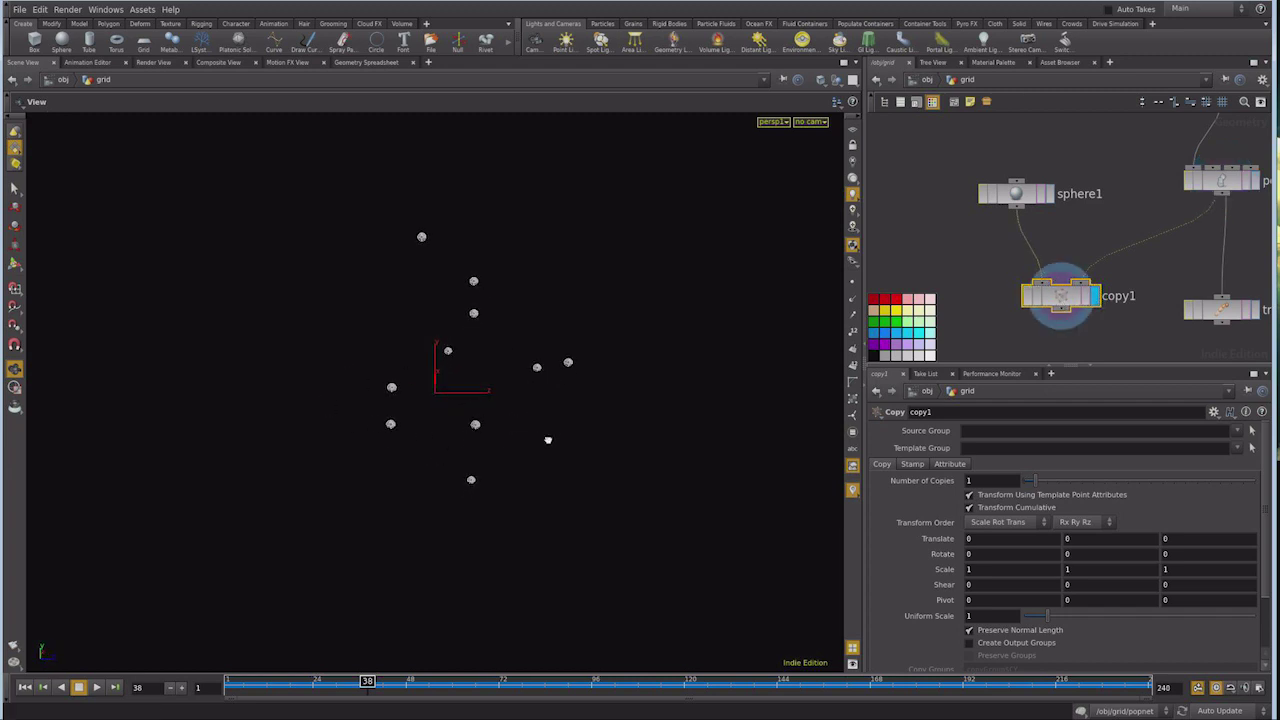
Play the animation from frame 1 to watch the spheres follow the particles, then stop
drag(418, 481, 401, 459)
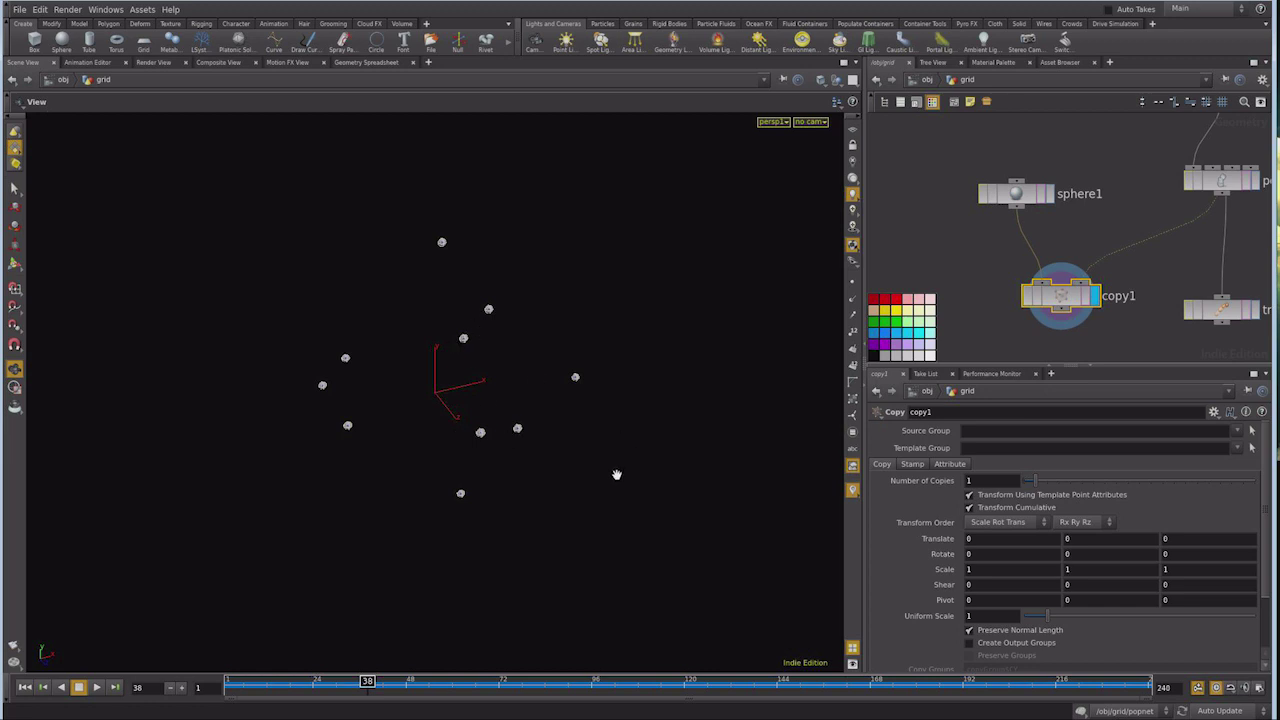
click(25, 687)
click(90, 688)
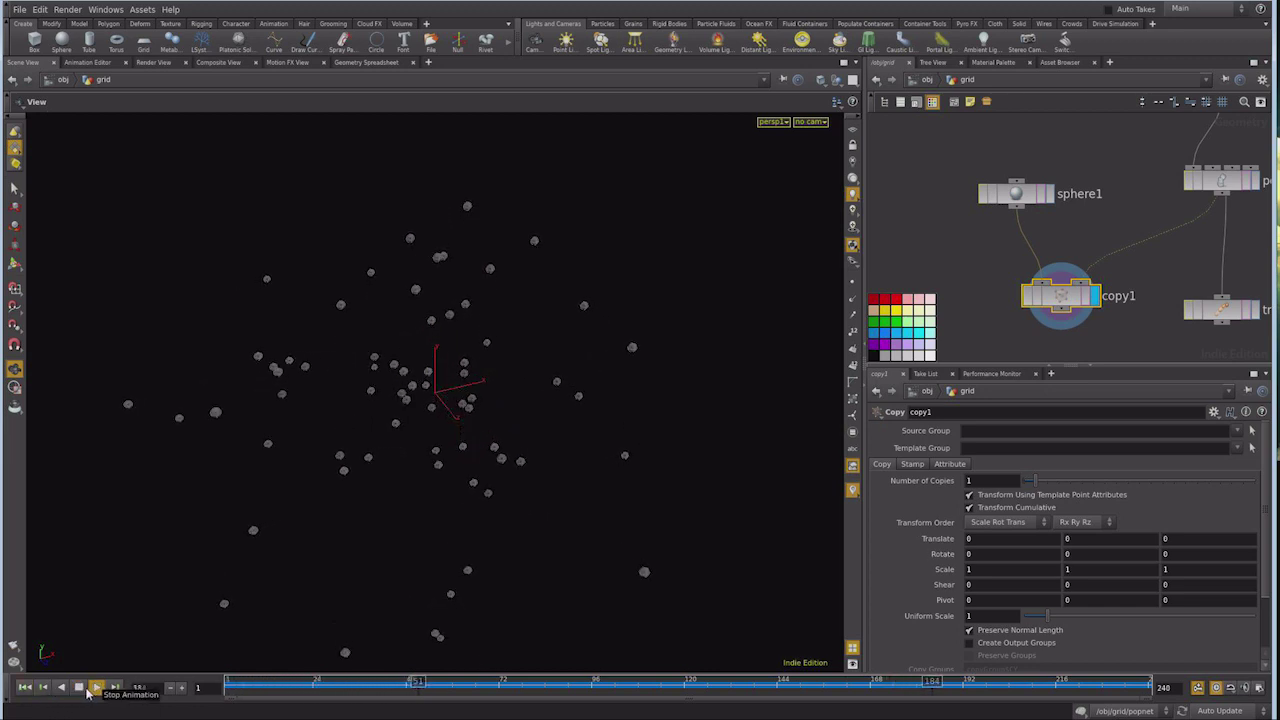
click(88, 690)
Display trail1 to show the particle paths as polygon lines with Trail Length 200
middle_drag(1157, 341, 1086, 257)
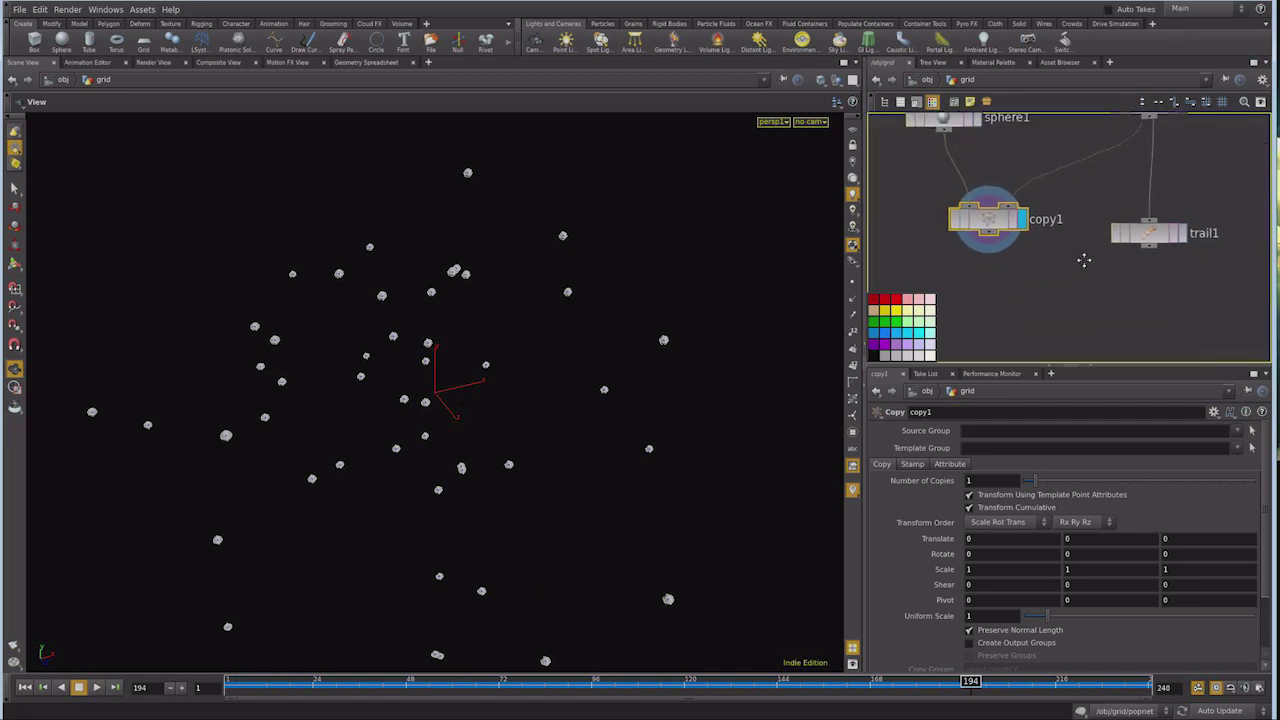
drag(996, 240, 998, 246)
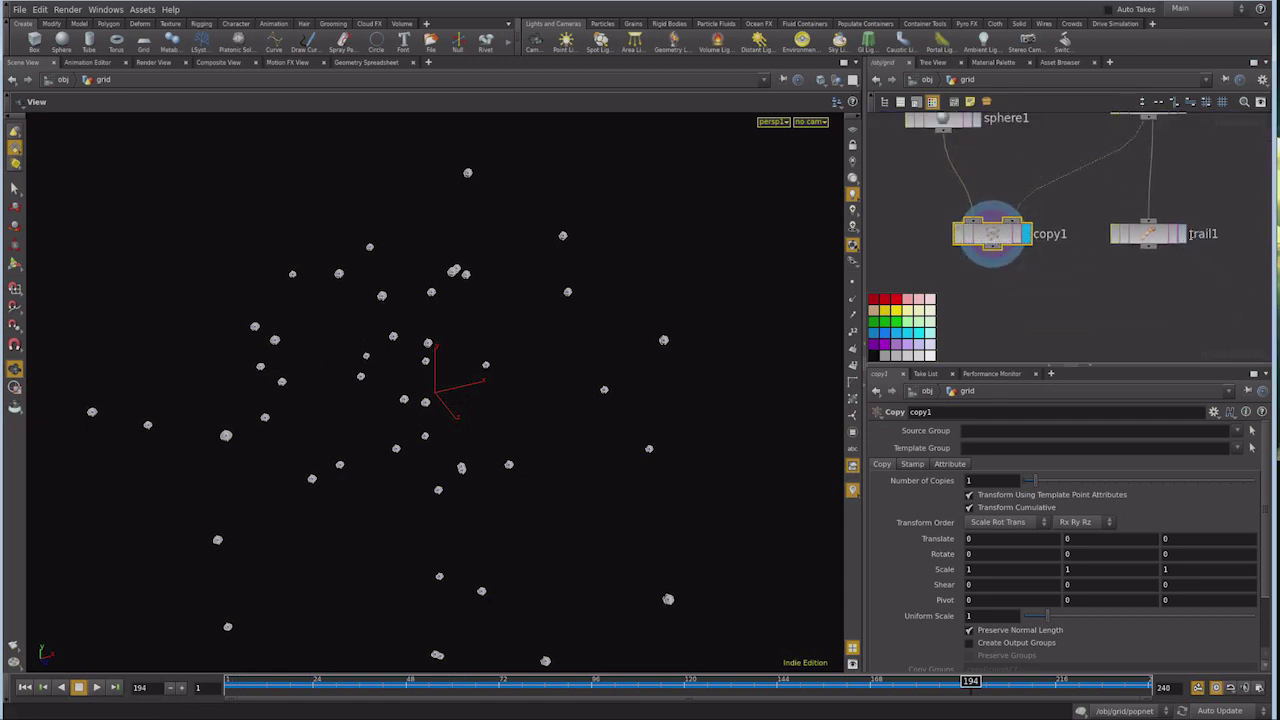
click(1185, 234)
middle_drag(1036, 285, 1088, 282)
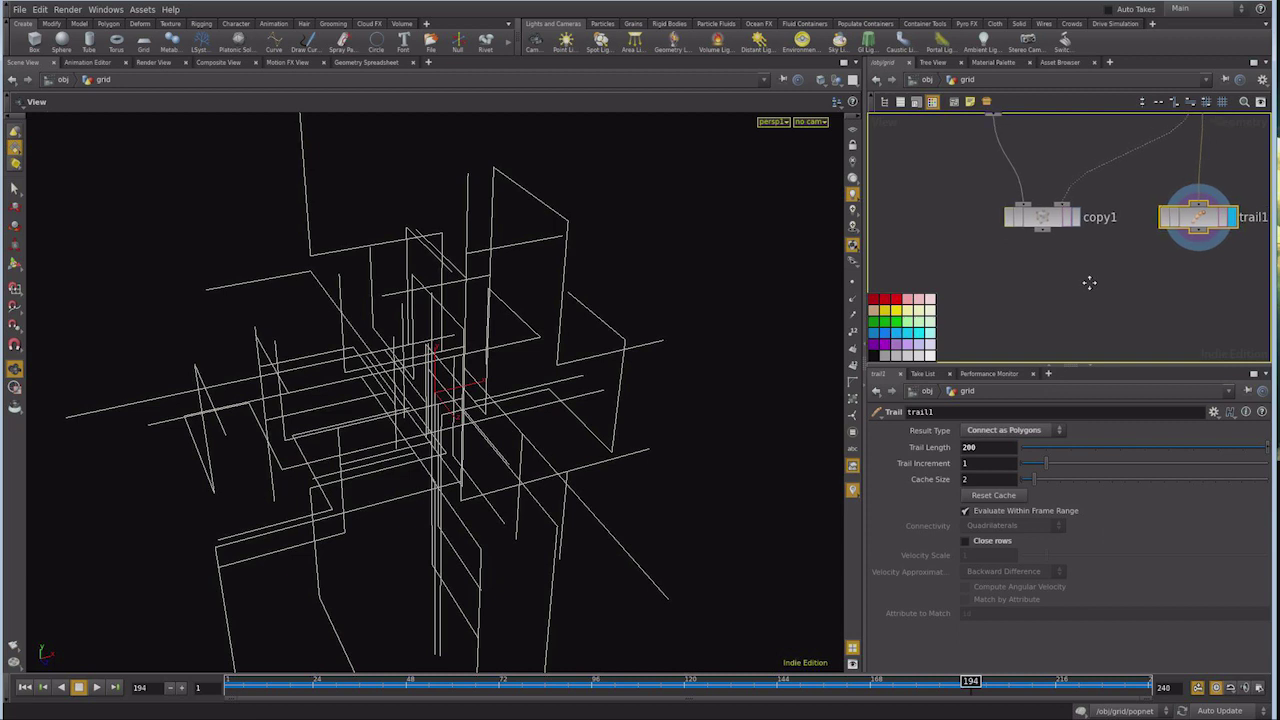
Add a Merge node, wire copy1 and trail1 into merge1, and display it
key(Tab)
text(merge)
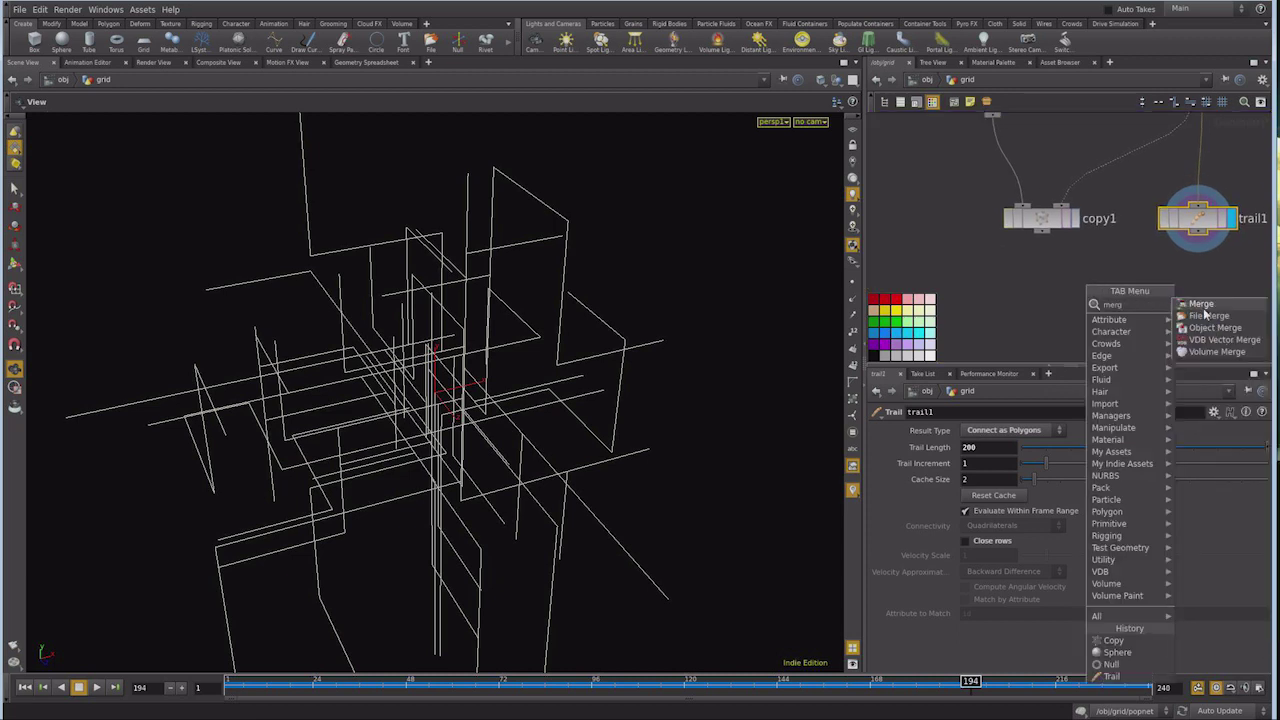
click(1148, 310)
click(1148, 310)
drag(1042, 230, 1137, 302)
drag(1198, 234, 1168, 314)
click(1168, 314)
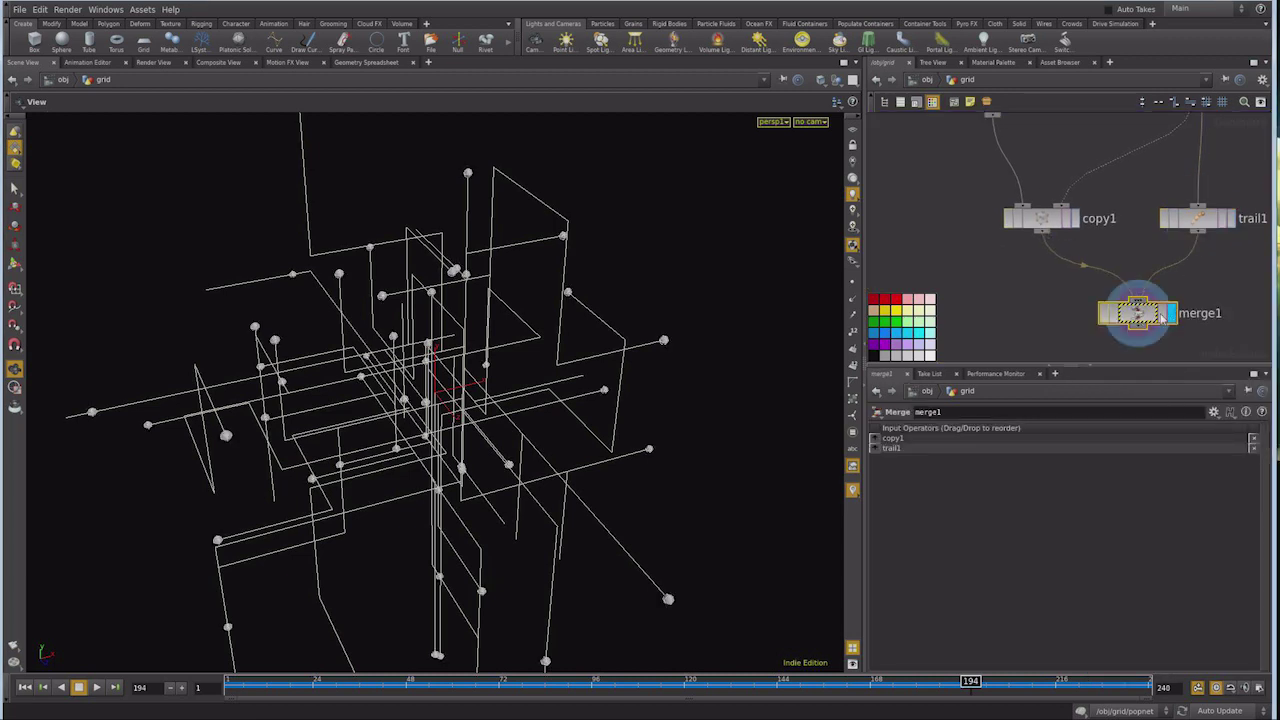
Play the simulation, stop around frame 51, and scrub back to frame 49
click(24, 687)
click(96, 687)
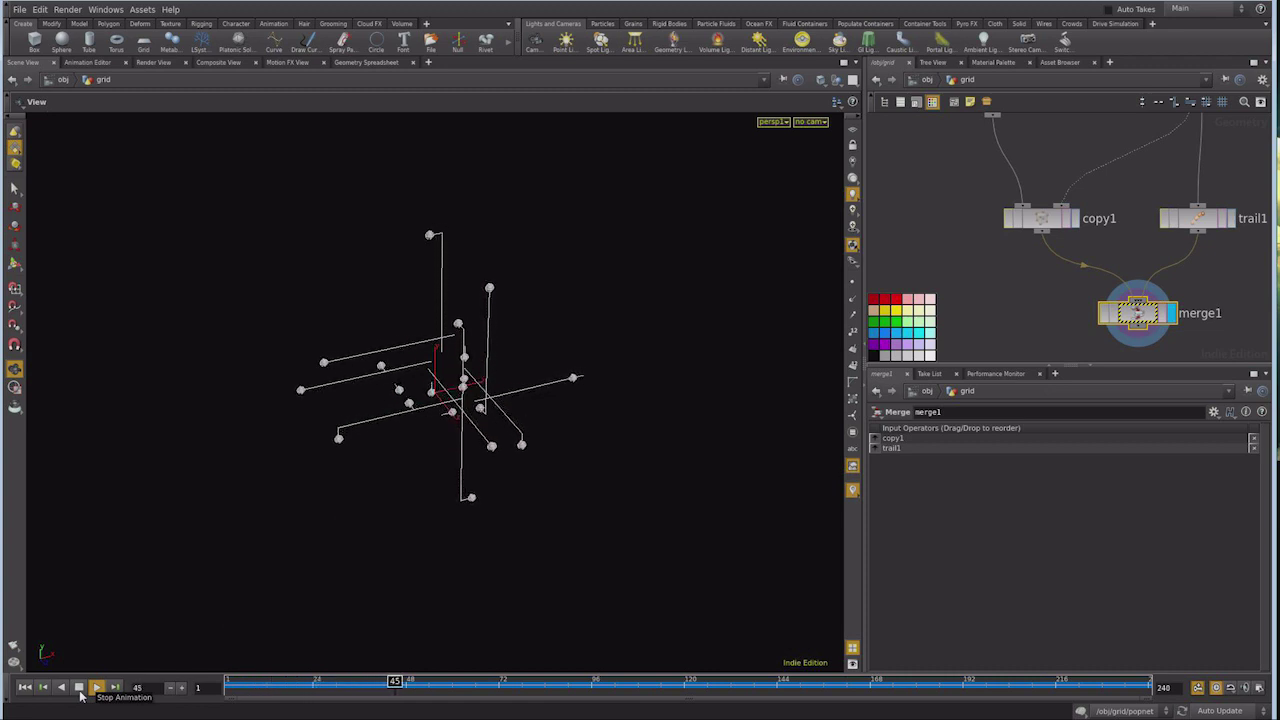
click(79, 689)
mouse_move(418, 681)
mouse_down()
mouse_move(398, 700)
mouse_move(414, 702)
mouse_up()
mouse_move(564, 464)
mouse_down()
mouse_move(563, 437)
mouse_move(683, 469)
mouse_move(336, 381)
mouse_move(357, 400)
mouse_move(510, 419)
mouse_move(418, 410)
mouse_up()
Inspect the trails from several angles, then go inside the popnet particle network
scroll(419, 410, up, 3)
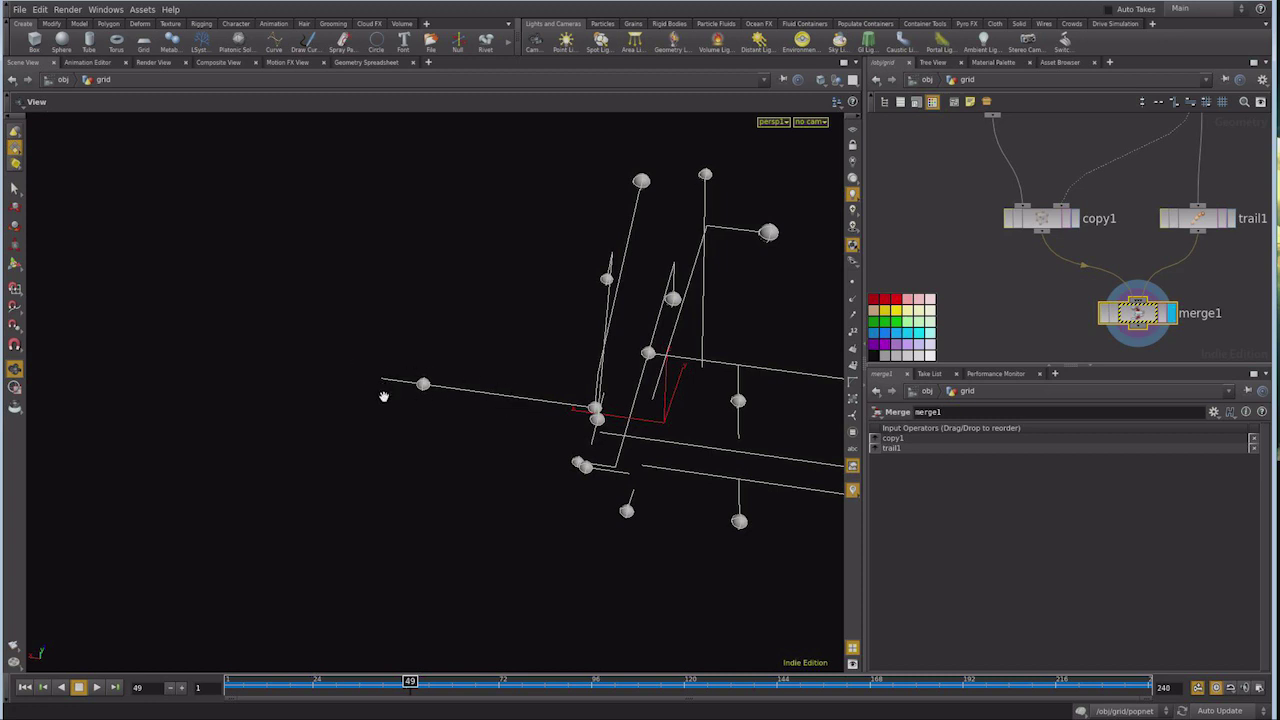
drag(391, 423, 568, 396)
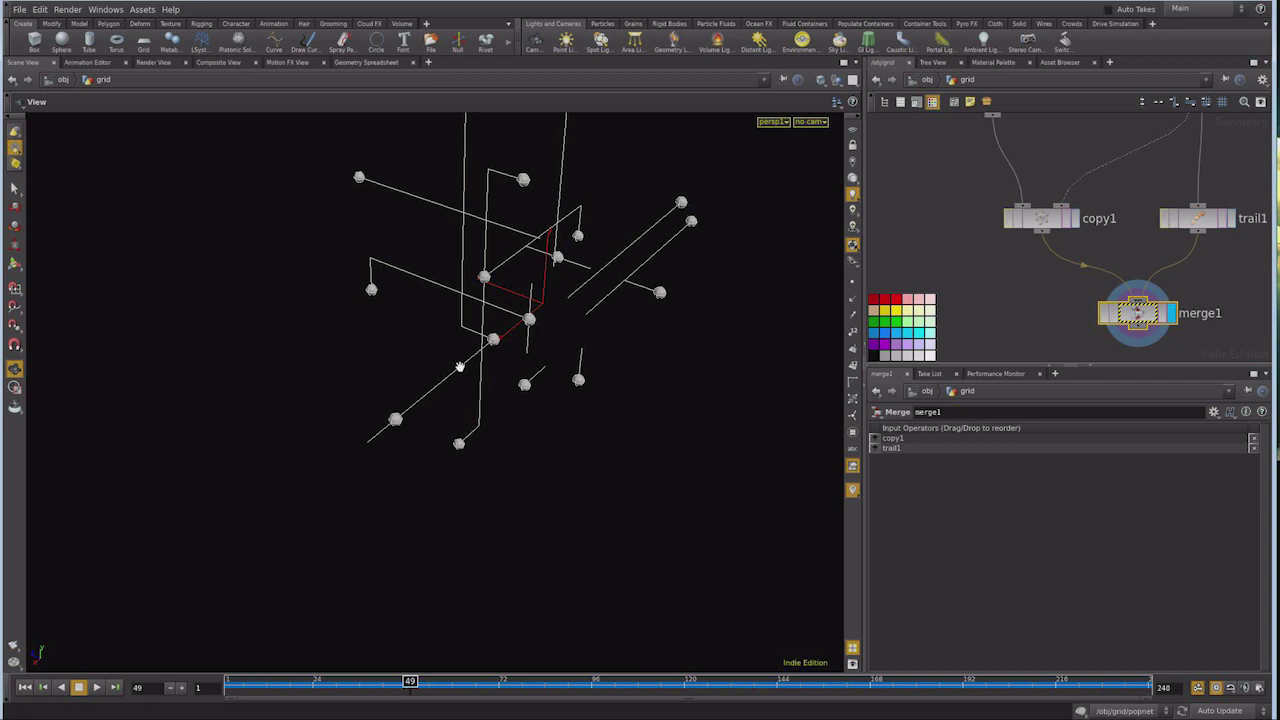
mouse_move(627, 323)
mouse_down()
mouse_move(642, 384)
mouse_move(458, 366)
mouse_up()
mouse_move(521, 465)
mouse_down()
mouse_move(567, 420)
mouse_move(460, 420)
mouse_up()
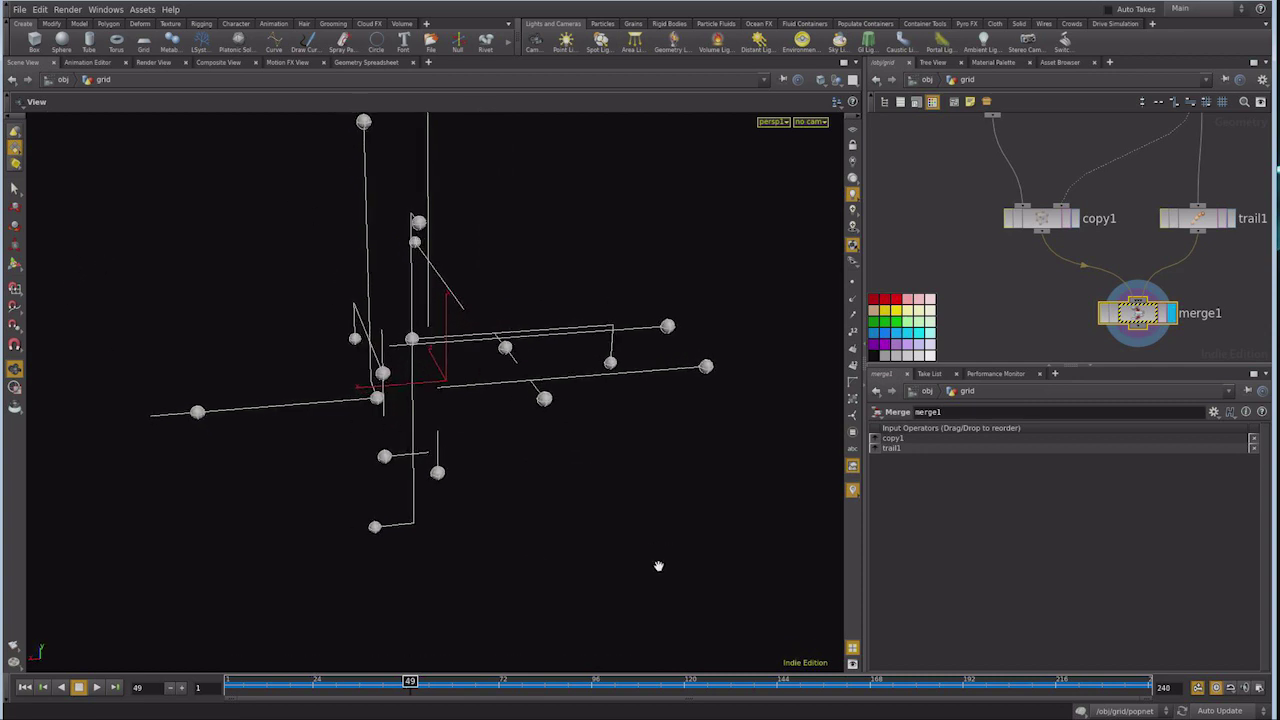
middle_drag(1148, 200, 1000, 348)
double_click(1058, 243)
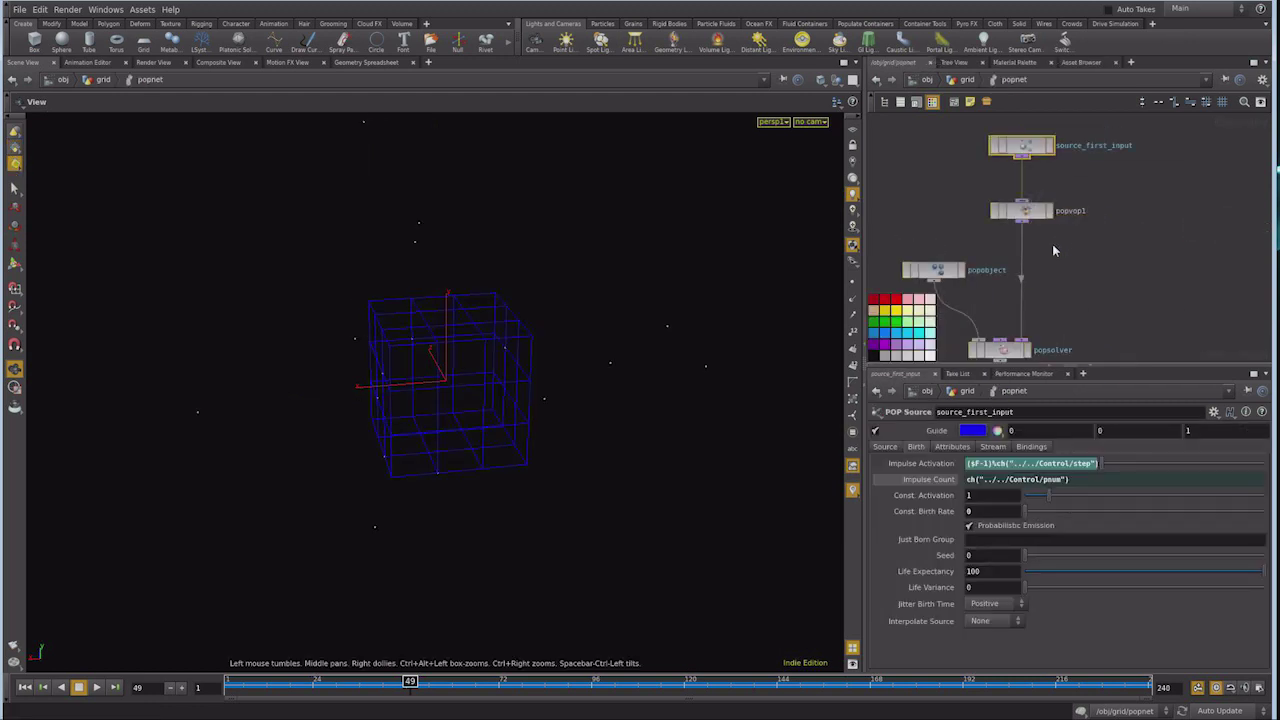
Dive into popvop1 and move geometryvopoutput1 further to the right
double_click(1028, 214)
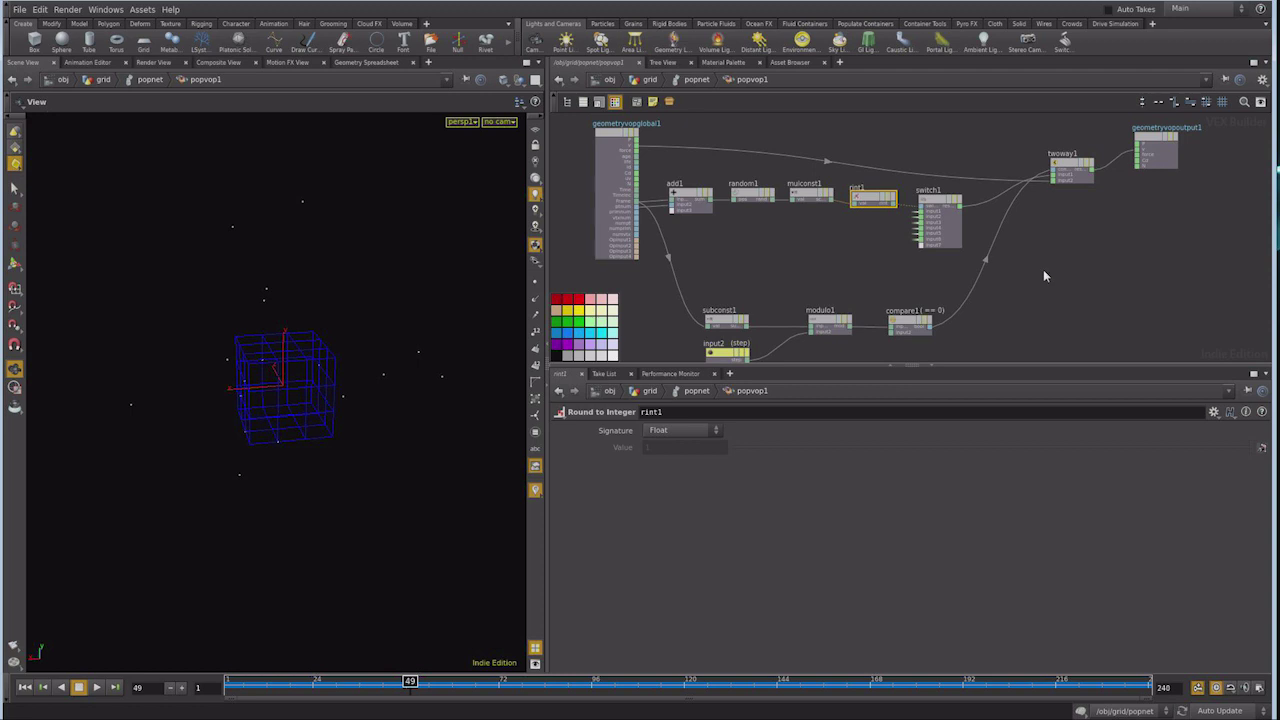
middle_drag(1021, 281, 974, 274)
drag(1003, 188, 1134, 206)
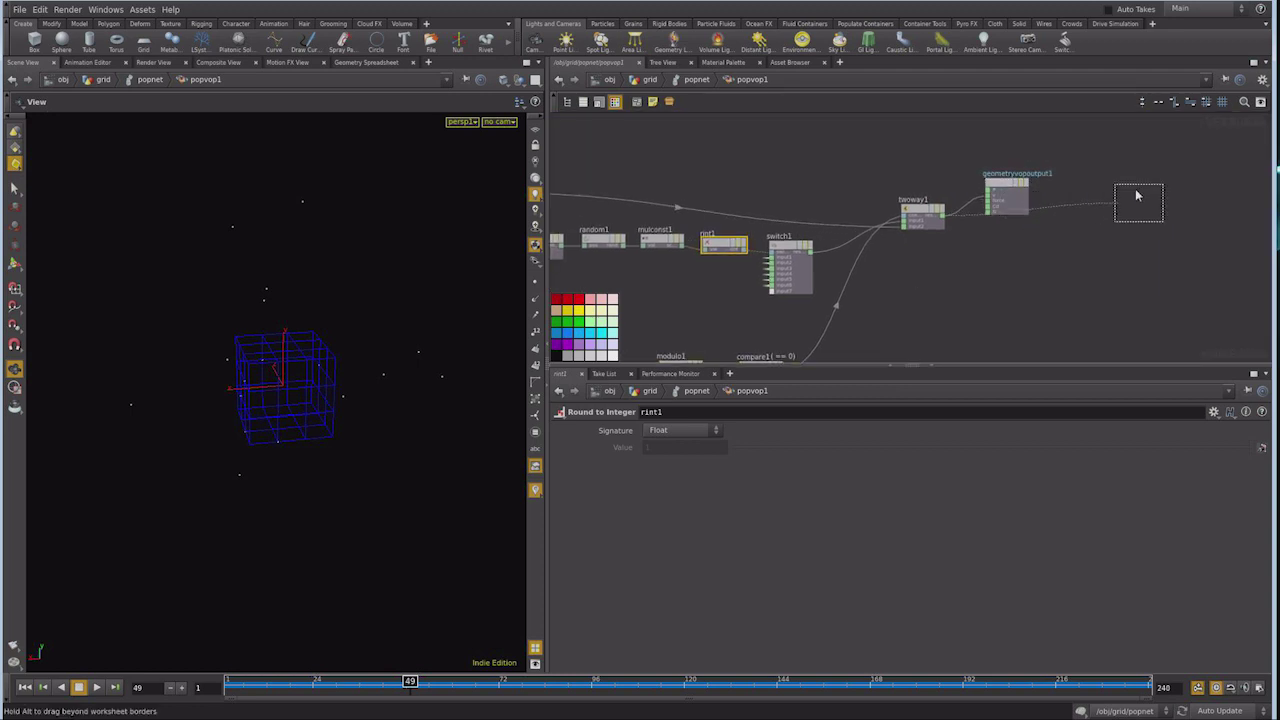
middle_drag(884, 241, 998, 260)
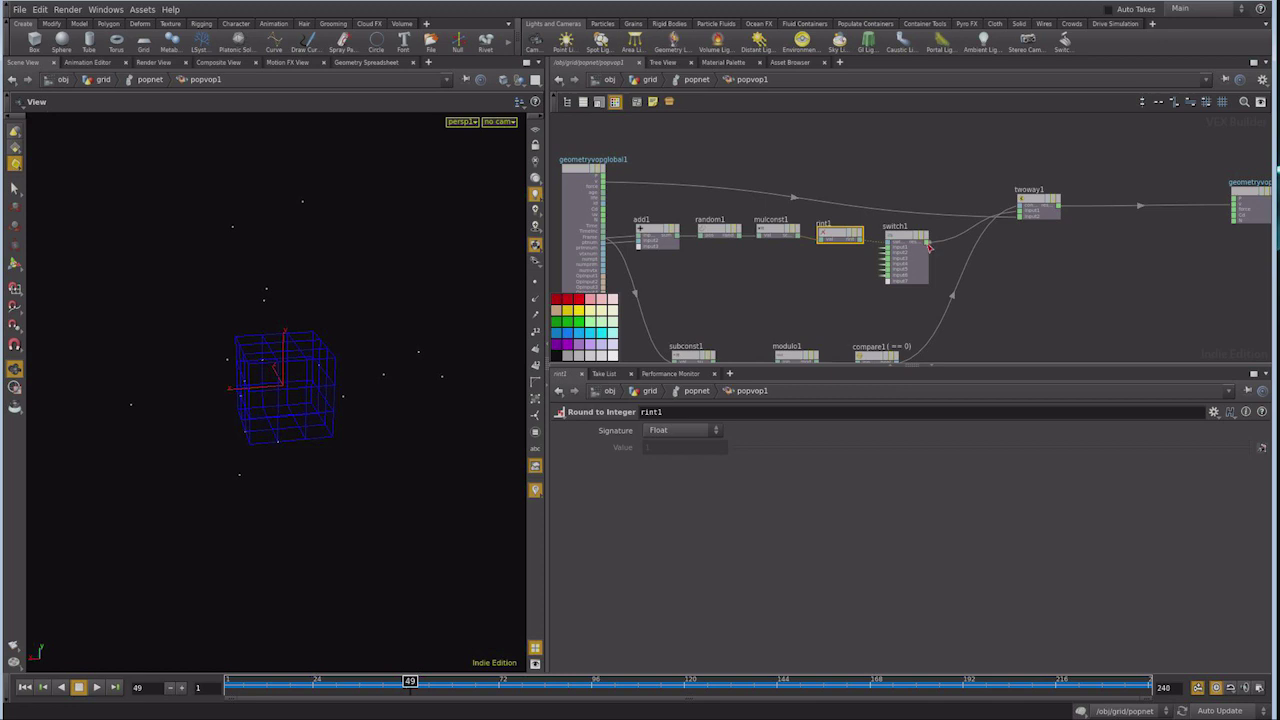
key(Tab)
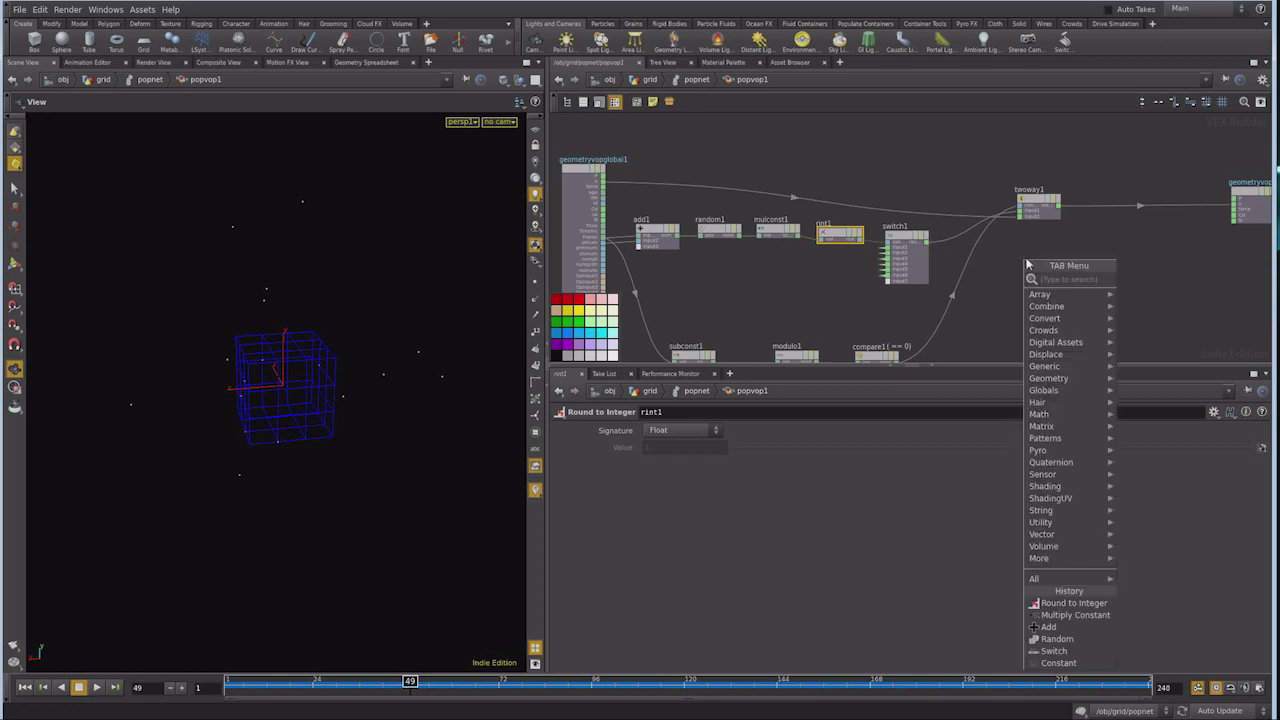
Create add2 summing geometryvopglobal1's v with switch1's result, placed under twoway1
text(add)
key(Return)
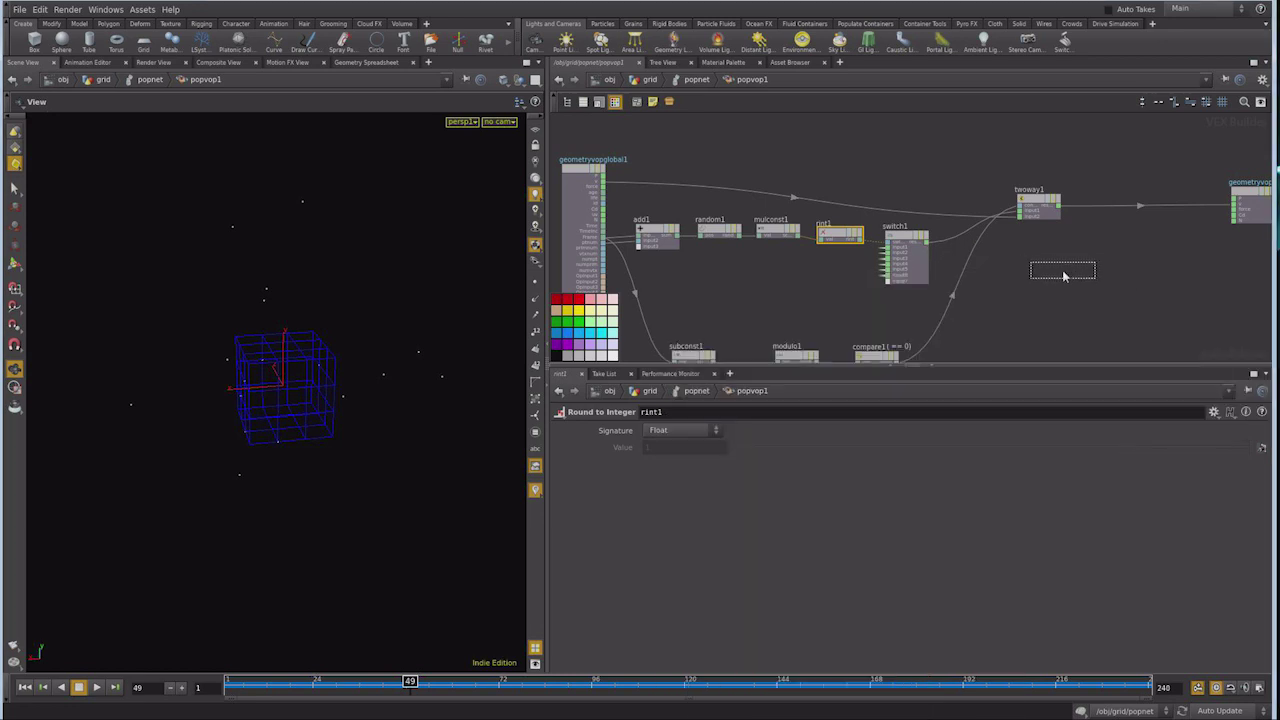
click(1066, 270)
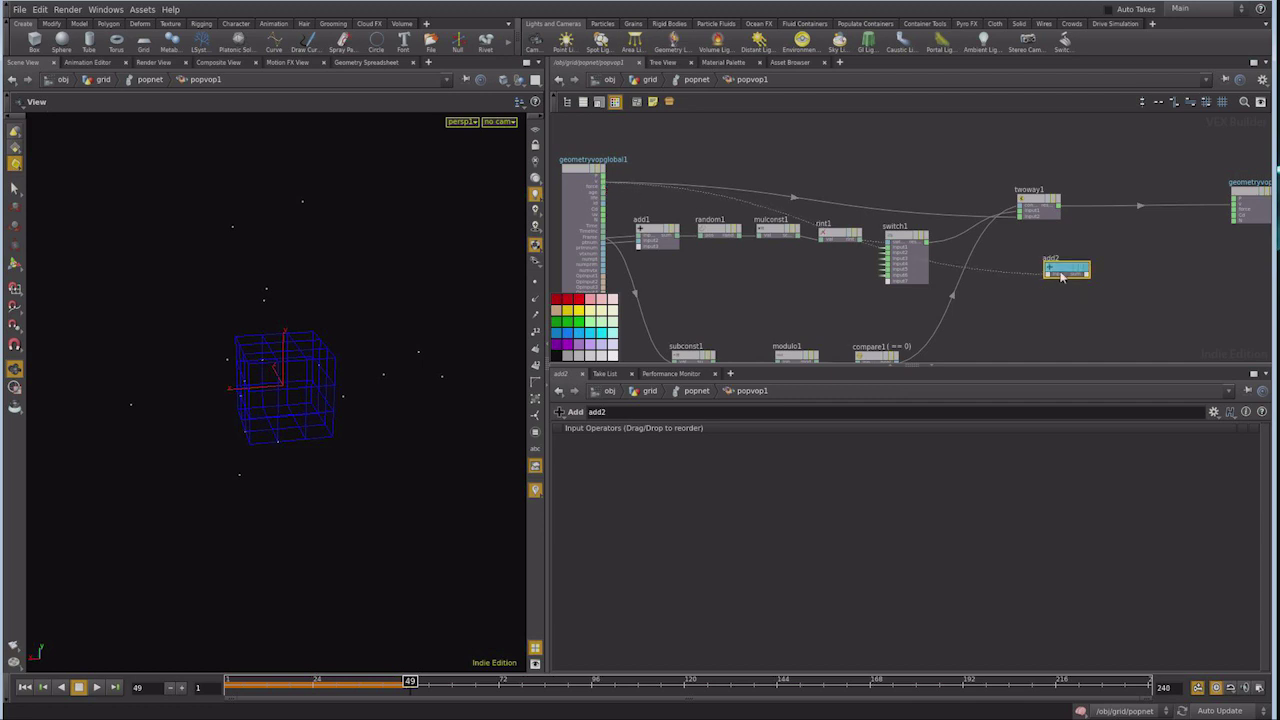
drag(604, 187, 1062, 277)
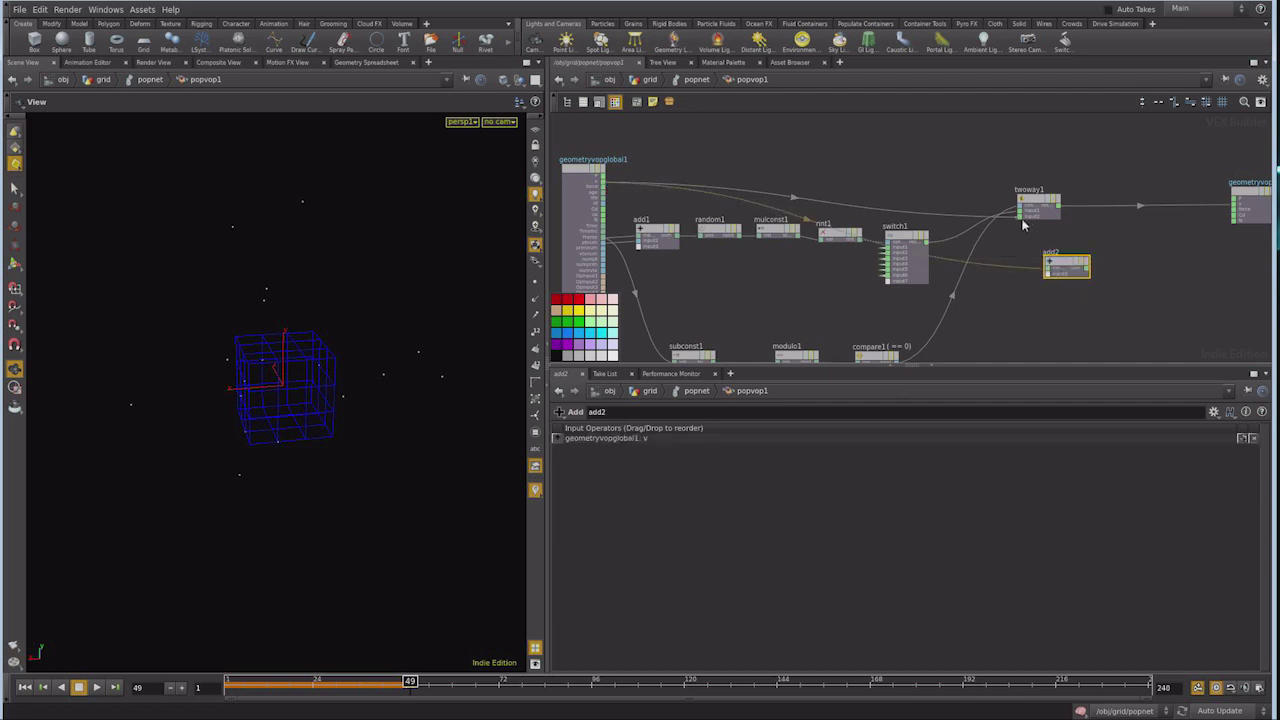
drag(929, 249, 1048, 272)
middle_drag(1050, 275, 908, 280)
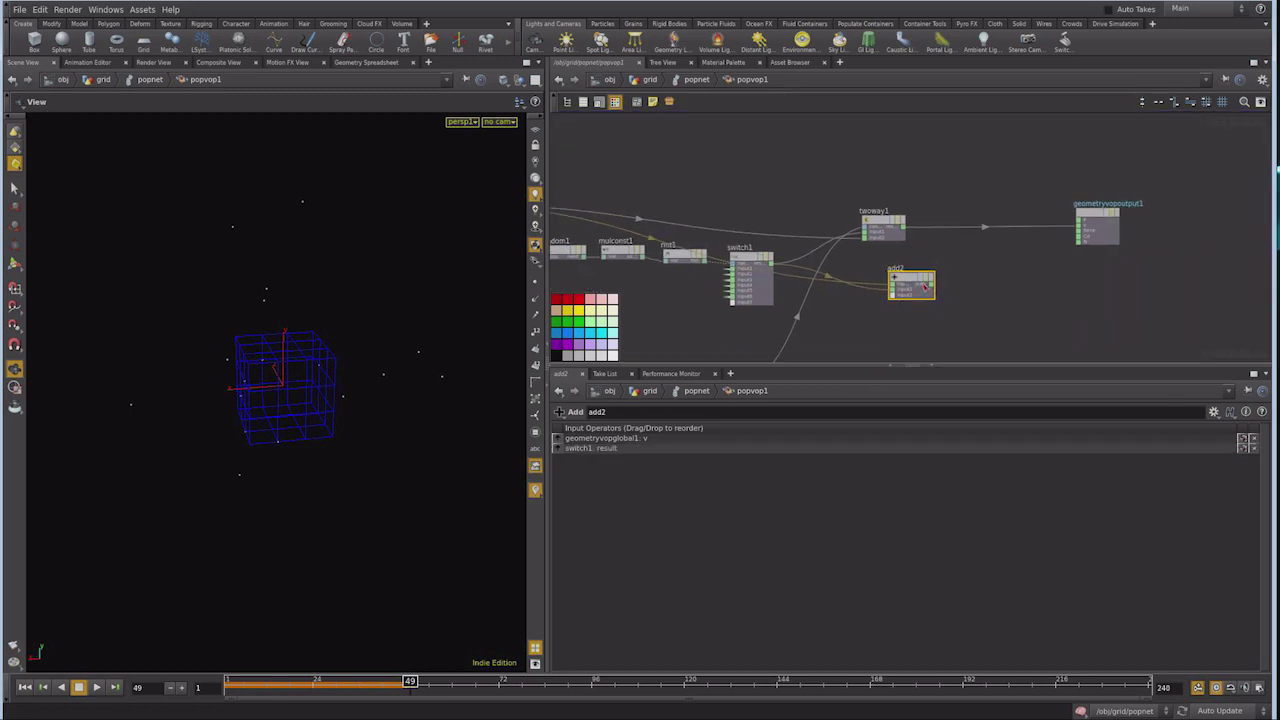
scroll(920, 288, up, 2)
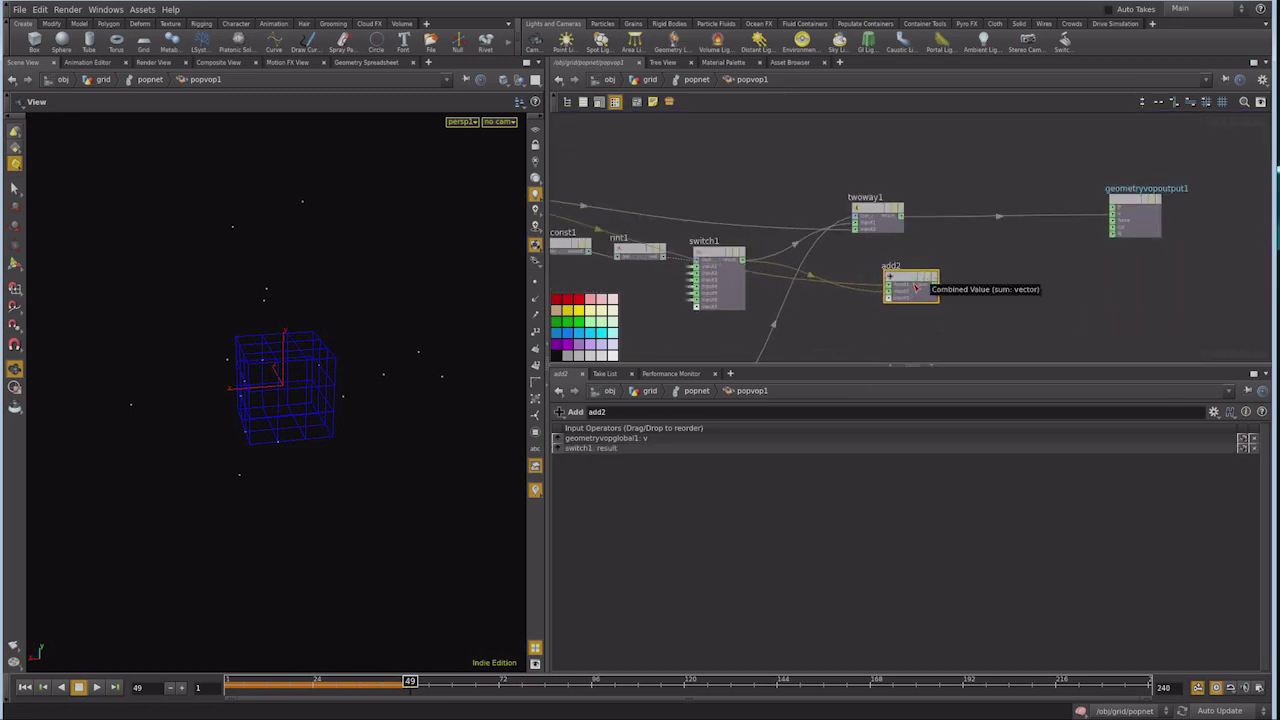
scroll(910, 264, up, 1)
scroll(862, 222, up, 1)
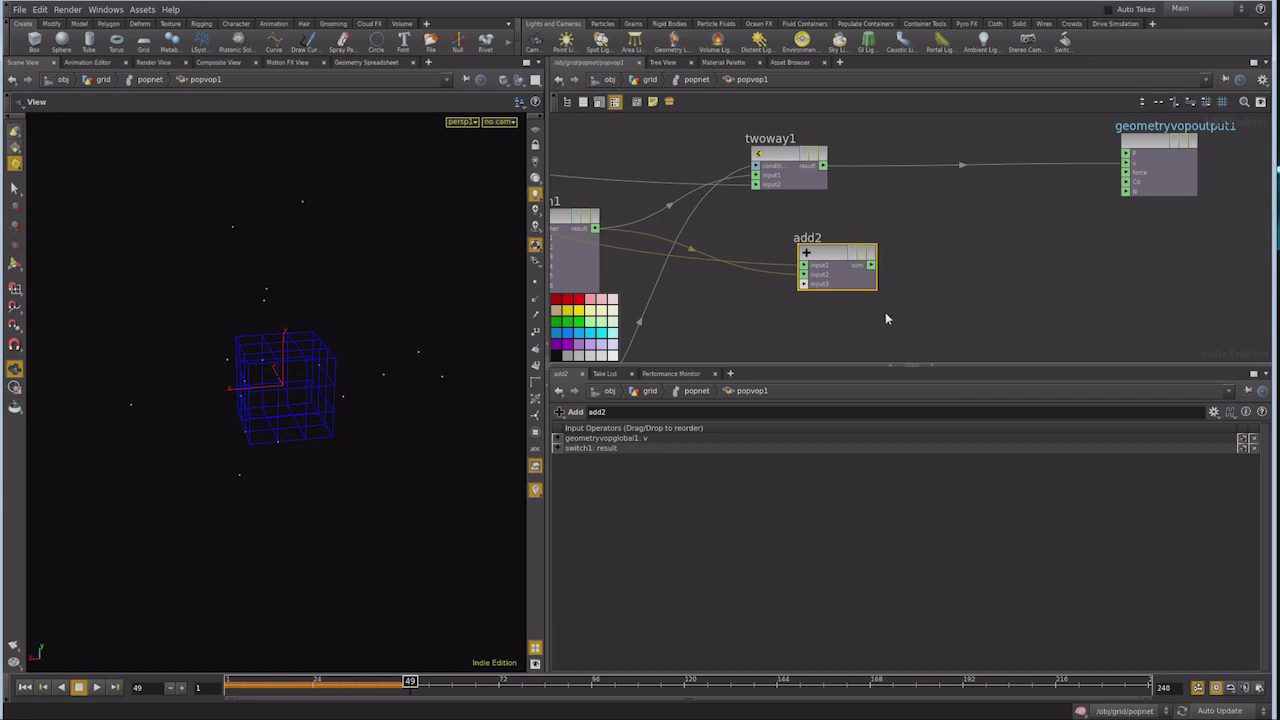
drag(831, 259, 783, 259)
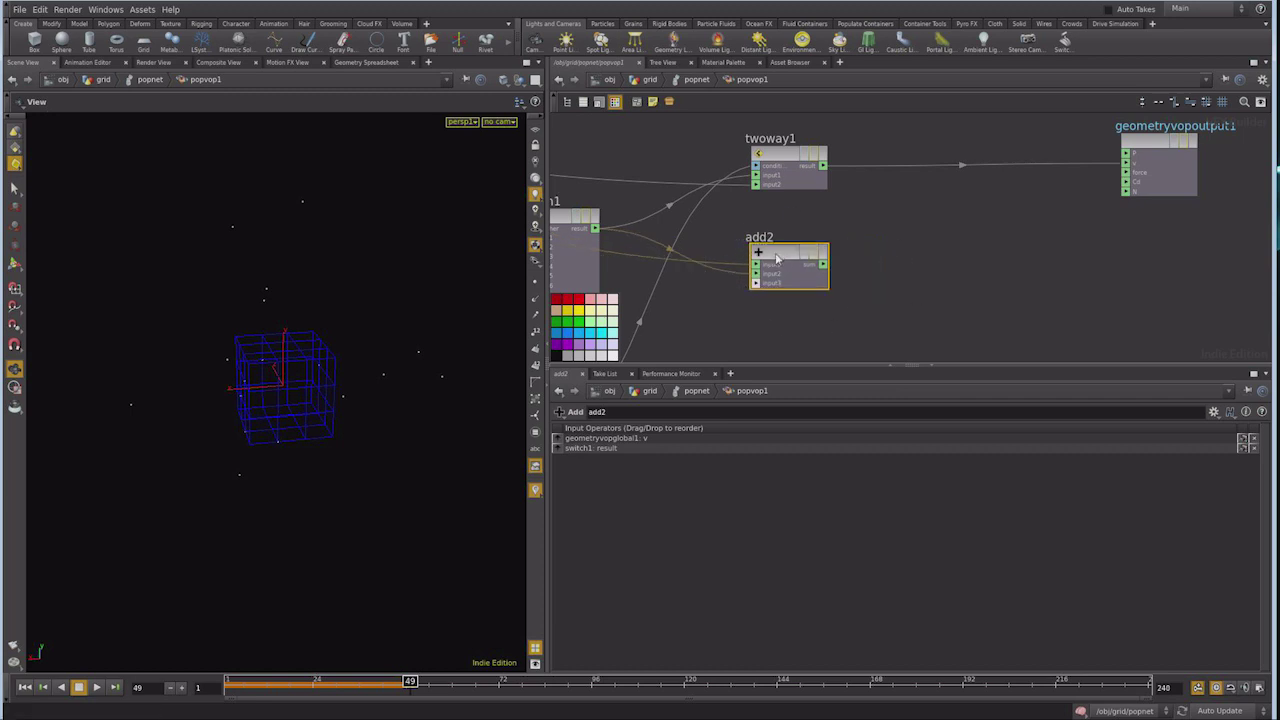
middle_drag(787, 246, 688, 258)
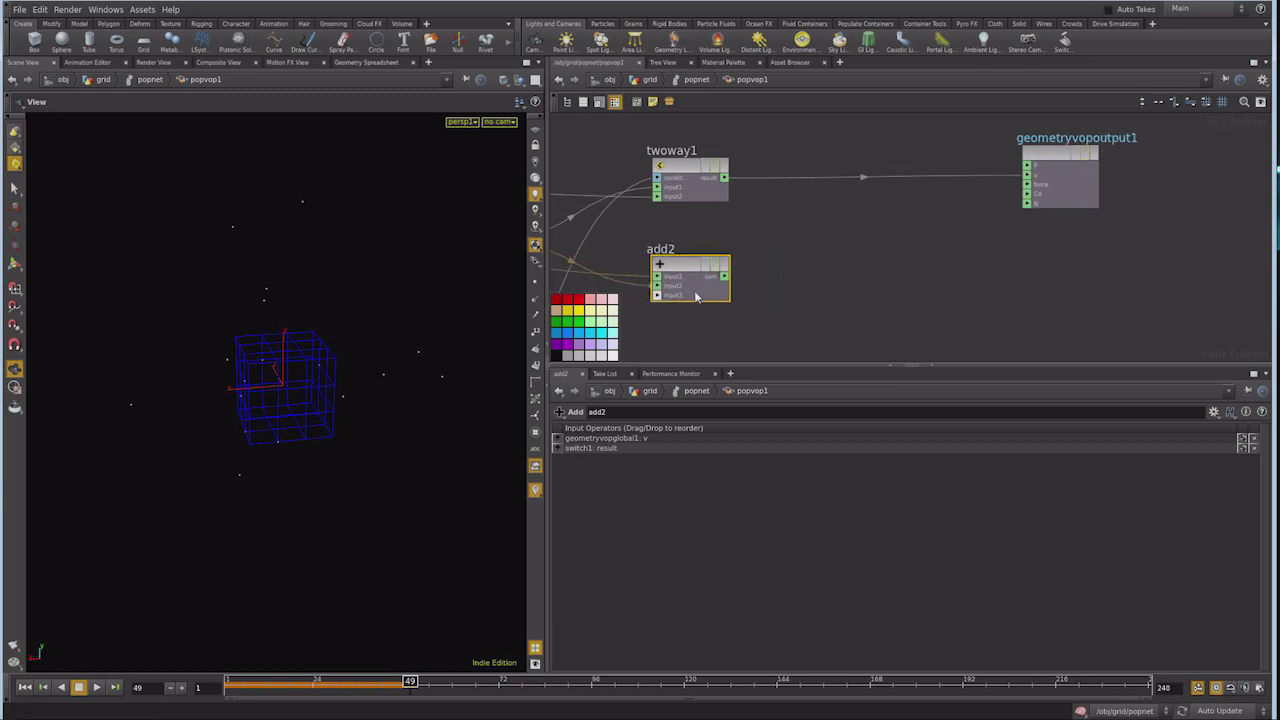
key(Tab)
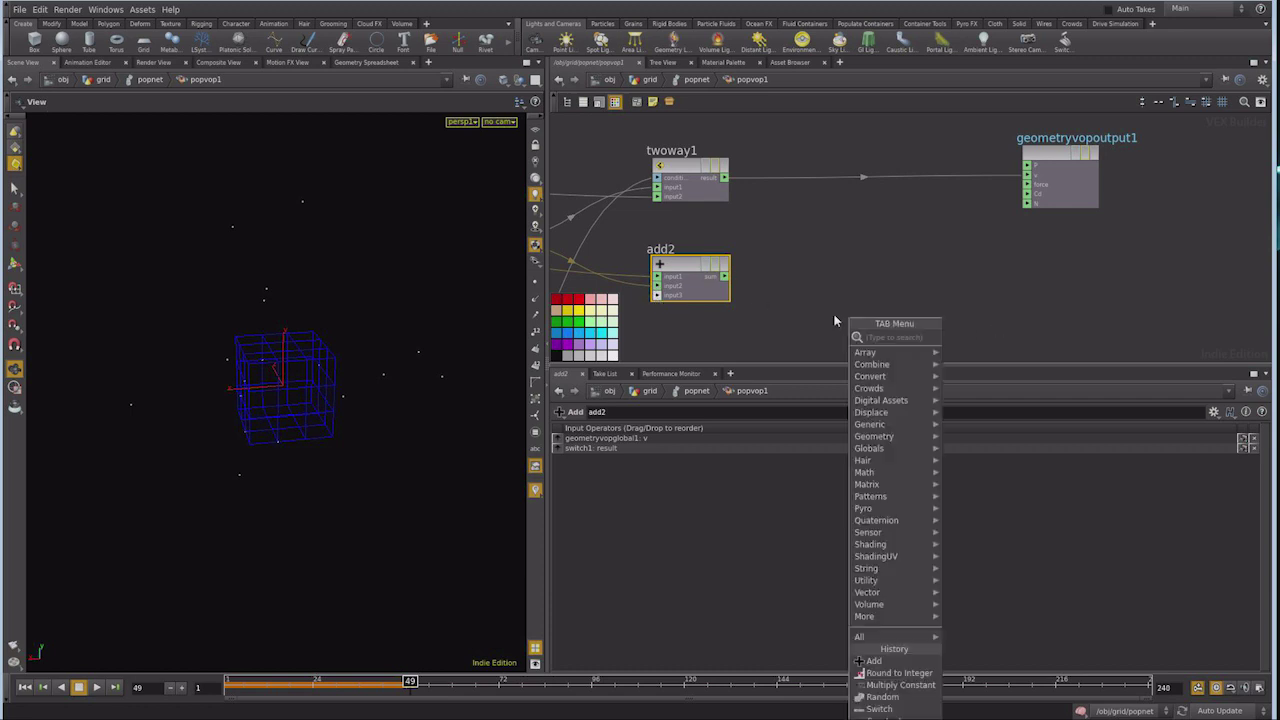
Add a Length node, length1, after add2 to measure the summed velocity vector
text(leng)
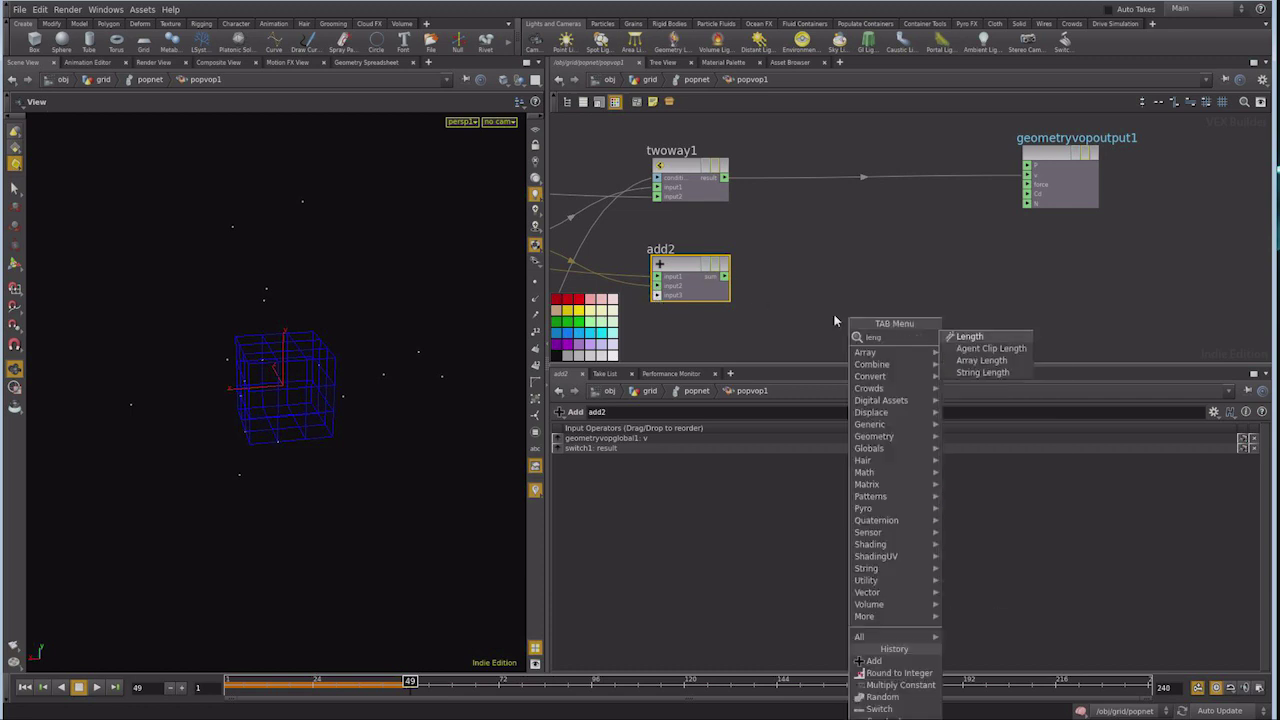
click(952, 338)
click(814, 272)
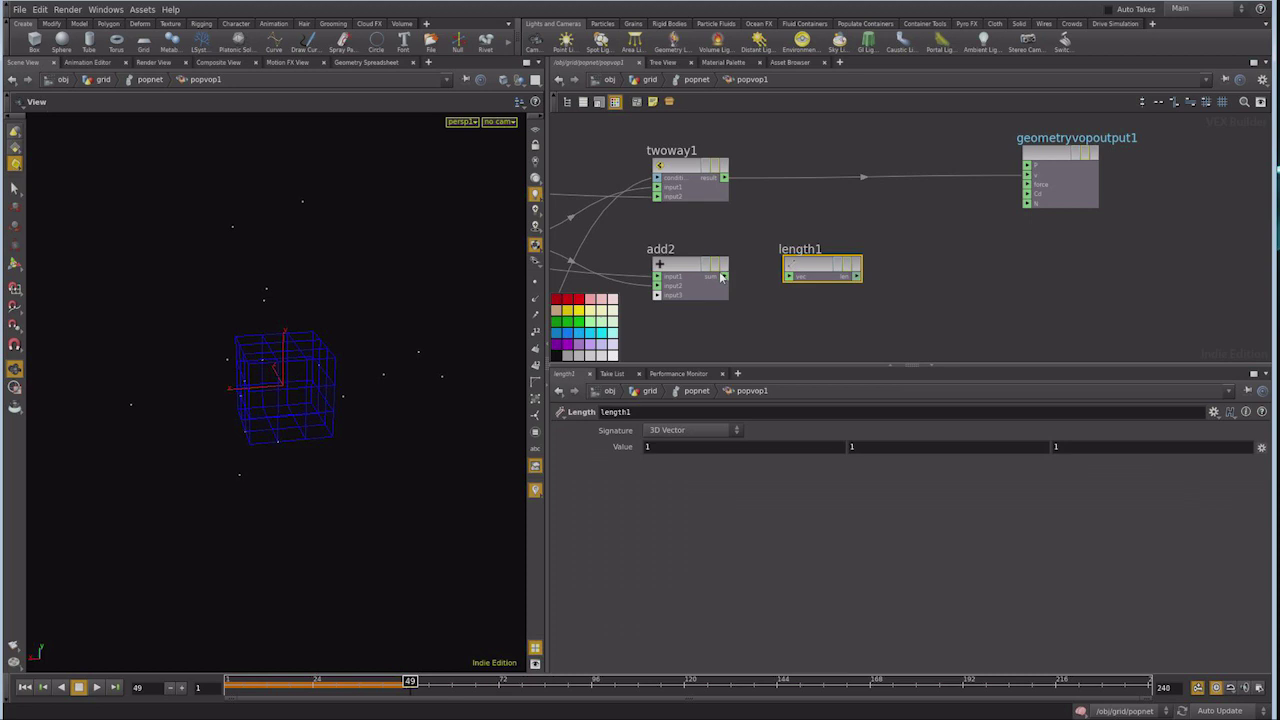
drag(744, 286, 788, 268)
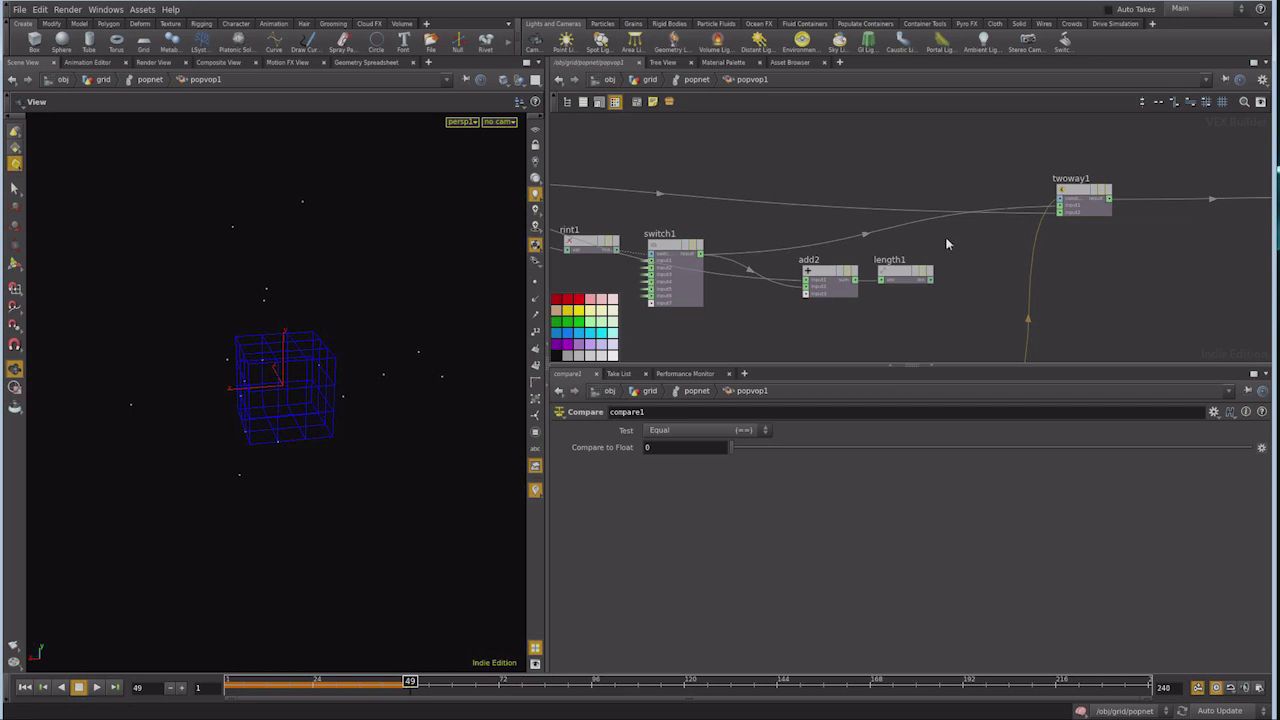
middle_drag(946, 243, 1041, 264)
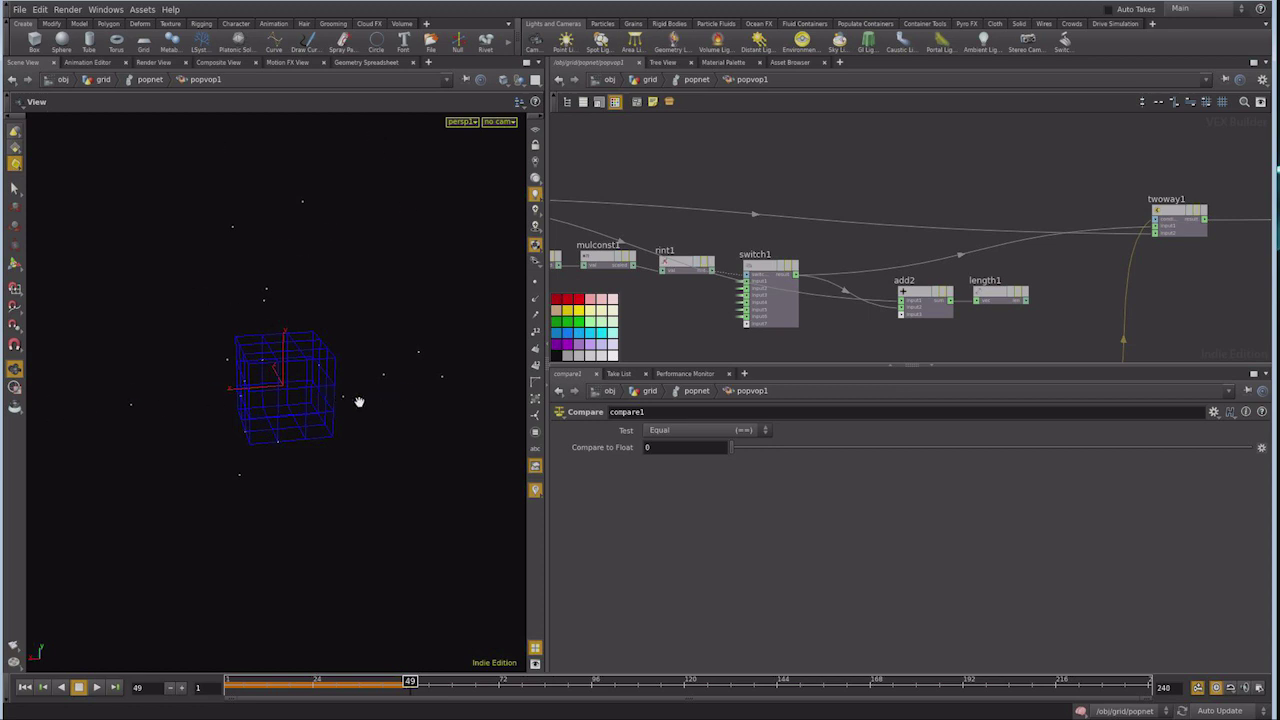
mouse_move(303, 423)
mouse_down()
mouse_move(349, 451)
mouse_move(343, 460)
mouse_up()
middle_drag(1091, 268, 979, 271)
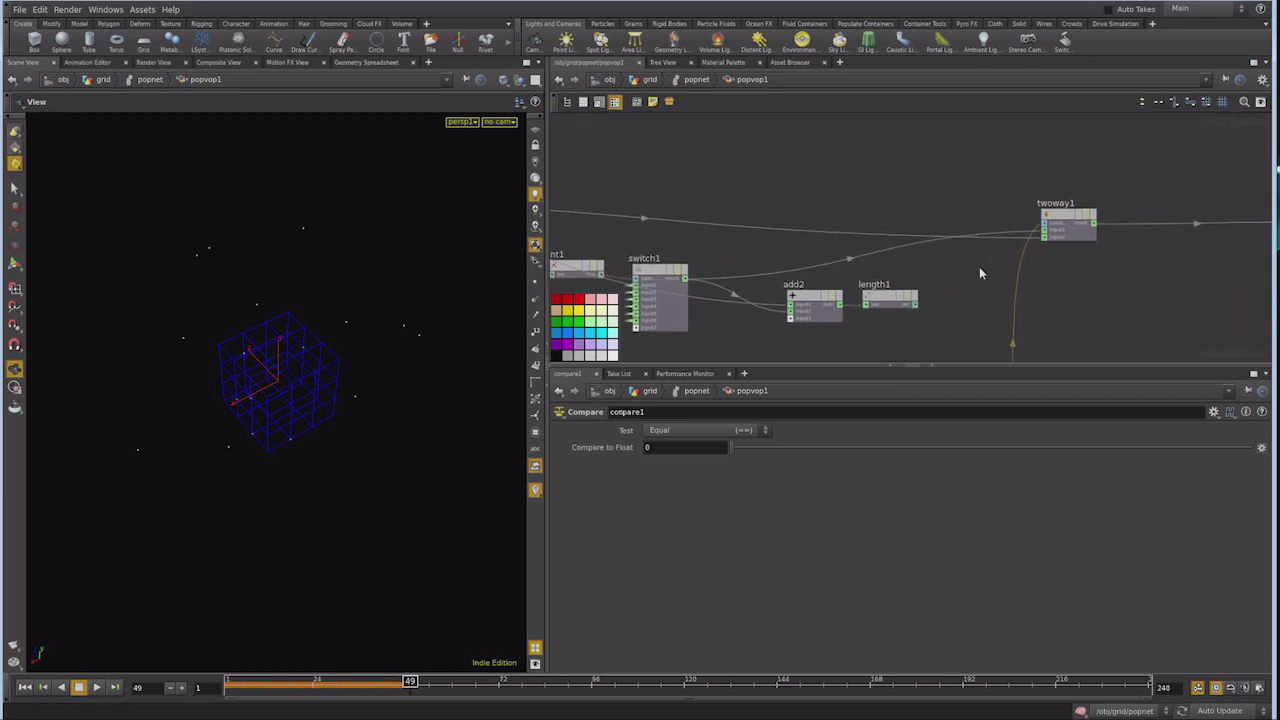
key(Tab)
Create a Two Way Switch node, twoway2, placed near length1
text(two)
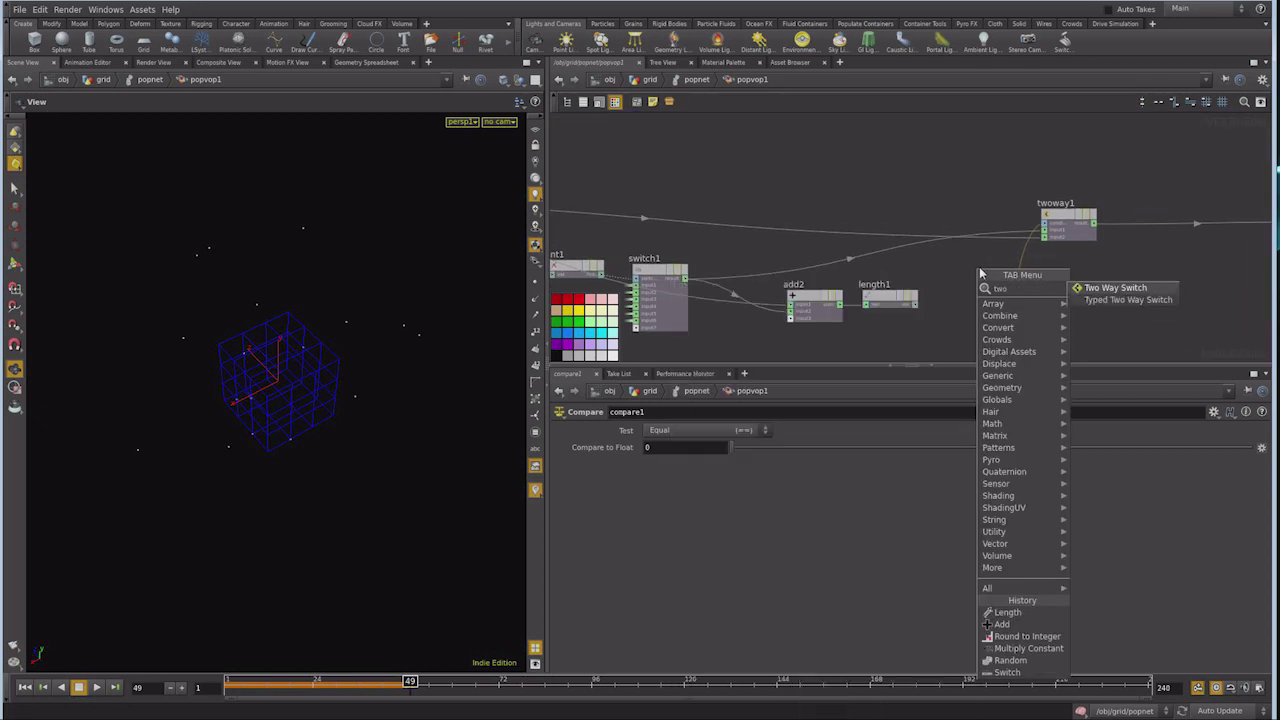
click(1125, 287)
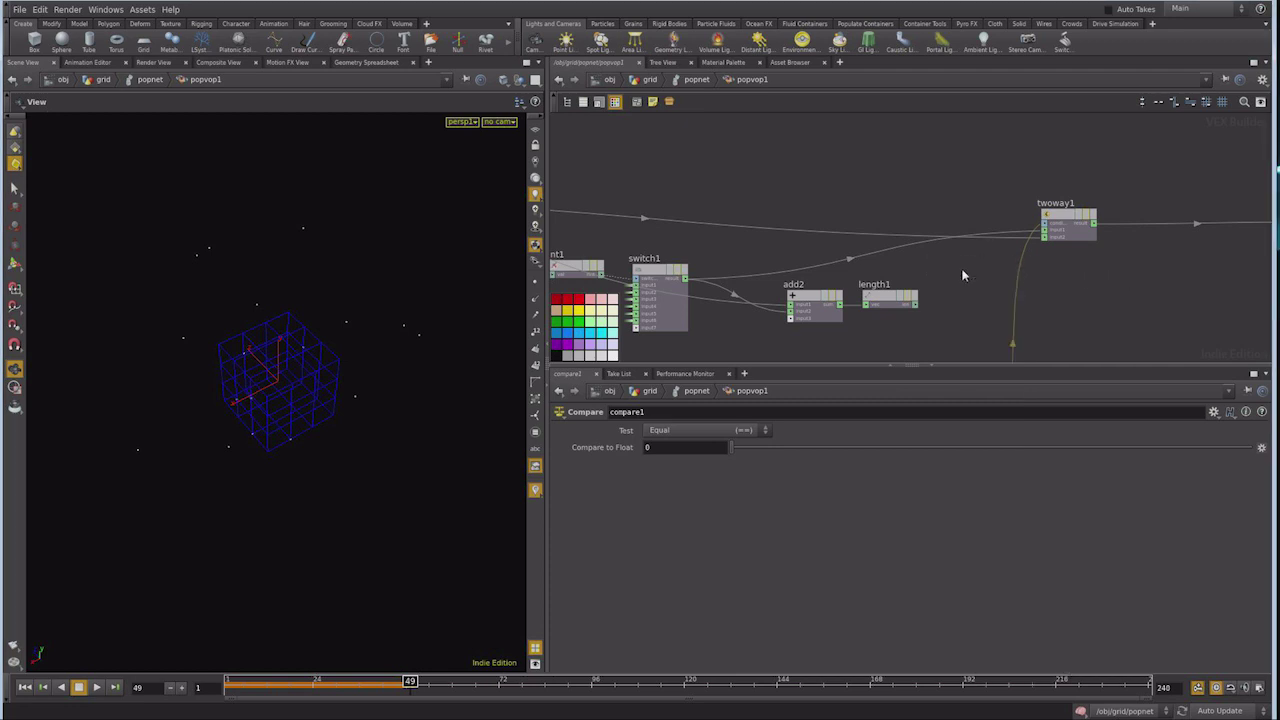
click(948, 262)
drag(948, 262, 880, 257)
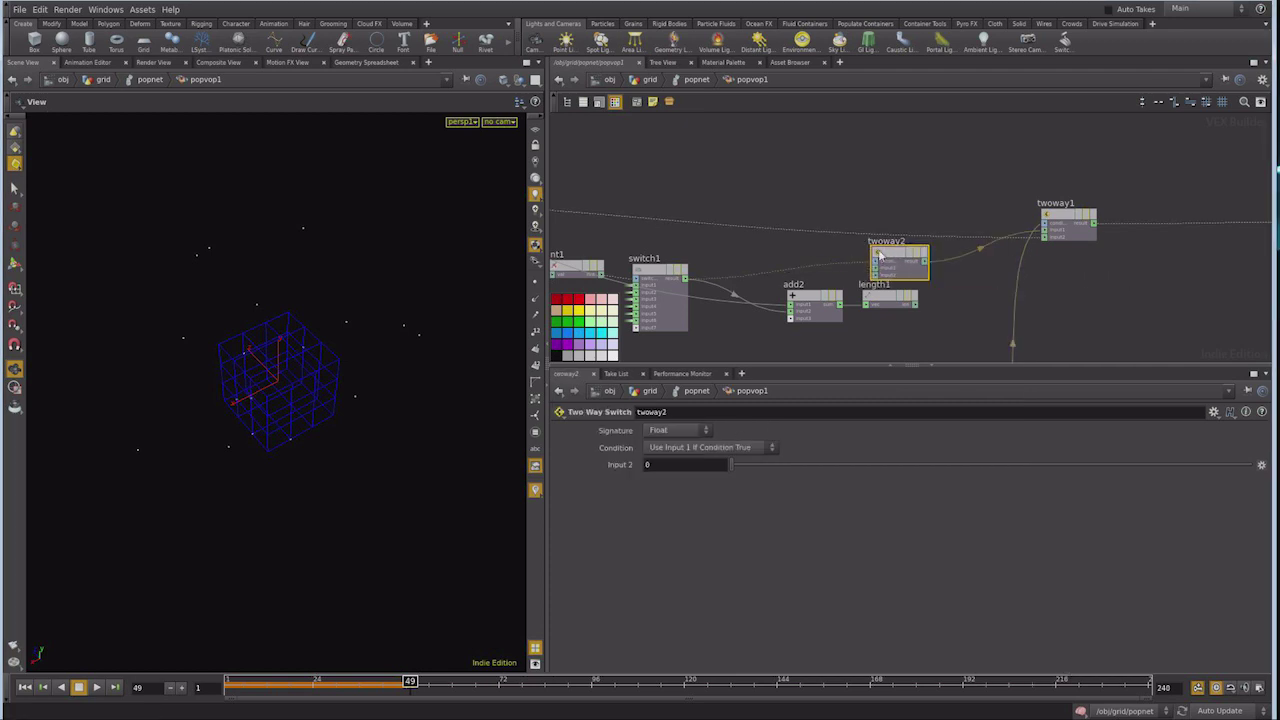
Connect the loose wire into twoway2's input1 and the global force output into input2
key(h)
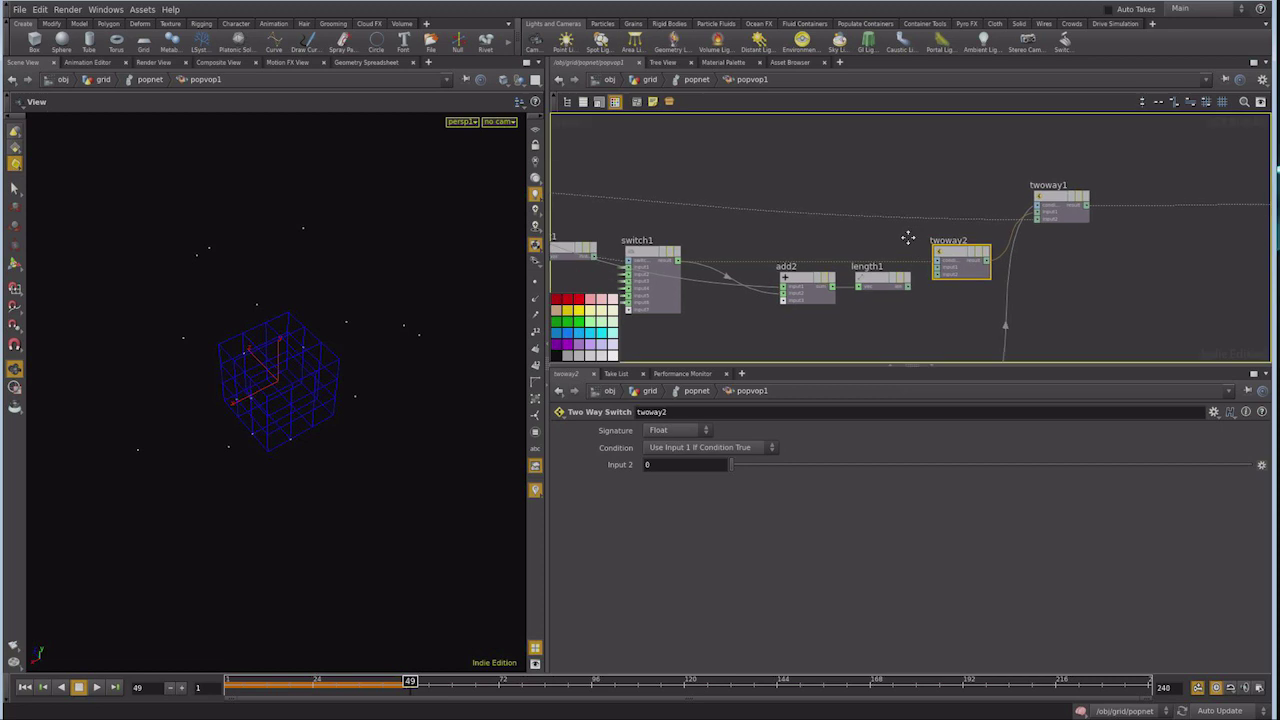
scroll(897, 233, up, 2)
scroll(897, 233, up, 2)
scroll(897, 233, down, 1)
scroll(897, 233, up, 1)
scroll(896, 238, up, 2)
scroll(751, 237, down, 1)
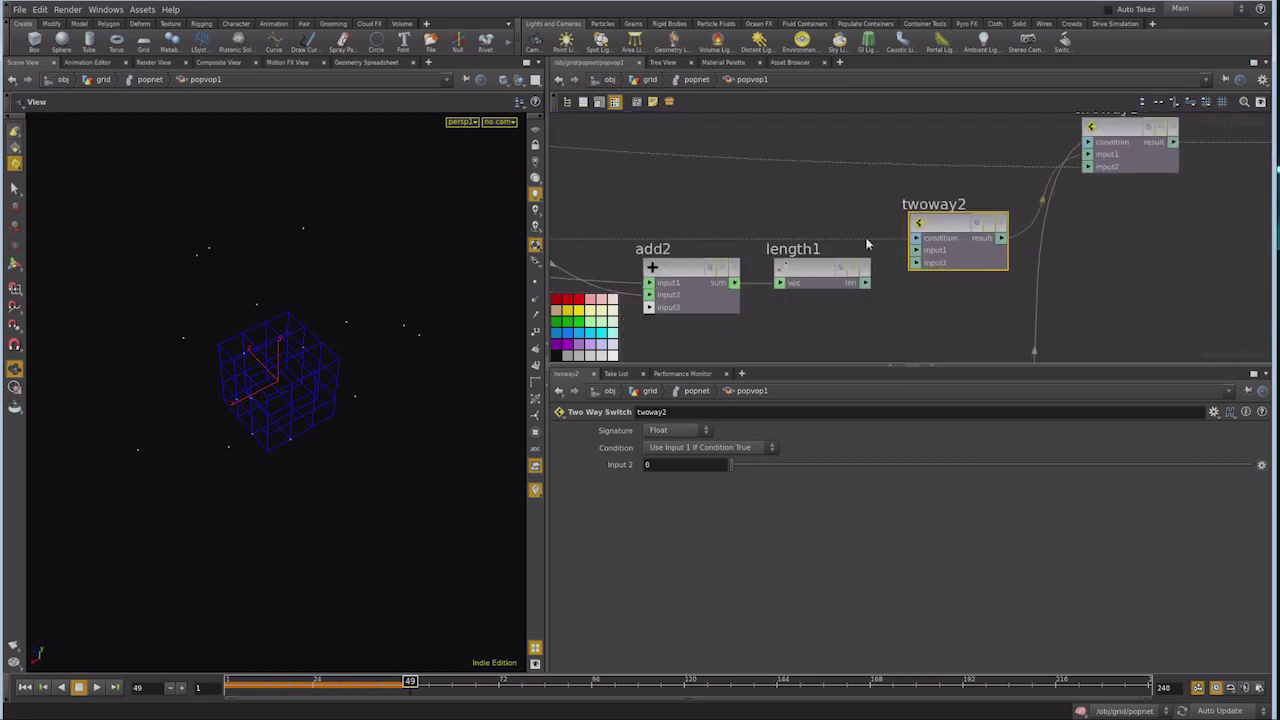
click(915, 249)
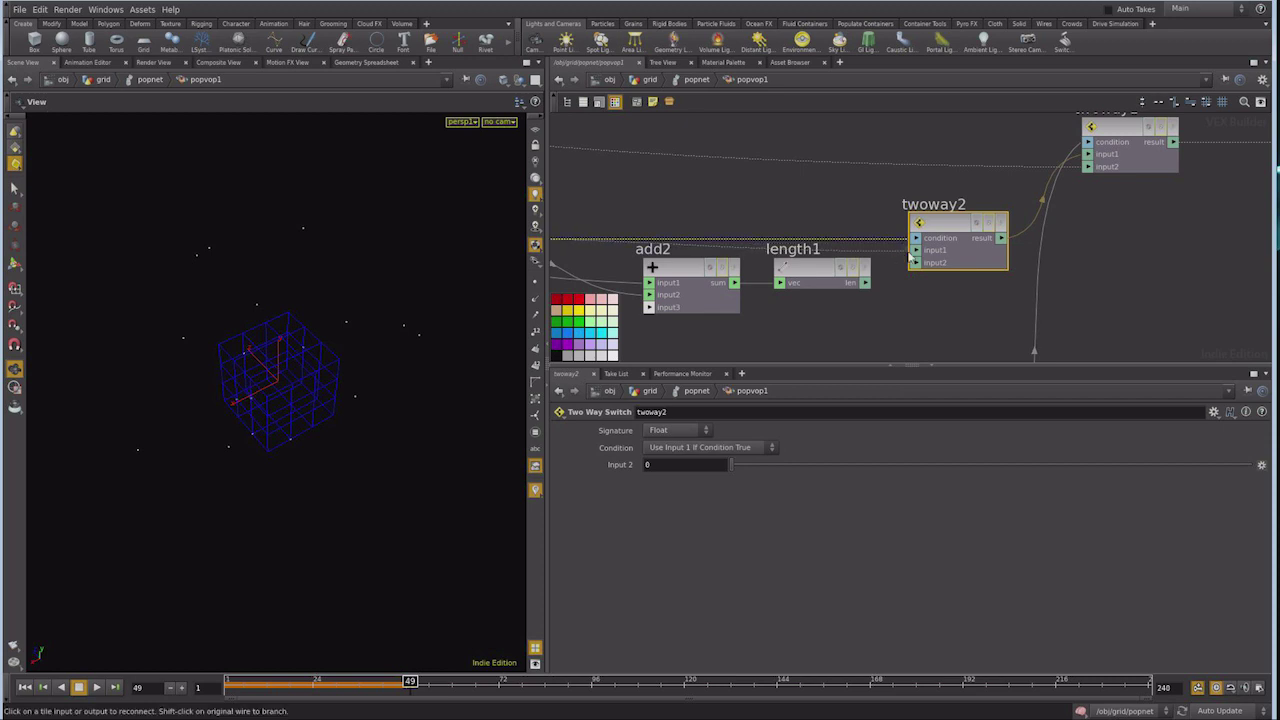
click(916, 264)
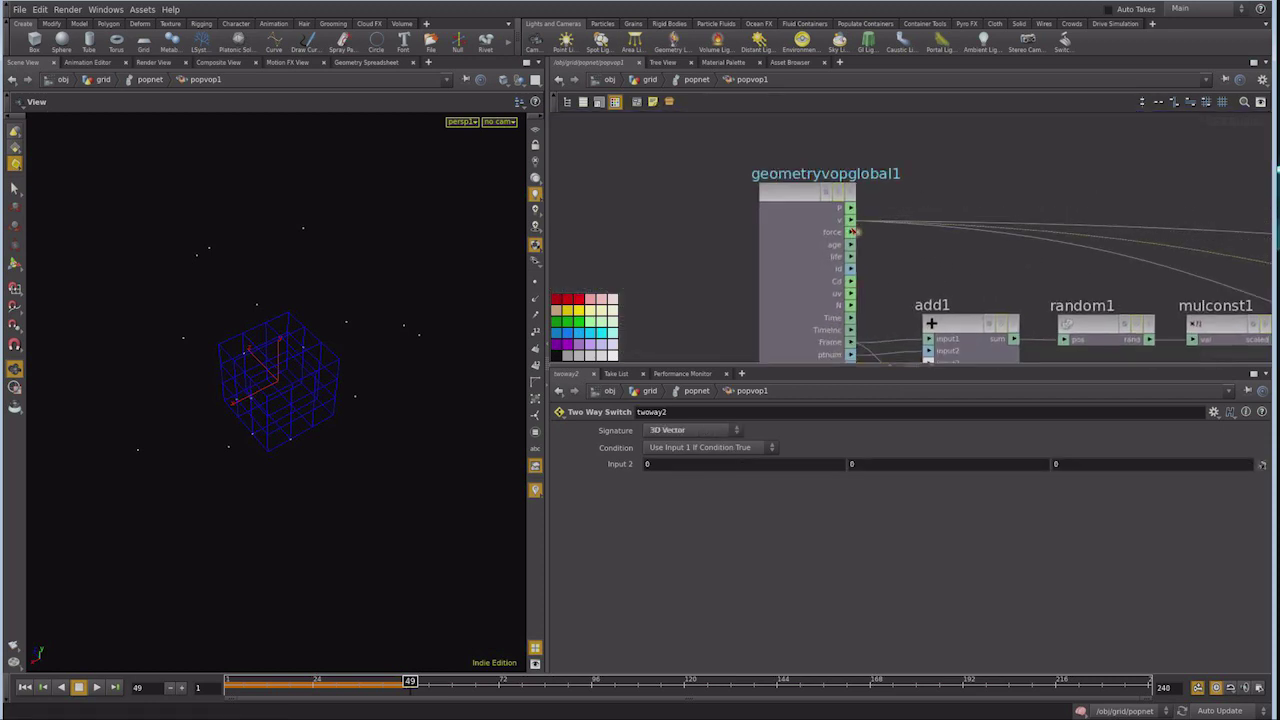
click(851, 220)
Move add2 and length1 lower, then select length1
mouse_move(1166, 285)
middle_down()
mouse_move(698, 214)
mouse_move(951, 271)
middle_up()
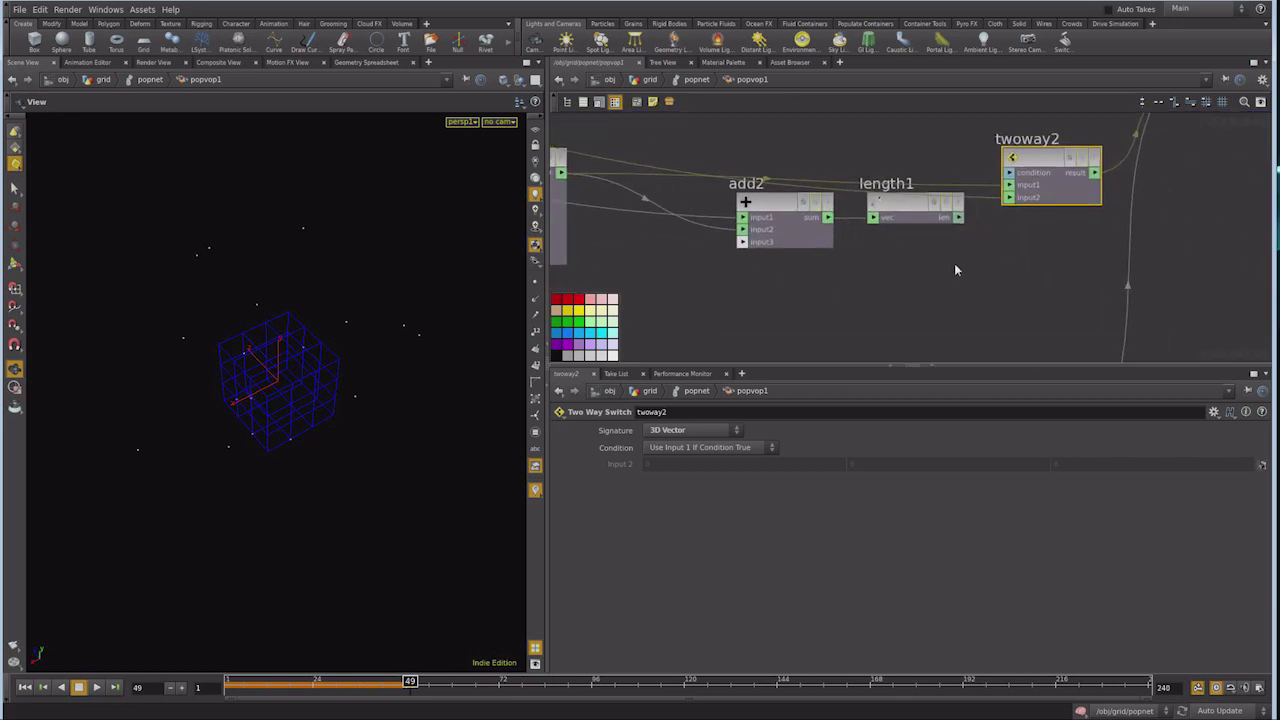
mouse_move(739, 276)
mouse_down()
mouse_move(762, 246)
mouse_move(716, 326)
mouse_up()
middle_drag(886, 254, 797, 251)
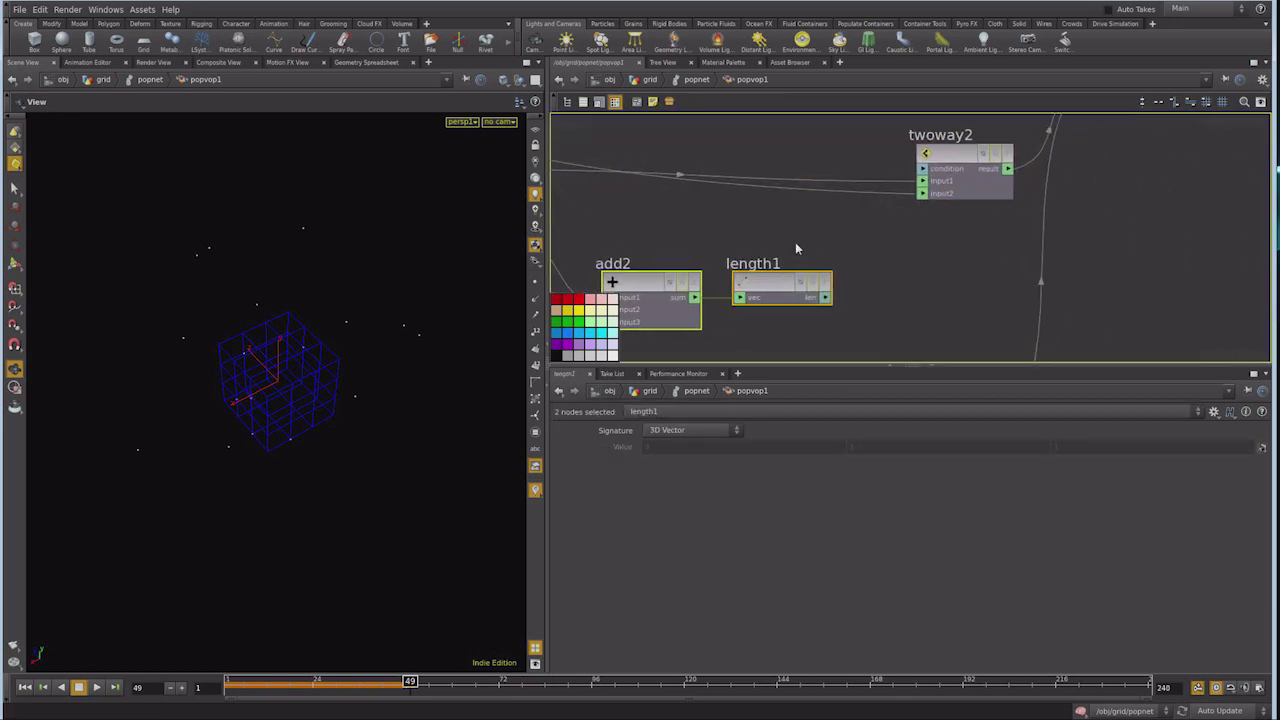
click(776, 280)
click(776, 280)
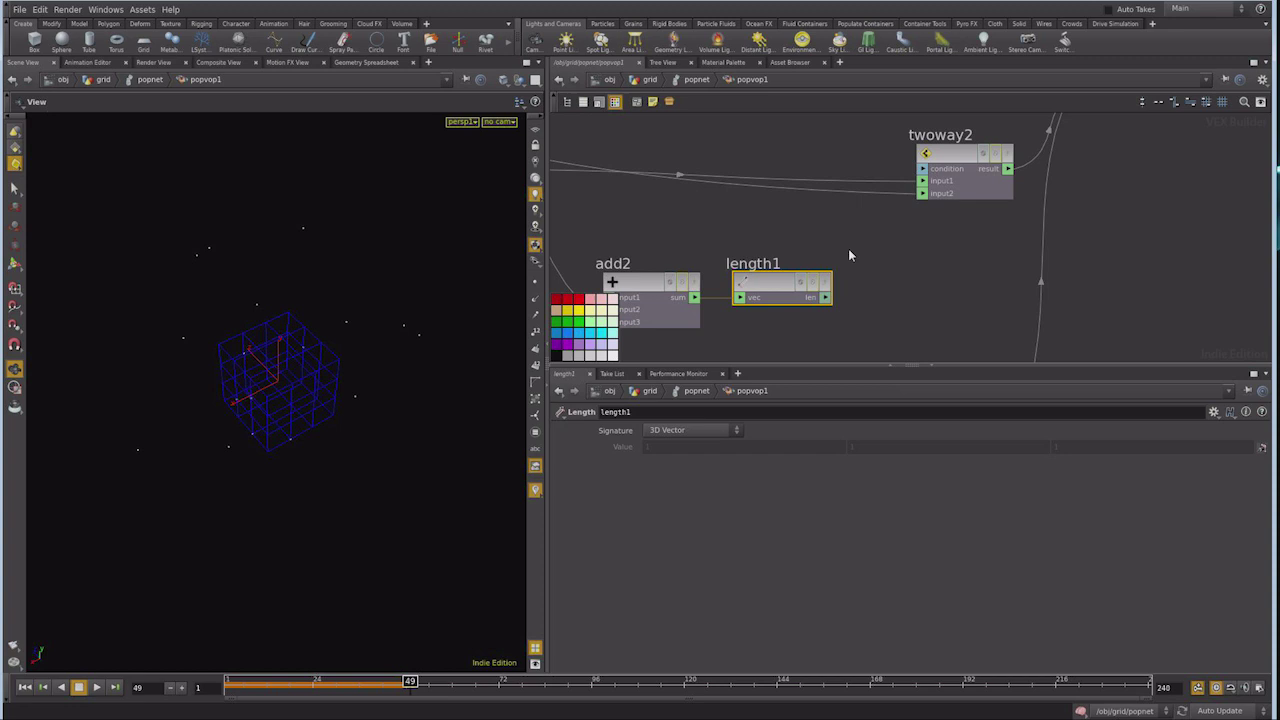
Add compare2 fed by length1's length, driving twoway2's condition input
key(Tab)
text(comp)
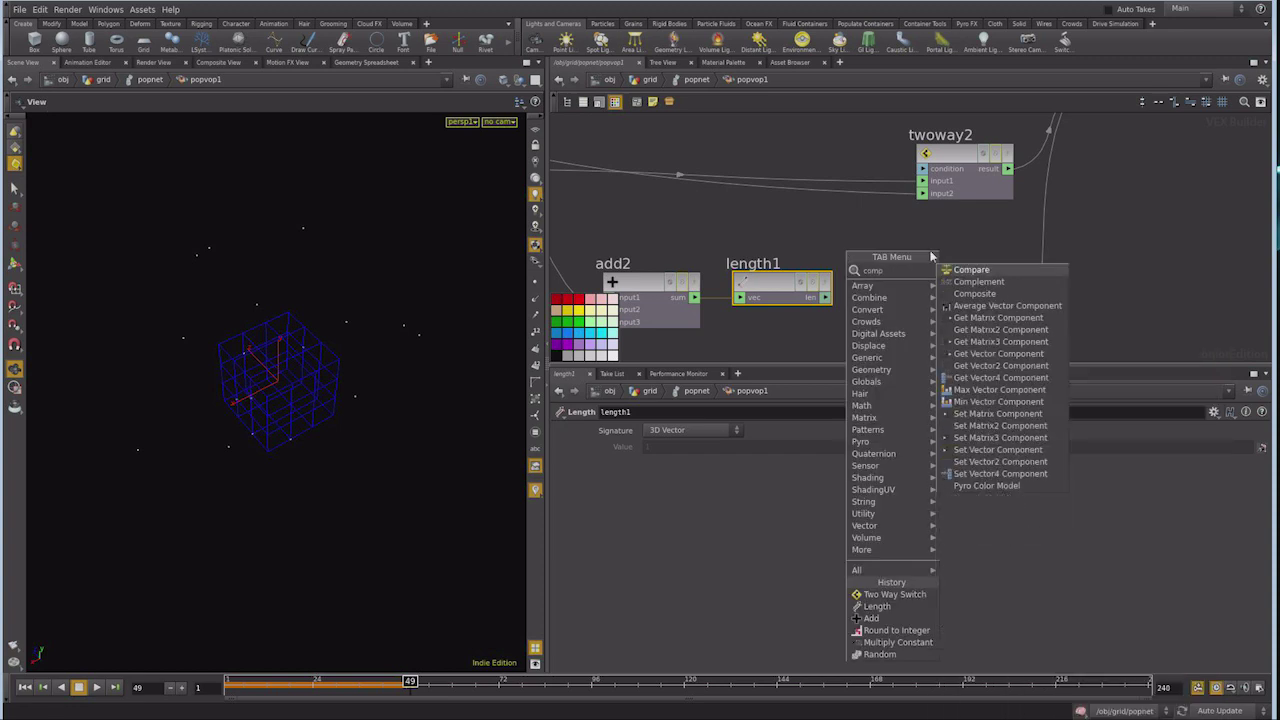
click(975, 269)
click(836, 304)
drag(822, 297, 850, 294)
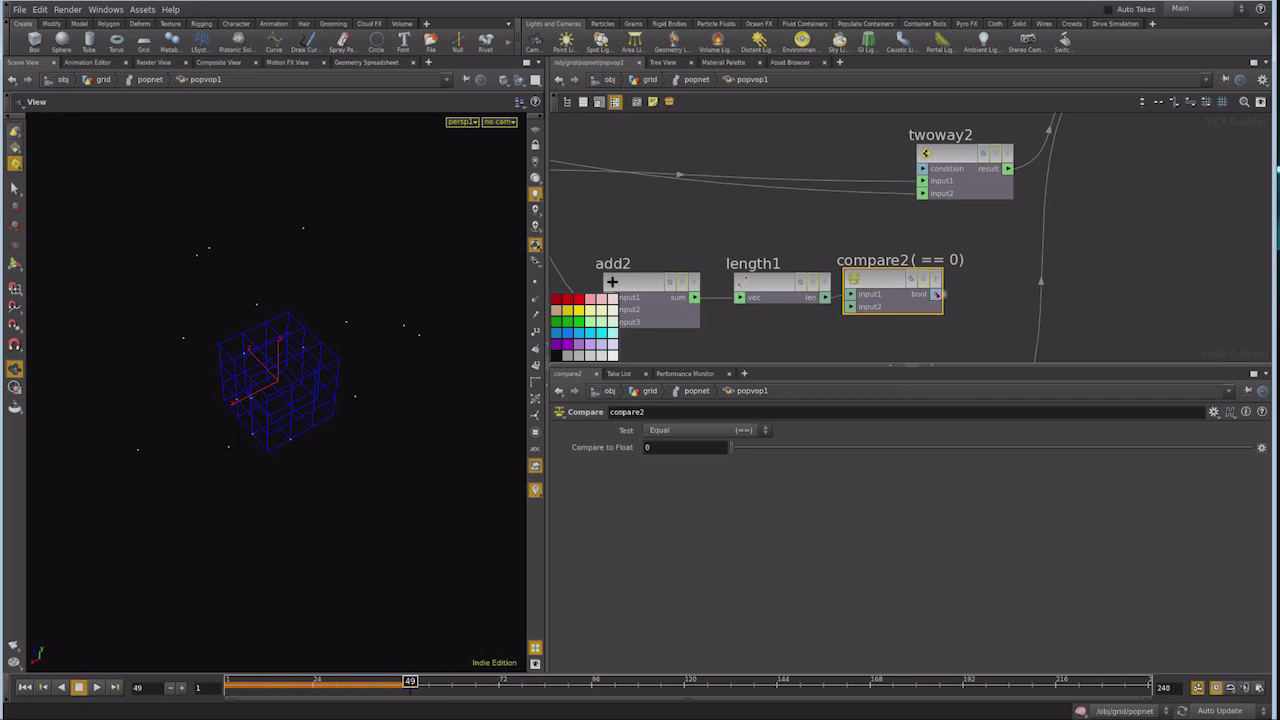
drag(936, 292, 922, 168)
Set twoway2's Condition to Use Input 1 If Condition False
click(961, 157)
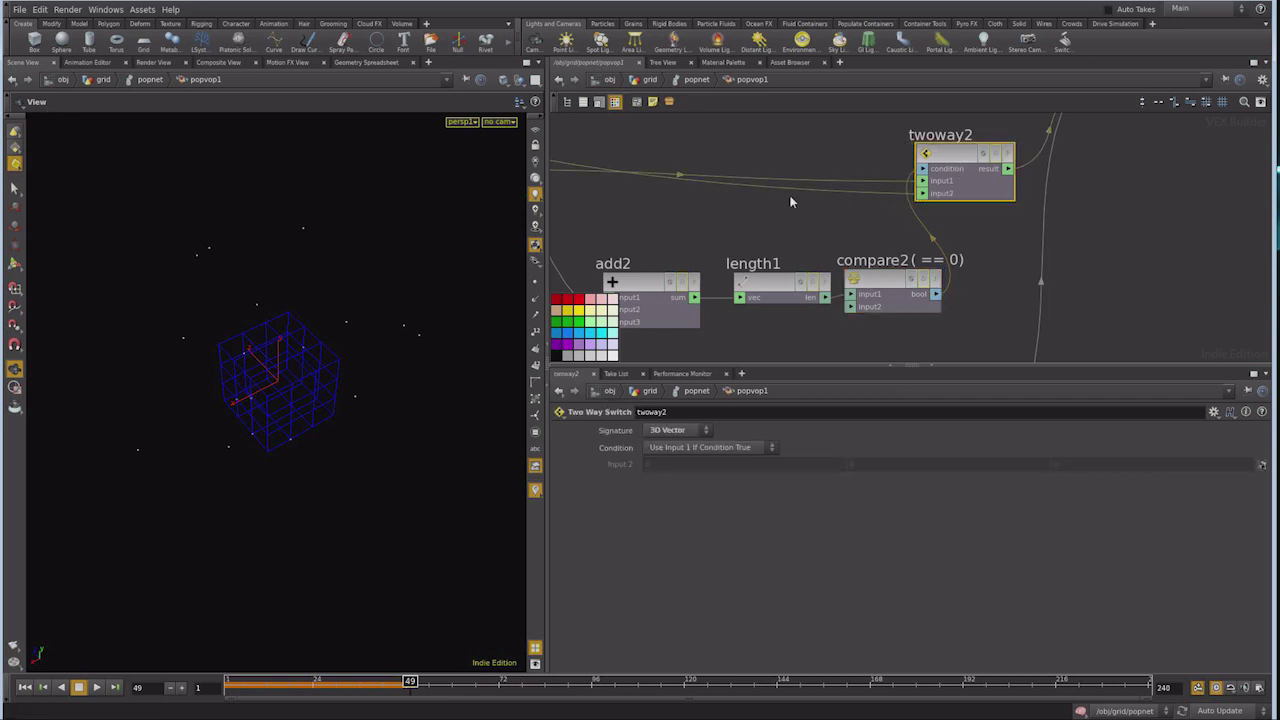
click(698, 451)
click(697, 471)
scroll(820, 277, down, 3)
scroll(984, 298, up, 3)
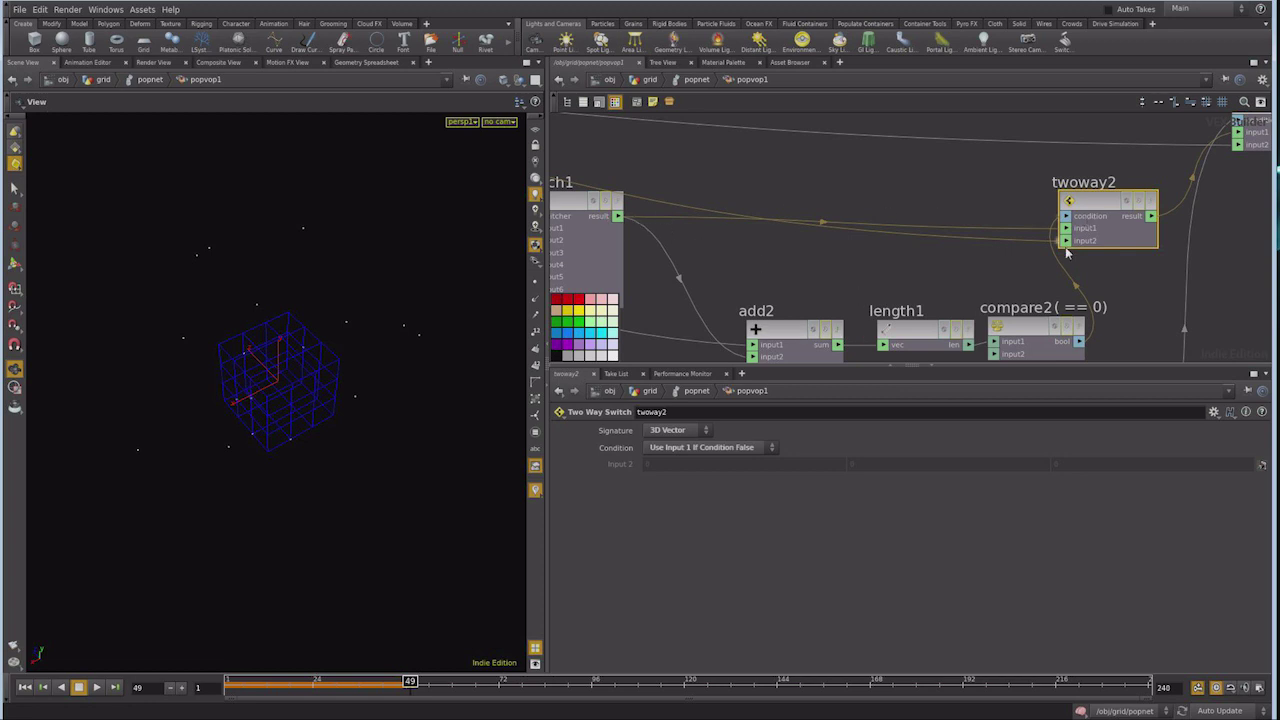
middle_drag(624, 158, 1022, 265)
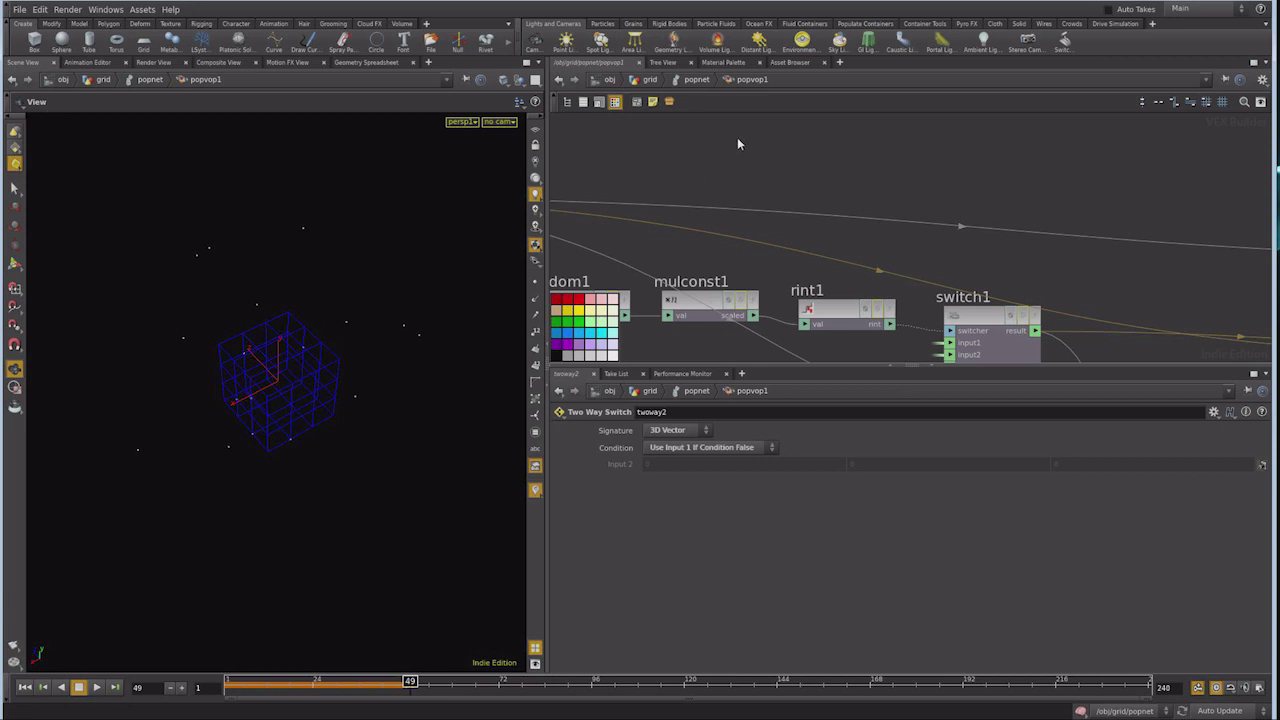
Return to the grid object network and play the simulation from frame 1 to preview the trails
click(688, 80)
click(650, 80)
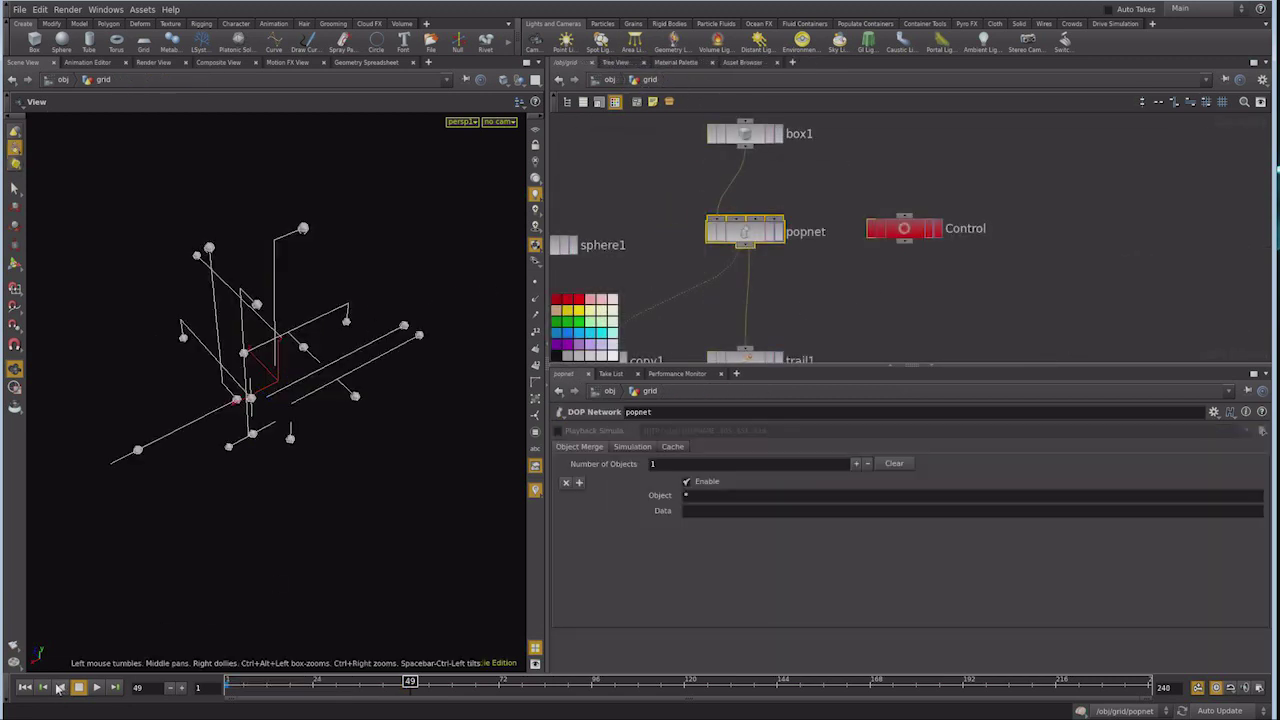
click(25, 688)
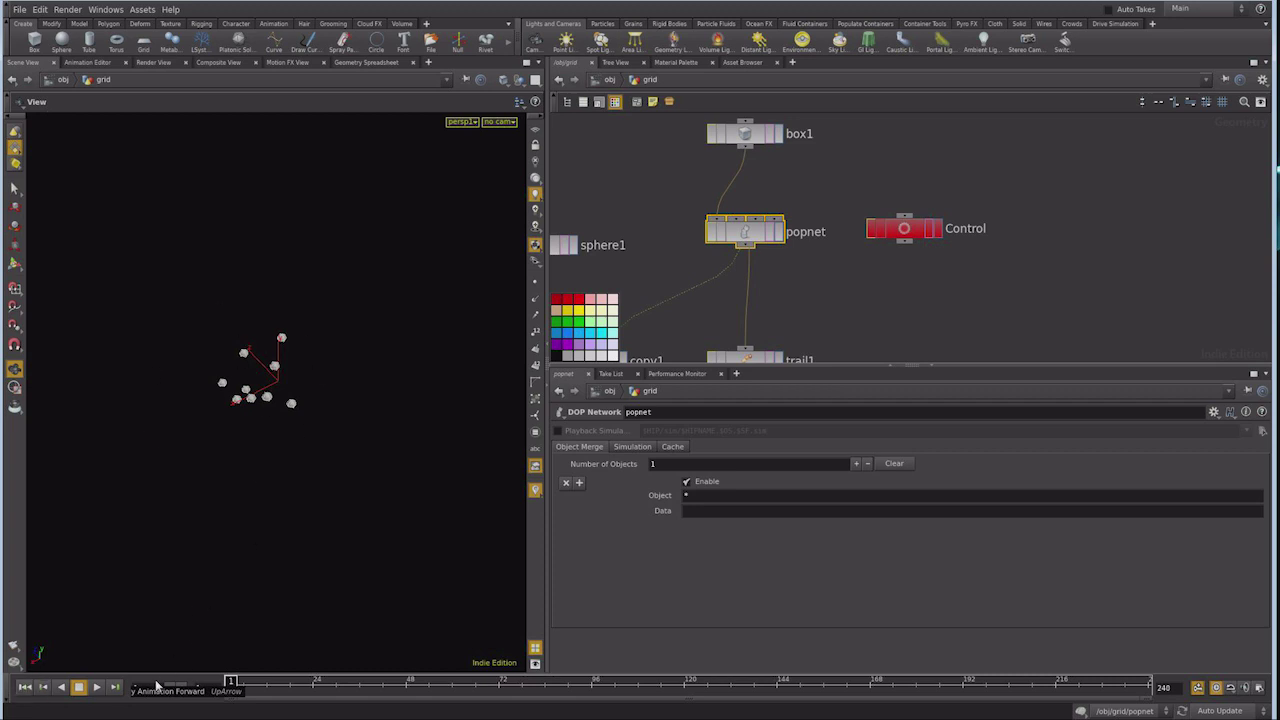
click(97, 690)
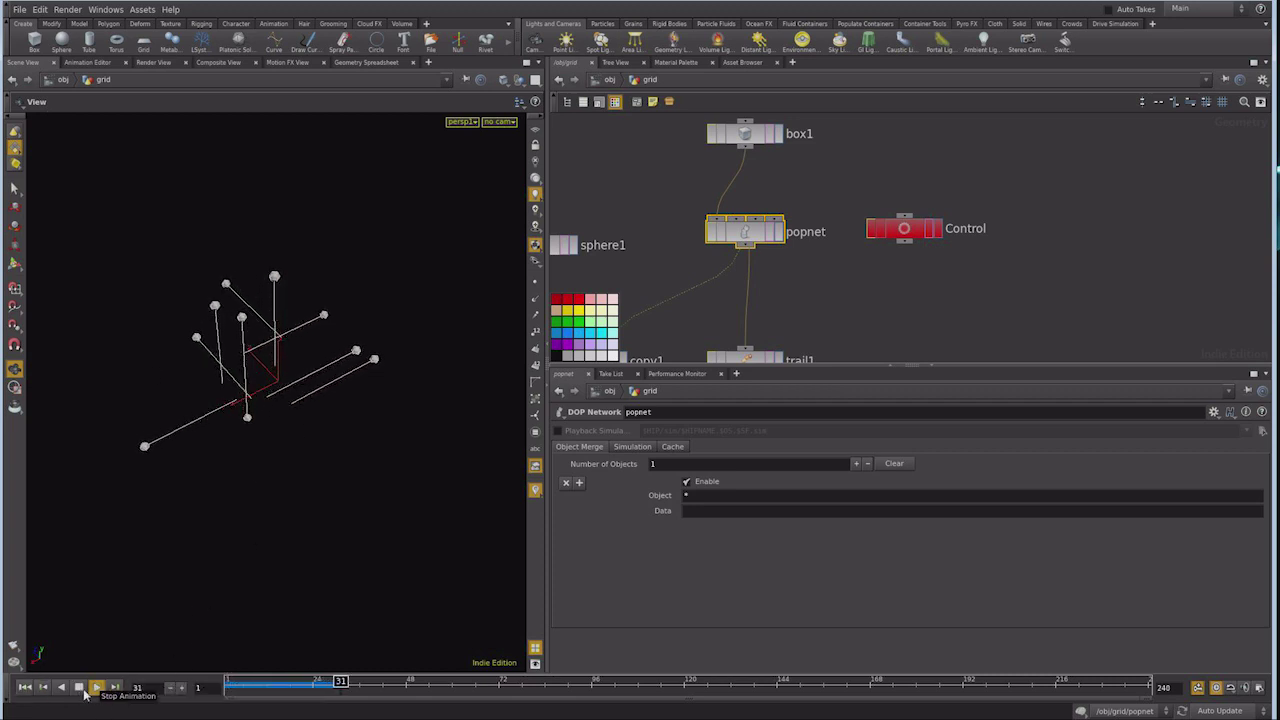
mouse_move(200, 400)
mouse_down()
mouse_move(287, 472)
mouse_move(245, 435)
mouse_move(217, 320)
mouse_up()
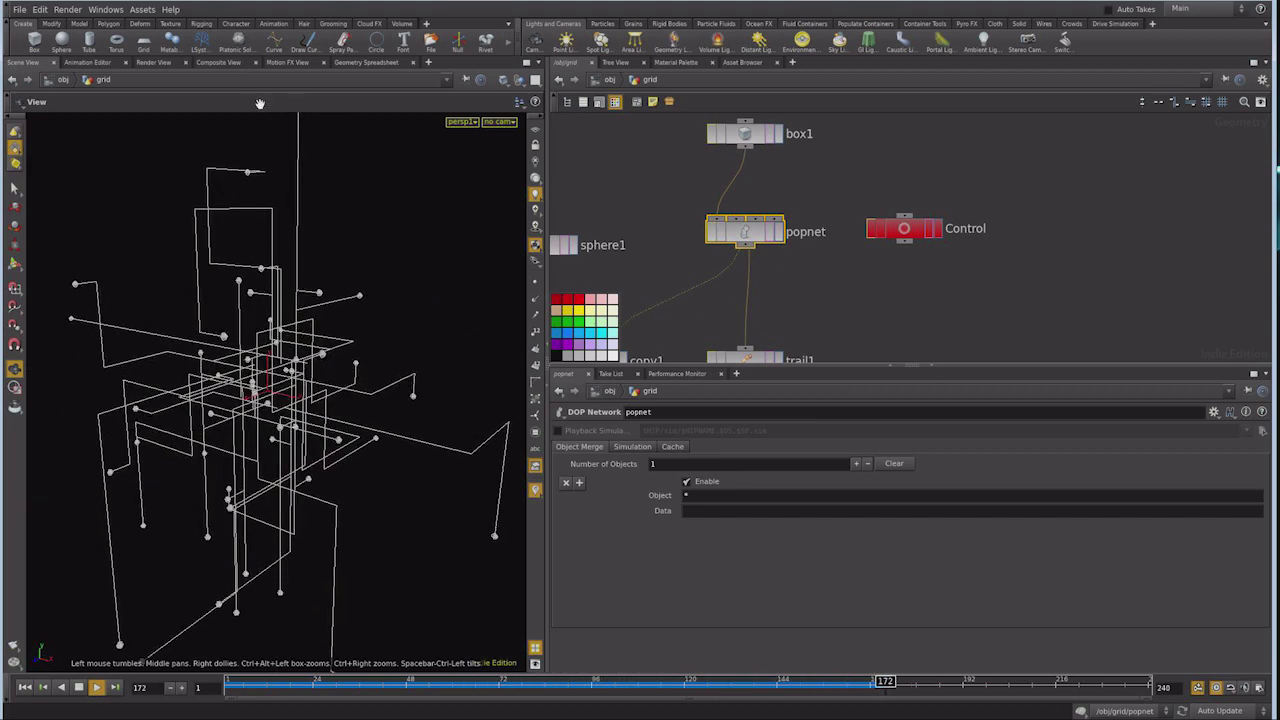
mouse_move(217, 320)
mouse_down()
mouse_move(318, 425)
mouse_move(207, 493)
mouse_move(152, 432)
mouse_up()
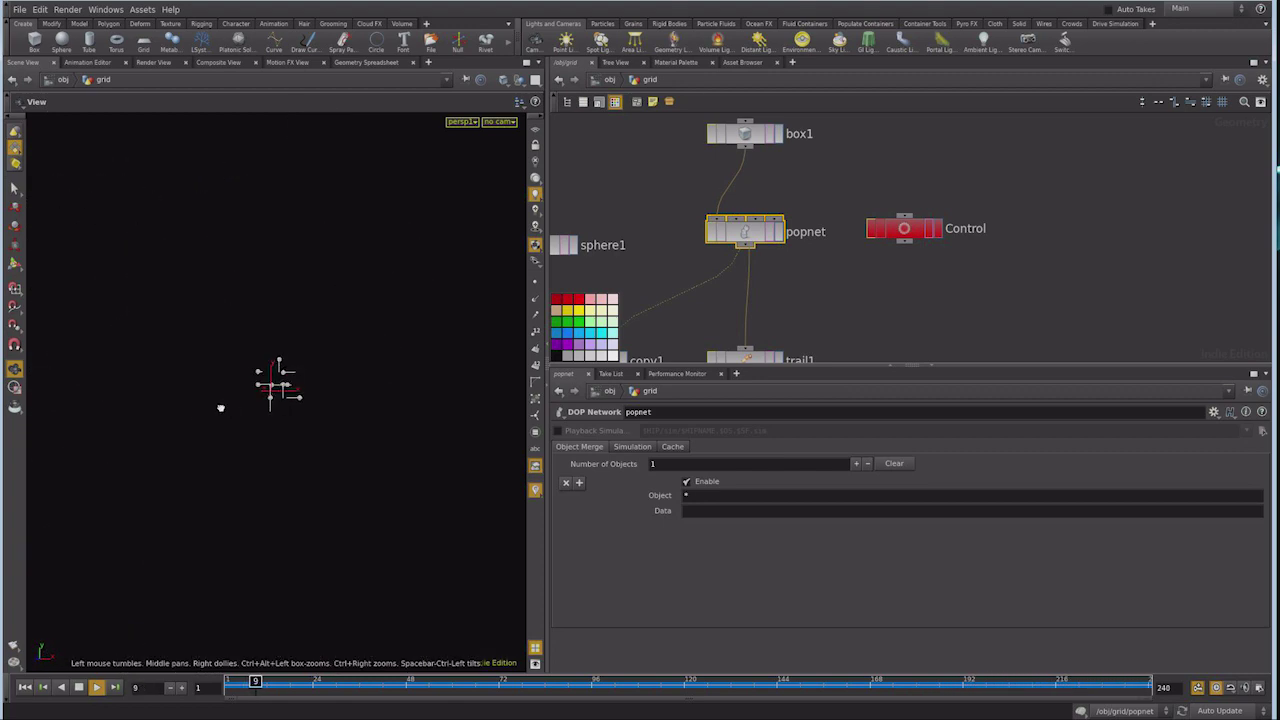
key(Up)
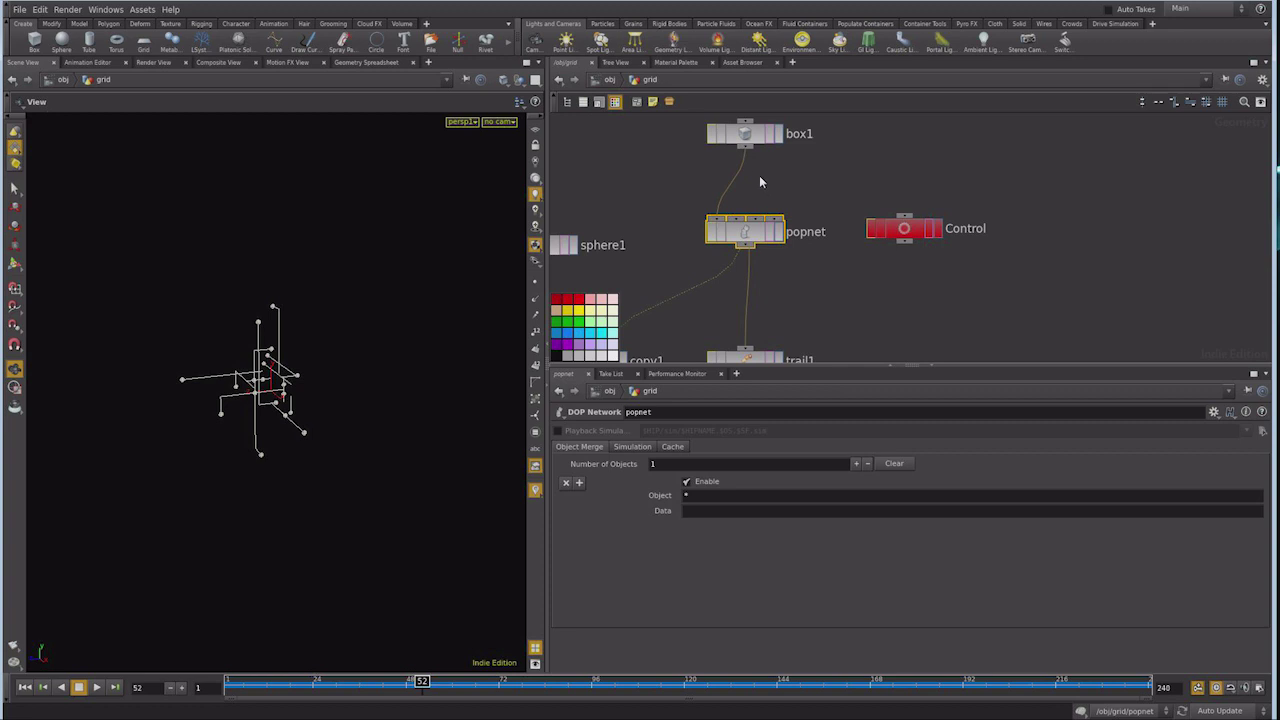
Set the Control null's Step to 20 and replay the simulation from frame 1
click(899, 232)
click(698, 458)
text(20)
key(Return)
click(28, 688)
click(94, 688)
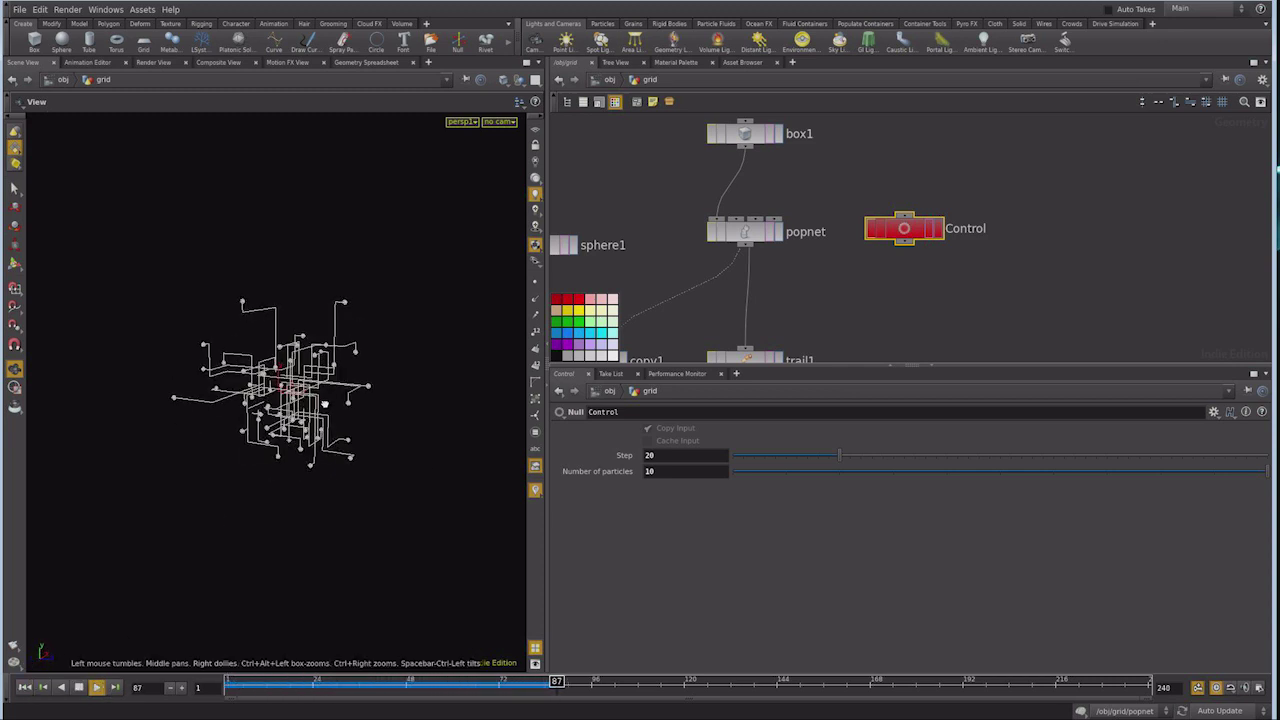
key(ctrl+Up)
Move box1 to the left in the network
middle_drag(897, 293, 908, 340)
middle_drag(834, 216, 971, 206)
drag(896, 167, 840, 163)
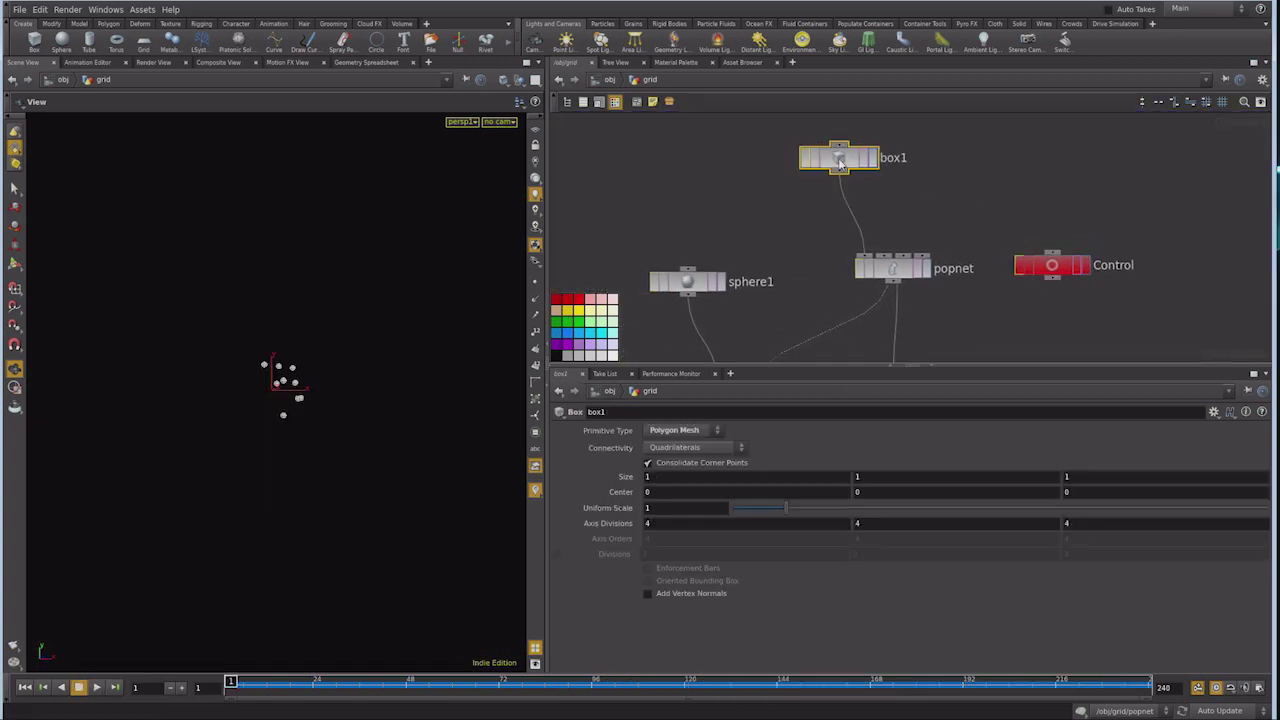
Add an add1 node with a single point enabled at 0, 0, 0 and display it
middle_drag(920, 156, 923, 209)
drag(820, 218, 746, 165)
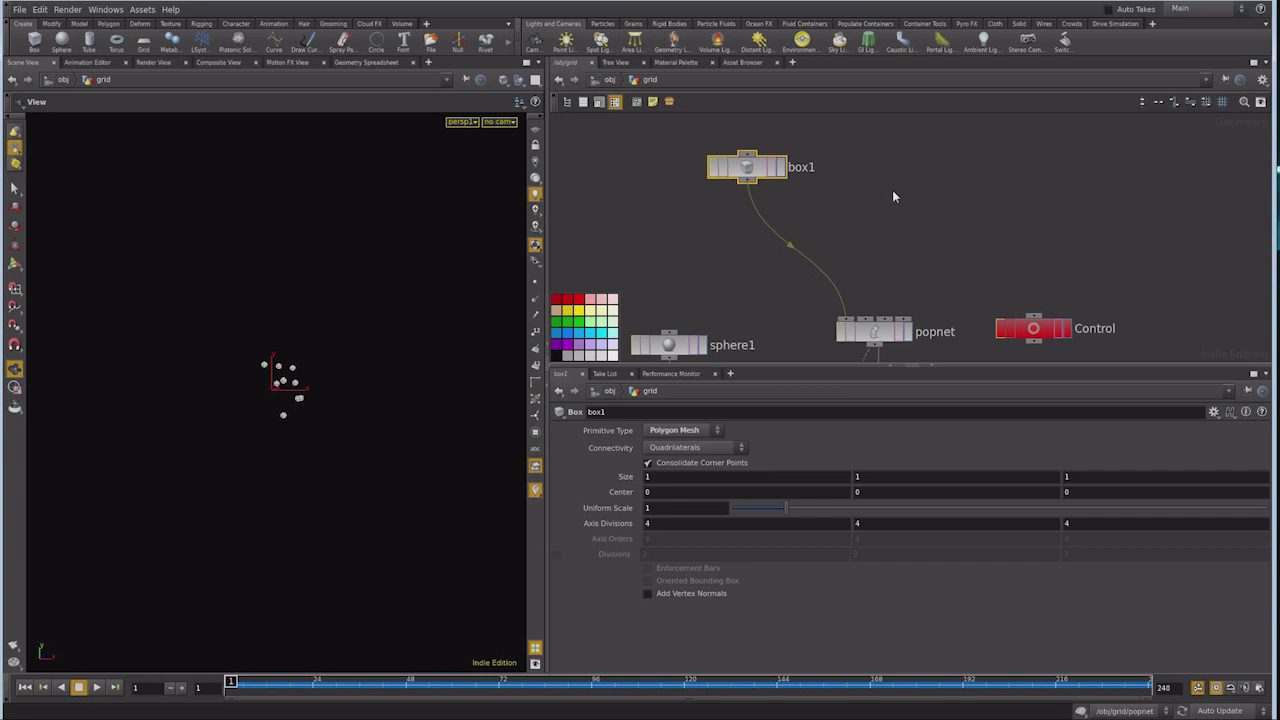
key(Tab)
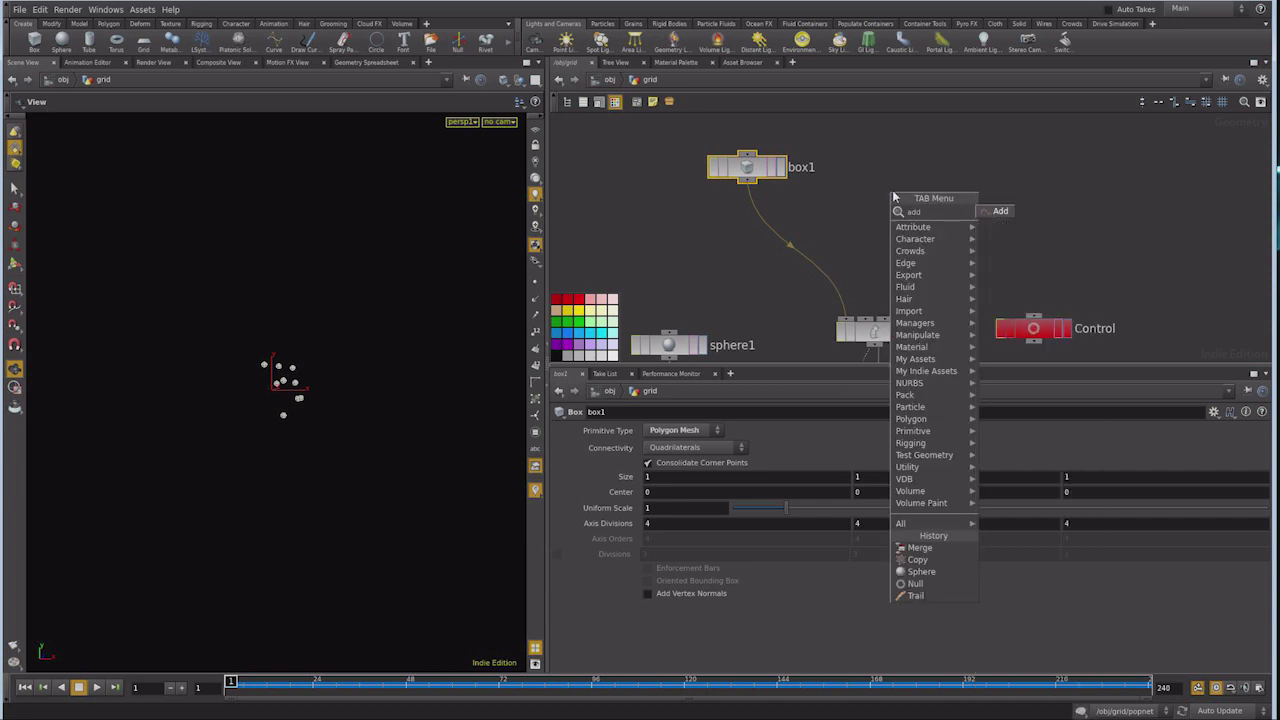
click(999, 211)
click(889, 167)
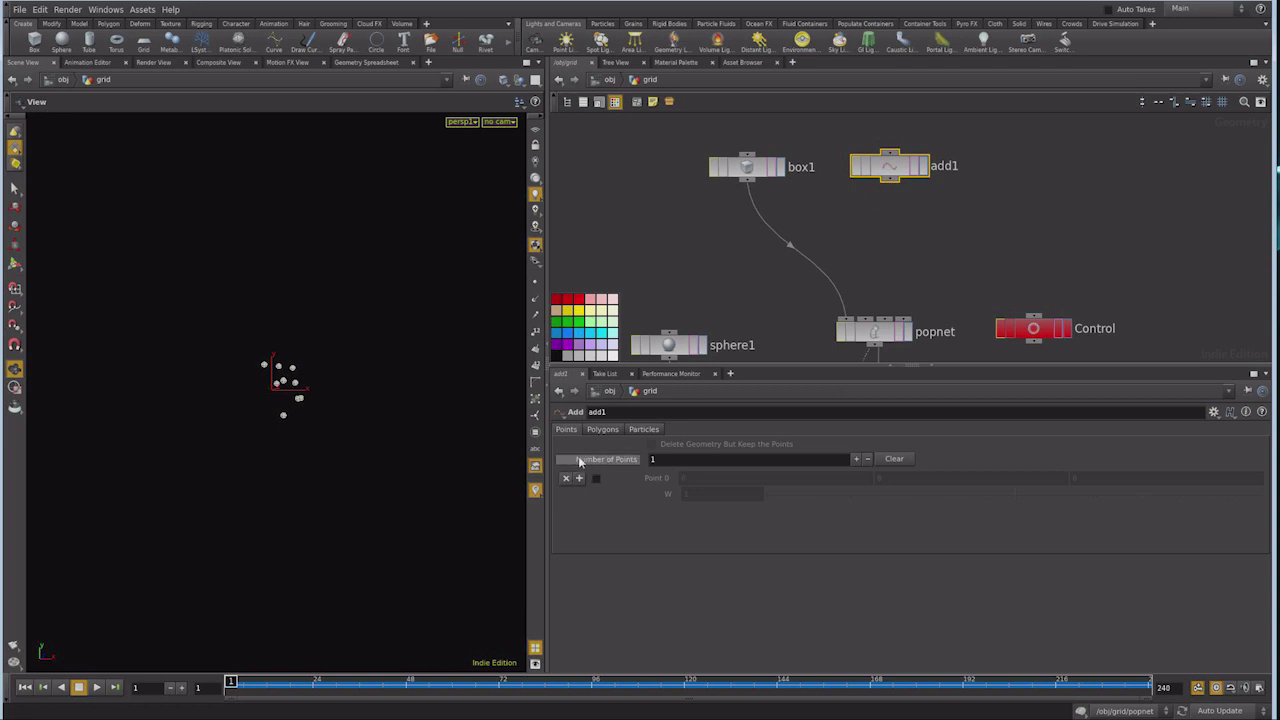
click(596, 478)
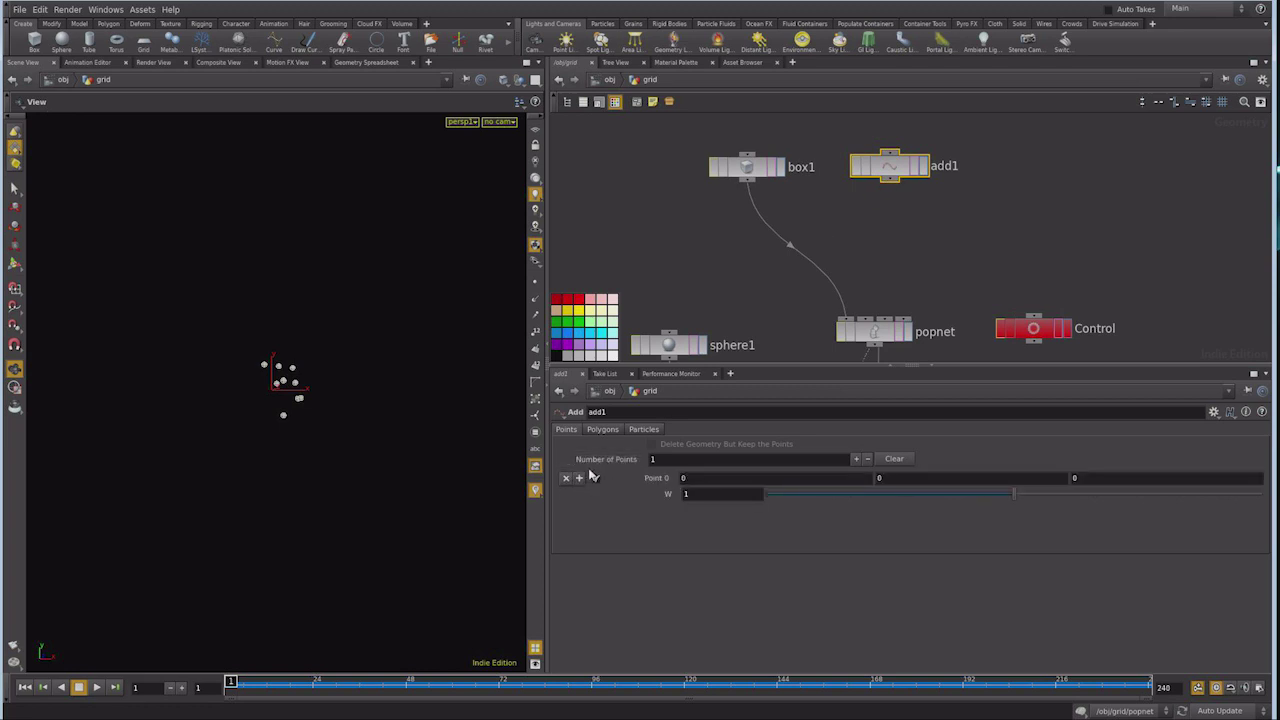
click(923, 166)
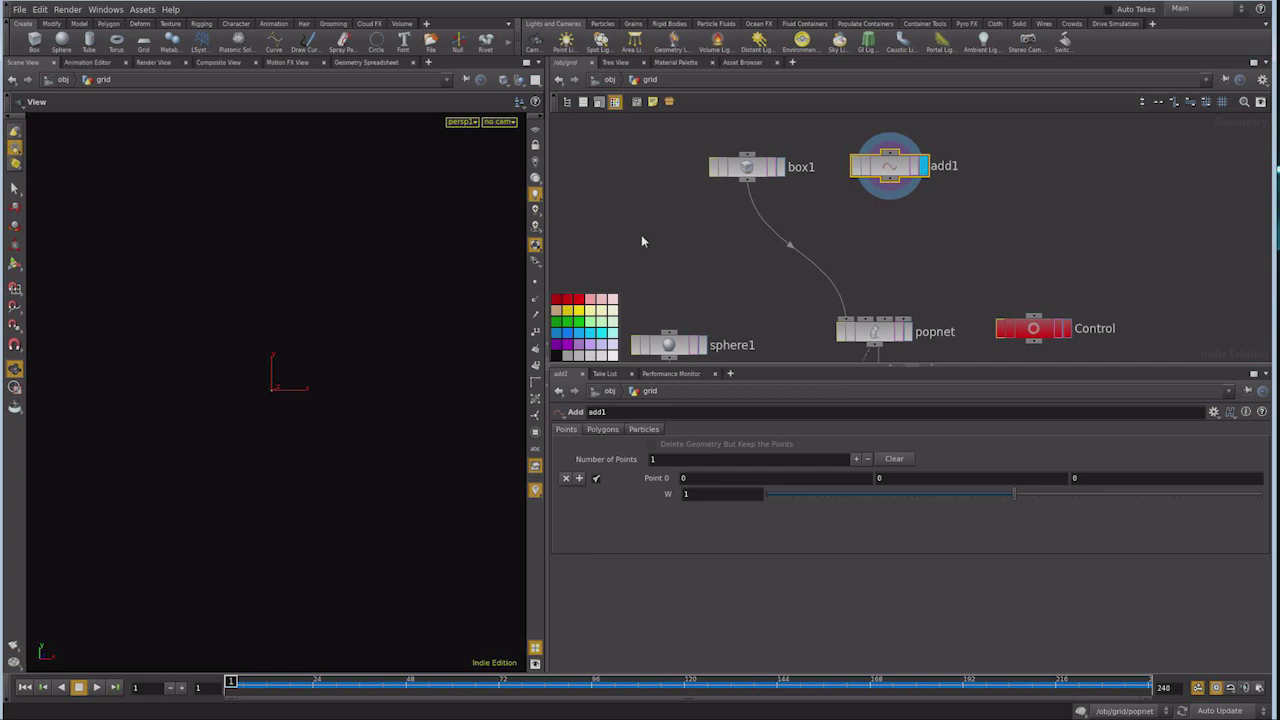
Wire add1's output into popnet's emission input
click(535, 282)
drag(889, 180, 830, 328)
middle_drag(814, 331, 838, 297)
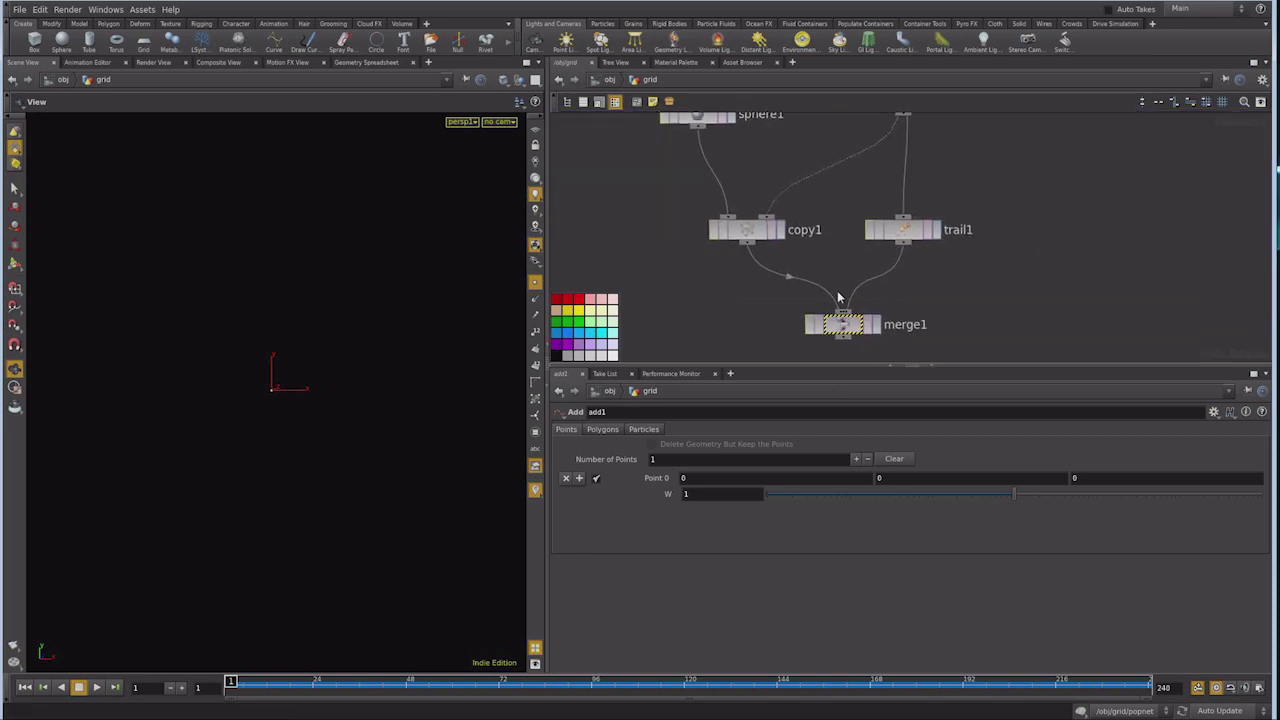
Display merge1 and play to frame 231 to see trails branching from the origin point
click(874, 325)
click(99, 687)
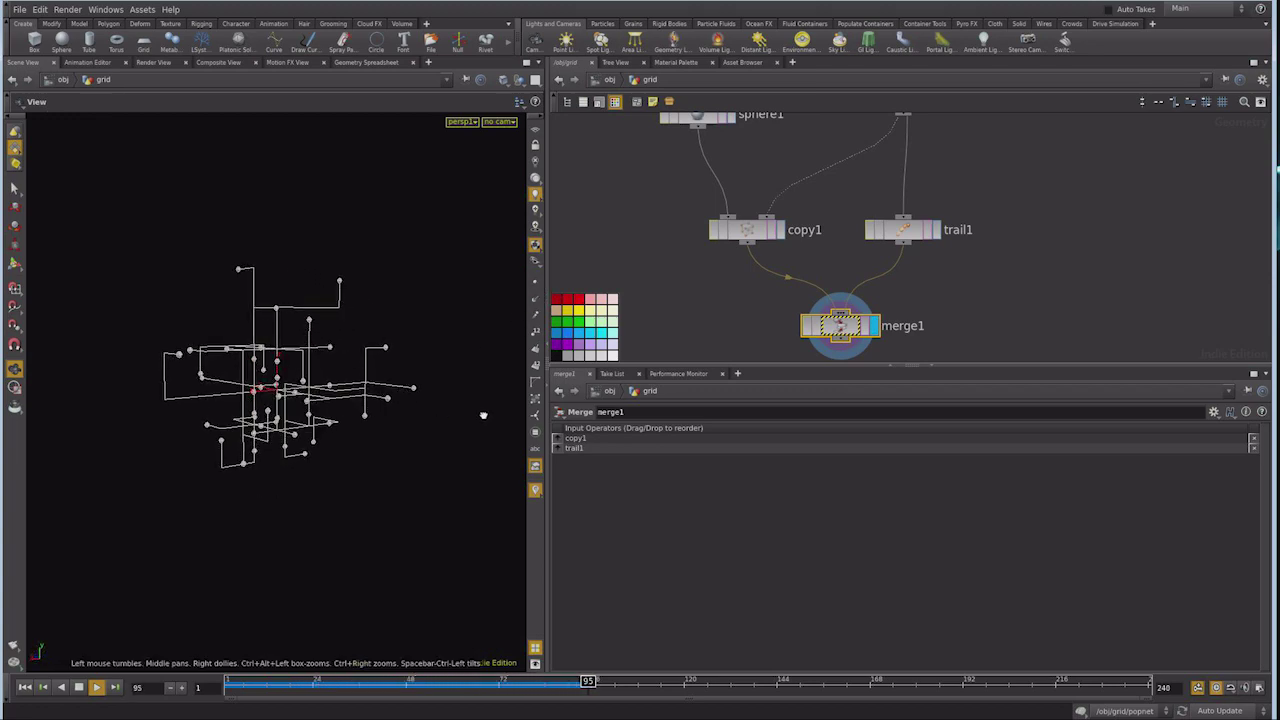
mouse_move(517, 443)
mouse_down()
mouse_move(371, 494)
mouse_move(285, 453)
mouse_move(337, 435)
mouse_move(254, 396)
mouse_up()
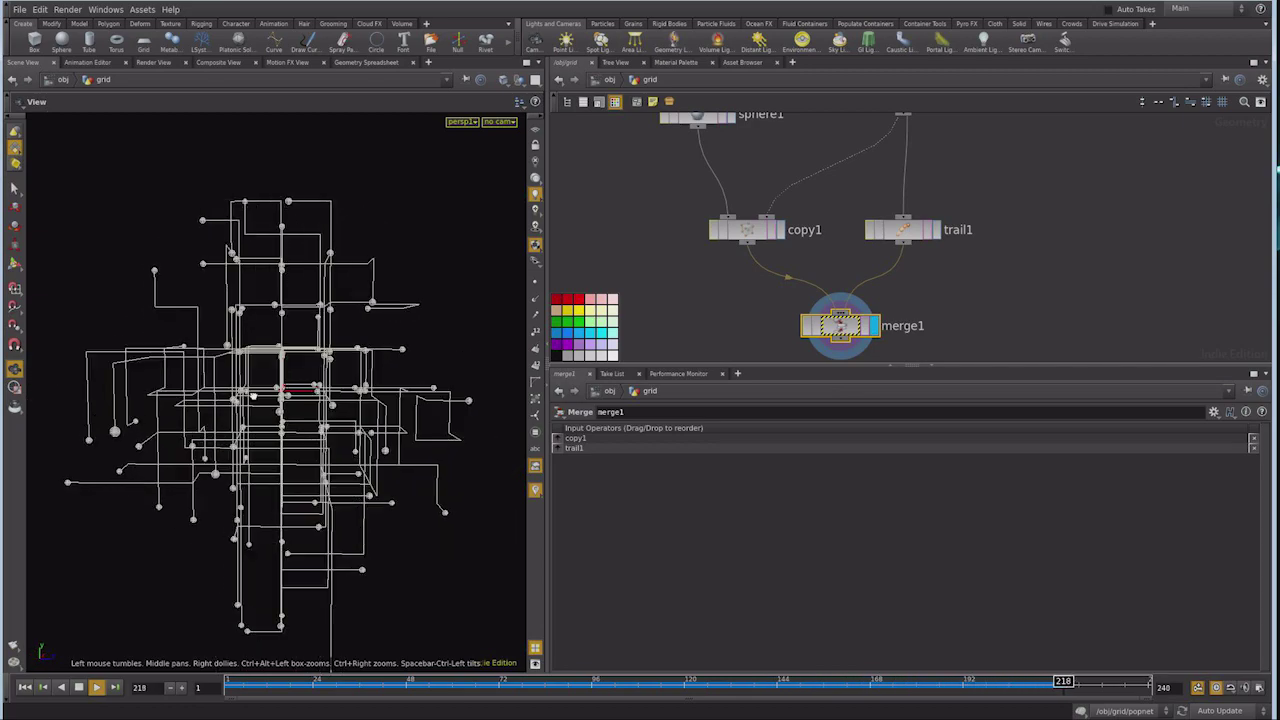
mouse_move(254, 396)
mouse_down()
mouse_move(285, 462)
mouse_move(400, 463)
mouse_move(231, 414)
mouse_up()
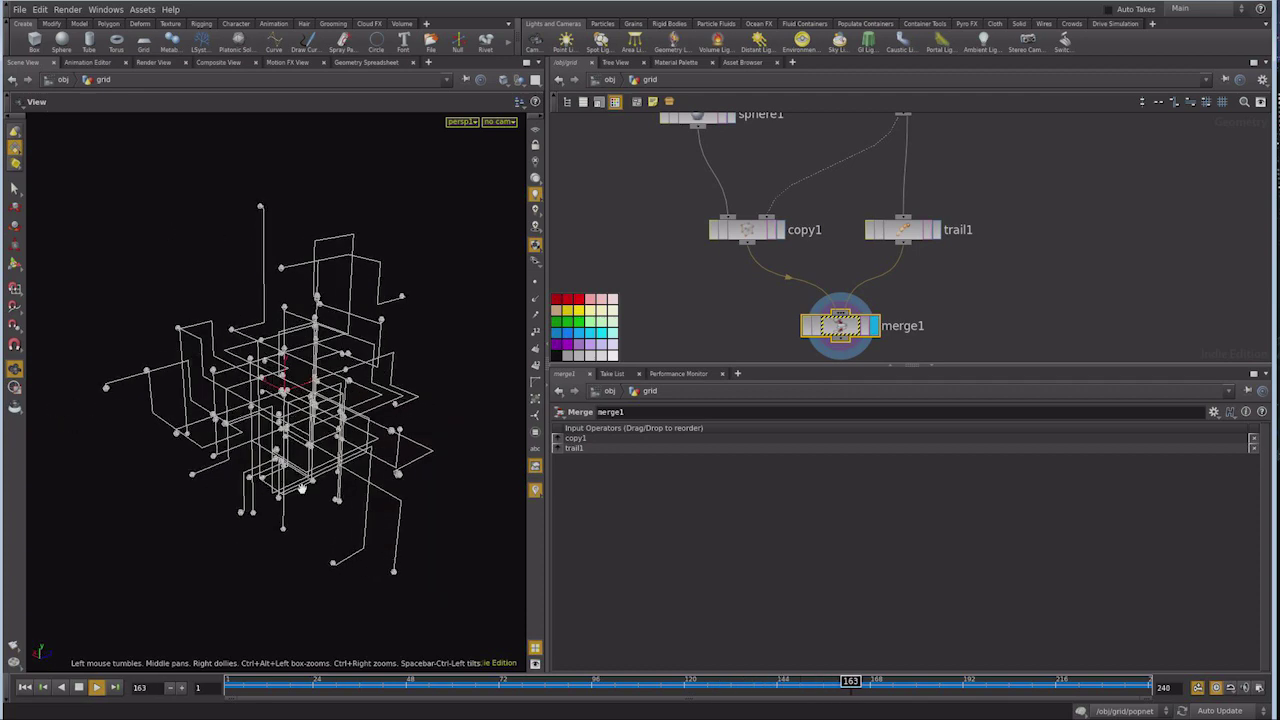
Drag the Control null up beside popnet to show its Step and Number of particles
drag(361, 371, 397, 362)
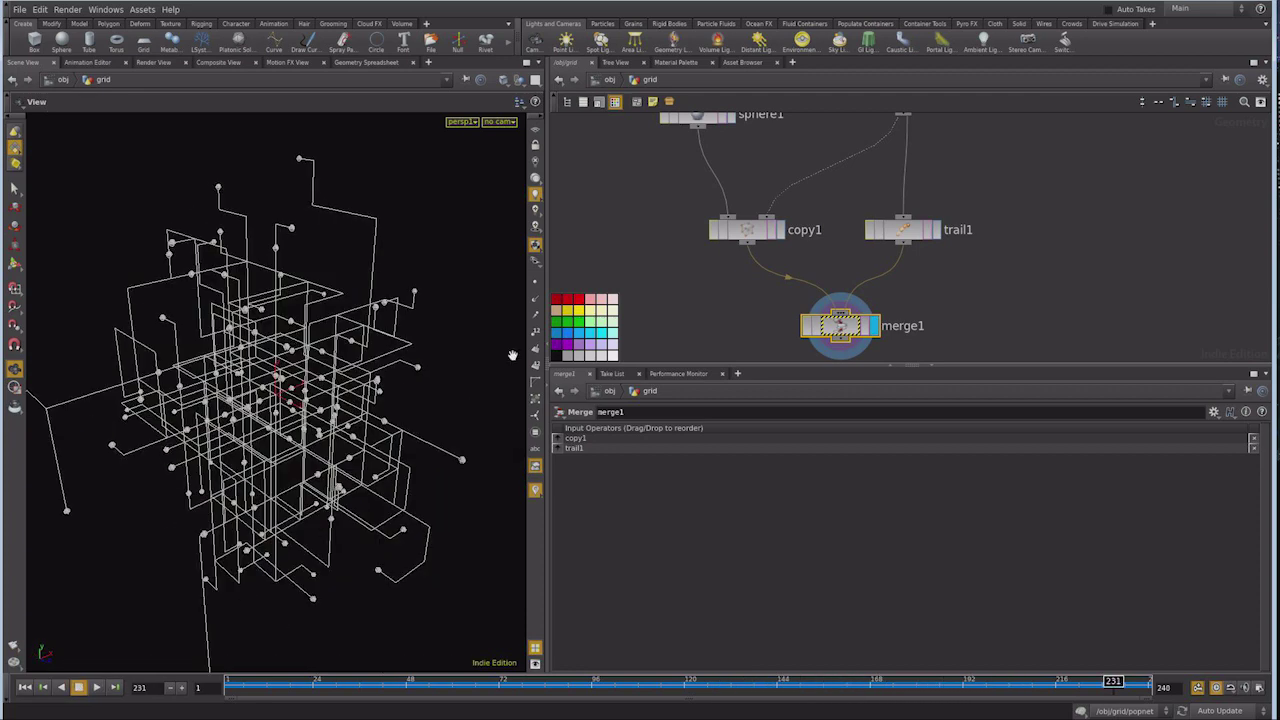
mouse_move(1047, 167)
middle_down()
mouse_move(997, 286)
mouse_move(846, 243)
mouse_move(951, 323)
mouse_move(963, 290)
middle_up()
mouse_move(963, 290)
mouse_down()
mouse_move(1031, 270)
mouse_move(947, 264)
mouse_up()
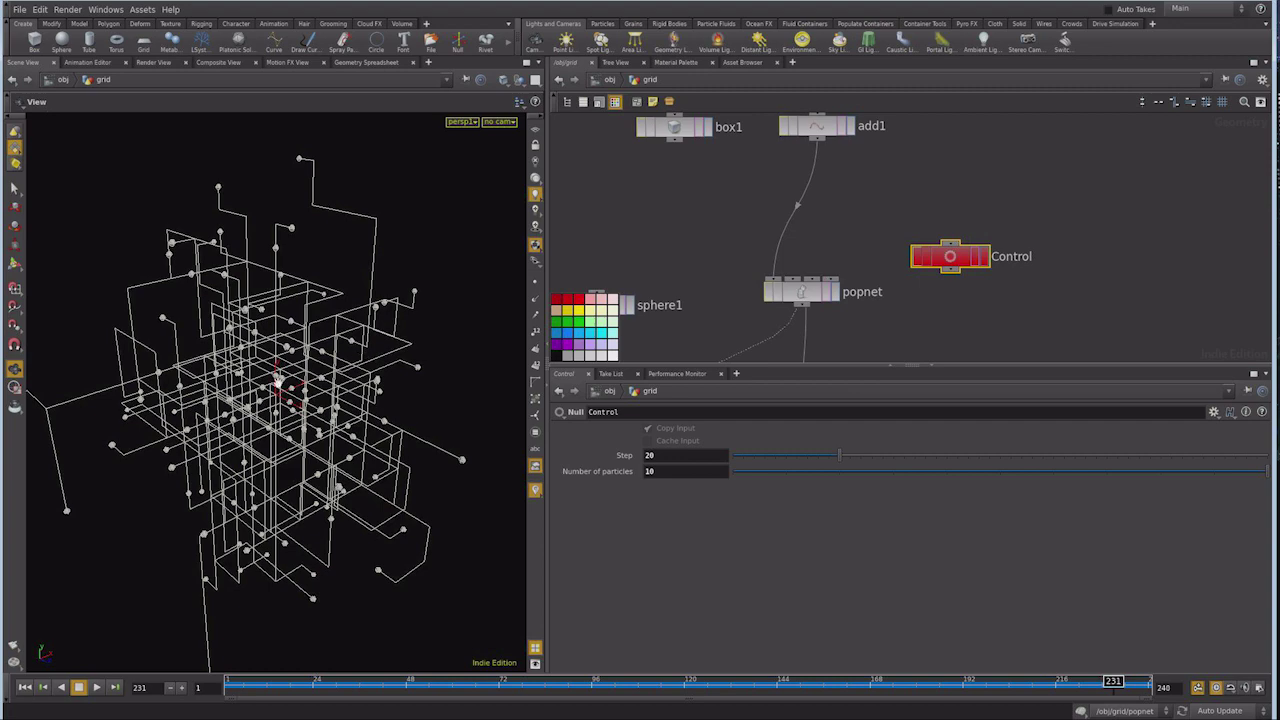
Add a float parameter named speed (label Speed) with a value range to the Control null's interface
drag(297, 378, 346, 236)
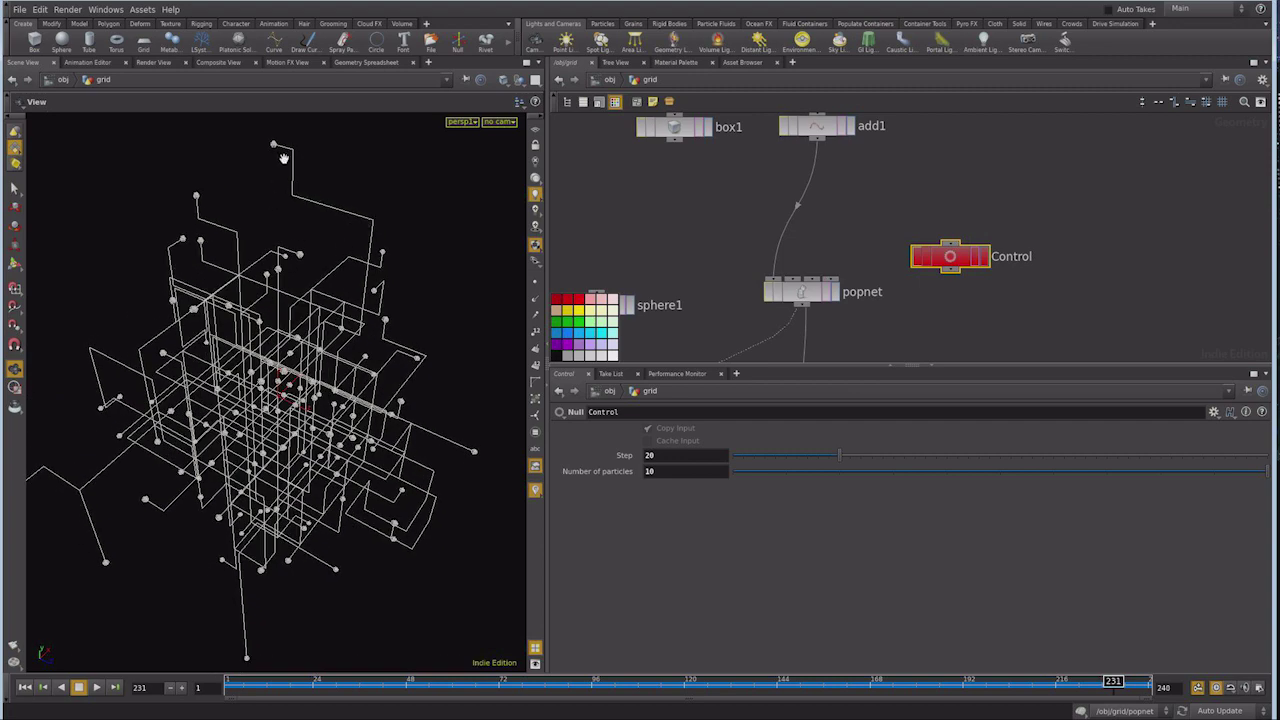
click(1214, 412)
click(1110, 421)
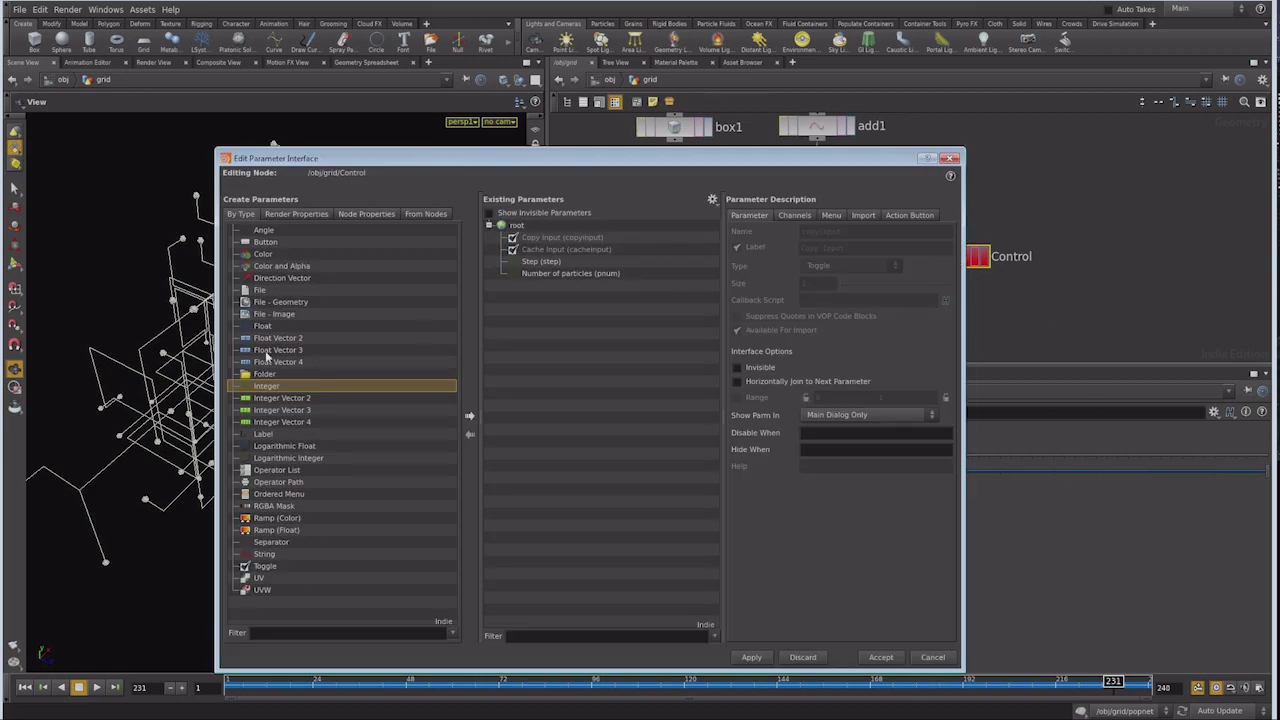
drag(262, 328, 560, 248)
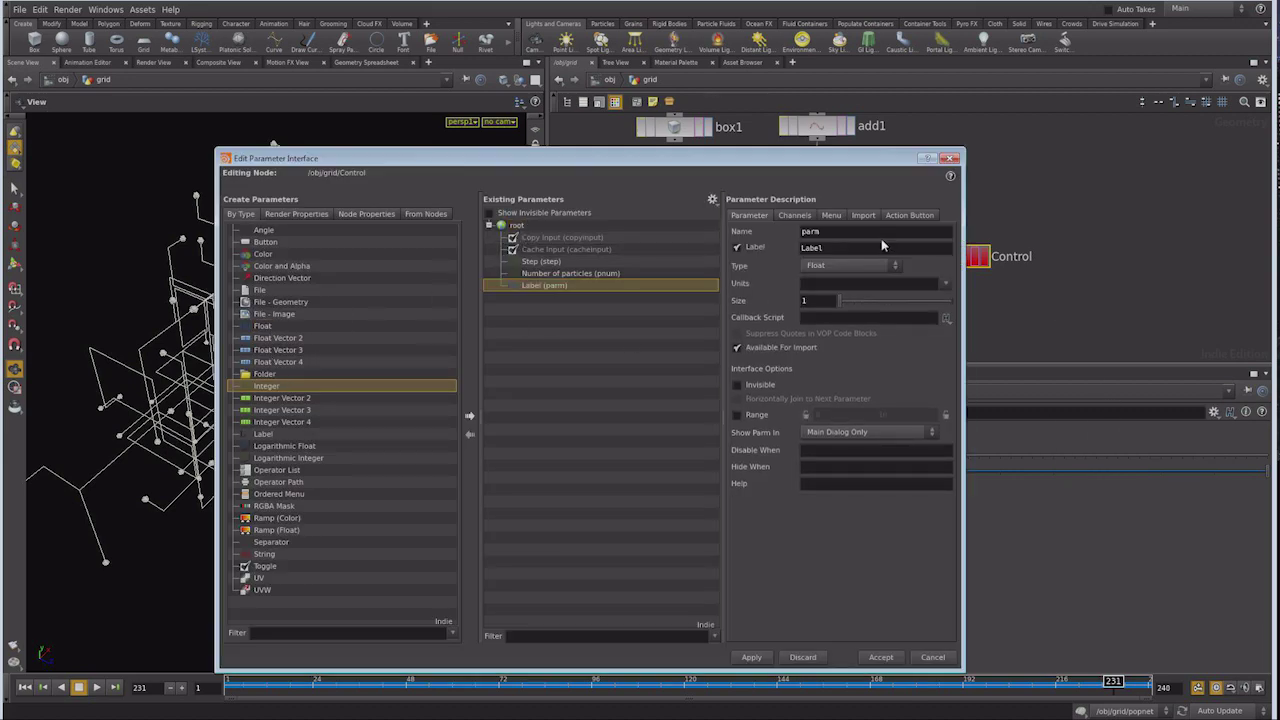
text(eed)
text(peed)
click(736, 414)
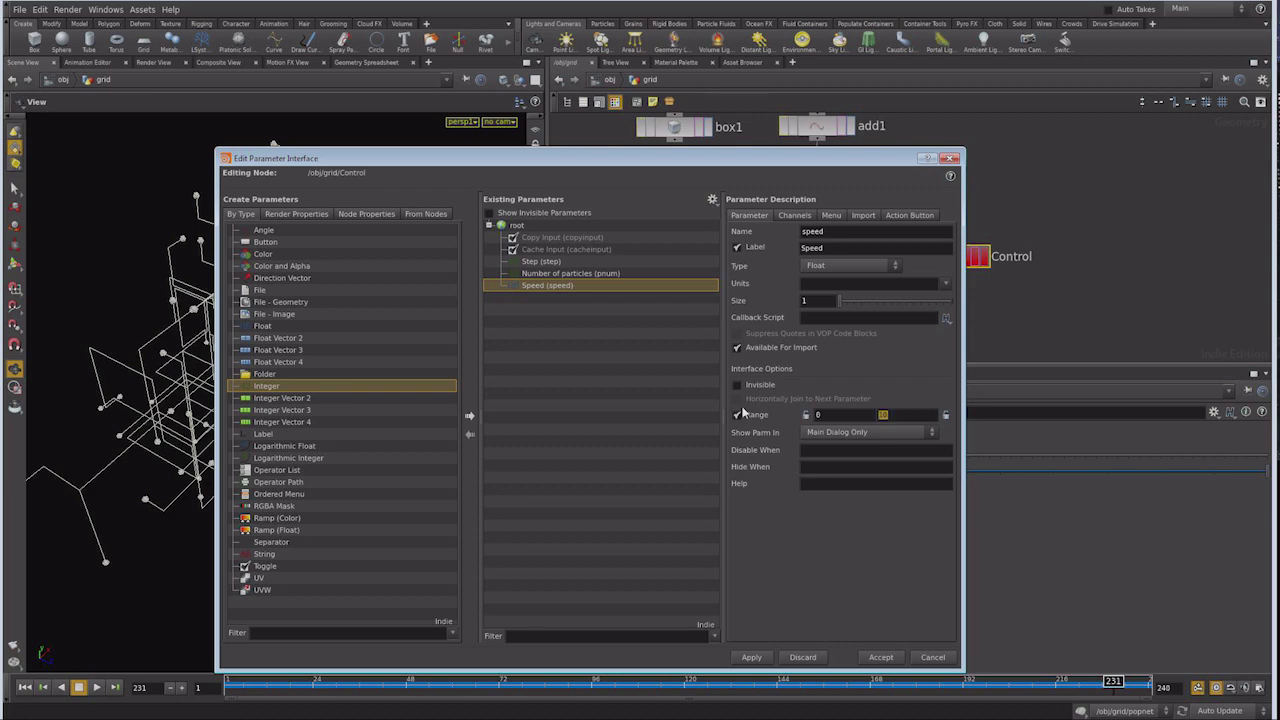
key(Tab)
text(2)
click(867, 658)
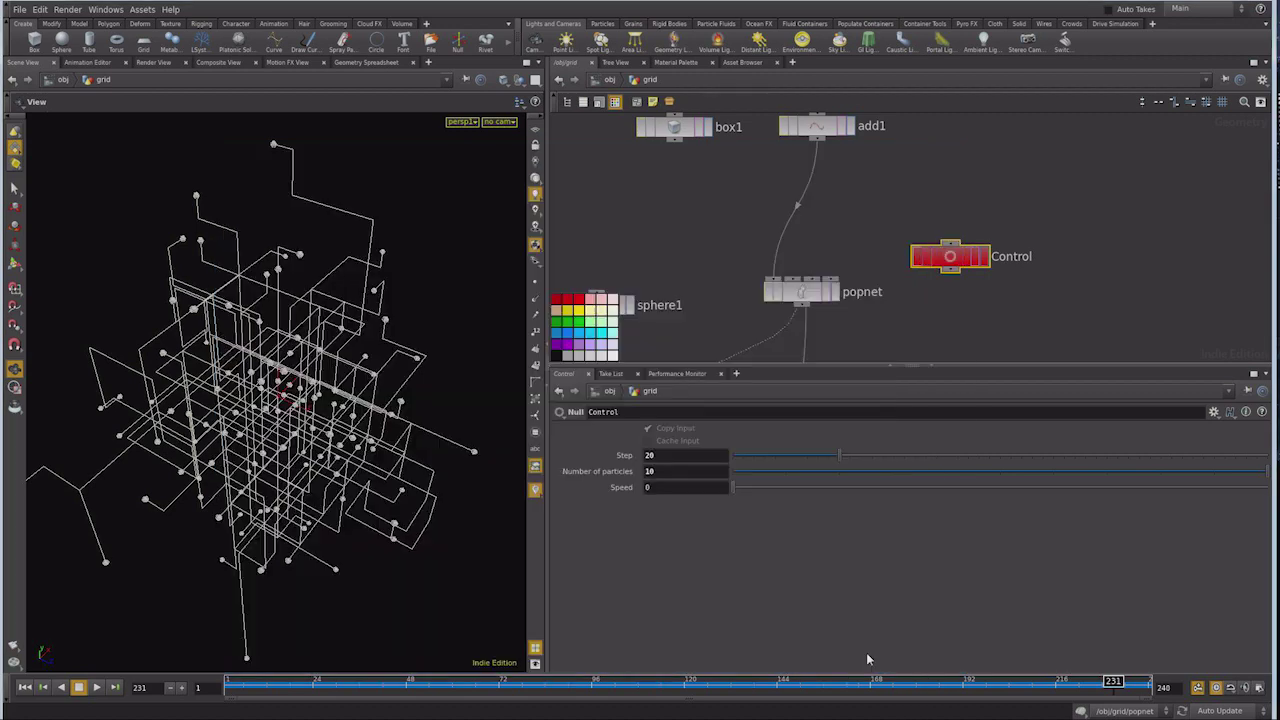
Copy the Control null's Speed parameter for referencing
click(660, 487)
key(Return)
right_click(629, 494)
click(686, 540)
Inside popvop1, insert a Multiply node on the wire feeding the output
double_click(790, 290)
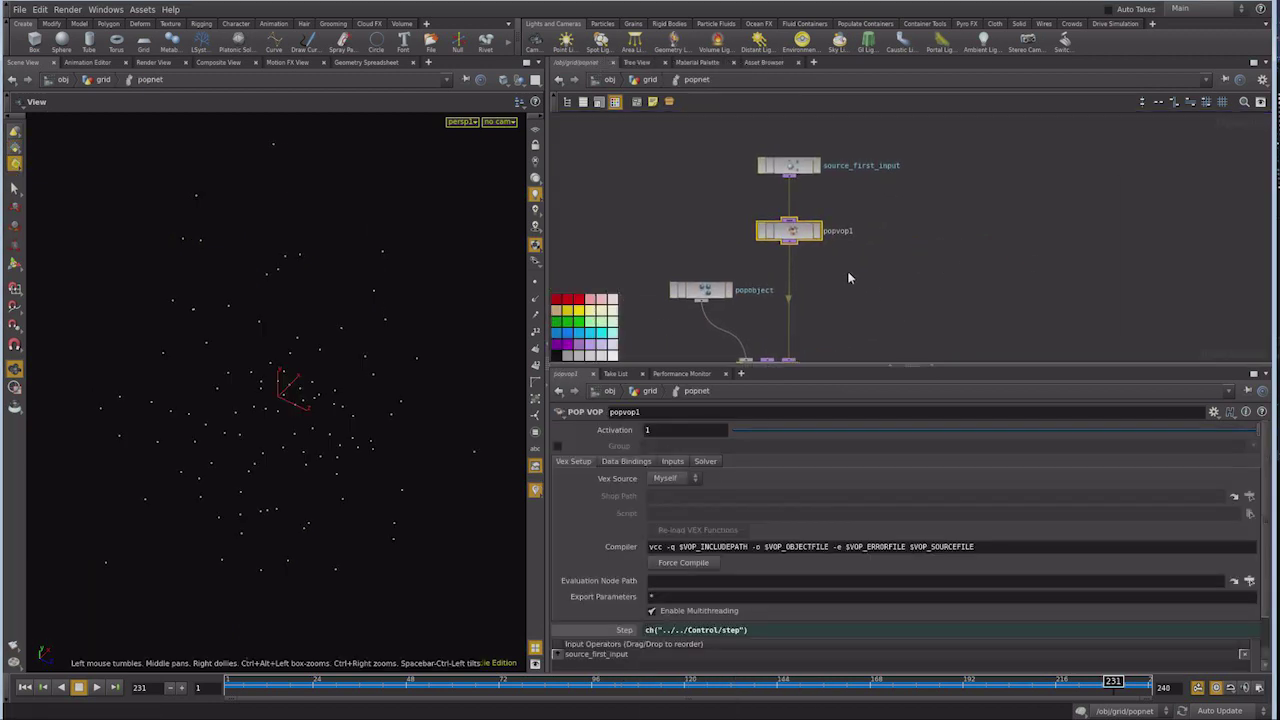
double_click(800, 237)
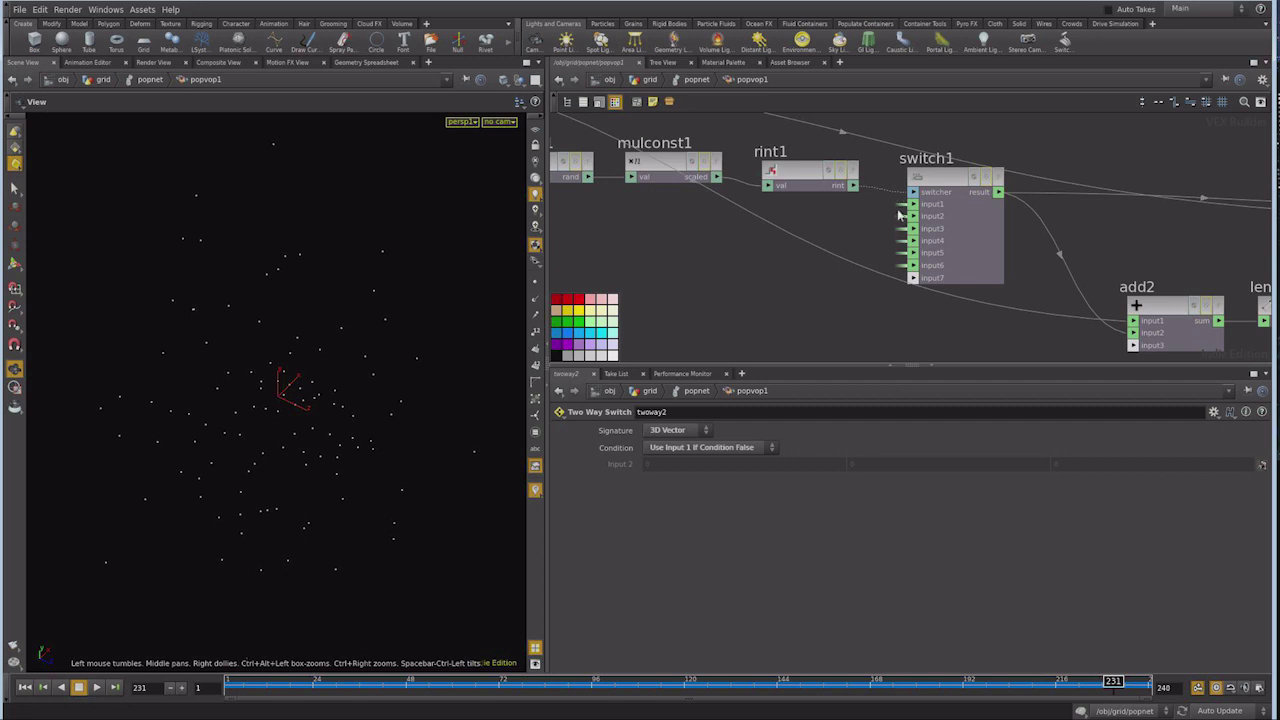
middle_drag(1123, 228, 806, 183)
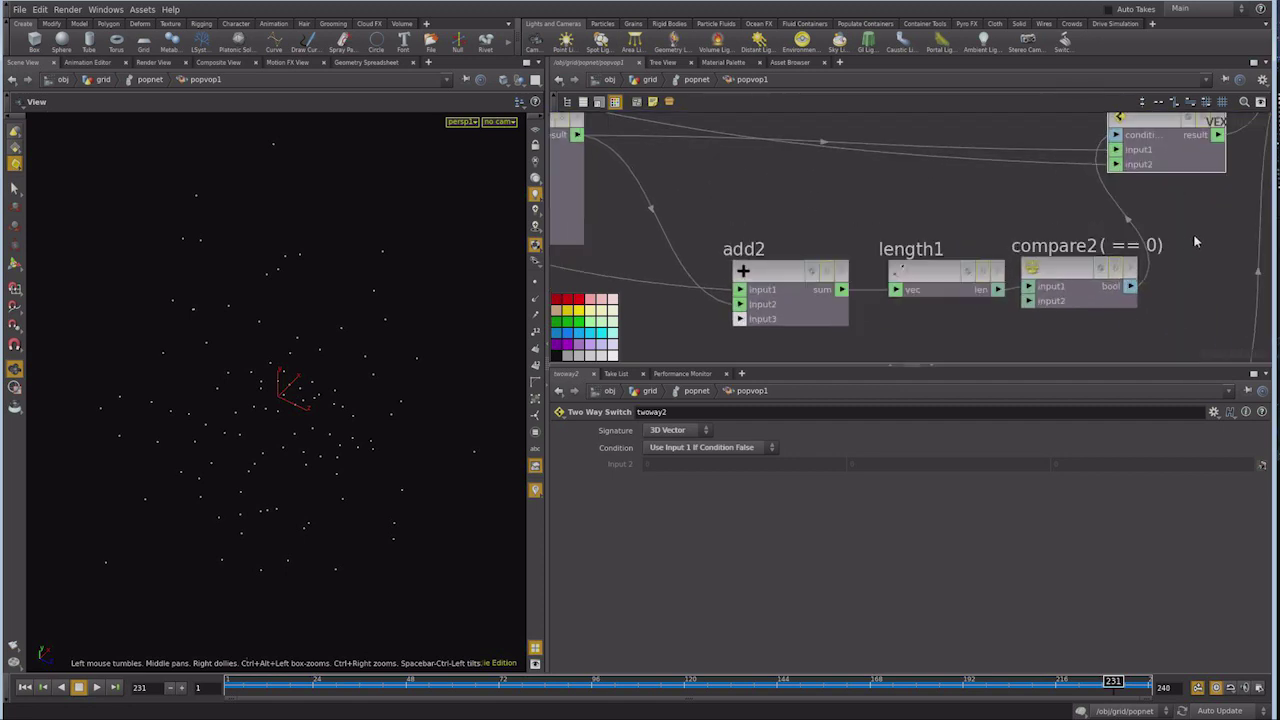
scroll(855, 270, down, 5)
middle_drag(855, 270, 728, 300)
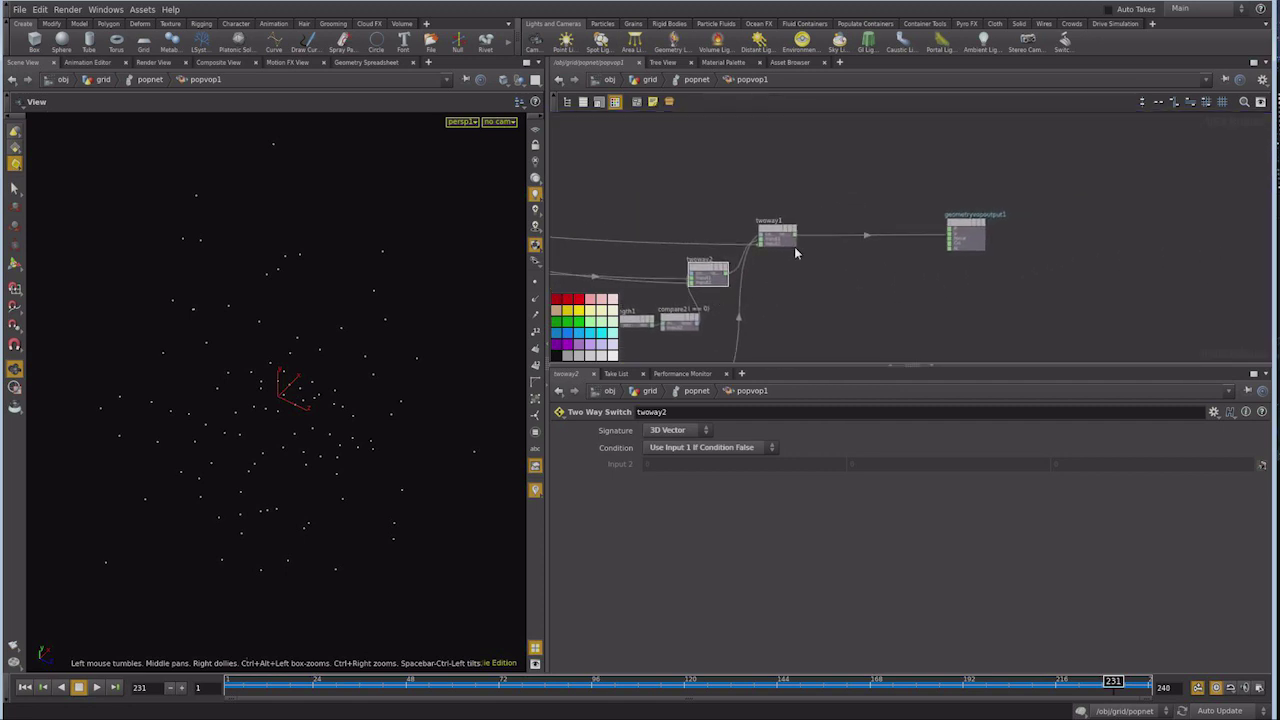
scroll(794, 251, up, 4)
key(Tab)
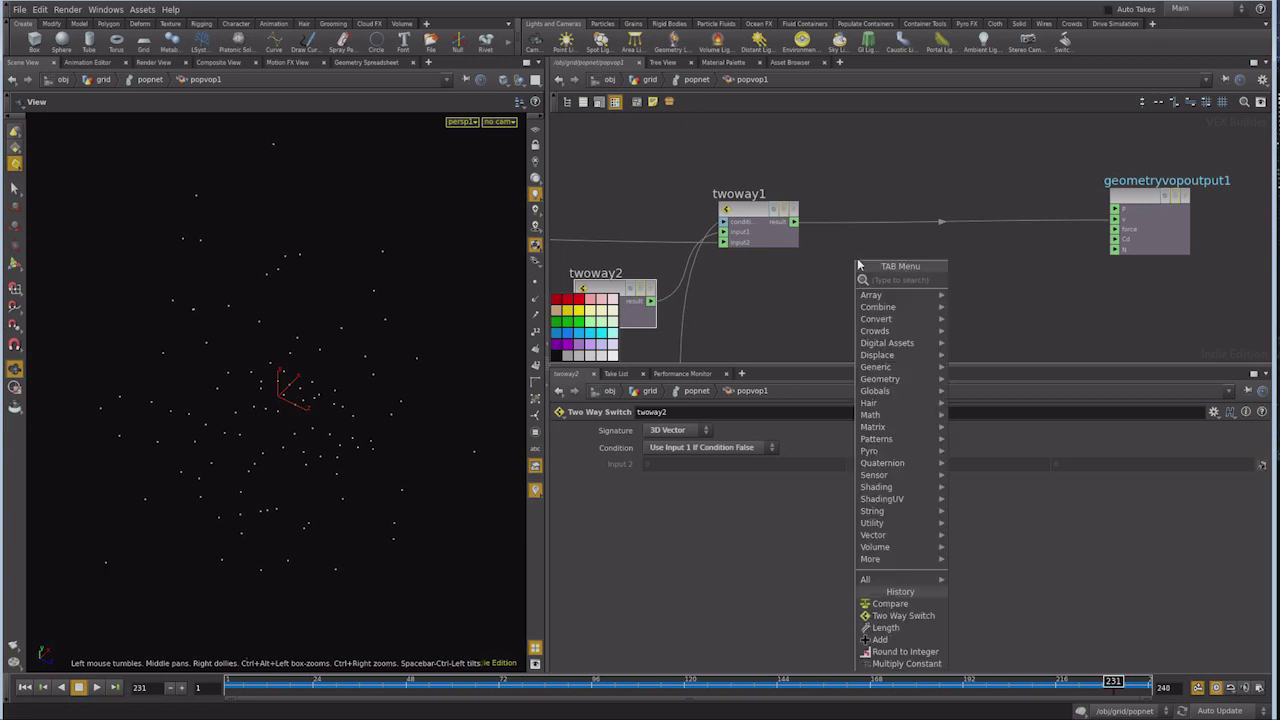
mouse_move(890, 499)
click(1000, 501)
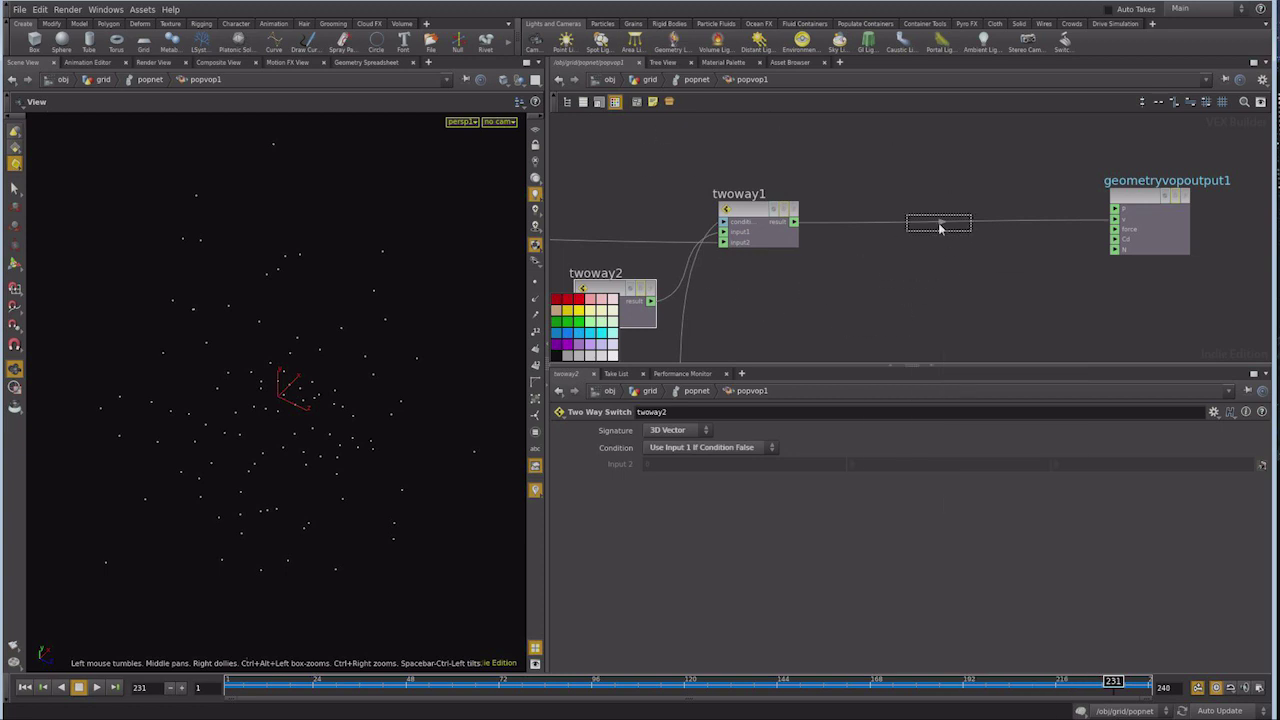
click(937, 232)
drag(936, 227, 936, 213)
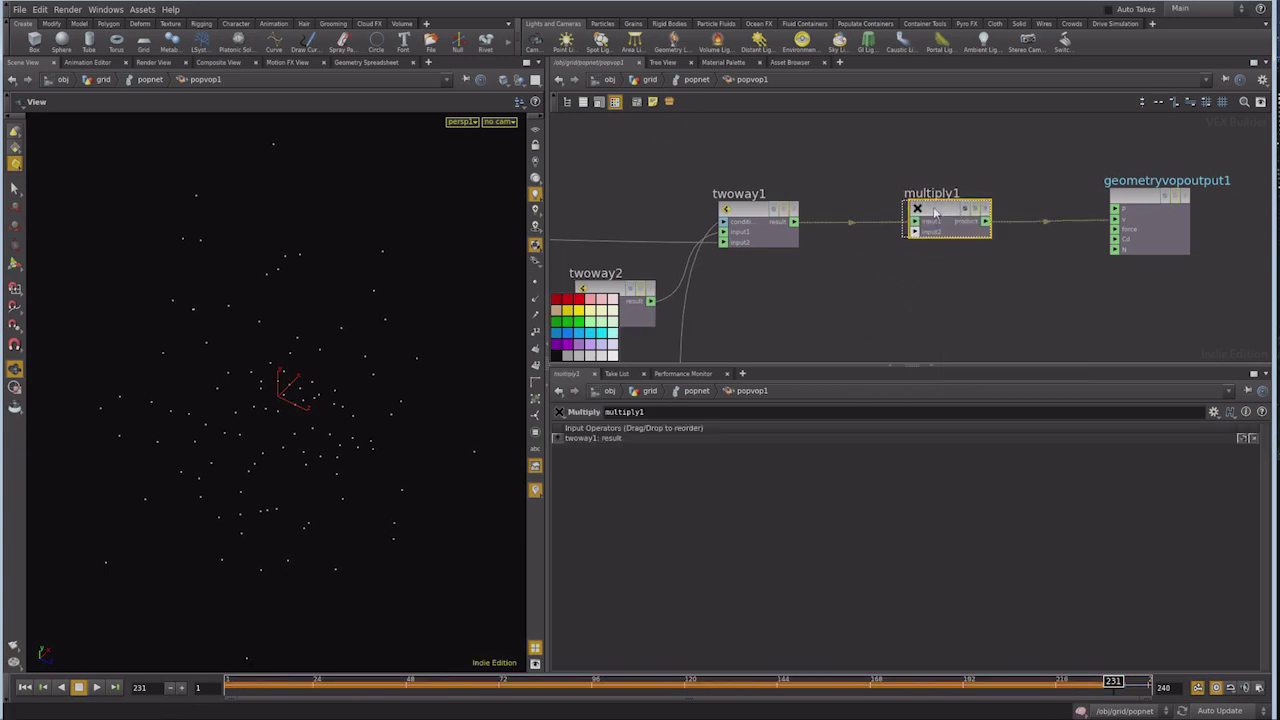
Promote multiply1's second input as mult and paste a relative reference to Control's Speed
right_click(914, 235)
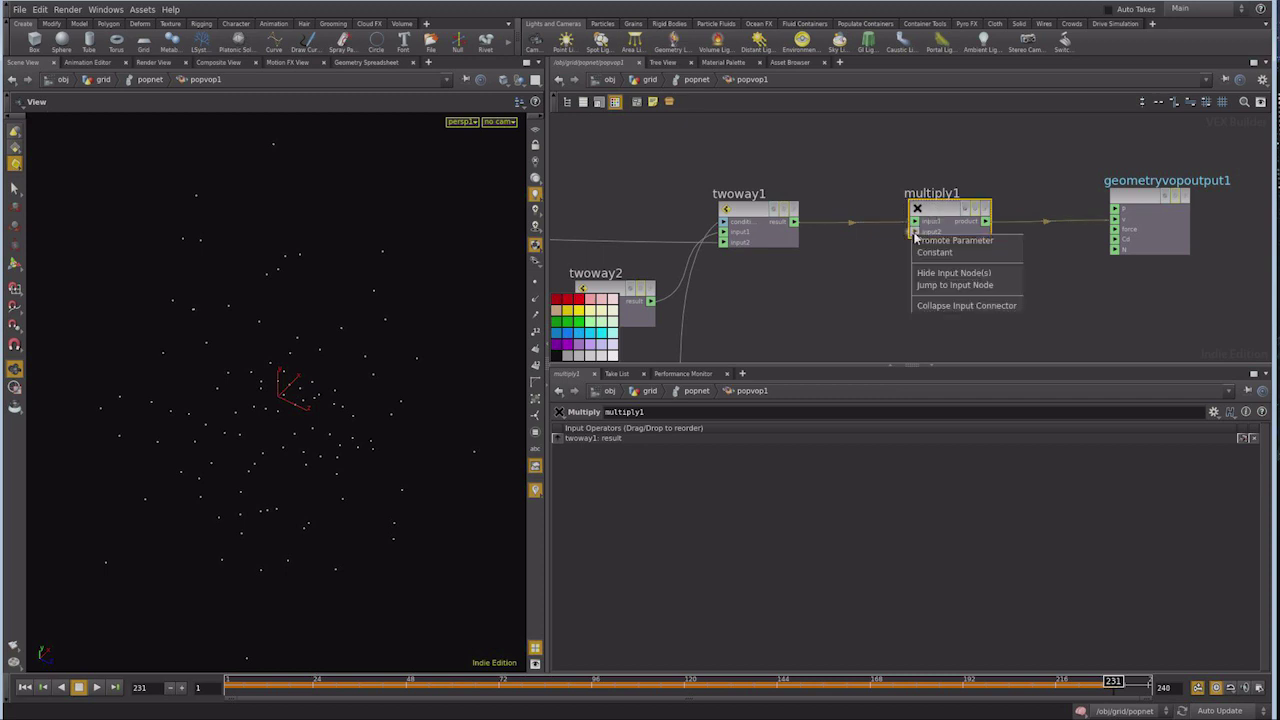
click(923, 247)
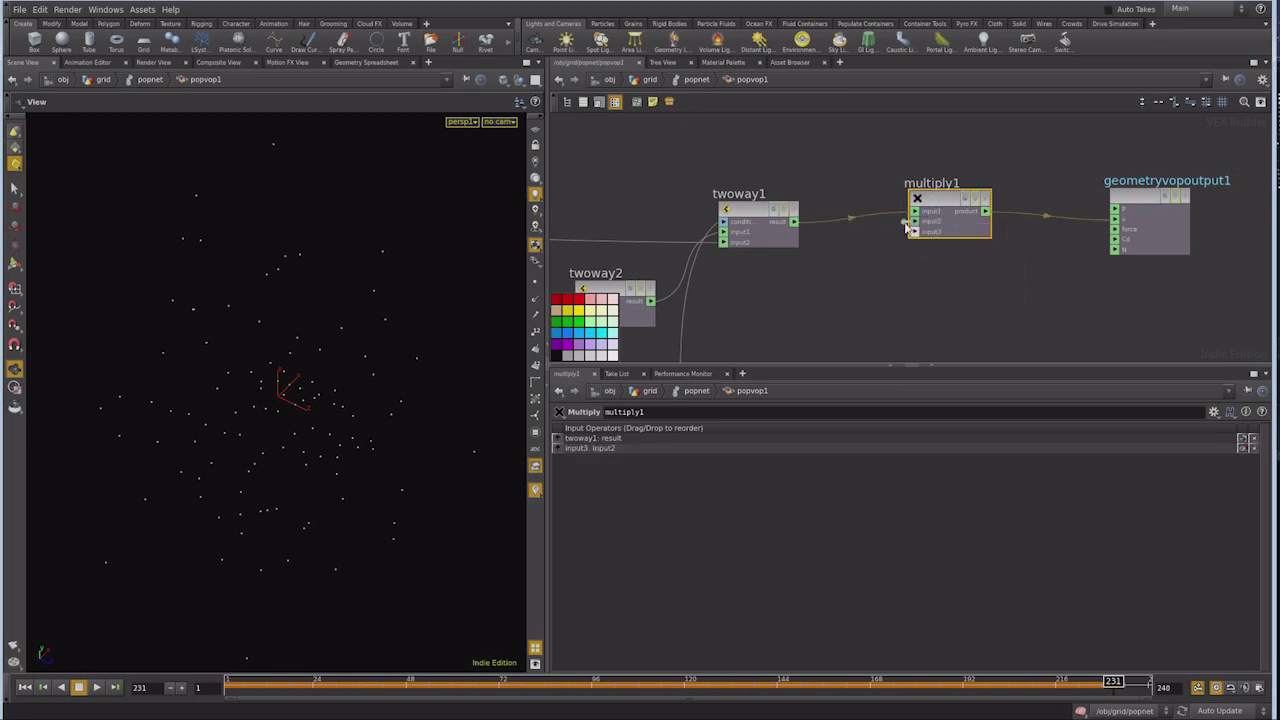
click(906, 227)
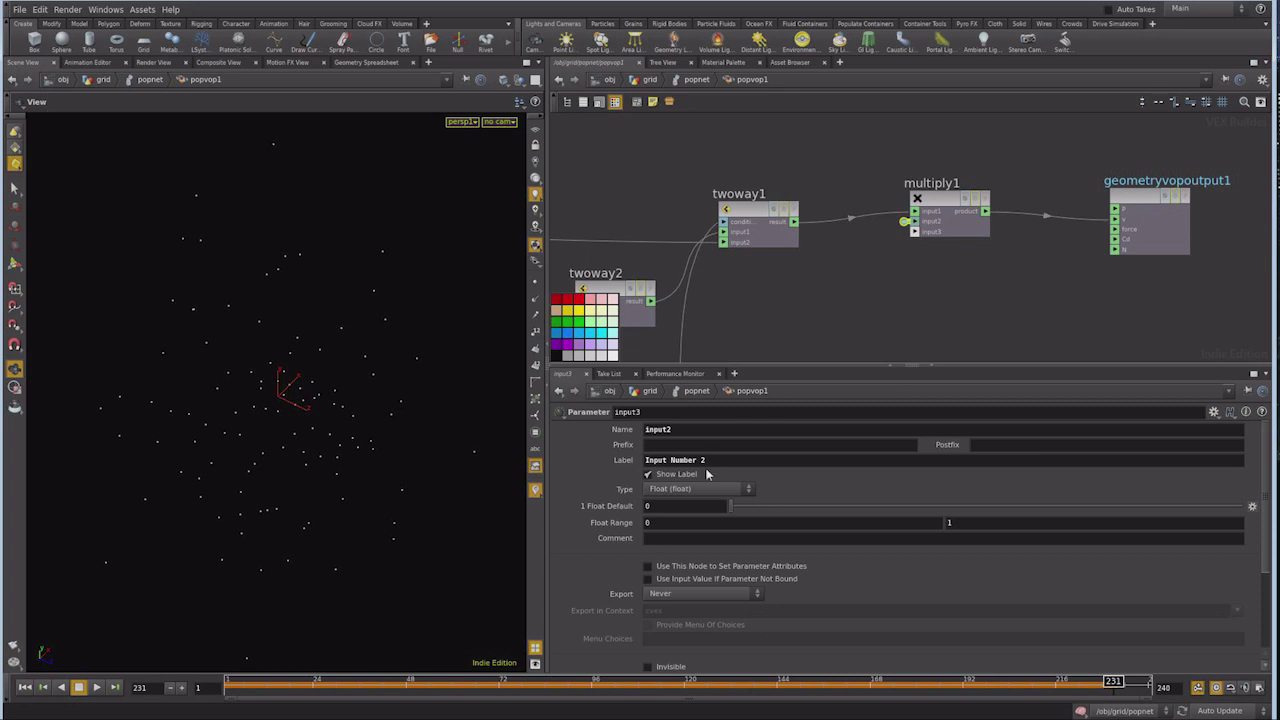
text(mult)
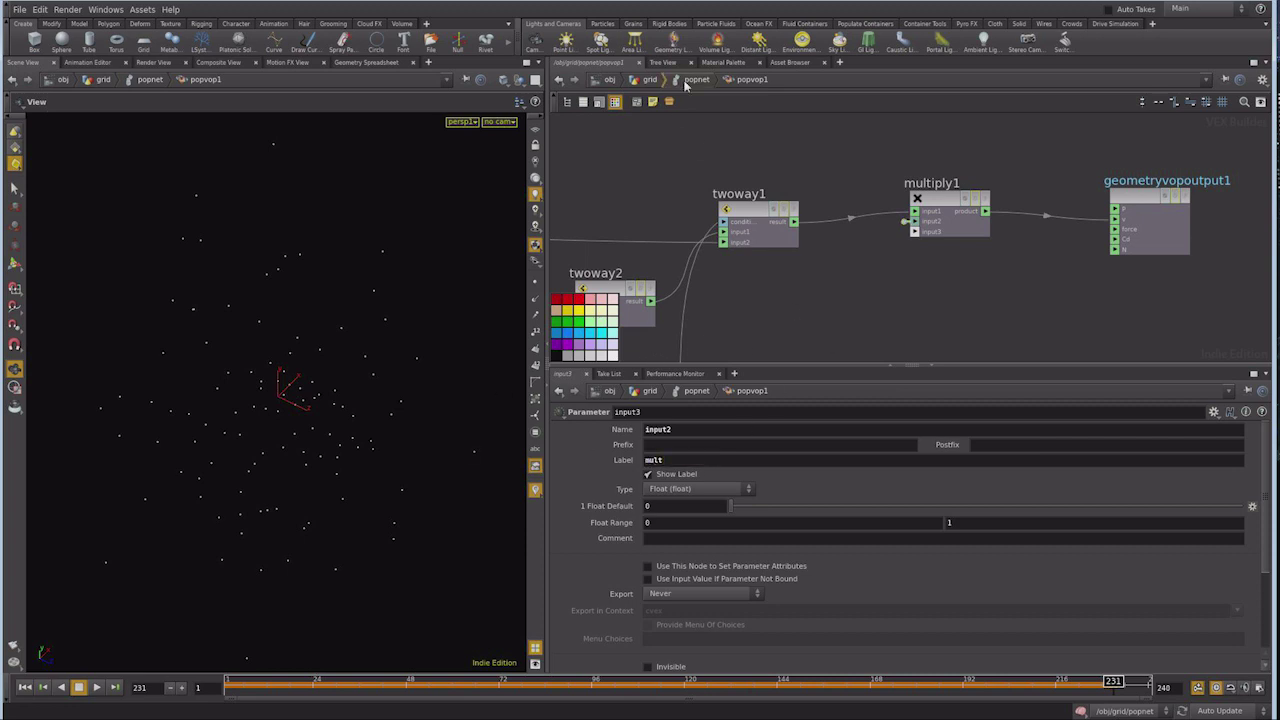
click(694, 80)
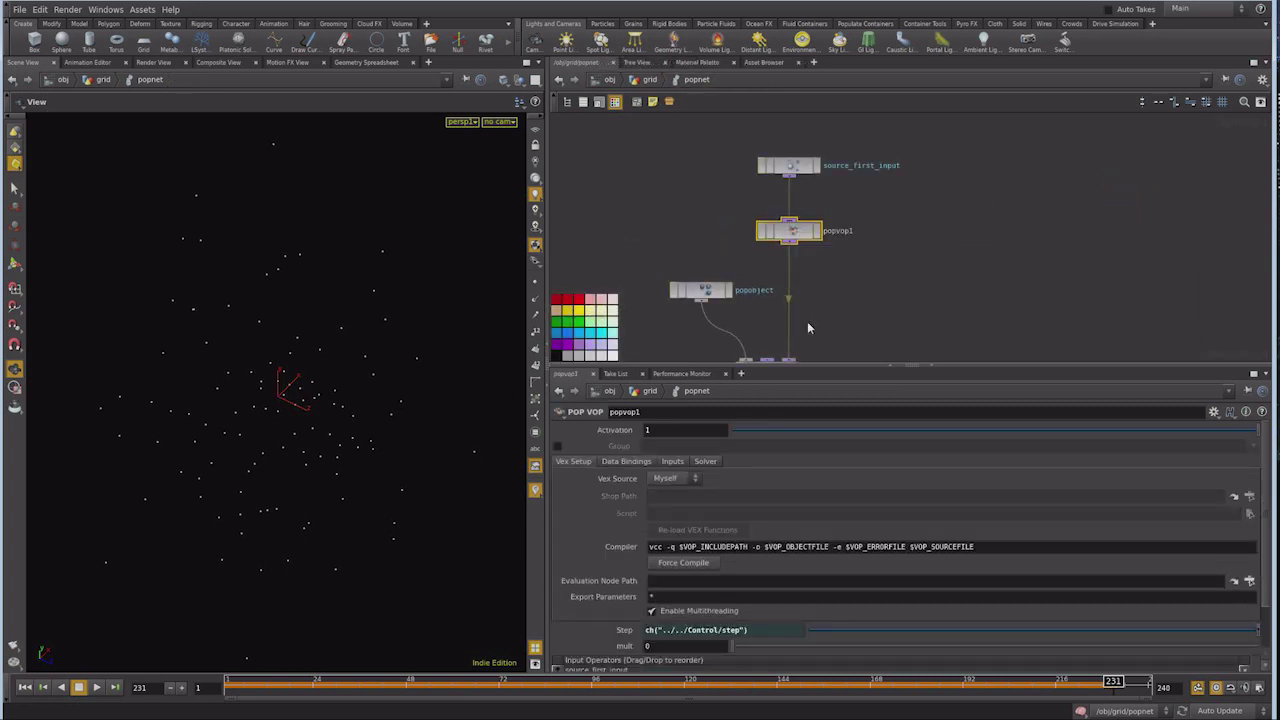
right_click(624, 632)
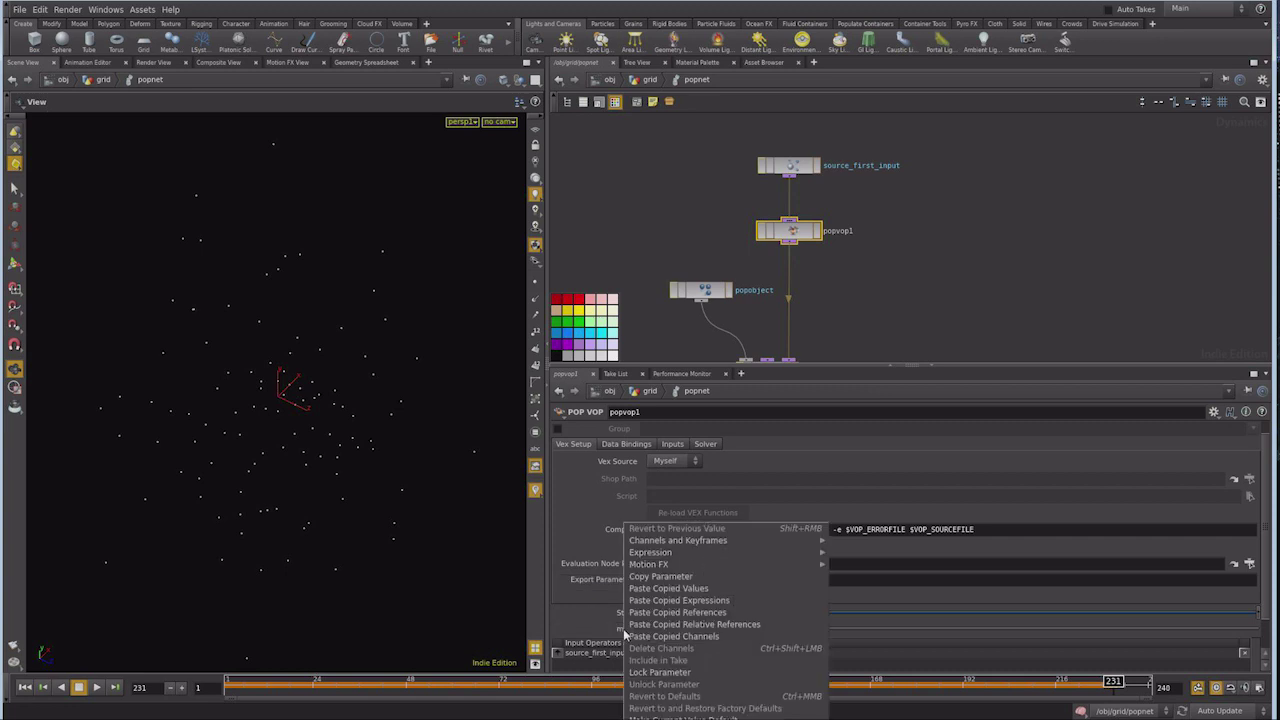
click(648, 625)
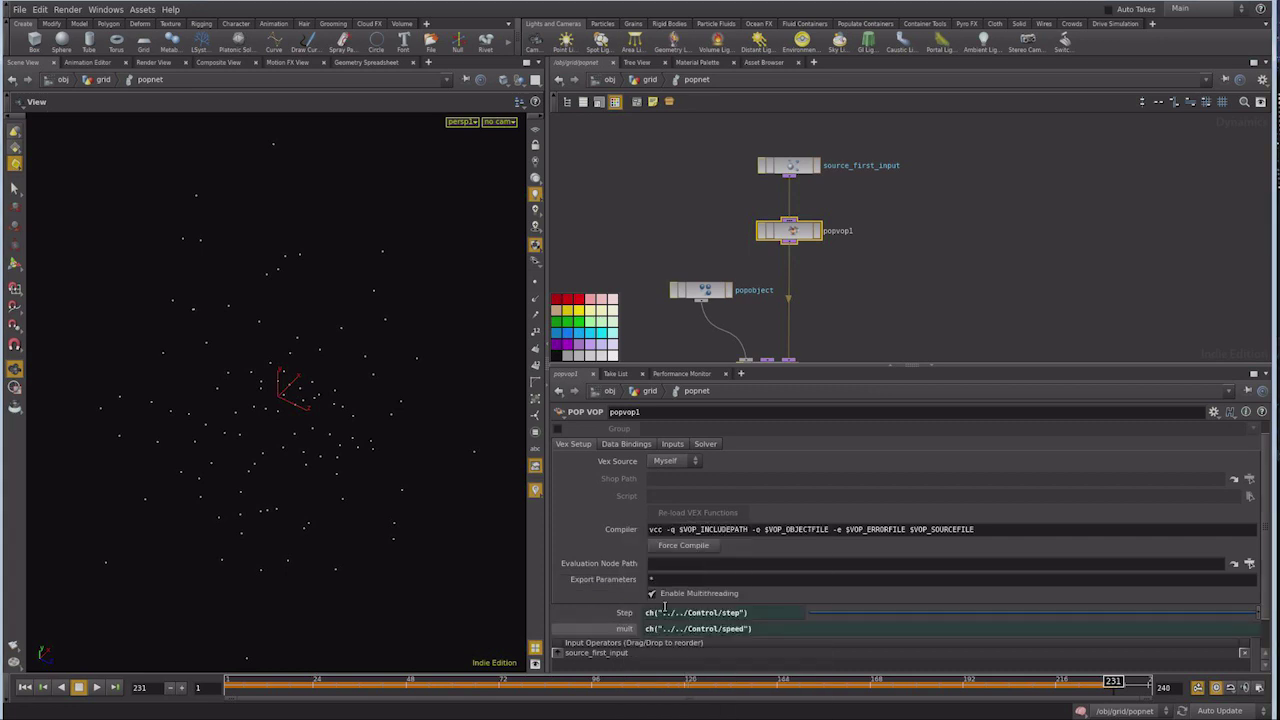
click(650, 80)
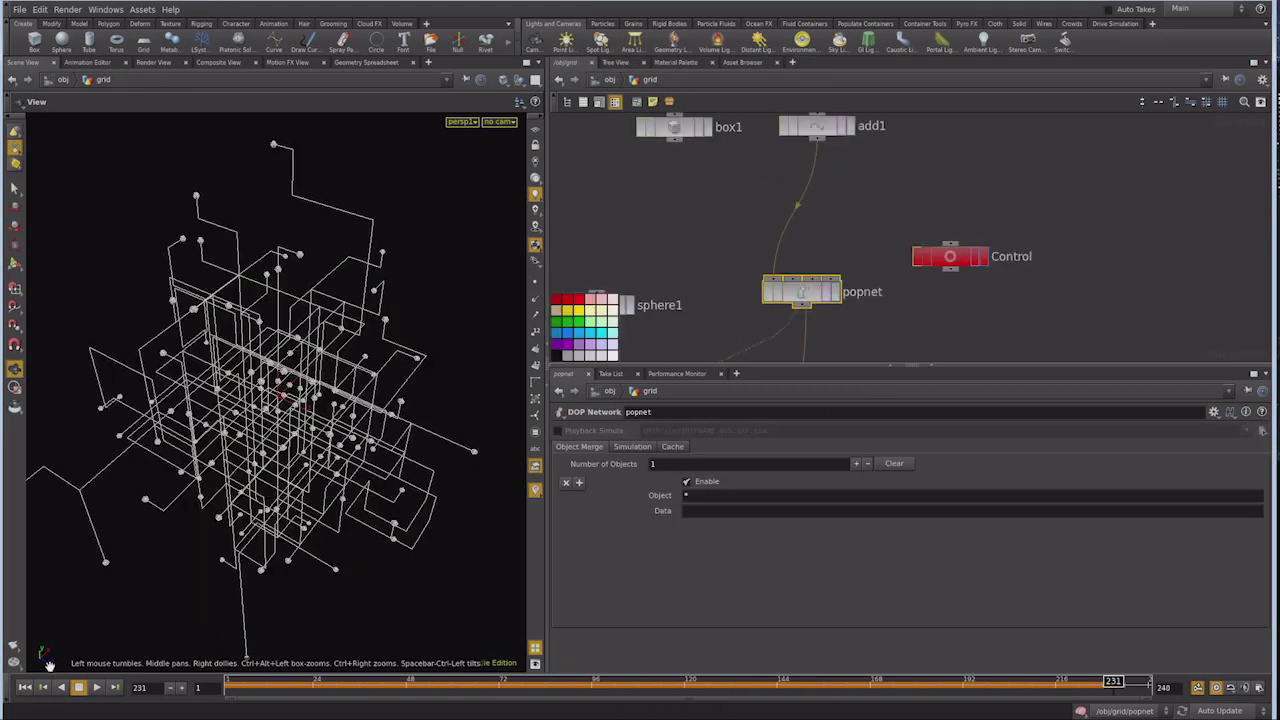
Select Control with Speed at 1.1 and replay the simulation from frame 1
click(25, 687)
click(97, 687)
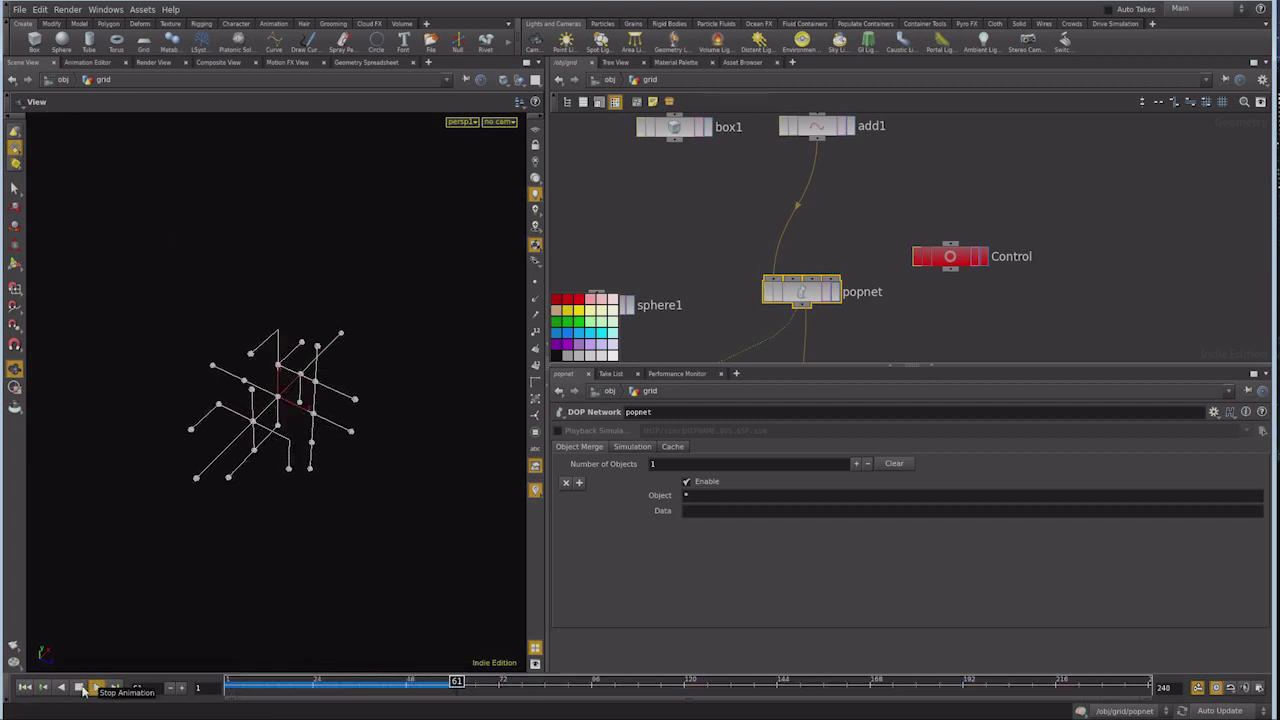
click(25, 687)
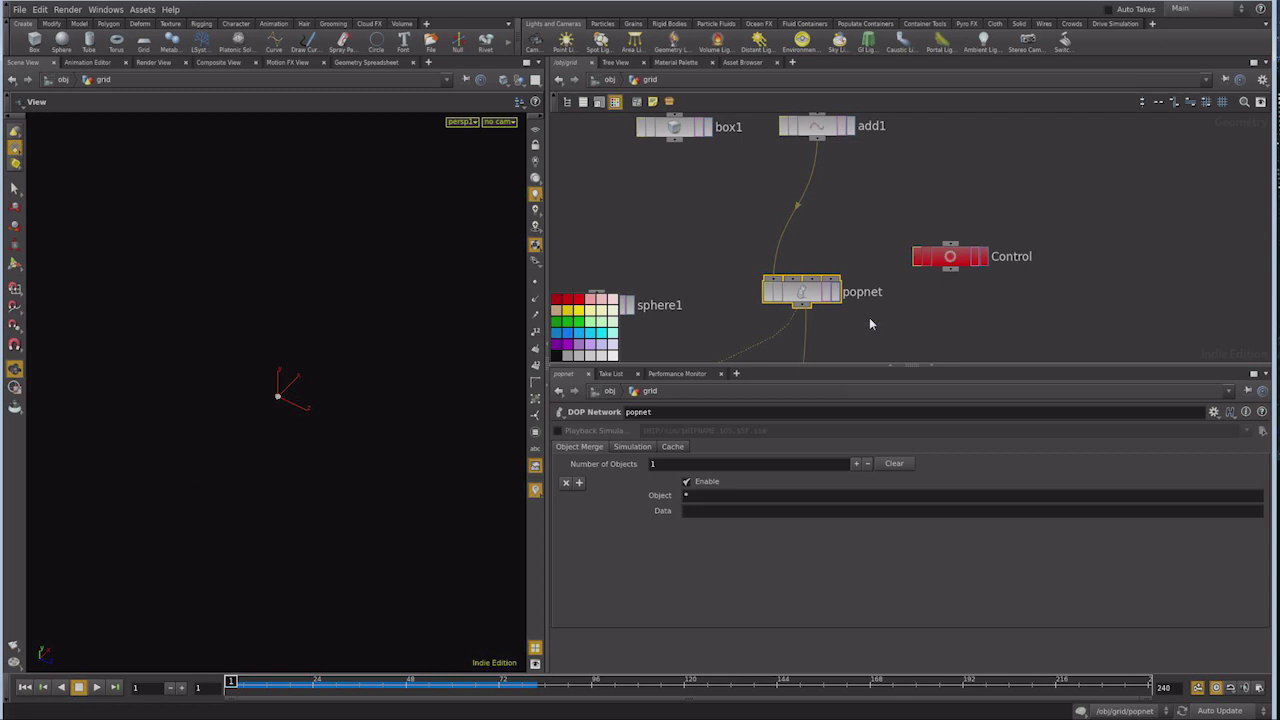
click(948, 260)
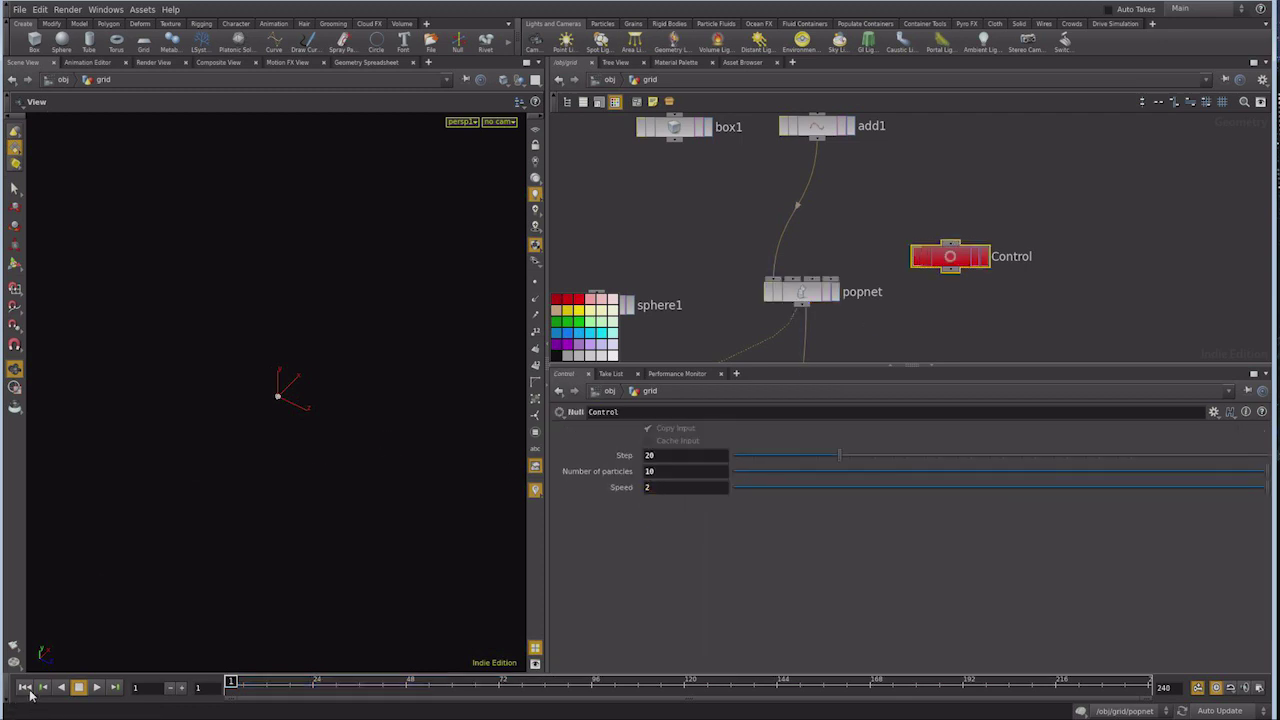
click(96, 687)
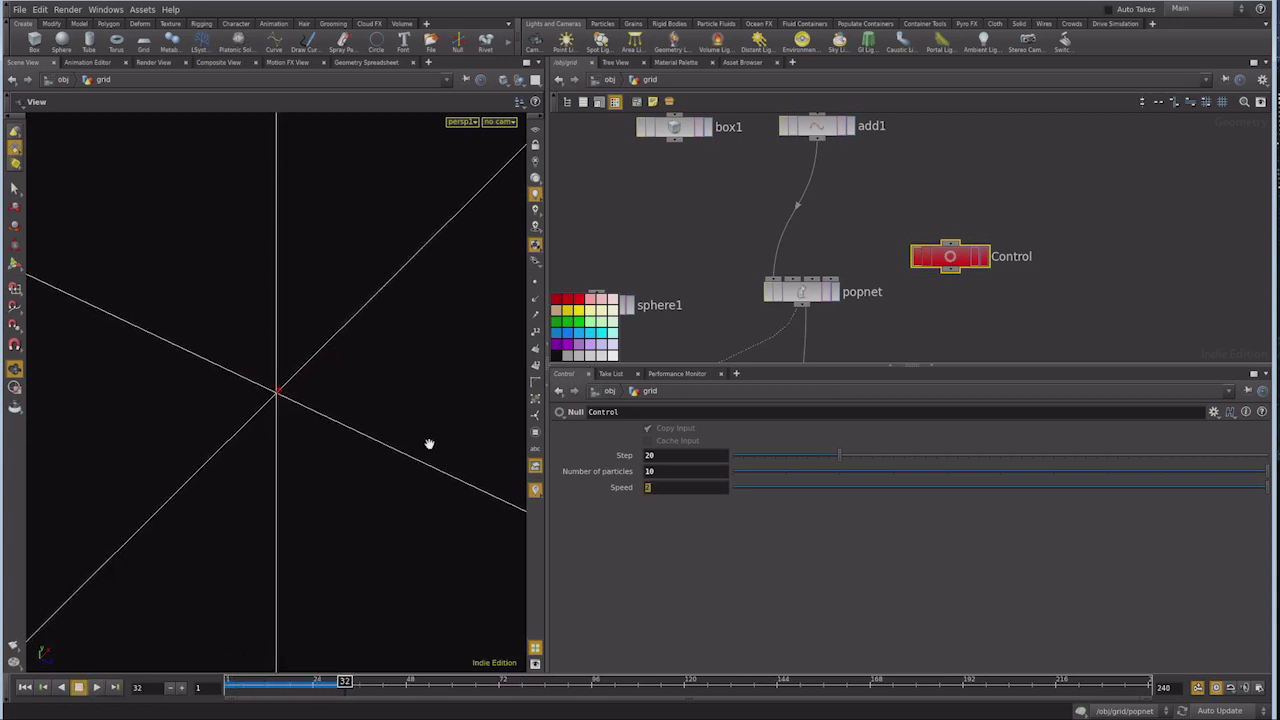
text(1.1)
click(22, 688)
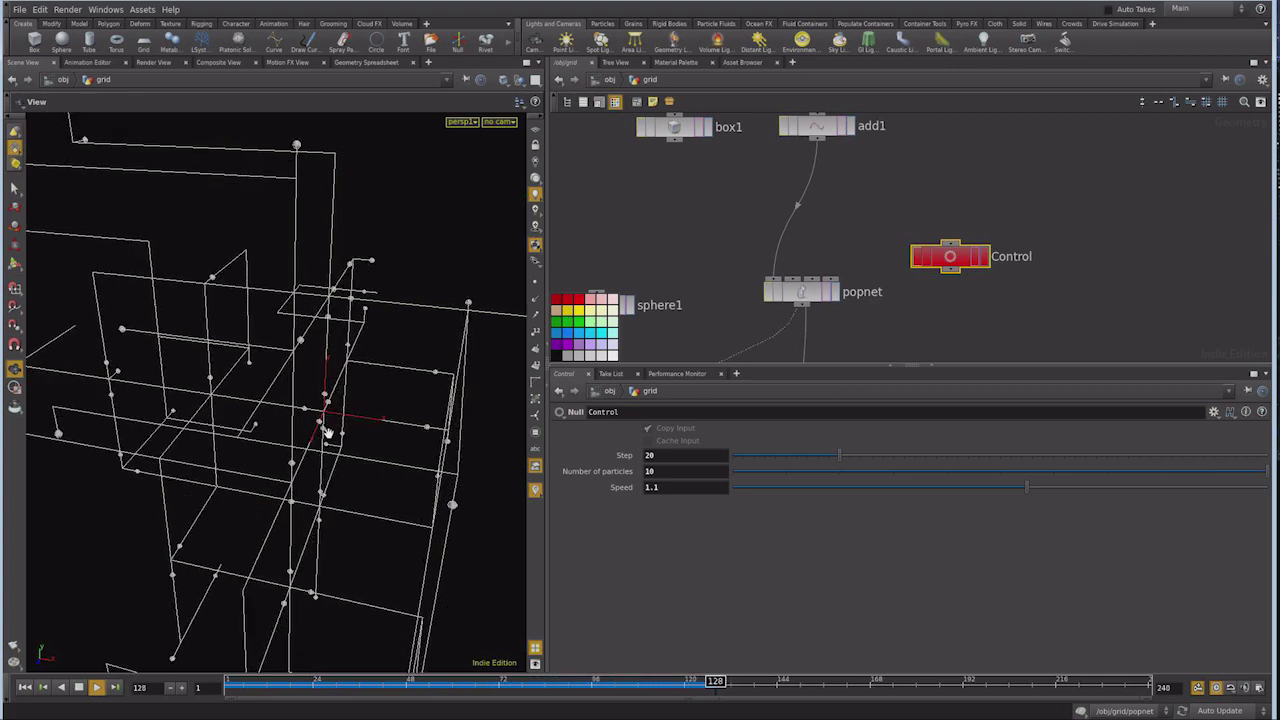
Orbit around the dense right-angle trails and maximise the viewport with Ctrl+B
drag(327, 432, 283, 367)
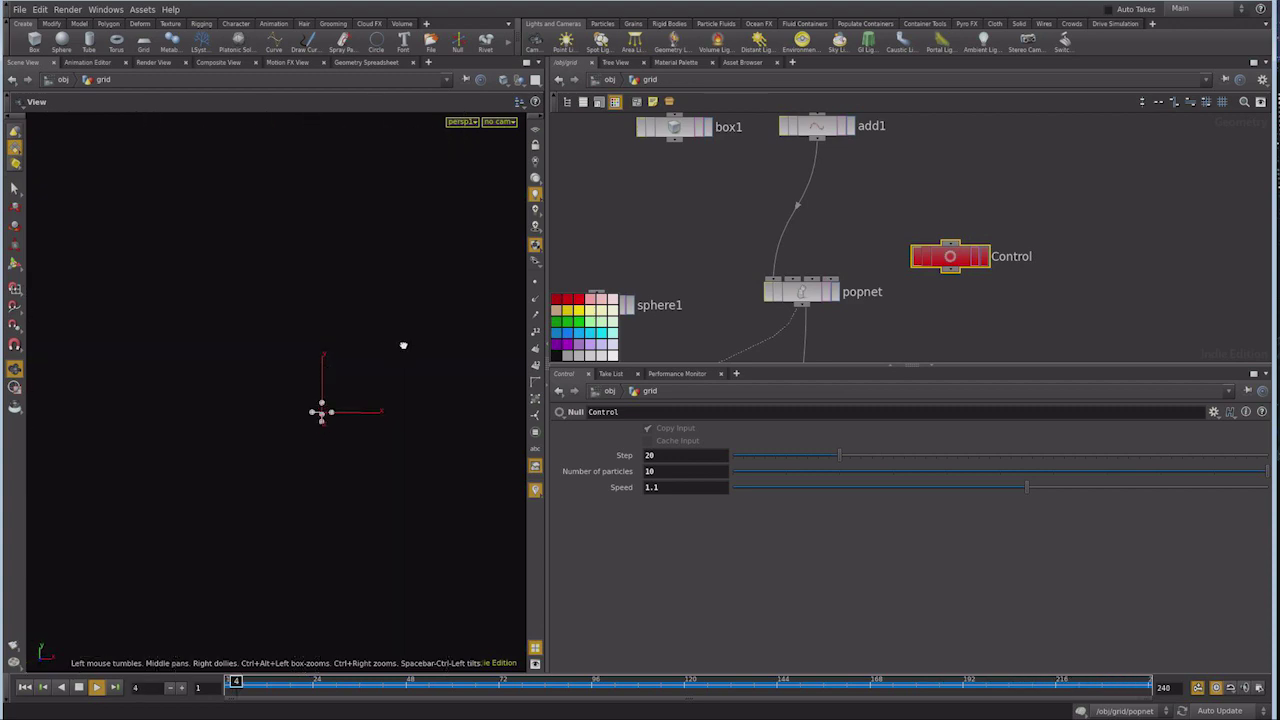
drag(403, 345, 305, 353)
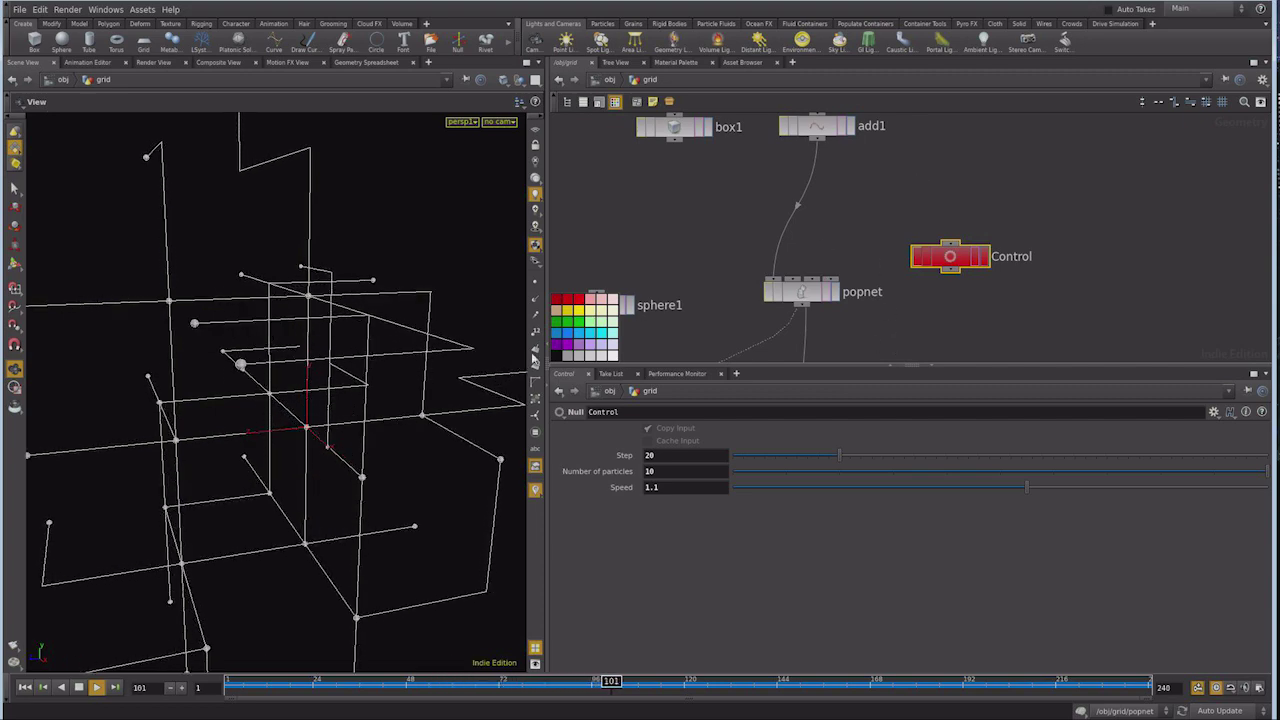
key(ctrl+b)
mouse_move(693, 405)
mouse_down()
mouse_move(686, 450)
mouse_move(656, 350)
mouse_up()
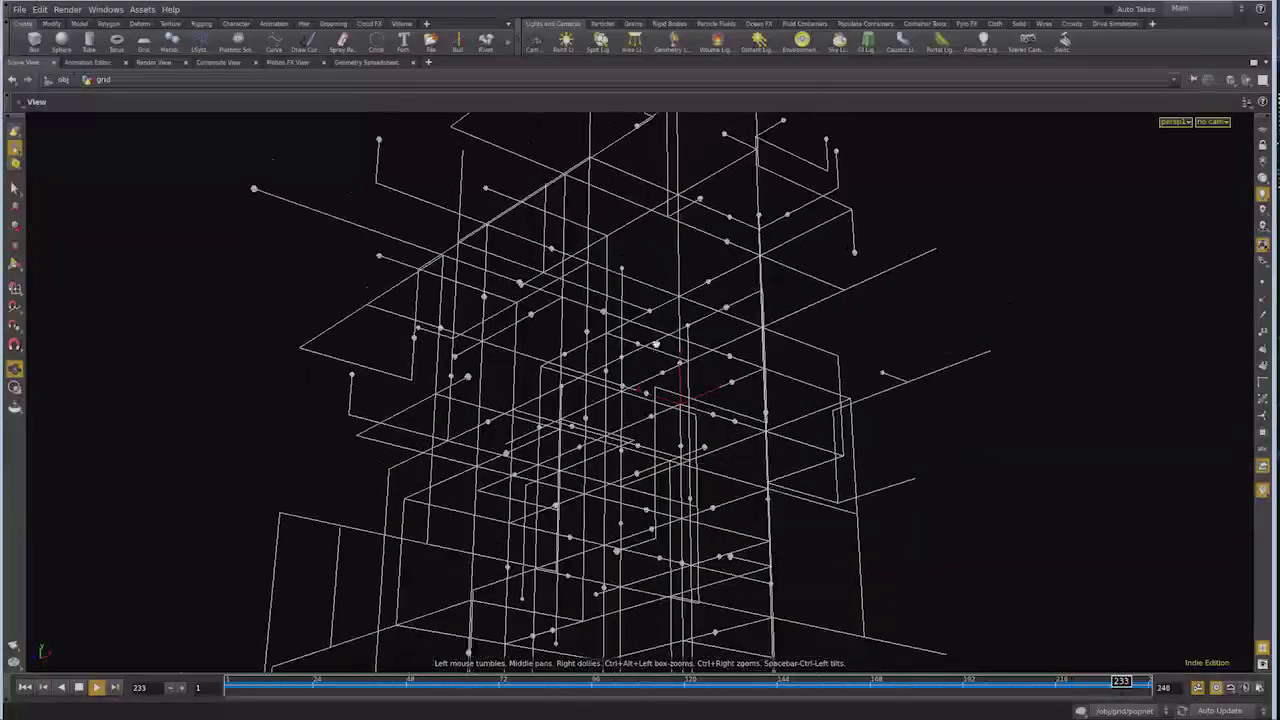